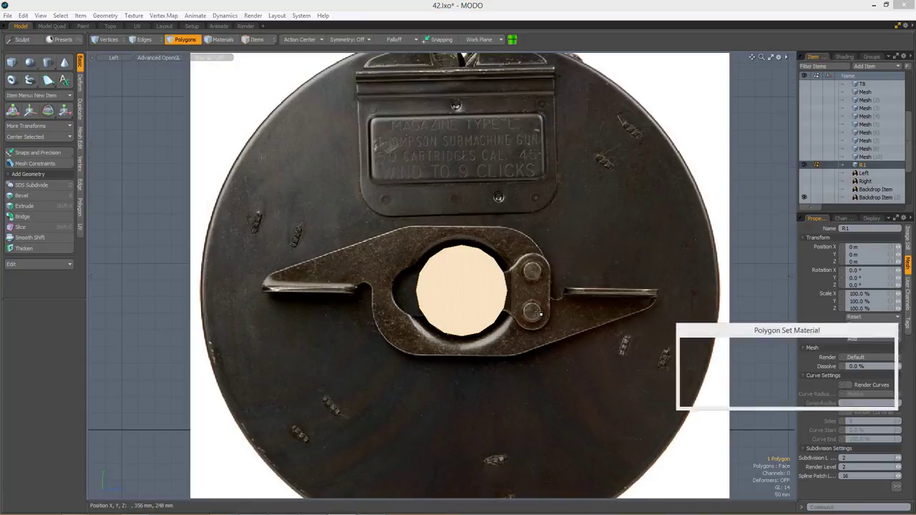
Assign the Op material to the disc polygon, enable Op in the shader tree and hide M_Light, R_Test and Test_St.
click(841, 348)
click(863, 345)
click(845, 56)
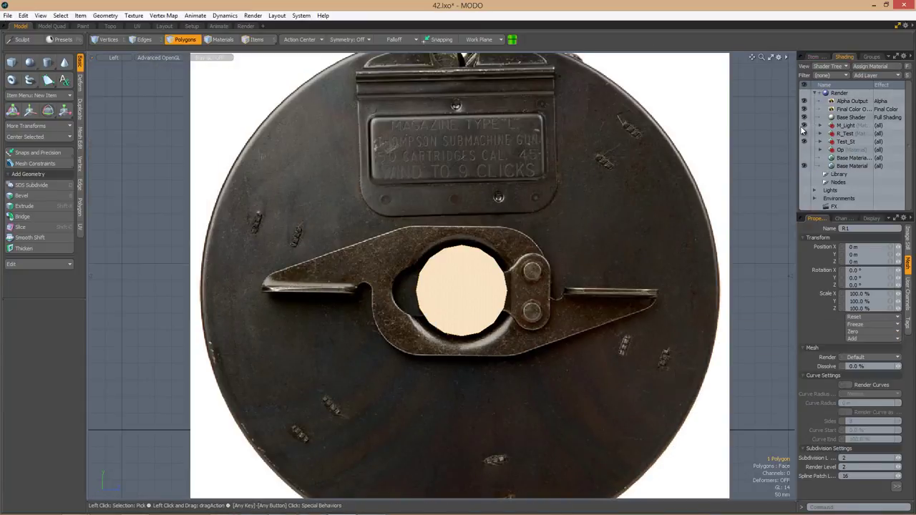
scroll(450, 294, up, 4)
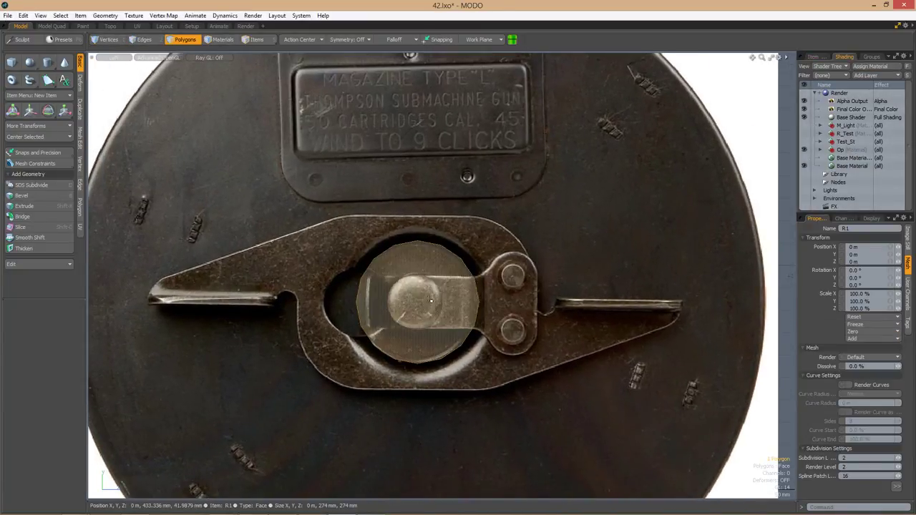
Scale the disc polygon to about 119.5% in Y and Z, then extend its boundary edges outward with a 119% scale.
key(y)
scroll(502, 274, down, 4)
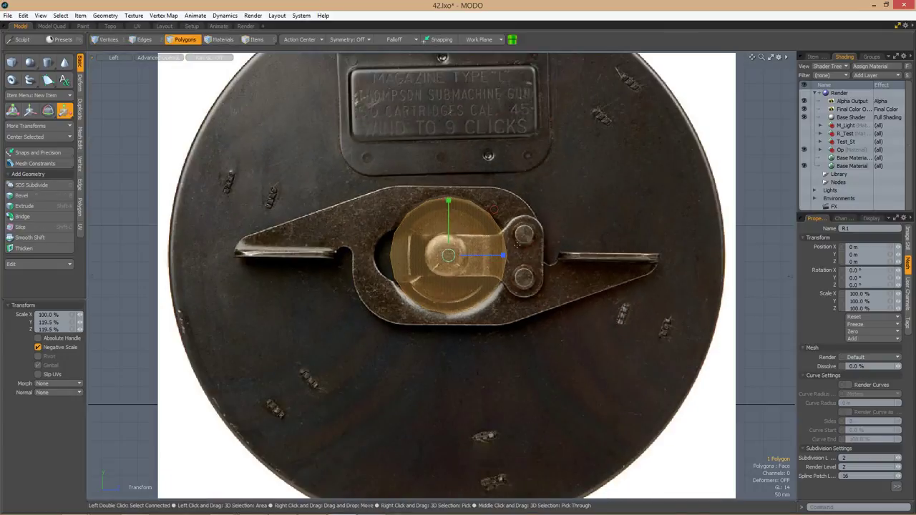
scroll(501, 275, up, 3)
key(2)
key(shift+x)
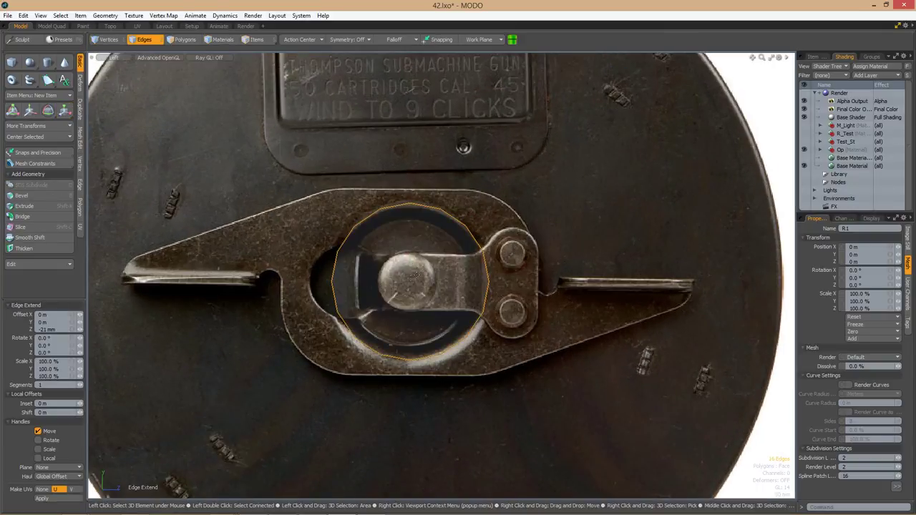
drag(411, 279, 461, 232)
scroll(433, 241, up, 2)
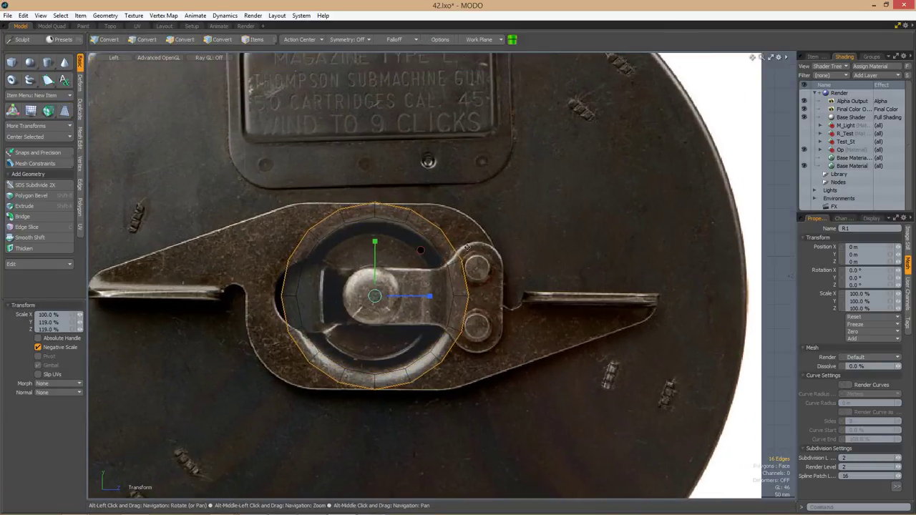
key(space)
scroll(432, 241, up, 2)
key(1)
key(w)
key(space)
scroll(429, 236, down, 3)
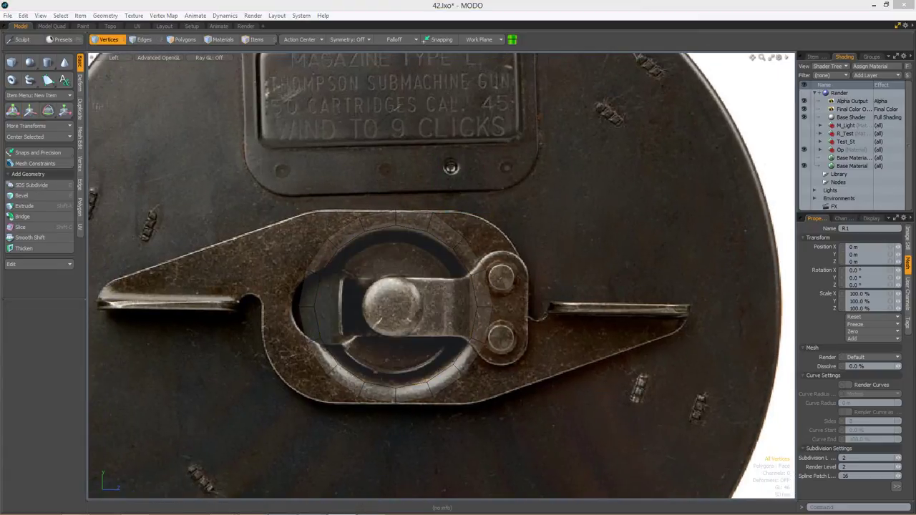
Set the Op material's transparent amount to 23.5% so the reference image shows through the mesh.
click(820, 150)
click(851, 157)
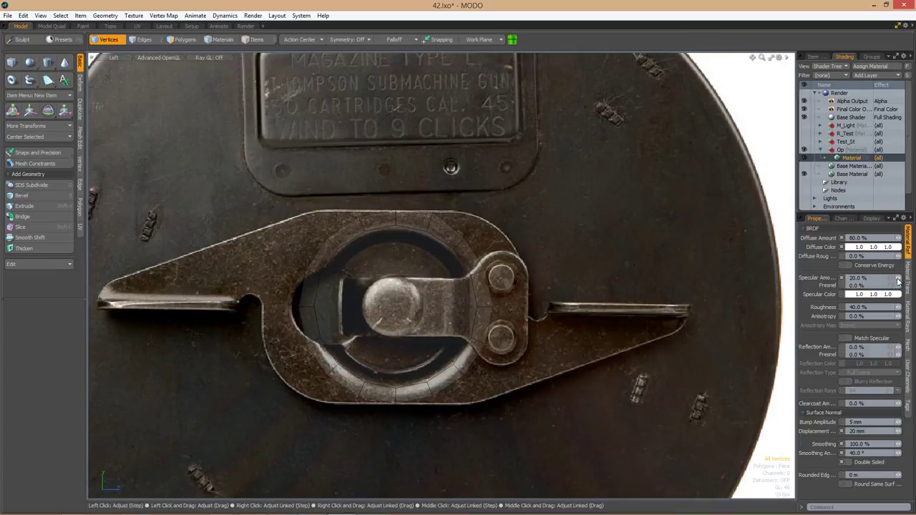
click(905, 282)
drag(858, 283, 830, 284)
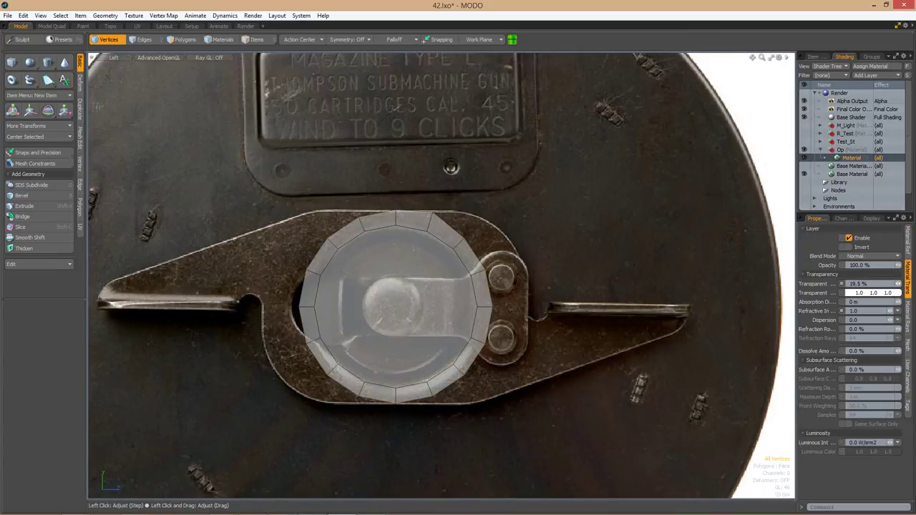
Move the ring's outer vertices near the two rivets outward to the latch plate's rounded corner and edge.
middle_drag(486, 265, 498, 250)
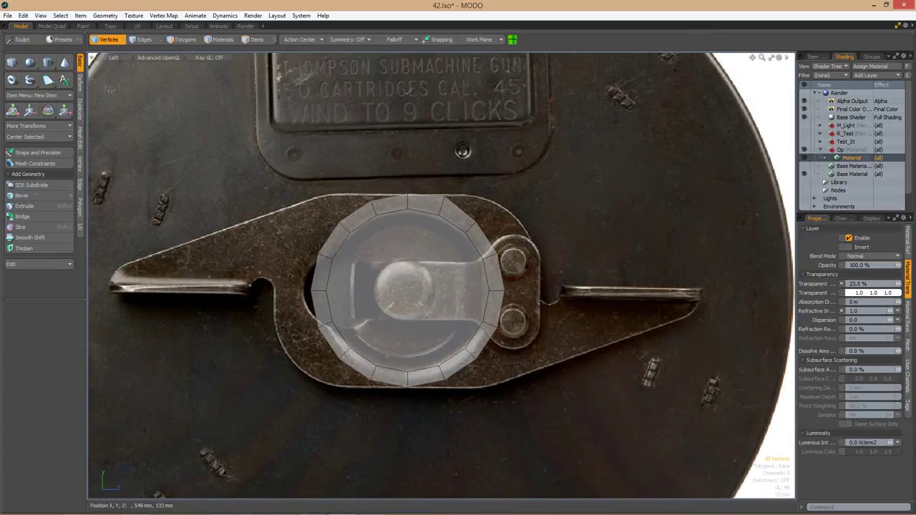
click(463, 213)
key(y)
drag(462, 213, 495, 242)
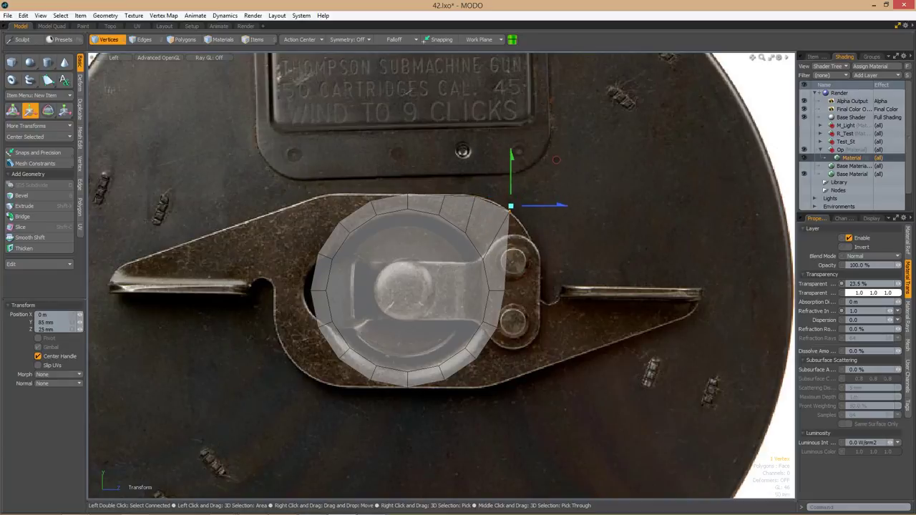
mouse_move(510, 206)
mouse_down()
mouse_move(527, 295)
mouse_move(525, 231)
mouse_move(505, 202)
mouse_up()
alt+middle_drag(498, 340, 469, 282)
key(y)
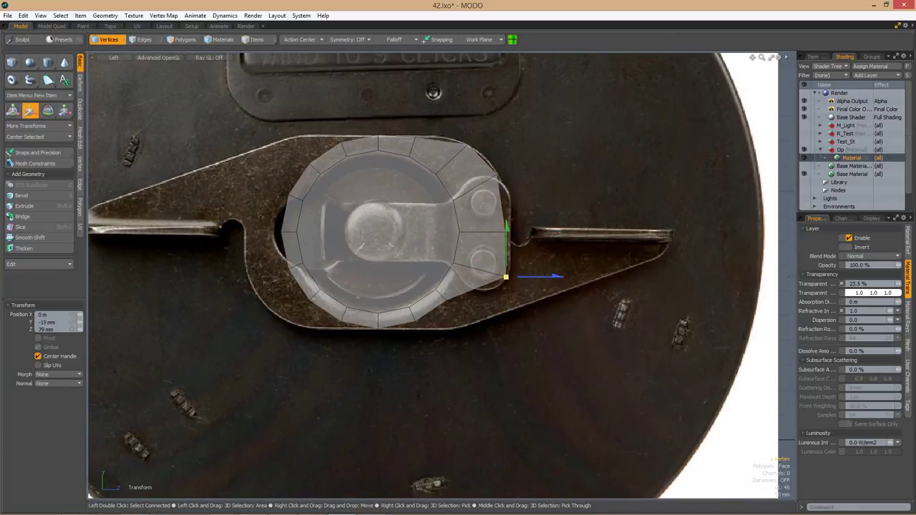
scroll(370, 256, down, 6)
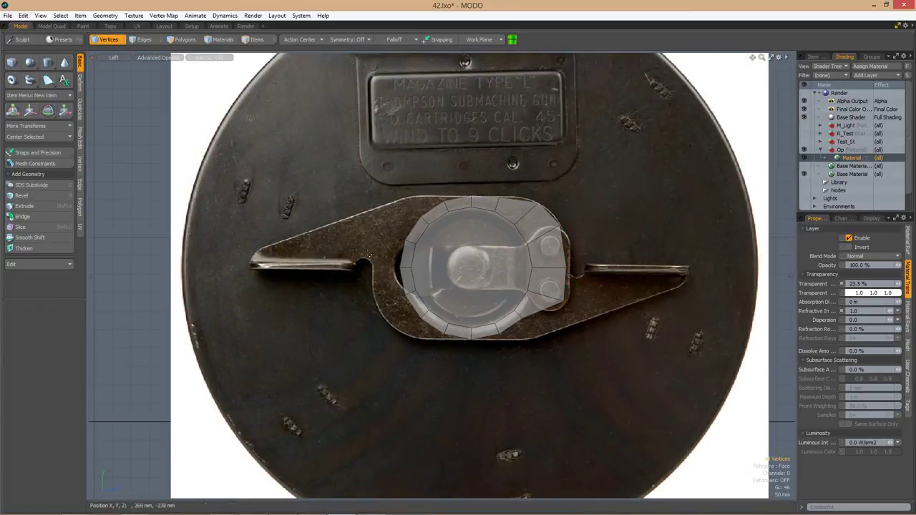
Move the ring's outer vertices on the opposite side of the rivets outward to match the latch plate's outline.
scroll(369, 255, up, 4)
click(442, 211)
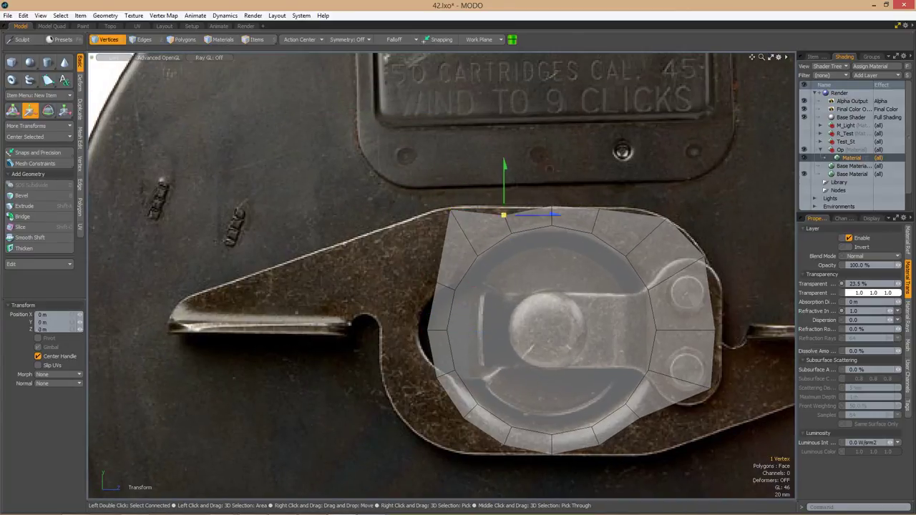
drag(503, 214, 380, 279)
scroll(387, 215, down, 2)
scroll(384, 273, up, 2)
scroll(379, 279, up, 2)
alt+drag(429, 320, 418, 339)
scroll(427, 333, down, 2)
scroll(496, 341, up, 2)
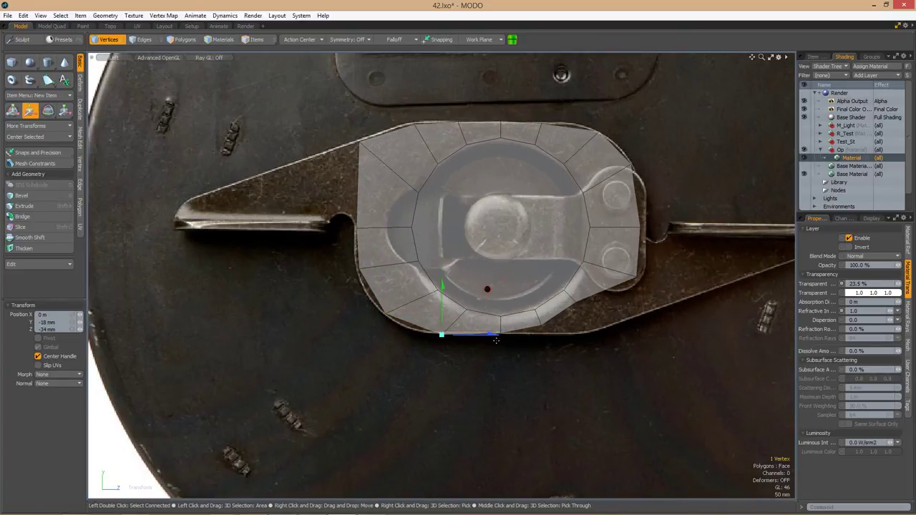
click(407, 324)
scroll(408, 323, down, 2)
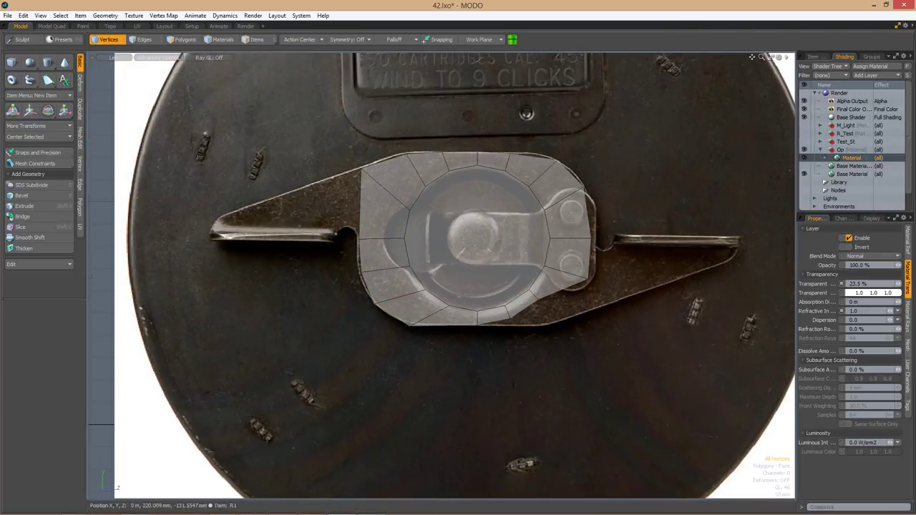
Extend the ring's outer edge facing the left arm and fit the new vertices to the arm's upper outline and notch.
key(2)
scroll(401, 236, up, 3)
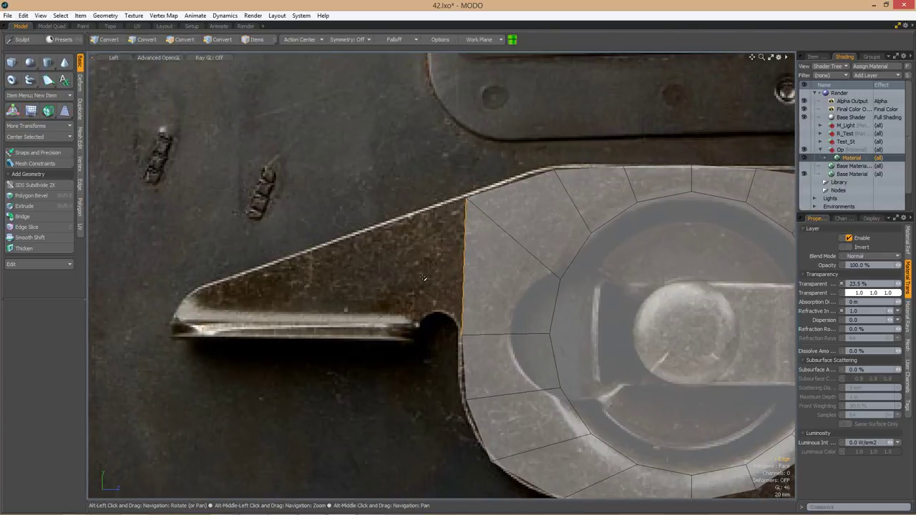
click(361, 218)
key(shift+x)
key(1)
click(429, 198)
key(w)
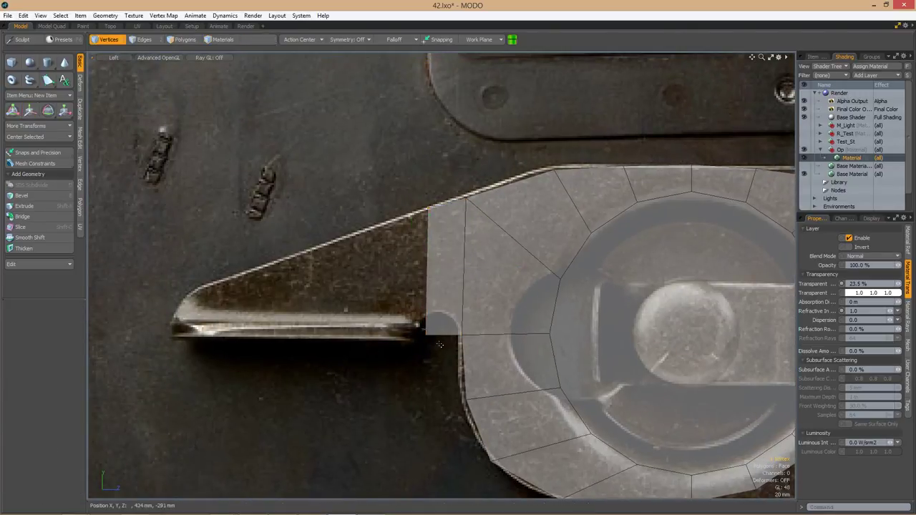
Extend the arm's end edge in further segments past the notch and stretch the last one to the arm's tip.
key(shift+x)
drag(431, 268, 390, 268)
key(1)
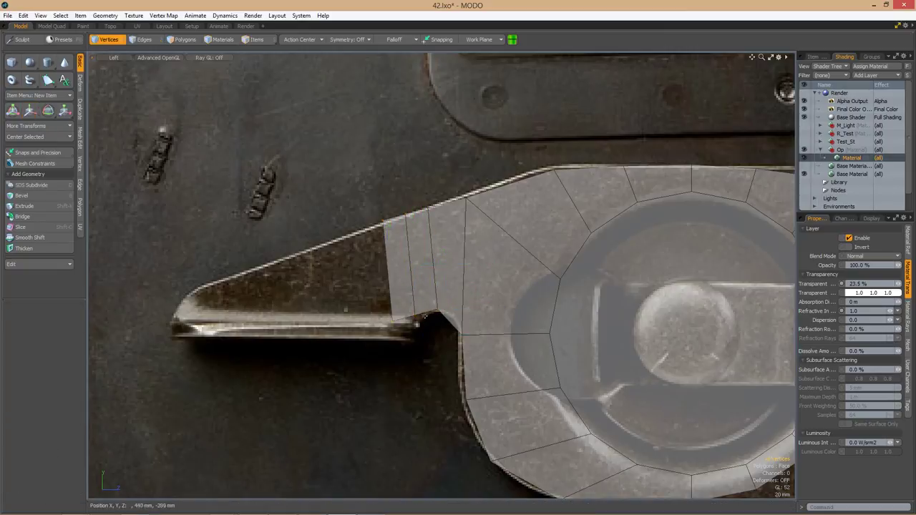
alt+shift+drag(368, 227, 259, 304)
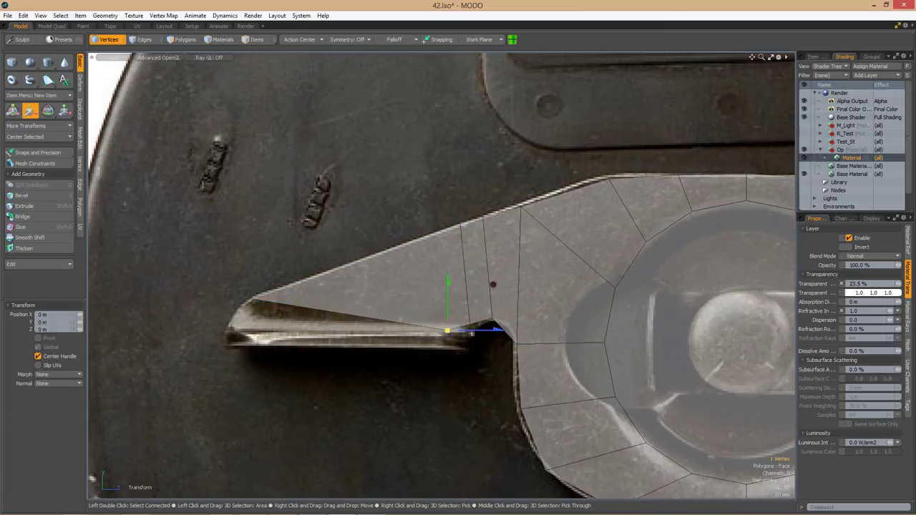
scroll(453, 308, up, 3)
scroll(453, 308, down, 3)
scroll(453, 307, up, 3)
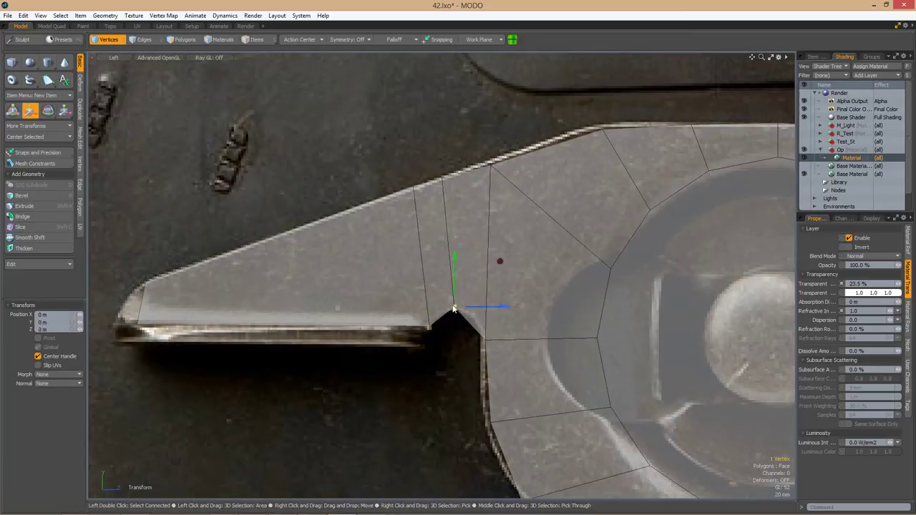
Adjust the vertices on the arm's upper edge, shifting the one at the plate's bend along the outline.
scroll(453, 307, down, 3)
click(408, 188)
scroll(409, 188, up, 3)
drag(409, 188, 410, 192)
scroll(523, 199, up, 1)
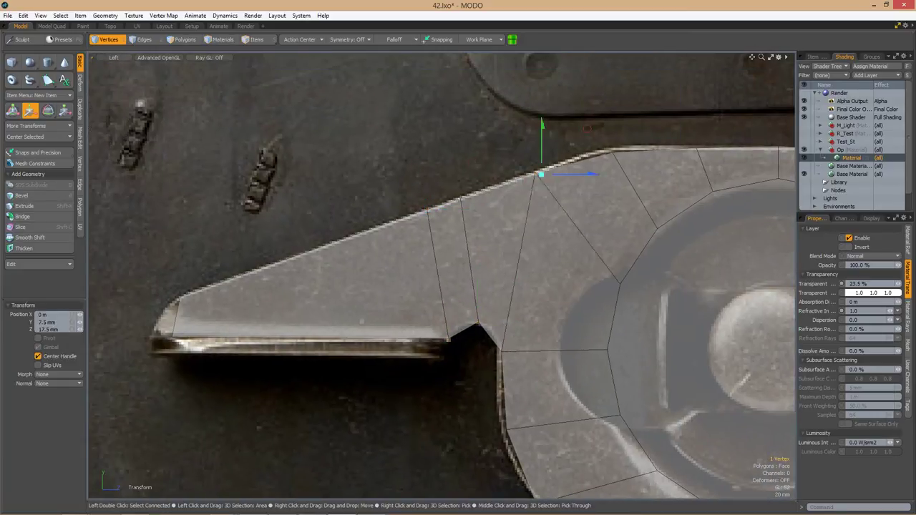
scroll(483, 263, down, 3)
scroll(483, 264, up, 3)
Move the arm's lower end vertex -7 mm in Z onto the pointed tip in the reference image.
key(space)
scroll(483, 263, up, 3)
click(483, 263)
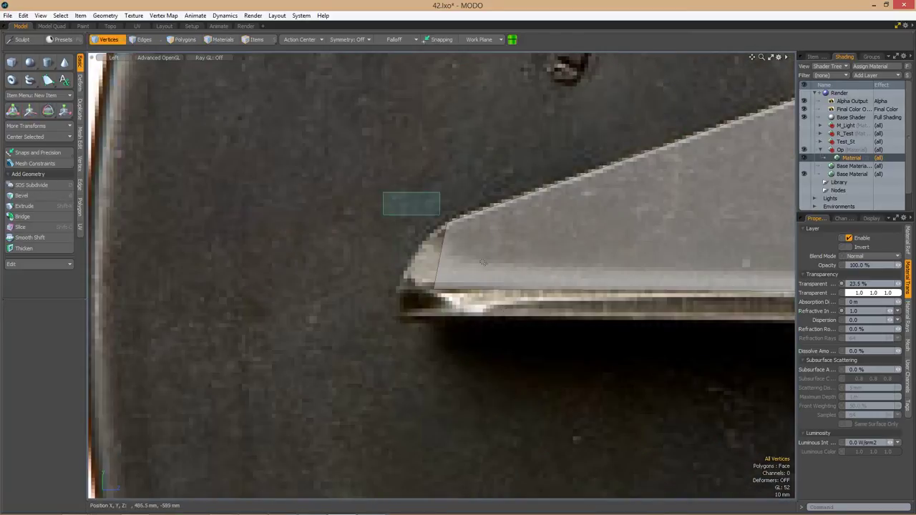
scroll(483, 264, down, 3)
click(409, 246)
key(w)
scroll(409, 245, up, 3)
scroll(462, 291, down, 5)
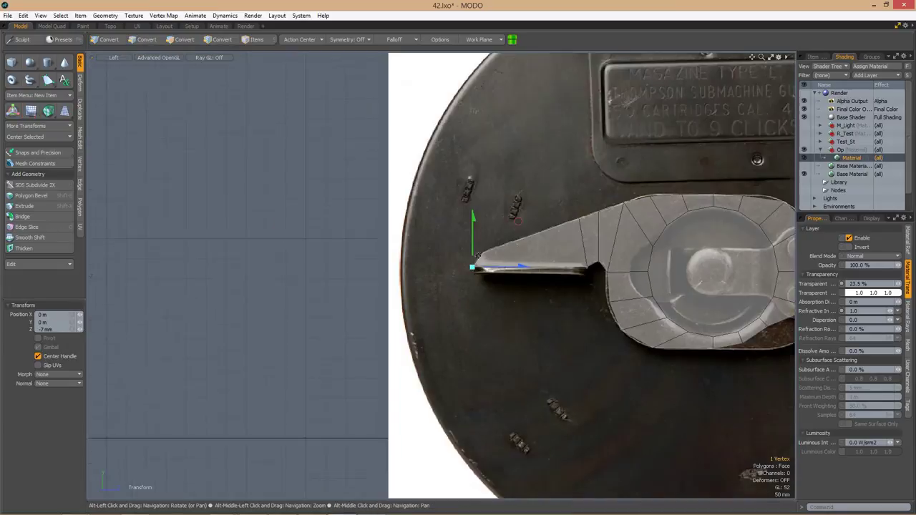
Add loop slices near the tip and across the middle of the left arm, and preview the mesh as subdivision surfaces.
scroll(400, 286, up, 4)
key(2)
key(alt+c)
scroll(385, 271, down, 1)
click(385, 272)
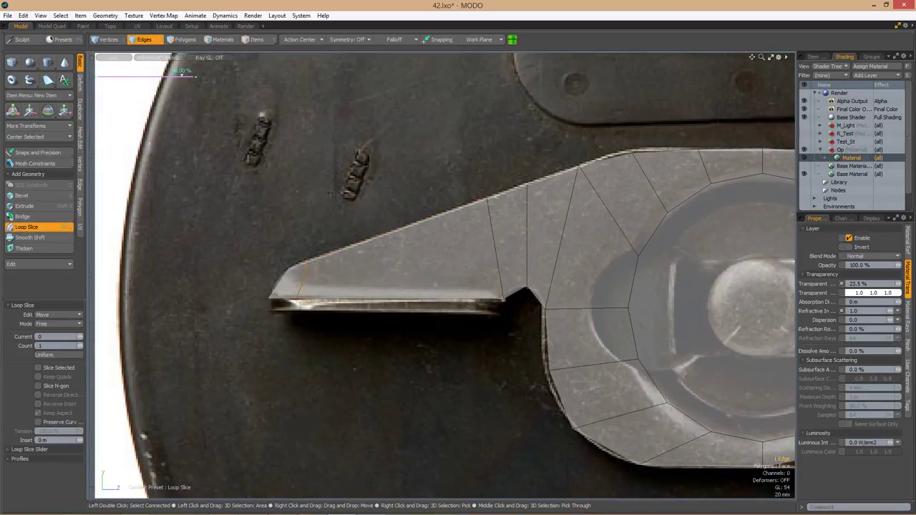
drag(458, 258, 340, 275)
key(q)
scroll(415, 286, down, 5)
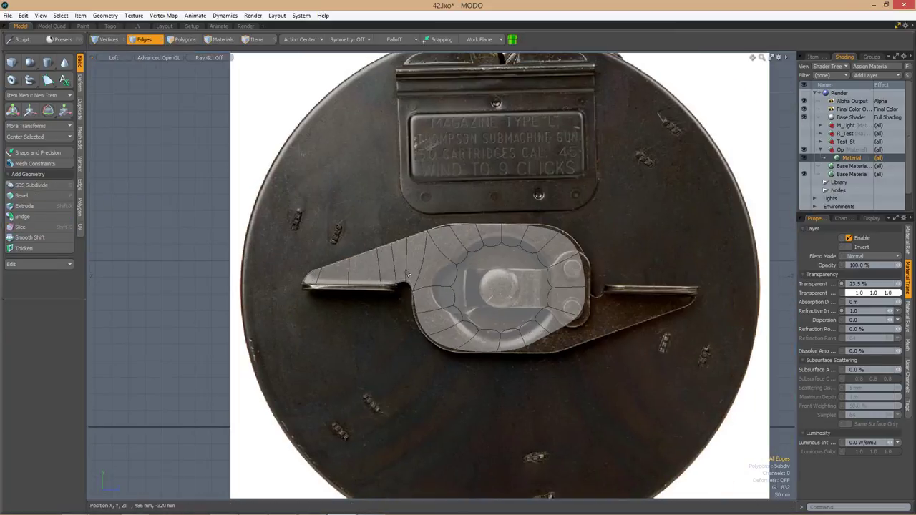
Bevel the edge above the notch with round level 1 and move the resulting vertices to follow the notch's curve.
scroll(409, 275, up, 6)
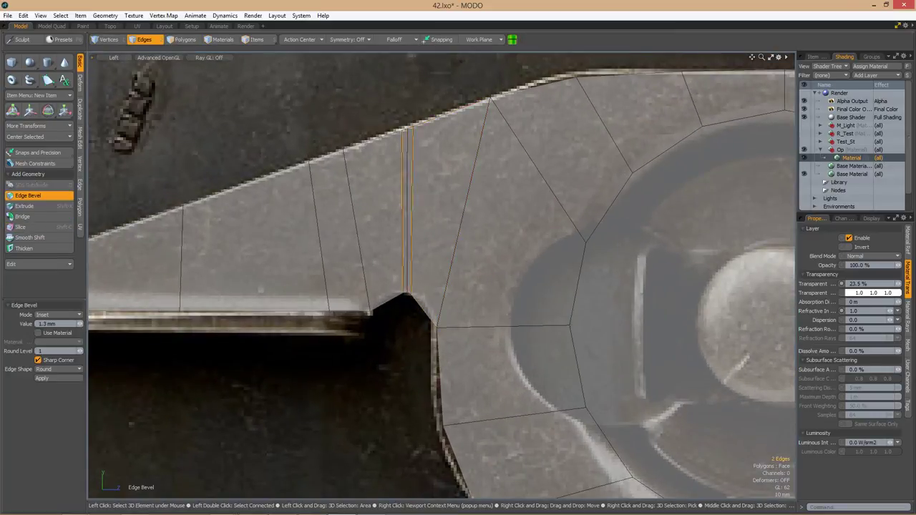
scroll(513, 256, down, 5)
key(1)
scroll(487, 250, up, 6)
click(439, 294)
key(w)
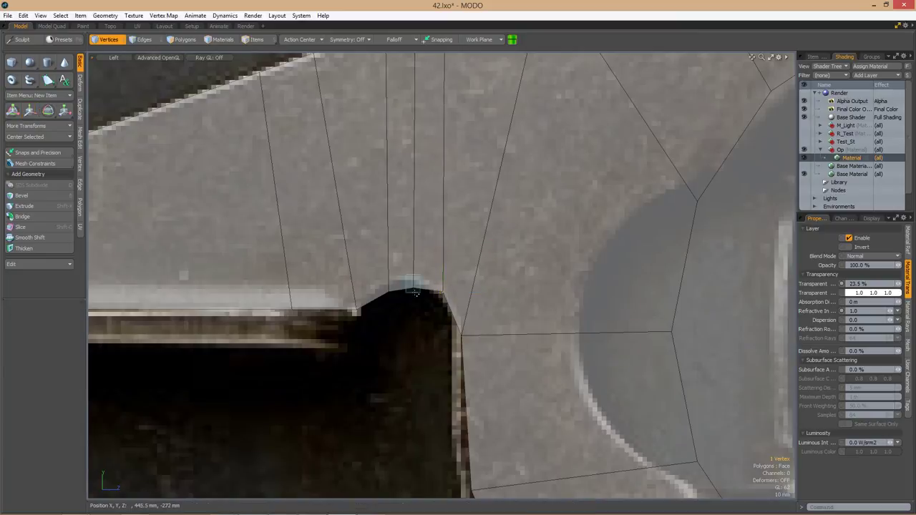
scroll(441, 276, down, 3)
drag(423, 352, 347, 180)
scroll(441, 276, down, 3)
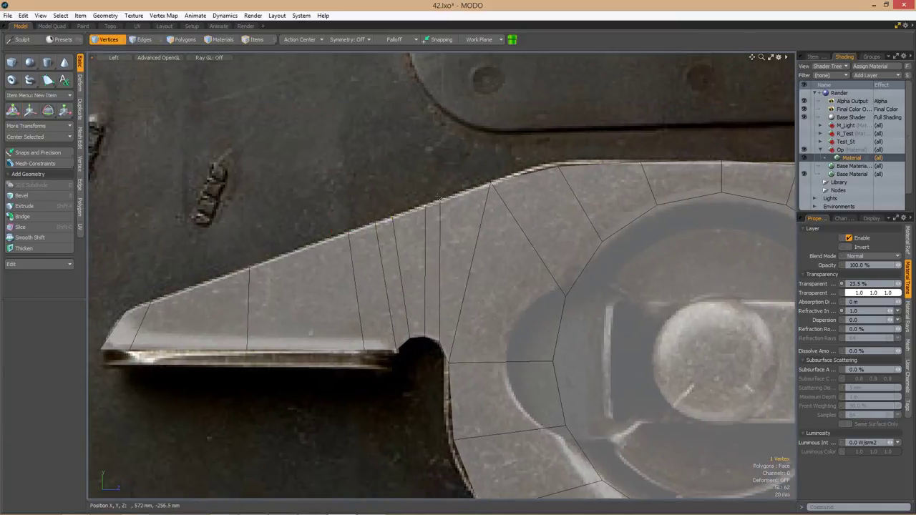
Slide the vertices along the arm's upper edge to space out the edges fanning from the notch.
scroll(441, 277, up, 3)
drag(430, 215, 472, 211)
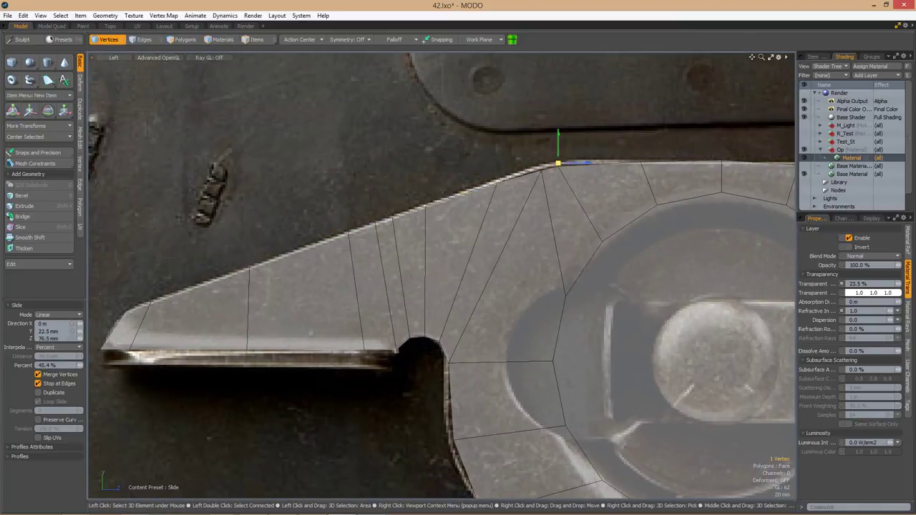
key(space)
key(w)
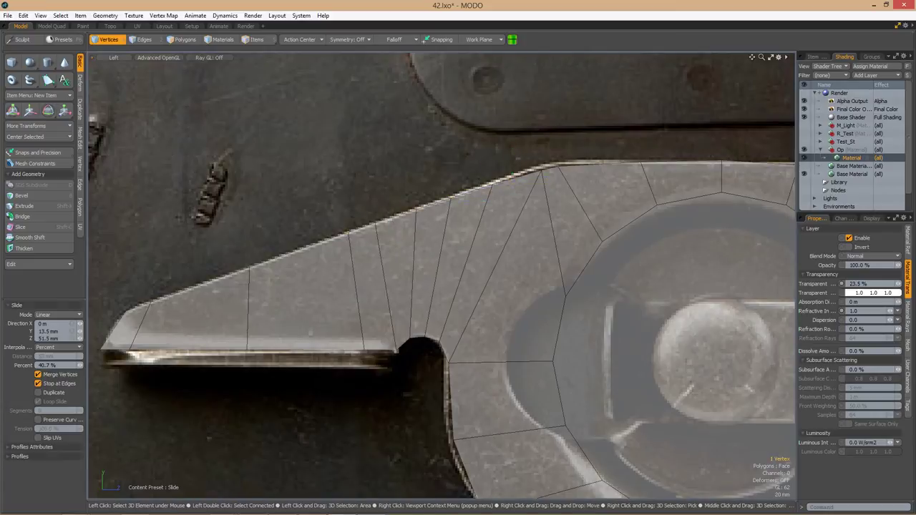
key(space)
drag(425, 207, 371, 221)
key(w)
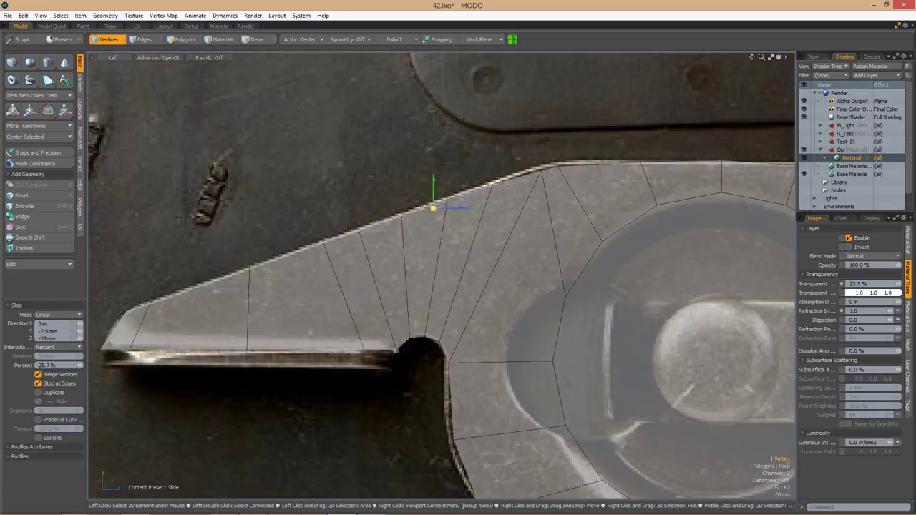
key(space)
Move the vertices below the notch and around the plate's lower corner outward so the subdivided mesh meets the outline.
scroll(429, 279, down, 5)
scroll(429, 279, up, 6)
click(431, 279)
key(w)
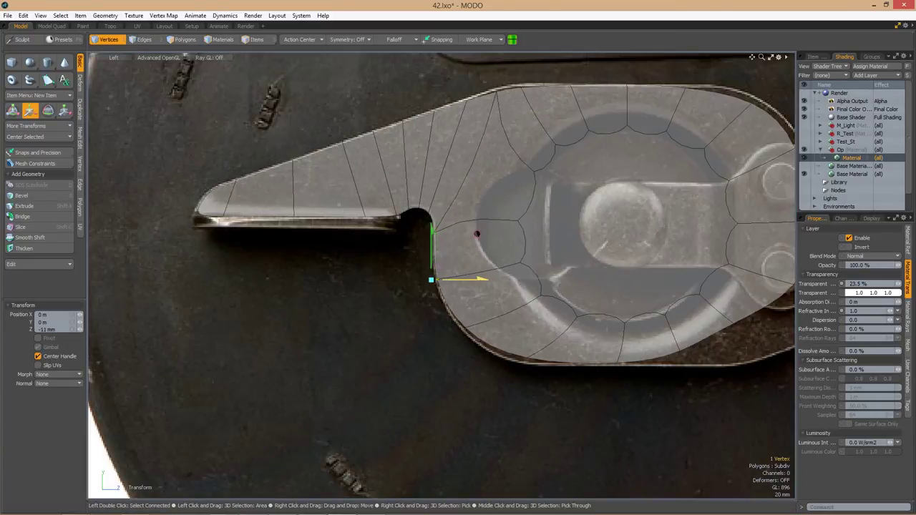
scroll(431, 279, down, 3)
scroll(462, 345, down, 2)
key(space)
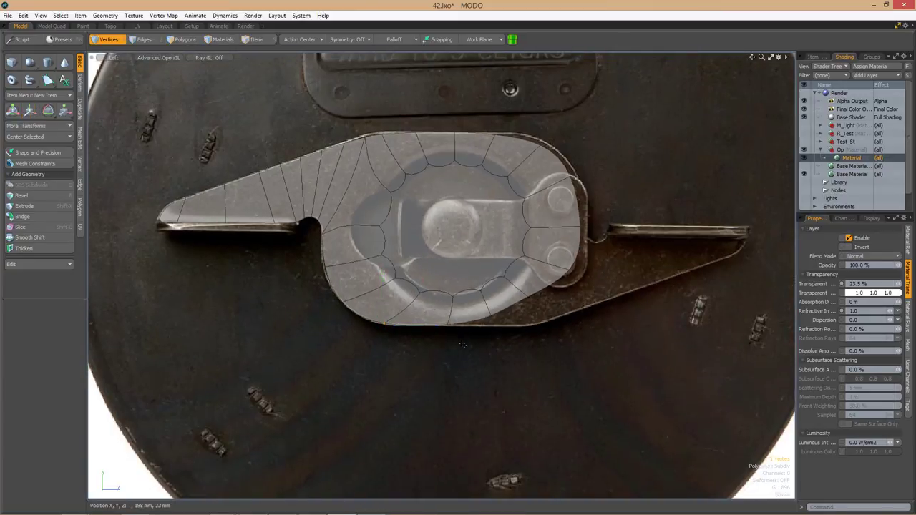
Move the vertices at the plate's upper bend so the subdivided edge follows the reference outline.
scroll(463, 344, up, 5)
click(349, 210)
key(w)
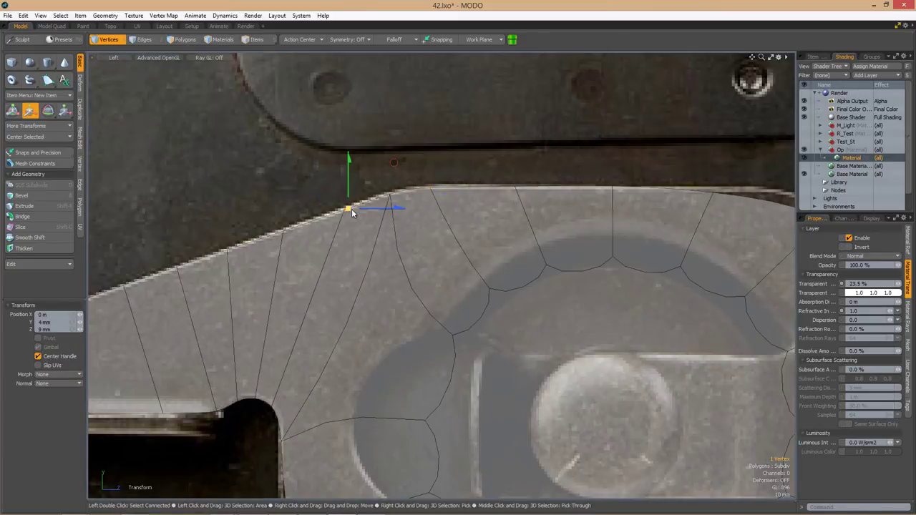
scroll(352, 212, down, 4)
key(space)
key(3)
scroll(212, 294, up, 3)
drag(236, 286, 458, 258)
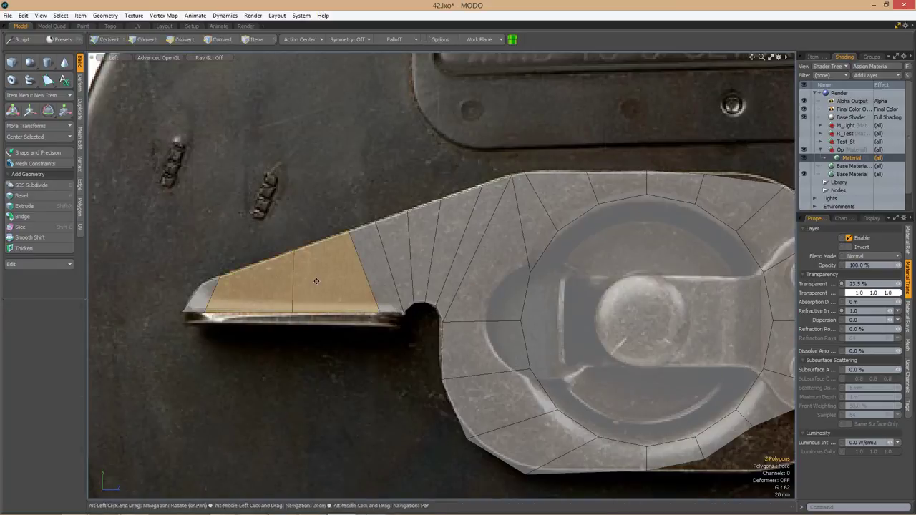
key(alt+c)
key(space)
drag(229, 293, 290, 277)
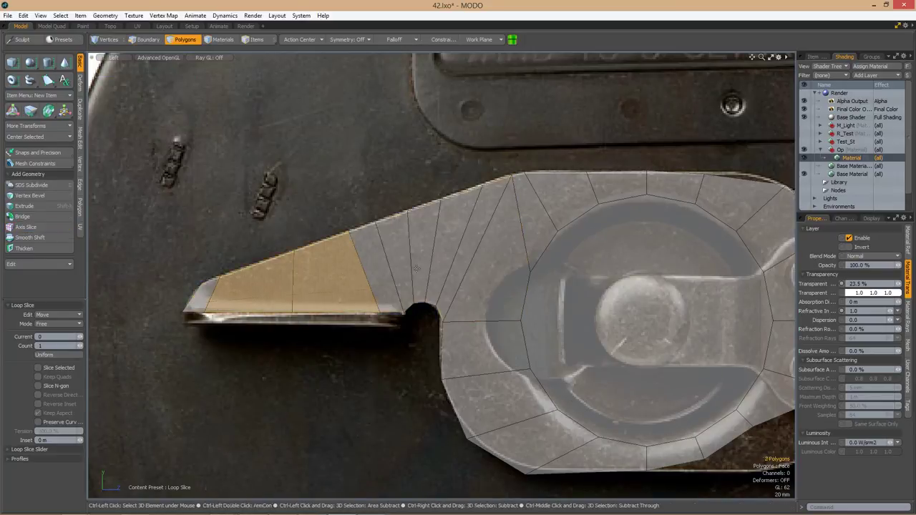
Extend the straight edges along the arm's underside downward to cover the narrow lip in the photo.
scroll(289, 277, down, 4)
key(2)
scroll(286, 315, up, 4)
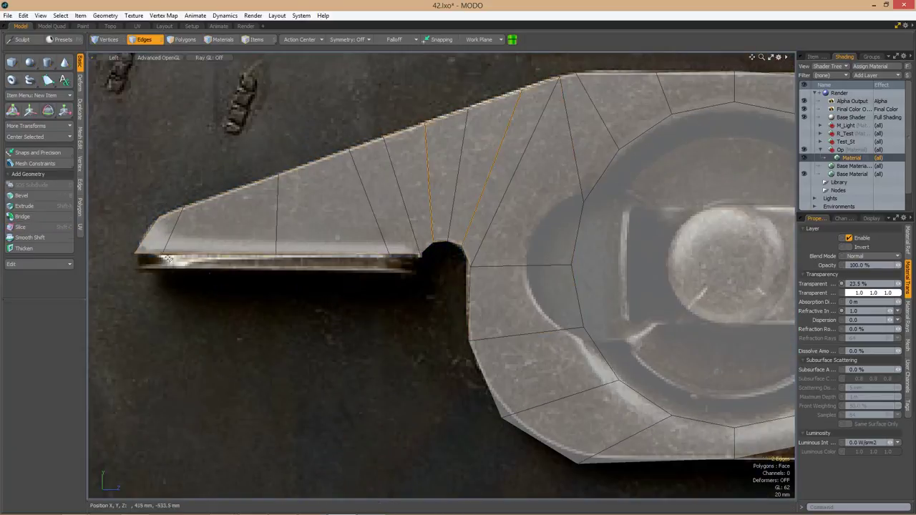
alt+drag(325, 260, 401, 268)
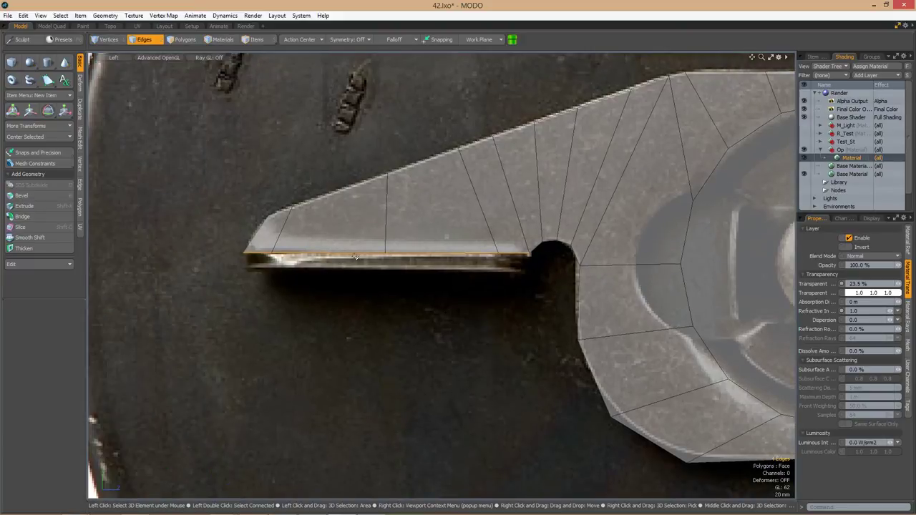
key(w)
scroll(395, 285, down, 5)
key(space)
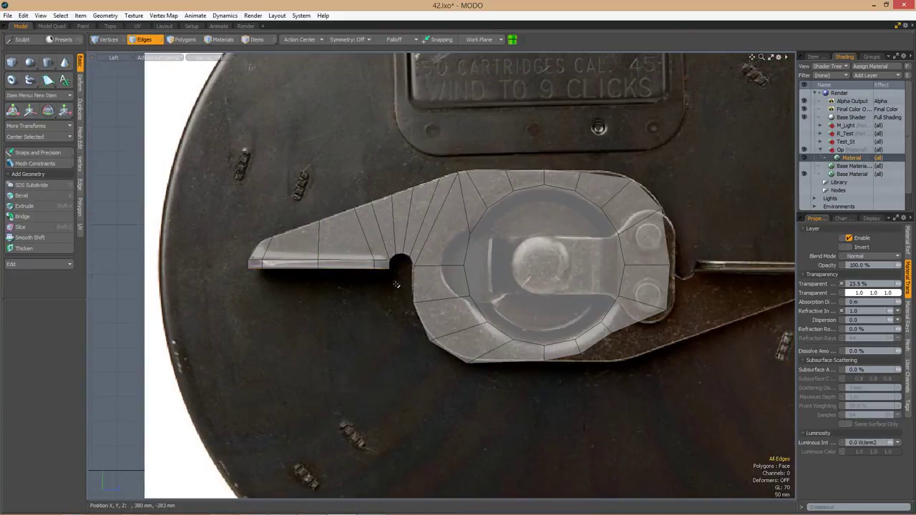
Slice the central disc polygon vertically through its middle and delete the half of the plate beyond the cut.
scroll(395, 284, up, 3)
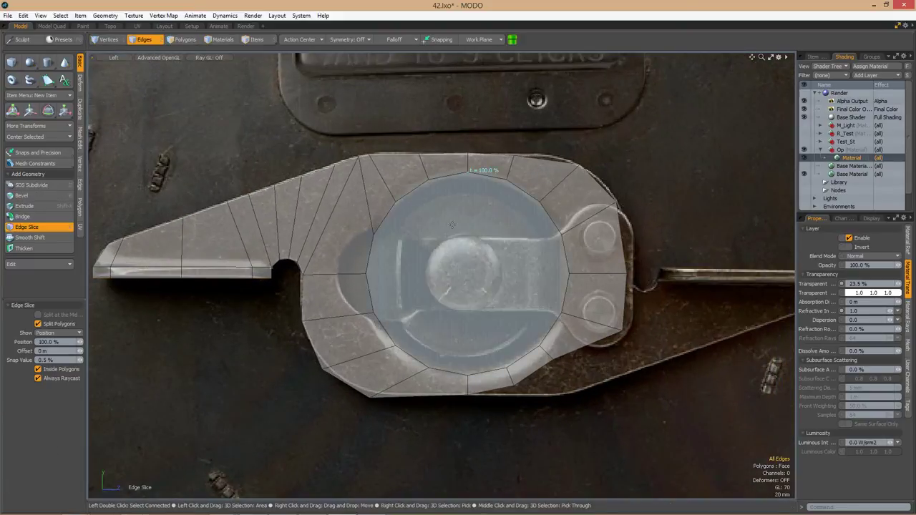
key(3)
scroll(505, 281, down, 3)
right_drag(472, 175, 647, 483)
key(Delete)
scroll(469, 334, up, 5)
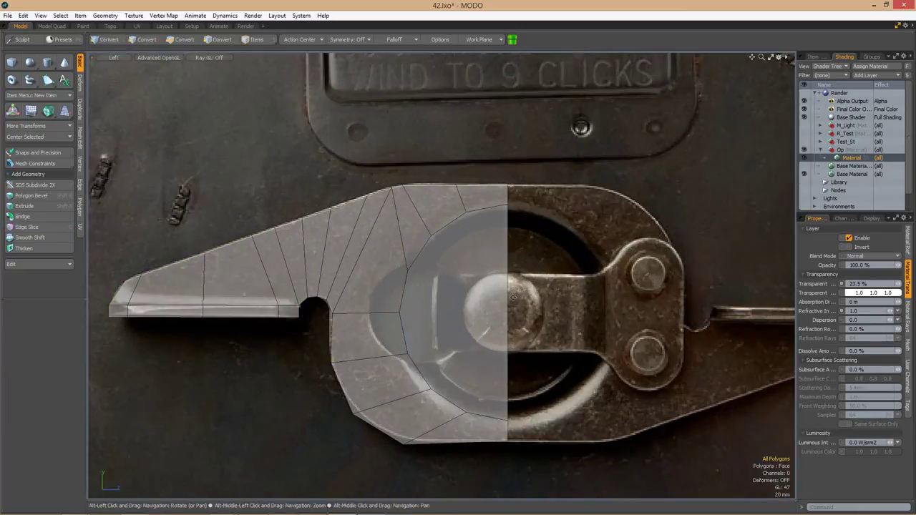
Try to mirror the remaining half plate across its vertical centre line.
scroll(469, 334, down, 4)
double_click(469, 334)
key(shift+v)
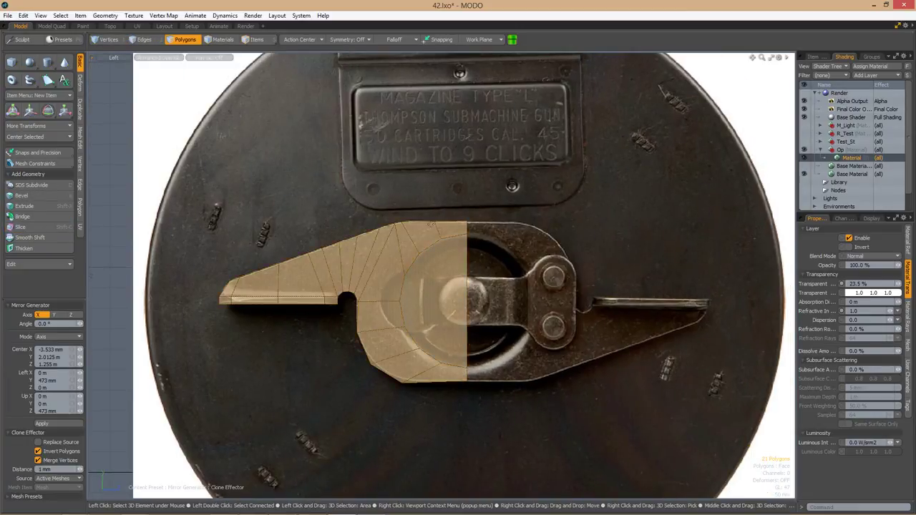
click(467, 301)
click(56, 316)
key(space)
click(630, 313)
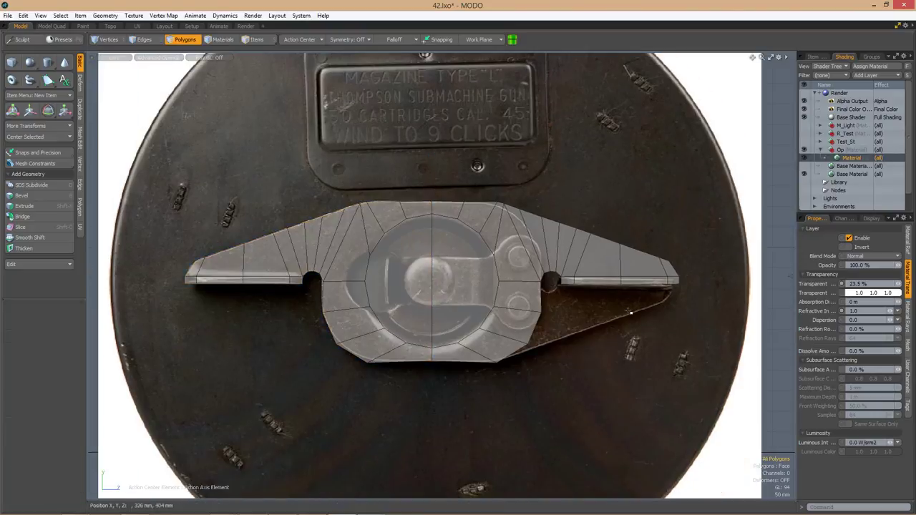
Undo the mirroring of the half plate.
key(ctrl+z)
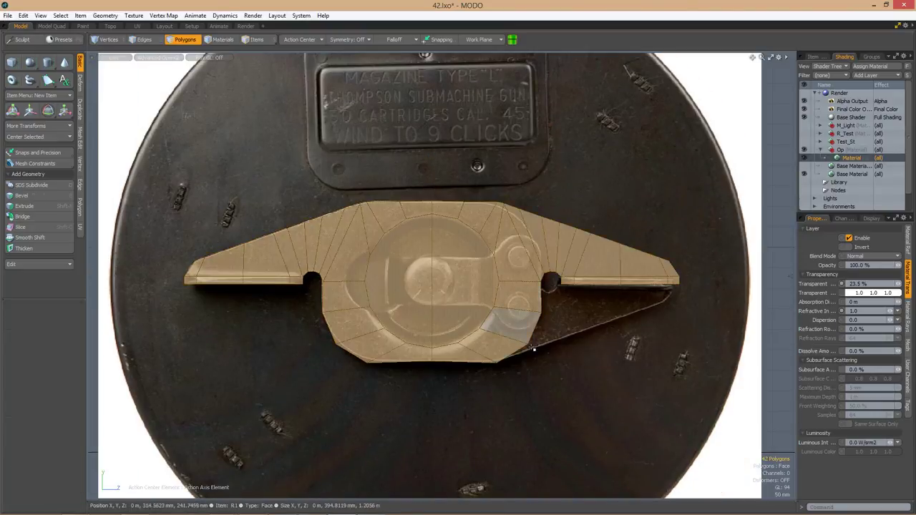
click(550, 349)
key(ctrl+z)
key(ctrl+z)
key(space)
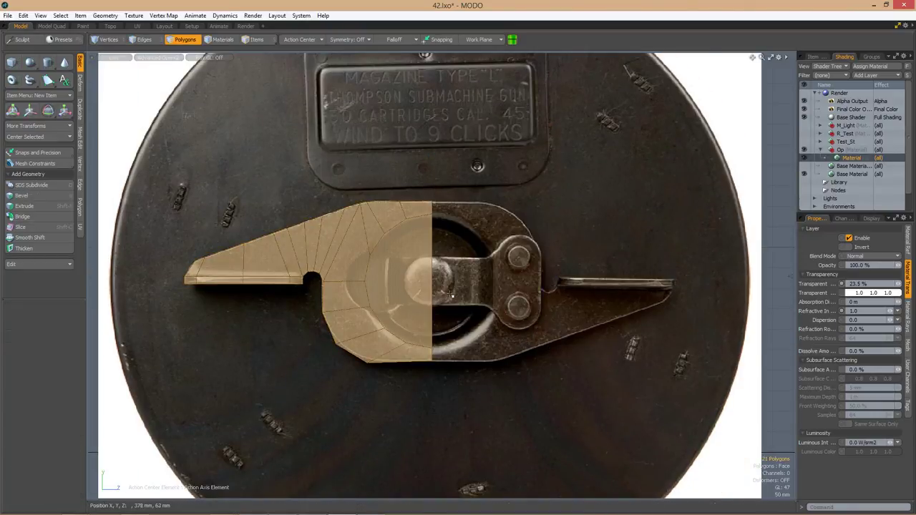
Bevel the edge loop around the inner circle with an inset of about 5.8 mm.
alt+drag(451, 294, 508, 293)
scroll(472, 289, up, 3)
scroll(471, 289, down, 2)
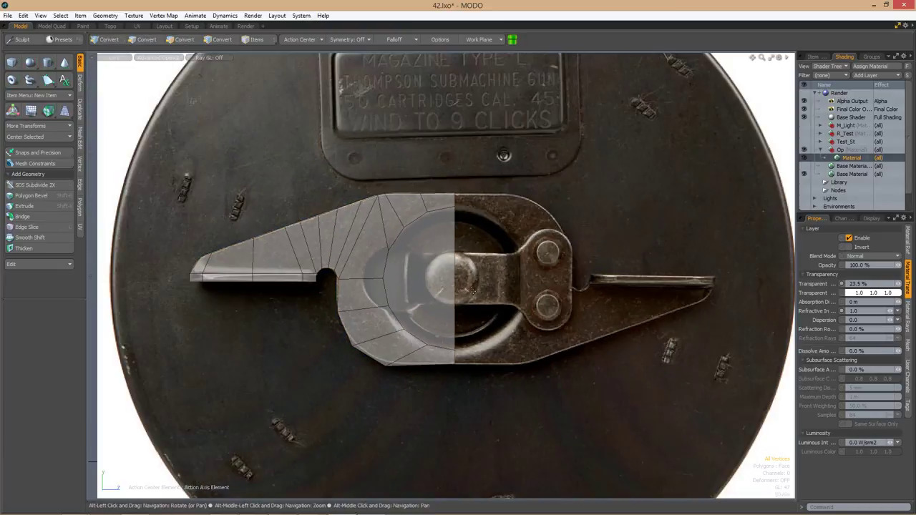
alt+drag(367, 257, 402, 258)
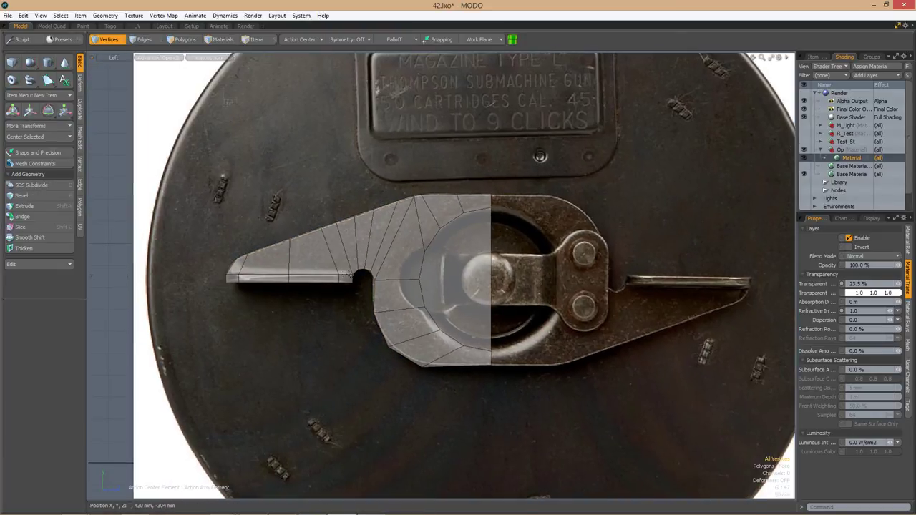
scroll(449, 250, up, 4)
key(2)
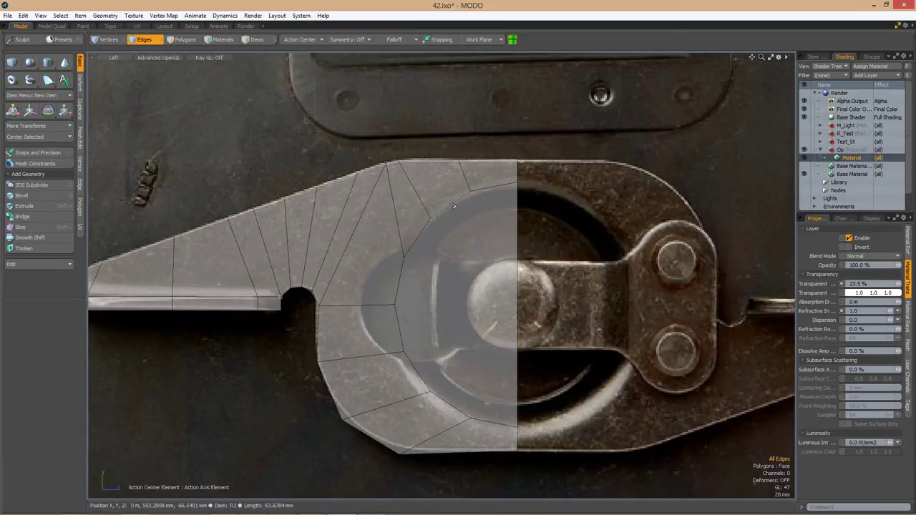
double_click(422, 287)
scroll(474, 244, down, 1)
key(b)
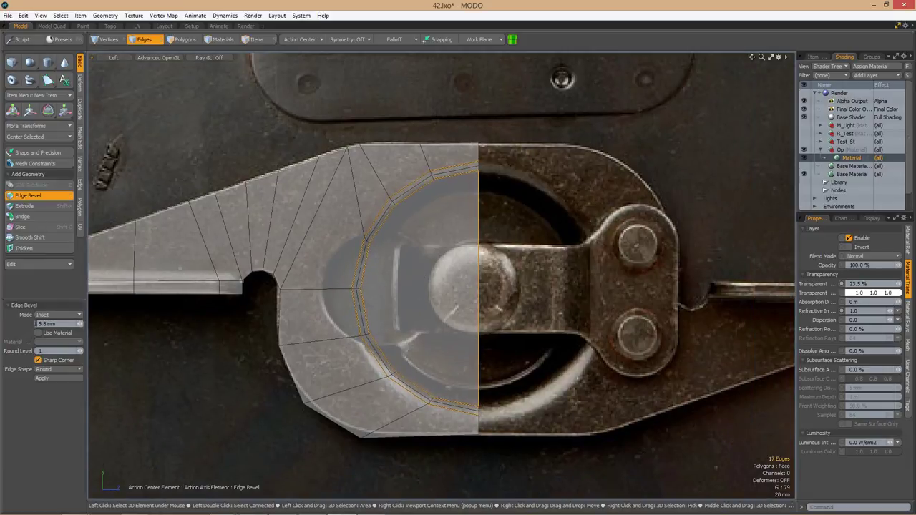
key(space)
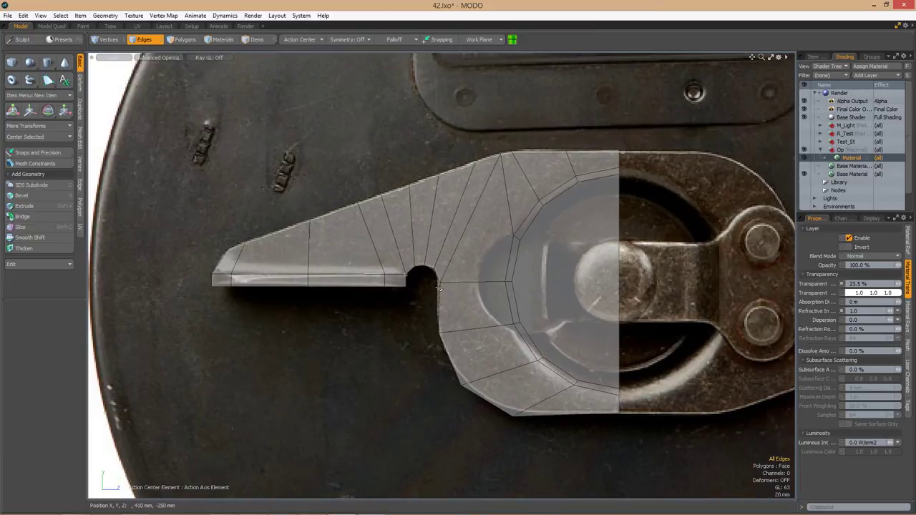
key(3)
click(475, 394)
mouse_move(476, 393)
mouse_down()
mouse_move(376, 237)
mouse_move(302, 269)
mouse_move(308, 281)
mouse_move(171, 284)
mouse_move(334, 284)
mouse_move(435, 303)
mouse_move(419, 311)
mouse_move(431, 304)
mouse_move(430, 324)
mouse_move(469, 329)
mouse_up()
click(174, 290)
key(shift+x)
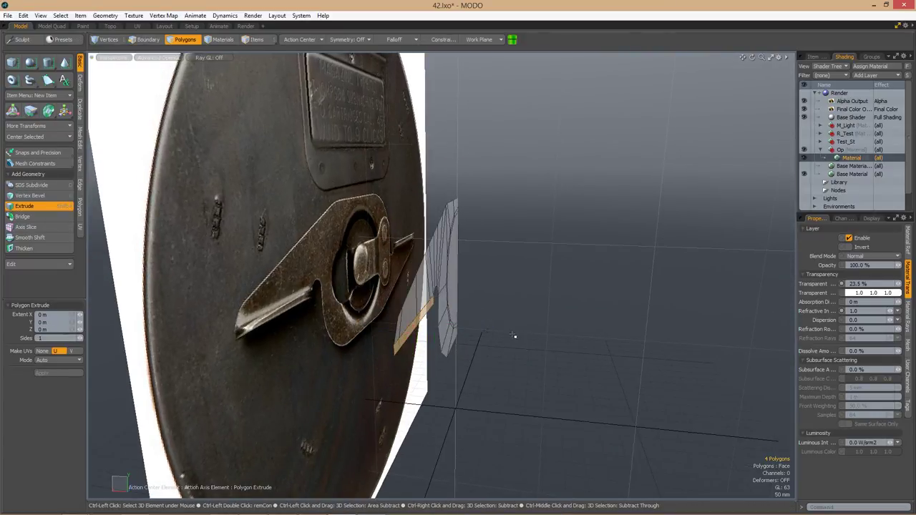
key(space)
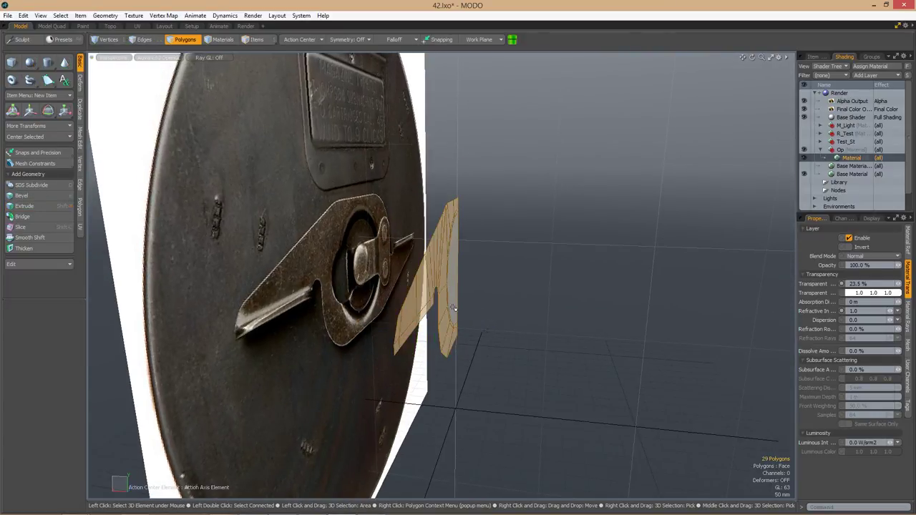
Thicken the plate's polygons with an offset of about -22.8 mm.
click(28, 248)
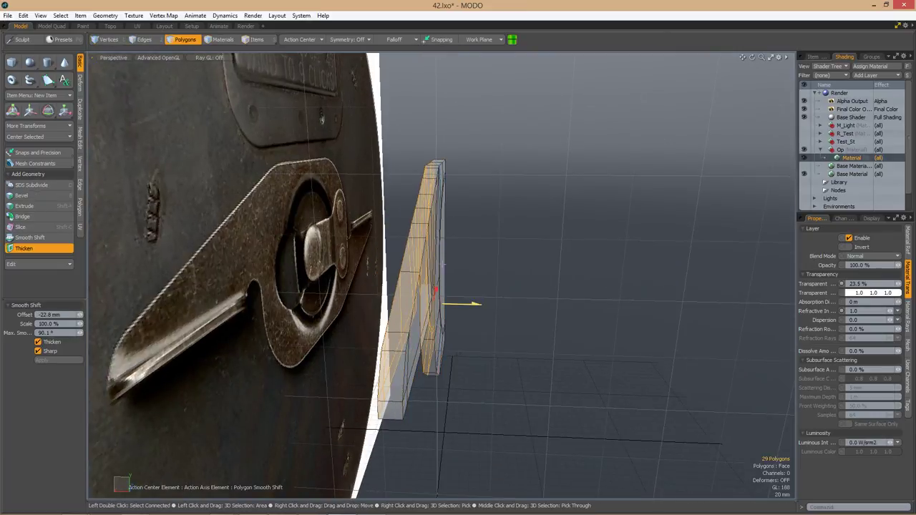
alt+drag(473, 308, 348, 229)
key(q)
Extrude the lip's faces outward from the arm to form a perpendicular flange.
key(shift+a)
key(shift+x)
drag(489, 277, 552, 278)
alt+drag(552, 278, 550, 337)
Edge slice a narrow support line along the fold between arm and flange, carrying the cut to the notch corner.
key(1)
scroll(497, 290, up, 4)
key(alt+c)
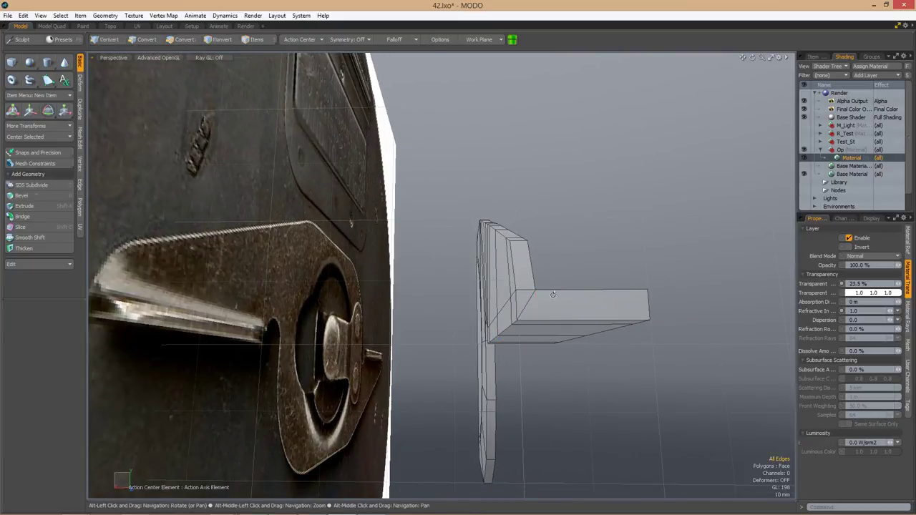
alt+drag(552, 295, 557, 121)
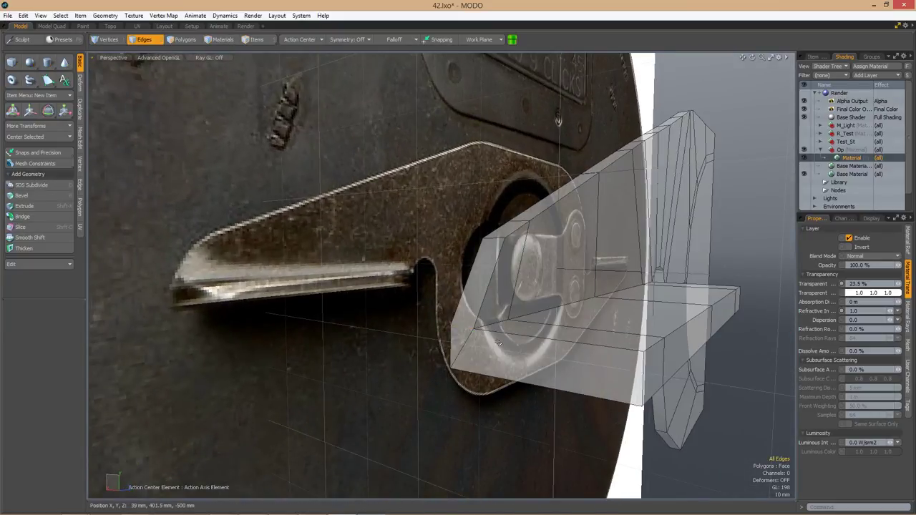
alt+drag(499, 344, 476, 354)
click(477, 352)
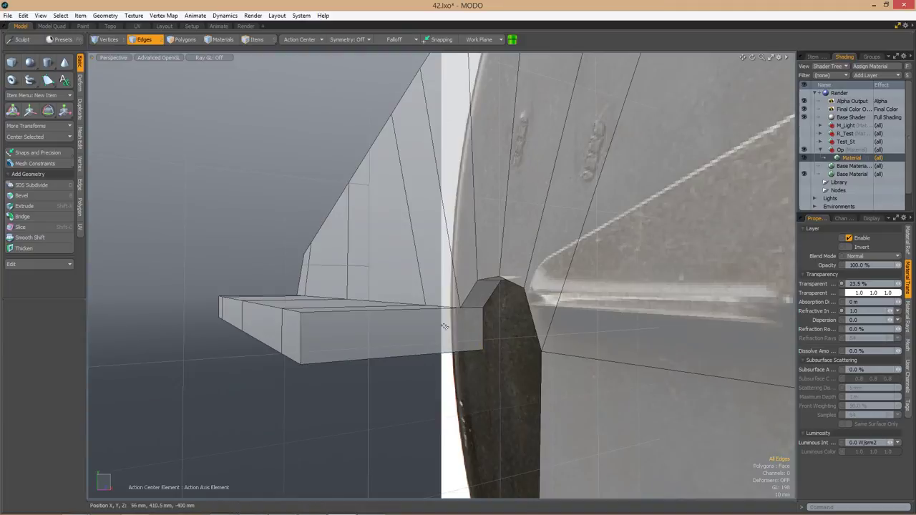
alt+drag(444, 327, 487, 350)
click(487, 351)
mouse_move(341, 296)
alt+mouse_down()
mouse_move(605, 301)
mouse_move(421, 313)
mouse_move(500, 318)
mouse_move(400, 345)
mouse_move(378, 323)
mouse_move(337, 310)
mouse_move(599, 311)
mouse_move(315, 290)
alt+mouse_up()
key(alt+c)
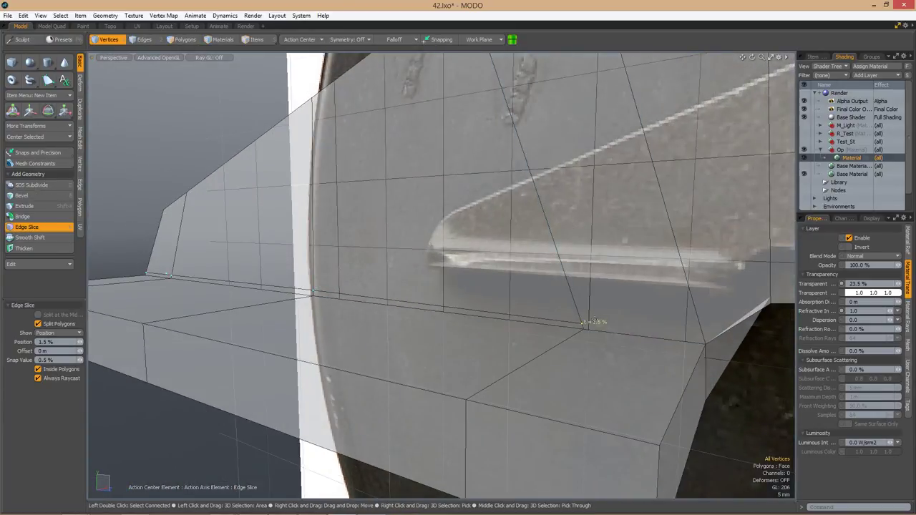
mouse_move(583, 322)
alt+mouse_down()
mouse_move(460, 311)
mouse_move(568, 317)
mouse_move(532, 286)
mouse_move(494, 309)
mouse_move(466, 259)
mouse_move(335, 308)
alt+mouse_up()
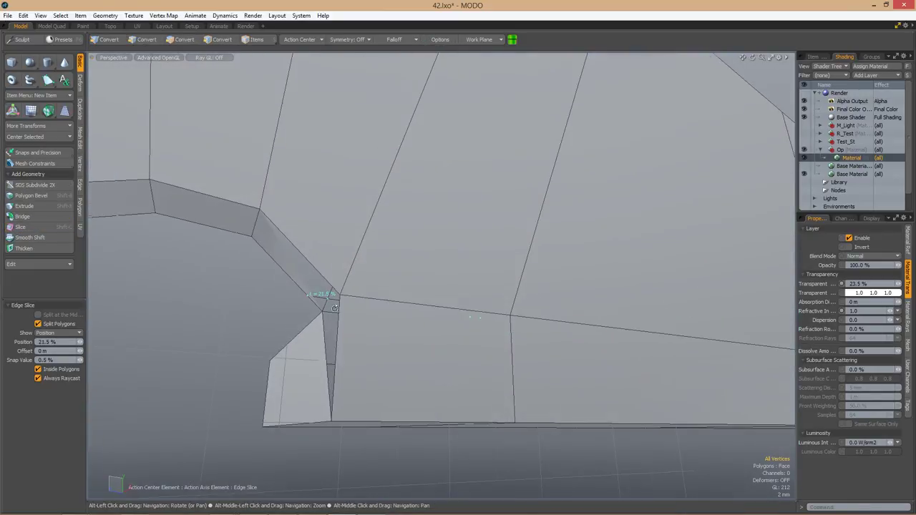
Slide the end vertex of the new cut at the notch corner toward the arm.
alt+drag(330, 275, 553, 314)
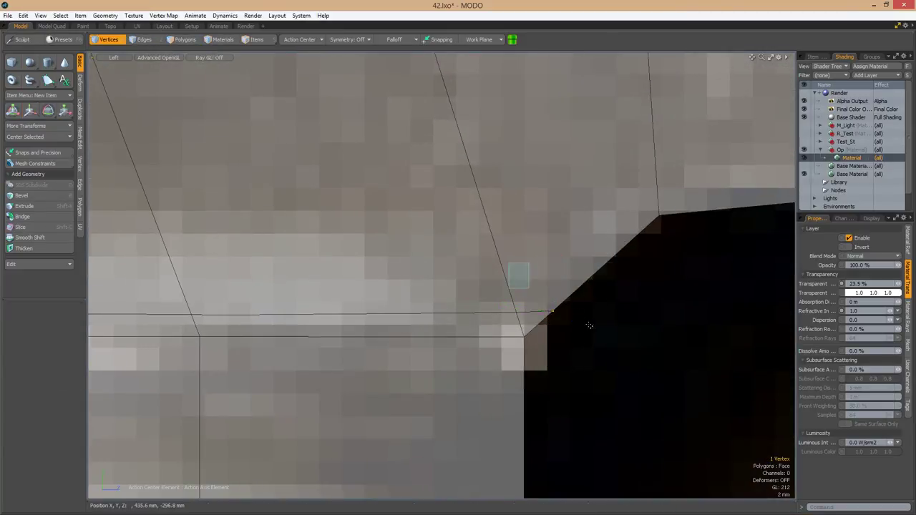
key(ctrl+space)
click(533, 299)
alt+drag(493, 279, 537, 321)
key(ctrl+space)
click(546, 332)
key(1)
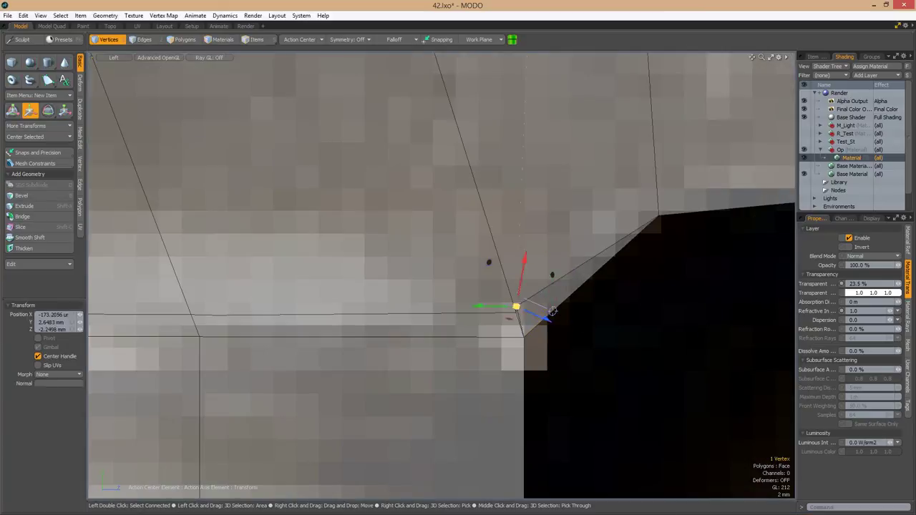
Reset the Action Center and shift the notch-corner vertex about 350 um along Z.
key(ctrl+space)
click(597, 288)
alt+drag(517, 319, 608, 265)
key(w)
click(300, 39)
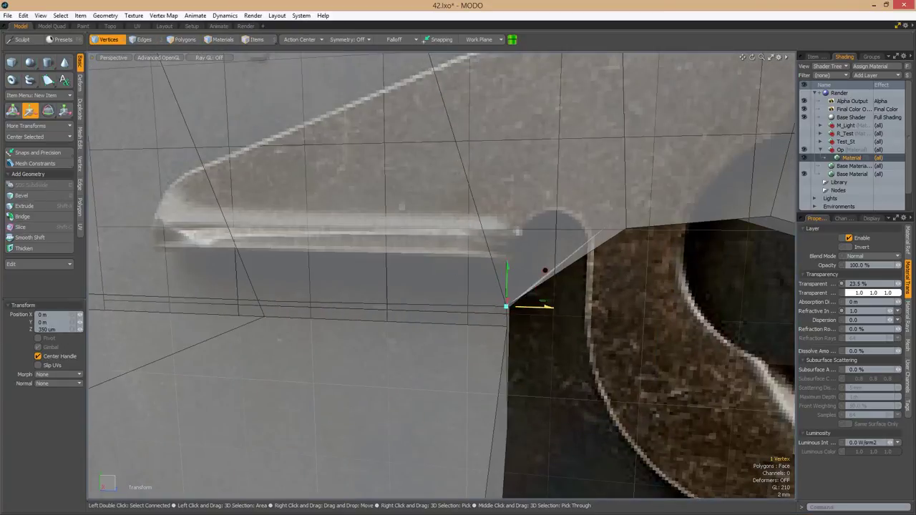
Select the polygons across the plate's front face, from the ring section to the arm.
alt+drag(544, 270, 503, 329)
key(2)
key(1)
key(3)
key(ctrl+space)
click(463, 336)
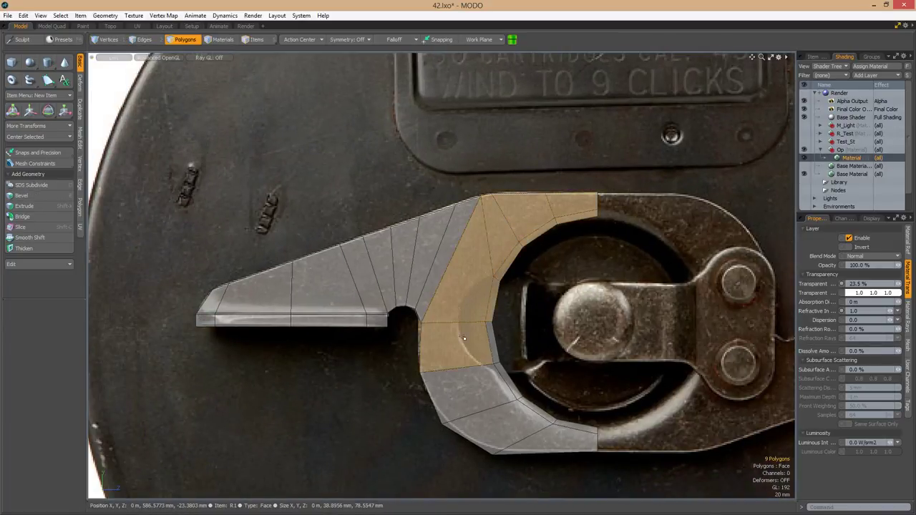
mouse_move(464, 338)
mouse_down()
mouse_move(513, 425)
mouse_move(578, 434)
mouse_up()
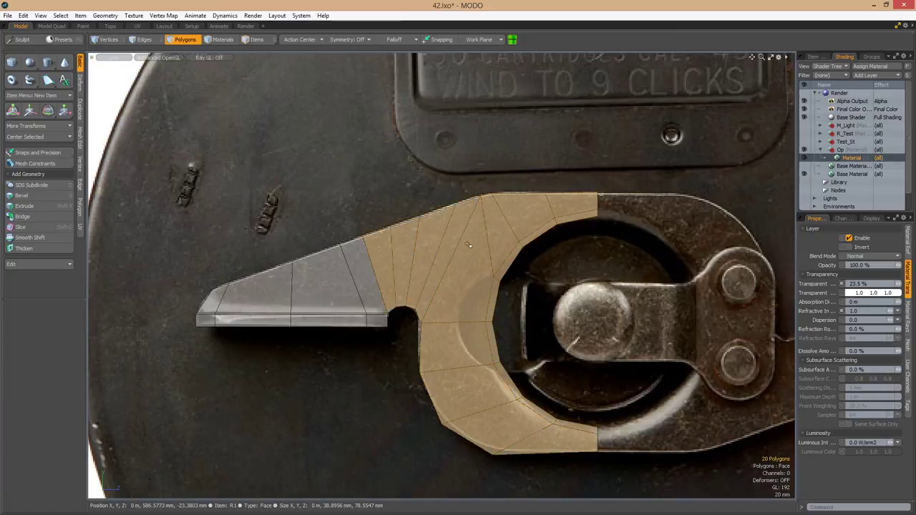
drag(468, 246, 236, 293)
Add the flange's upper and outer side polygons to the selection.
scroll(356, 255, up, 3)
key(ctrl+space)
click(384, 255)
drag(247, 351, 360, 331)
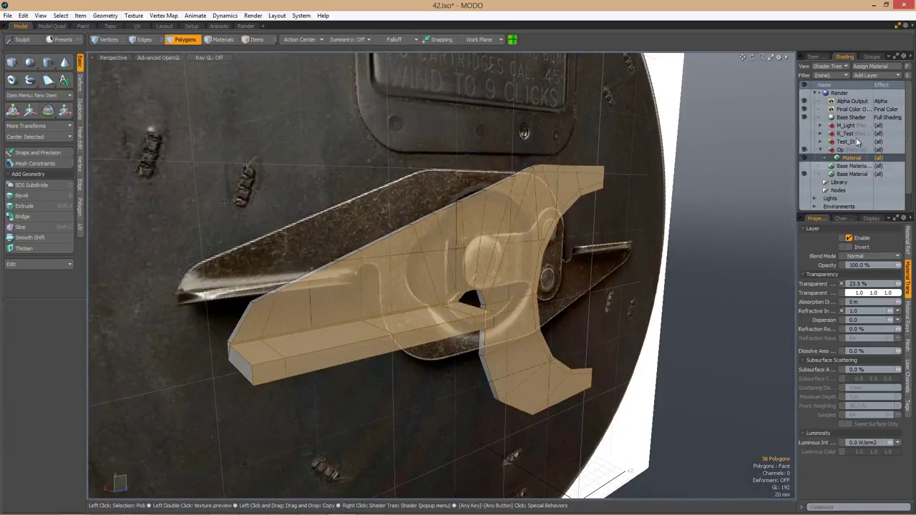
Hide the reference backdrop and extend the selection over the plate's back and the remaining flange faces.
click(813, 56)
alt+drag(501, 286, 639, 200)
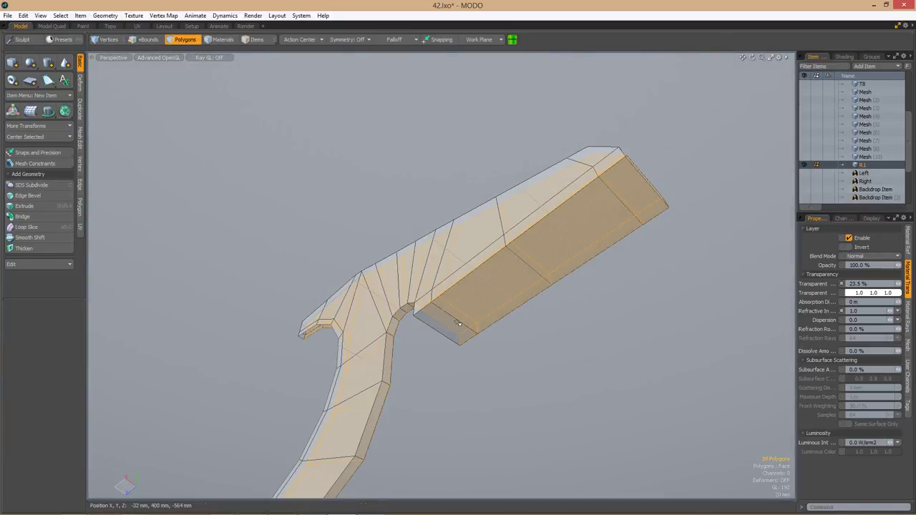
alt+drag(458, 324, 714, 320)
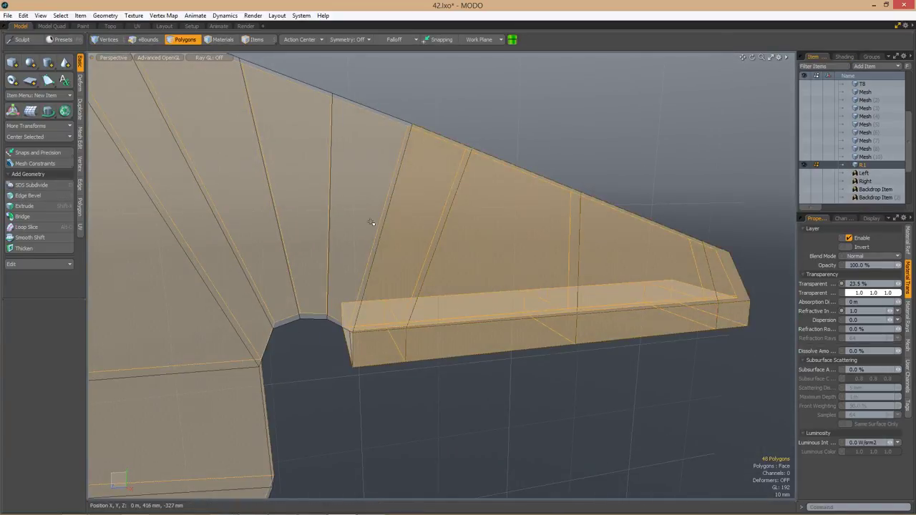
alt+drag(372, 222, 363, 188)
alt+drag(251, 105, 384, 195)
alt+drag(319, 324, 421, 298)
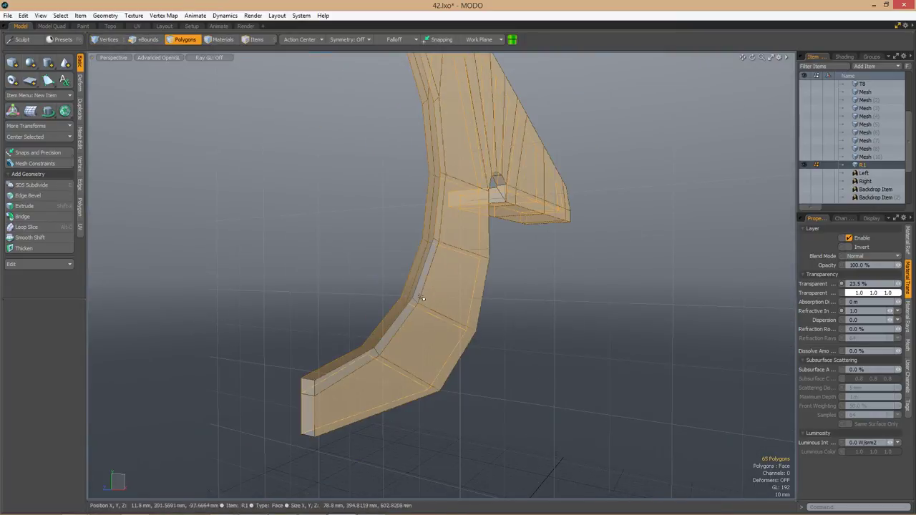
Add narrow support edges along the plate's outer and inner rims.
alt+drag(350, 376, 478, 288)
alt+drag(419, 289, 482, 331)
key(ctrl+space)
click(422, 317)
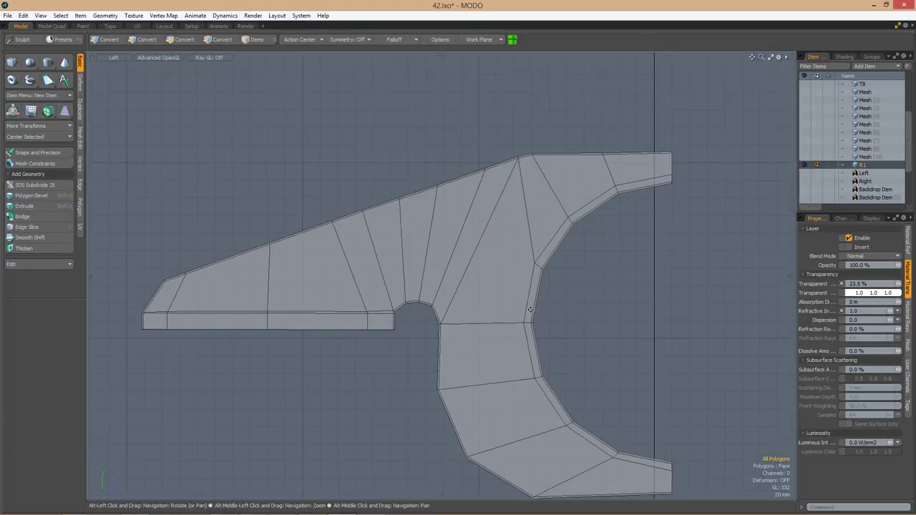
Loop slice lengthwise through the middle of the arm and select the new edge loop.
click(283, 318)
key(alt+c)
key(2)
scroll(480, 309, up, 3)
double_click(480, 306)
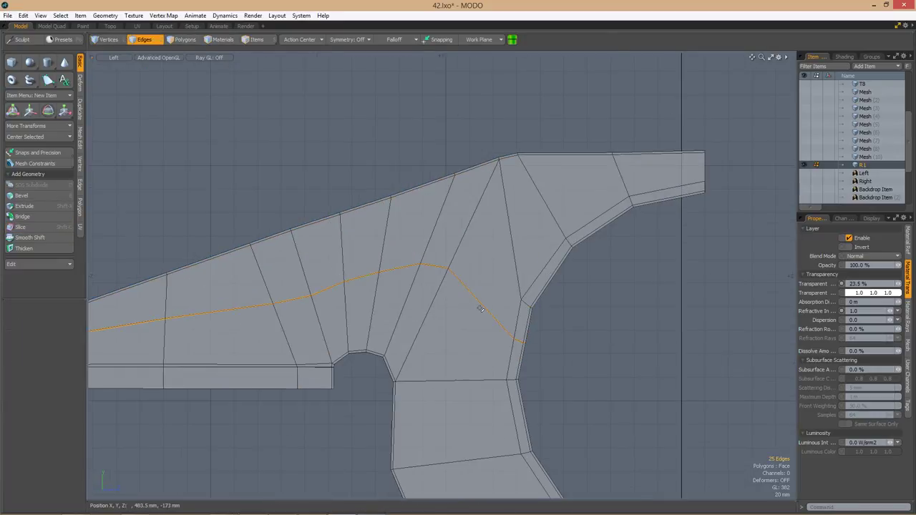
Remove the new loop's stretch towards the inner rim and delete the polygons capping the plate's two open ends.
alt+drag(438, 272, 419, 329)
click(419, 330)
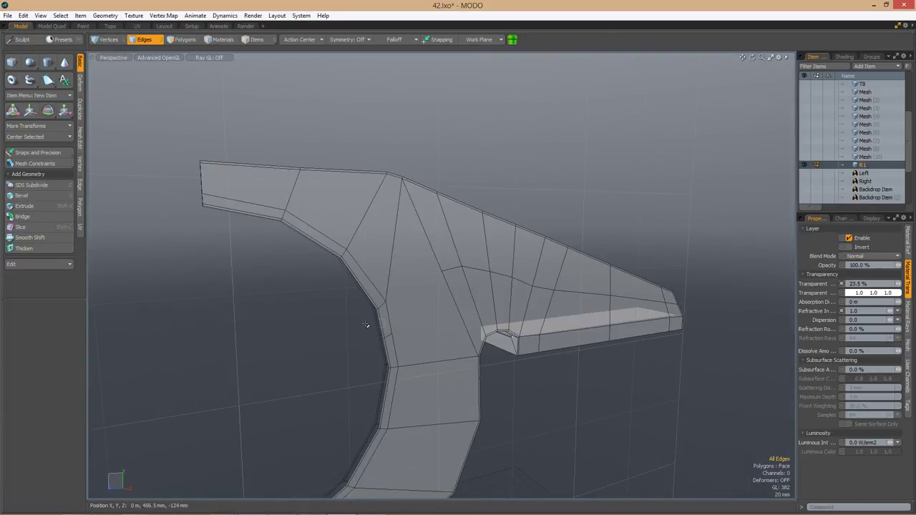
key(3)
key(ctrl+space)
alt+drag(566, 336, 496, 318)
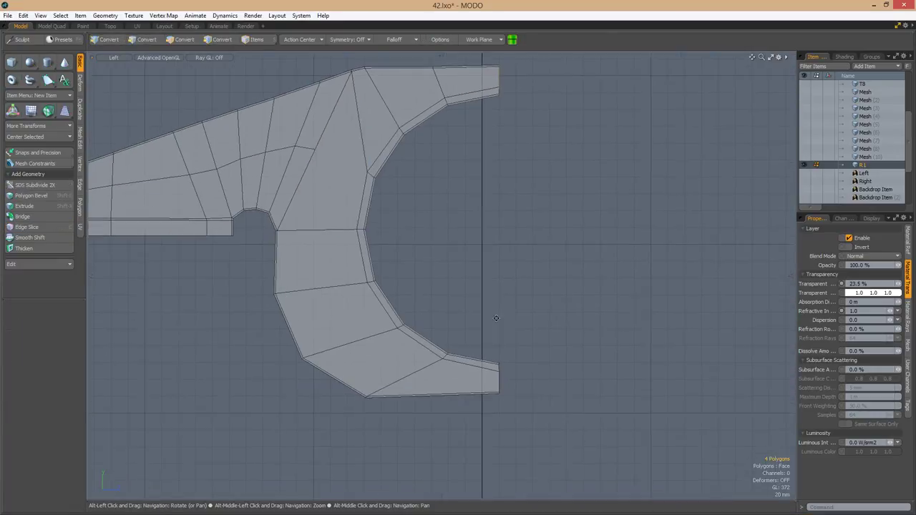
click(573, 326)
key(ctrl+space)
scroll(437, 262, up, 5)
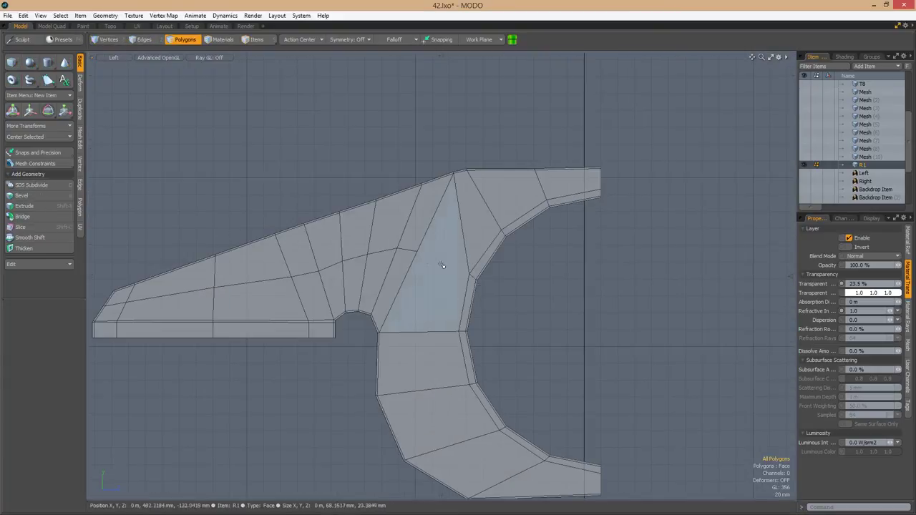
Edge slice from the end of the arm's middle loop to the inner rim corner on both faces of the plate.
key(1)
key(alt+c)
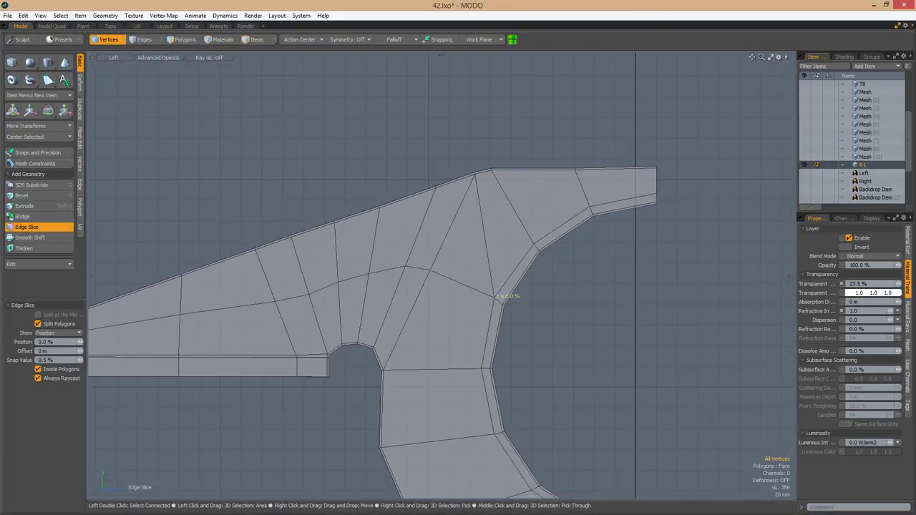
click(554, 292)
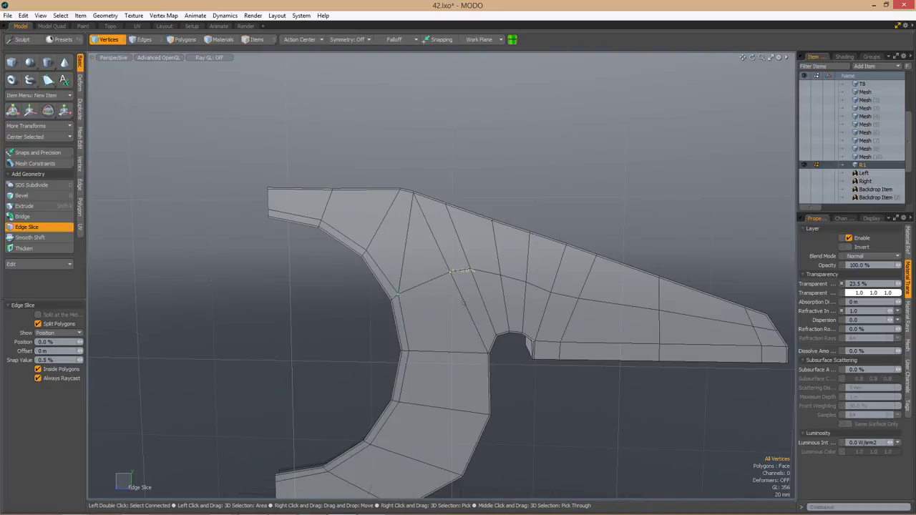
key(ctrl+space)
scroll(462, 303, down, 3)
Slide the middle loop's vertices above the notch to even out the edge flow.
key(alt+s)
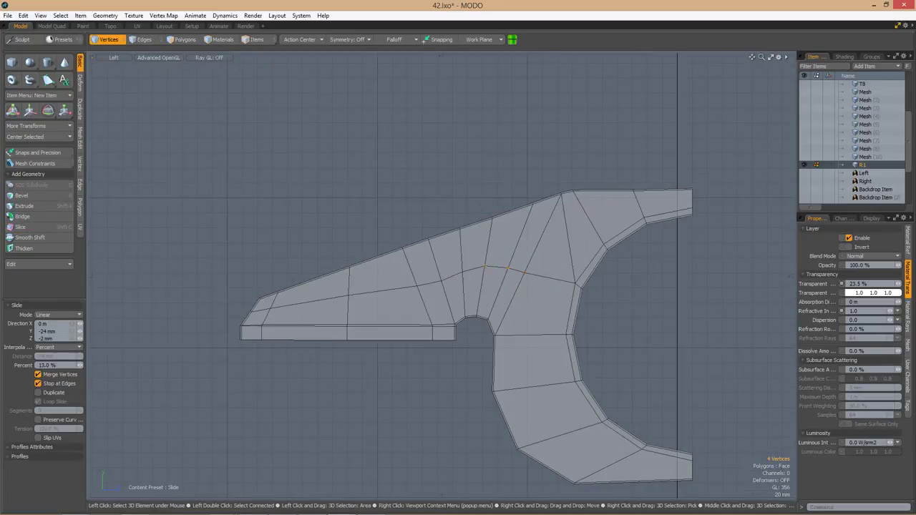
scroll(476, 276, up, 2)
mouse_move(460, 298)
mouse_down()
mouse_move(487, 299)
mouse_move(449, 299)
mouse_up()
key(space)
key(w)
key(space)
scroll(267, 295, down, 2)
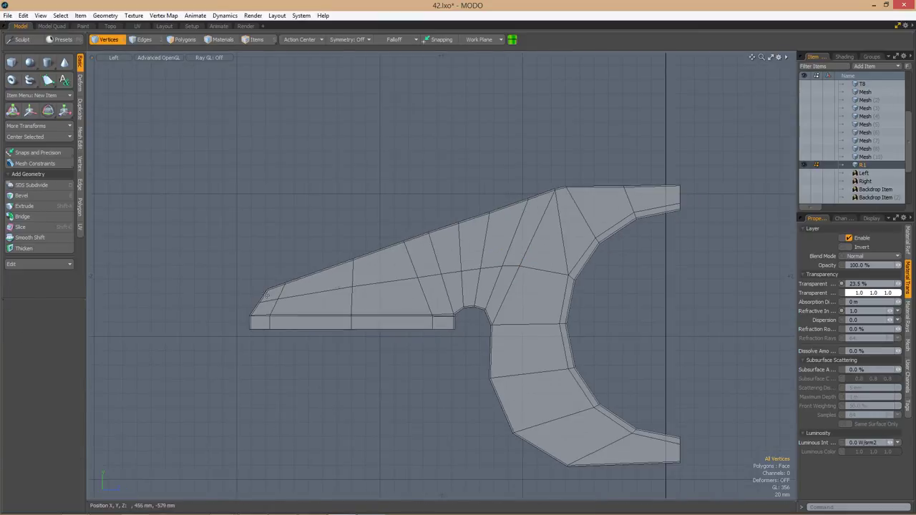
Select the middle loop's vertices along the arm and move them down closer to the flange and notch.
drag(284, 300, 273, 316)
drag(342, 283, 462, 279)
key(space)
scroll(570, 293, up, 3)
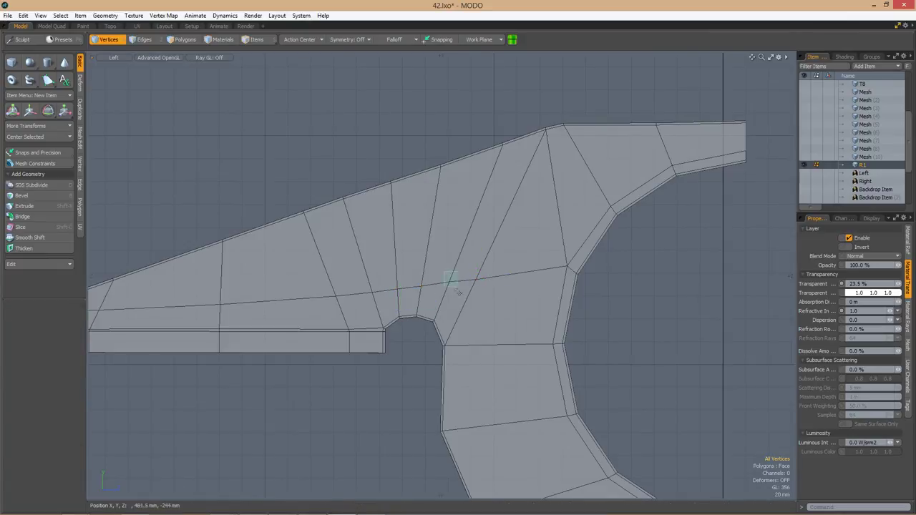
Edge slice beside the plate's upper bend corner on both faces and remove the old diagonal edge that met the corner.
scroll(460, 292, down, 2)
alt+drag(459, 292, 439, 312)
alt+drag(394, 355, 470, 313)
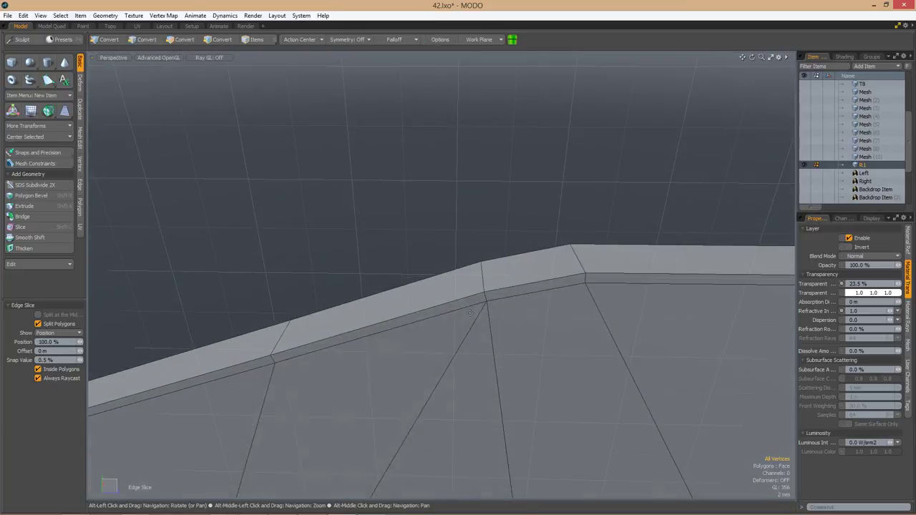
scroll(462, 267, down, 2)
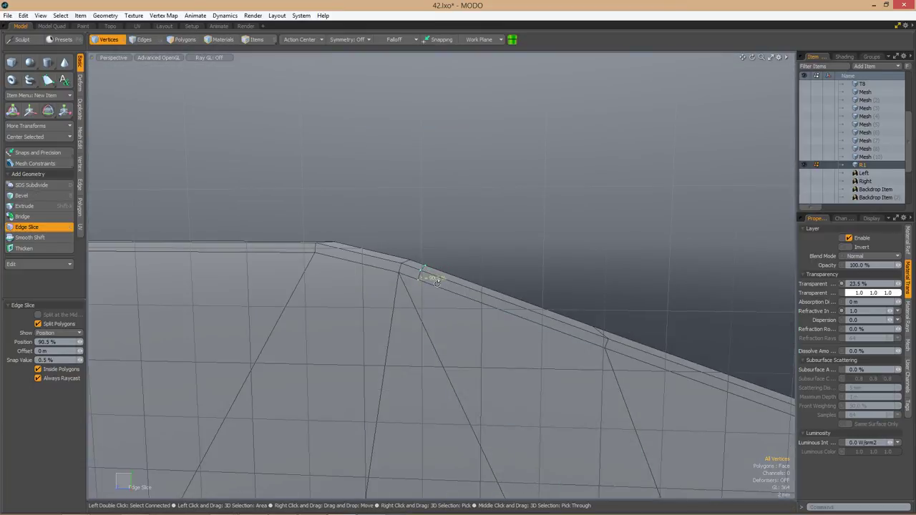
alt+drag(429, 279, 491, 187)
key(2)
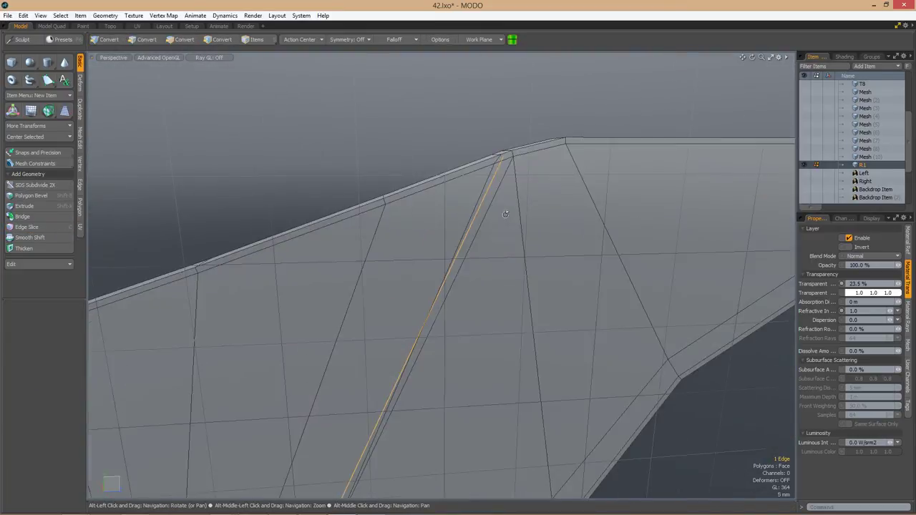
click(490, 186)
Turn on subdivision for the plate and show the reference backdrop in the left view.
key(ctrl+space)
click(427, 311)
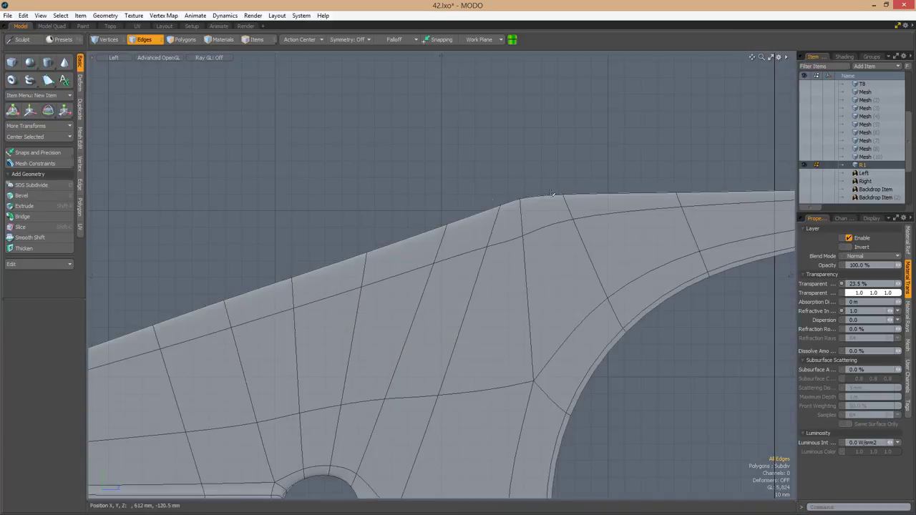
scroll(501, 194, down, 3)
click(803, 198)
scroll(429, 272, up, 2)
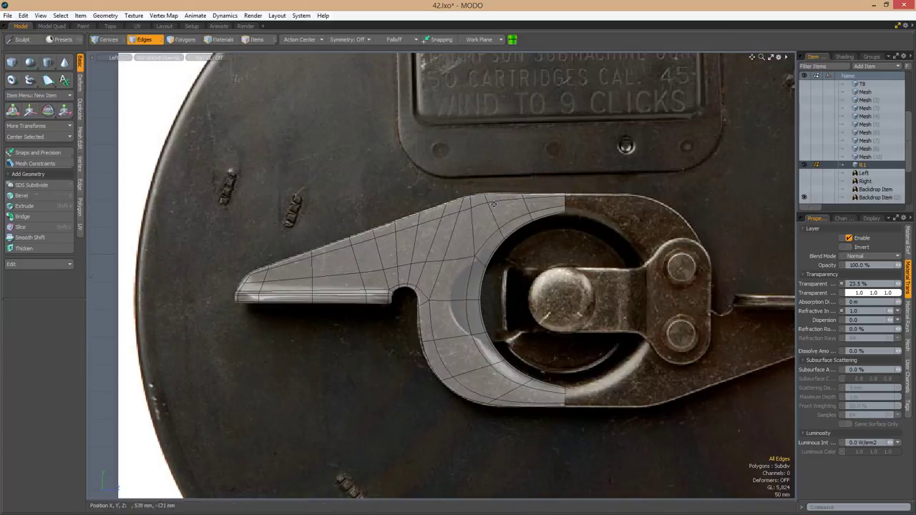
Move the outer rim vertices just below the notch by -3 mm along Z to follow the reference photo.
scroll(430, 272, up, 4)
scroll(429, 272, down, 4)
key(1)
scroll(469, 294, up, 3)
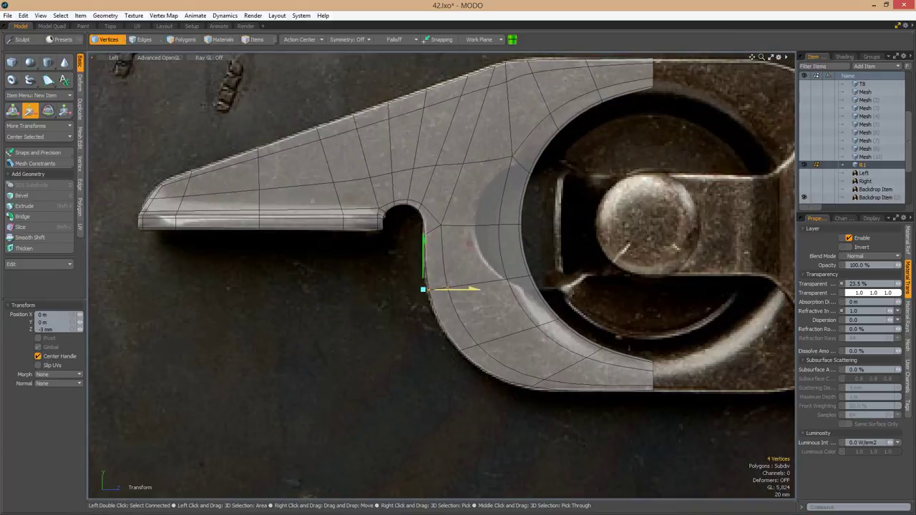
scroll(458, 287, down, 5)
Turn subdivision off and add an edge loop through the middle of the plate's thickness around its side faces.
key(ctrl+space)
click(519, 295)
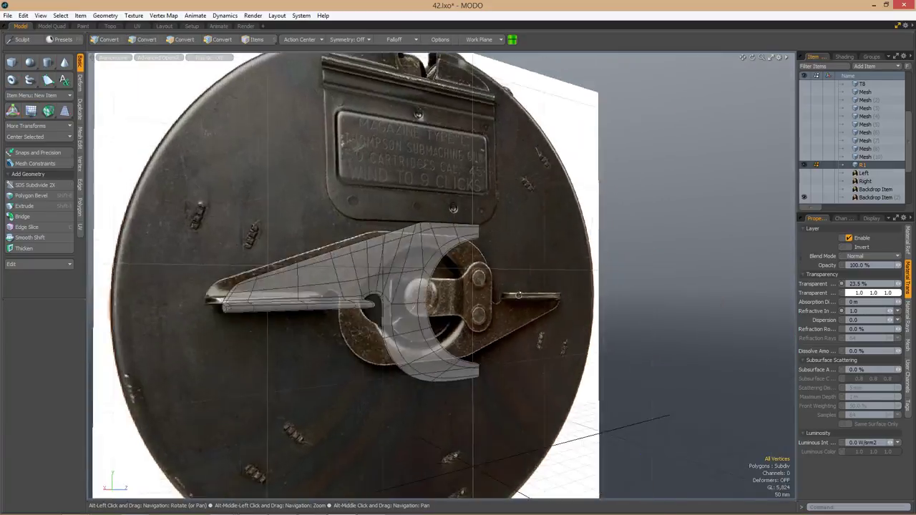
alt+drag(518, 294, 457, 320)
key(ctrl+space)
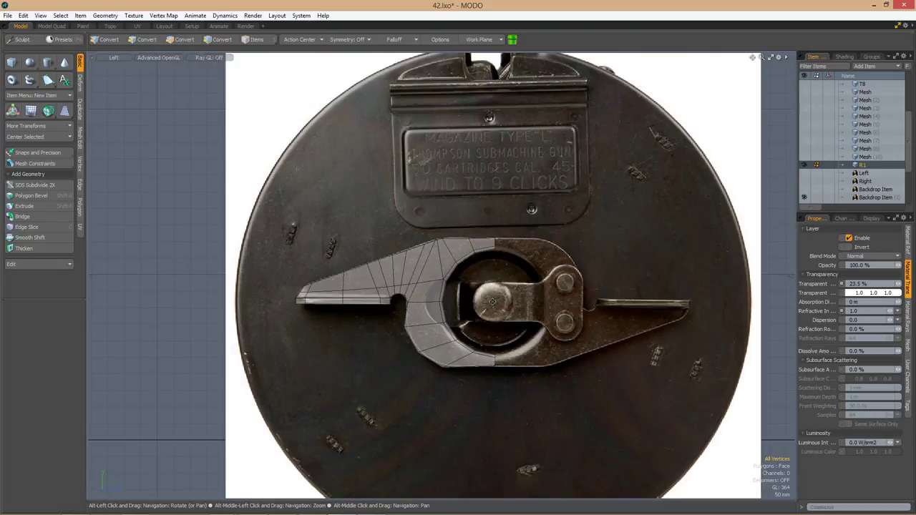
scroll(352, 306, up, 5)
key(ctrl+space)
click(419, 272)
alt+drag(419, 272, 427, 346)
Loop slice the flange lengthwise close to its outer edge.
key(3)
click(428, 346)
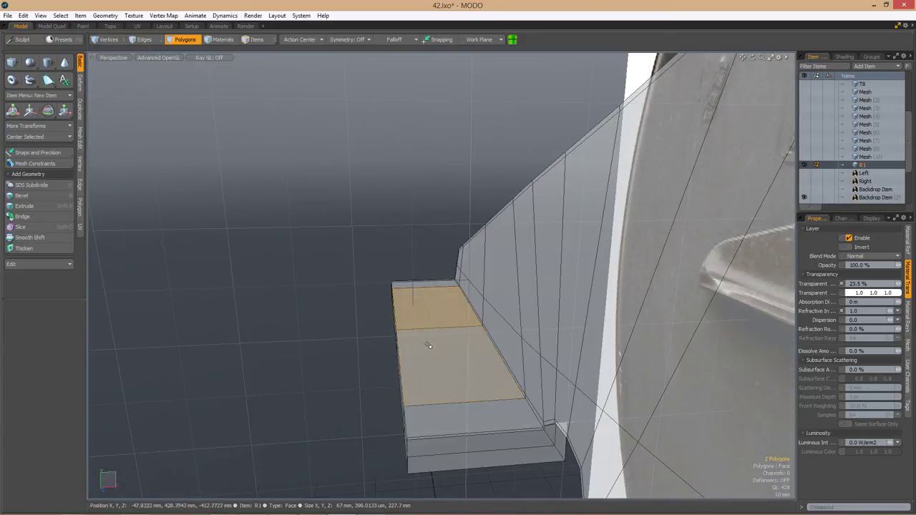
double_click(428, 343)
click(556, 433)
alt+drag(556, 433, 298, 288)
Select the vertices at both outer corners of the flange, scale them inward and preview the rounding with subdivision.
alt+drag(520, 278, 589, 265)
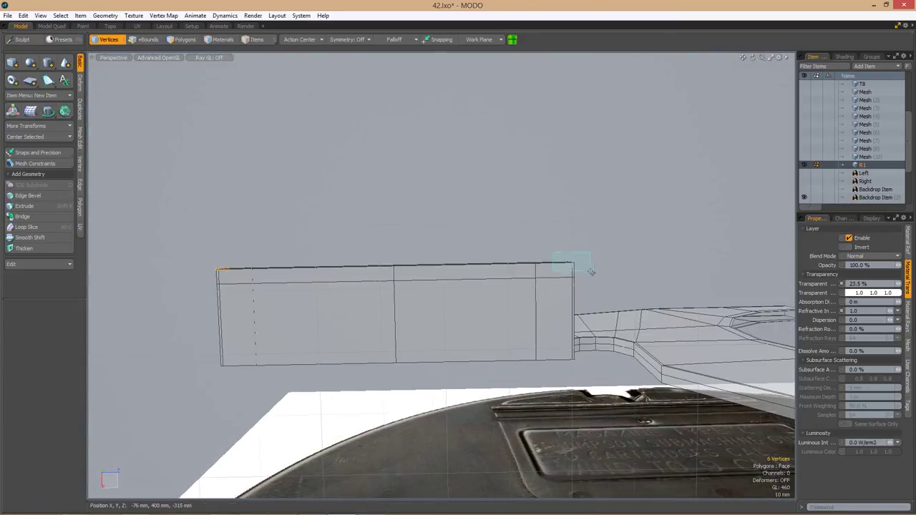
key(r)
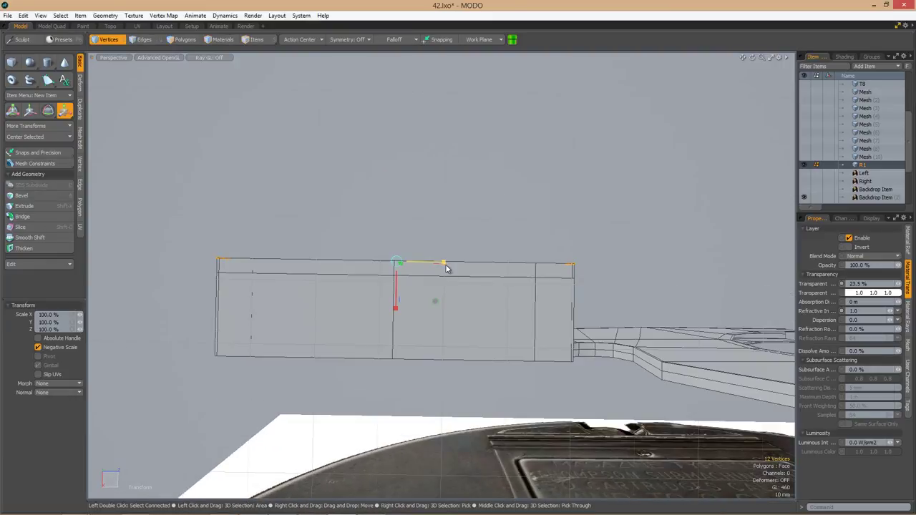
key(Tab)
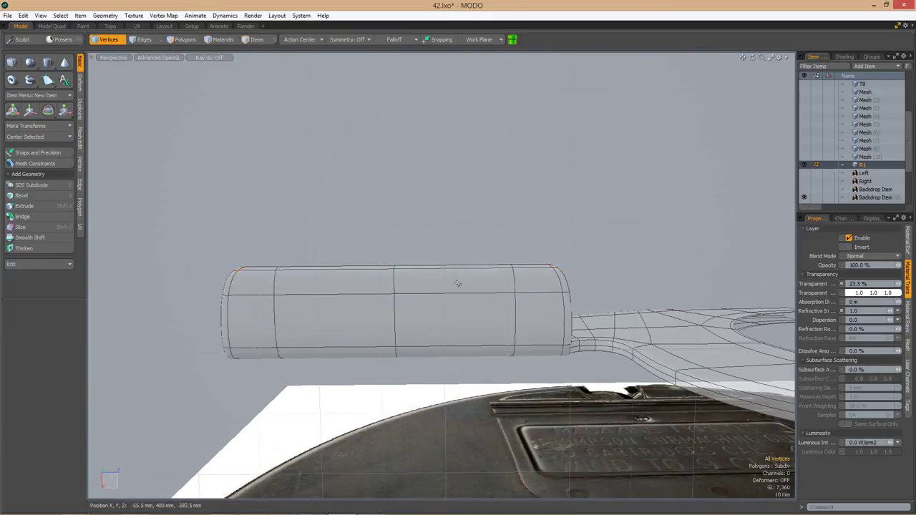
alt+drag(457, 284, 398, 283)
Select the lengthwise edge loop near the flange's outer edge and slide it inward.
key(Tab)
key(2)
double_click(434, 281)
key(Tab)
alt+drag(448, 240, 470, 427)
key(Tab)
alt+drag(458, 322, 503, 319)
Edge slice support edges at the flange's two chamfered corners, at about 92 to 92.5 %.
key(alt+c)
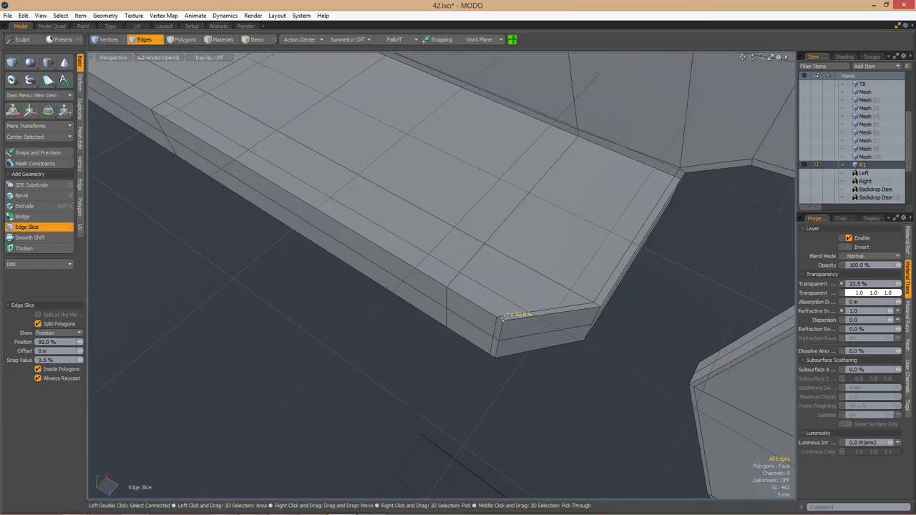
alt+drag(452, 277, 577, 252)
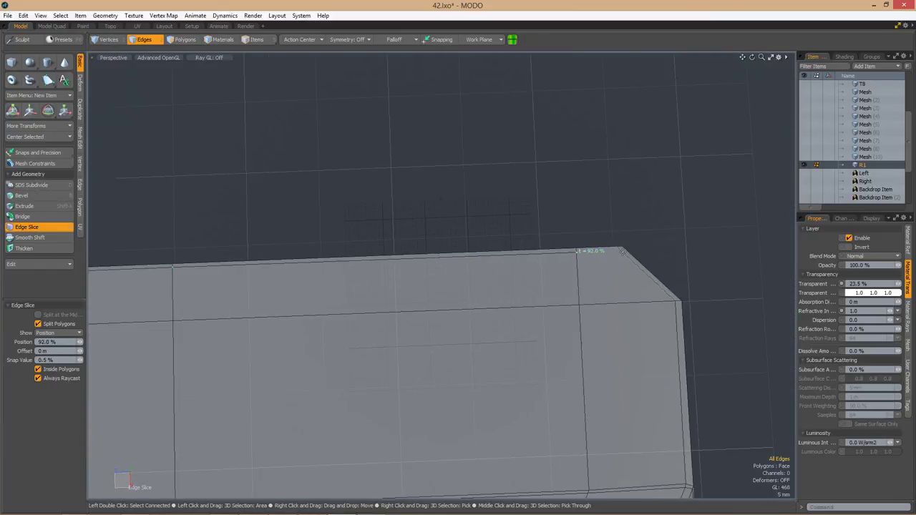
key(space)
alt+drag(542, 280, 297, 275)
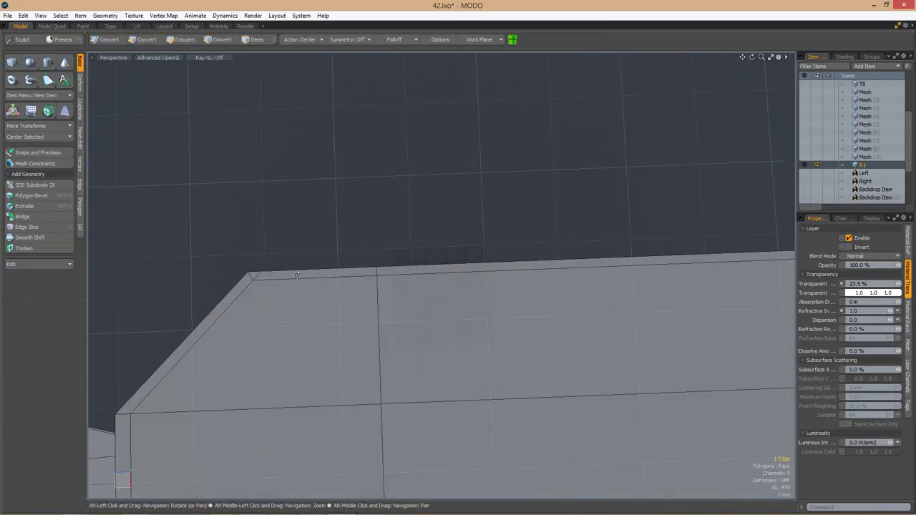
key(alt+c)
alt+drag(351, 317, 529, 260)
alt+drag(487, 301, 367, 267)
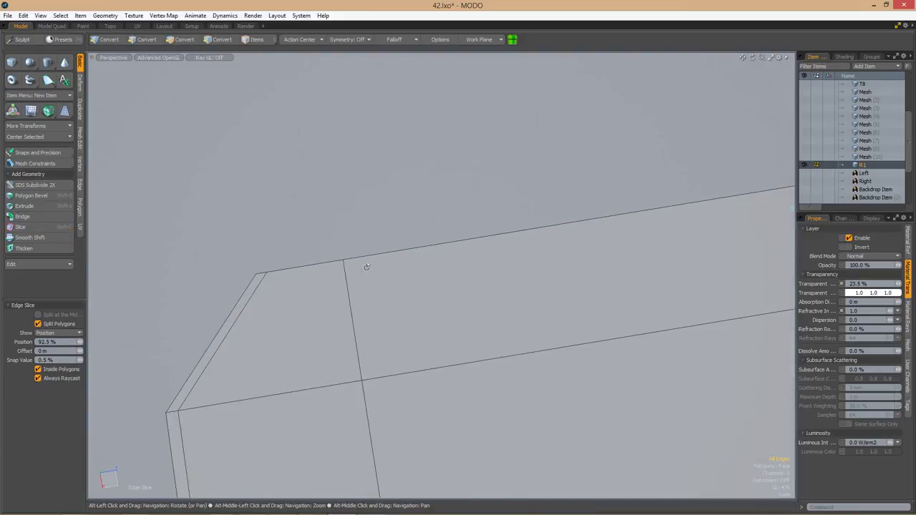
ctrl+alt+drag(294, 278, 510, 335)
Remove the surplus edges along the flange's chamfered corners and preview the result with subdivision.
key(q)
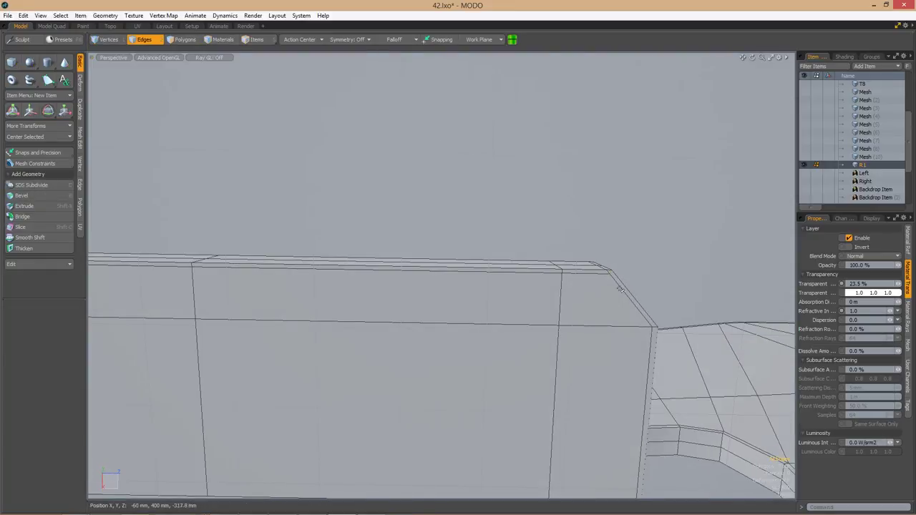
alt+drag(619, 289, 401, 216)
shift+click(605, 284)
click(395, 212)
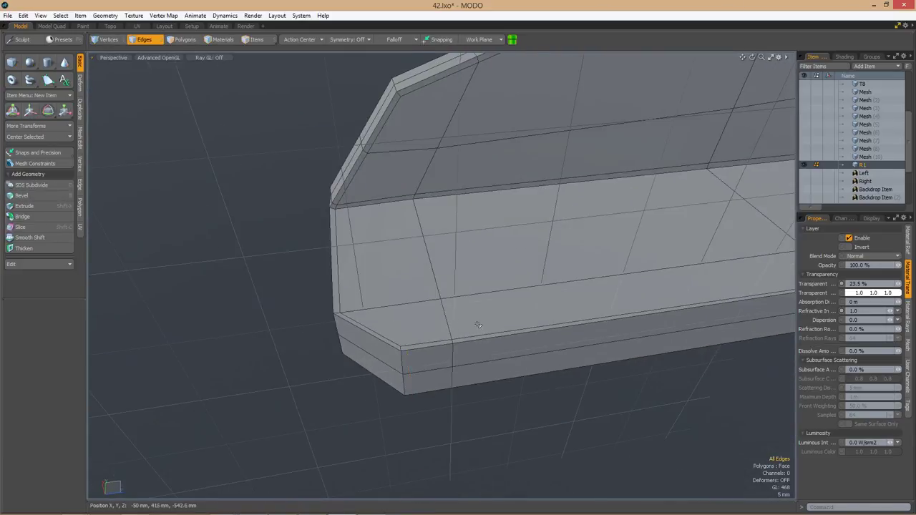
key(Tab)
ctrl+alt+drag(400, 322, 417, 336)
key(Tab)
In the top view, scale the vertices along the flange's outer edge to about 83.5 % in Z.
key(ctrl+space)
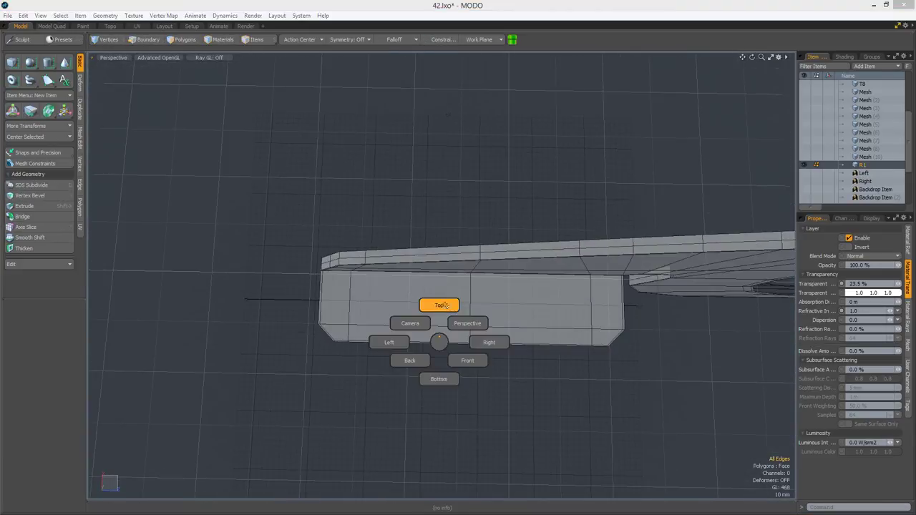
click(437, 305)
ctrl+alt+drag(445, 162, 454, 198)
key(2)
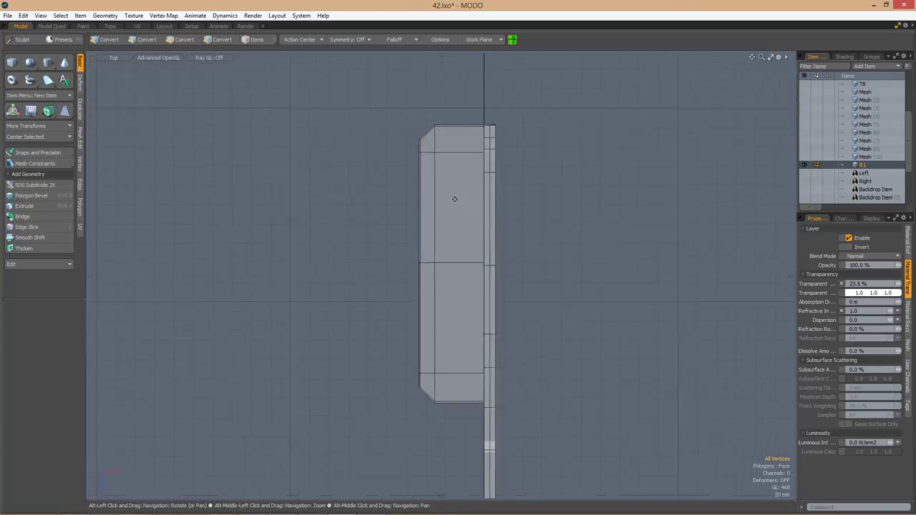
key(space)
click(425, 208)
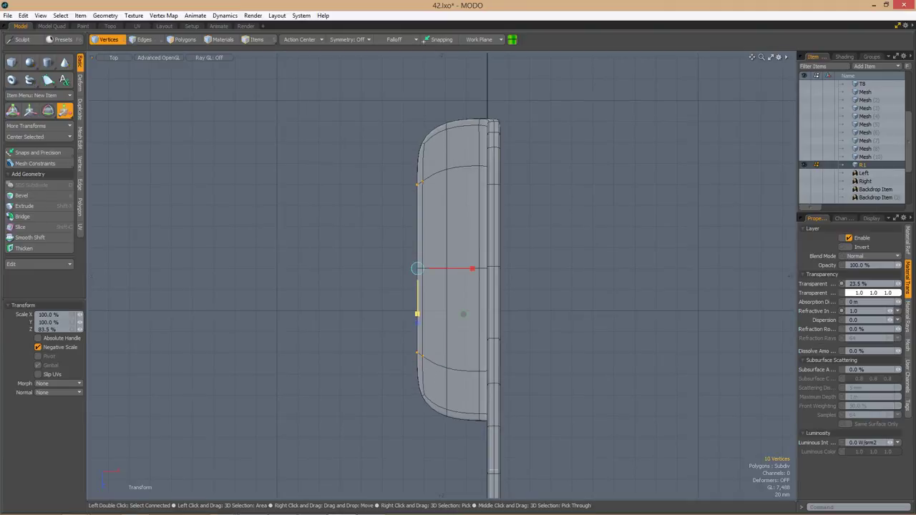
ctrl+alt+drag(433, 315, 421, 204)
Turn subdivision off and select all polygons of the half plate in the left view.
alt+drag(423, 243, 493, 282)
key(ctrl+space)
click(444, 282)
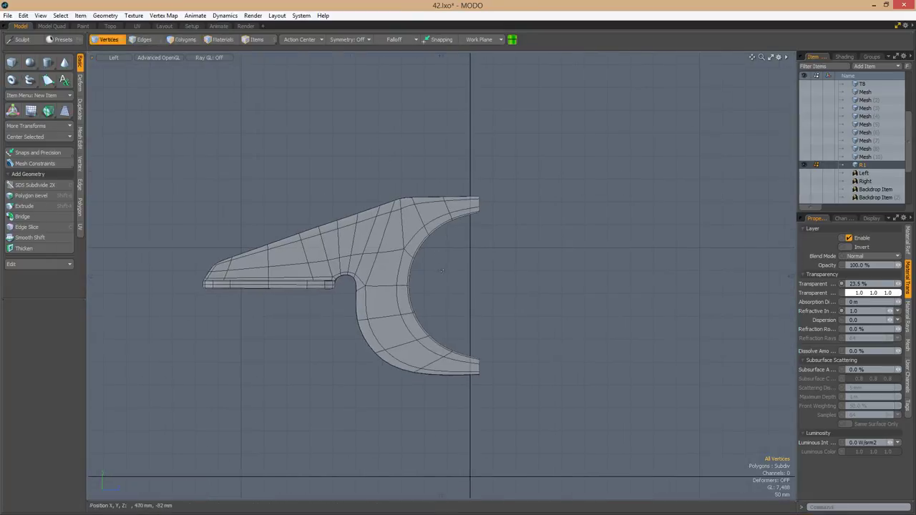
click(507, 303)
key(ctrl+space)
click(510, 276)
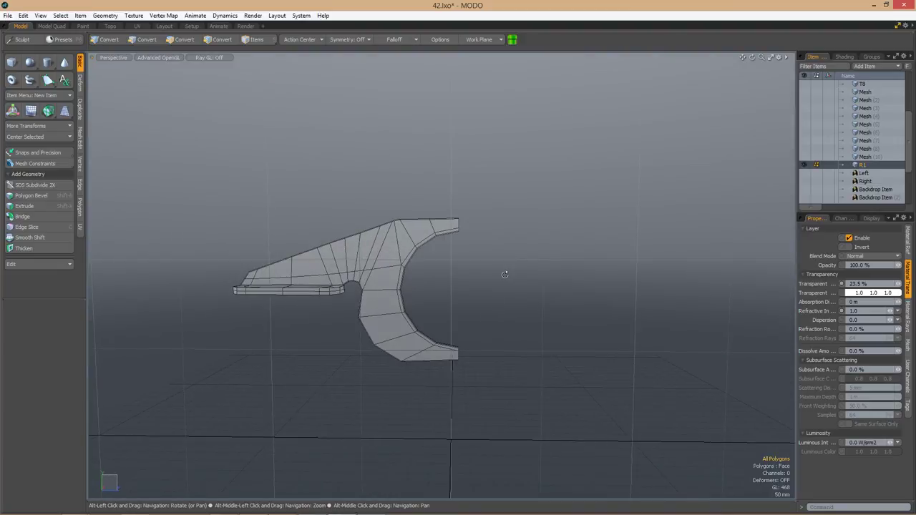
key(ctrl+space)
click(447, 280)
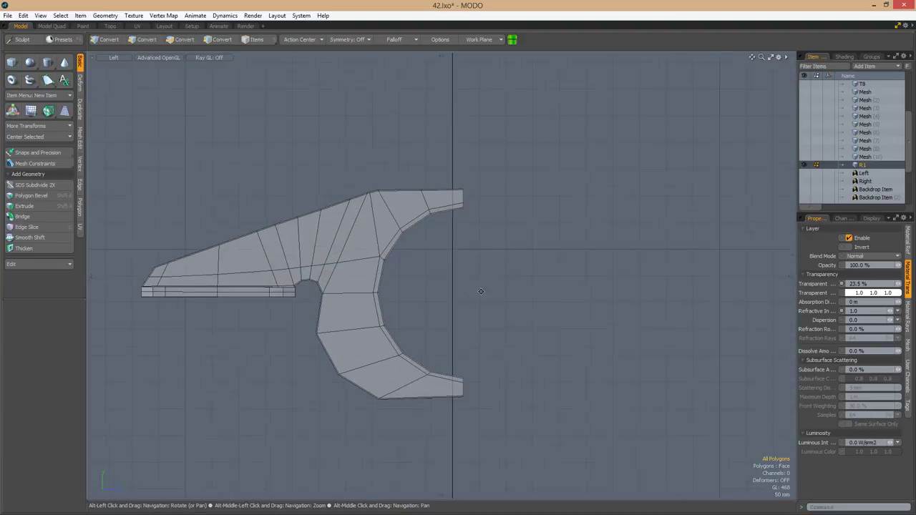
scroll(479, 286, down, 2)
key(x)
key(ctrl+a)
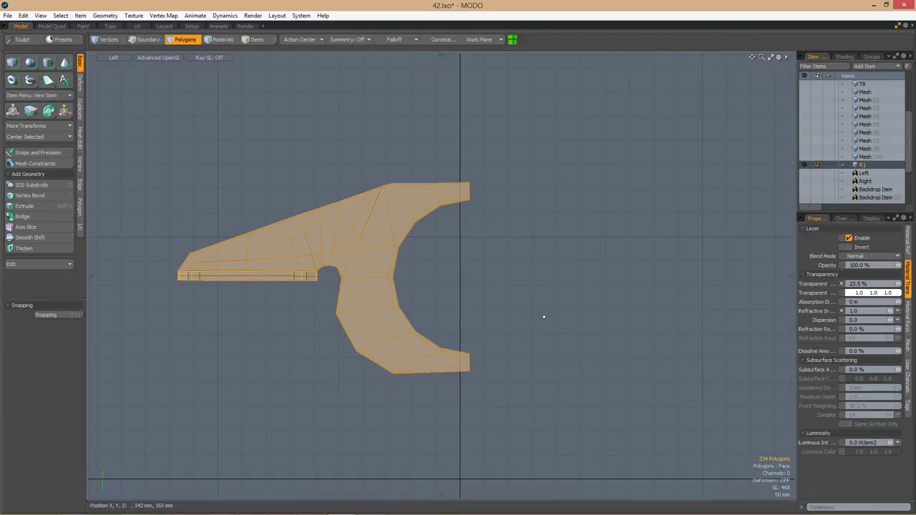
Duplicate the half plate in place and rotate the copy 180° in X around the snapped corner of the lower open end.
key(e)
scroll(589, 360, down, 3)
key(x)
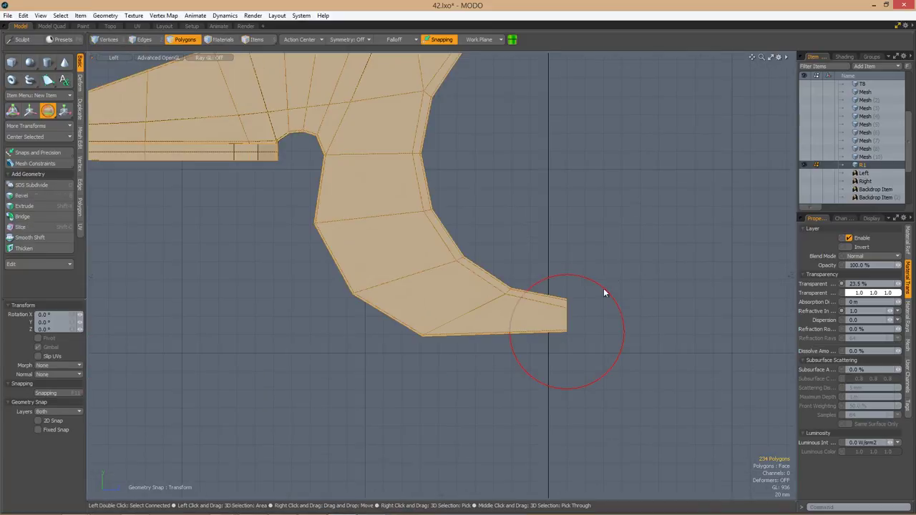
drag(606, 293, 472, 393)
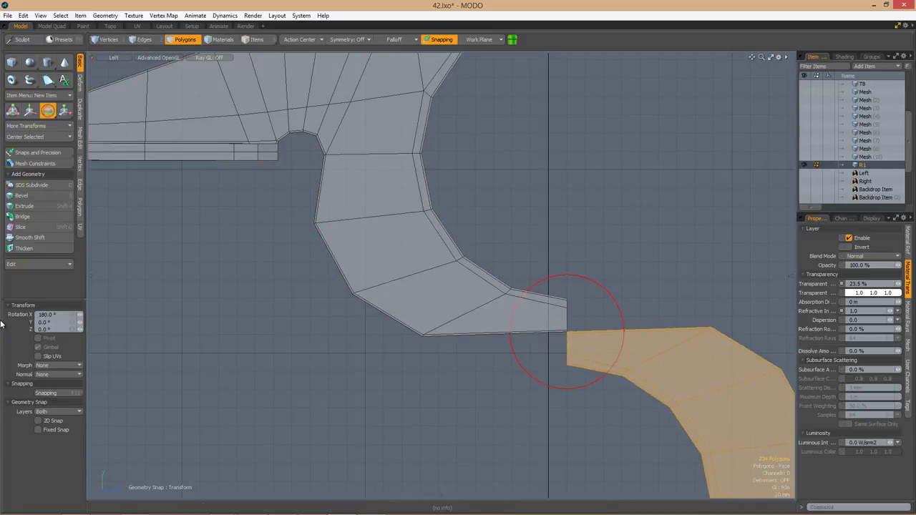
Move the rotated copy up about 390 mm in Y so that its open ends meet the original half.
key(a)
key(w)
drag(482, 308, 482, 199)
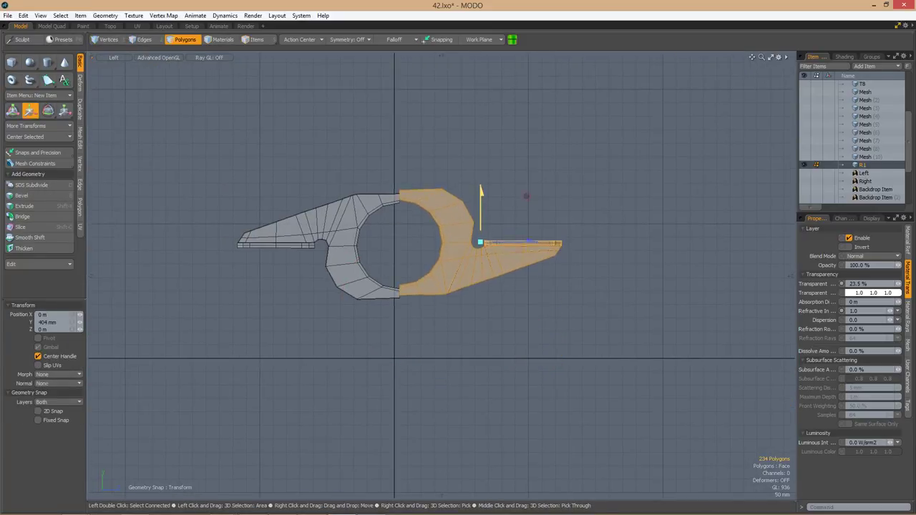
scroll(492, 217, up, 4)
scroll(493, 217, down, 2)
scroll(493, 216, down, 3)
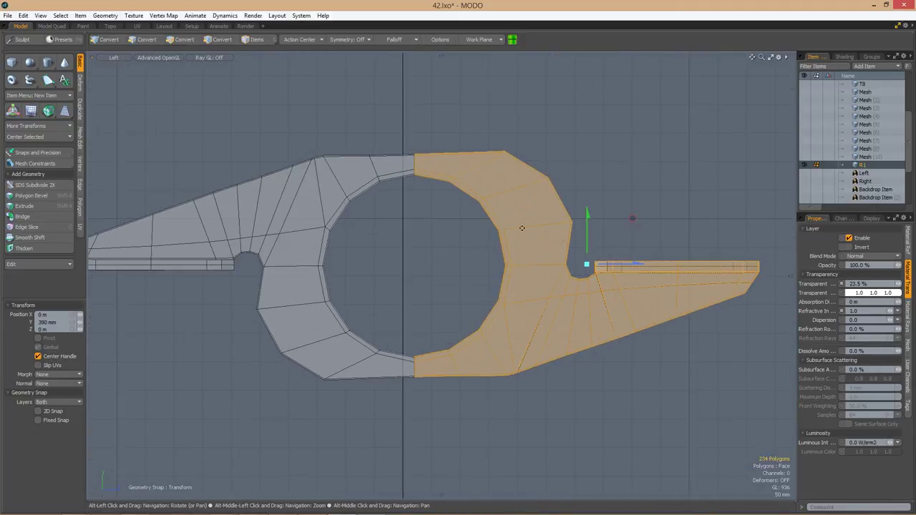
key(space)
click(477, 273)
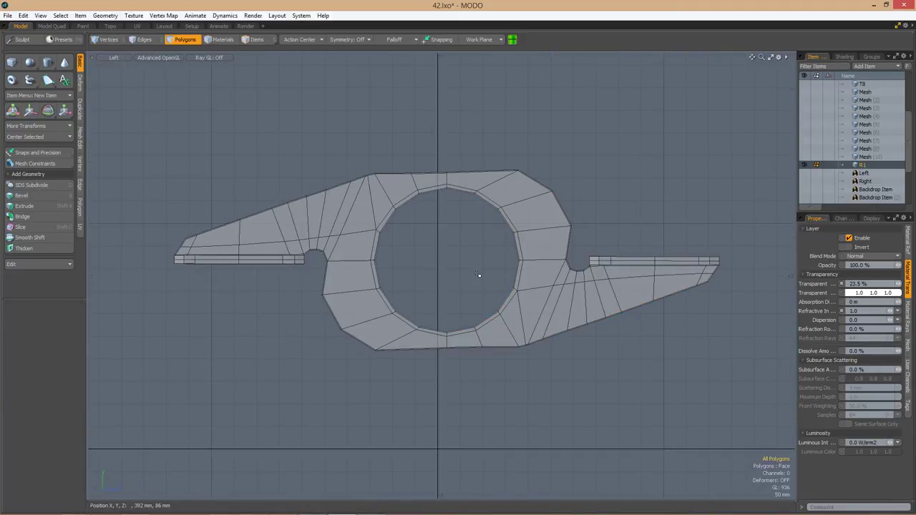
Show the reference photo, select the rotated half and rotate it about 1° in X to match the photographed plate.
click(803, 197)
double_click(526, 243)
scroll(473, 271, up, 3)
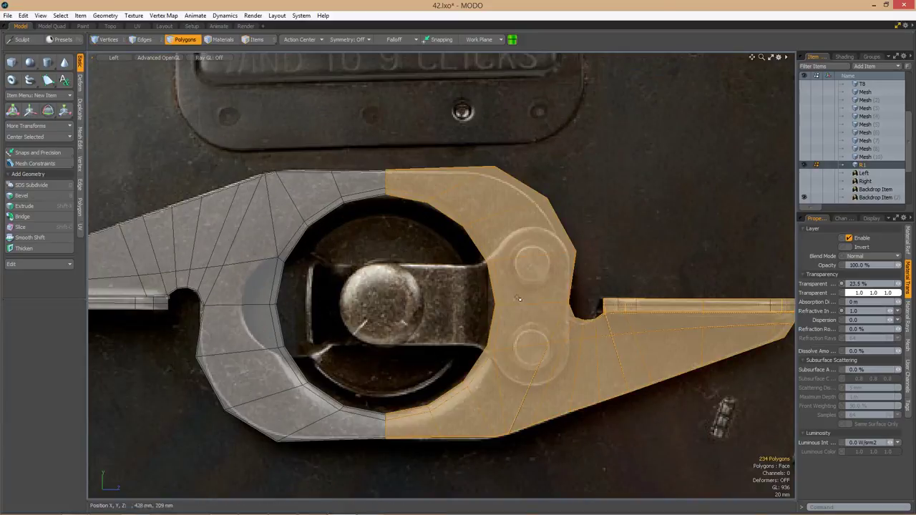
drag(681, 281, 688, 274)
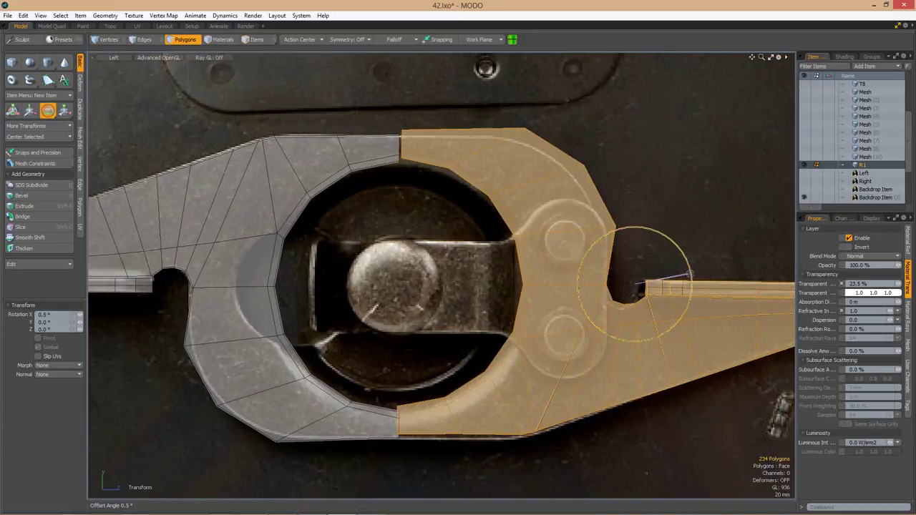
drag(636, 248, 636, 255)
scroll(588, 237, down, 3)
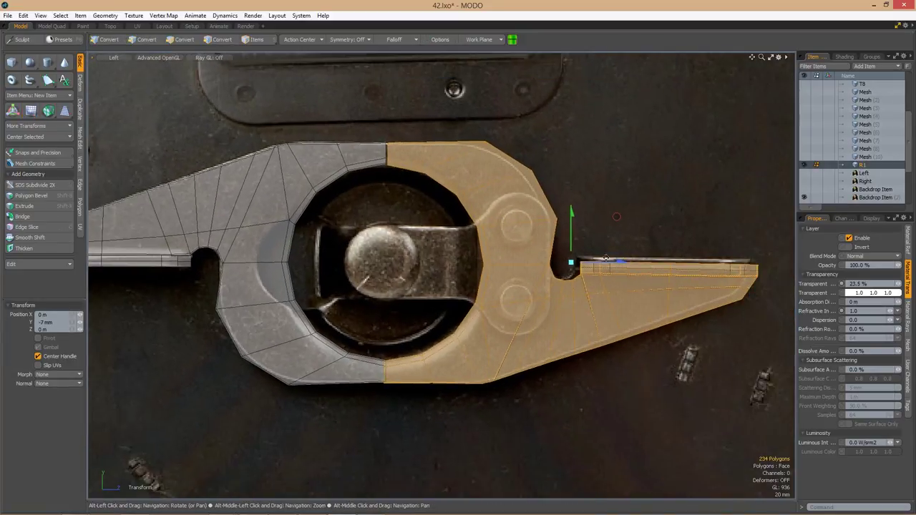
key(ctrl+z)
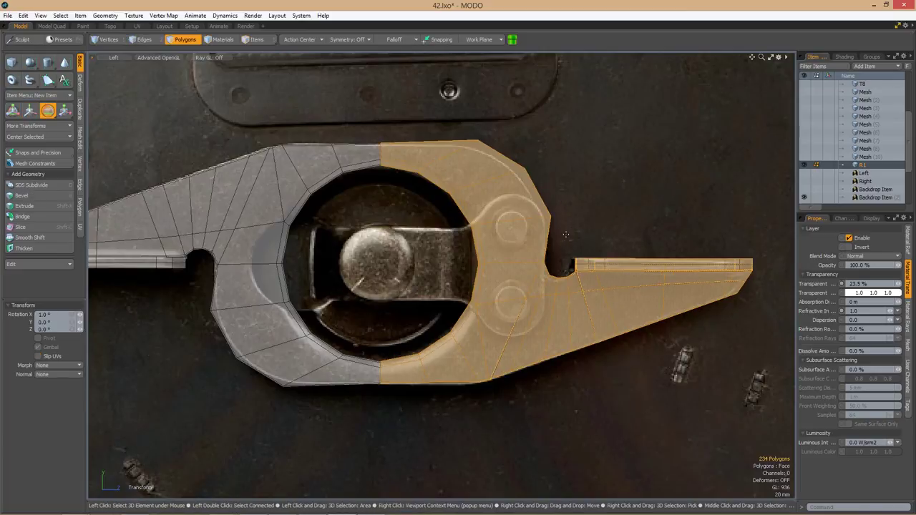
Select the whole rotated half and shift it about -6 mm in Z to line up with the photo.
ctrl+alt+drag(539, 228, 508, 288)
key(3)
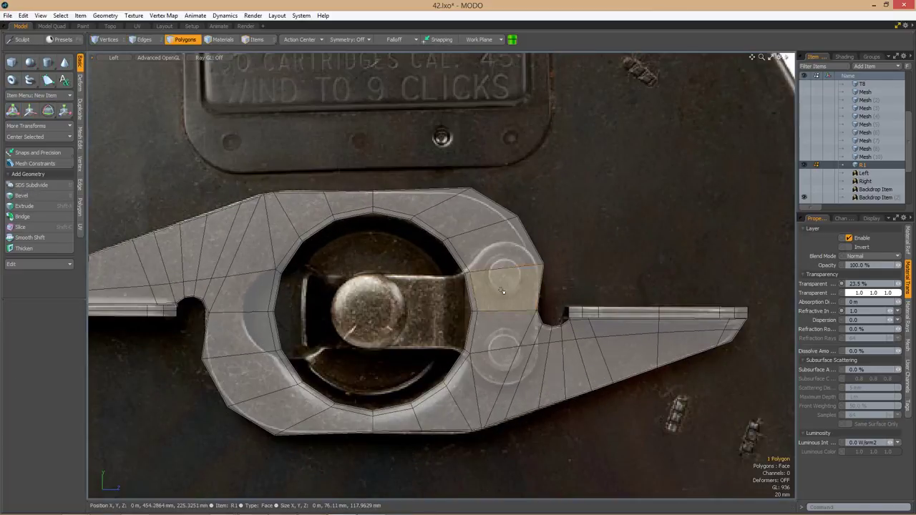
double_click(587, 313)
key(w)
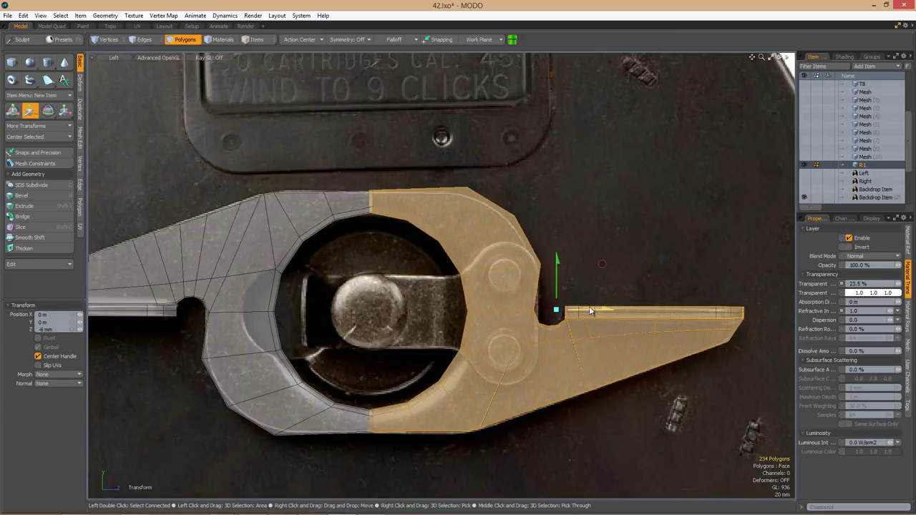
Move the vertices along the rotated half's outer rim and notch so the outline follows the photo.
key(1)
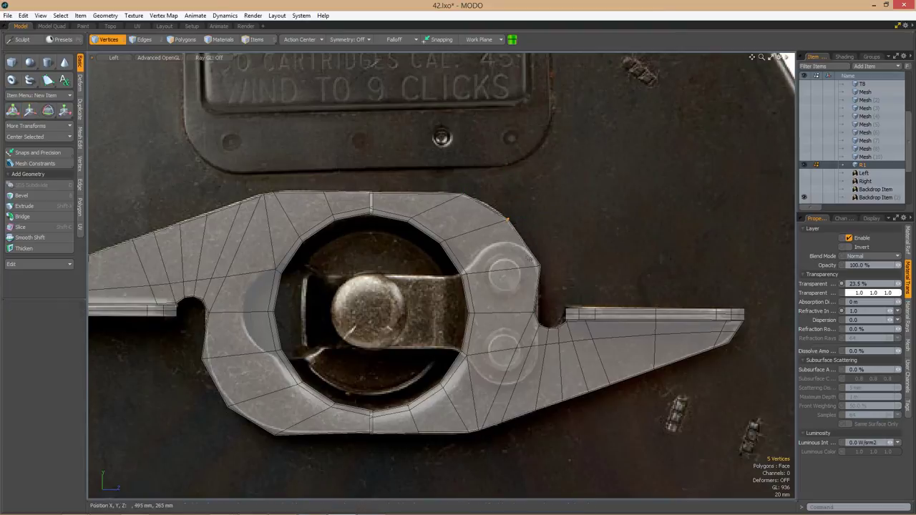
ctrl+alt+drag(530, 302, 489, 270)
key(w)
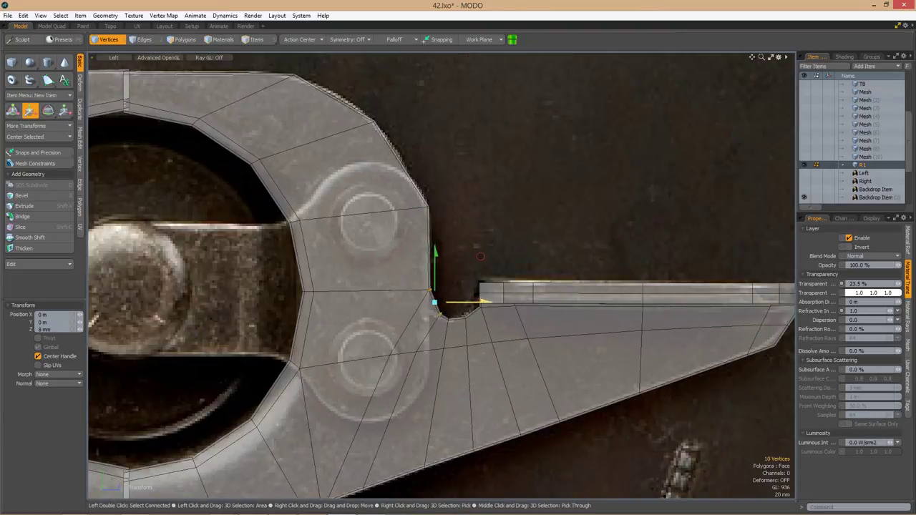
ctrl+alt+drag(438, 318, 514, 238)
key(2)
key(w)
Merge the overlapping vertices along the seams between the two halves and preview the joined plate with subdivision.
ctrl+alt+drag(443, 249, 409, 238)
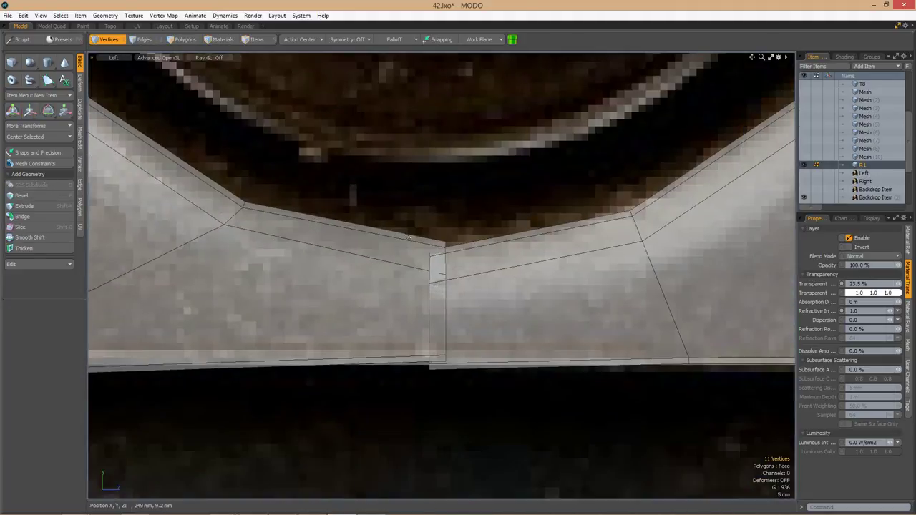
ctrl+alt+drag(492, 327, 429, 243)
click(80, 163)
click(34, 110)
key(ctrl+space)
click(419, 327)
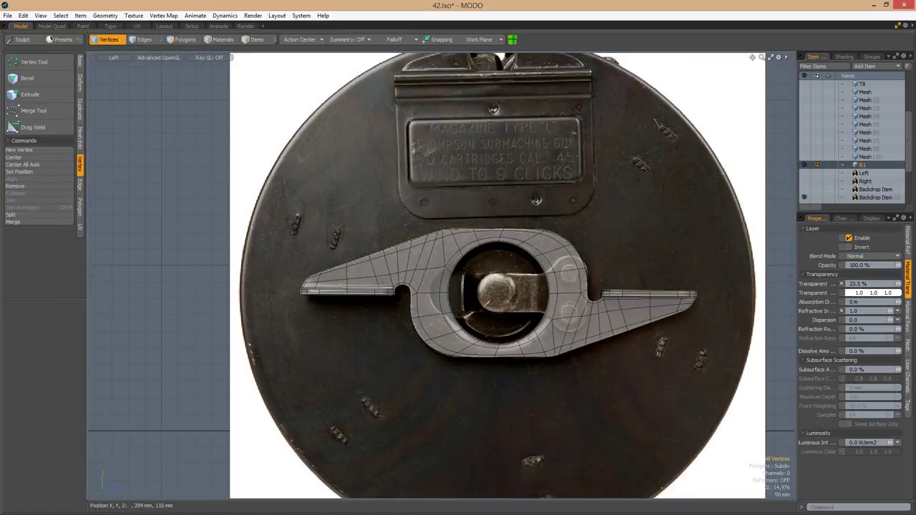
Extend the centre hole's edge loop along X into a collar and scale the extended loop to 97.5 %.
alt+drag(551, 347, 452, 325)
alt+drag(445, 277, 401, 342)
key(ctrl+space)
click(409, 348)
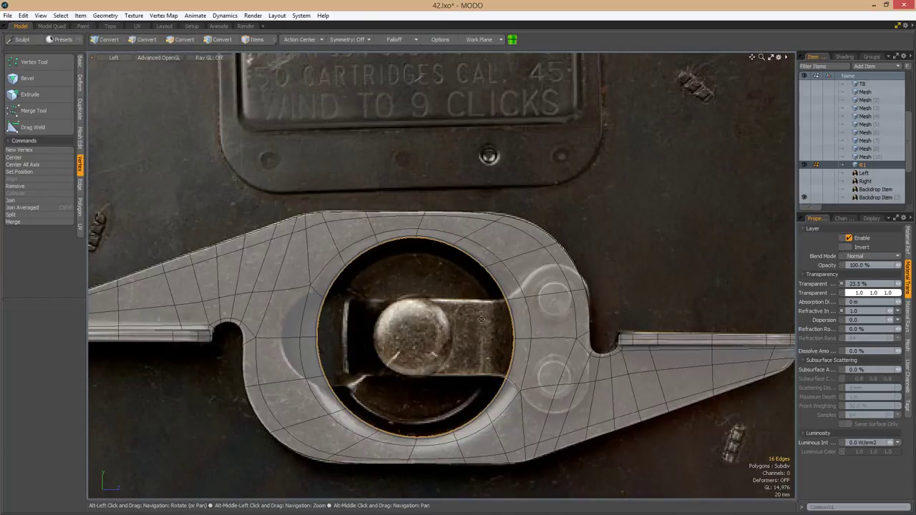
alt+drag(472, 323, 451, 336)
key(z)
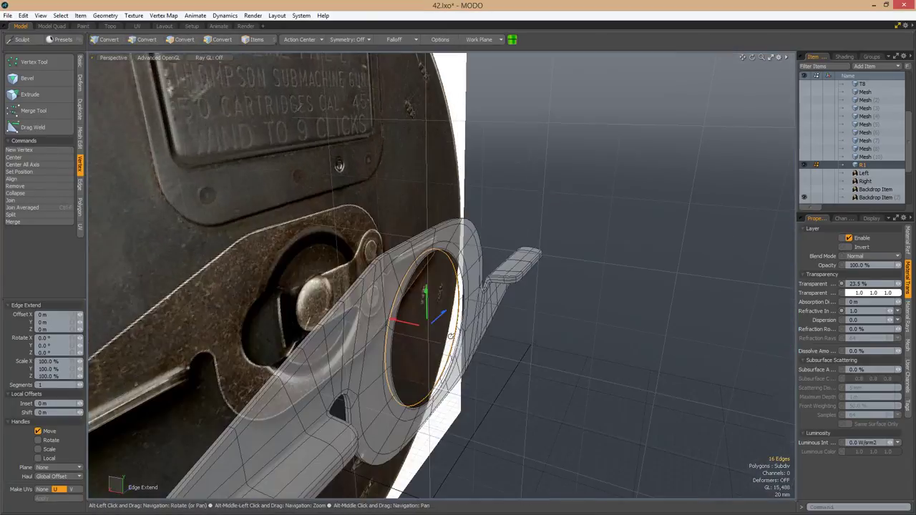
mouse_move(401, 315)
alt+mouse_down()
mouse_move(374, 317)
mouse_move(501, 329)
mouse_move(401, 314)
mouse_move(412, 304)
alt+mouse_up()
key(r)
key(z)
key(r)
drag(412, 304, 411, 334)
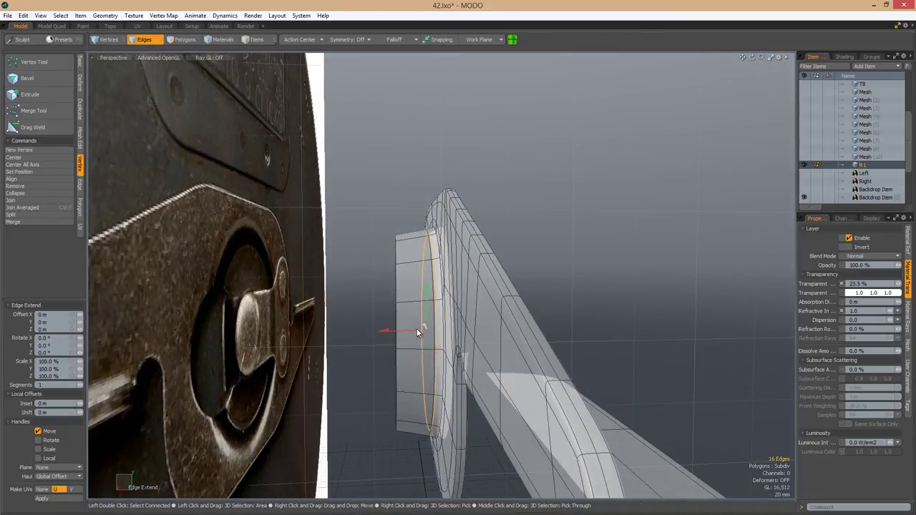
alt+drag(396, 333, 402, 329)
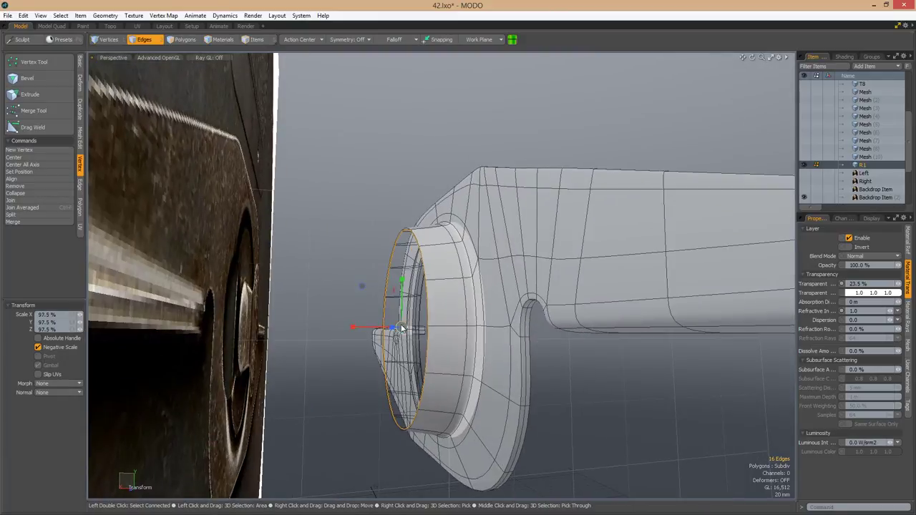
Hide the reference photo, select the collar's open end loop and close it with a polygon.
alt+drag(449, 310, 390, 272)
alt+drag(411, 311, 546, 375)
key(1)
key(2)
key(shift+a)
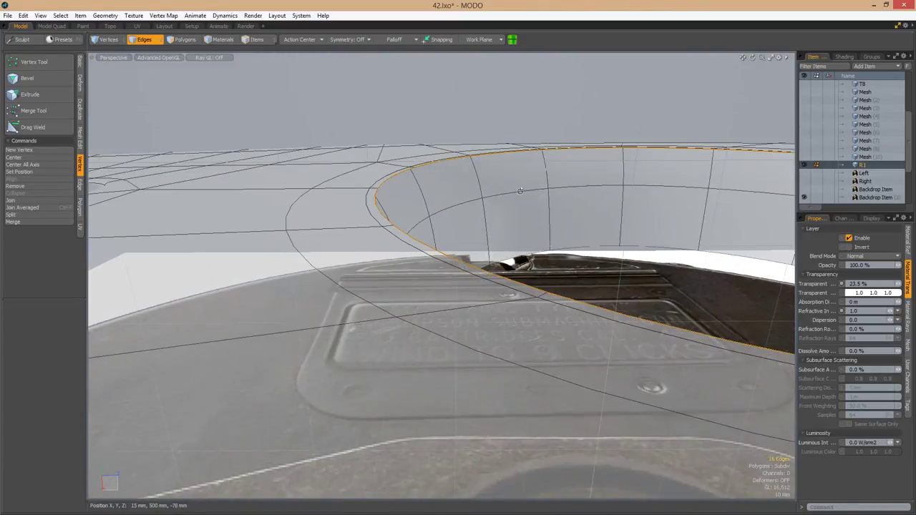
alt+drag(520, 190, 550, 274)
click(804, 197)
double_click(486, 284)
alt+drag(486, 284, 419, 327)
key(p)
key(ctrl+space)
click(372, 341)
Bevel the capping polygon inward to add an inset ring around the cap's centre.
key(b)
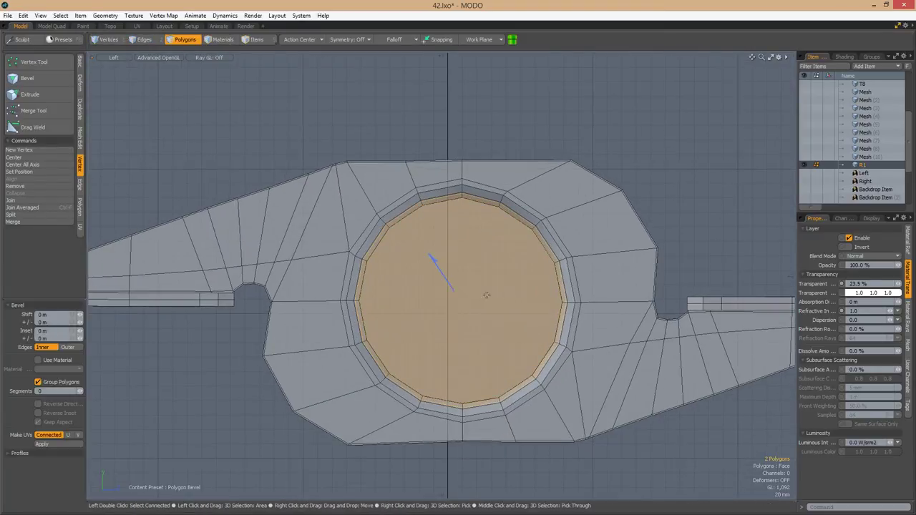
key(ctrl+space)
click(447, 299)
drag(470, 292, 358, 198)
key(space)
Select all polygons of the collar's cap and scale them down in X to flatten the cap.
scroll(362, 215, down, 2)
click(365, 241)
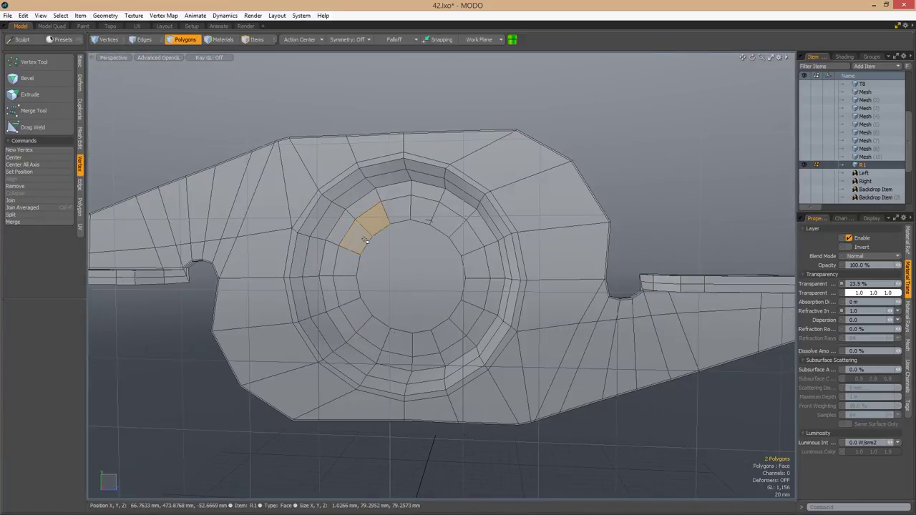
alt+drag(365, 241, 374, 282)
key(y)
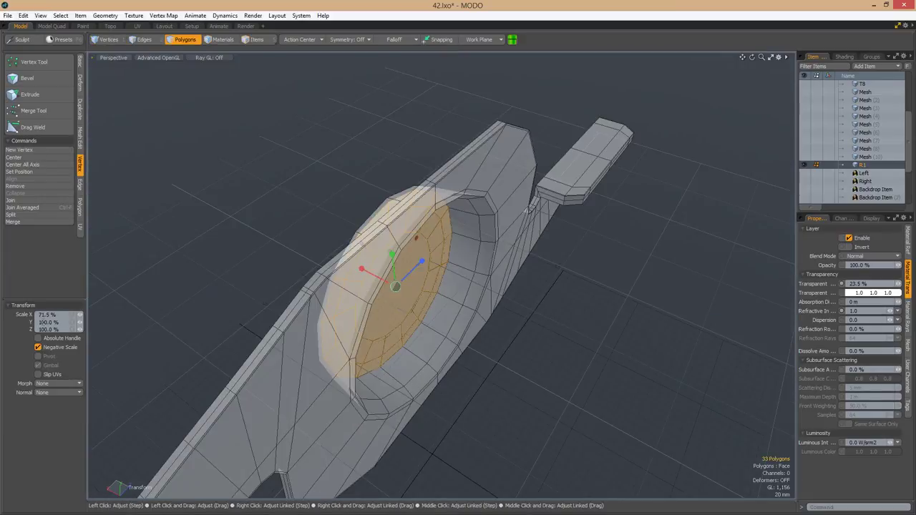
key(space)
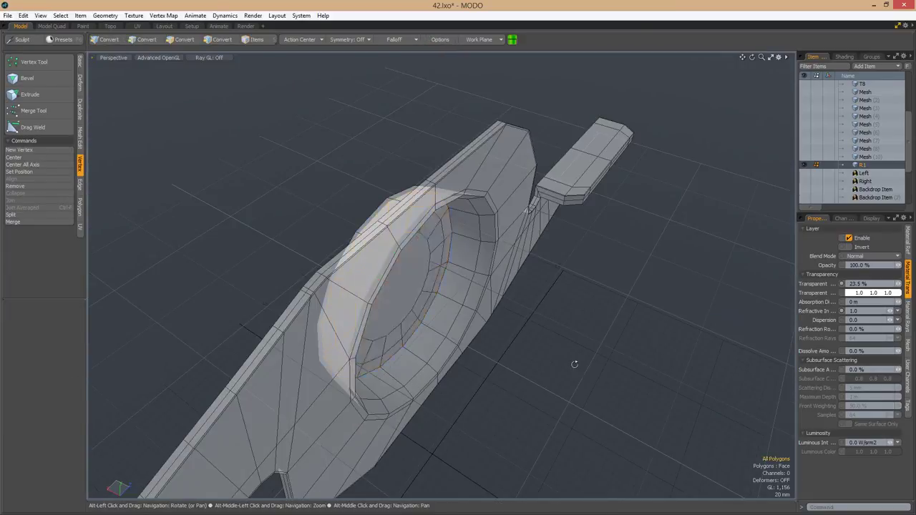
right_click(418, 263)
alt+drag(386, 301, 465, 301)
key(Escape)
key(y)
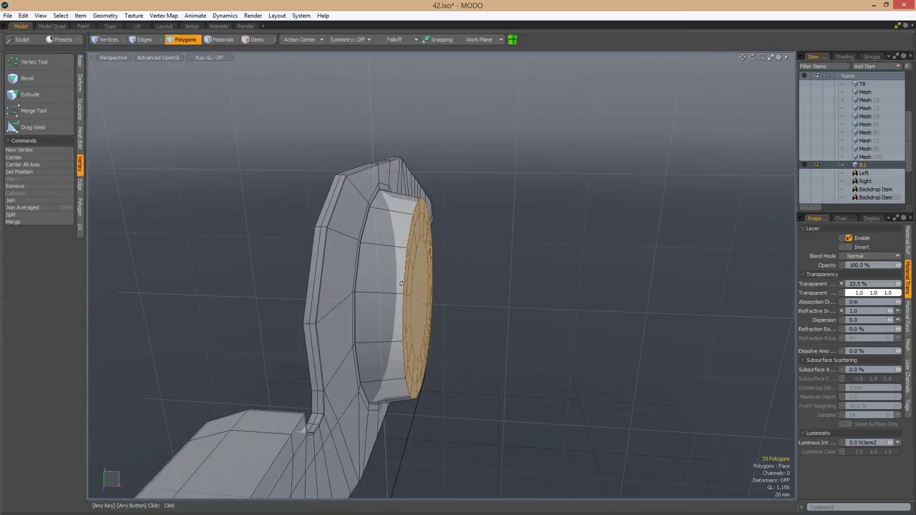
key(y)
mouse_move(401, 283)
alt+mouse_down()
mouse_move(501, 296)
mouse_move(444, 315)
mouse_move(577, 276)
mouse_move(515, 302)
mouse_move(379, 315)
mouse_move(458, 314)
mouse_move(418, 288)
alt+mouse_up()
key(space)
Scale the cap's central polygons to 45 % and their boundary edges to about 93.5 % in Y and Z.
click(382, 327)
key(y)
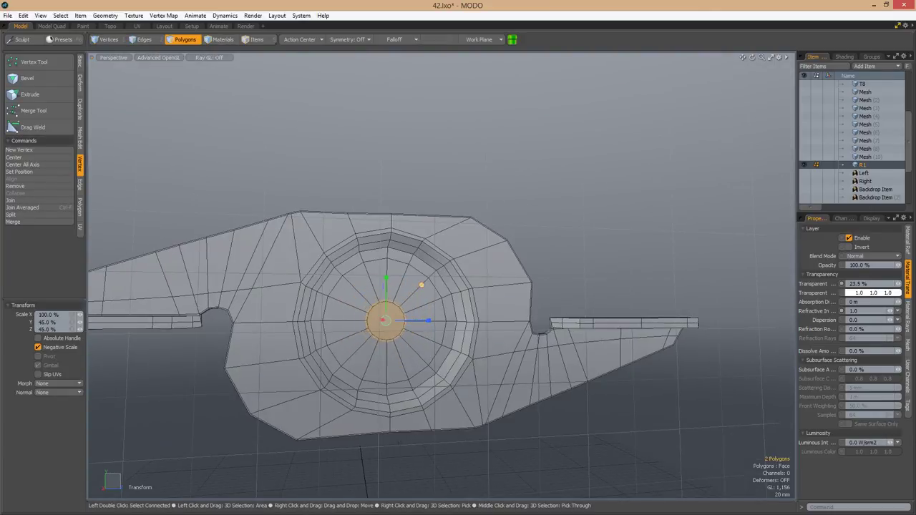
scroll(385, 321, up, 5)
key(2)
key(ctrl+space)
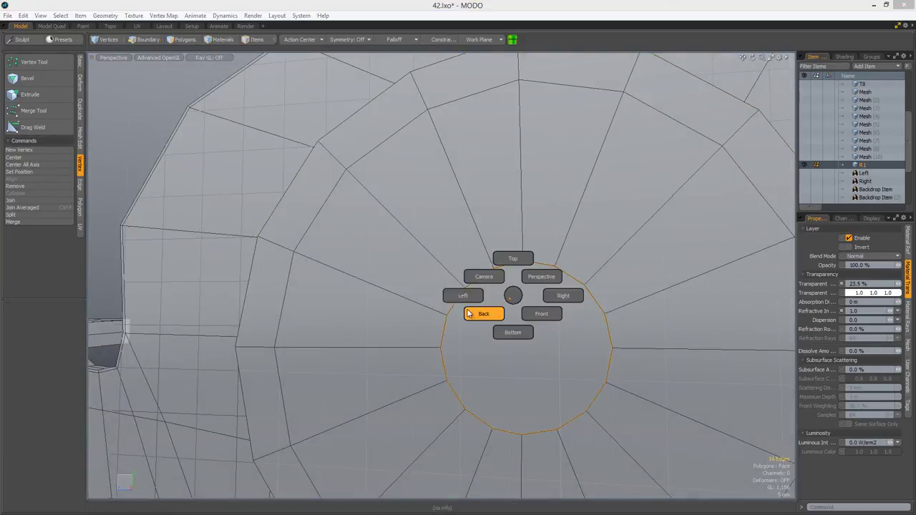
click(469, 313)
key(r)
drag(492, 277, 393, 262)
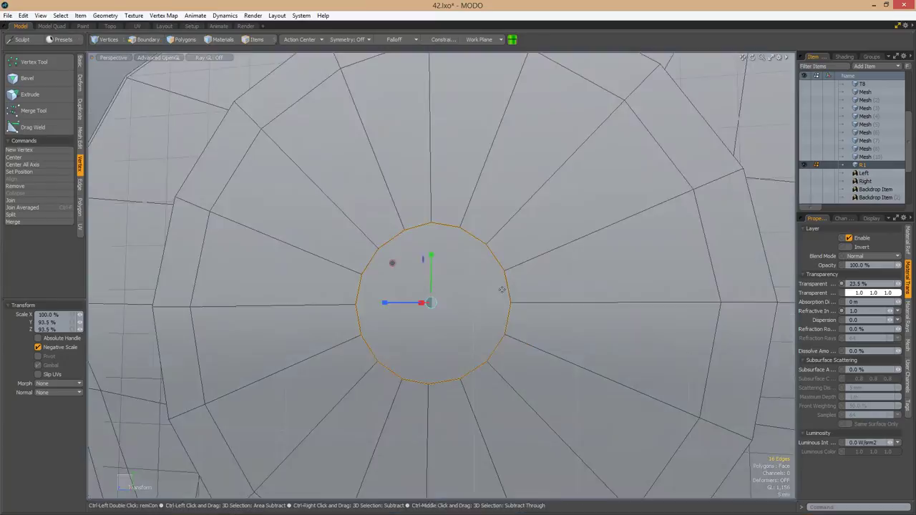
Delete the cap's central polygons to open a round hole and preview the plate with subdivision.
key(3)
alt+drag(429, 300, 470, 319)
key(Delete)
key(a)
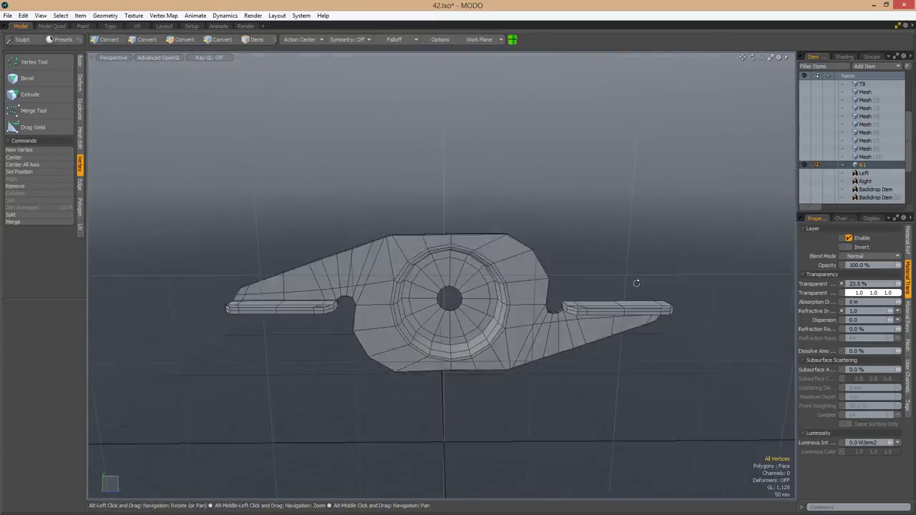
mouse_move(636, 284)
alt+mouse_down()
mouse_move(616, 258)
mouse_move(638, 265)
mouse_move(589, 290)
mouse_move(615, 286)
alt+mouse_up()
key(1)
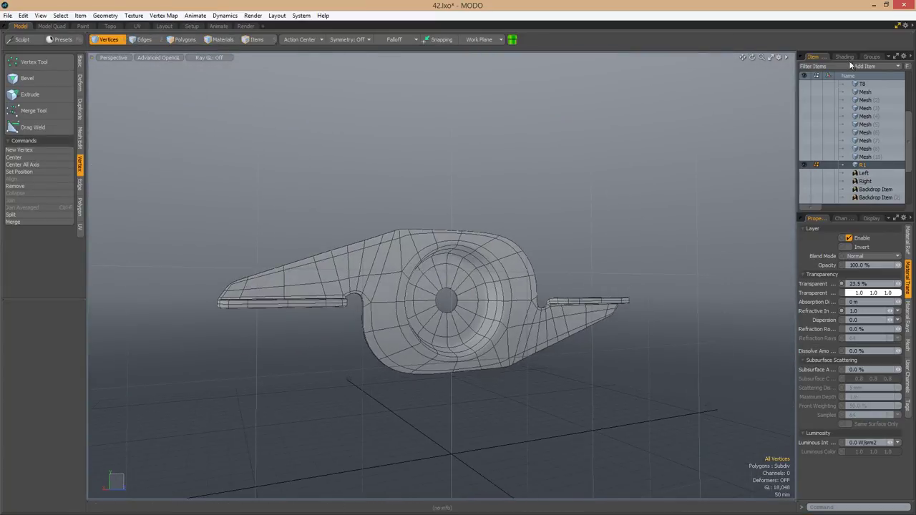
Enable the Test_St material group and preview the rendered plate through Camera (3).
click(844, 56)
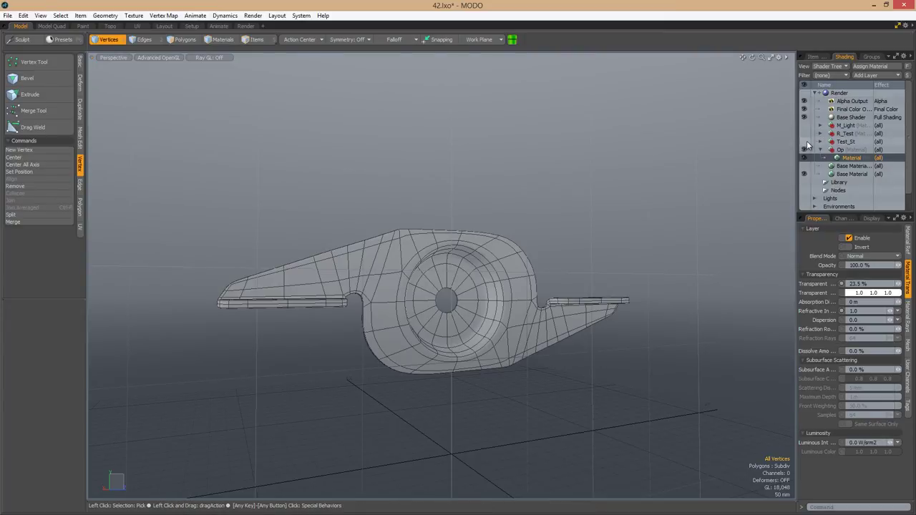
click(804, 148)
click(246, 26)
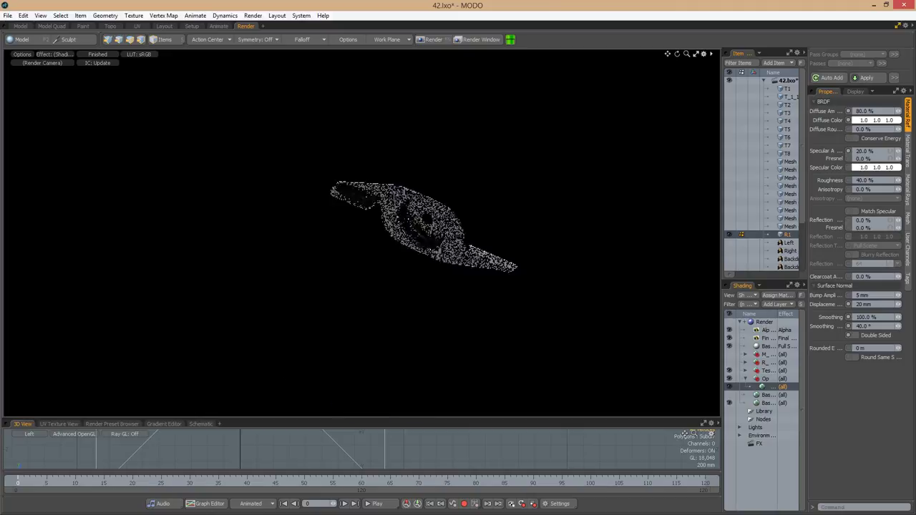
click(42, 62)
click(55, 86)
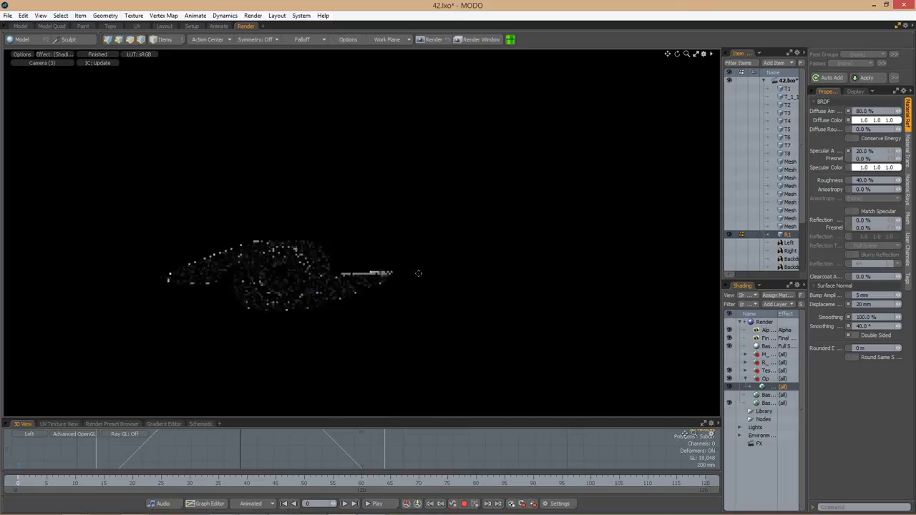
alt+drag(419, 273, 493, 319)
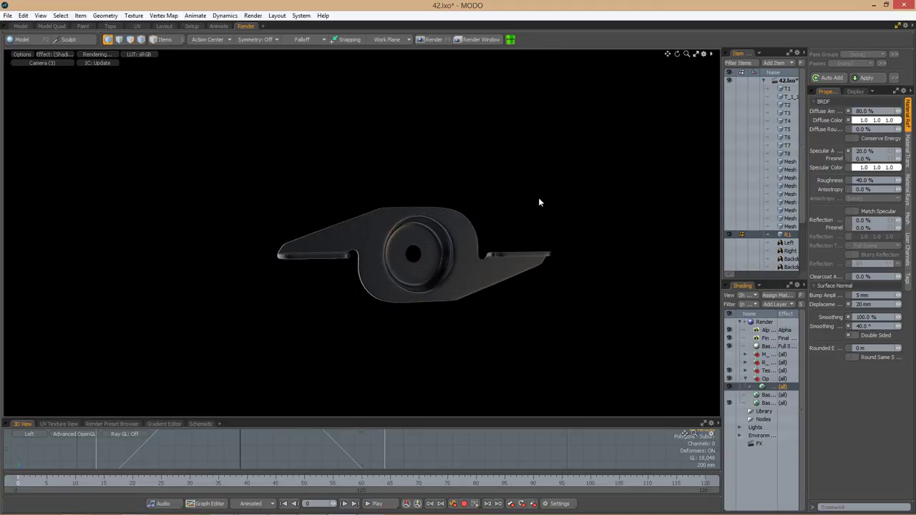
Return to the modelling layout, move the recessed cap's polygons about -17 mm in X and turn subdivision back on.
click(20, 25)
scroll(444, 308, up, 5)
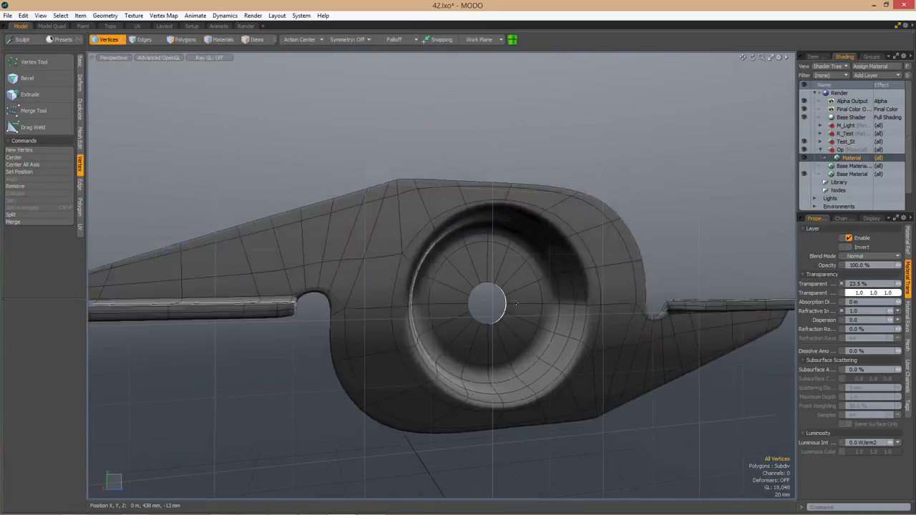
key(3)
mouse_move(387, 279)
mouse_down()
mouse_move(419, 317)
mouse_move(482, 297)
mouse_move(423, 292)
mouse_move(453, 307)
mouse_move(435, 301)
mouse_move(661, 240)
mouse_move(529, 201)
mouse_up()
key(y)
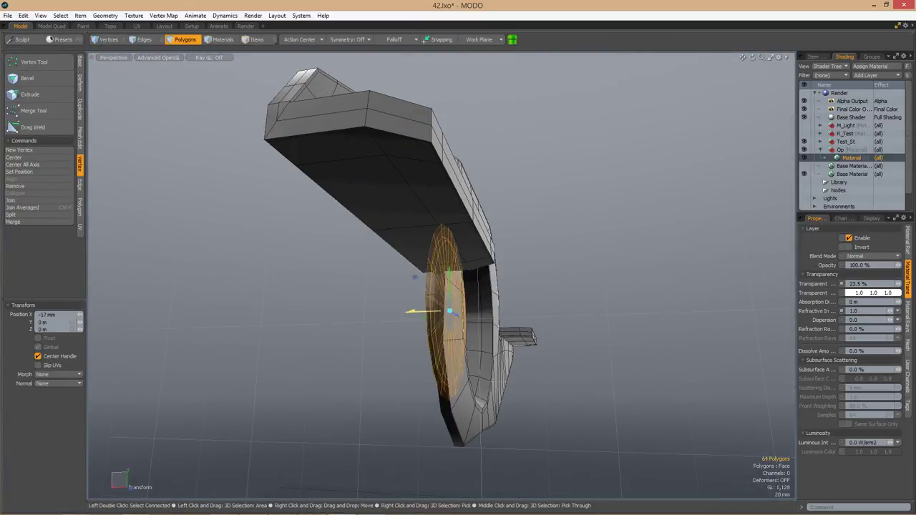
alt+drag(501, 301, 575, 425)
key(Tab)
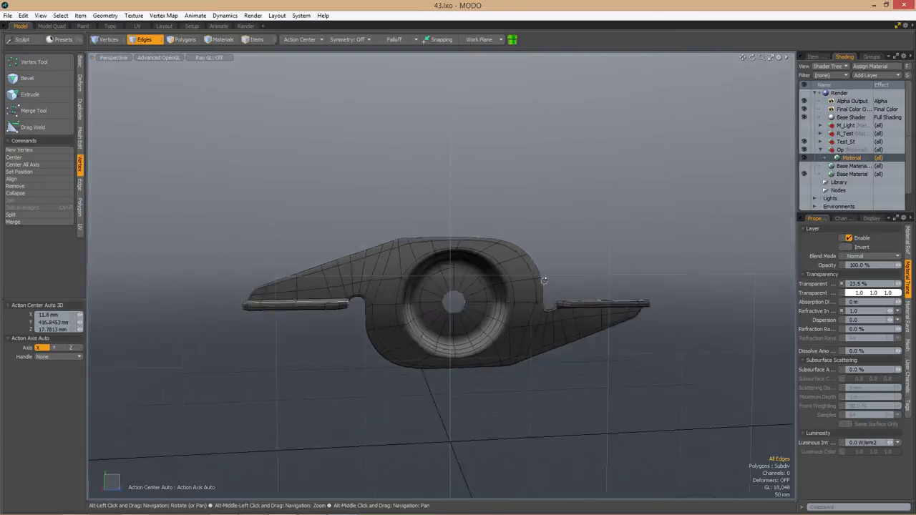
Hide the Test_St material group, bring up the item list and turn off subdivision on the plate in the Left view.
alt+drag(643, 236, 694, 224)
click(818, 156)
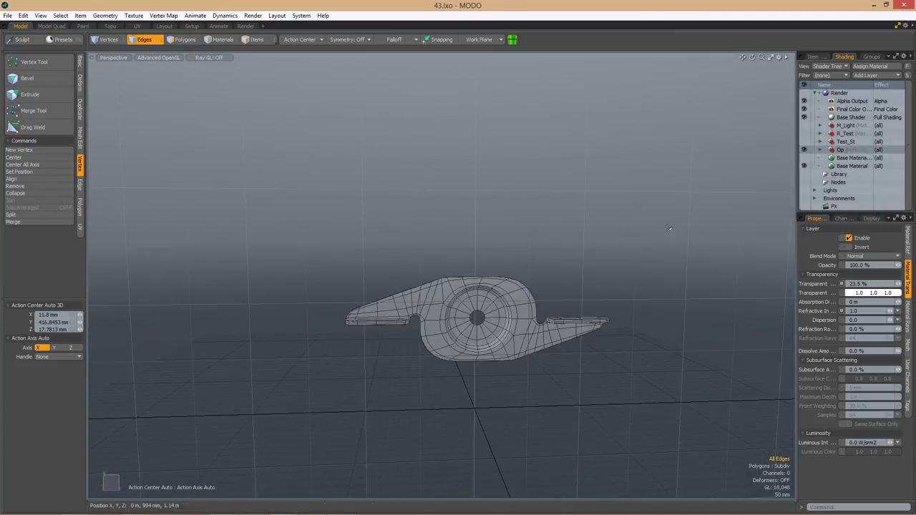
click(812, 56)
scroll(458, 301, up, 3)
key(ctrl+space)
click(419, 286)
key(3)
scroll(553, 248, up, 1)
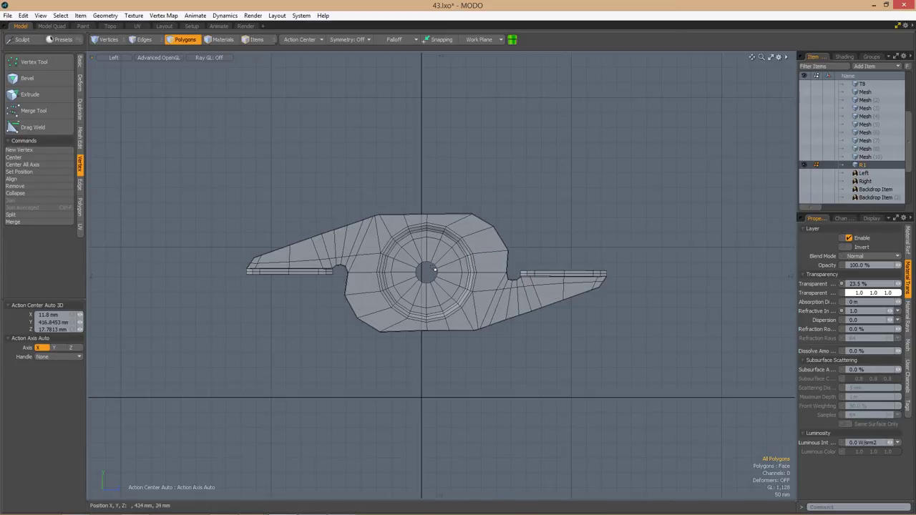
Select both edge loops of the plate's centre hole and scale them up to more than 160 % in Y and Z.
scroll(434, 269, up, 3)
alt+drag(434, 269, 458, 243)
scroll(458, 272, up, 3)
key(2)
double_click(476, 278)
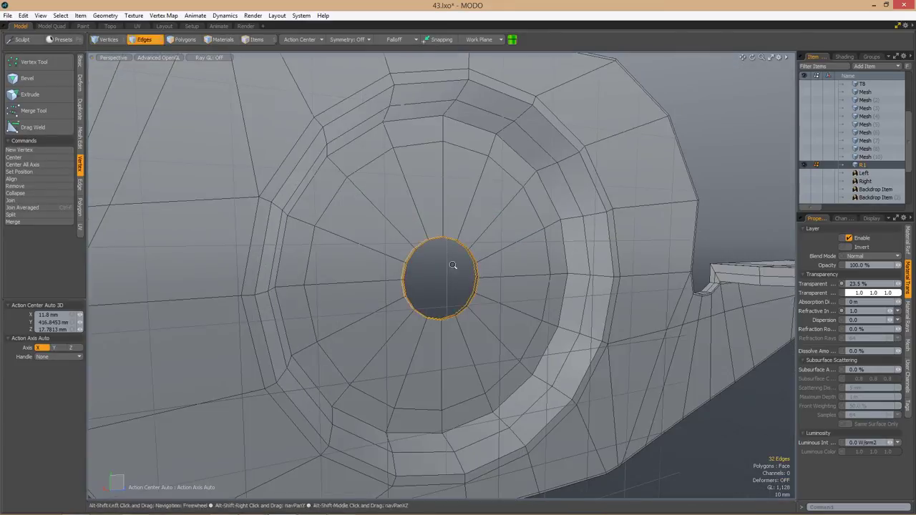
key(ctrl+space)
key(y)
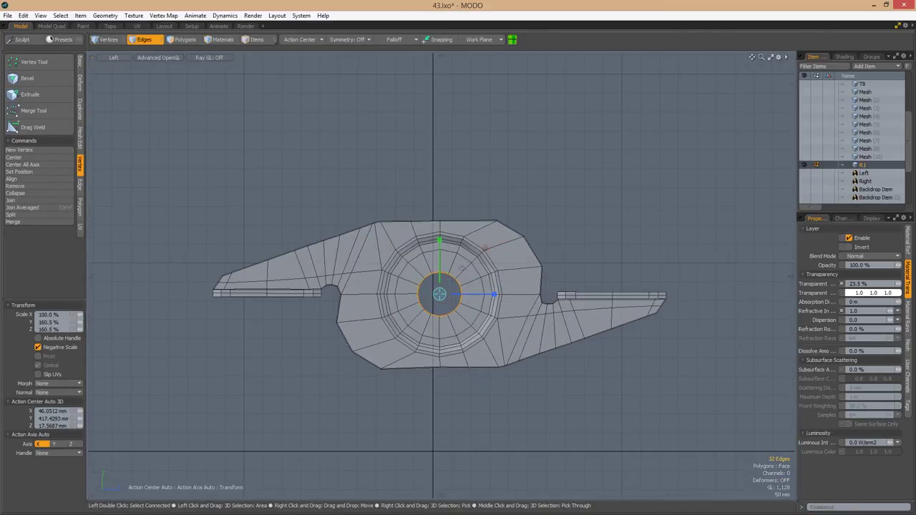
Bridge the hole's front and back edge loops with one segment to close its inner wall.
key(ctrl+space)
click(542, 231)
alt+drag(542, 232, 459, 291)
scroll(500, 289, up, 5)
key(space)
click(523, 318)
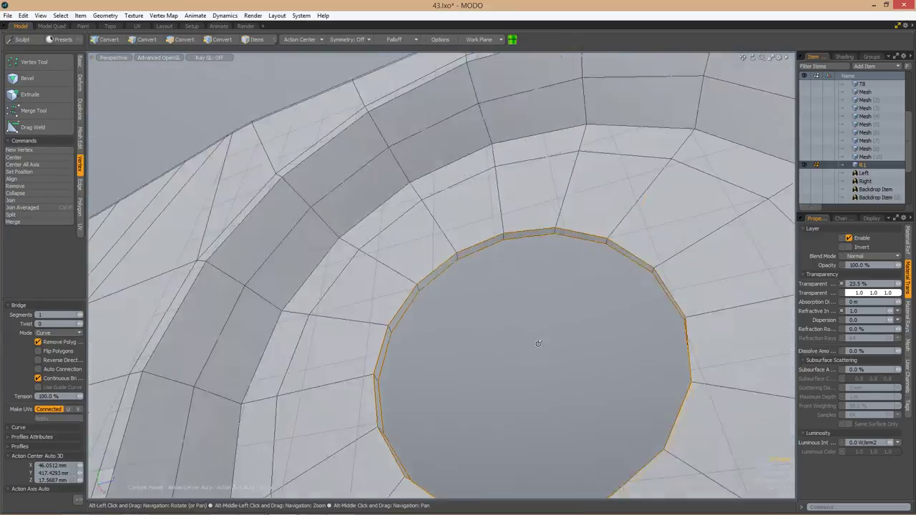
key(ctrl+space)
key(space)
Rotate one 16-edge loop of the hole about the X axis to line it up with the opposite loop.
scroll(456, 249, up, 6)
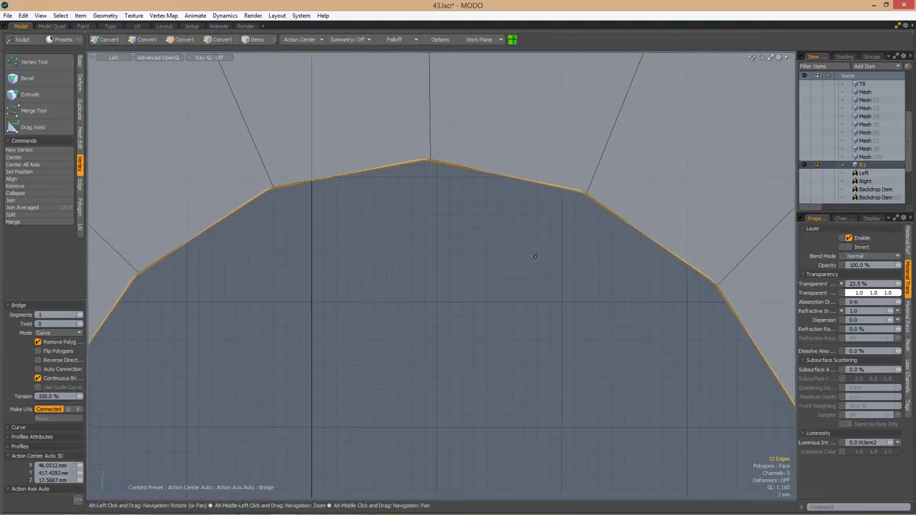
scroll(502, 179, down, 5)
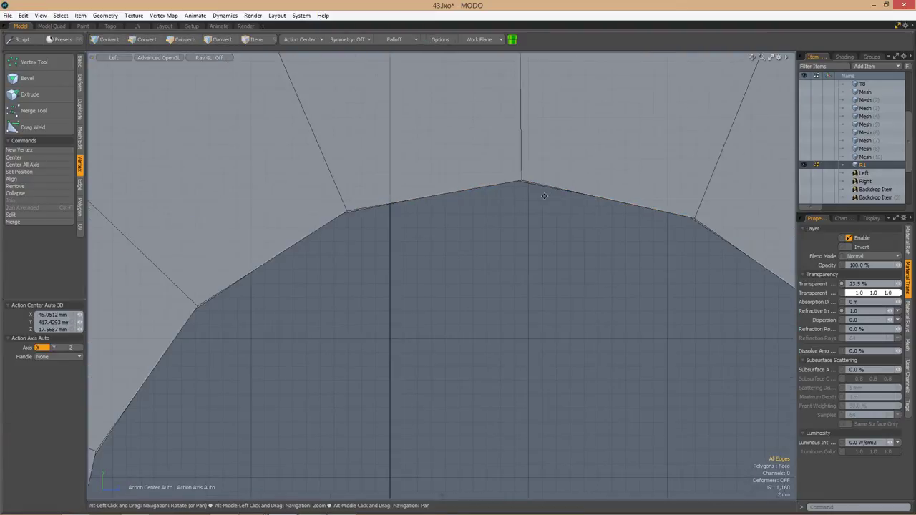
key(w)
double_click(516, 205)
key(space)
scroll(530, 215, down, 3)
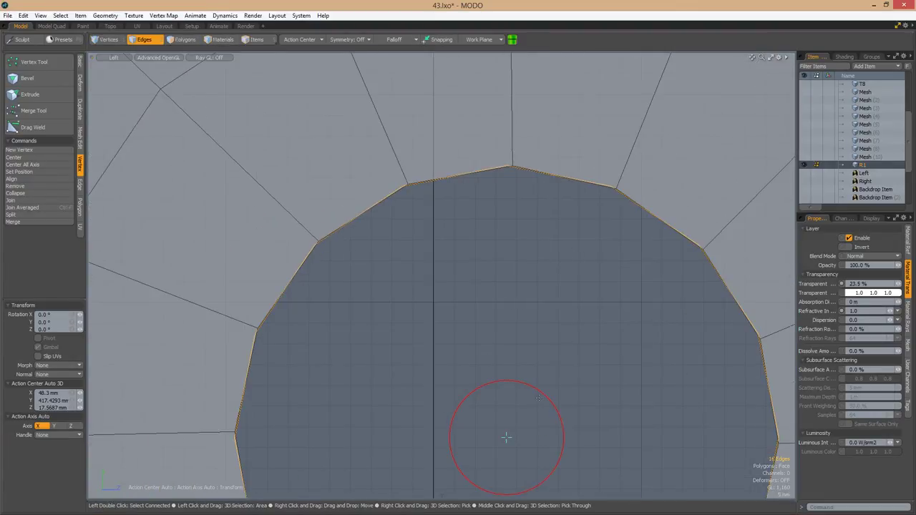
scroll(556, 379, down, 4)
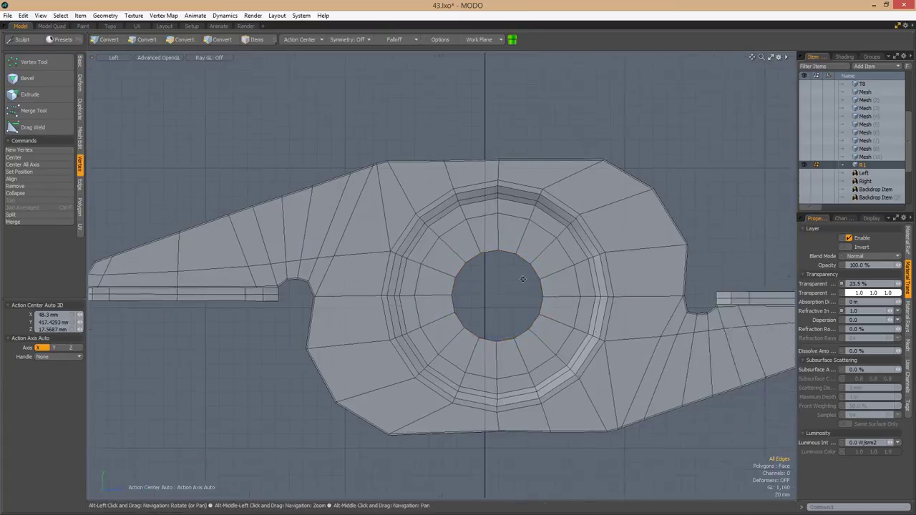
scroll(501, 286, up, 3)
scroll(576, 236, down, 4)
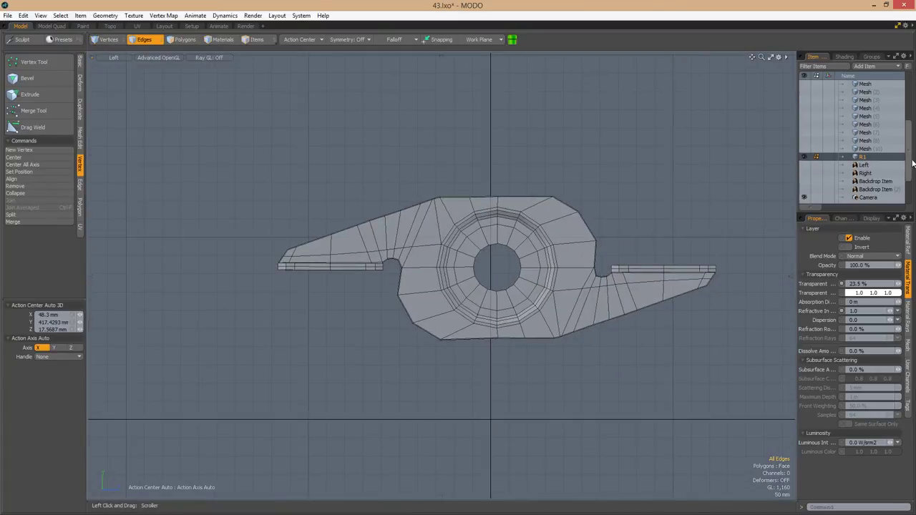
Show the Backdrop Item (2) reference and delete the cup polygons between the centre hole and the side slot.
scroll(912, 163, down, 1)
click(803, 181)
scroll(416, 232, up, 6)
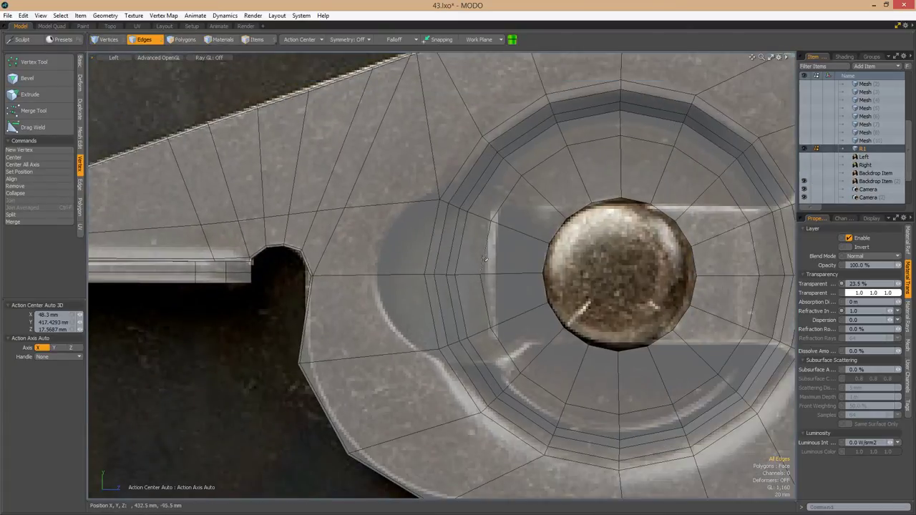
key(3)
mouse_move(458, 233)
mouse_down()
mouse_move(470, 229)
mouse_move(472, 248)
mouse_move(435, 303)
mouse_move(450, 231)
mouse_move(522, 315)
mouse_up()
key(Delete)
scroll(511, 239, up, 5)
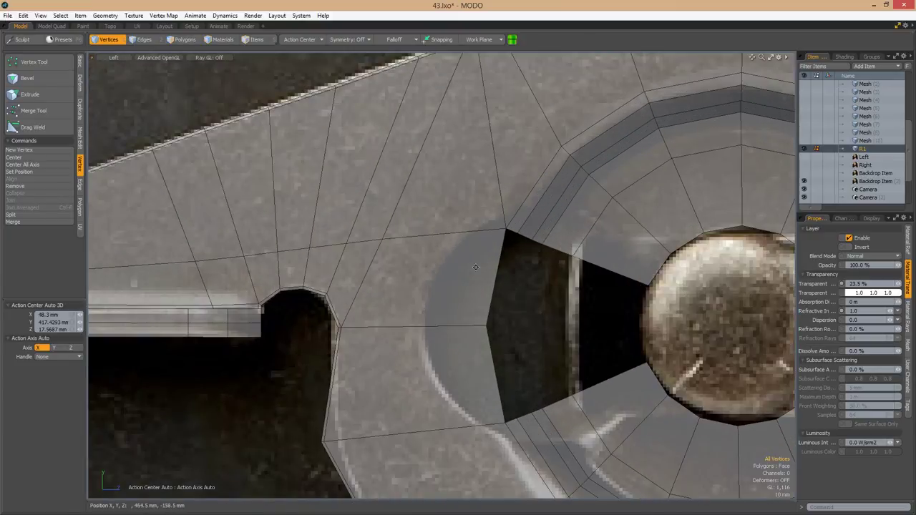
Bevel the slot opening's upper and lower corner vertices on both faces with an inset of about 3.3 mm.
alt+shift+drag(497, 340, 526, 299)
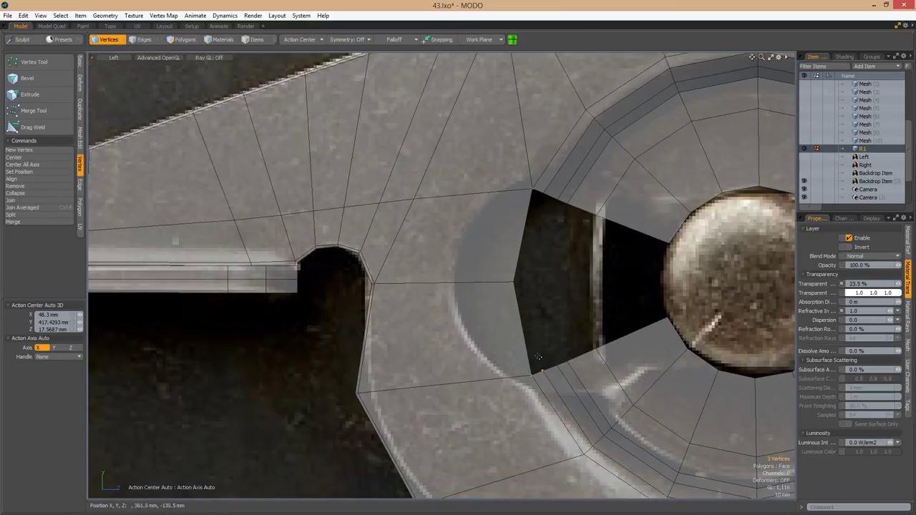
key(b)
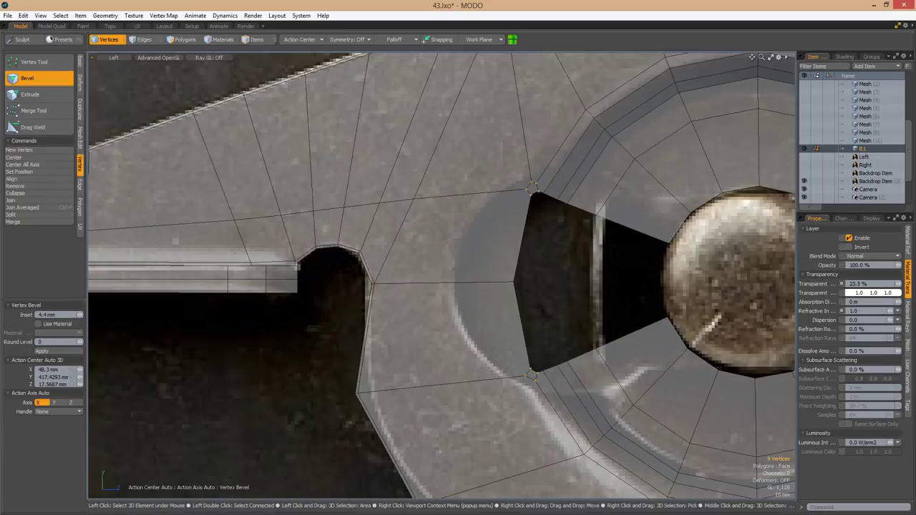
key(ctrl+space)
click(609, 260)
alt+drag(608, 260, 512, 195)
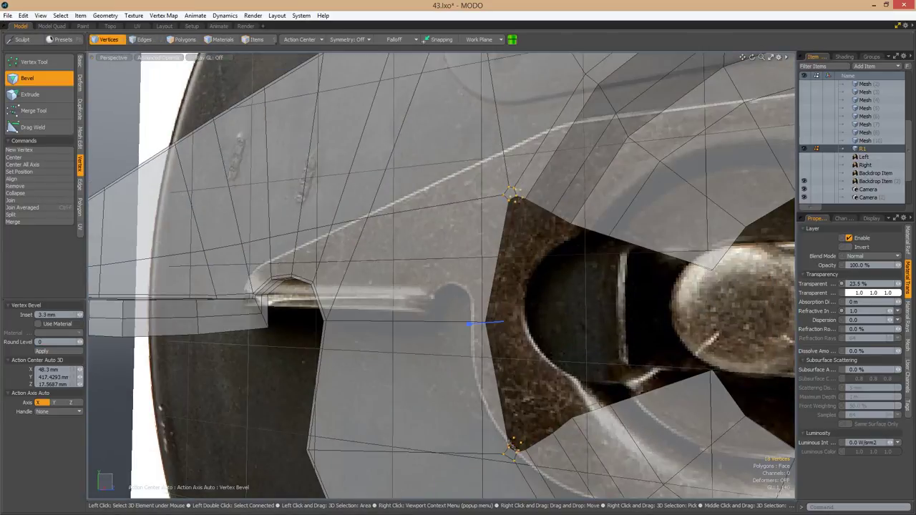
key(q)
scroll(515, 208, up, 5)
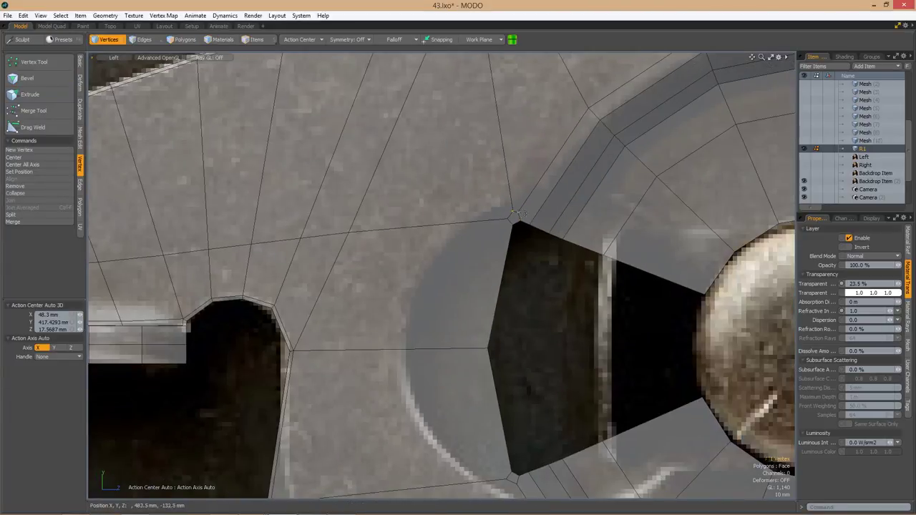
Clean up the upper corner's extra bevel vertices and move the outer ones about -11.5 mm in Y and -33 mm in Z.
scroll(520, 214, down, 5)
scroll(540, 161, up, 6)
scroll(540, 161, down, 2)
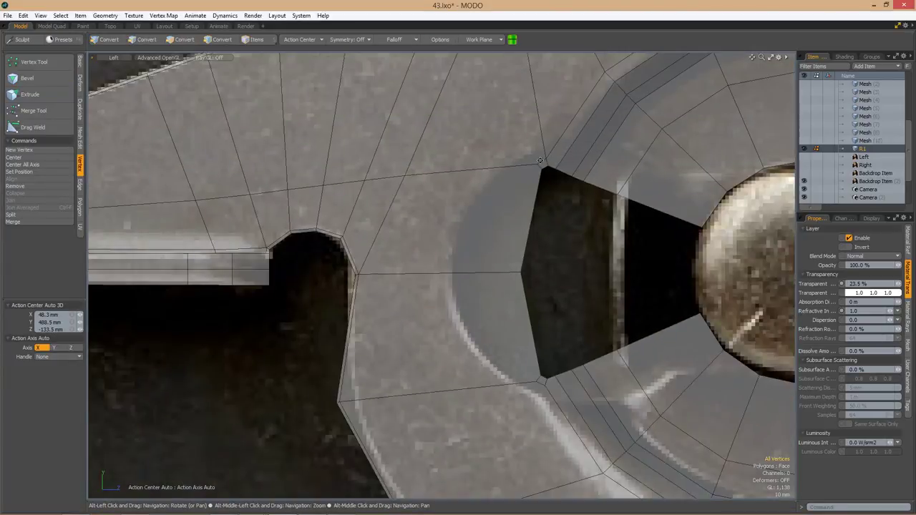
alt+drag(540, 161, 541, 231)
key(w)
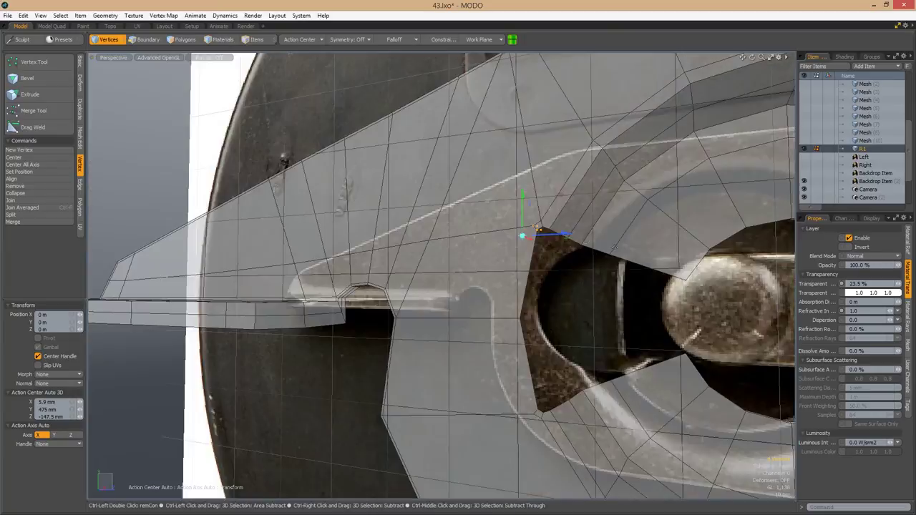
ctrl+alt+drag(613, 247, 591, 222)
scroll(587, 218, up, 2)
scroll(542, 228, down, 3)
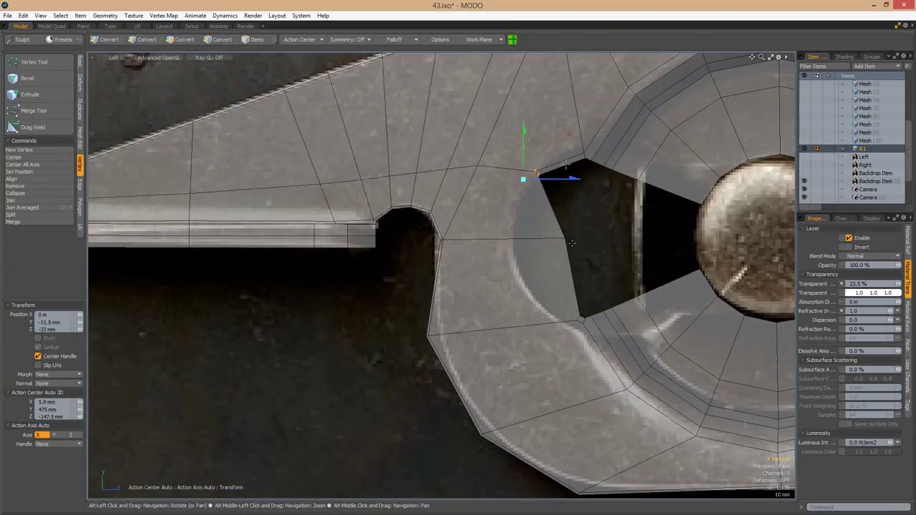
Move the slot opening's middle and lower outer vertices onto the rounded slot outline in the reference.
click(513, 241)
scroll(660, 300, up, 5)
scroll(659, 300, down, 4)
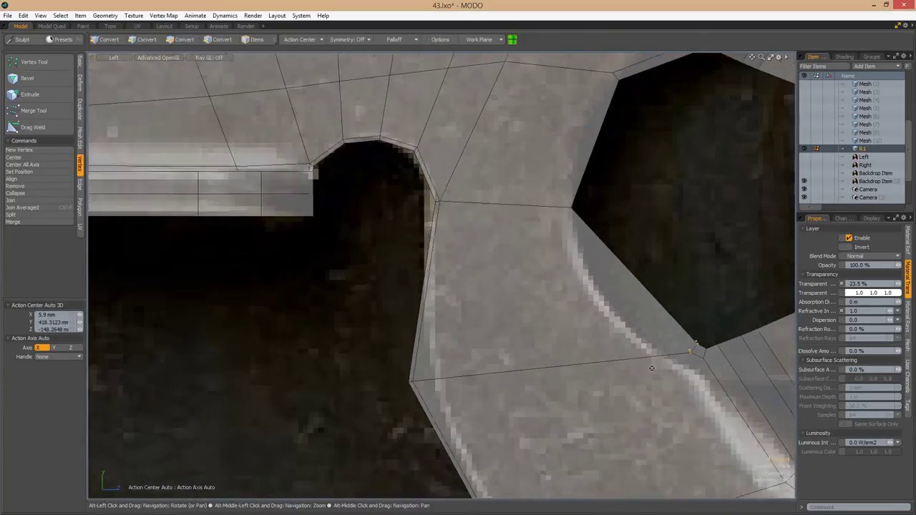
click(627, 348)
scroll(566, 326, down, 4)
scroll(501, 287, up, 4)
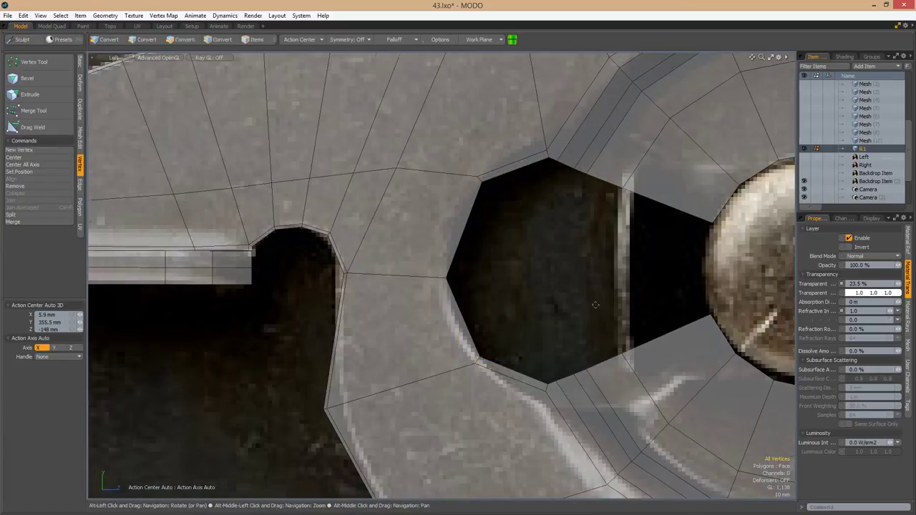
Shift the opening's middle vertices 2 mm in Y and -5 mm in Z, checking the slot curve with subdivision.
click(462, 271)
scroll(462, 272, up, 1)
scroll(455, 259, down, 3)
scroll(503, 238, up, 2)
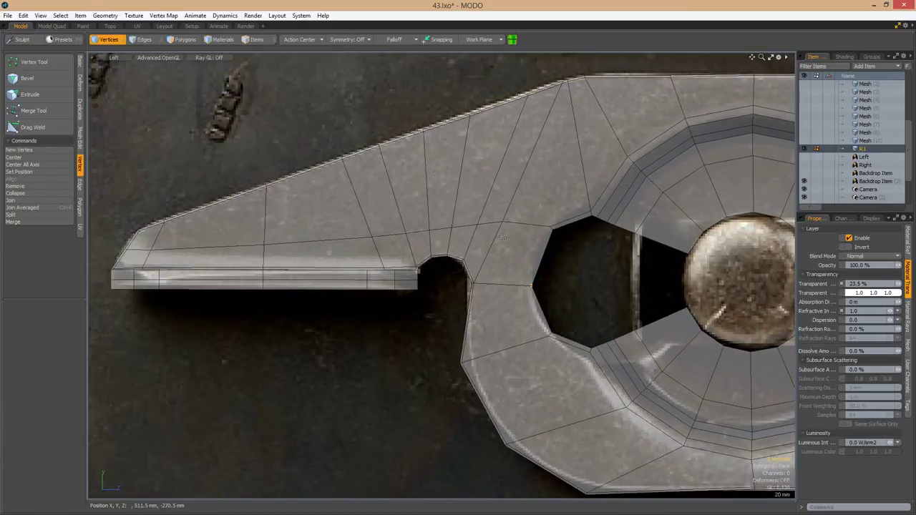
key(Tab)
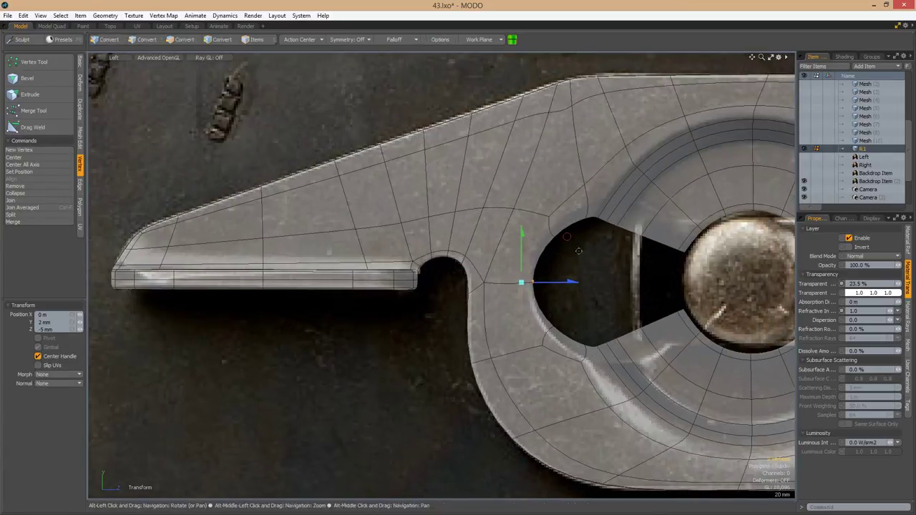
scroll(578, 250, down, 2)
key(Tab)
Use Edge Slice to cut a narrow border strip along the slot's lower rim and a diagonal edge from its lower corner.
scroll(515, 300, up, 4)
scroll(505, 327, down, 2)
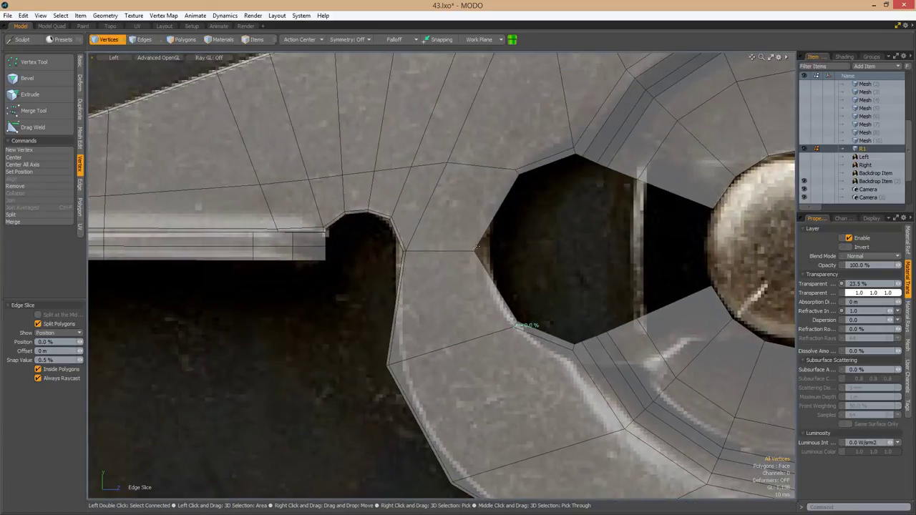
scroll(558, 271, up, 3)
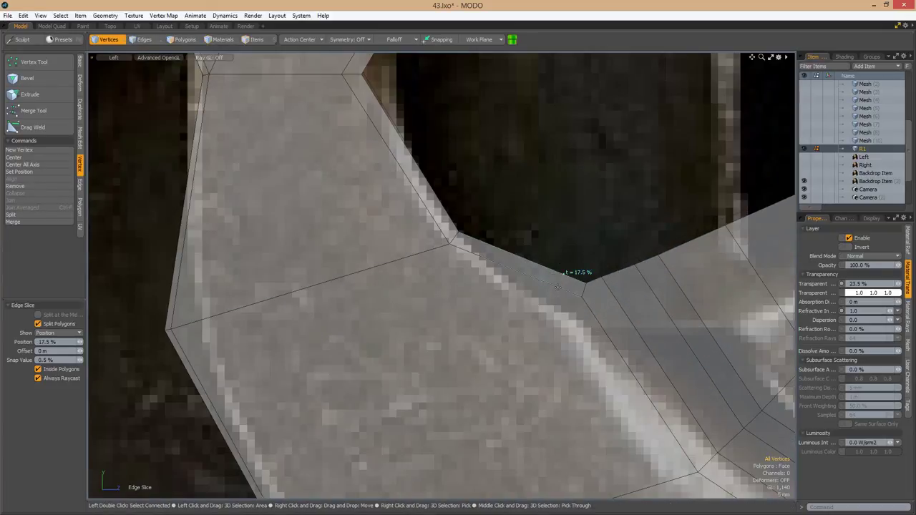
scroll(558, 287, down, 3)
scroll(551, 302, up, 3)
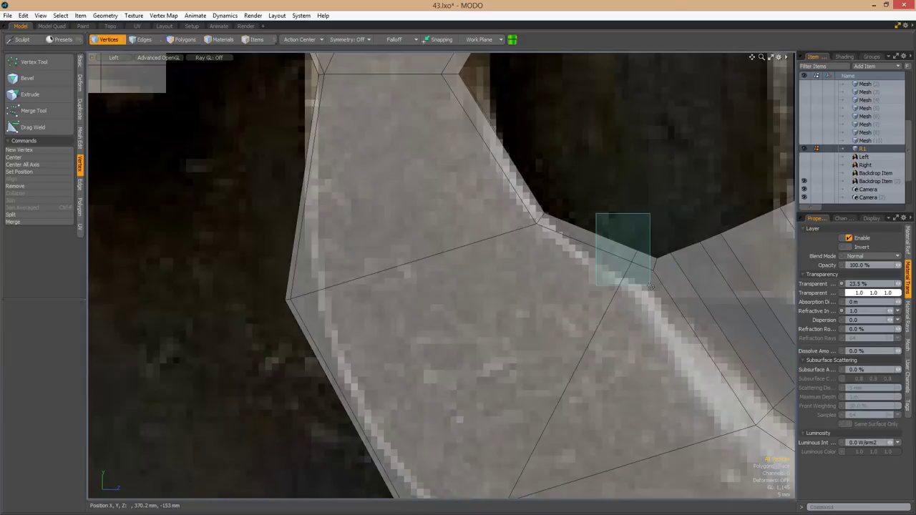
Hide the reference and cut a matching diagonal edge on the back face from the slot's lower corner, at about 75 %.
key(ctrl+Tab)
click(685, 221)
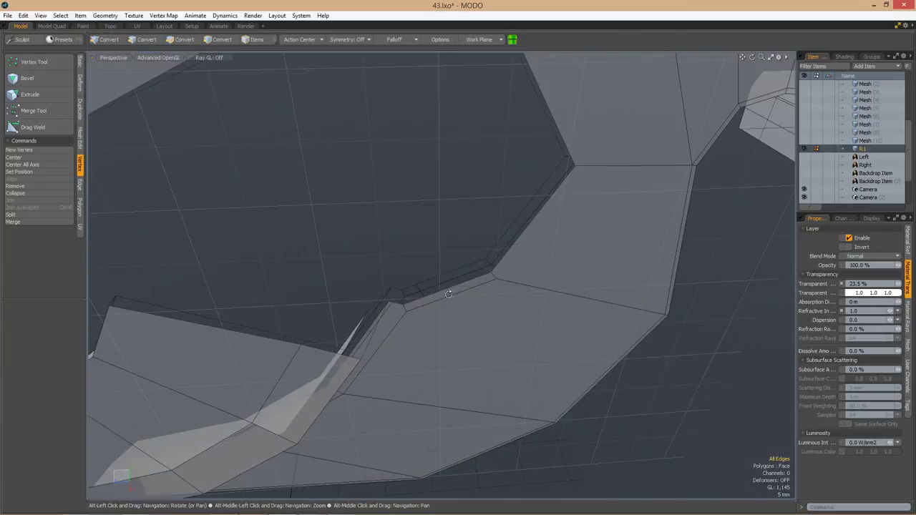
alt+drag(448, 293, 465, 378)
key(ctrl+Tab)
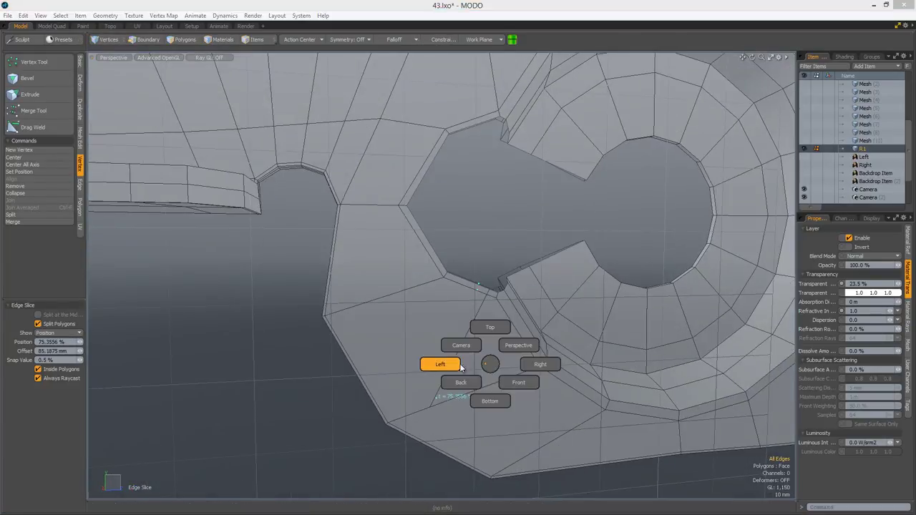
click(461, 367)
scroll(554, 268, up, 3)
Slide the diagonal cut's outer end vertex about 15.5 % along its edge and select the four vertices at the slot corner for moving.
key(ctrl+Tab)
click(583, 248)
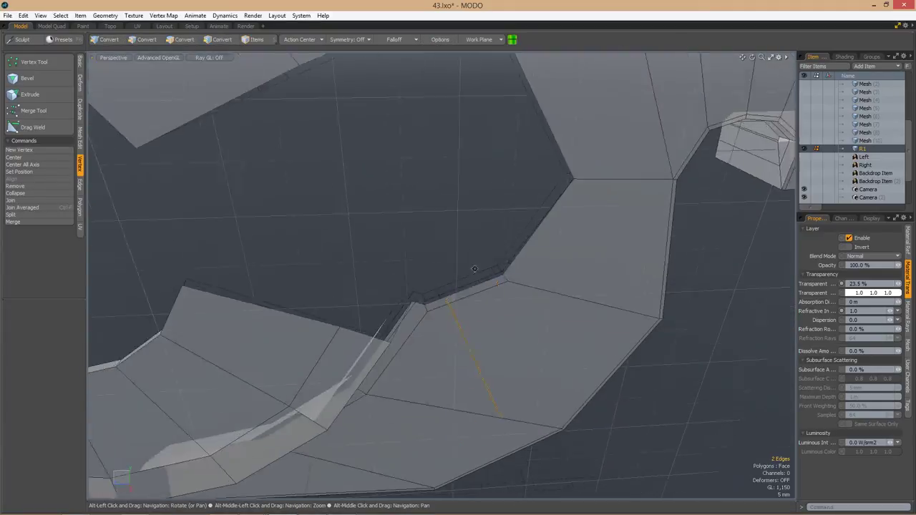
key(1)
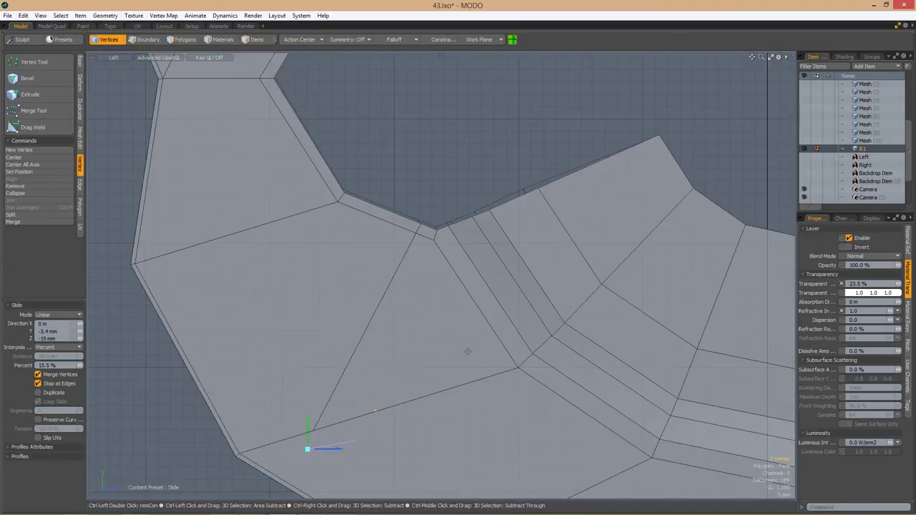
alt+shift+drag(467, 351, 542, 194)
key(q)
key(y)
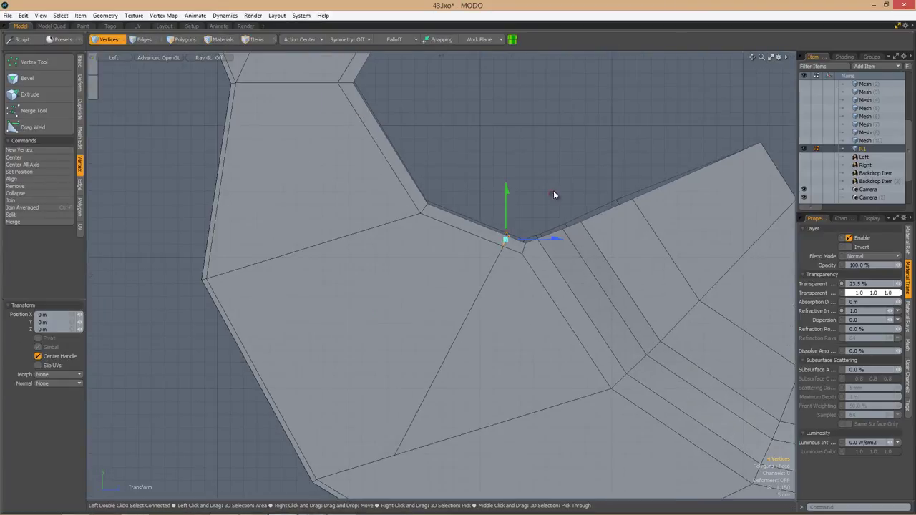
Use Edge Slice at 90 % to cut edges on both faces from the slot's upper corner toward the plate's upper outline.
scroll(554, 203, down, 5)
scroll(554, 203, up, 5)
key(alt+c)
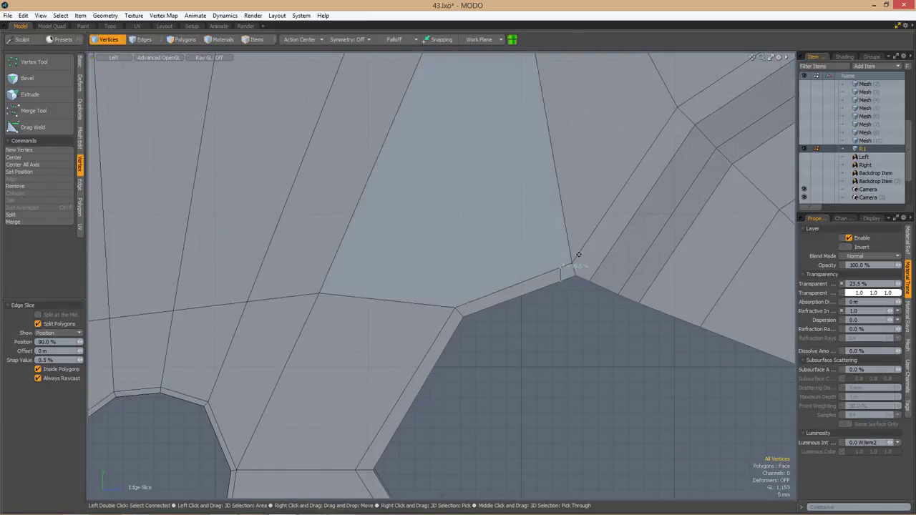
scroll(578, 255, down, 3)
alt+drag(558, 168, 419, 198)
key(ctrl+space)
click(432, 260)
scroll(523, 236, up, 3)
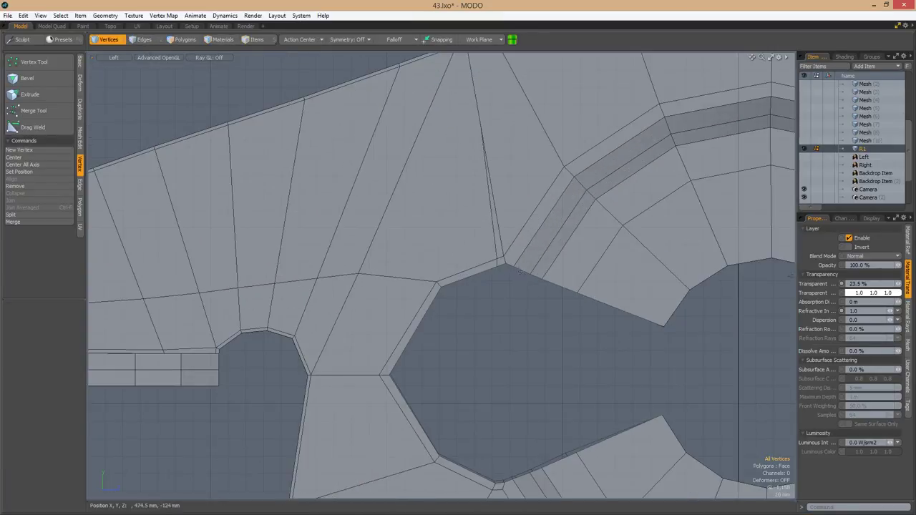
scroll(522, 236, down, 3)
scroll(522, 236, up, 3)
scroll(522, 236, down, 3)
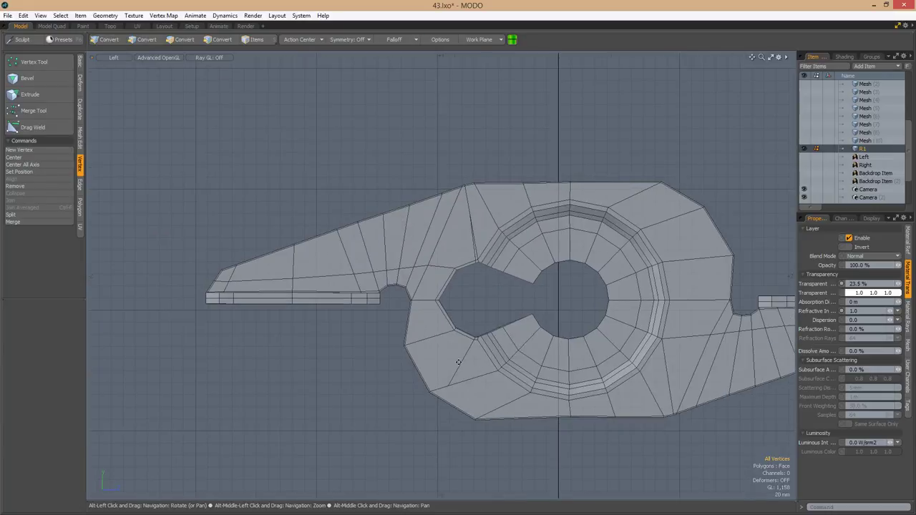
Use Edge Slice to cut an edge loop around the plate's face between its outline and the round recess, at about 38–47 %.
scroll(458, 361, up, 3)
key(alt+c)
alt+shift+drag(462, 242, 462, 270)
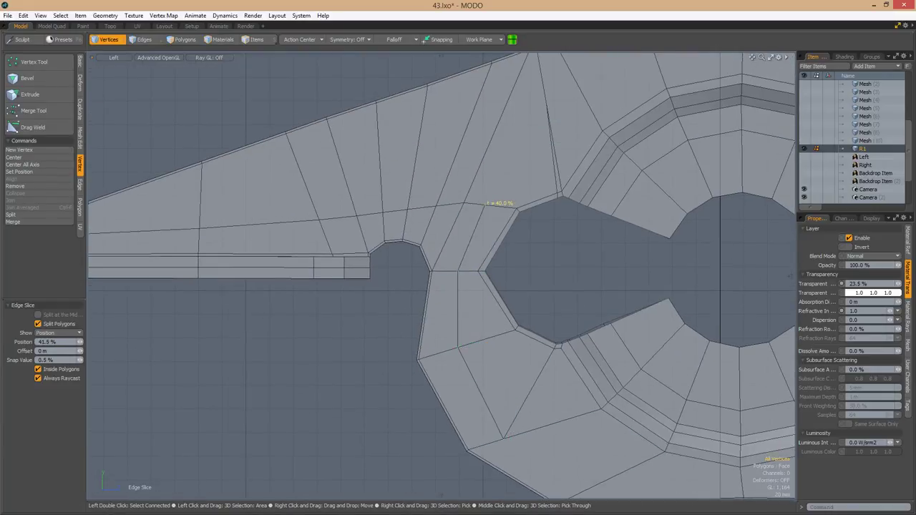
alt+shift+drag(548, 133, 495, 252)
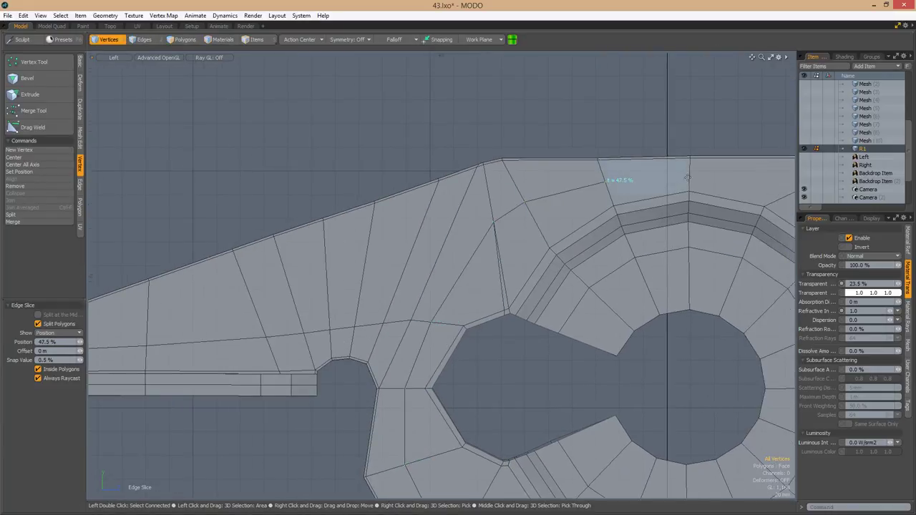
scroll(620, 187, down, 2)
alt+shift+drag(729, 277, 669, 212)
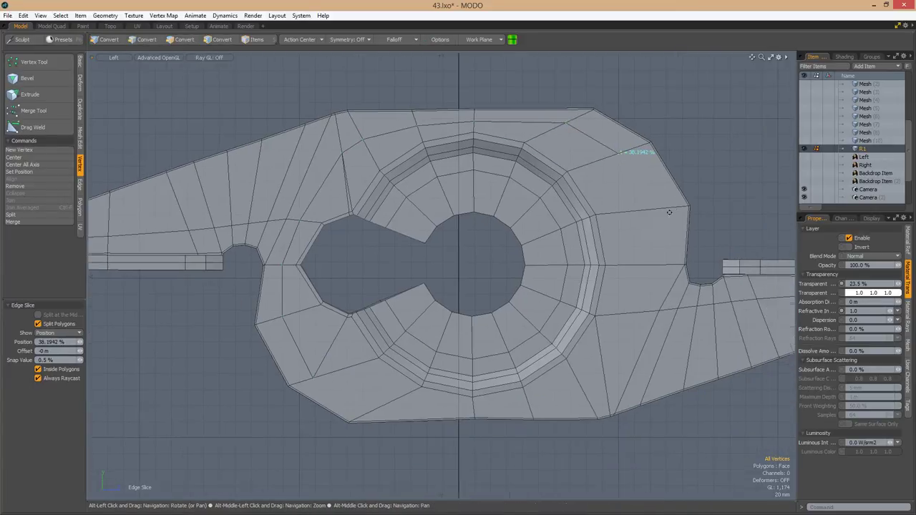
alt+shift+drag(627, 265, 591, 267)
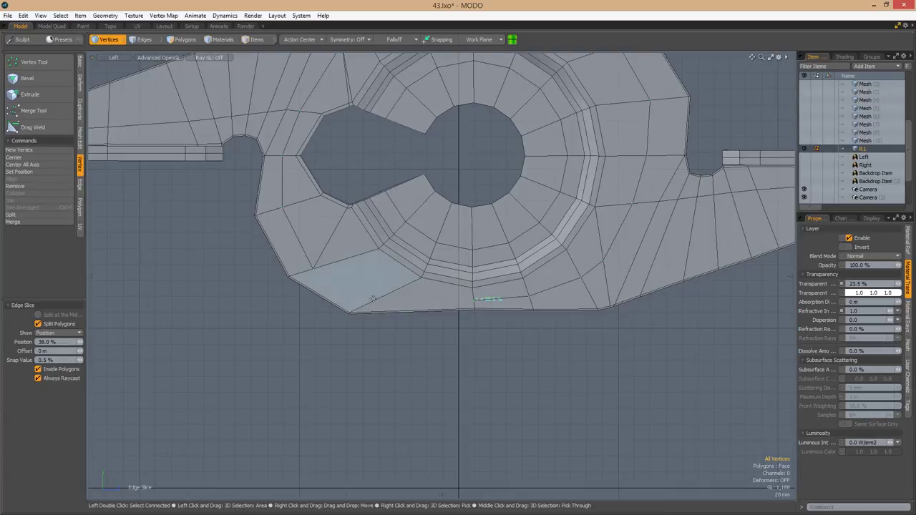
key(space)
Connect the new edge loop's end vertices where the right arm meets the recess border.
alt+shift+drag(281, 207, 570, 248)
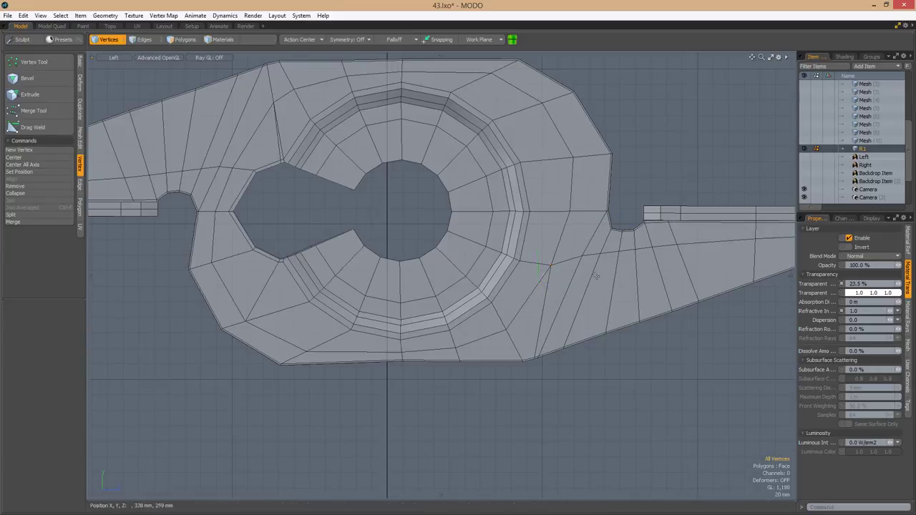
ctrl+alt+drag(596, 276, 457, 252)
key(alt+x)
click(500, 212)
key(space)
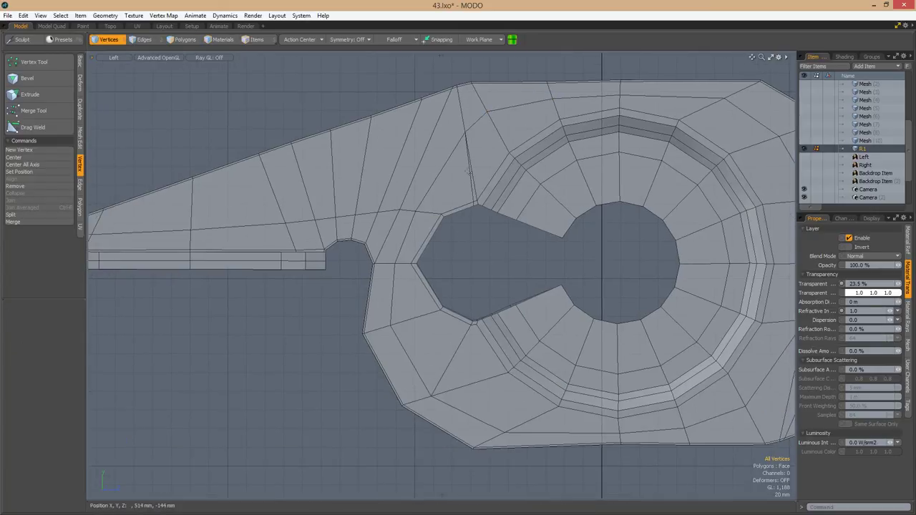
Spread the narrow edges above the slot's upper corner by moving their junction along the diagonal edge, and select the corner vertex for sliding.
ctrl+alt+drag(468, 172, 437, 207)
key(alt+x)
drag(411, 165, 411, 64)
alt+shift+drag(469, 184, 450, 188)
key(space)
key(1)
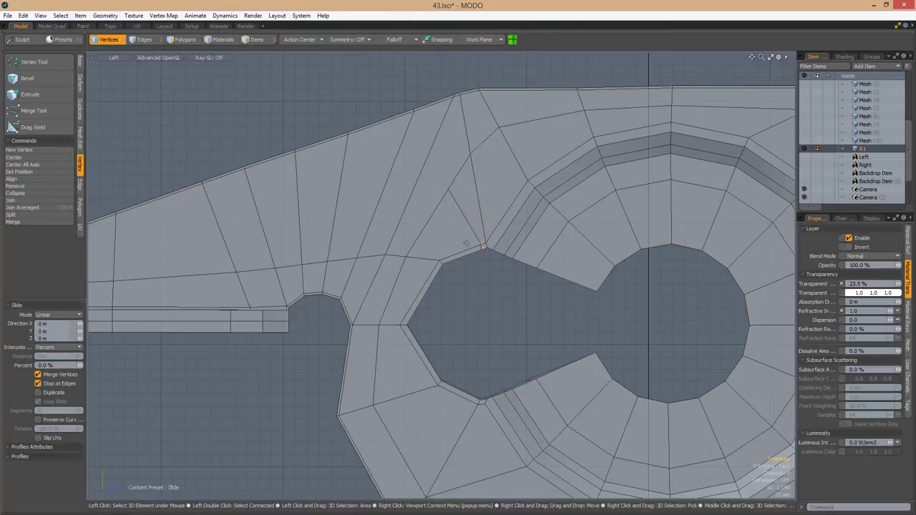
Try an Edge Slice cut from the plate's upper corner toward the slot's upper corner at about 63.8 % and preview the subdivided mesh.
ctrl+alt+drag(488, 237, 452, 237)
scroll(476, 204, up, 3)
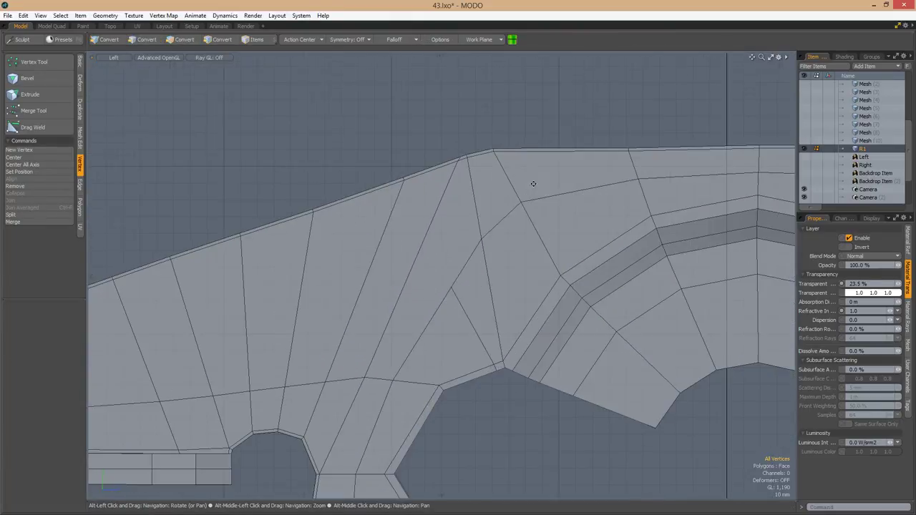
key(alt+c)
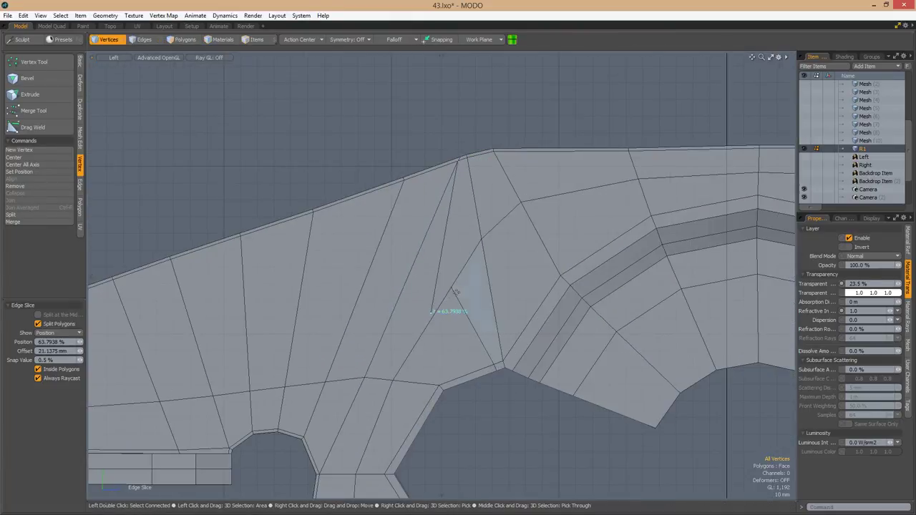
scroll(517, 246, down, 3)
key(Tab)
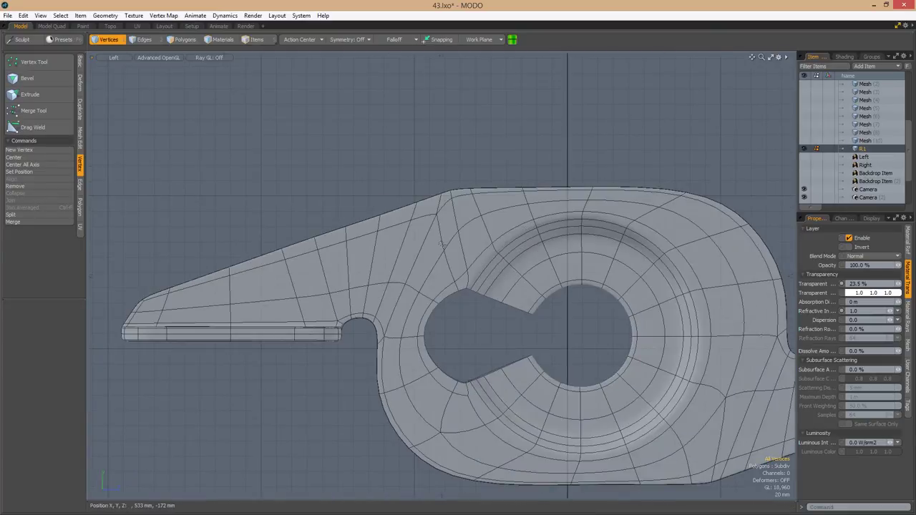
key(Tab)
key(Tab)
key(Tab)
scroll(479, 208, up, 2)
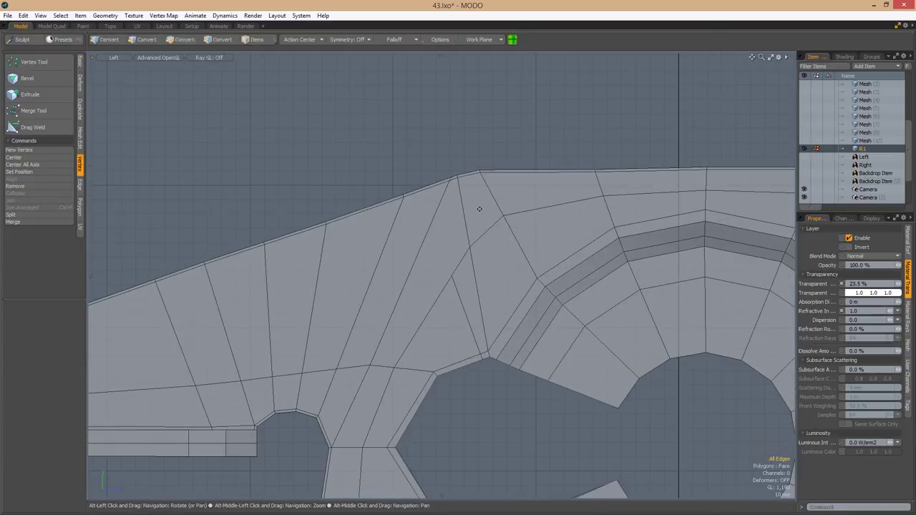
Show the reference photo and move the slot's upper-left and lower-left corner vertices to match the photographed hole outline.
key(a)
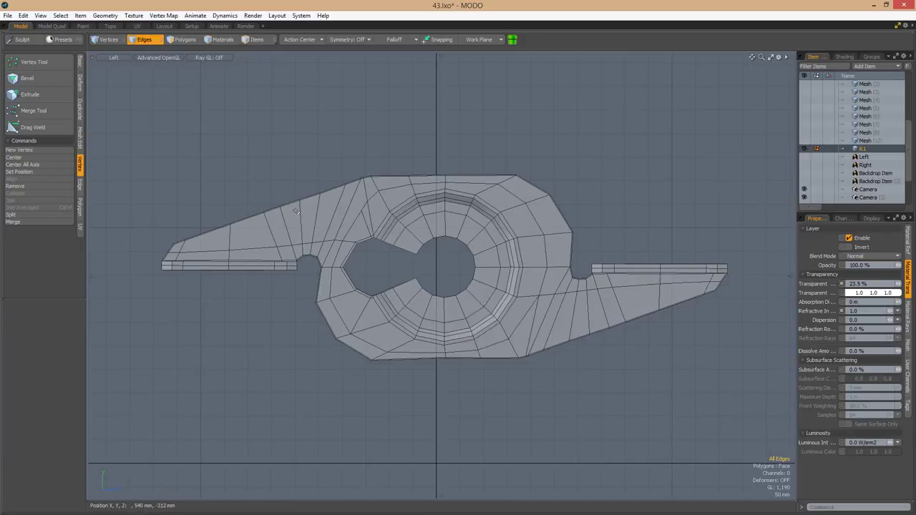
key(Tab)
ctrl+alt+drag(366, 238, 441, 272)
key(Tab)
key(1)
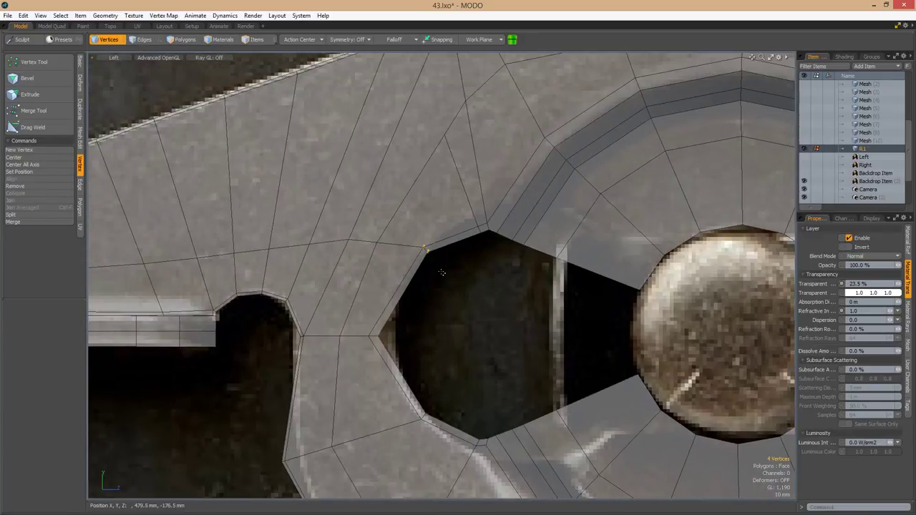
scroll(440, 316, down, 2)
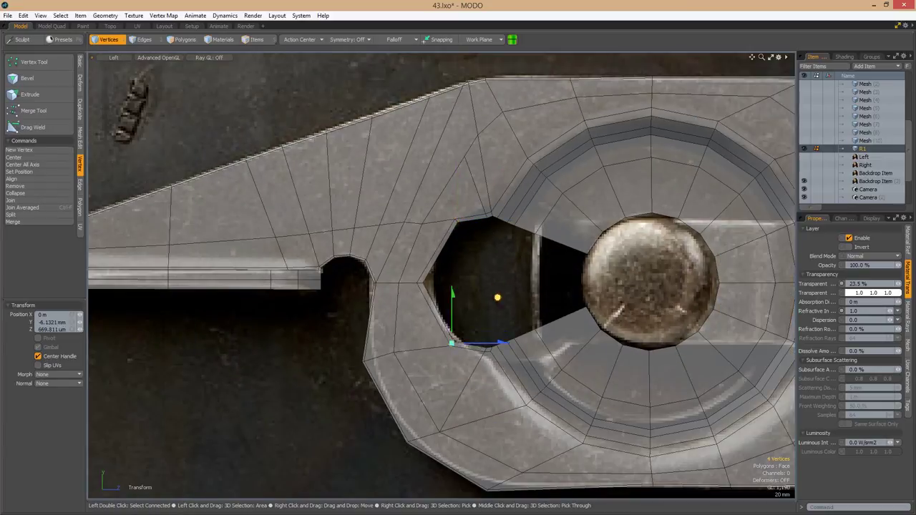
scroll(447, 280, up, 2)
Select the edges at the slot's leftmost corner through both faces and bevel them with a 5 mm inset.
key(ctrl+space)
click(515, 272)
alt+drag(515, 271, 207, 293)
scroll(474, 319, up, 2)
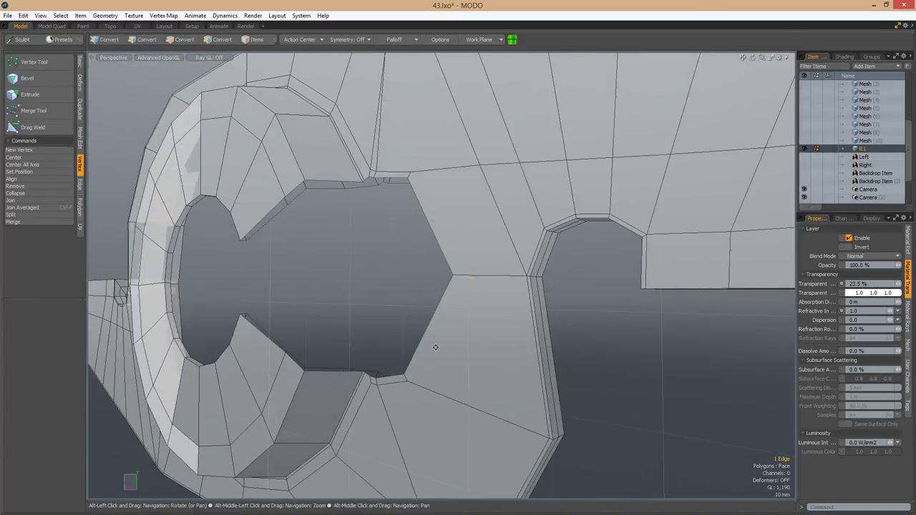
scroll(435, 347, up, 3)
key(alt+c)
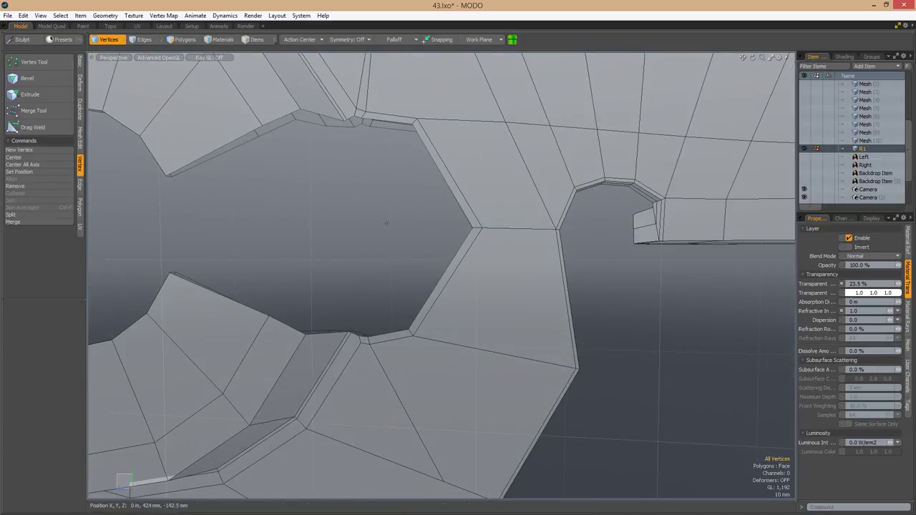
scroll(386, 223, down, 3)
scroll(485, 256, up, 3)
key(2)
right_drag(437, 224, 485, 256)
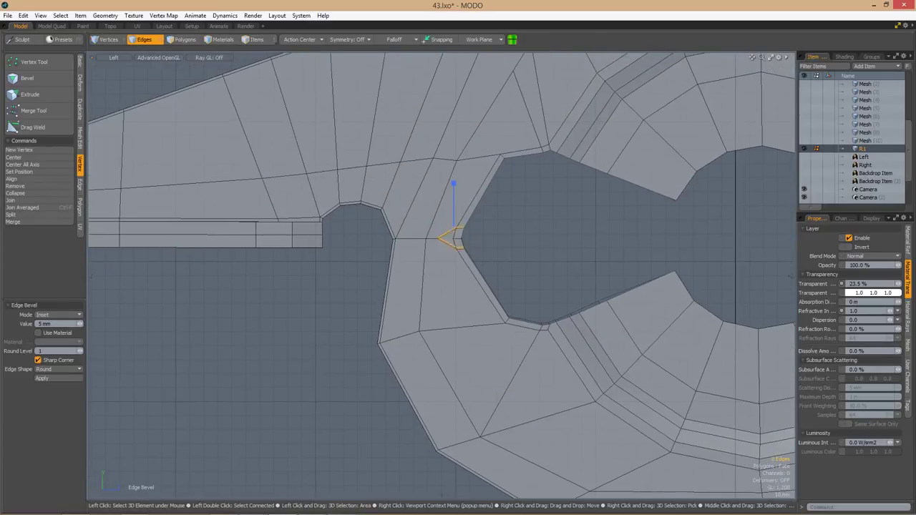
Slide the bevel's outer vertices 100 % so they merge into the junction in the middle of the neck.
key(1)
scroll(559, 214, up, 2)
click(429, 239)
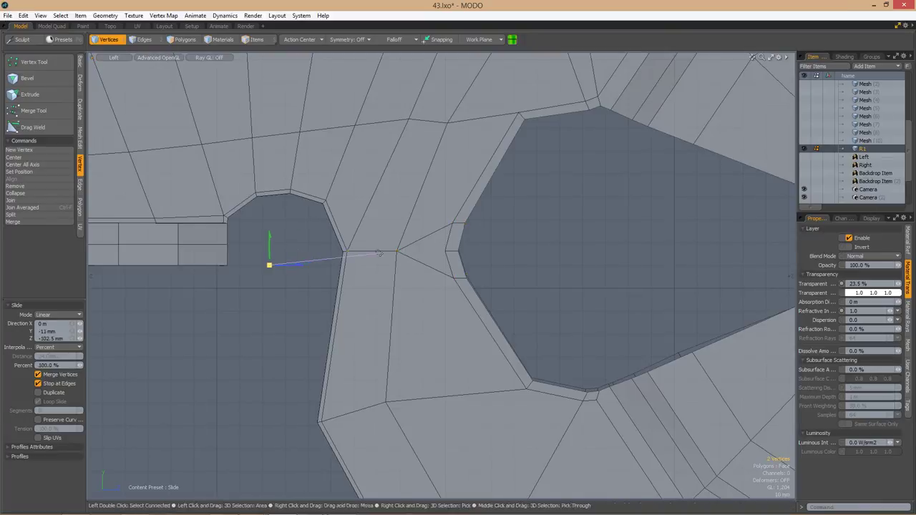
scroll(483, 238, down, 4)
scroll(483, 238, up, 4)
Slide the bevelled rim vertices apart along the slot outline, the lower ones by 34.2 %, and preview the subdivided mesh.
key(w)
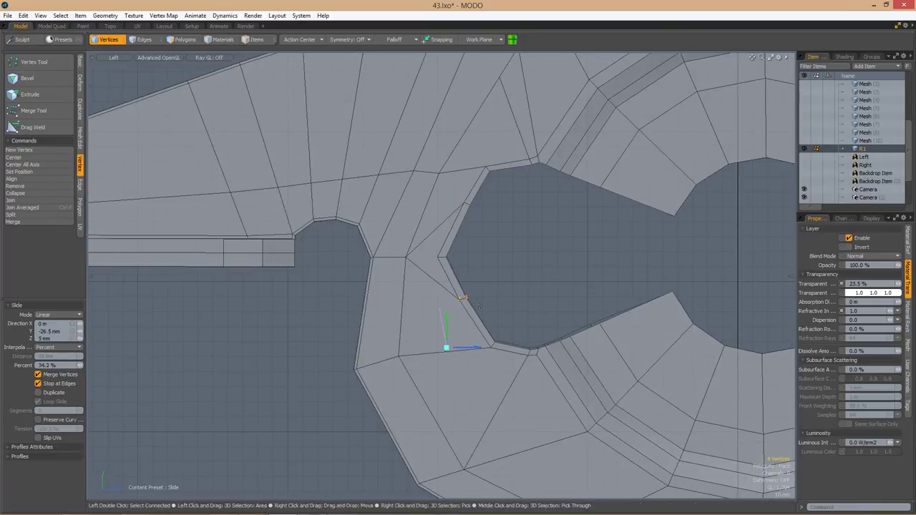
key(space)
key(Tab)
scroll(458, 215, down, 5)
key(Tab)
scroll(429, 291, up, 5)
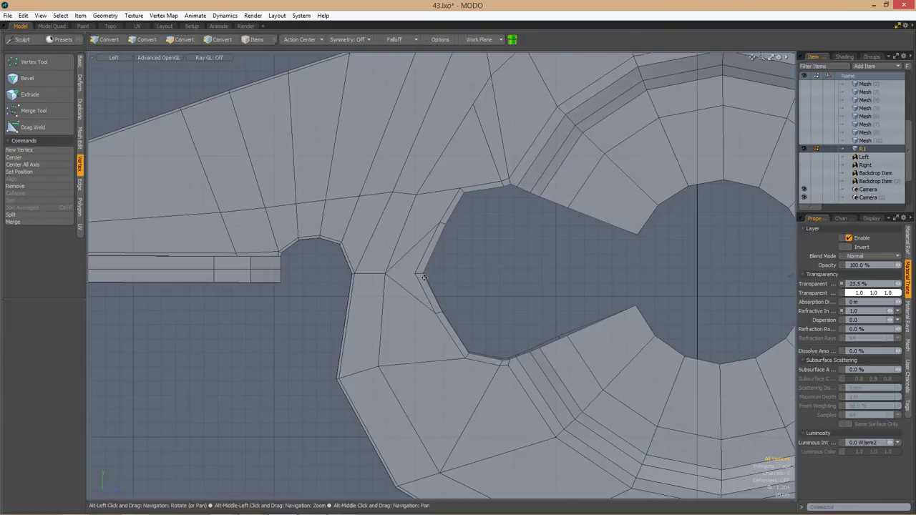
Use Edge Slice at about 50.5 % to cut an edge across the neck from the slot's lower-left rim to the outer side, on both faces.
key(ctrl+space)
click(496, 279)
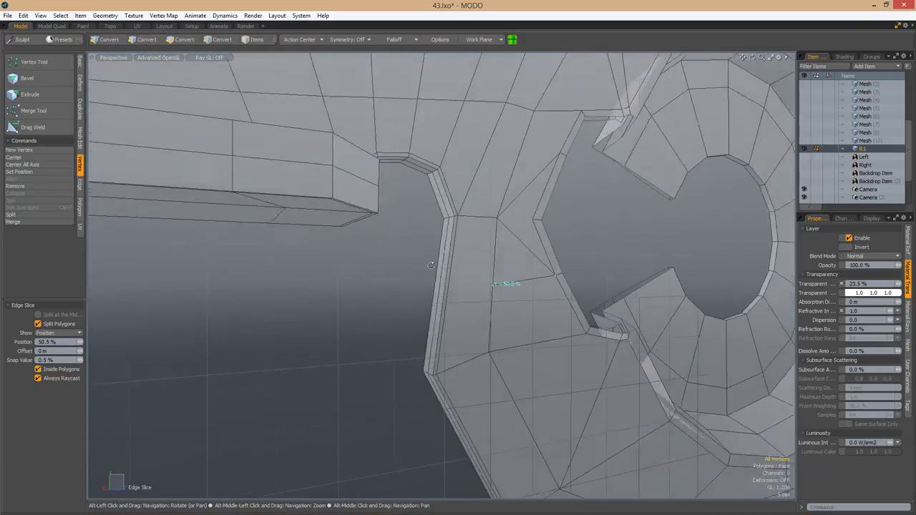
alt+drag(497, 279, 388, 265)
key(space)
scroll(432, 268, down, 3)
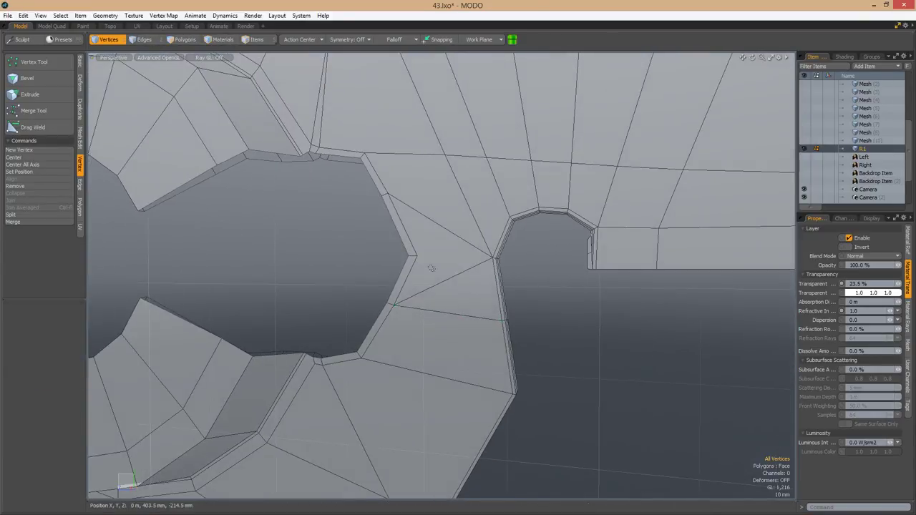
alt+drag(450, 290, 467, 254)
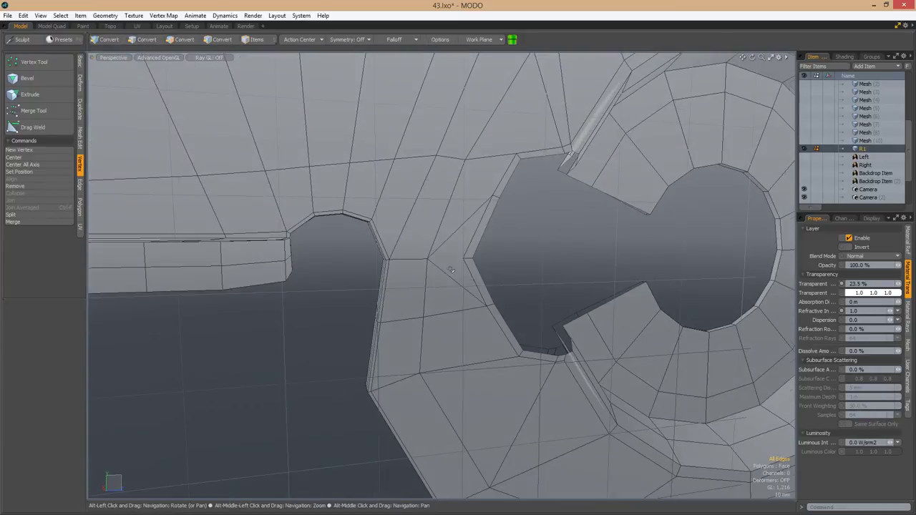
Replace the diagonal edges at the slot's left corner with edges linking the rim vertices to the neck's upper junction.
key(alt+c)
alt+drag(453, 293, 439, 289)
ctrl+alt+drag(408, 224, 386, 290)
key(space)
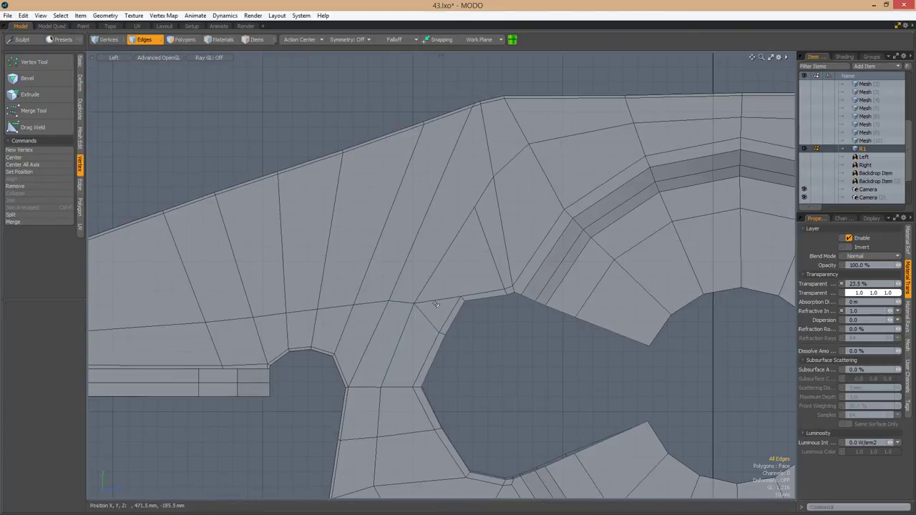
Cut an edge from the slot's upper-left corner to the diagonal edge above and slide the neighbouring neck junction vertices about 16 %.
click(463, 312)
ctrl+alt+drag(463, 312, 487, 250)
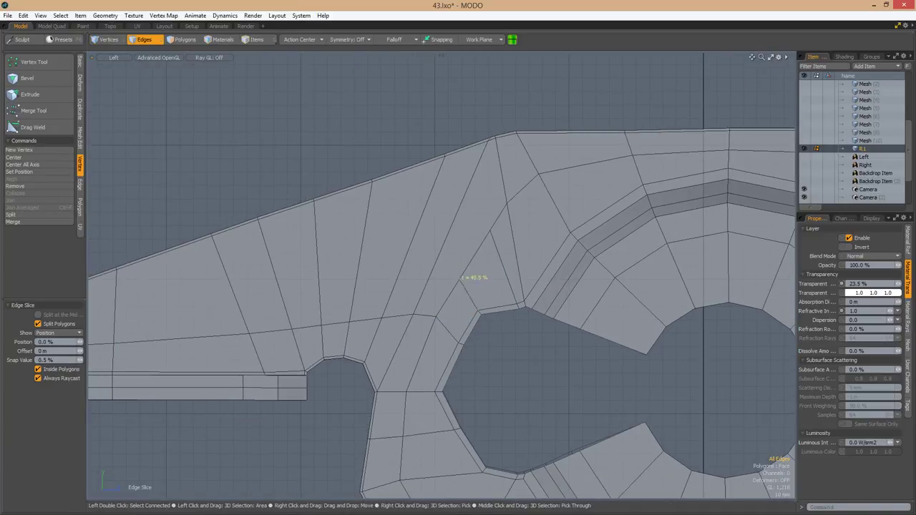
ctrl+alt+drag(486, 245, 419, 243)
key(alt+s)
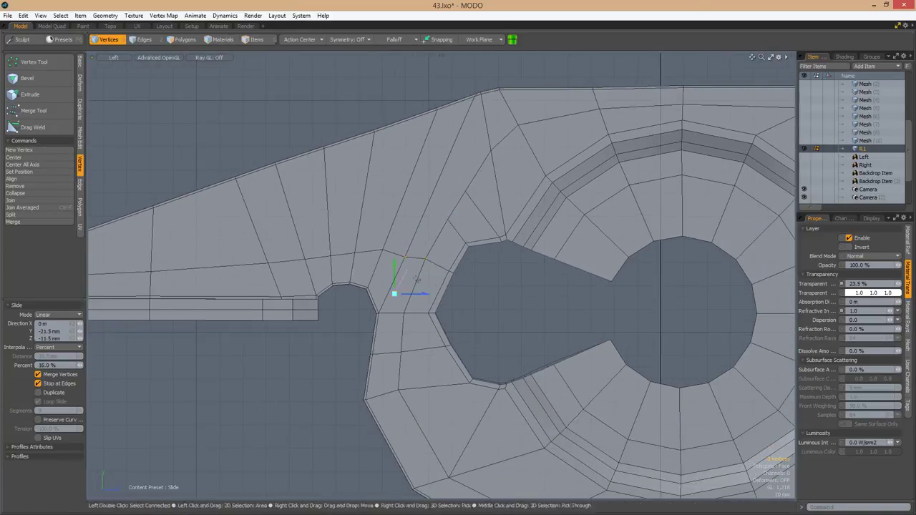
key(space)
Use Edge Slice at about 59 % to cut from the junction above the slot into the left arm and extend the cut toward the arm's tip.
mouse_move(565, 229)
ctrl+alt+mouse_down()
mouse_move(511, 227)
mouse_move(560, 237)
ctrl+alt+mouse_up()
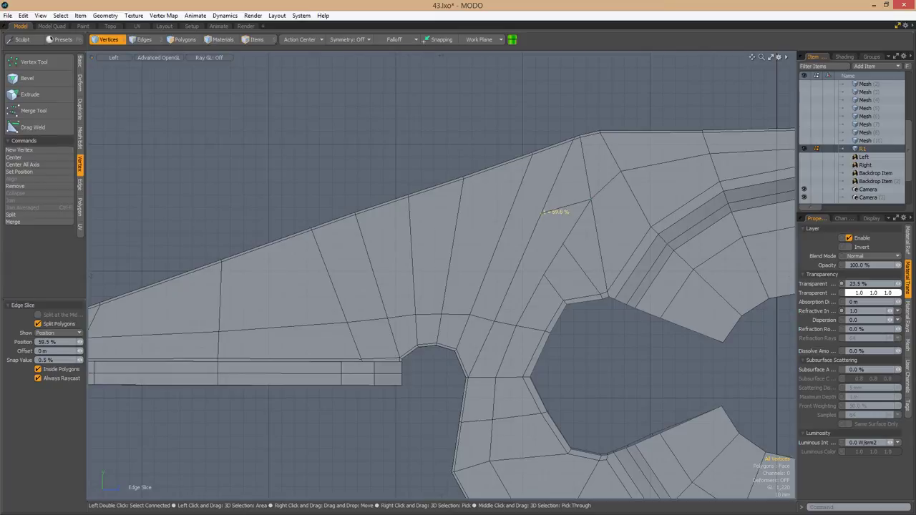
scroll(546, 212, down, 3)
alt+drag(638, 198, 607, 258)
key(3)
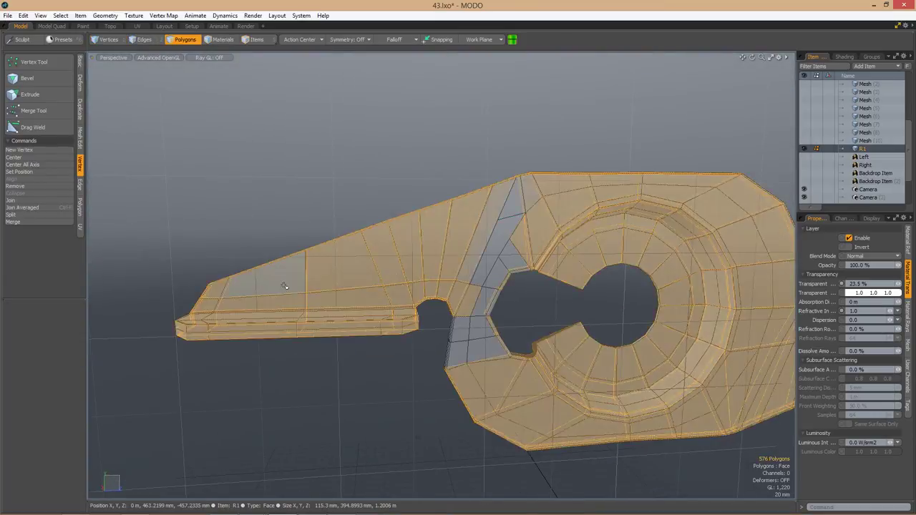
mouse_move(284, 286)
mouse_down()
mouse_move(465, 204)
mouse_move(482, 252)
mouse_move(521, 252)
mouse_move(472, 259)
mouse_up()
Rework the edges around the slot's upper corner to link its vertices with the arm's new loop, and preview the subdivided mesh.
key(1)
key(alt+c)
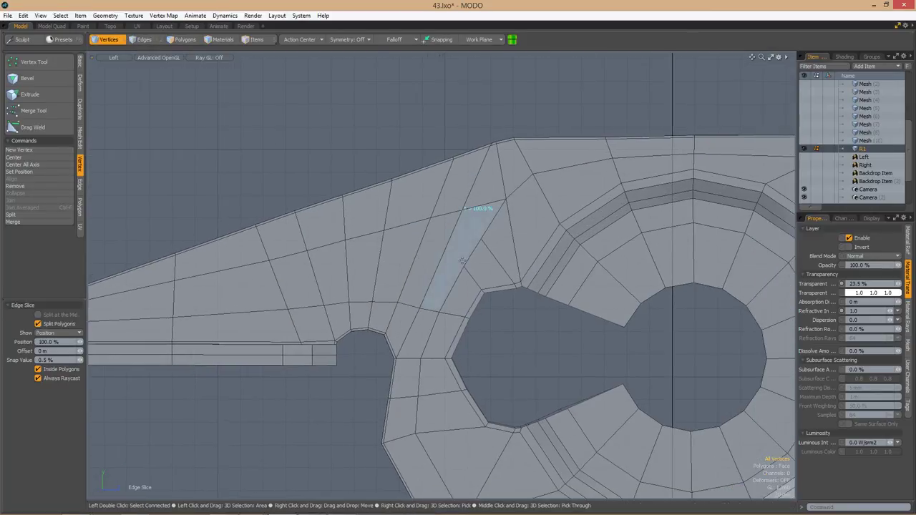
scroll(477, 236, down, 5)
scroll(470, 222, up, 3)
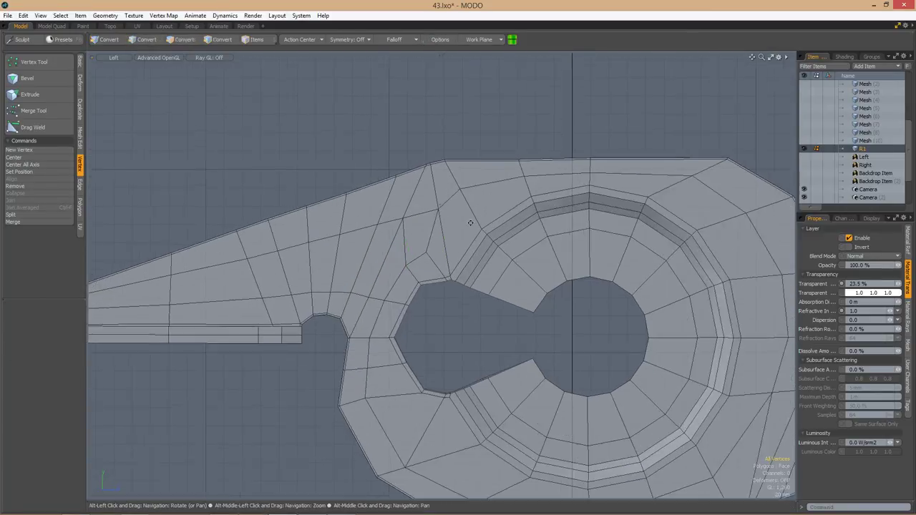
key(Tab)
scroll(444, 217, down, 4)
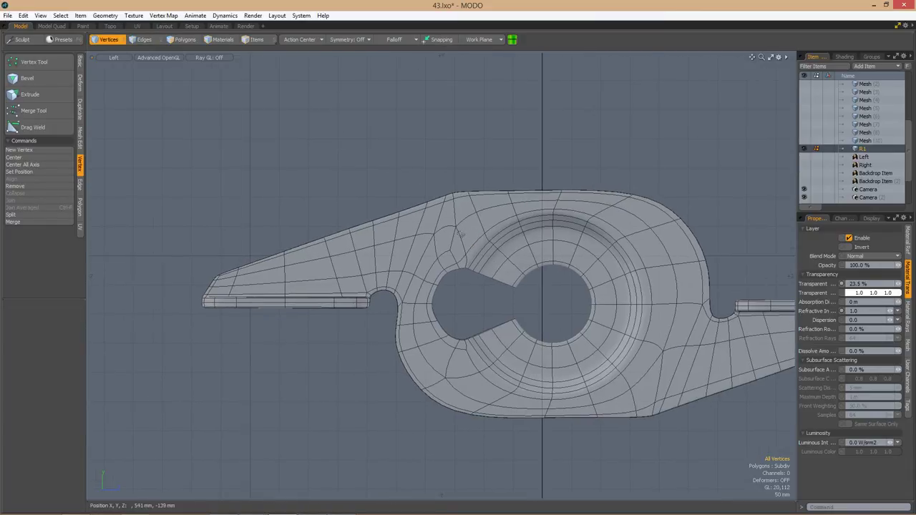
key(Tab)
Select the recess polygons along the slot's lower straight edge and cut them with a single Loop Slice near the rim.
scroll(514, 213, up, 5)
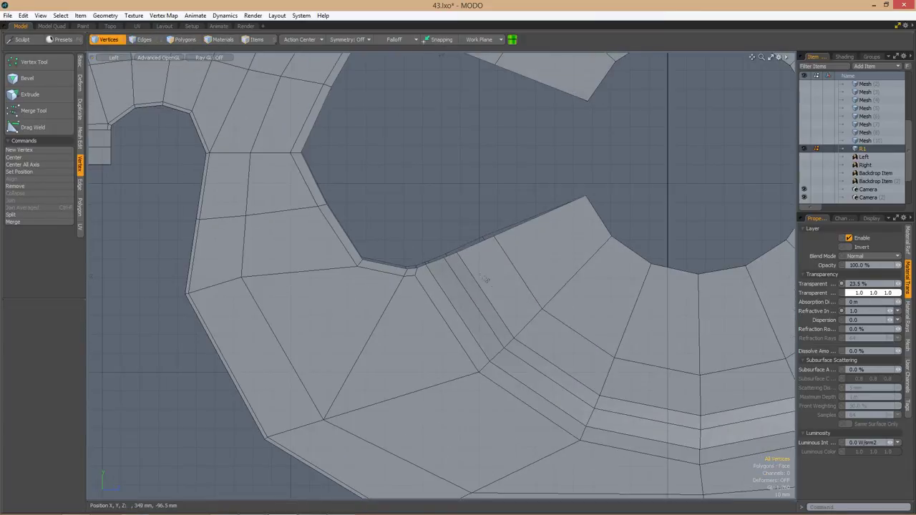
alt+drag(514, 213, 449, 322)
scroll(350, 360, up, 4)
key(alt+c)
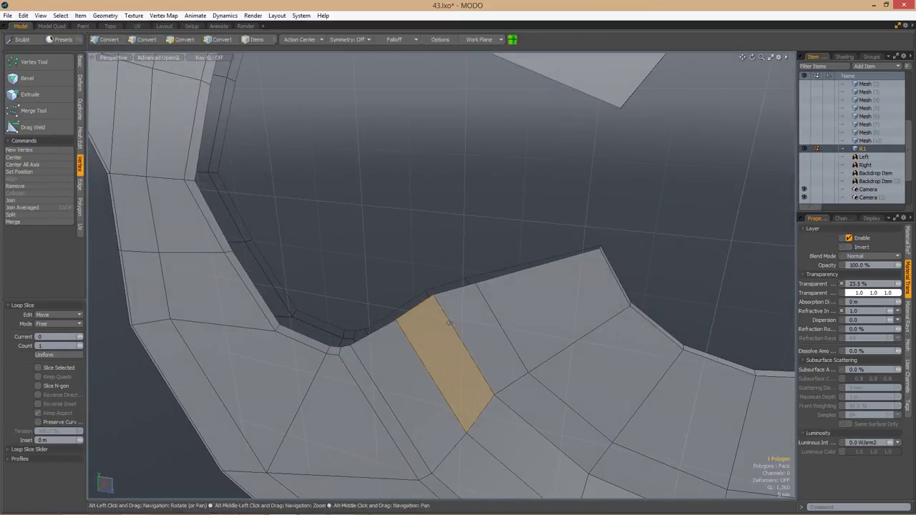
alt+drag(387, 326, 408, 325)
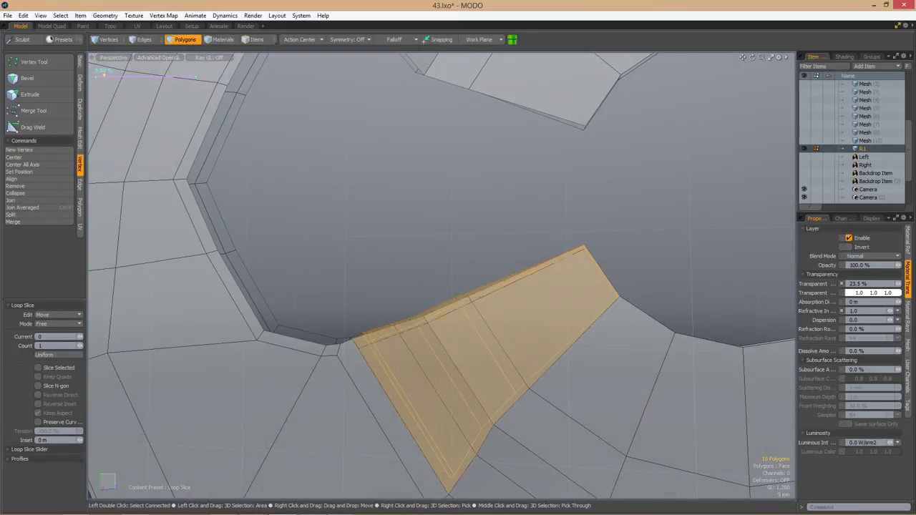
Select the recess polygons along the slot's upper straight edge and cut them with a Loop Slice near the rim.
key(1)
key(alt+c)
alt+drag(365, 359, 516, 325)
key(alt+c)
scroll(517, 344, down, 6)
scroll(484, 250, up, 6)
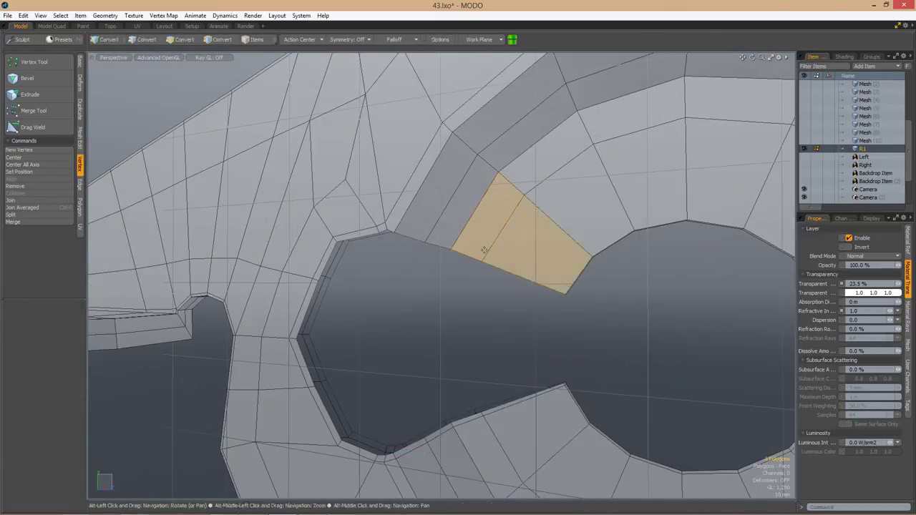
alt+drag(372, 276, 494, 315)
key(1)
key(alt+c)
Use Edge Slice to cut a new edge line along the plate body's lower border and up its far side, at about 26 to 36 %.
key(2)
scroll(504, 279, down, 4)
key(alt+c)
scroll(453, 315, up, 2)
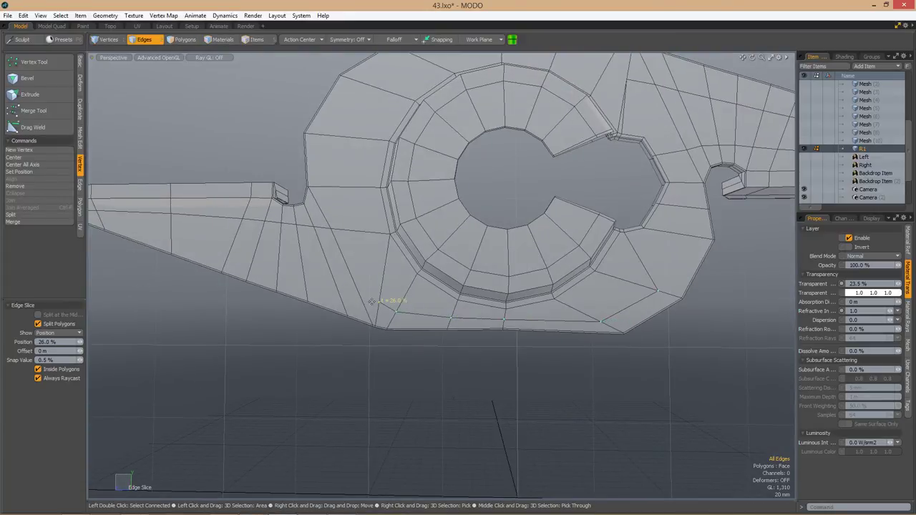
alt+drag(371, 301, 487, 292)
alt+drag(493, 241, 456, 248)
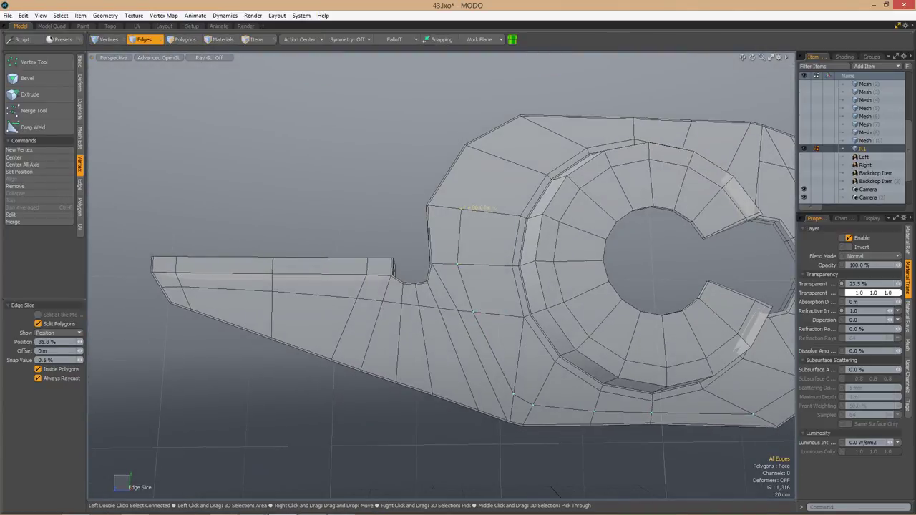
alt+drag(475, 208, 513, 196)
Continue the Edge Slice line along the plate's upper border and down the neck beside the slot at about 35 %, undoing misplaced cuts.
key(1)
click(511, 235)
key(alt+c)
alt+drag(585, 294, 548, 220)
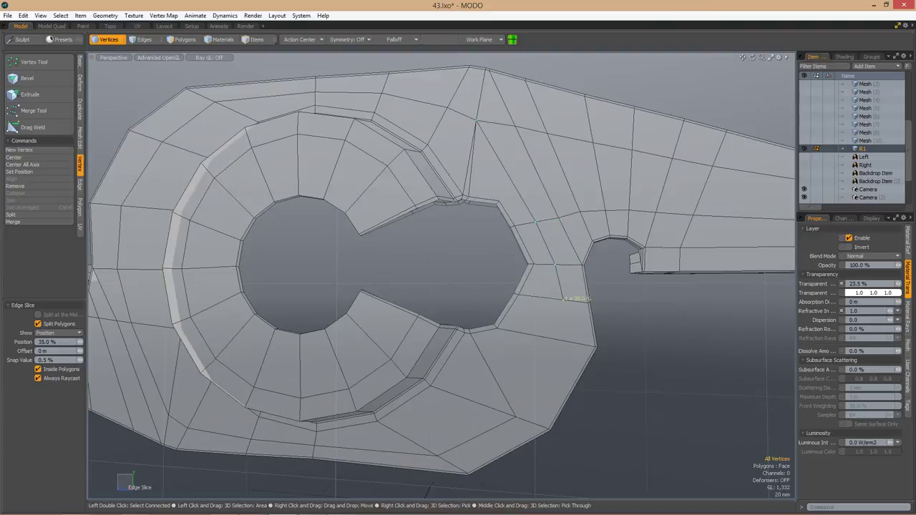
alt+drag(565, 299, 542, 282)
key(ctrl+z)
alt+drag(476, 362, 504, 273)
key(ctrl+z)
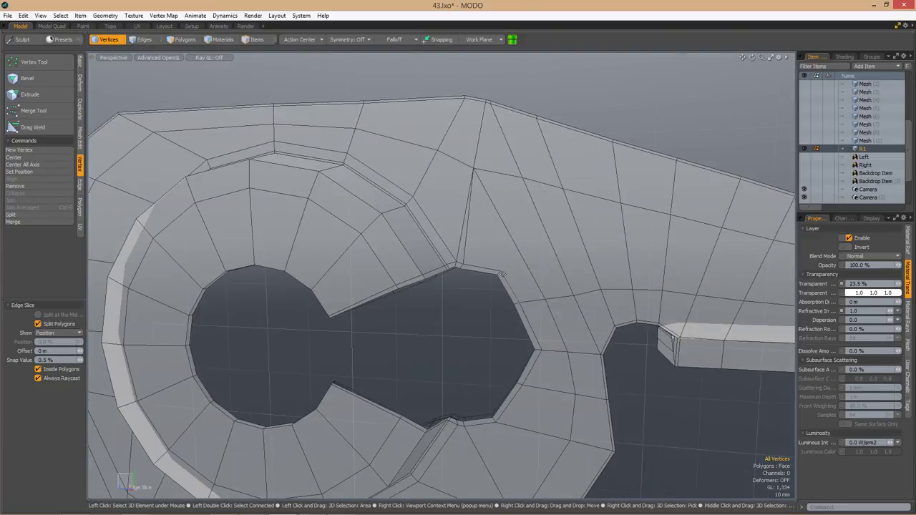
Rework the topology above the slot's upper corner with Edge Slice cuts at about 64 % and 69 % linking it to the new edge line.
scroll(512, 238, down, 5)
alt+drag(513, 238, 466, 248)
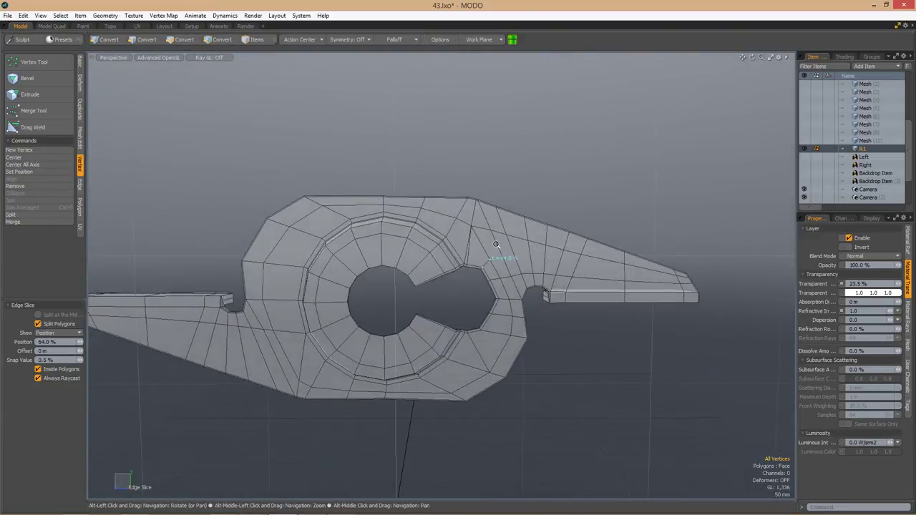
scroll(461, 266, up, 3)
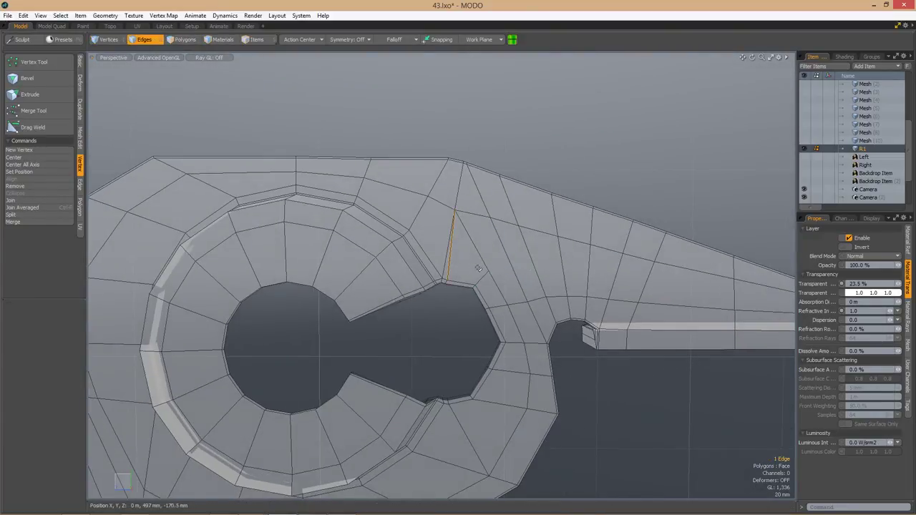
key(alt+c)
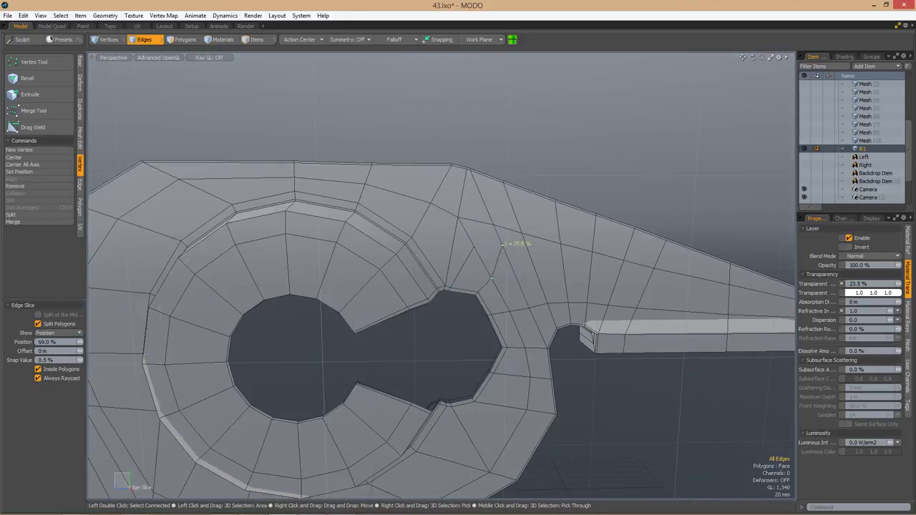
click(491, 278)
Reposition the new junction vertex above the slot in the Left view and preview the subdivided plate.
key(ctrl+2)
scroll(425, 253, up, 3)
key(1)
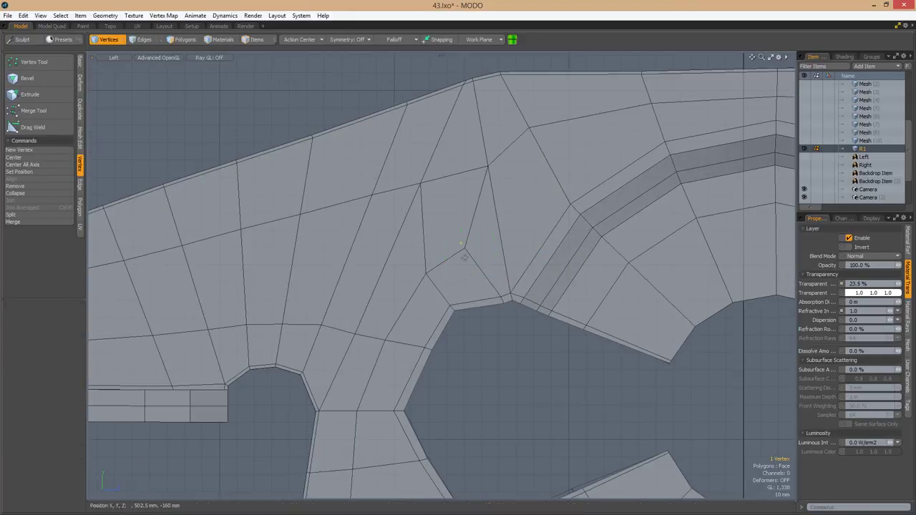
key(ctrl+1)
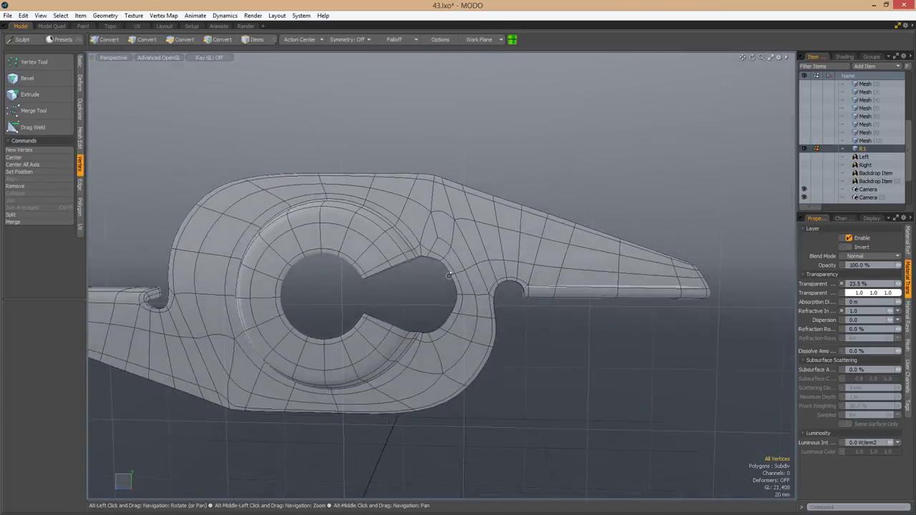
alt+drag(448, 276, 494, 272)
key(Tab)
Return to the Left view and show the reference photo behind the plate.
drag(473, 243, 426, 280)
scroll(430, 245, down, 5)
key(ctrl+space)
click(370, 276)
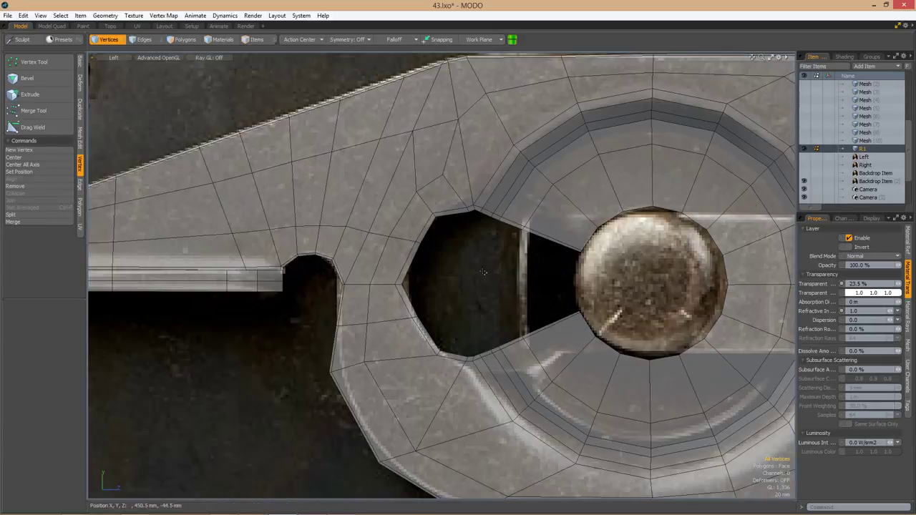
Move the vertices along the slot's rounded end to follow the photo's outline, checking the curve with subdivision on.
scroll(505, 356, up, 2)
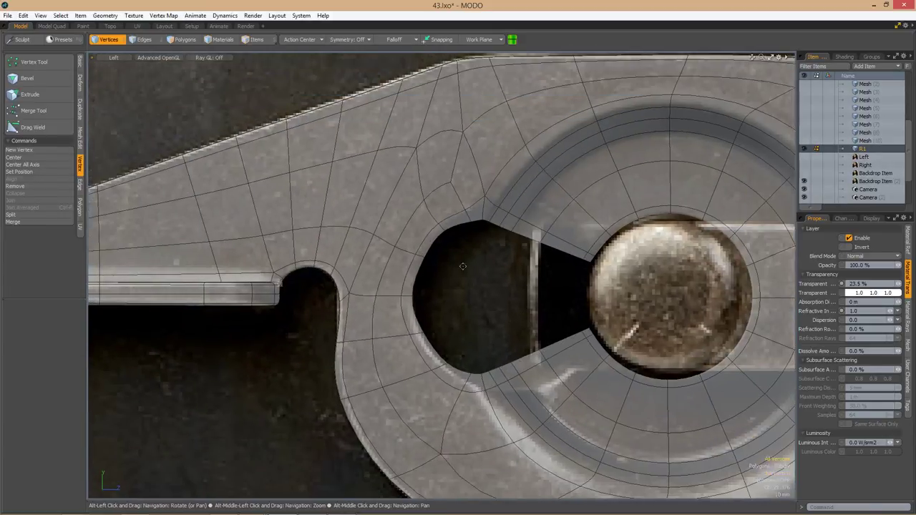
click(417, 256)
alt+shift+drag(395, 323, 396, 271)
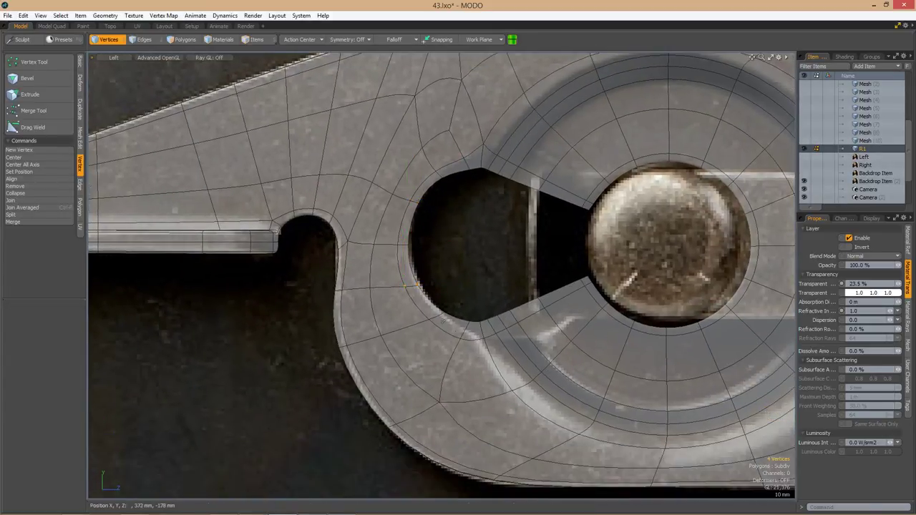
scroll(455, 312, down, 2)
alt+drag(455, 312, 457, 262)
key(Tab)
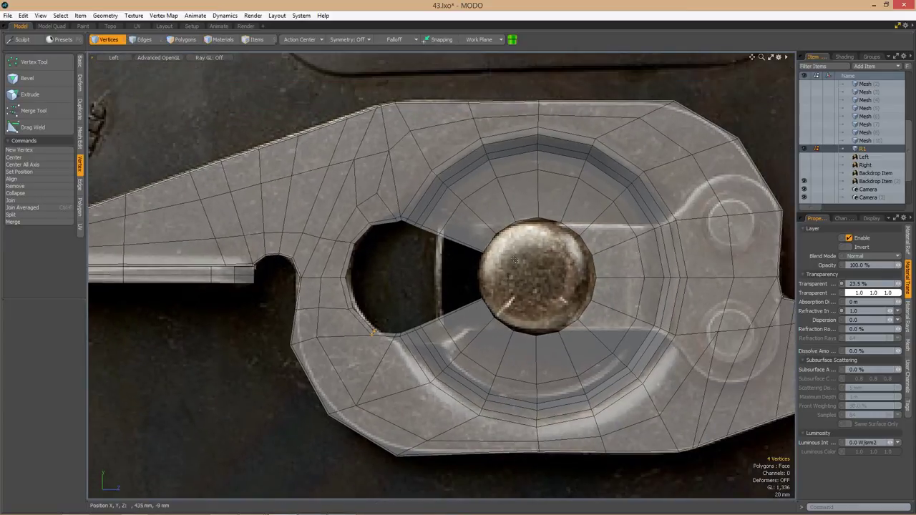
scroll(344, 304, up, 3)
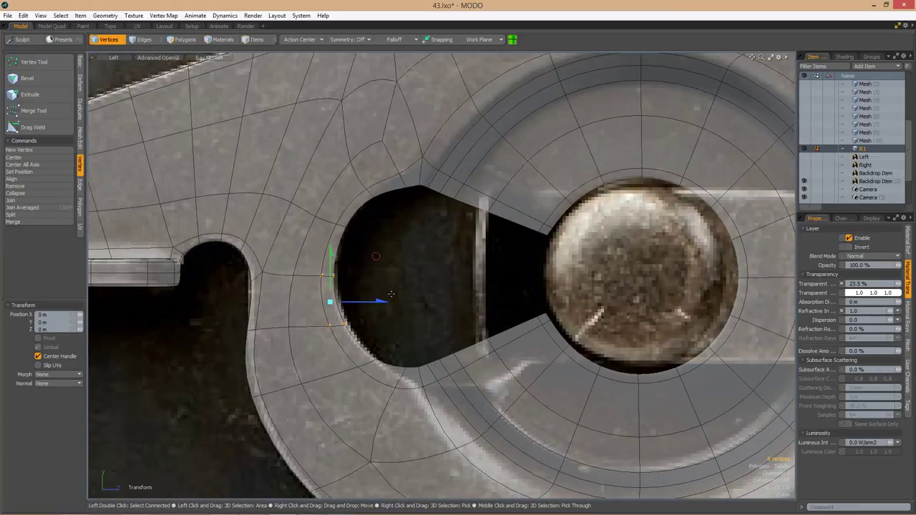
alt+drag(417, 253, 402, 236)
scroll(382, 276, down, 10)
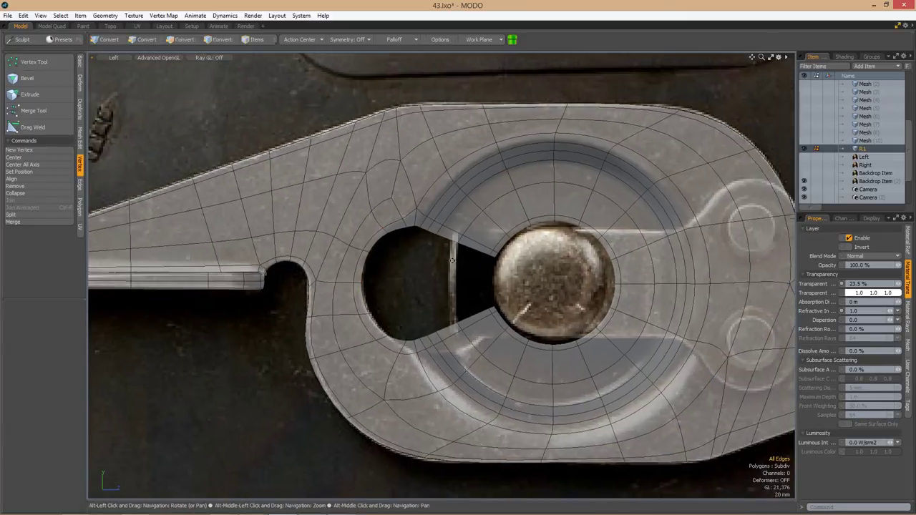
Move the vertices along the slot's lower straight edge, including the corner beside the central hole, toward the photo's opening.
key(2)
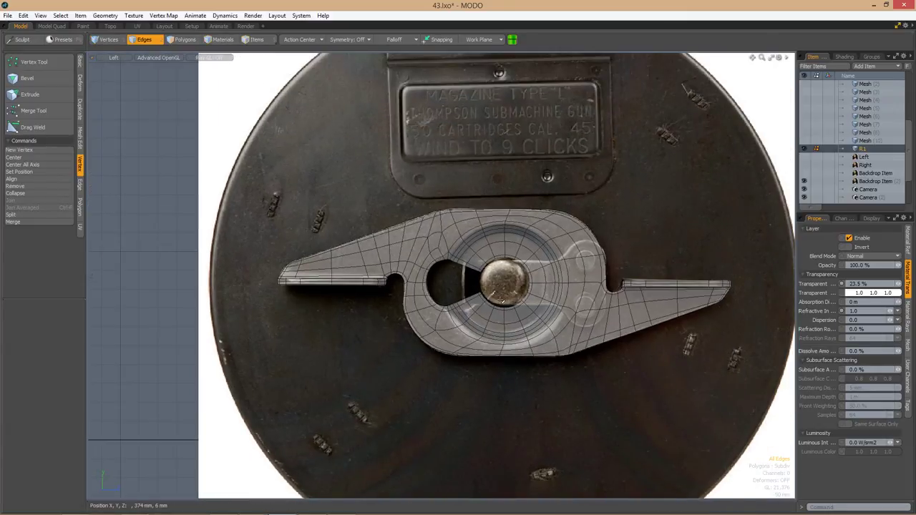
scroll(526, 290, up, 5)
scroll(526, 291, down, 3)
scroll(525, 290, up, 3)
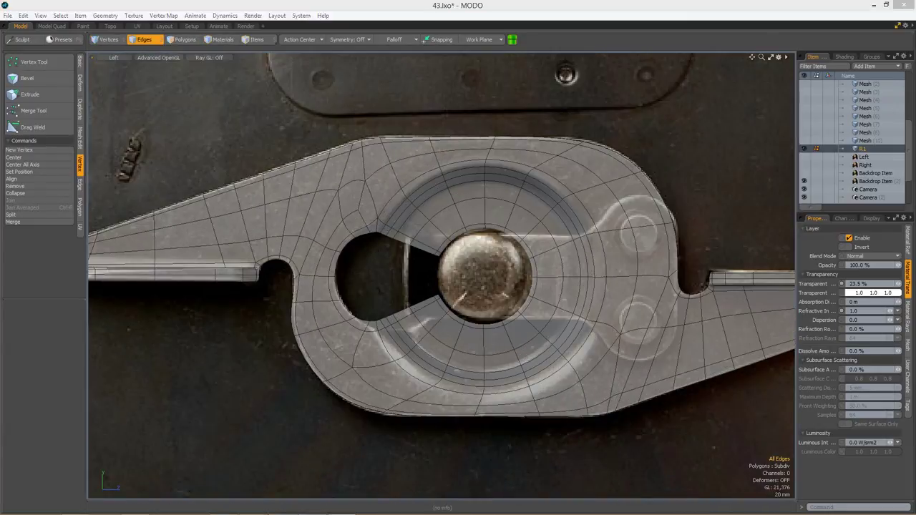
scroll(524, 284, up, 6)
key(1)
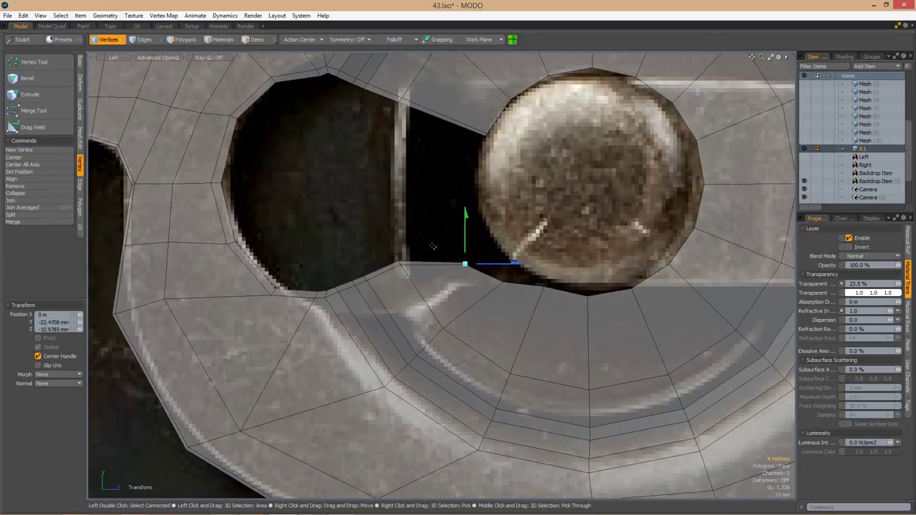
scroll(432, 246, up, 4)
drag(428, 238, 485, 287)
scroll(567, 216, up, 2)
key(2)
scroll(546, 256, down, 2)
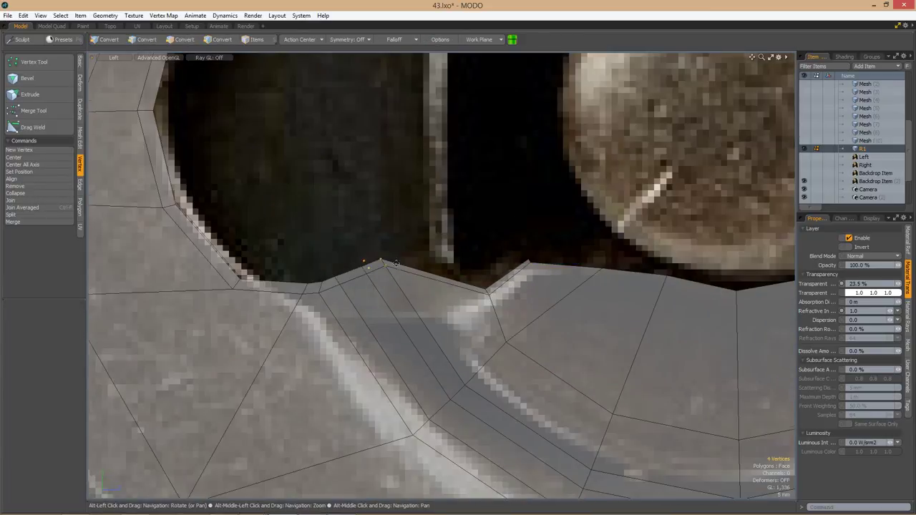
Select the support edge loop running around the slot and central hole rim and remove it.
alt+shift+drag(414, 293, 453, 282)
key(2)
scroll(486, 200, down, 4)
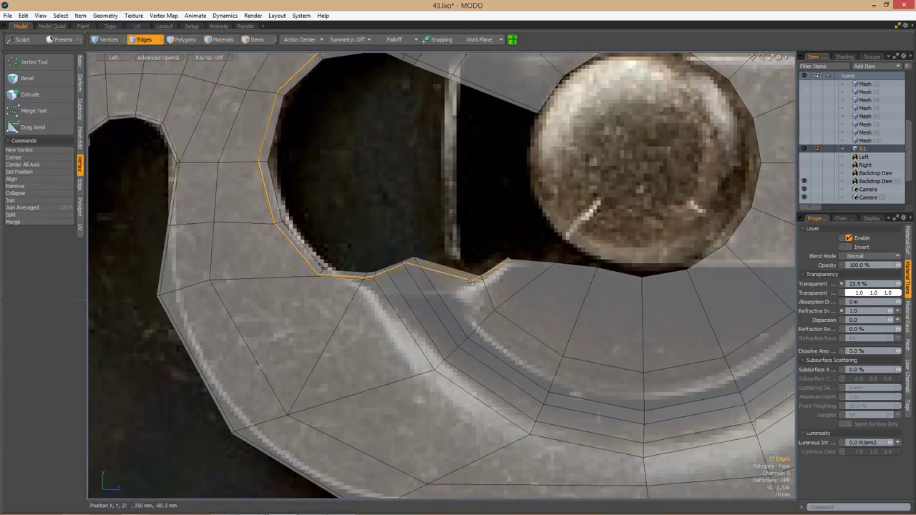
scroll(508, 225, up, 4)
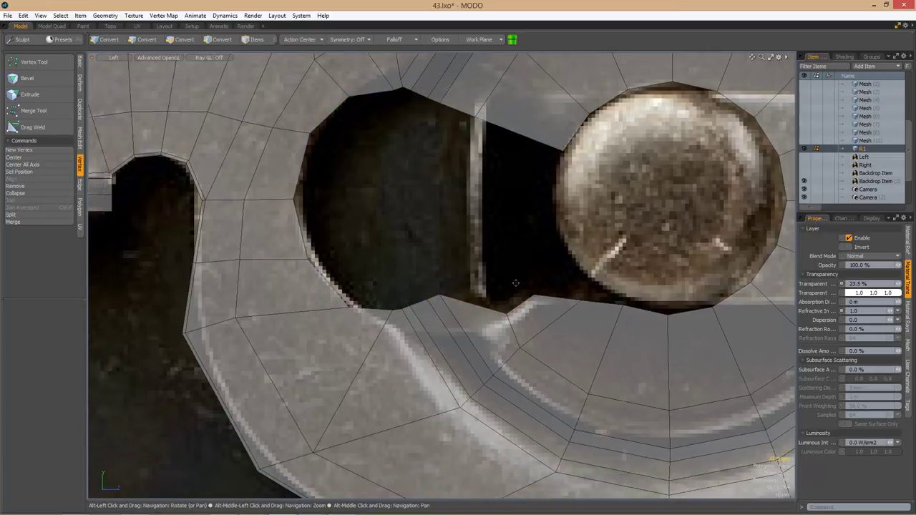
Move and slide the slot's lower rim vertices into a smooth arc that follows the photo.
key(1)
scroll(472, 285, up, 2)
drag(471, 284, 442, 281)
drag(471, 313, 386, 315)
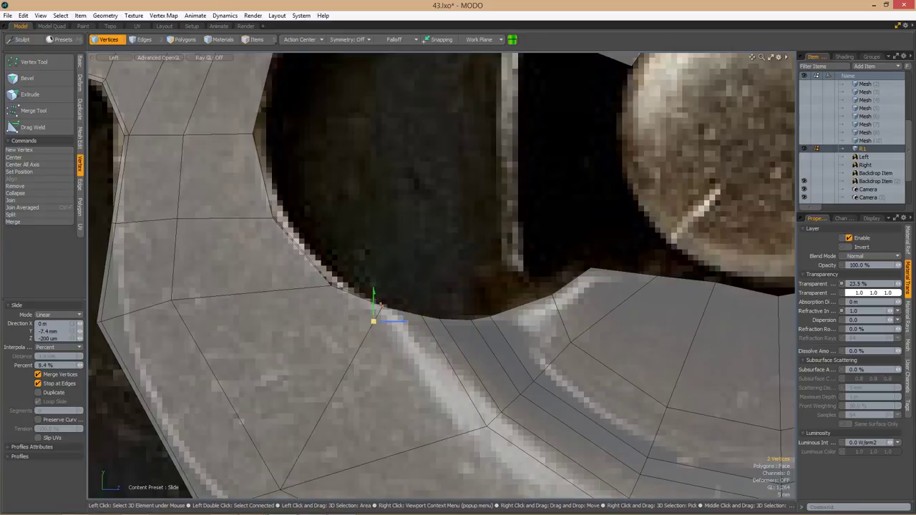
scroll(461, 305, up, 3)
scroll(487, 334, down, 2)
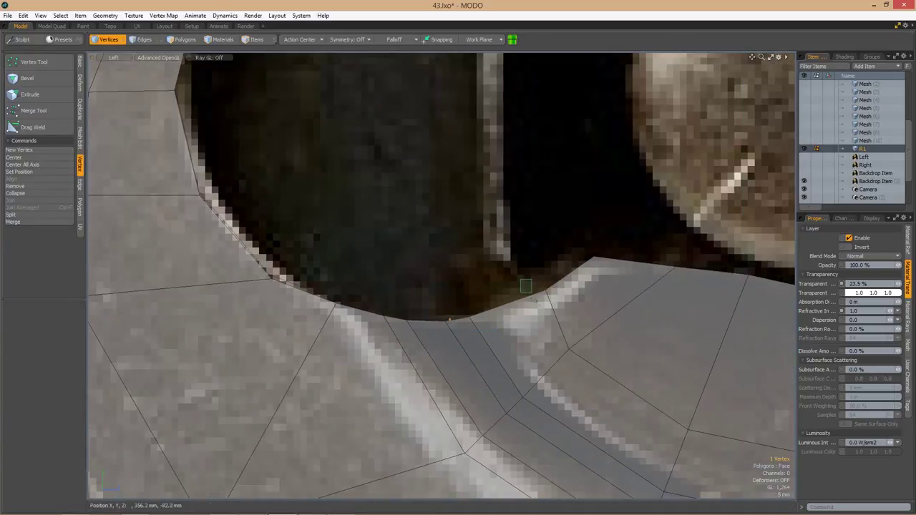
Raise the vertices of the slot's upper straight edge, moving the corner beside the central hole 14.5 mm in Y and -5.5 mm in Z.
scroll(583, 277, down, 3)
scroll(565, 286, up, 3)
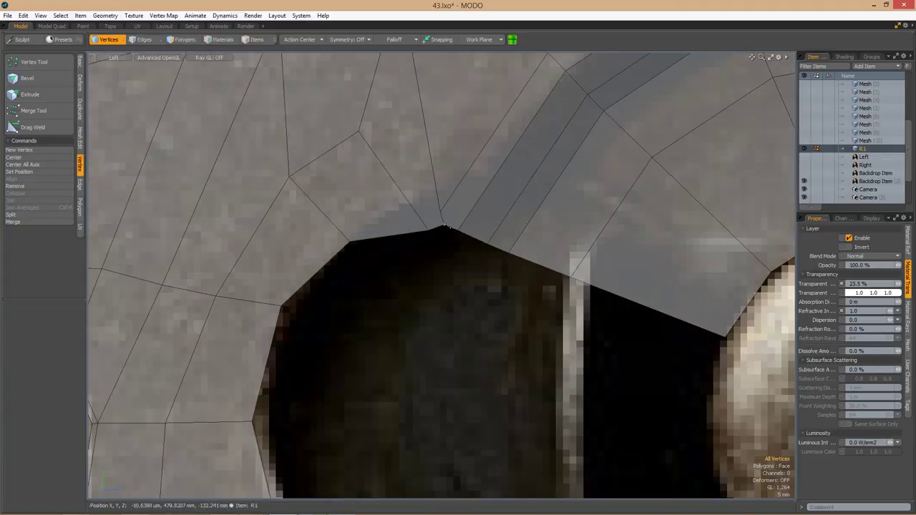
scroll(551, 290, down, 2)
click(542, 295)
scroll(568, 194, down, 3)
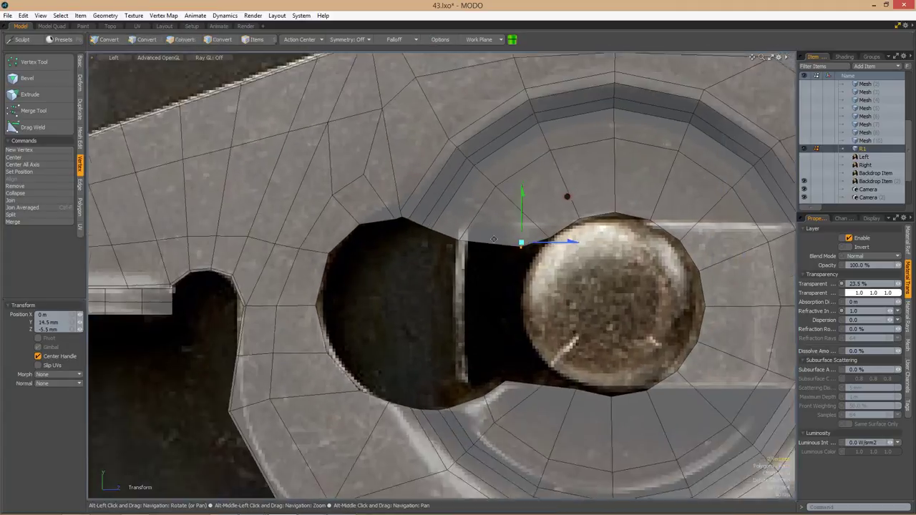
click(512, 272)
scroll(513, 272, up, 1)
alt+middle_drag(512, 272, 512, 260)
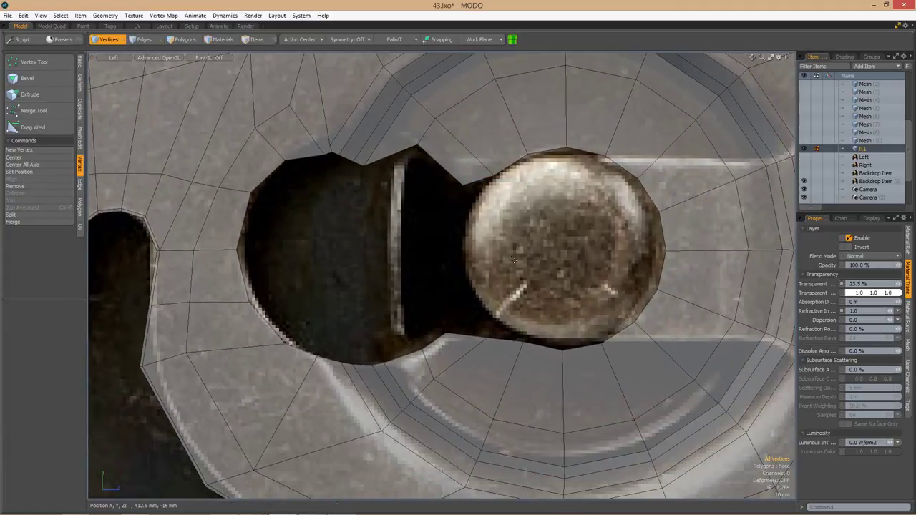
Adjust the slot's two inner corners beside the central hole, moving the upper one 14.5 mm in Y and -14 mm in Z.
scroll(496, 348, down, 3)
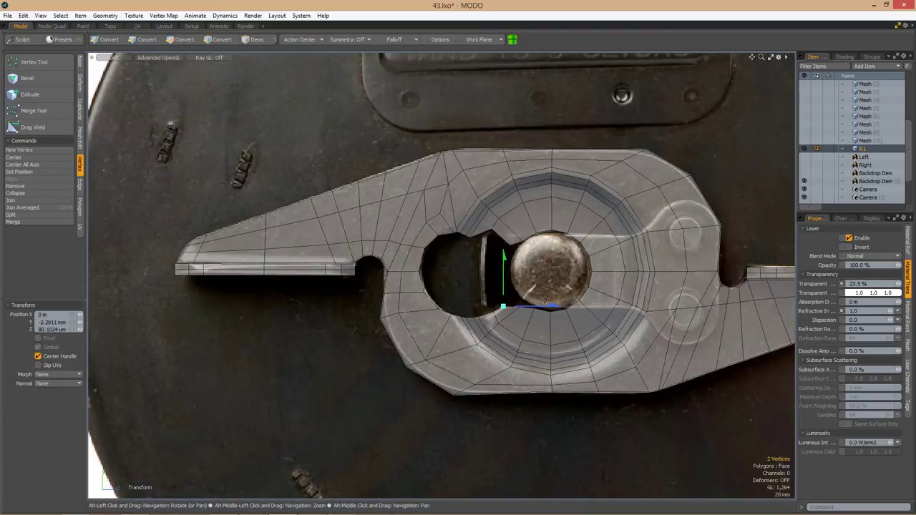
scroll(495, 349, up, 2)
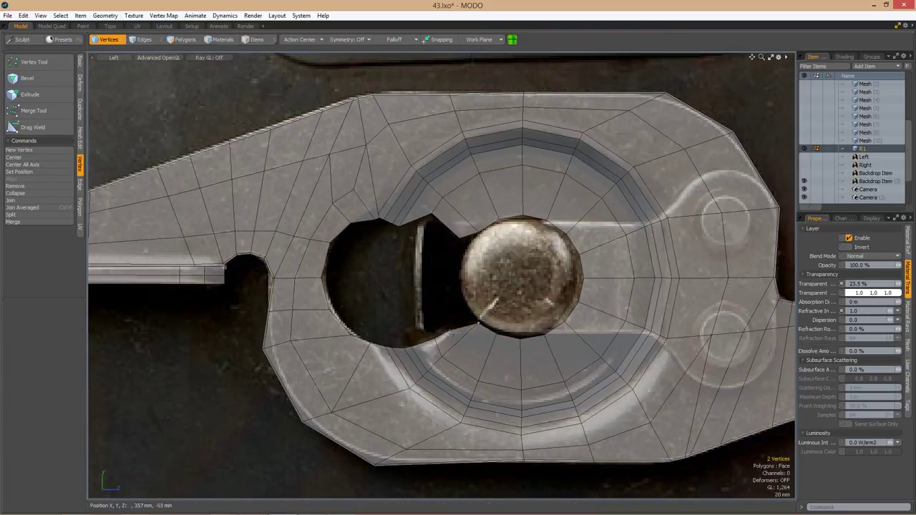
scroll(530, 286, up, 2)
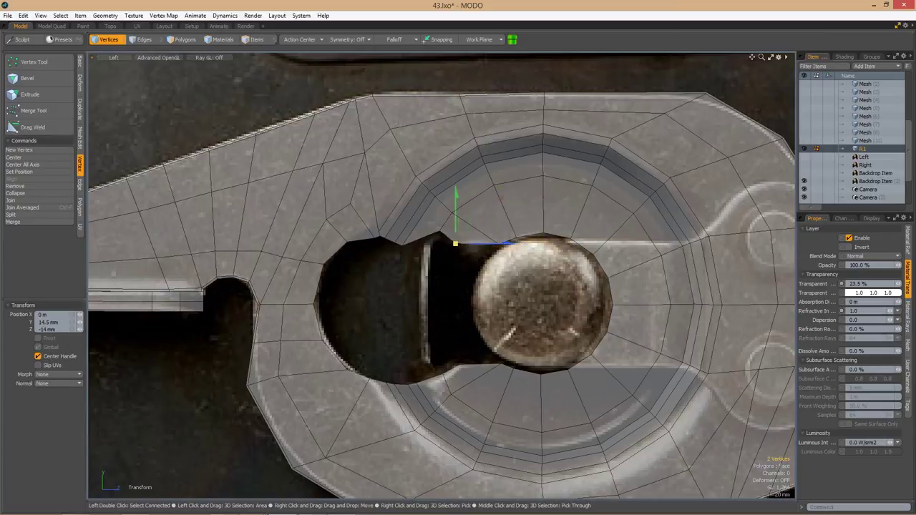
Move the slot's upper rim vertices onto the photo's round outline and preview the subdivided shape.
scroll(455, 247, up, 2)
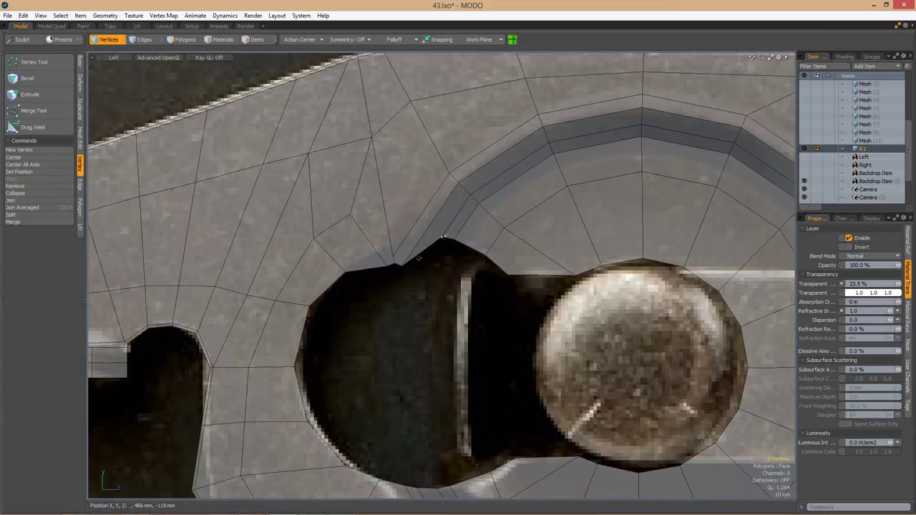
scroll(447, 254, down, 2)
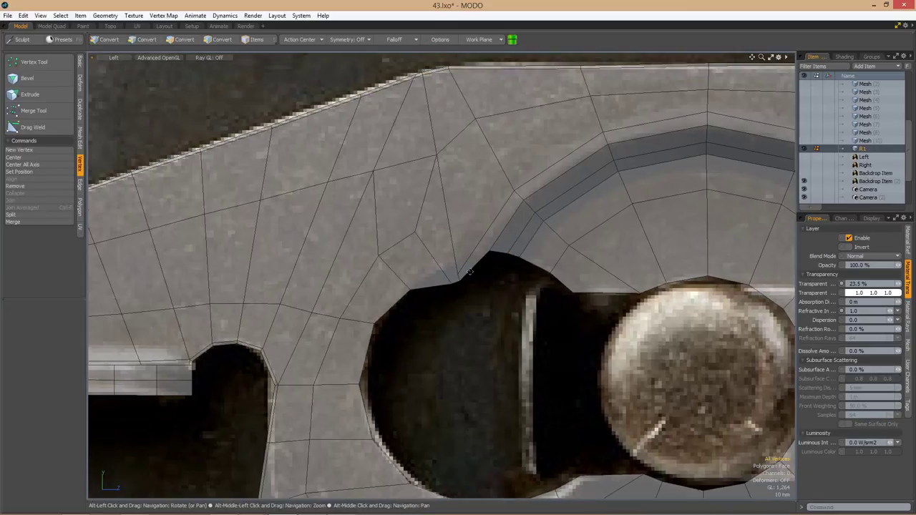
alt+shift+drag(482, 312, 439, 277)
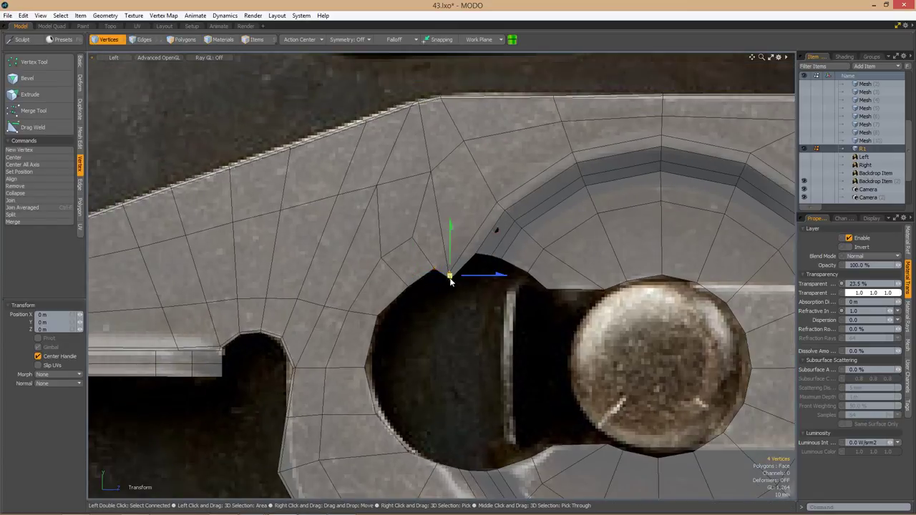
alt+shift+drag(357, 355, 407, 277)
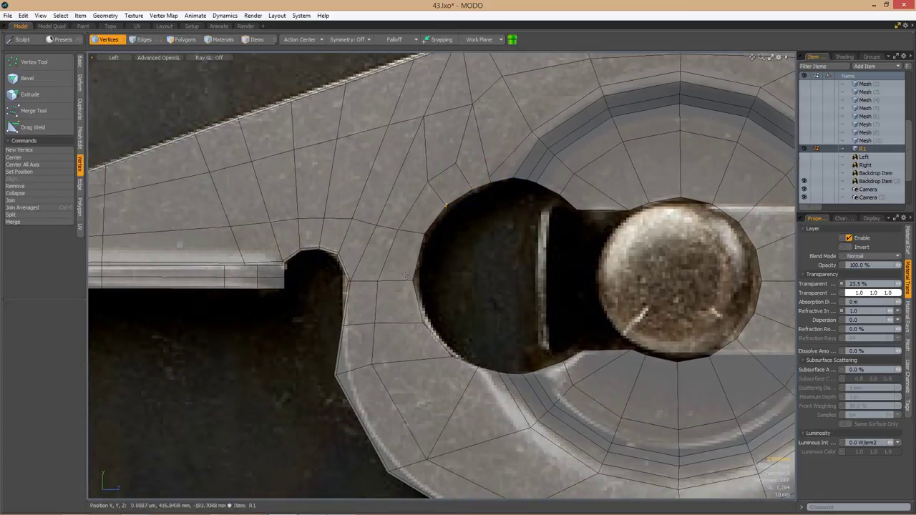
alt+shift+drag(453, 236, 496, 262)
click(446, 259)
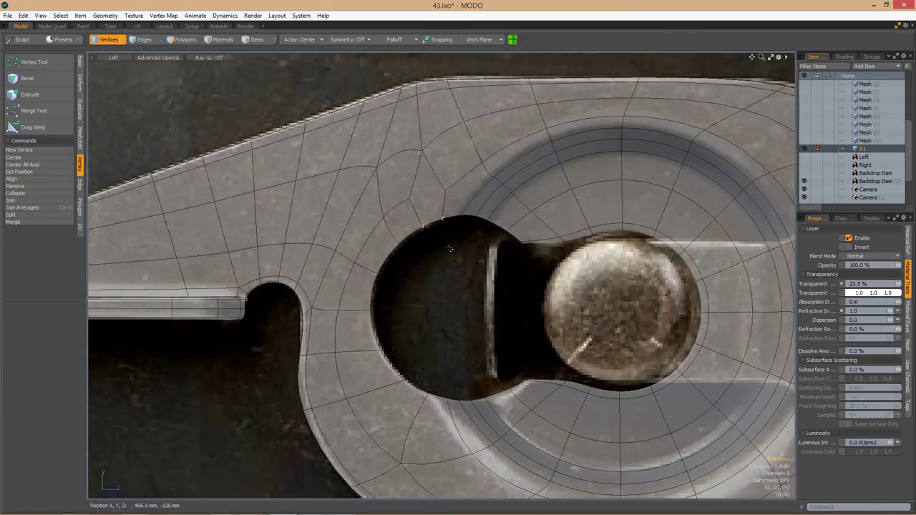
Move three of the slot's upper rim vertices -2 mm in Y and -500 µm in Z to follow the photo.
alt+scroll(484, 236, down, 1)
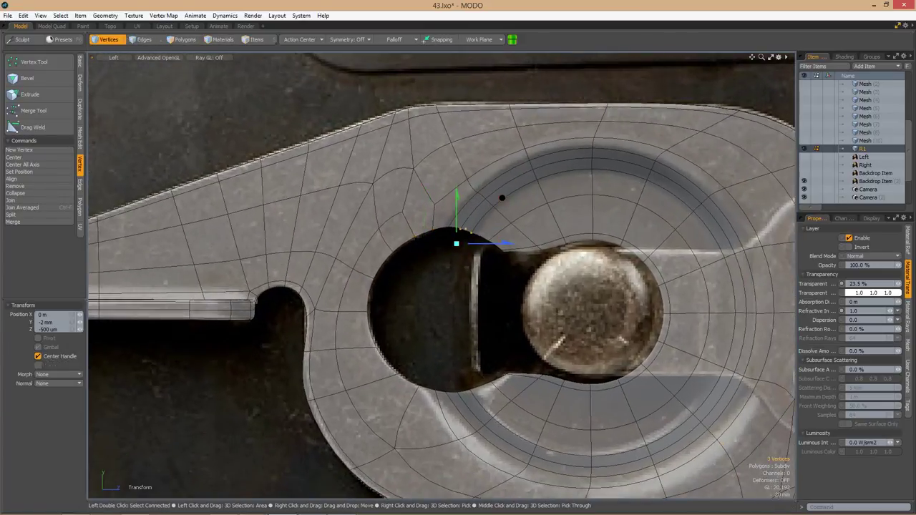
key(q)
scroll(456, 221, up, 3)
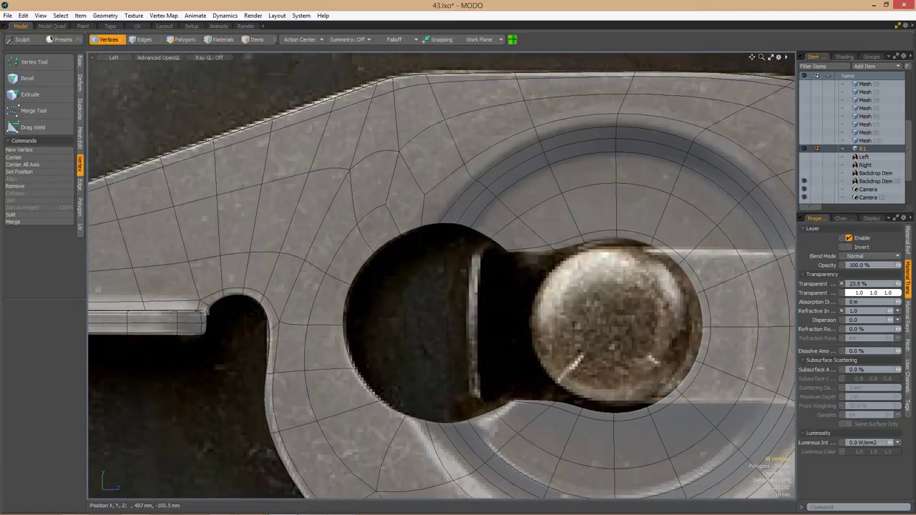
key(q)
Slide the rim vertices at the slot's lower inner corner 20.3% along their edges to match the photo.
scroll(481, 317, down, 5)
scroll(481, 317, up, 5)
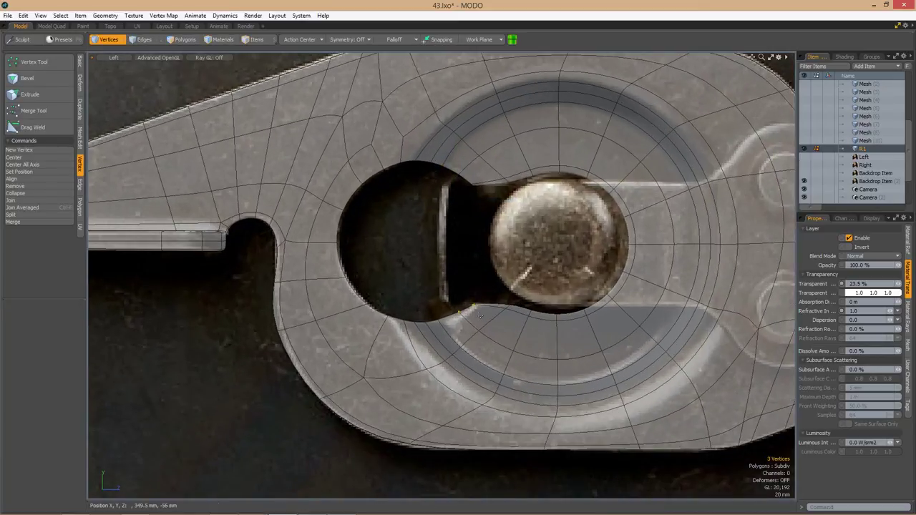
key(shift+s)
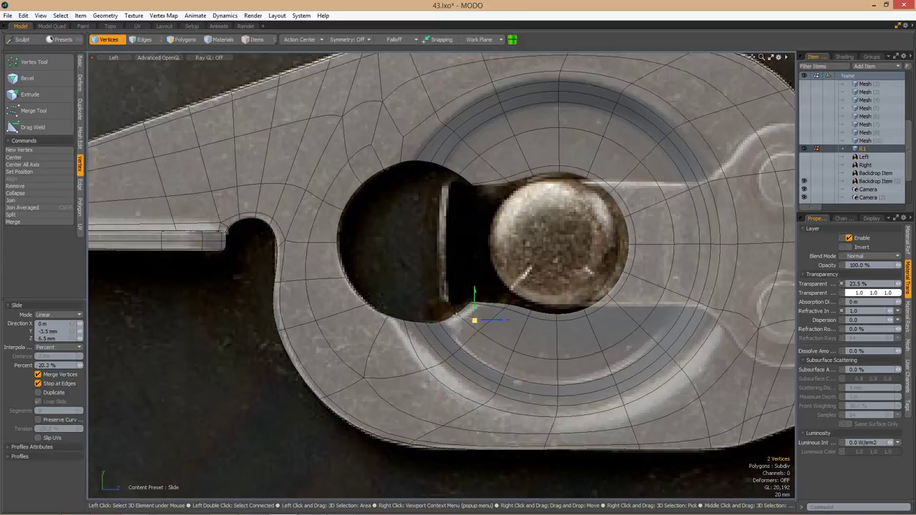
click(429, 326)
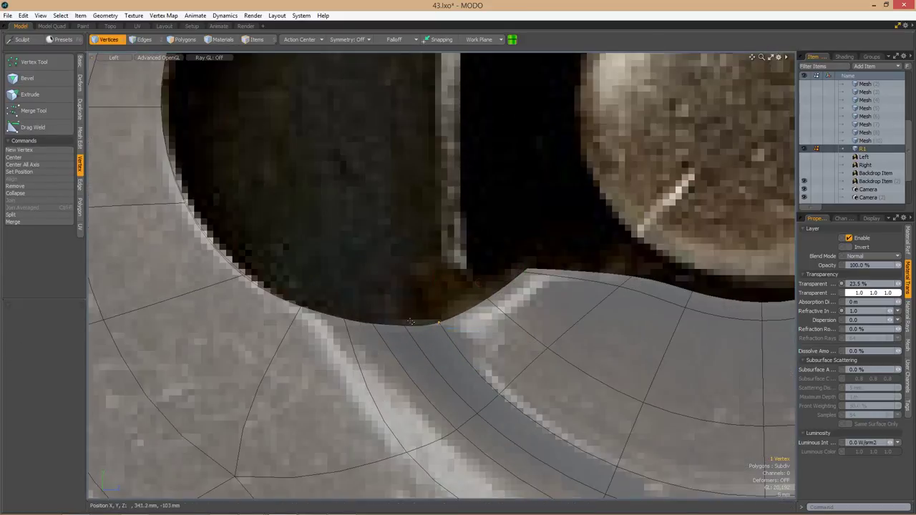
key(a)
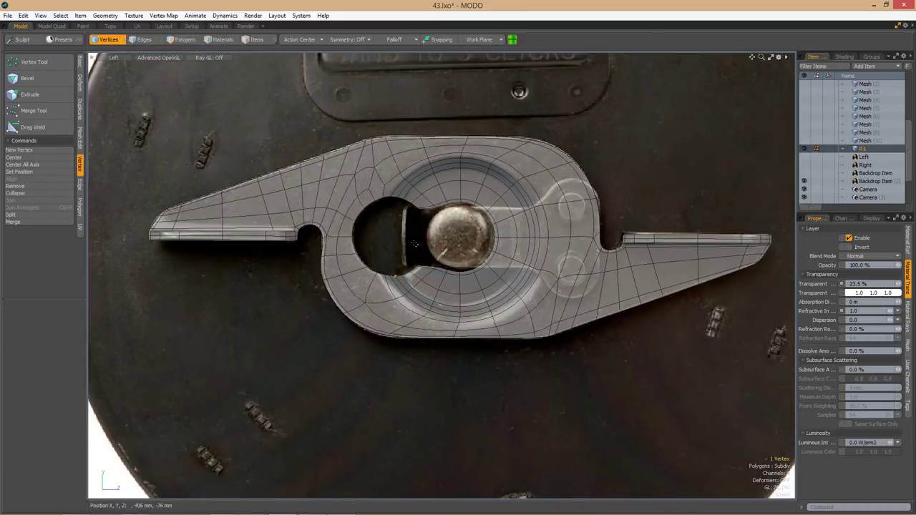
Hide the backdrop photo and show the unsubdivided plate in perspective, close up on the slot's rim.
alt+drag(510, 272, 458, 301)
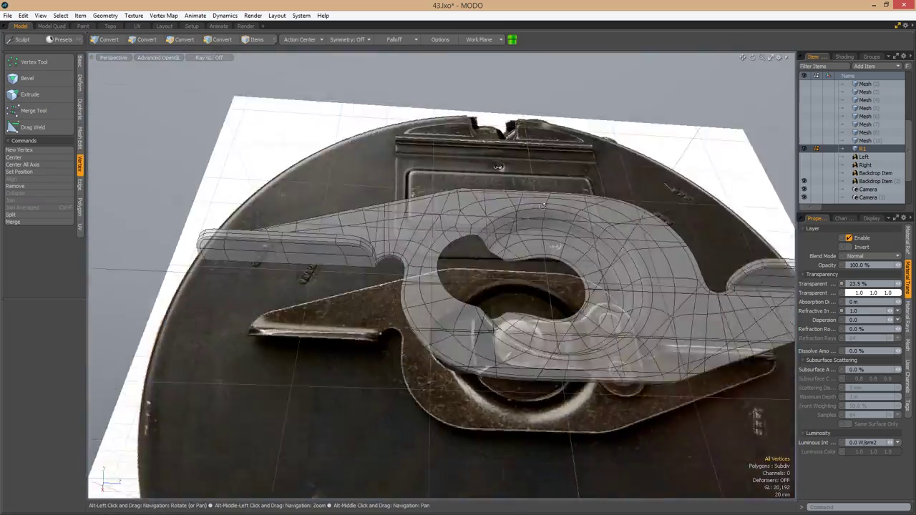
alt+drag(542, 207, 511, 293)
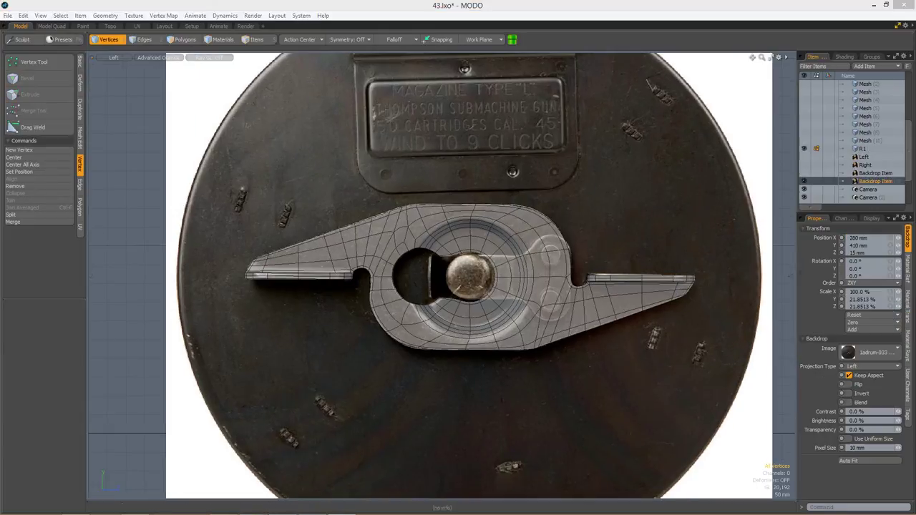
scroll(476, 286, up, 3)
alt+drag(476, 287, 544, 236)
click(813, 181)
alt+drag(527, 277, 347, 315)
Bridge the slot's front and back rim edges to build its inner wall.
key(2)
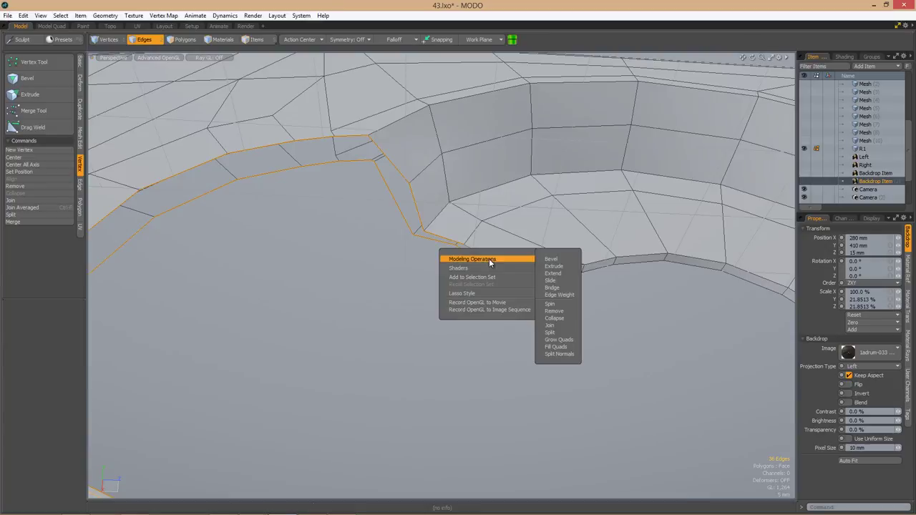
alt+drag(489, 263, 553, 255)
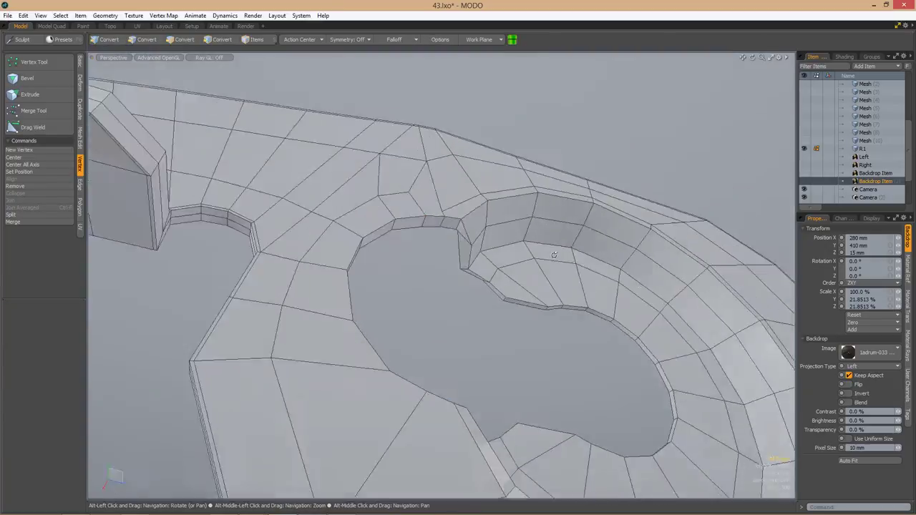
alt+drag(473, 219, 437, 466)
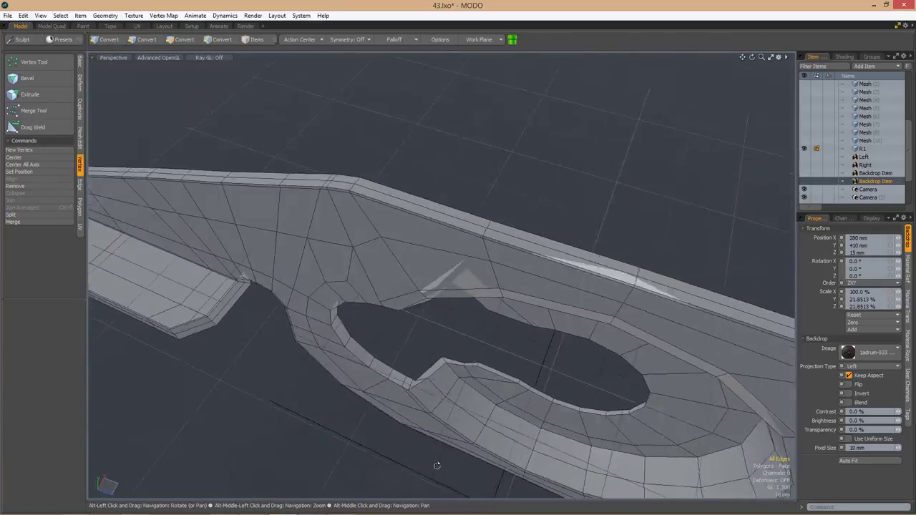
Replace the recess wall's edge loop with a new loop slice and move that loop -3.5 mm in X.
alt+drag(433, 335, 426, 357)
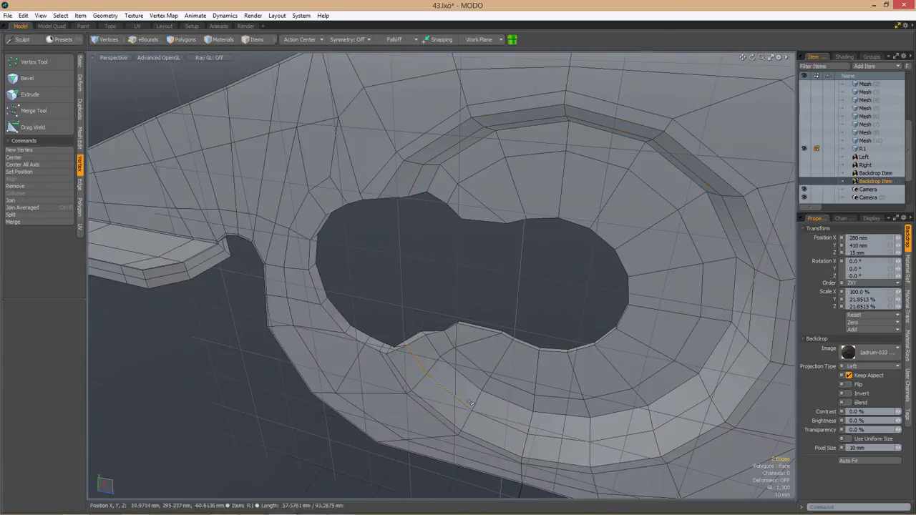
alt+drag(506, 425, 583, 156)
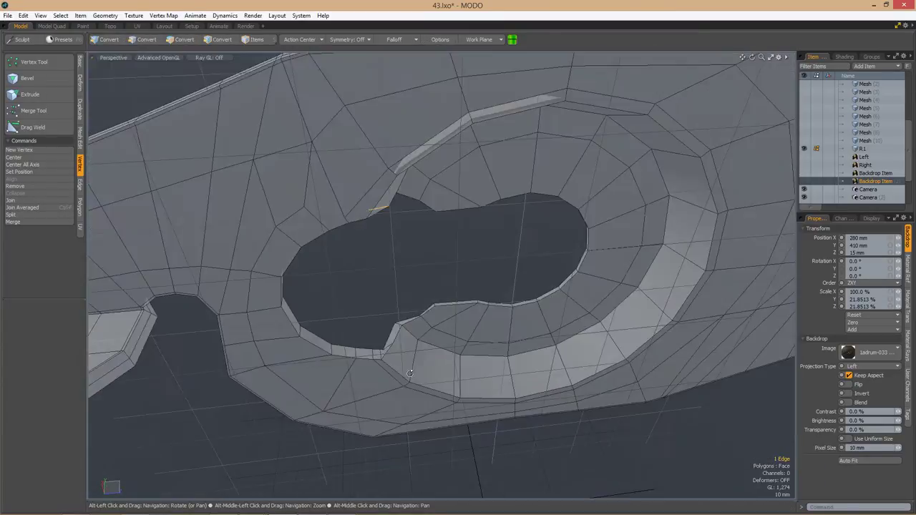
alt+drag(426, 315, 428, 350)
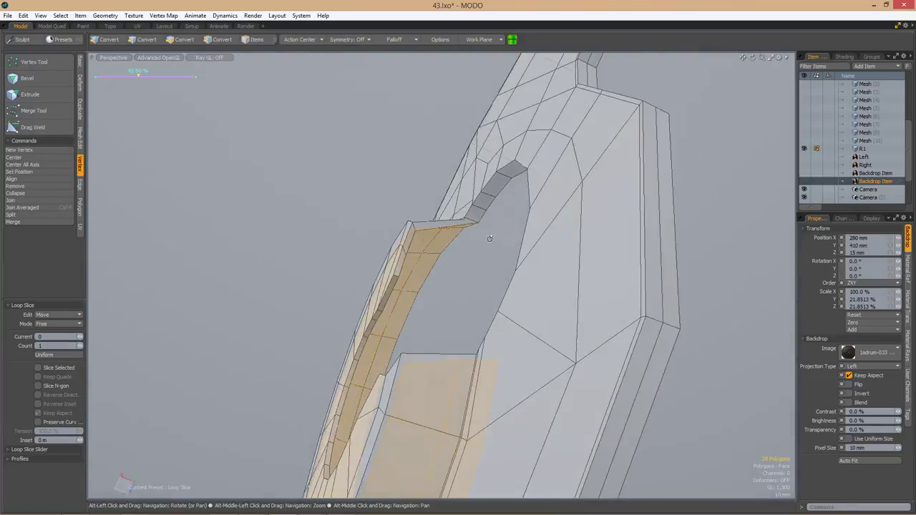
alt+drag(489, 238, 436, 372)
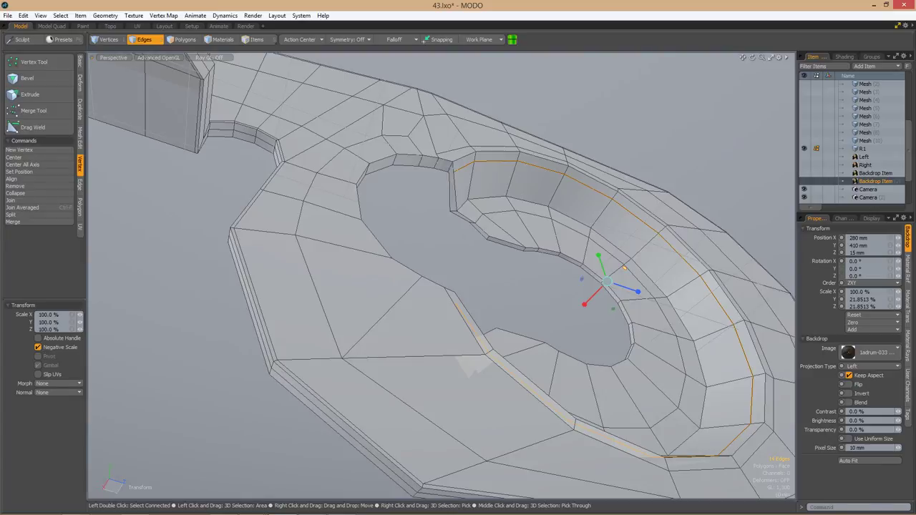
alt+drag(624, 268, 696, 192)
scroll(441, 275, up, 5)
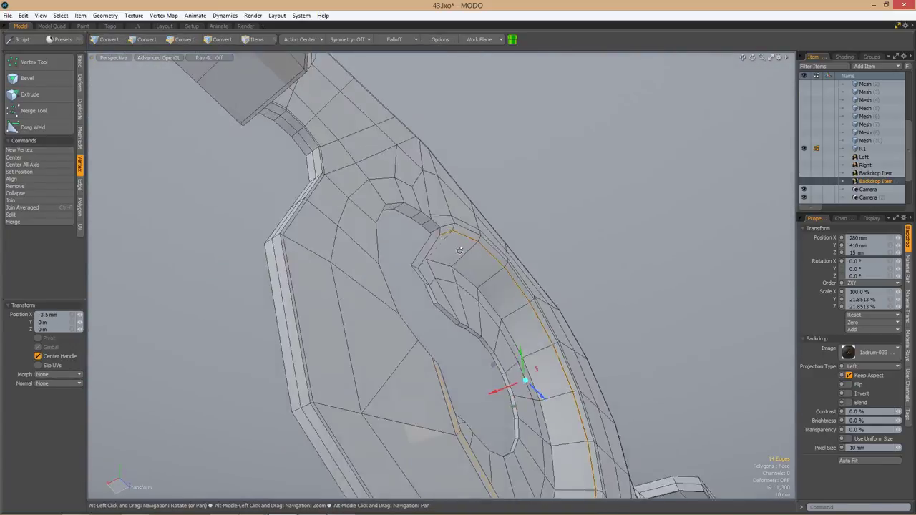
Edge-slice the recess wall's end beside the slot's corner and remove the edge loop around the middle of the recess floor.
key(alt+c)
alt+drag(448, 286, 410, 359)
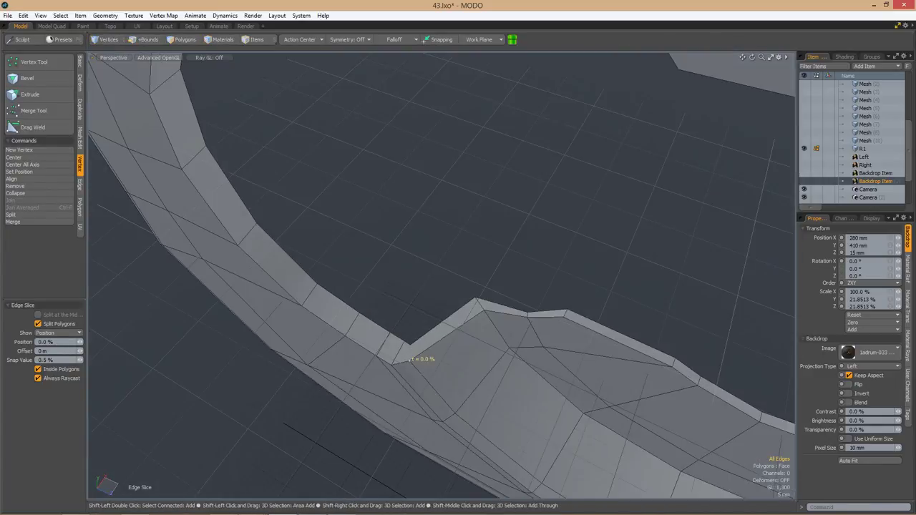
alt+drag(476, 358, 495, 345)
key(2)
double_click(493, 344)
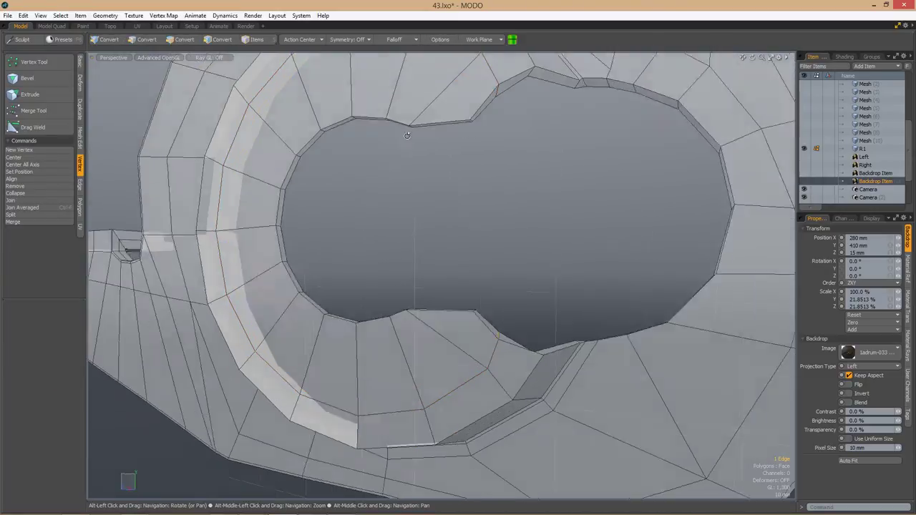
alt+drag(407, 135, 421, 186)
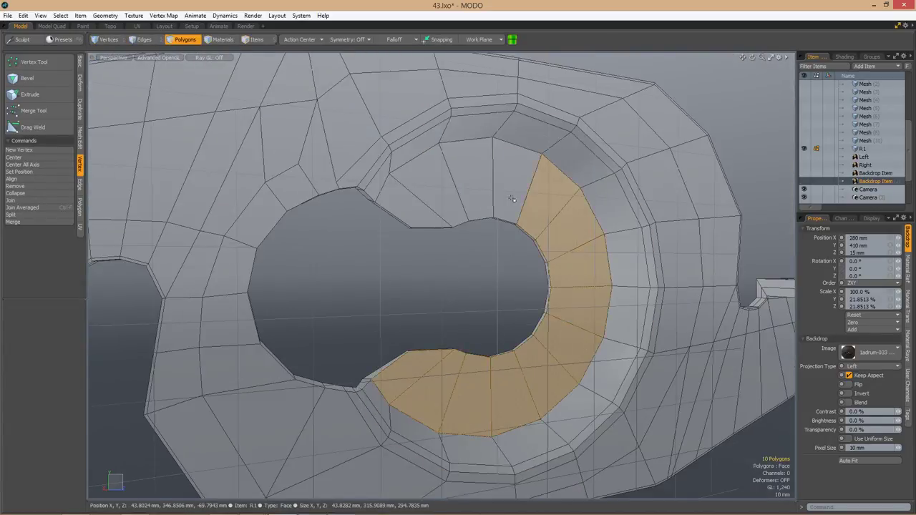
Loop-slice the faces of the recess floor around the slot at 38%.
alt+drag(512, 199, 484, 262)
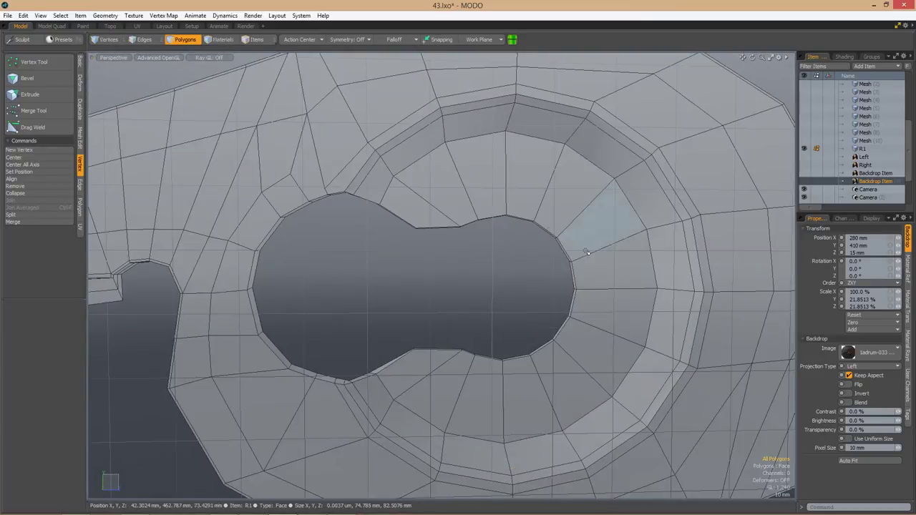
alt+drag(585, 355, 479, 279)
key(l)
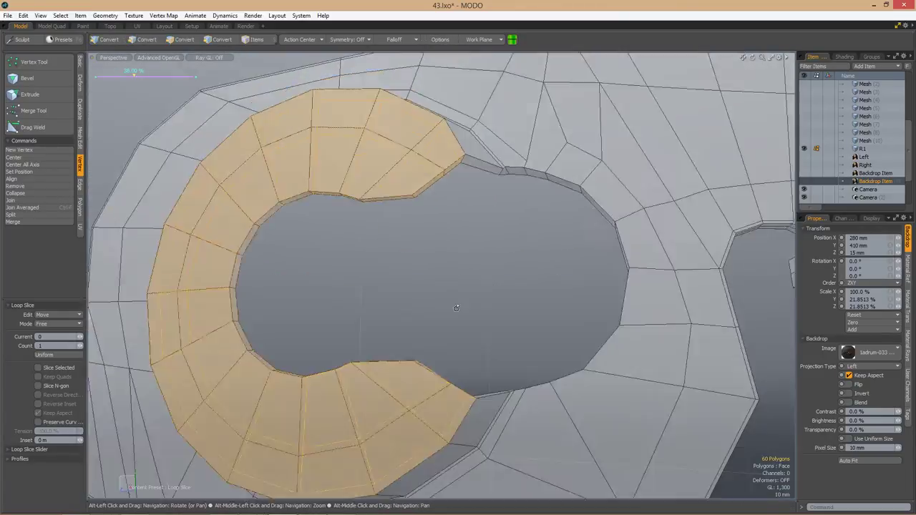
Adjust the single rim vertex at the slot's lower inner corner, next to the recess wall.
scroll(465, 297, up, 5)
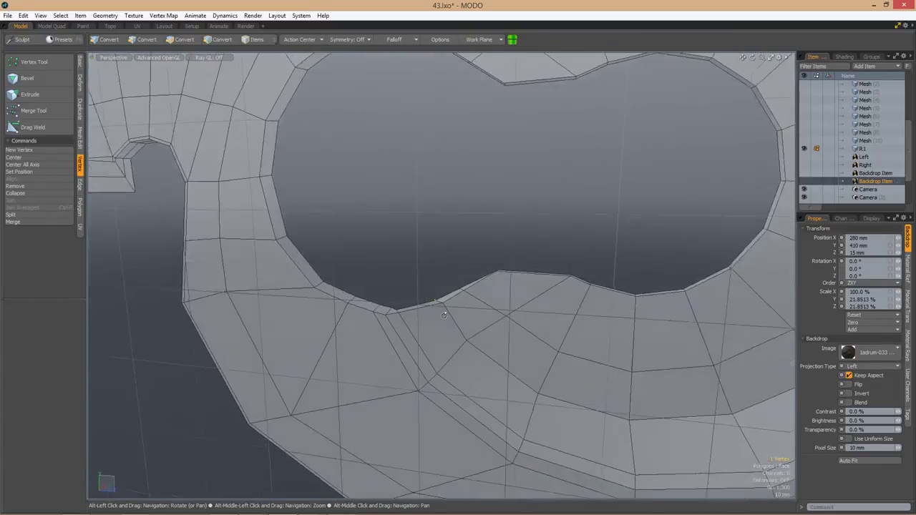
key(y)
click(430, 304)
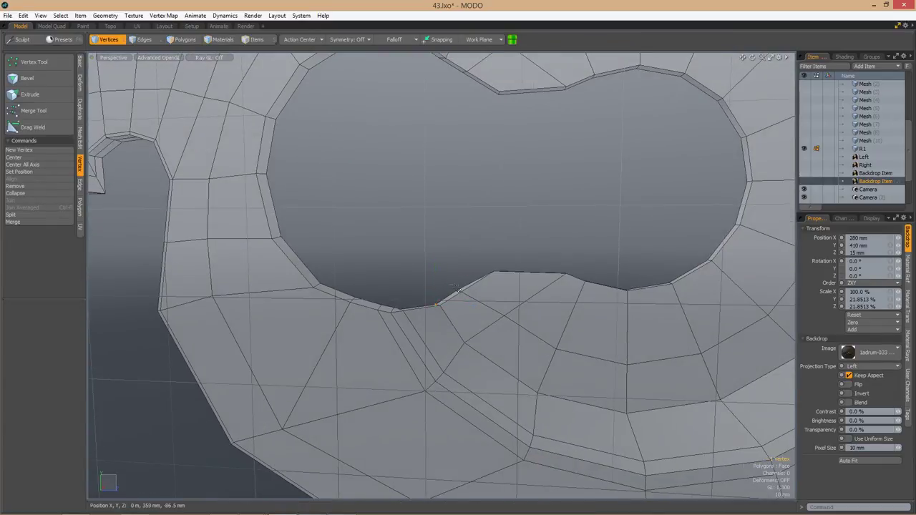
Loop-slice the strip of faces at the slot's upper inner corner, close to the rim.
alt+drag(465, 286, 601, 289)
scroll(658, 290, down, 4)
scroll(545, 288, up, 10)
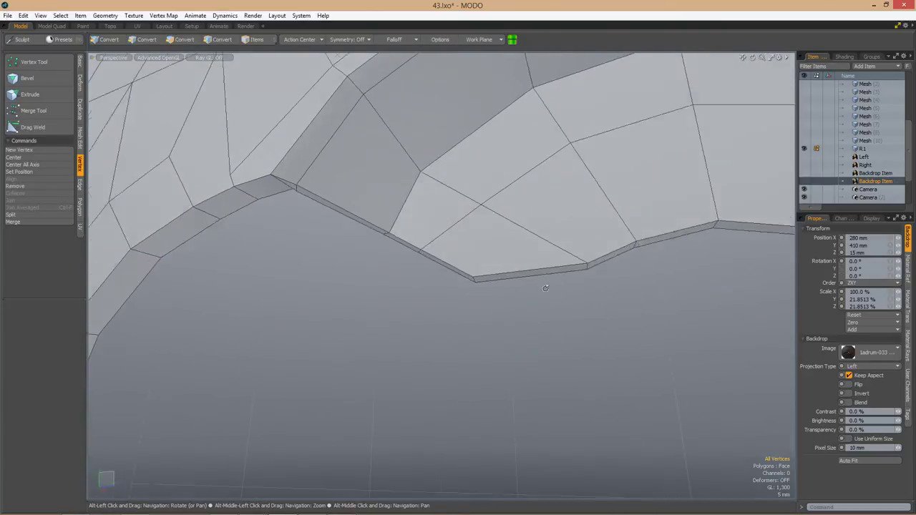
scroll(545, 288, down, 3)
key(3)
click(515, 243)
key(l)
key(alt+c)
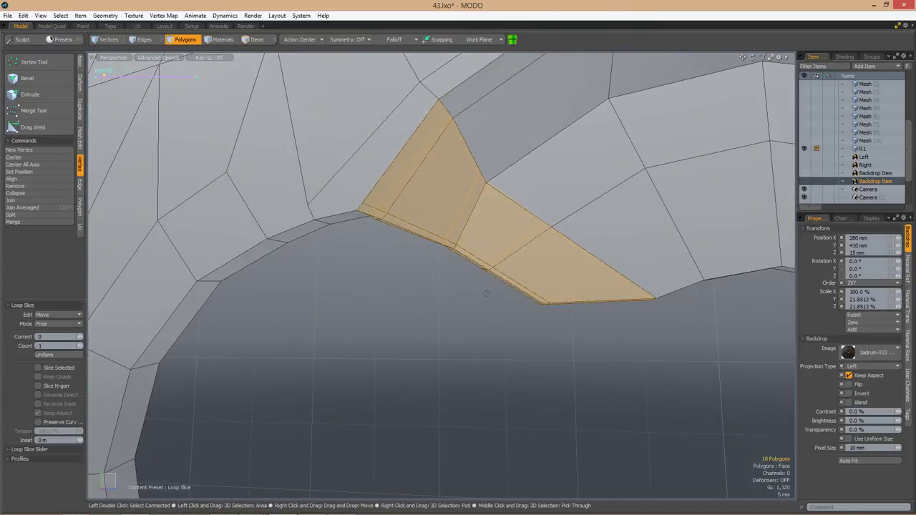
Loop-slice the faces along the slot's rim from the lower inner corner around its round end.
alt+drag(486, 293, 510, 267)
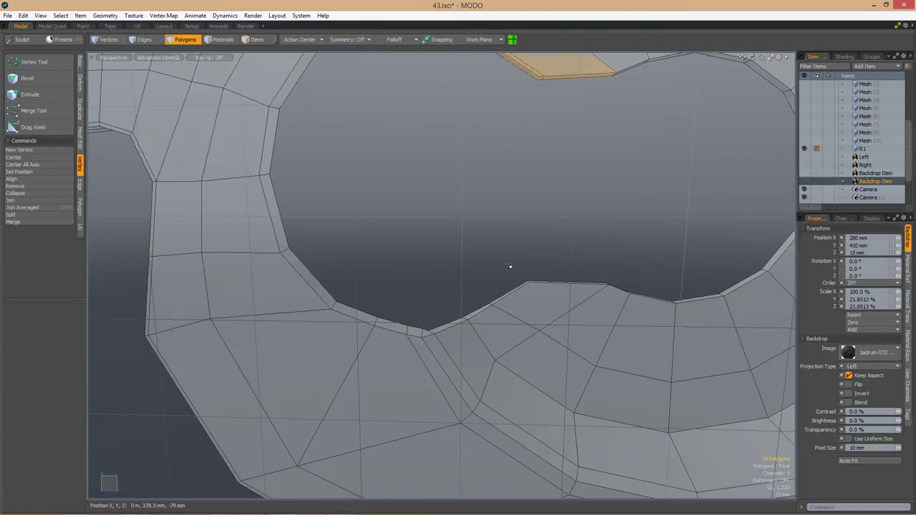
key(l)
key(alt+c)
alt+drag(502, 324, 558, 315)
scroll(558, 315, up, 8)
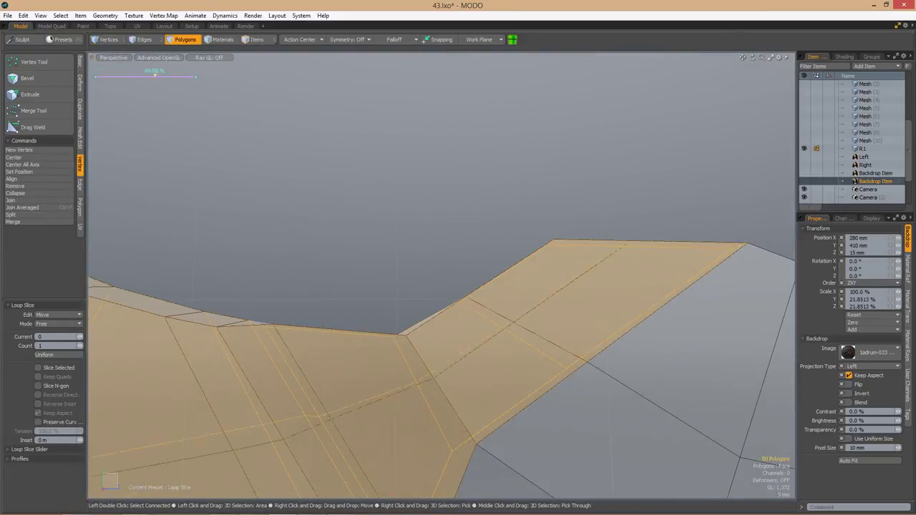
Set the action center to Element and move the new vertices along the slot's lower rim, using 1.5 mm in Y.
scroll(617, 315, down, 8)
alt+drag(617, 315, 504, 301)
key(1)
key(q)
click(301, 39)
click(301, 82)
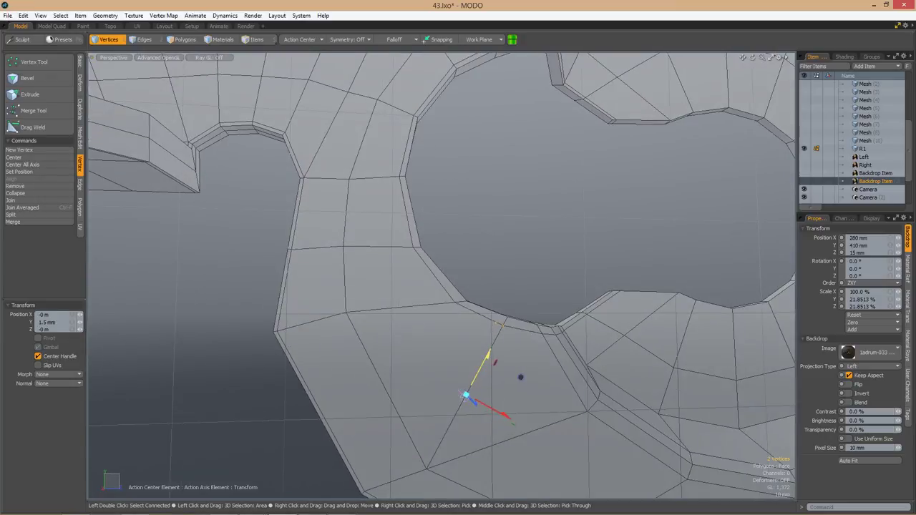
ctrl+alt+drag(472, 347, 458, 333)
key(q)
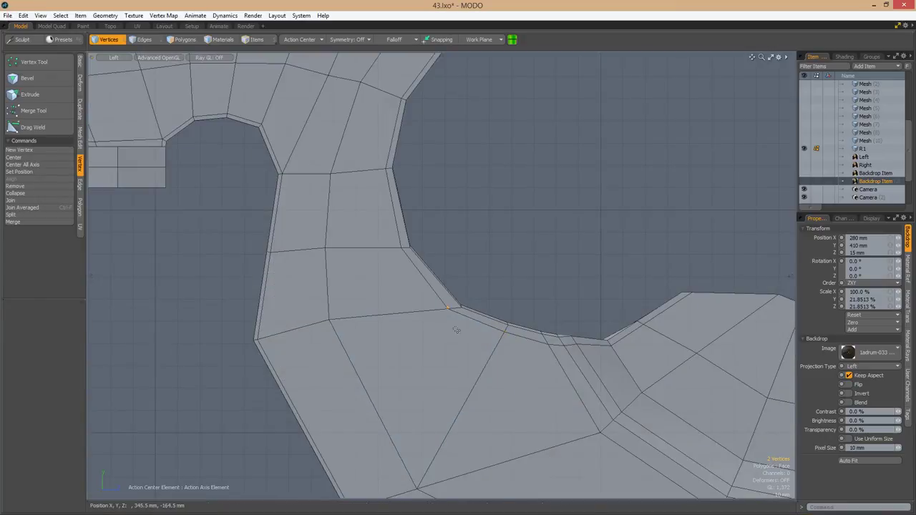
Edge-slice across the gap above the slot's upper rim to continue the support loop up to the recess wall.
scroll(495, 321, up, 5)
key(alt+c)
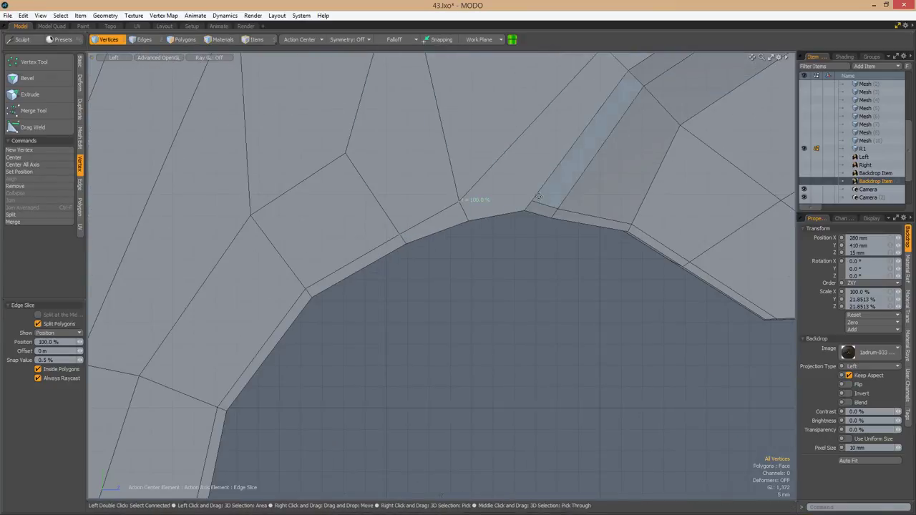
drag(445, 190, 460, 200)
key(w)
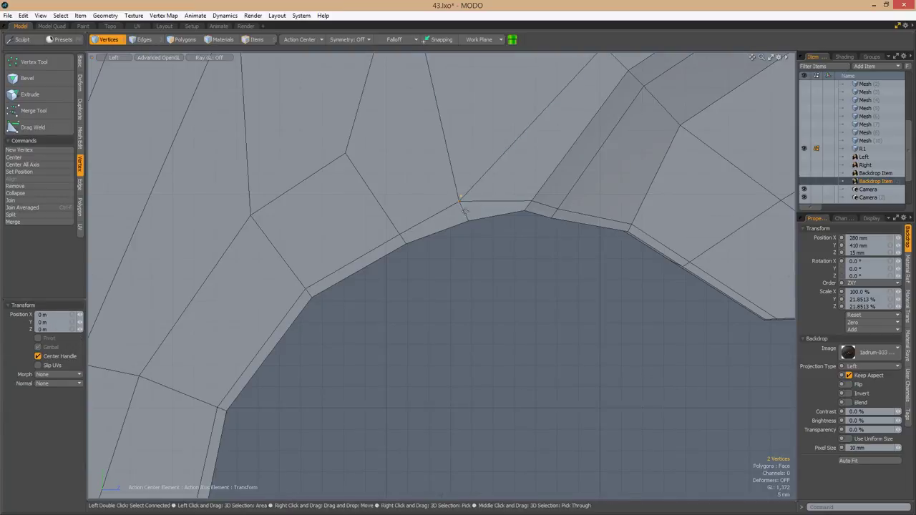
alt+drag(491, 160, 490, 333)
click(407, 225)
Loop-slice the slot's inner wall faces close to the rim in perspective, adding a support edge all around.
key(ctrl+space)
click(446, 340)
scroll(501, 301, up, 3)
alt+drag(501, 300, 472, 286)
key(2)
double_click(530, 315)
key(Tab)
click(450, 317)
key(l)
key(alt+c)
click(466, 280)
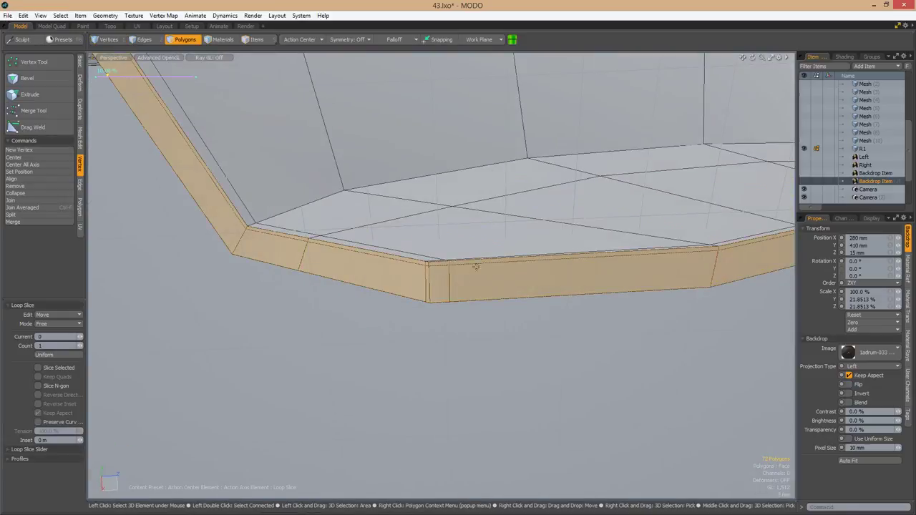
click(476, 265)
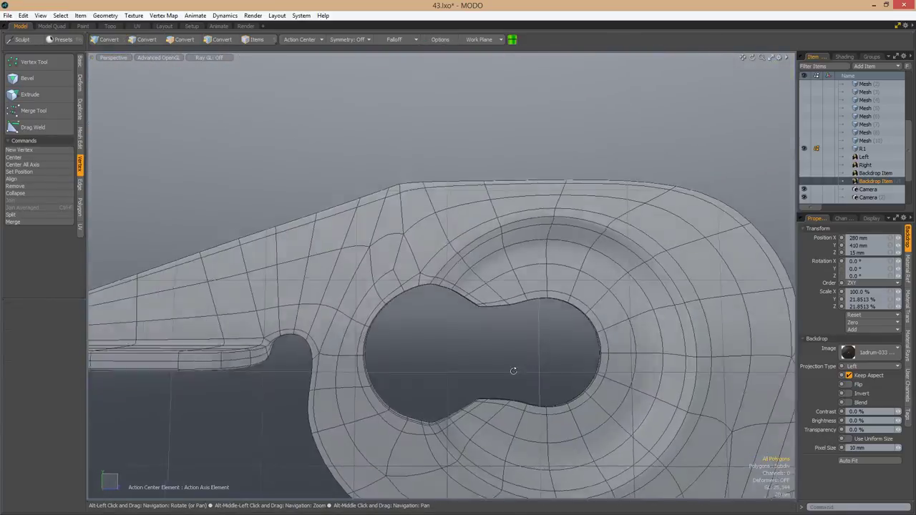
Show the reference photo in the Left view and move the vertices where the recess wall meets the slot's upper rim onto its outline.
scroll(479, 298, up, 3)
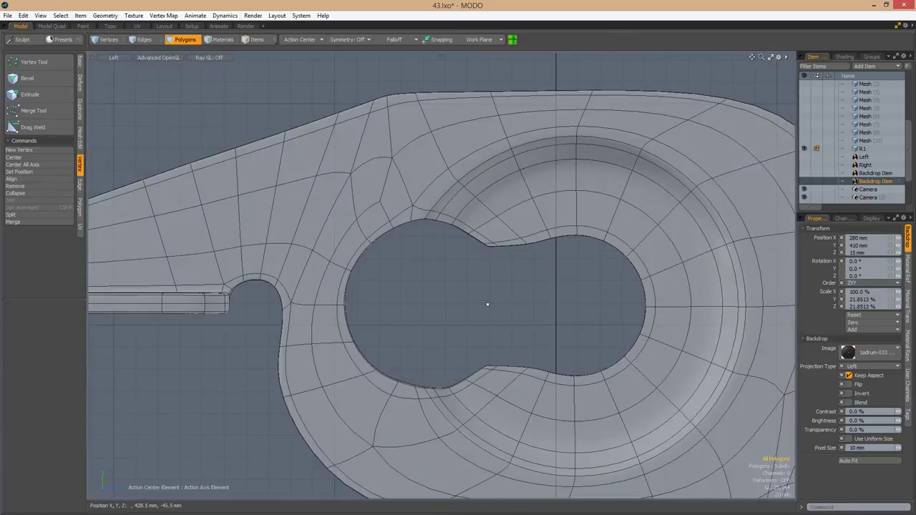
click(299, 39)
click(294, 44)
scroll(487, 304, up, 3)
key(1)
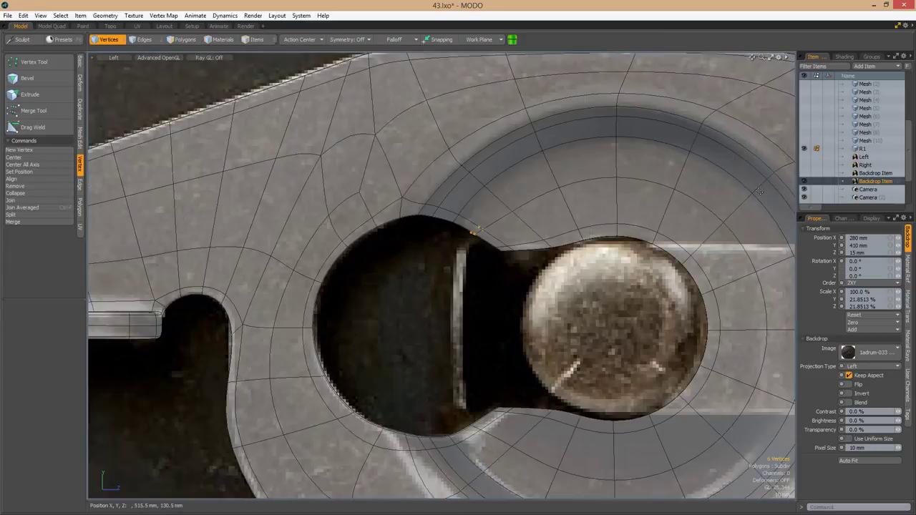
scroll(444, 232, up, 1)
key(w)
key(ctrl+z)
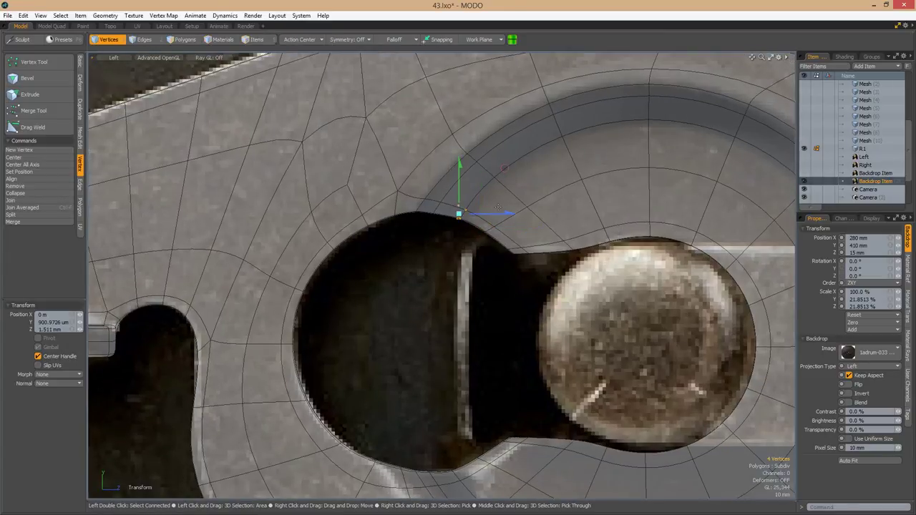
drag(505, 168, 507, 169)
scroll(473, 207, up, 3)
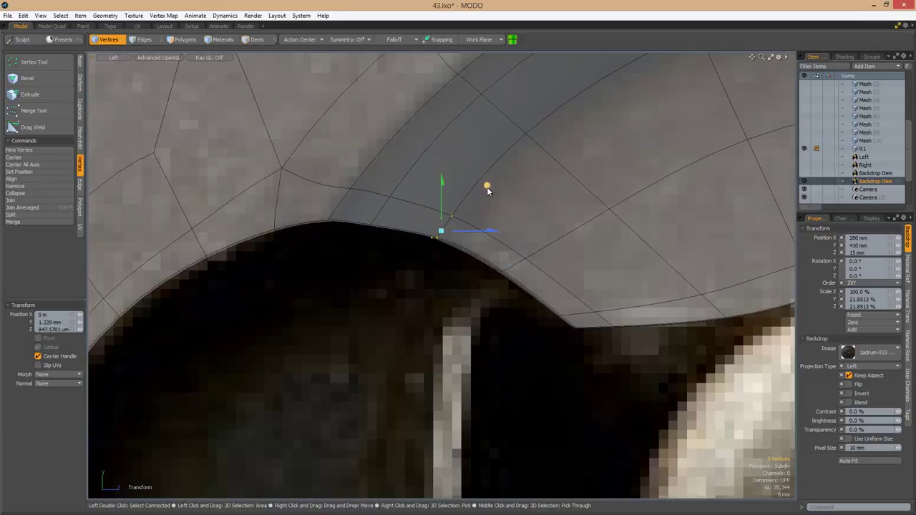
key(space)
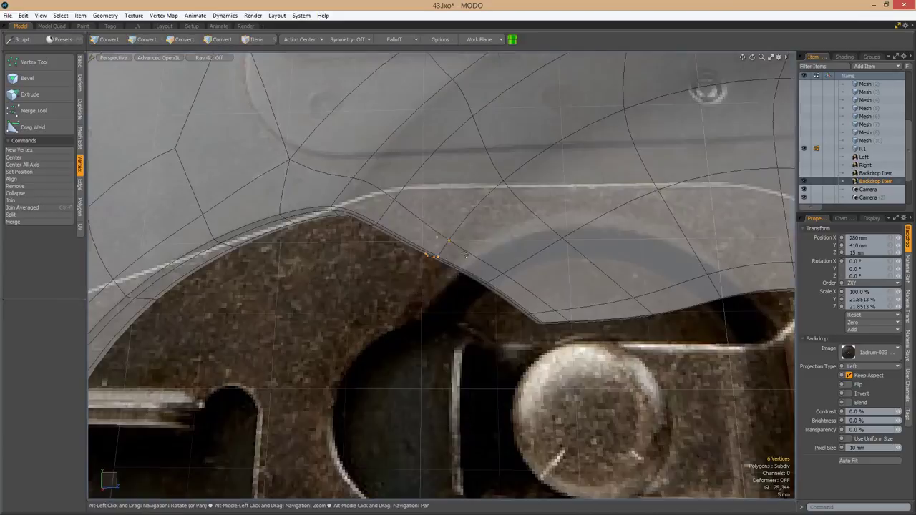
Move the six vertices at the top of the slot's large round opening, beside the recess wall, to smooth the rim.
key(w)
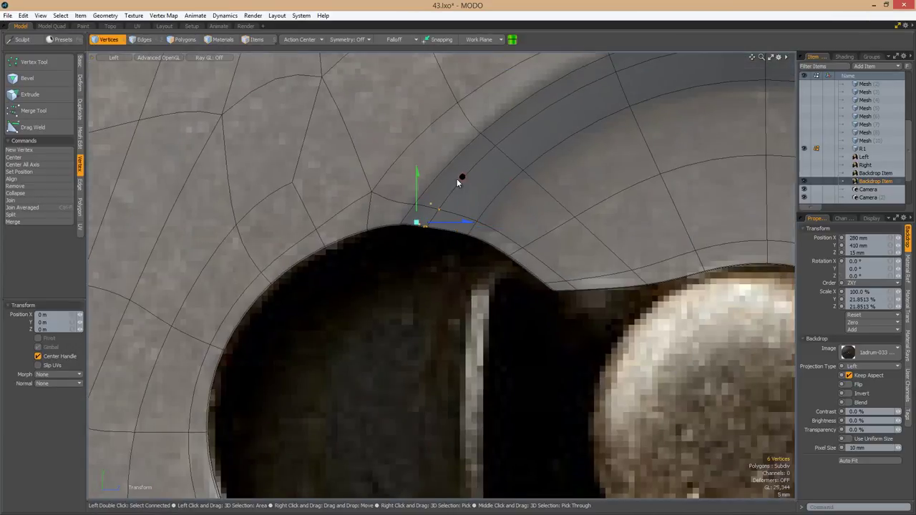
scroll(517, 197, down, 3)
key(space)
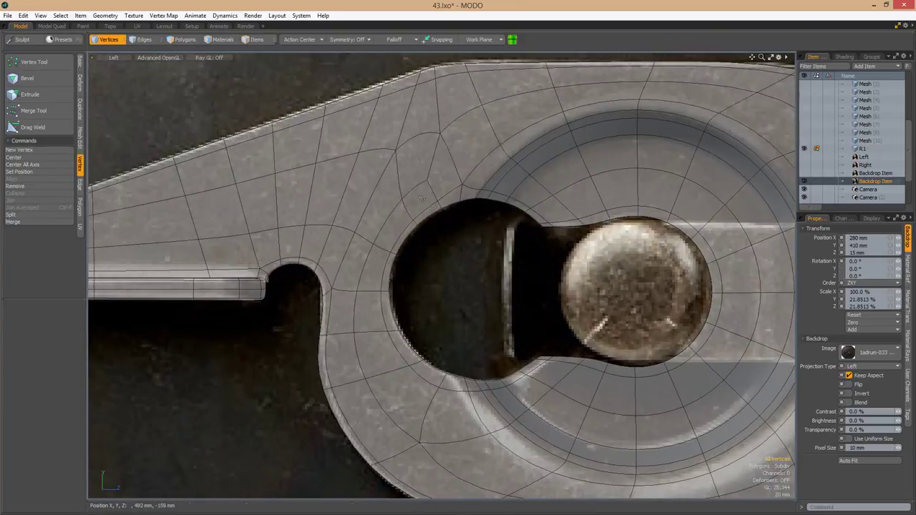
Move the vertices where the recess wall meets the bottom of the large round opening to match the photo.
scroll(482, 213, up, 3)
drag(455, 290, 488, 339)
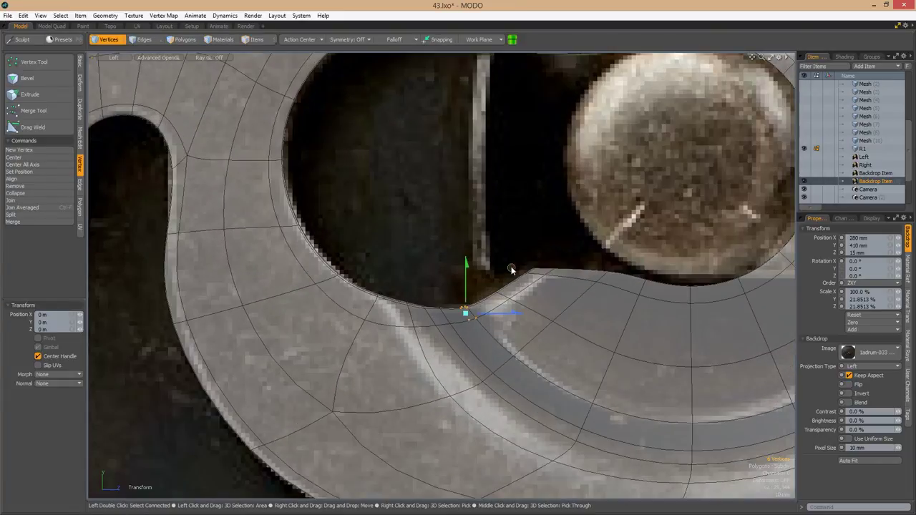
scroll(510, 300, down, 3)
key(space)
Adjust the rim vertices around the slot's lower inner corner so the curve into the narrow part follows the photo.
scroll(510, 300, up, 2)
drag(468, 255, 520, 287)
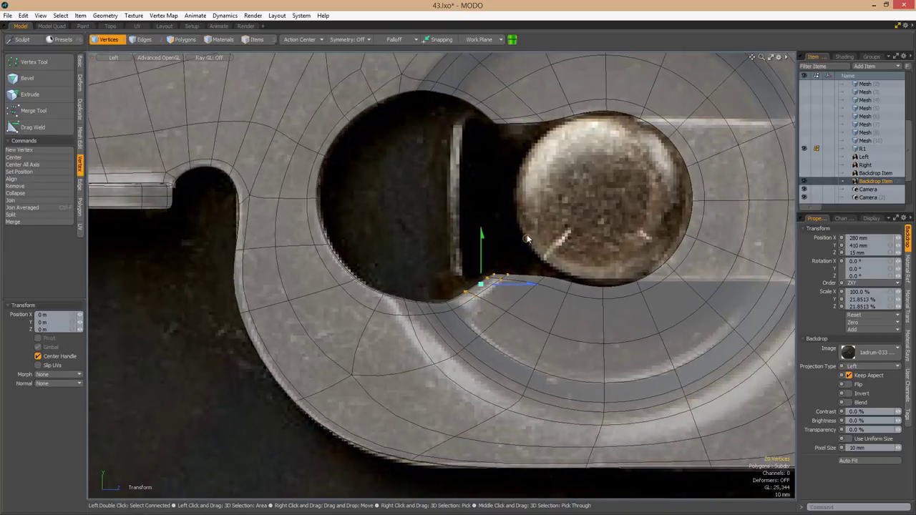
scroll(532, 238, up, 2)
scroll(532, 238, down, 3)
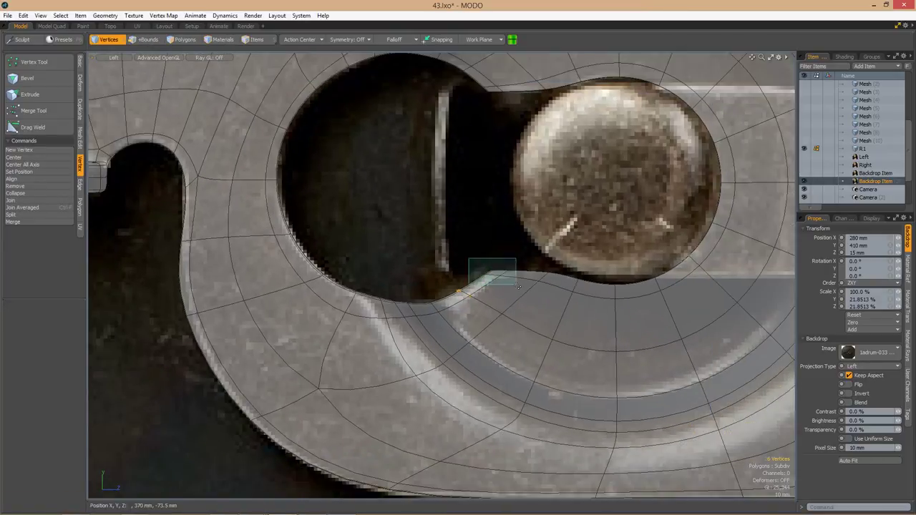
scroll(473, 295, up, 3)
key(space)
drag(491, 315, 514, 352)
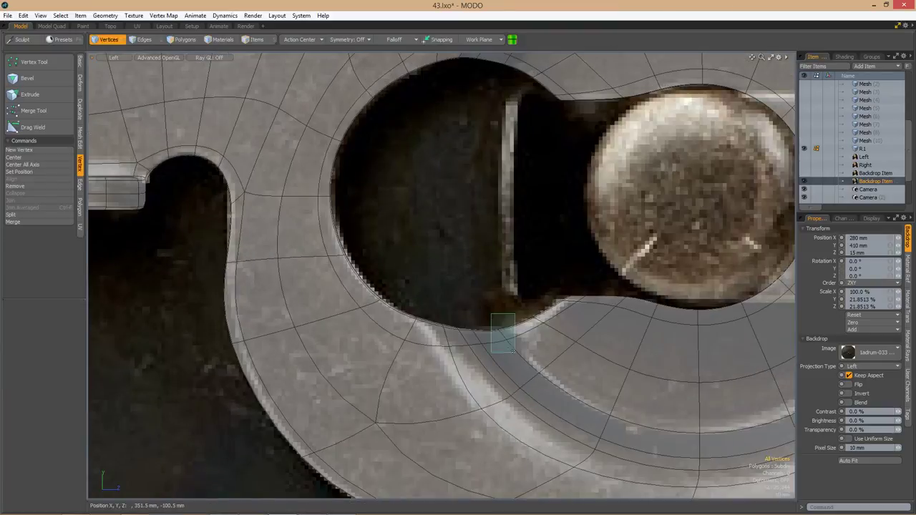
scroll(543, 293, down, 4)
key(space)
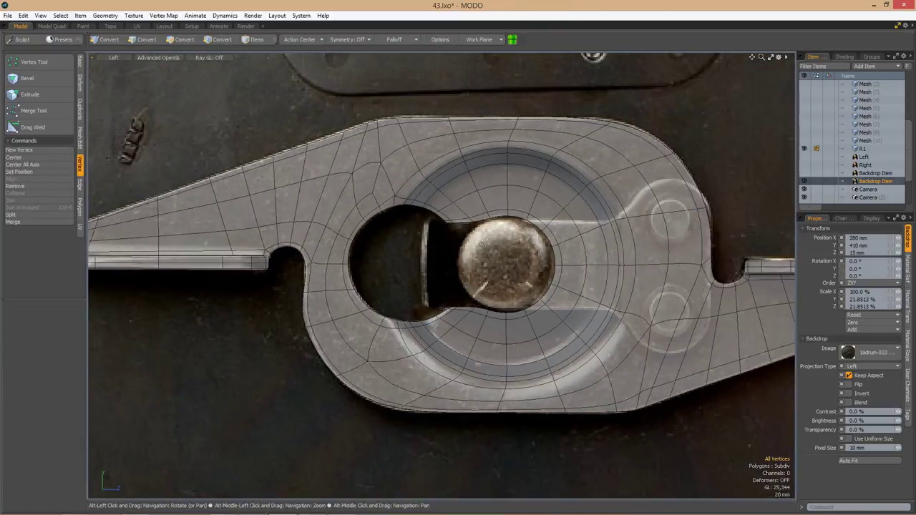
Loop-slice the recess floor faces bordering the slot to add an edge loop parallel to its smaller round end.
scroll(446, 204, up, 3)
scroll(447, 204, up, 1)
key(3)
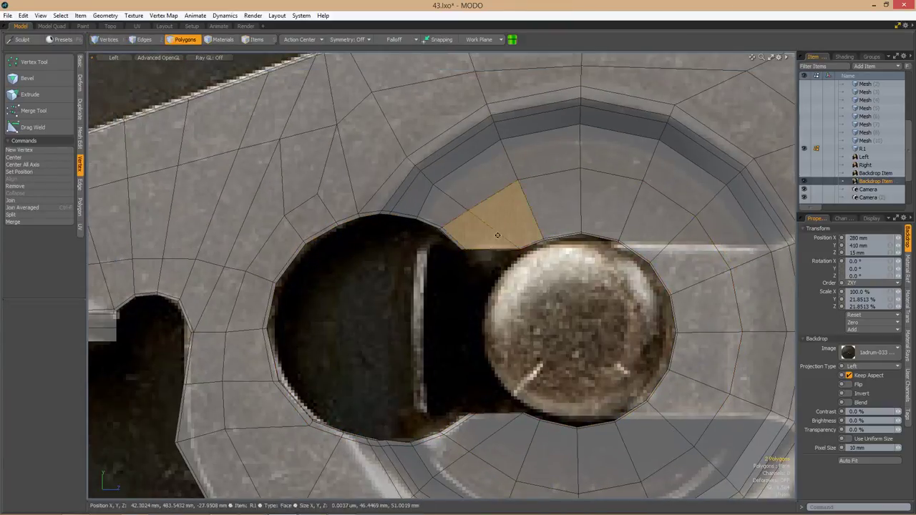
click(487, 214)
key(alt+c)
key(space)
scroll(517, 288, down, 3)
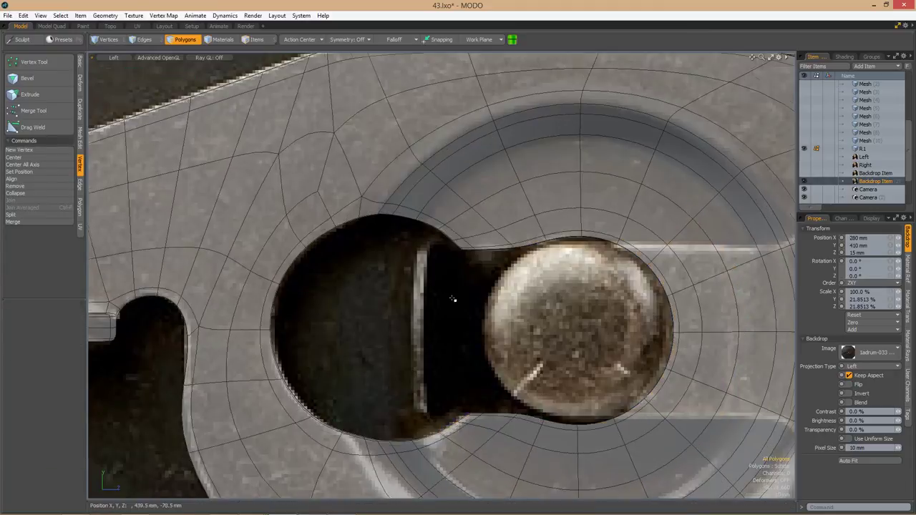
Bevel the short edges running from the slot's neck rim to the surrounding loop, above and below, in Inset mode with a value of 4.3 mm.
scroll(516, 288, up, 4)
key(1)
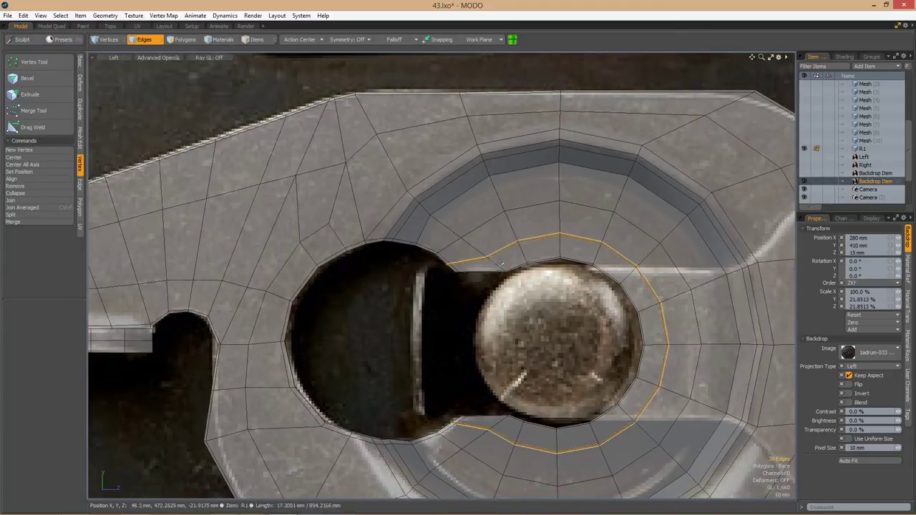
drag(483, 250, 515, 286)
shift+drag(466, 330, 476, 342)
scroll(472, 336, up, 3)
key(b)
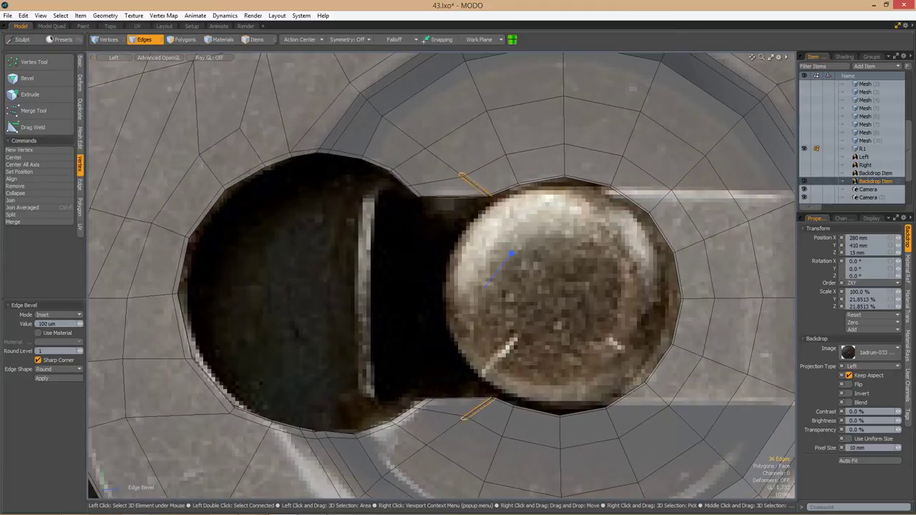
key(1)
scroll(518, 249, down, 1)
scroll(465, 250, up, 5)
alt+drag(465, 251, 526, 269)
key(3)
key(1)
key(2)
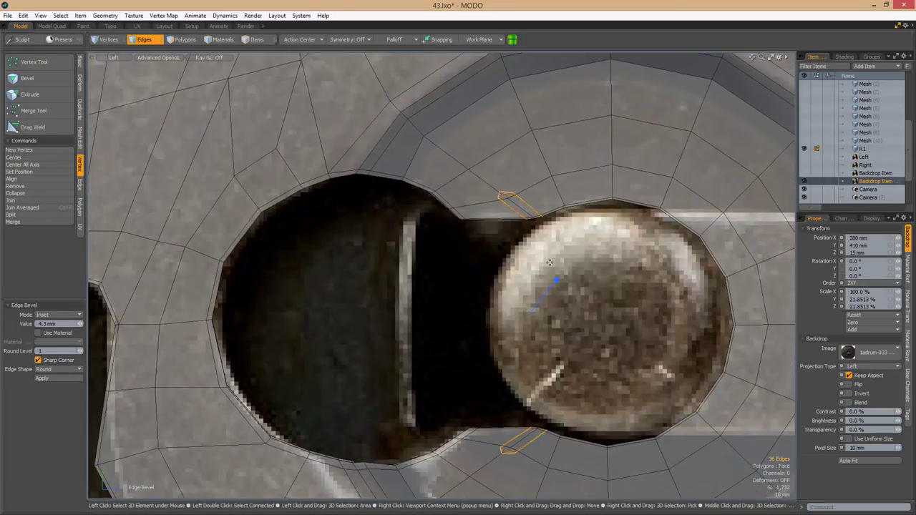
Clean up the outer ends of both bevels by joining their surplus vertices to the neighbouring edge intersections.
key(ctrl+space)
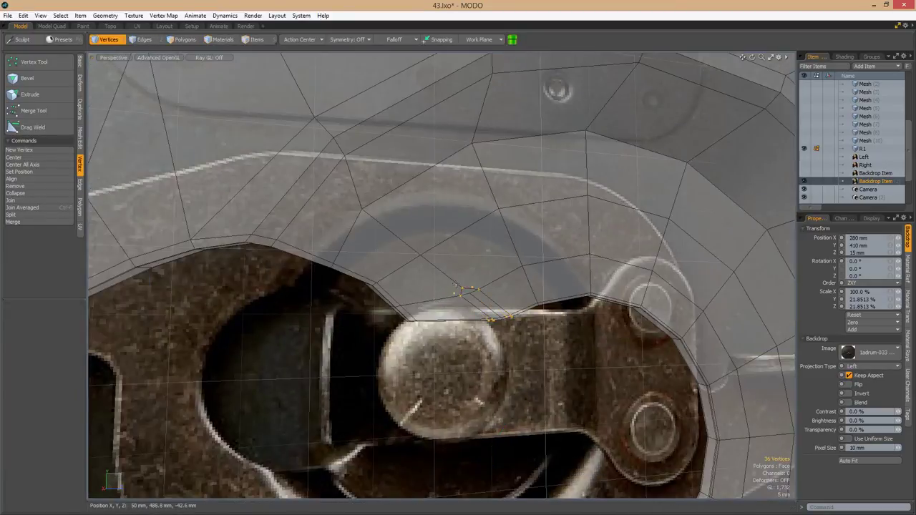
alt+drag(527, 317, 557, 259)
key(ctrl+space)
click(607, 259)
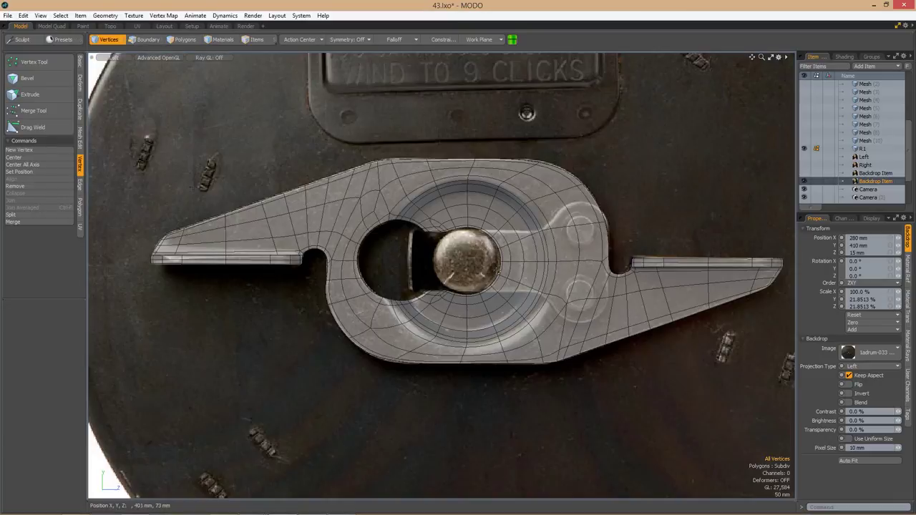
scroll(458, 256, up, 10)
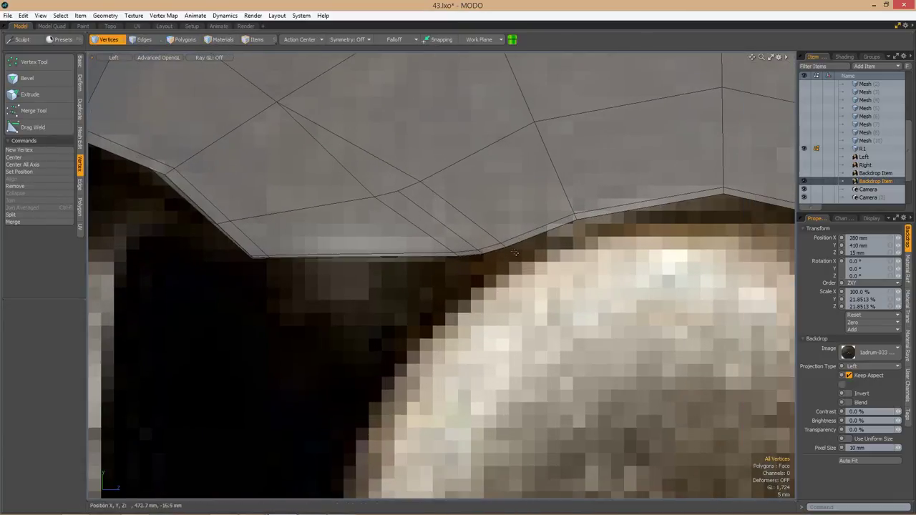
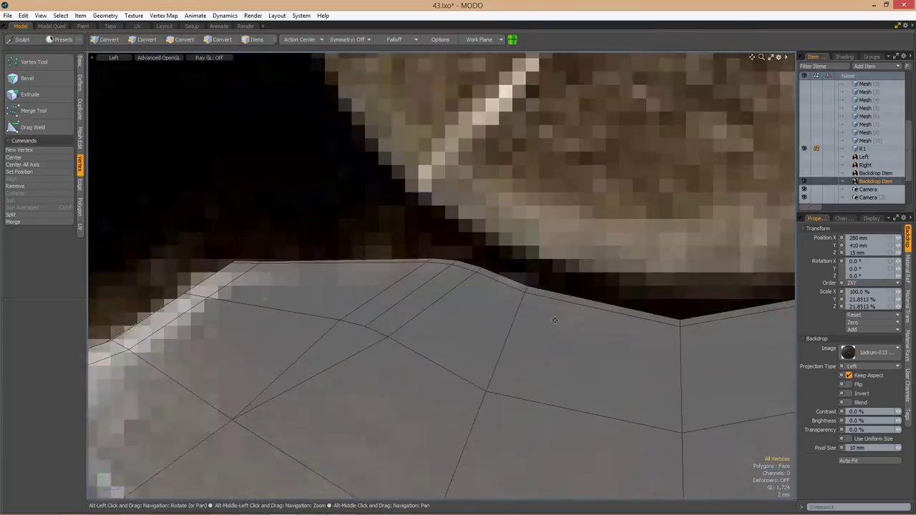
Move the rim vertices at the new bevel edges along the slot's neck to smooth its curve.
drag(465, 268, 465, 266)
key(w)
click(487, 201)
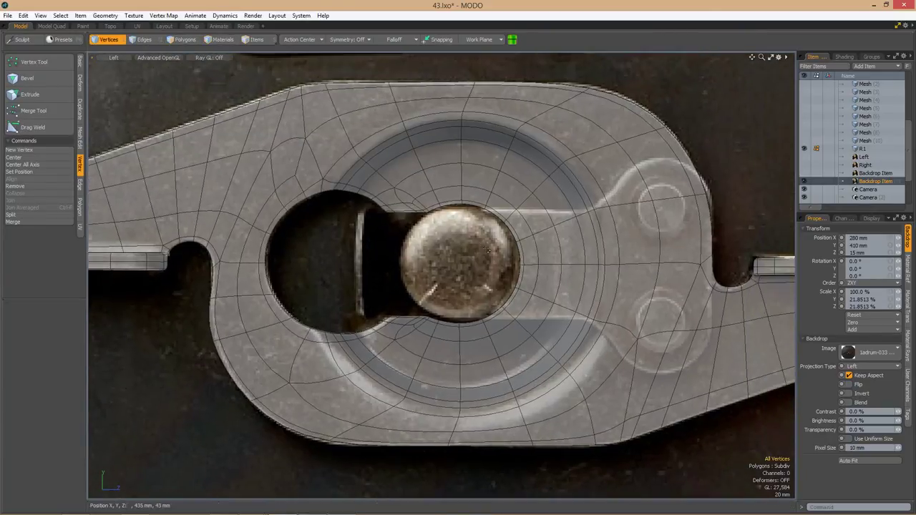
Move the seven vertices on the plate's upper outer edge, where the round corner begins, about 2 mm in Y and 6 mm in Z.
scroll(479, 239, down, 6)
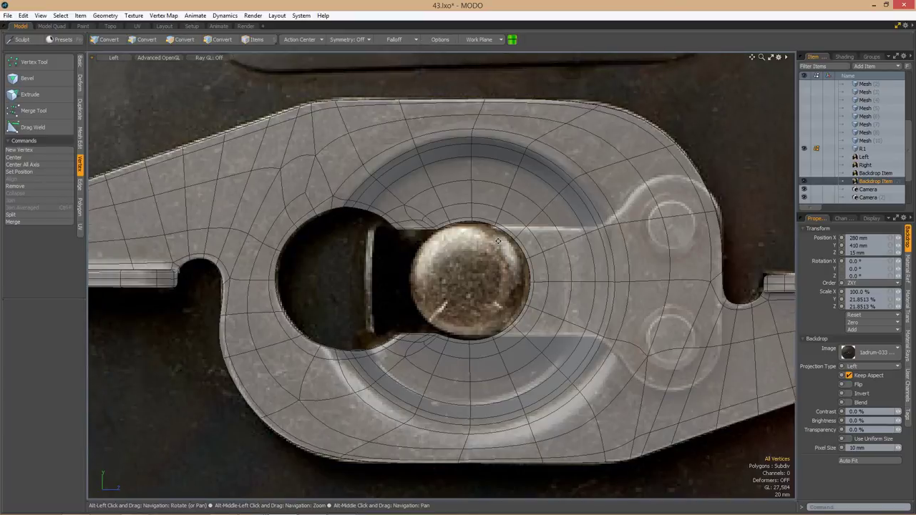
scroll(484, 277, up, 3)
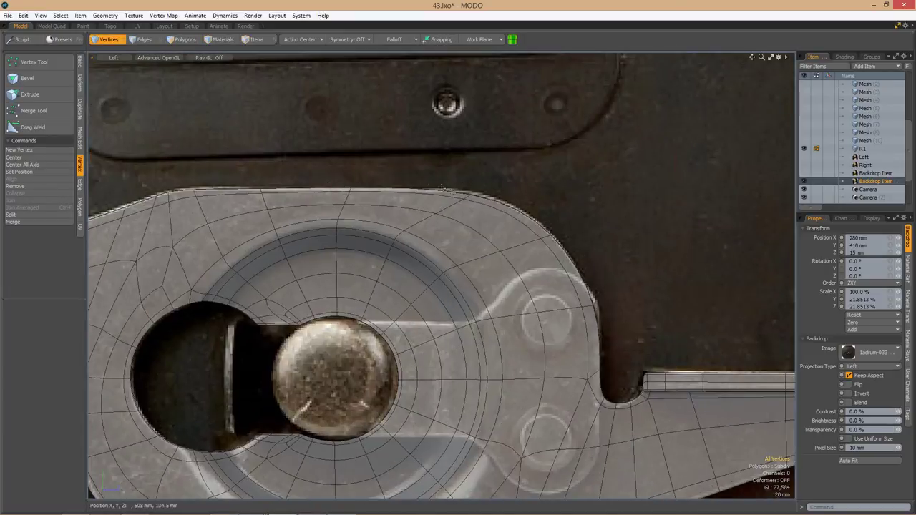
scroll(544, 246, down, 2)
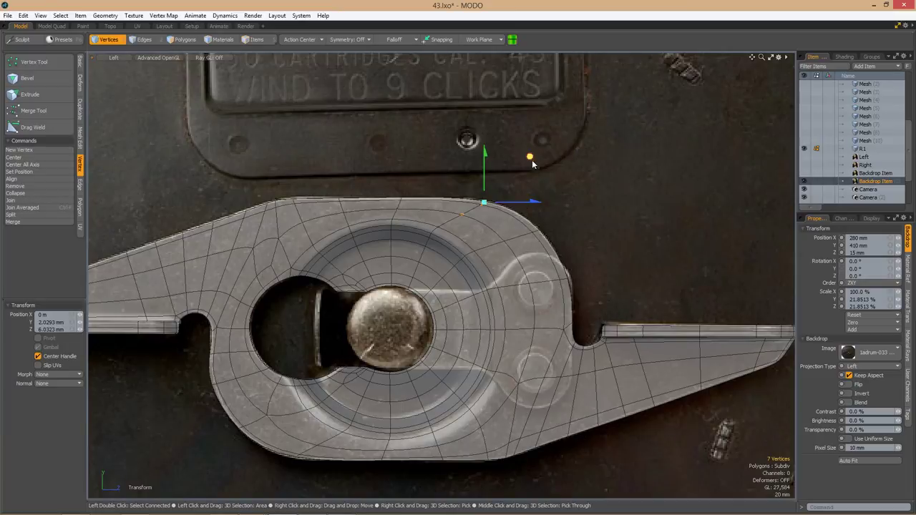
scroll(532, 164, down, 4)
scroll(566, 216, up, 3)
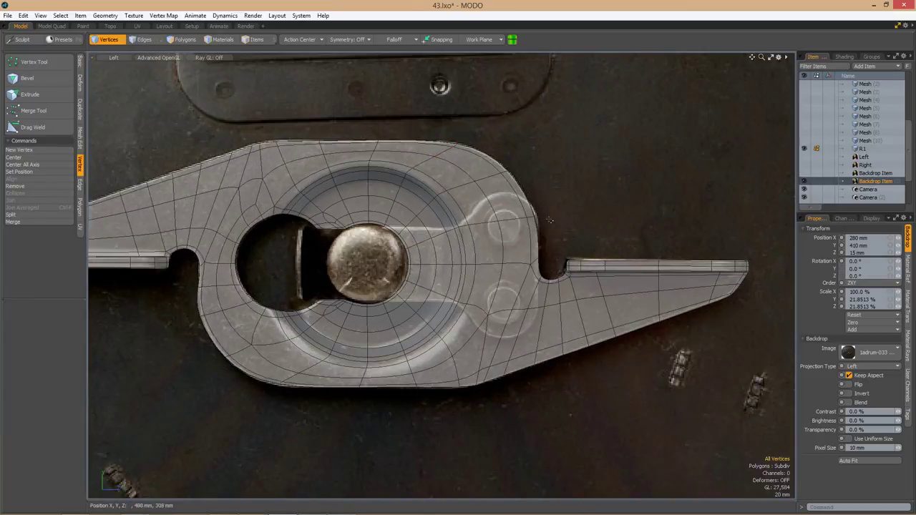
Adjust the outer edge vertices beside the two notches at opposite sides of the plate to follow the photo's outline.
scroll(550, 220, up, 3)
key(w)
scroll(516, 210, down, 3)
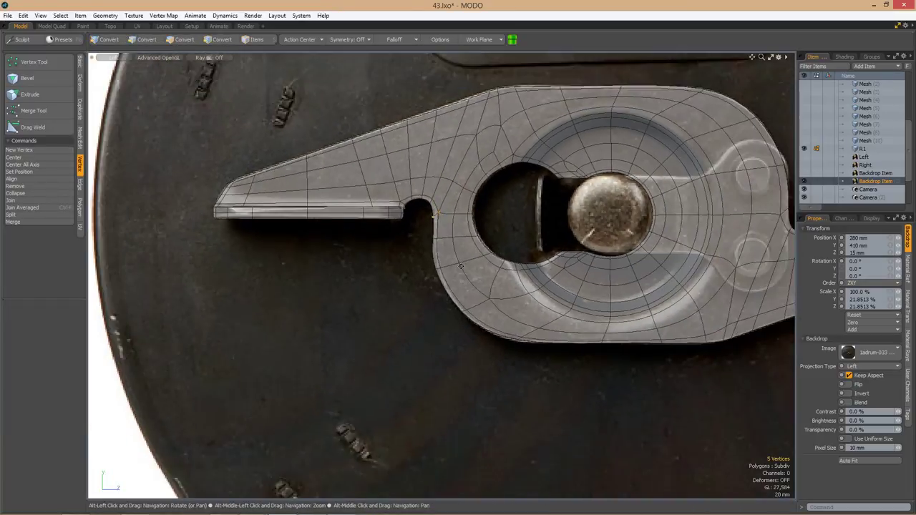
scroll(494, 240, up, 1)
scroll(494, 240, down, 2)
scroll(605, 207, up, 2)
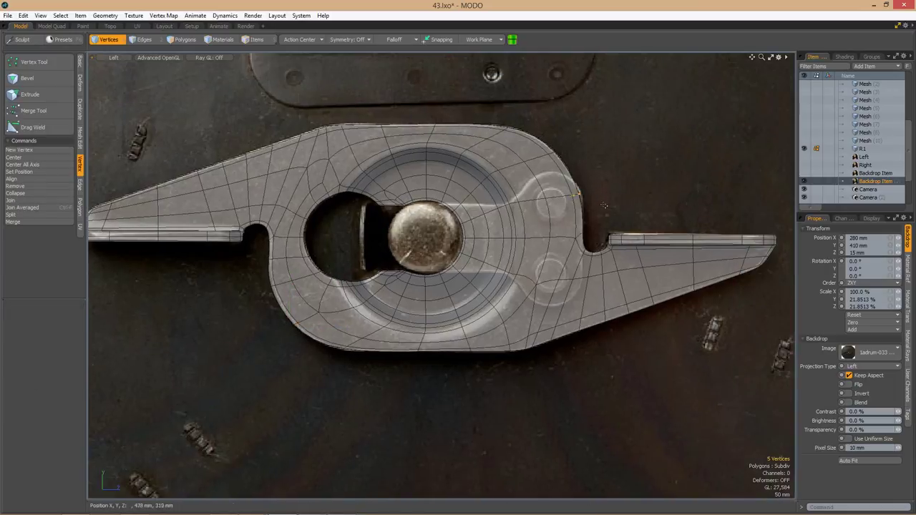
key(w)
key(space)
Move the six vertices on the large round opening's lower rim 0.5 mm in Y and -0.5 mm in Z.
alt+drag(577, 191, 575, 278)
scroll(543, 245, up, 1)
scroll(543, 246, down, 2)
alt+drag(543, 246, 514, 260)
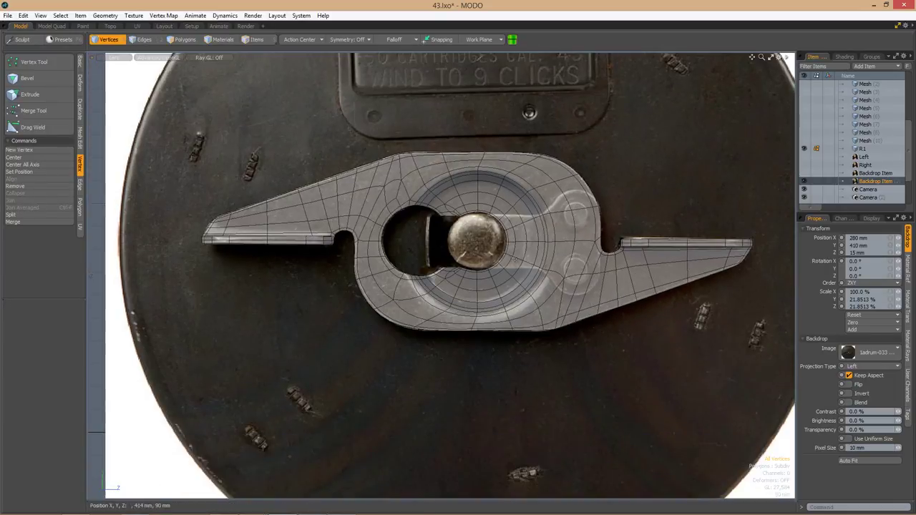
scroll(415, 277, up, 3)
key(w)
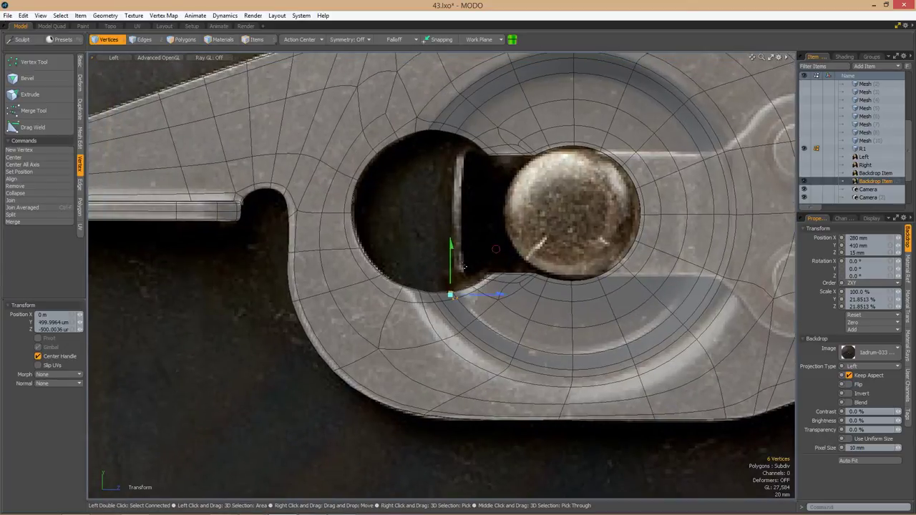
scroll(501, 251, up, 3)
scroll(493, 211, down, 3)
scroll(511, 231, up, 3)
Move the eight vertices at the large round opening's upper rim about -0.4 mm in Y and -1.4 mm in Z.
right_drag(469, 215, 522, 257)
key(w)
scroll(501, 229, down, 3)
scroll(513, 207, up, 3)
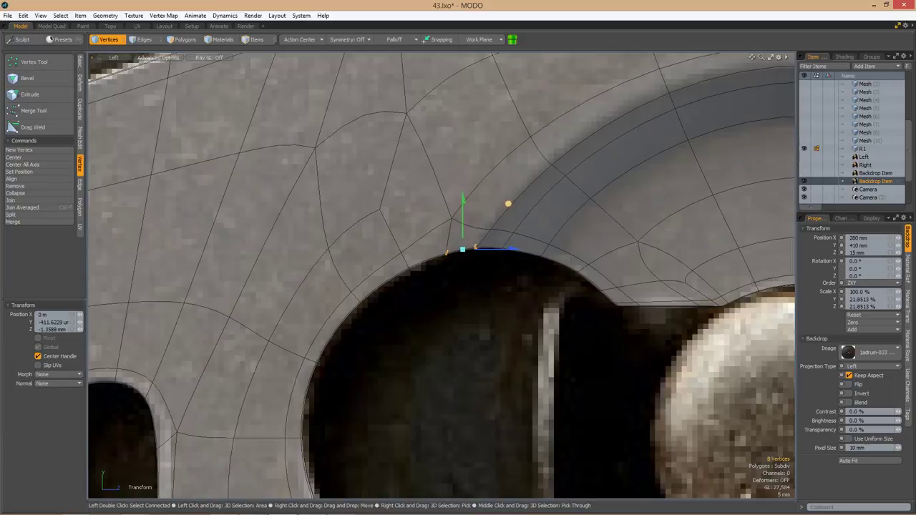
scroll(554, 208, down, 5)
scroll(555, 208, up, 2)
scroll(555, 207, down, 1)
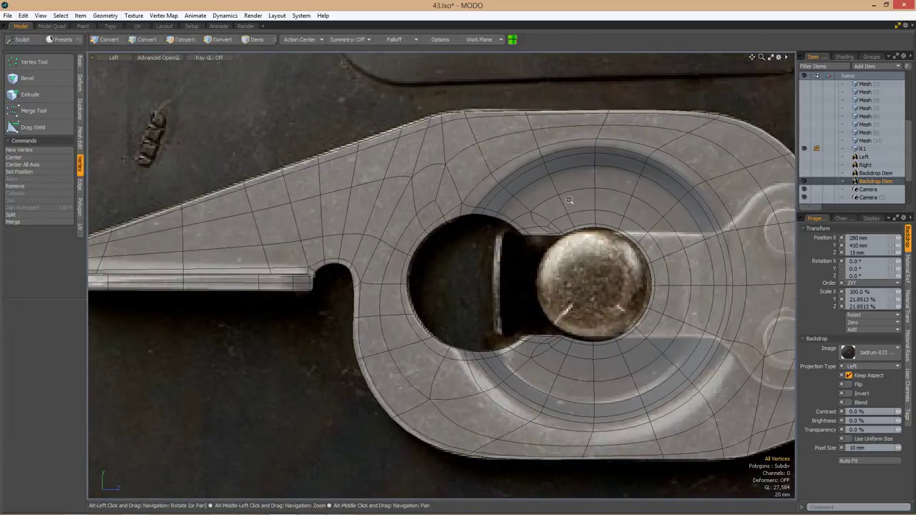
Hide the reference backdrop and preview the plate rendered with the Test_St material enabled.
scroll(569, 200, down, 3)
mouse_move(569, 201)
alt+mouse_down()
mouse_move(566, 138)
mouse_move(566, 188)
alt+mouse_up()
click(804, 181)
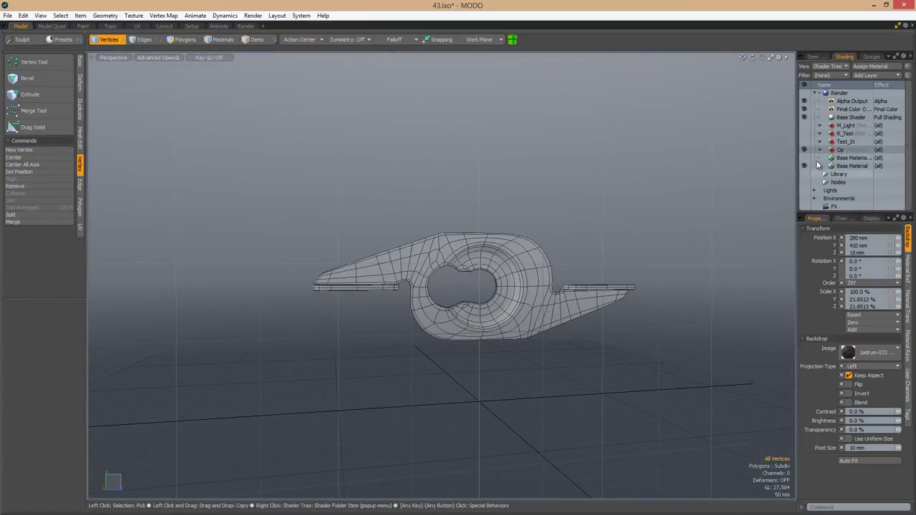
click(804, 141)
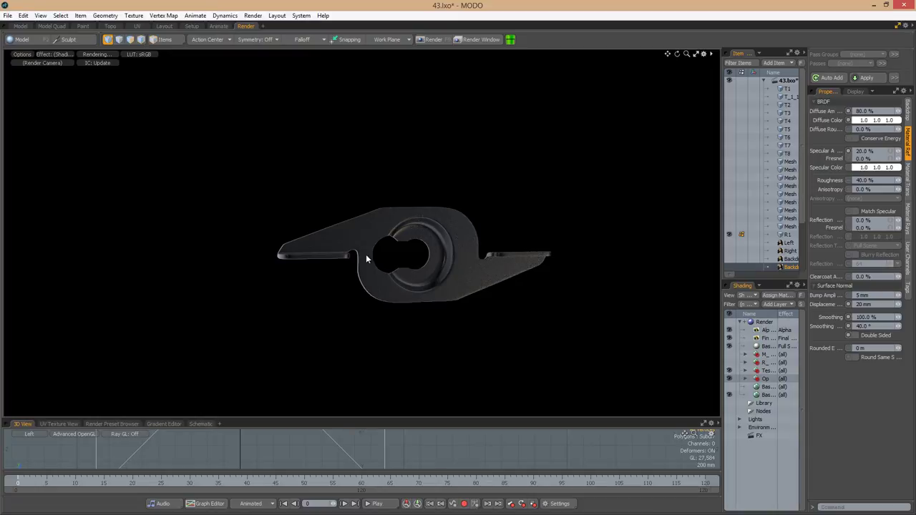
alt+drag(488, 284, 530, 350)
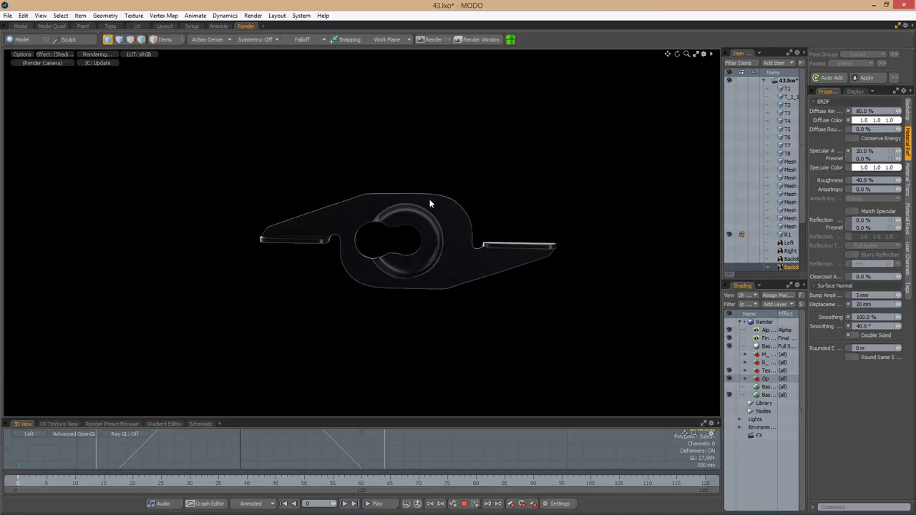
Return to the modelling layout, set the viewport shading to Reflection and show the plate over its reference photo in the Left view.
key(ctrl+Tab)
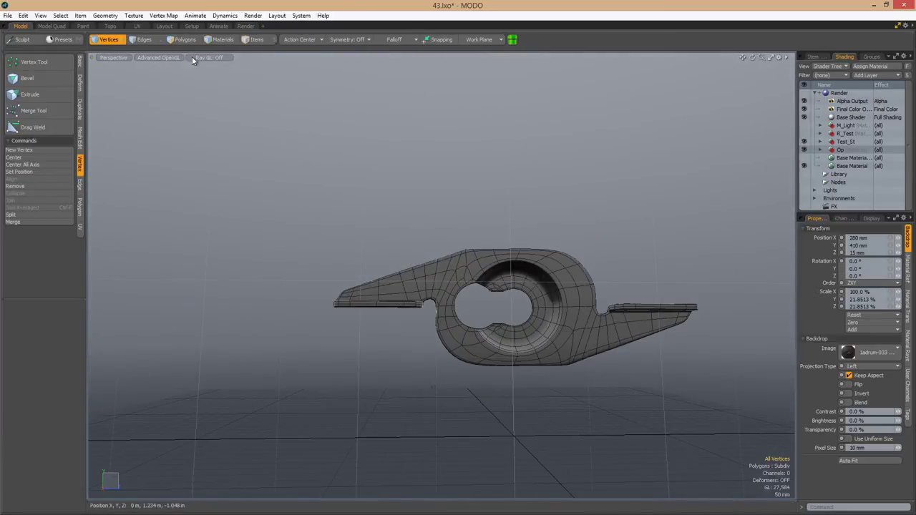
click(160, 122)
mouse_move(401, 301)
alt+mouse_down()
mouse_move(303, 323)
mouse_move(525, 285)
mouse_move(536, 317)
mouse_move(541, 291)
alt+mouse_up()
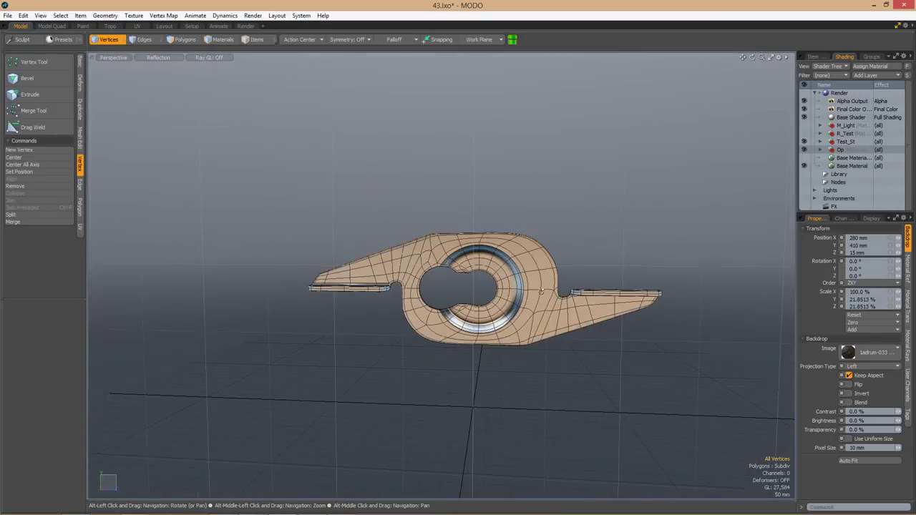
click(813, 57)
key(ctrl+space)
click(415, 303)
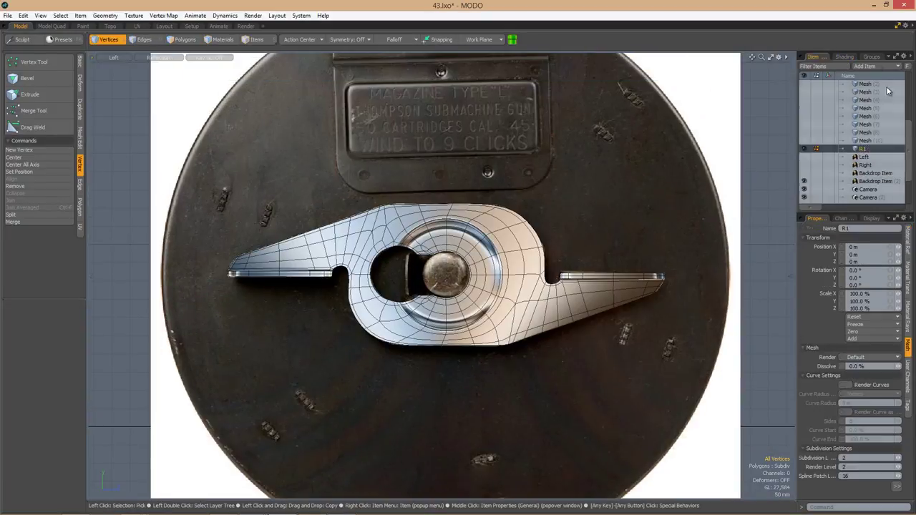
Create a flat rectangle about 221 mm high and 80 mm wide in a new mesh item over the bracket's two rivets.
scroll(514, 294, up, 3)
click(140, 39)
click(80, 62)
click(12, 62)
scroll(304, 157, down, 1)
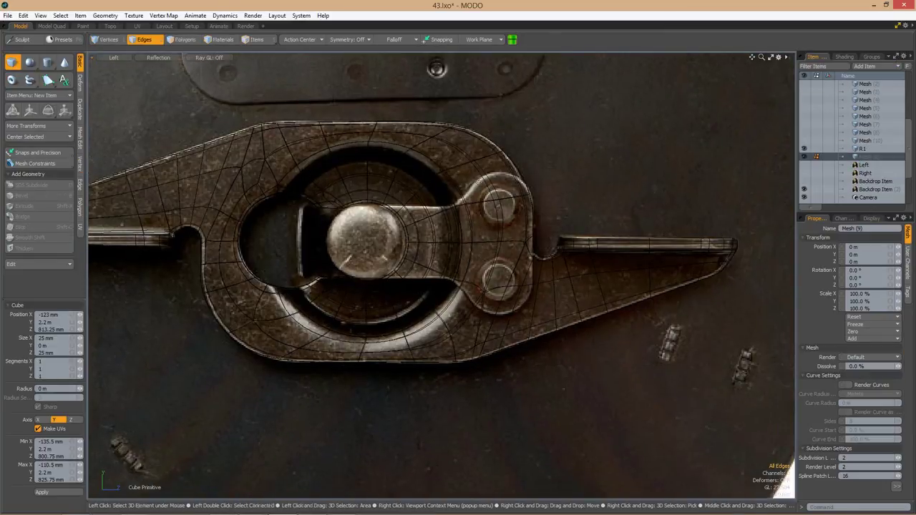
drag(500, 201, 504, 319)
scroll(515, 272, down, 3)
Assign the Op material to the rectangle and display it in Advanced OpenGL shading with the Test_St material disabled.
key(3)
key(m)
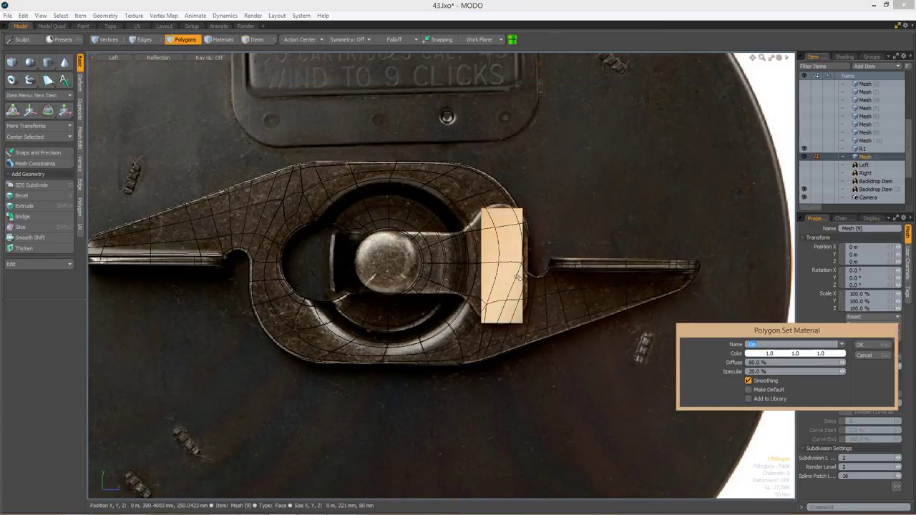
key(Return)
click(844, 57)
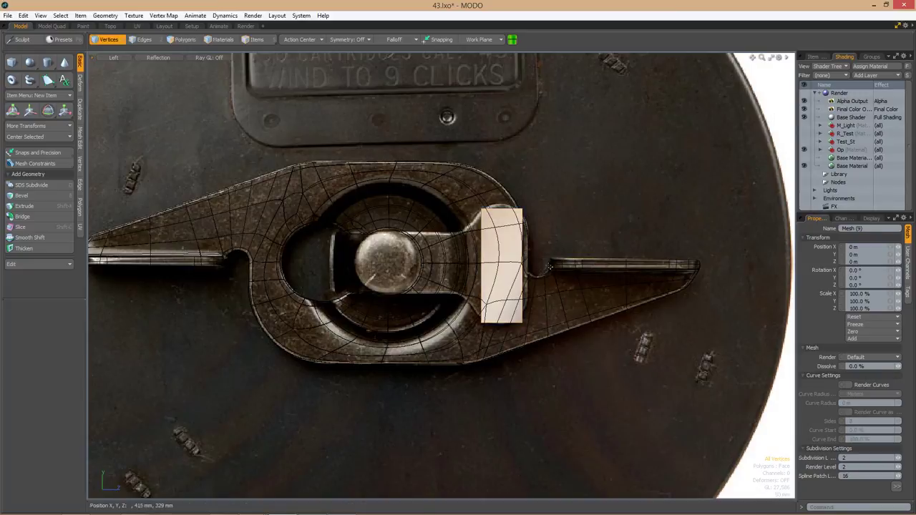
scroll(550, 267, up, 2)
alt+middle_drag(468, 230, 496, 238)
click(158, 57)
click(166, 78)
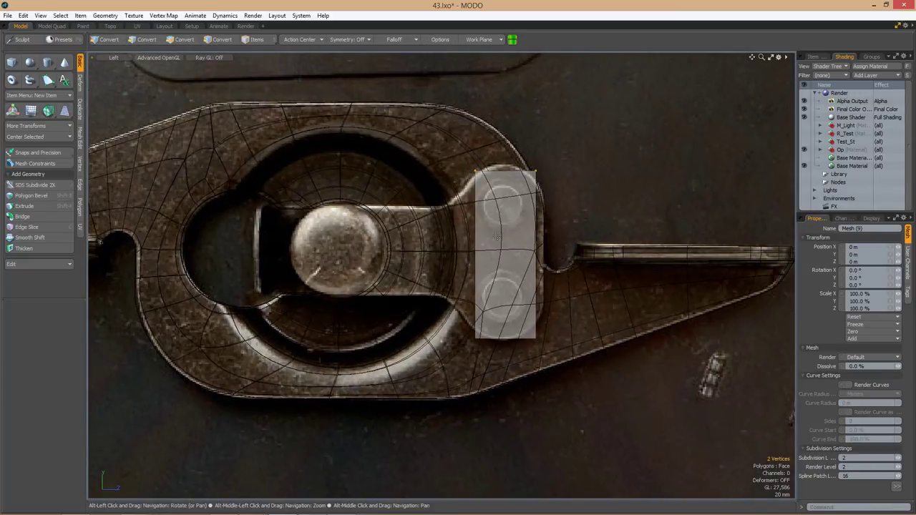
Split the rectangle across its mid-height and delete its lower half.
scroll(515, 300, down, 1)
key(3)
click(516, 301)
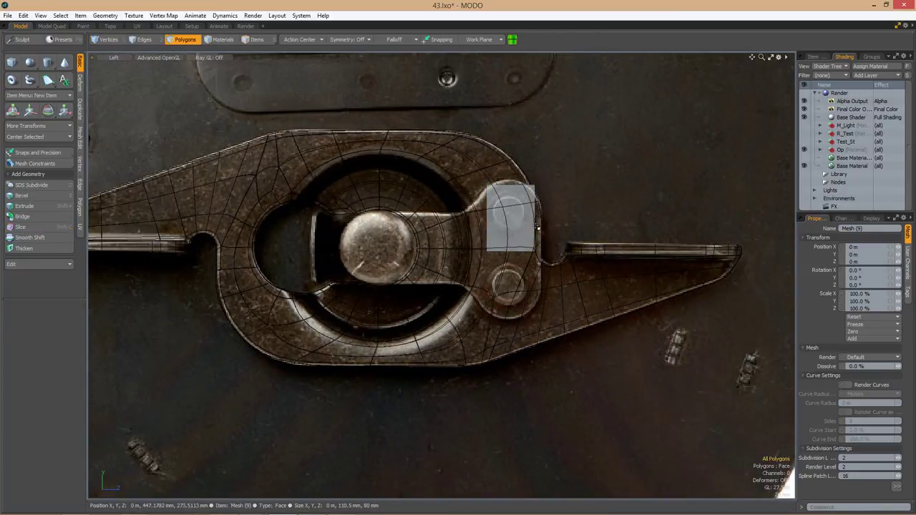
scroll(537, 227, up, 1)
Move the half rectangle's corner and side vertices to follow the rounded upper outline of the bracket's riveted end.
key(1)
key(w)
click(537, 188)
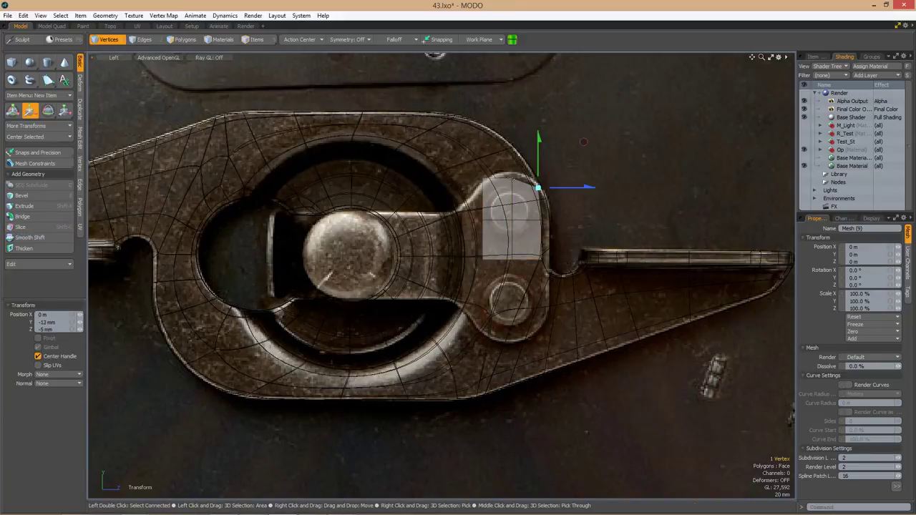
shift+click(528, 193)
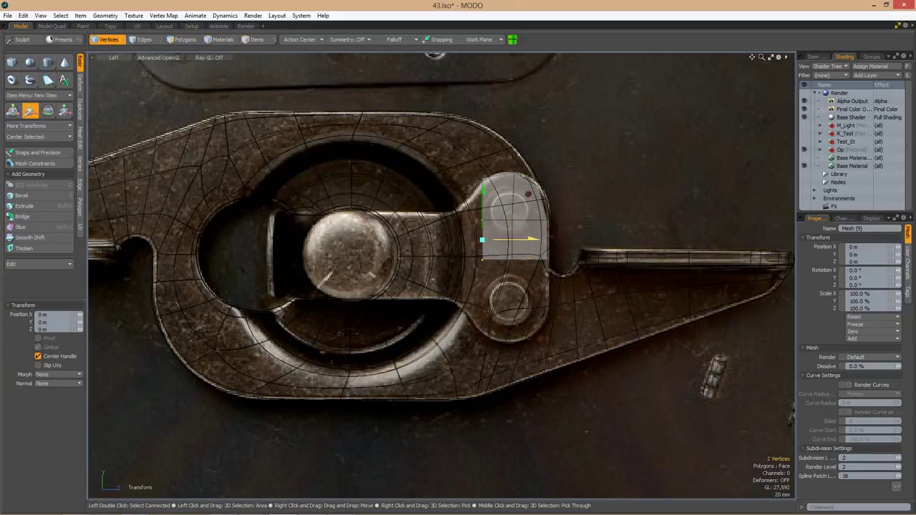
scroll(503, 195, up, 2)
drag(528, 193, 505, 194)
key(alt+s)
scroll(530, 187, down, 1)
scroll(506, 193, down, 1)
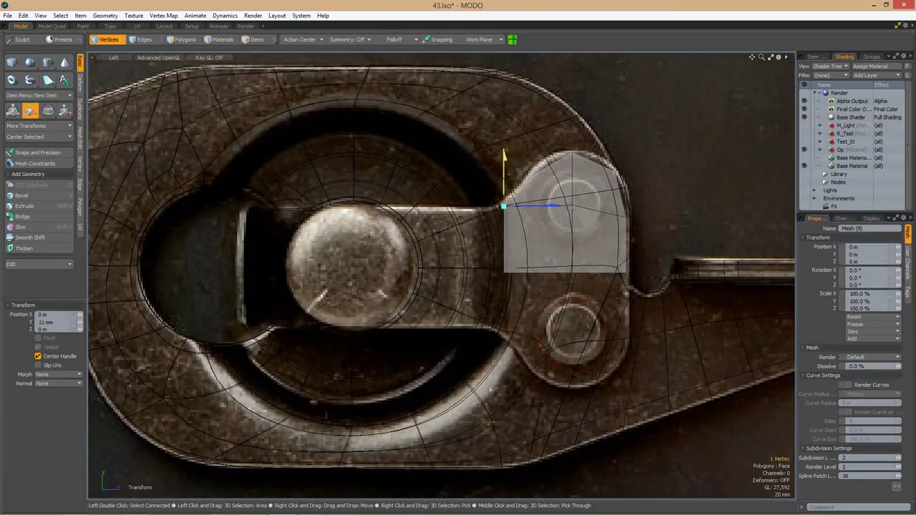
Extend the polygon's inner vertical edge along the bracket arm over the round knob and shift the arm's lower end vertex outward.
key(2)
scroll(535, 231, up, 2)
scroll(534, 231, down, 5)
alt+drag(535, 231, 432, 245)
key(ctrl+space)
click(428, 241)
key(z)
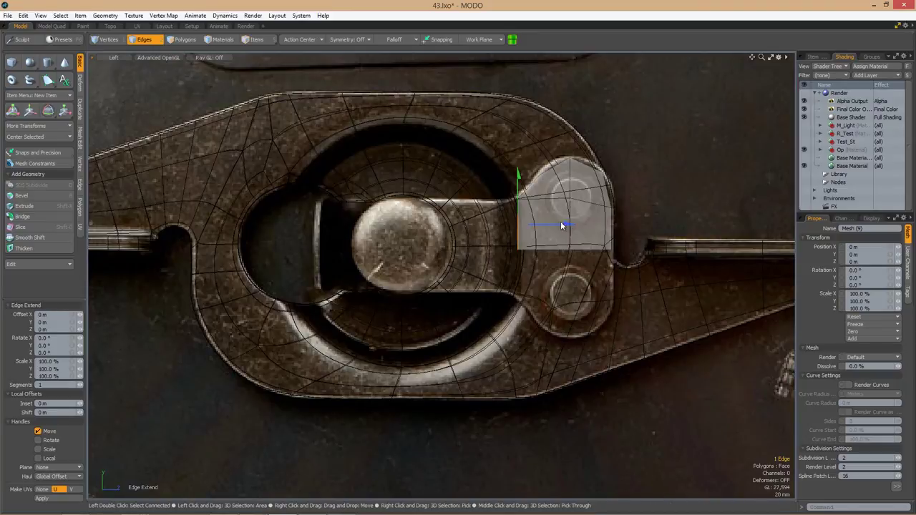
scroll(489, 267, up, 1)
key(1)
key(w)
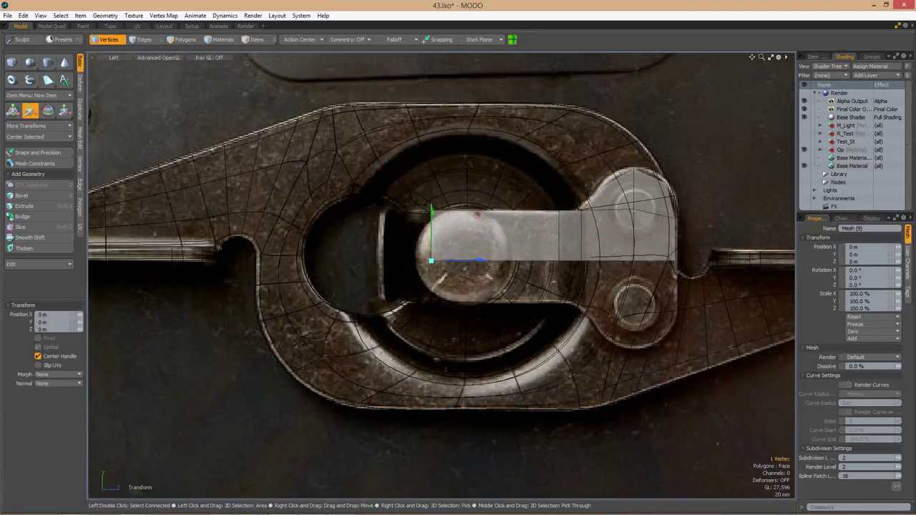
Add a loop slice across the bracket arm and scale the new edge flat so it stands vertical.
key(2)
key(alt+c)
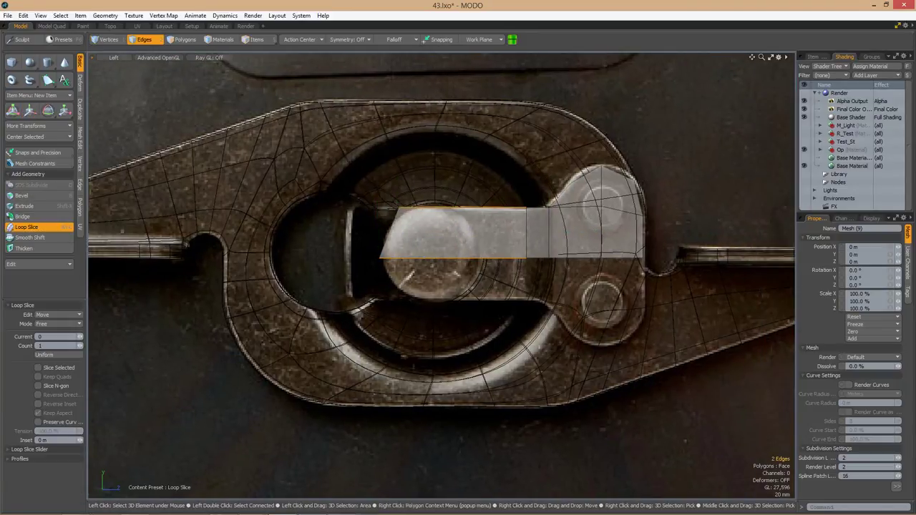
click(491, 229)
key(space)
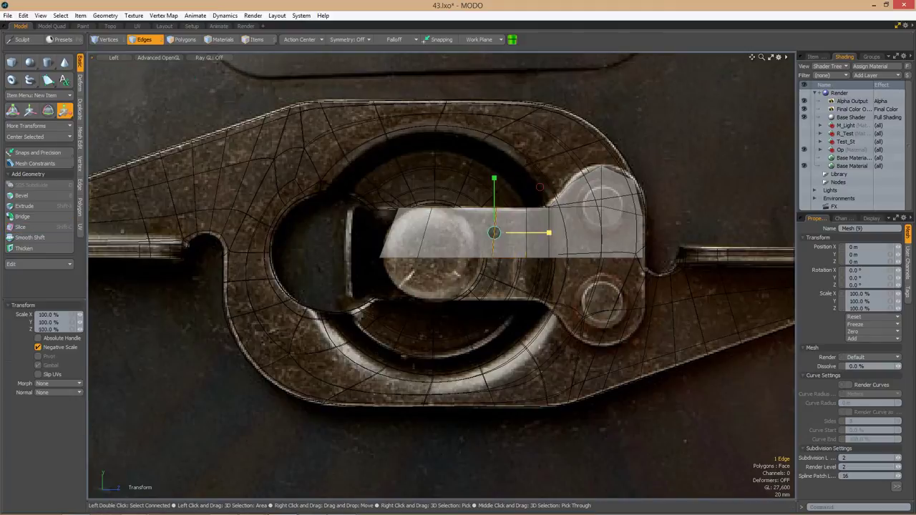
Slide the crosswise edges on the bracket's rounded end and adjust its upper vertices to follow the photo's curve.
scroll(529, 233, down, 3)
scroll(518, 222, up, 4)
key(1)
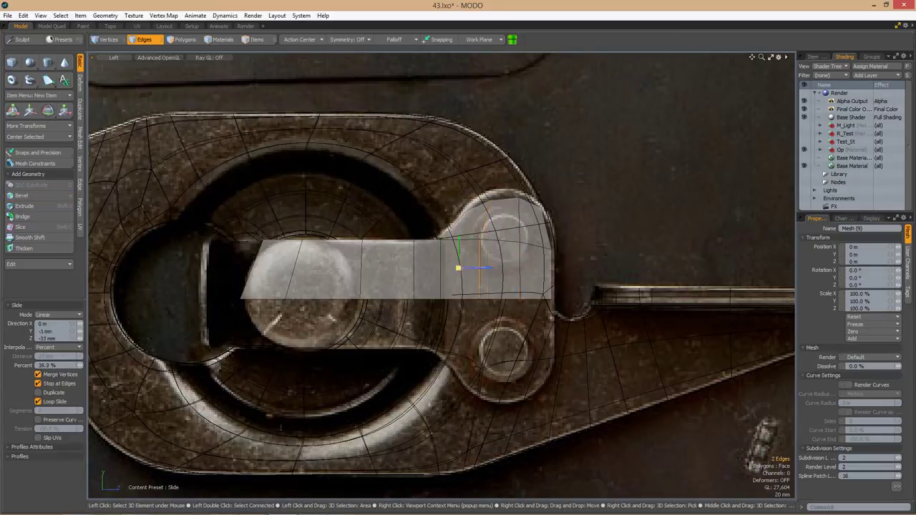
scroll(501, 270, up, 2)
key(1)
drag(457, 257, 548, 211)
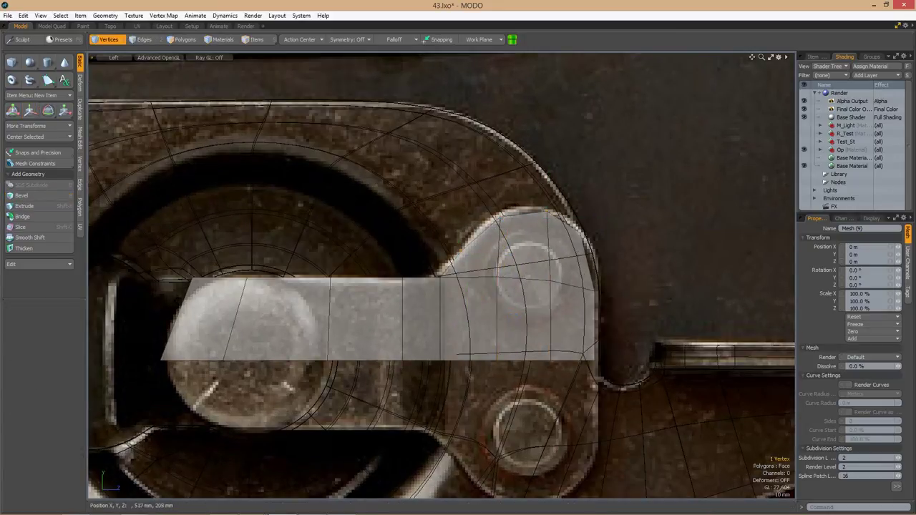
scroll(342, 128, down, 2)
scroll(442, 276, down, 2)
scroll(441, 276, up, 3)
Loop-slice the whole bracket strip lengthwise and scale the new edge row to 42% in Y to level it.
key(3)
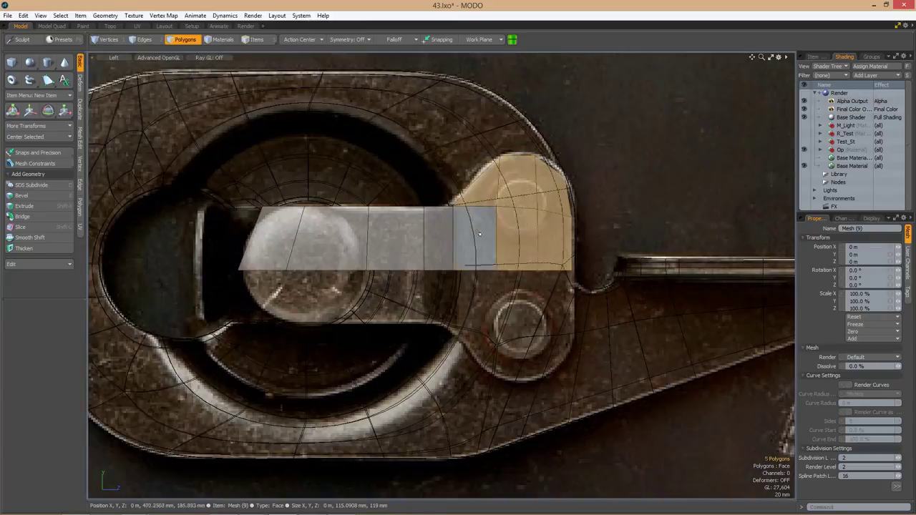
key(l)
key(alt+c)
key(space)
key(w)
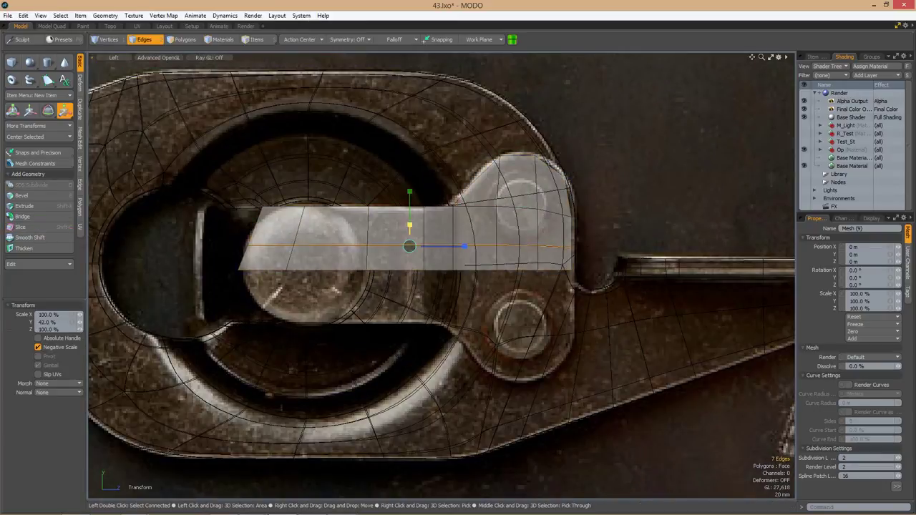
alt+shift+drag(430, 272, 485, 269)
Move the four vertices on the rounded end's outer side 4.5 mm in Z and the neighbouring three-vertex column 3.5 mm in Z.
key(1)
scroll(318, 204, down, 1)
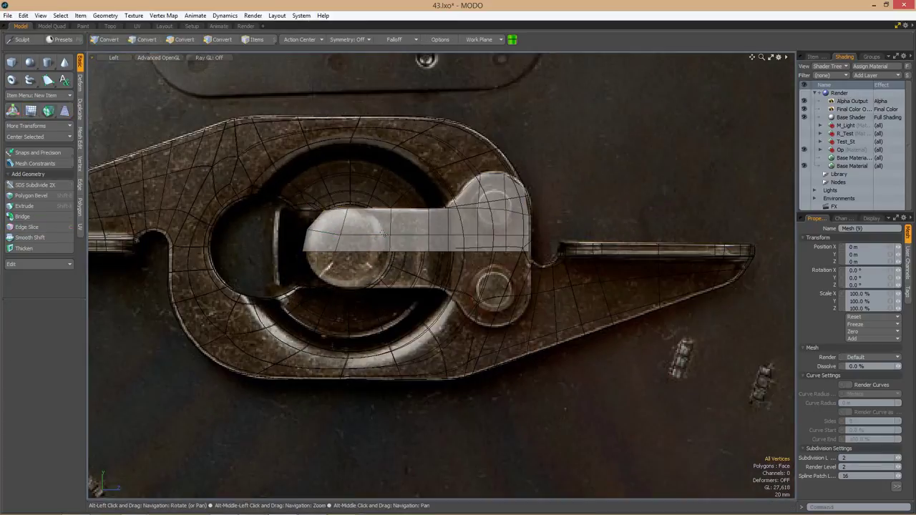
scroll(368, 261, up, 3)
alt+shift+drag(526, 222, 533, 354)
key(w)
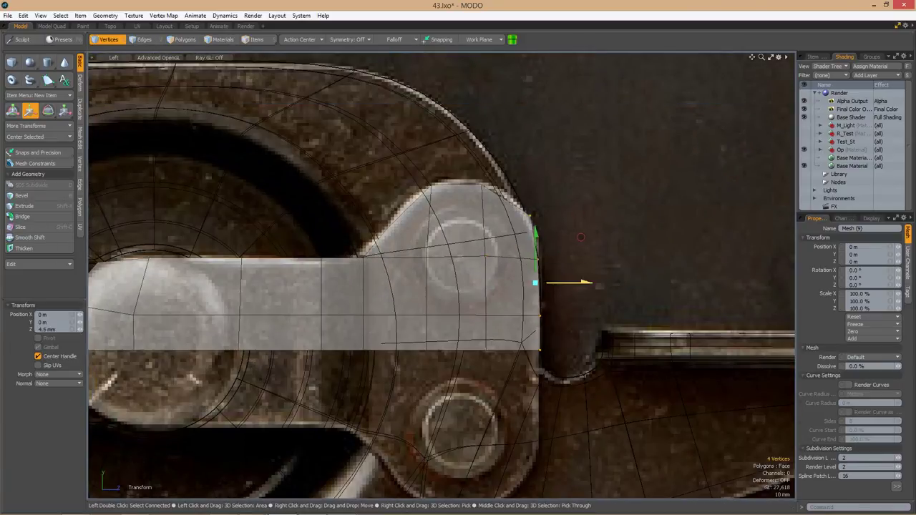
scroll(582, 282, down, 3)
scroll(465, 207, up, 3)
scroll(483, 239, down, 1)
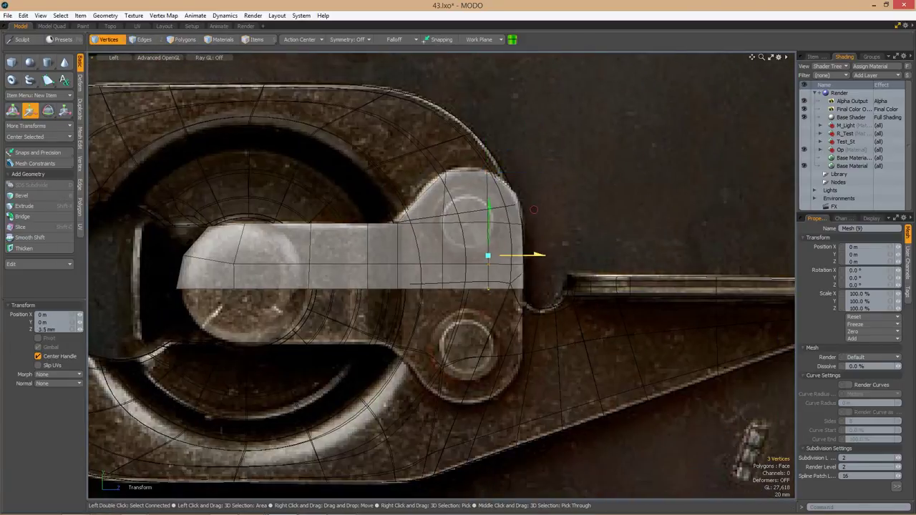
Try to mirror the upper half of the lever plate about the Z axis.
scroll(548, 229, down, 4)
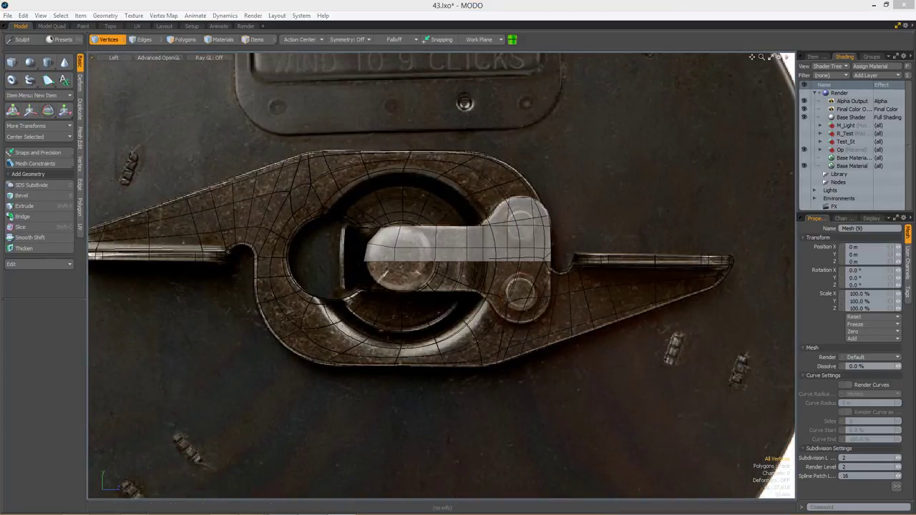
scroll(501, 251, up, 1)
click(613, 262)
scroll(544, 272, down, 3)
scroll(538, 283, up, 3)
scroll(538, 282, up, 2)
key(shift+v)
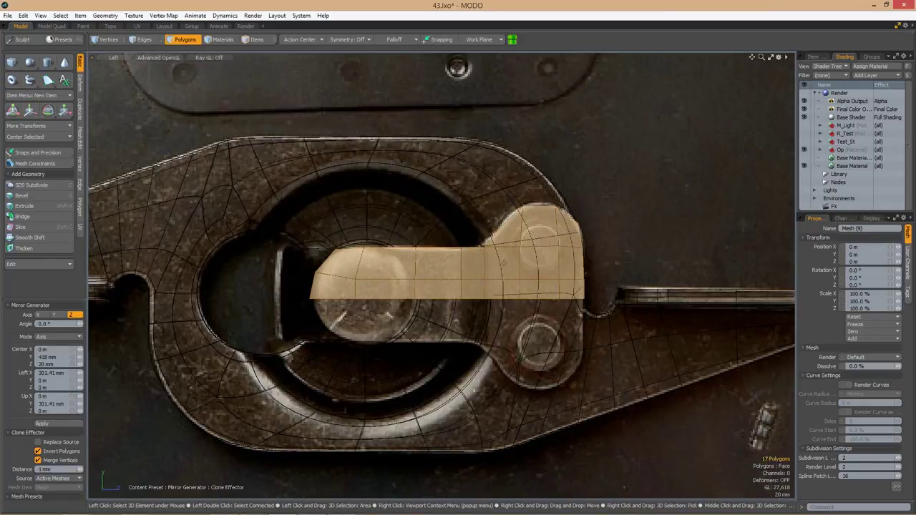
click(533, 288)
scroll(526, 279, down, 2)
scroll(525, 277, up, 2)
key(space)
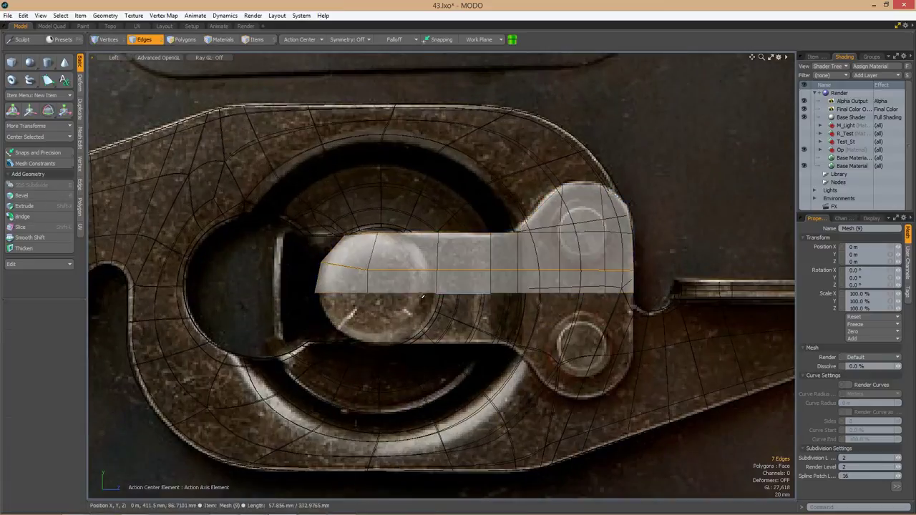
Mirror the upper half about the Y axis along its lower edge with merged vertices, and shift the complete lever 5 mm on X.
key(2)
key(w)
key(shift+x)
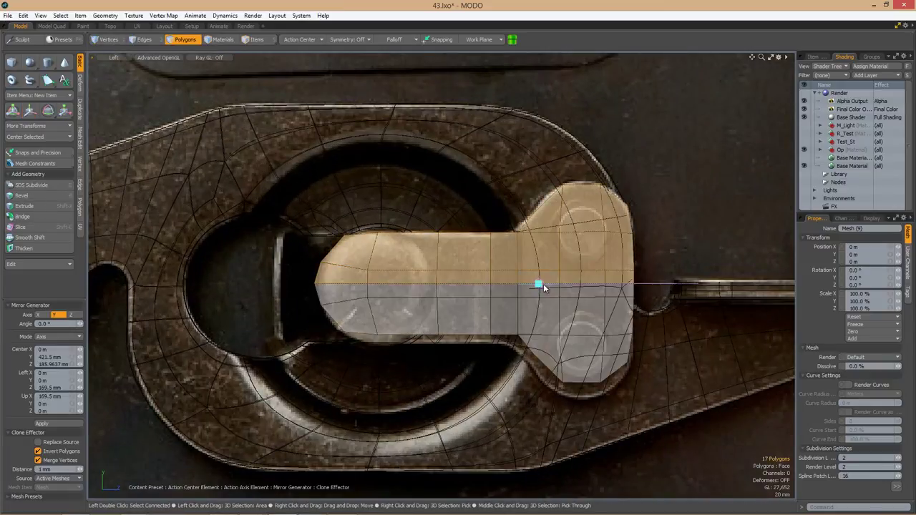
drag(540, 286, 538, 307)
key(shift+v)
key(3)
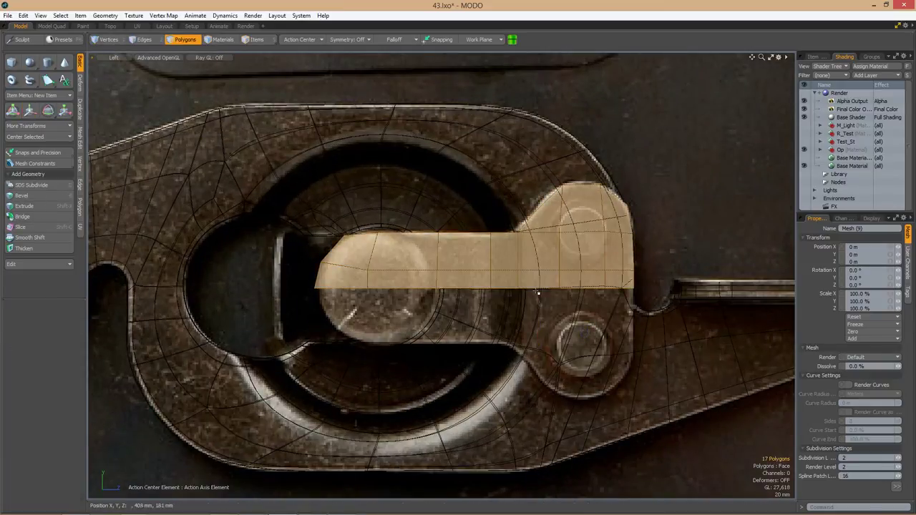
click(537, 289)
key(space)
double_click(537, 322)
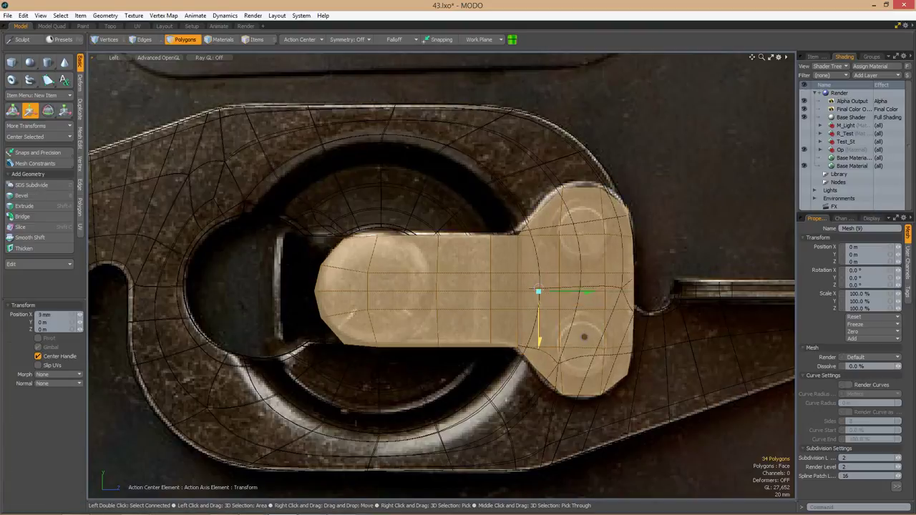
Switch the lever to subdivision surfaces and adjust its outline vertices to the reference photo.
scroll(540, 358, down, 1)
key(1)
key(r)
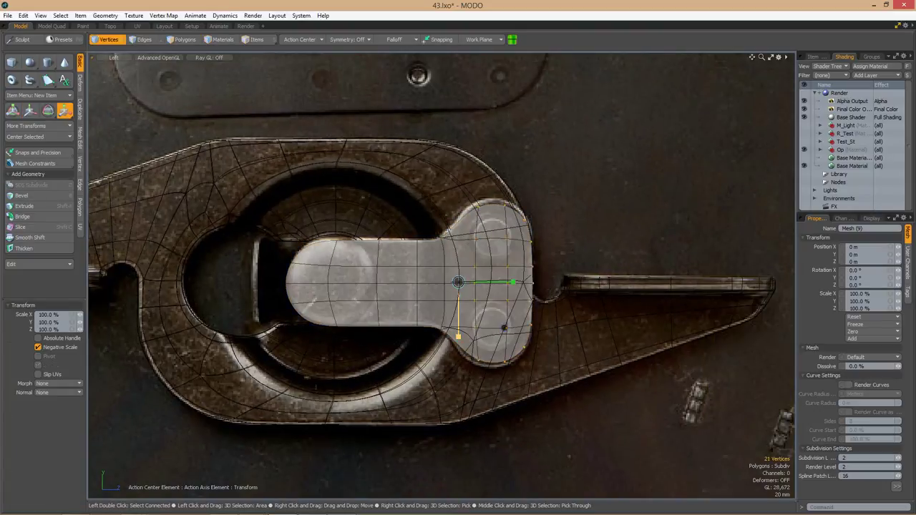
click(509, 285)
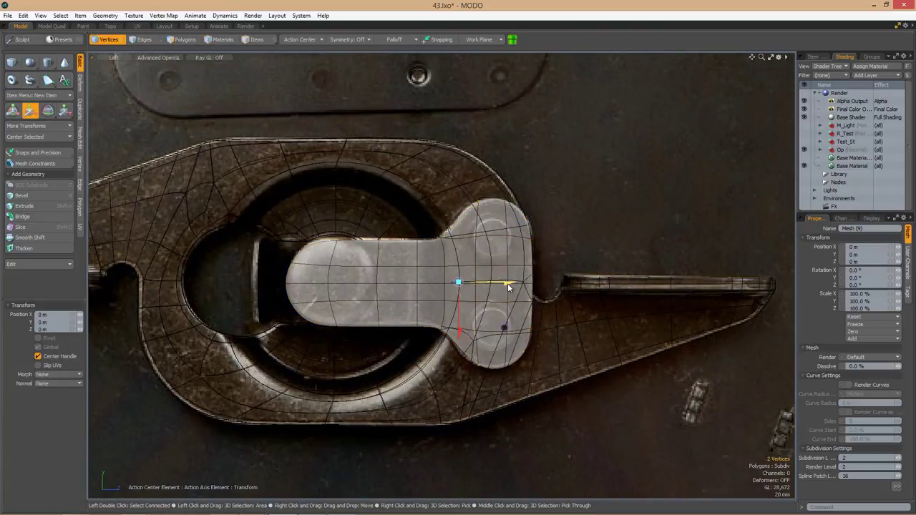
Select all polygons of the lever and move them -2 mm on X.
key(3)
scroll(480, 301, up, 2)
double_click(479, 302)
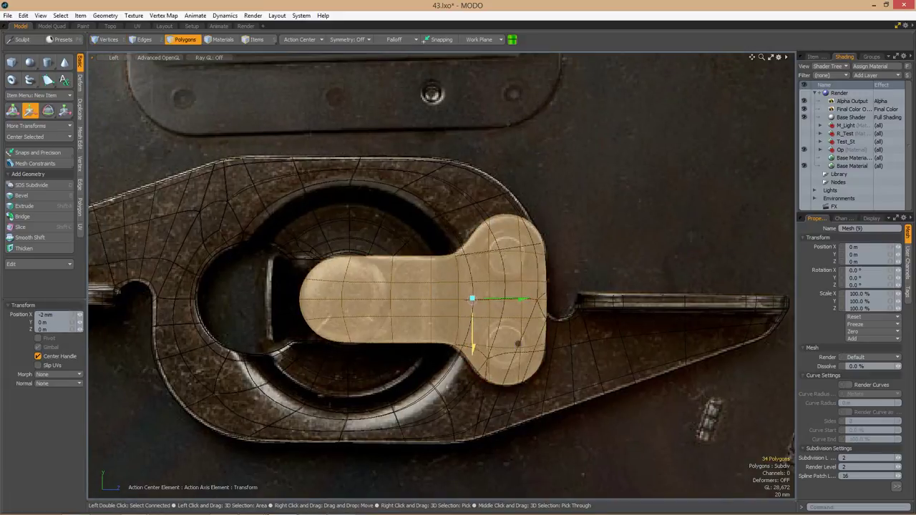
Extrude the lever's polygons to give the flat plate thickness.
alt+drag(479, 302, 472, 257)
key(w)
key(space)
key(shift+x)
key(space)
ctrl+alt+drag(429, 186, 451, 210)
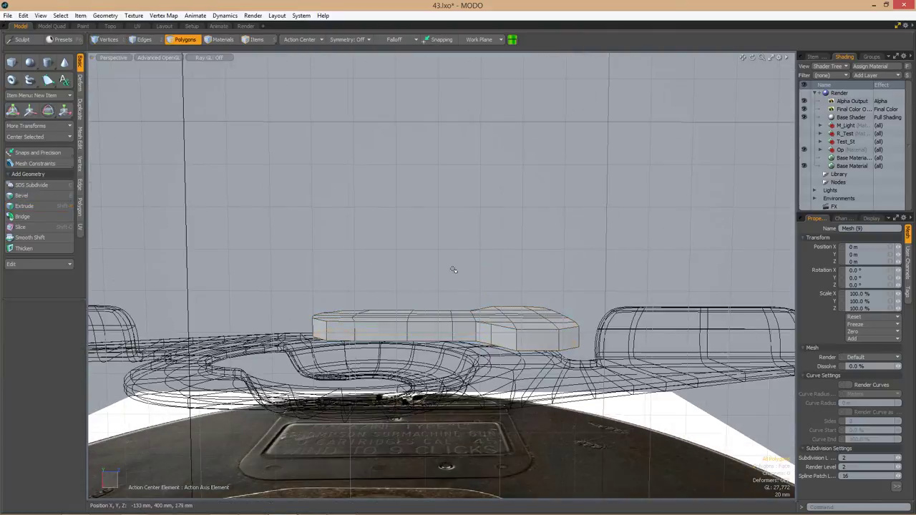
Select the vertices of the lever's arm and raise them above the head by moving them -39 mm on X.
key(1)
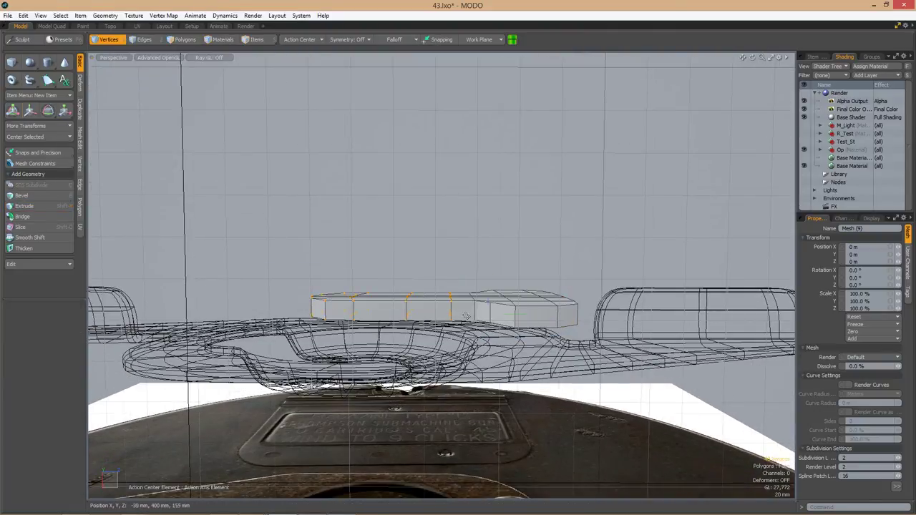
key(w)
click(299, 39)
click(300, 50)
alt+drag(372, 308, 383, 334)
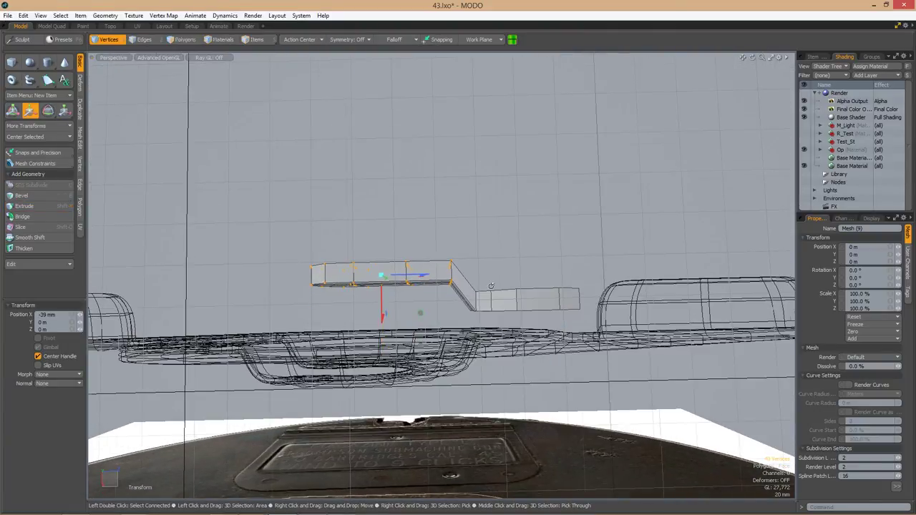
Select the raised arm's vertices and readjust the height of the arm relative to the head.
alt+drag(491, 286, 400, 236)
key(space)
key(1)
drag(236, 211, 523, 328)
key(w)
key(alt+c)
click(449, 284)
key(space)
Reposition the vertices at the sloped bend between the raised arm and the head.
key(ctrl+2)
key(1)
click(467, 252)
key(w)
scroll(505, 289, down, 2)
key(space)
key(w)
key(space)
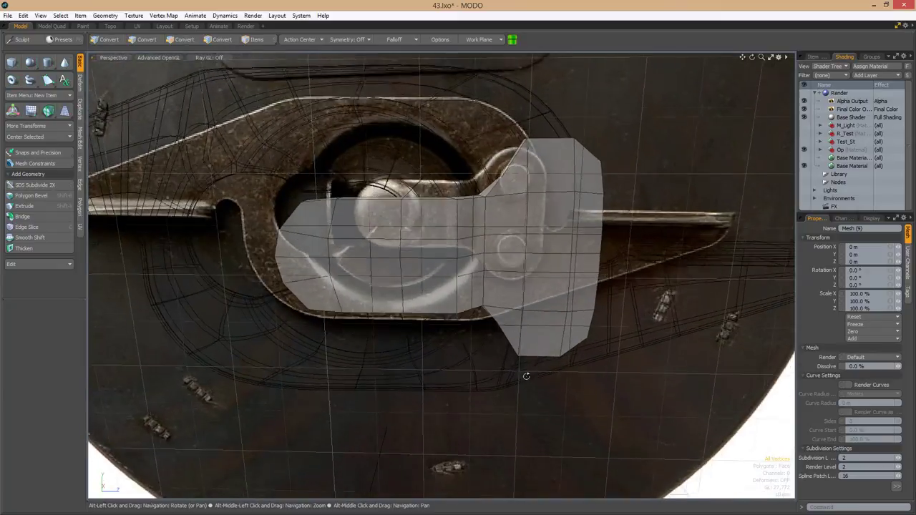
Shift the row of vertices at the arm-to-head junction along Z to match the corner in the reference photo.
scroll(522, 328, up, 5)
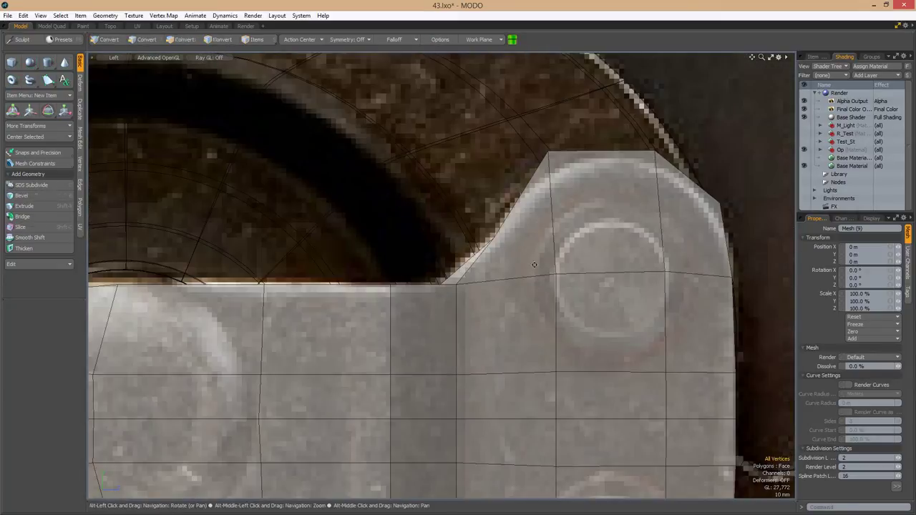
scroll(522, 328, down, 6)
alt+drag(522, 328, 487, 301)
key(1)
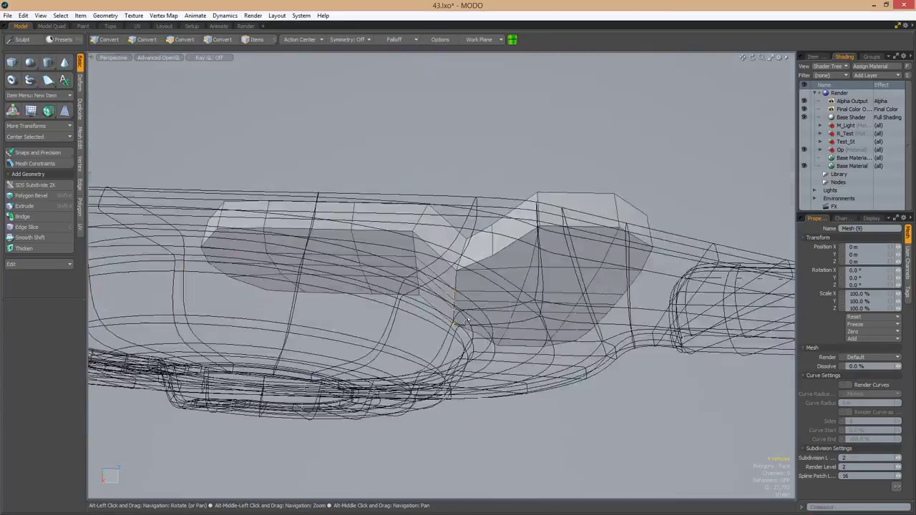
key(1)
key(y)
key(ctrl+3)
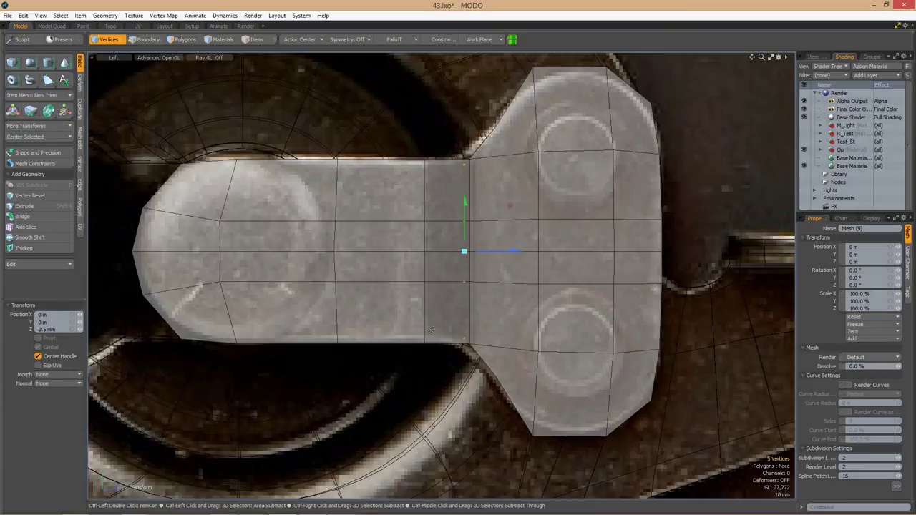
key(space)
scroll(529, 232, down, 3)
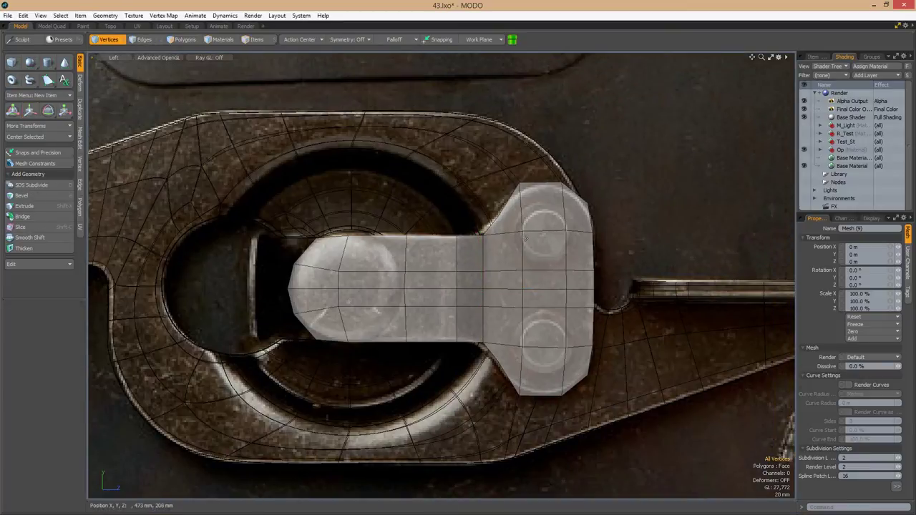
Select the polygons of the lever's lower half and delete them.
alt+drag(535, 238, 444, 286)
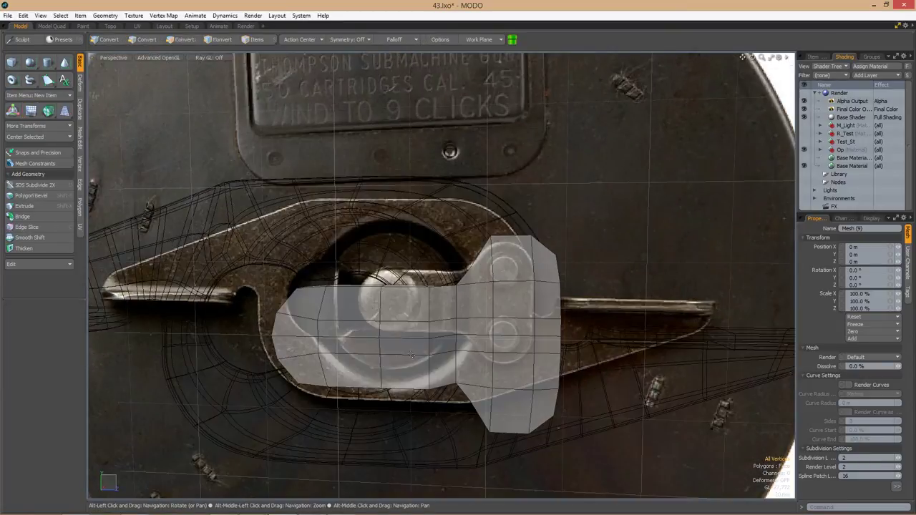
key(ctrl+3)
key(3)
drag(200, 338, 567, 440)
drag(633, 460, 633, 460)
Bevel the front and back polygons of the remaining lever half with a 3.5 mm inset and -100 um shift.
alt+drag(633, 460, 410, 333)
alt+drag(452, 286, 754, 234)
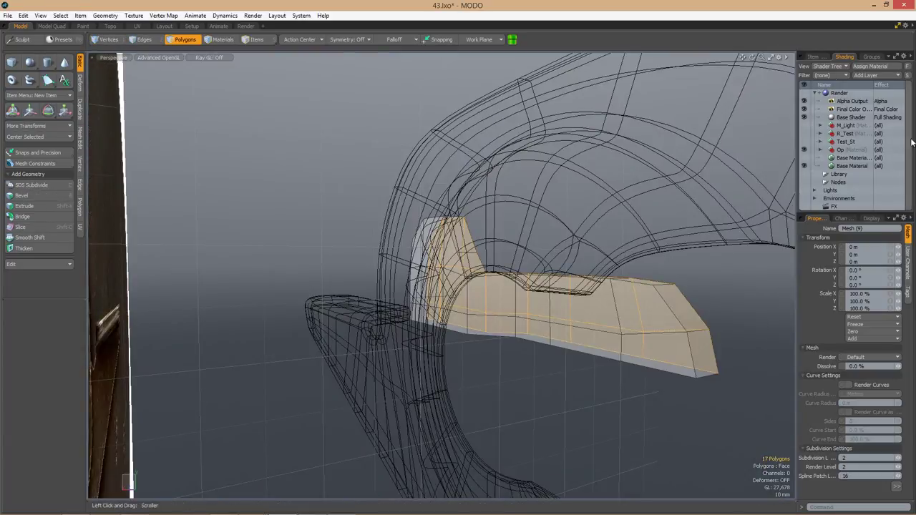
click(813, 57)
alt+drag(458, 272, 354, 269)
alt+drag(513, 322, 401, 306)
key(b)
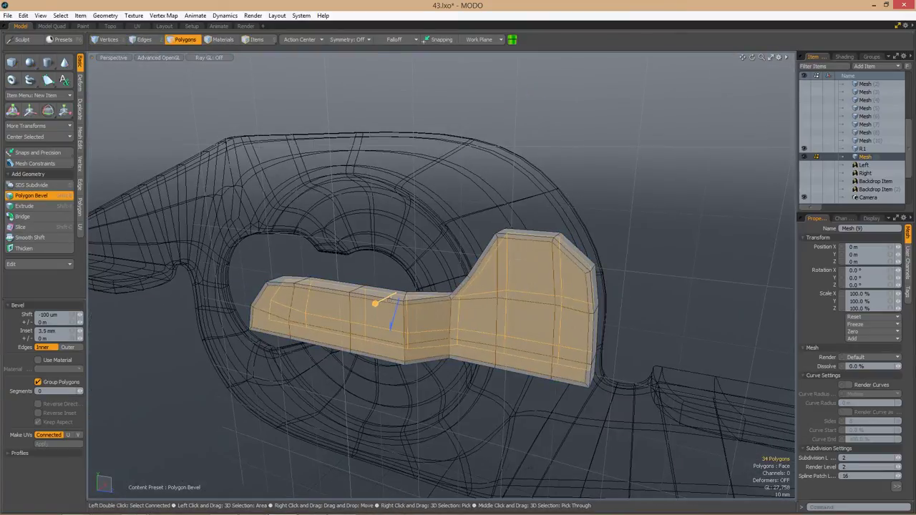
Cut the inset border near the lever's centre line with Edge Slice at 90.5 %.
key(ctrl+space)
click(296, 347)
scroll(372, 314, up, 5)
key(alt+c)
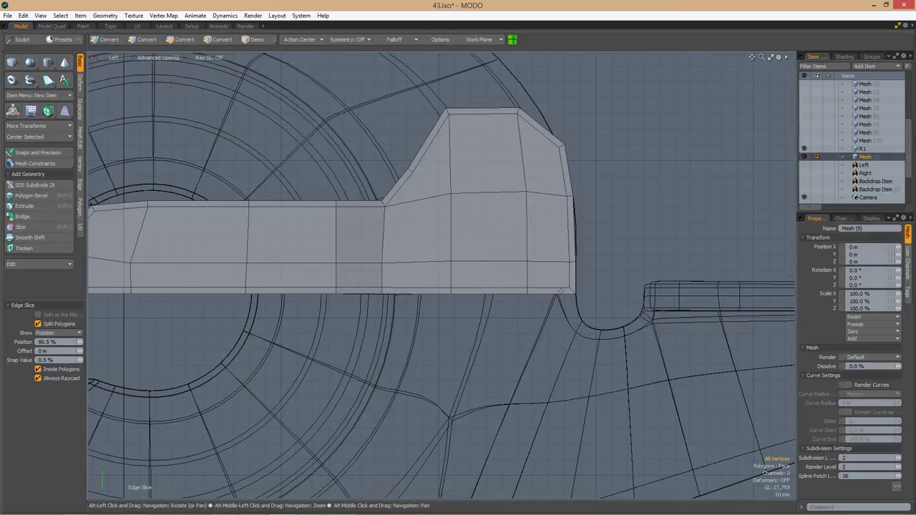
scroll(562, 290, down, 5)
alt+drag(562, 291, 501, 322)
click(302, 321)
key(space)
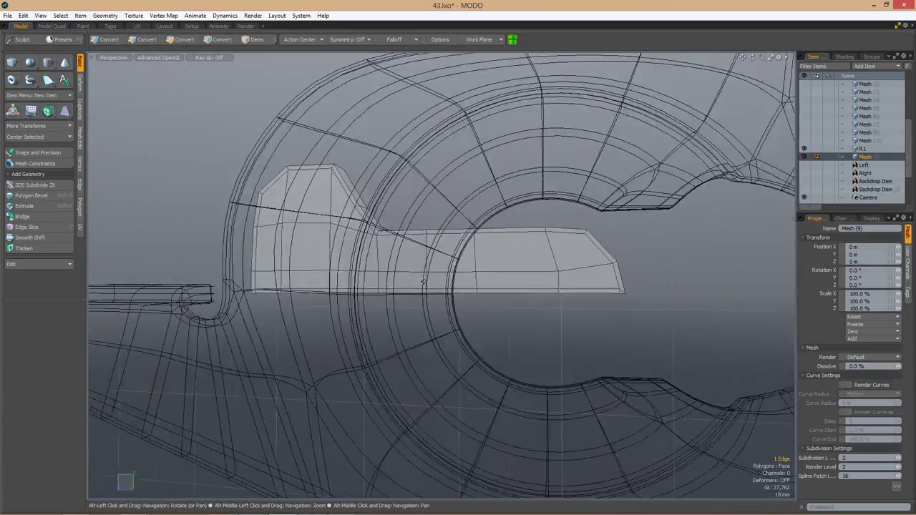
Remove the inset edge strip running along the lever's centre line.
scroll(548, 327, up, 3)
alt+drag(633, 302, 573, 322)
scroll(552, 345, up, 5)
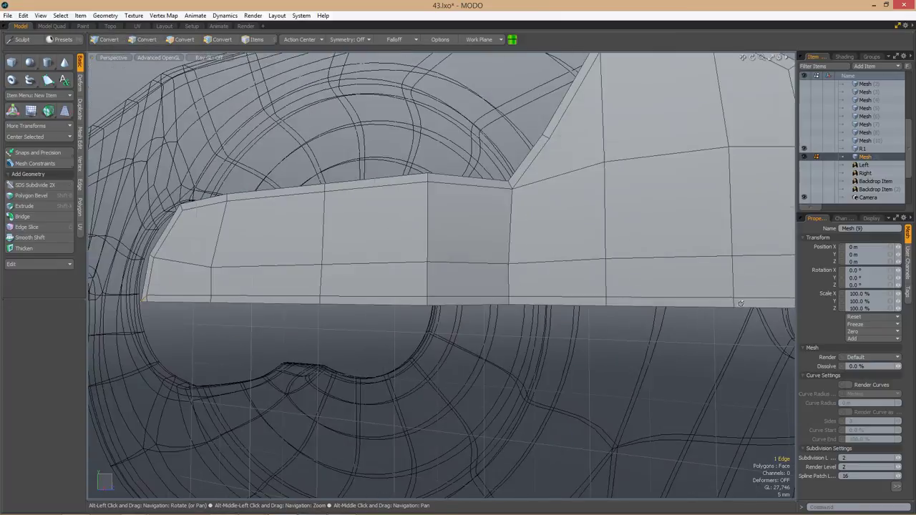
alt+drag(508, 330, 590, 329)
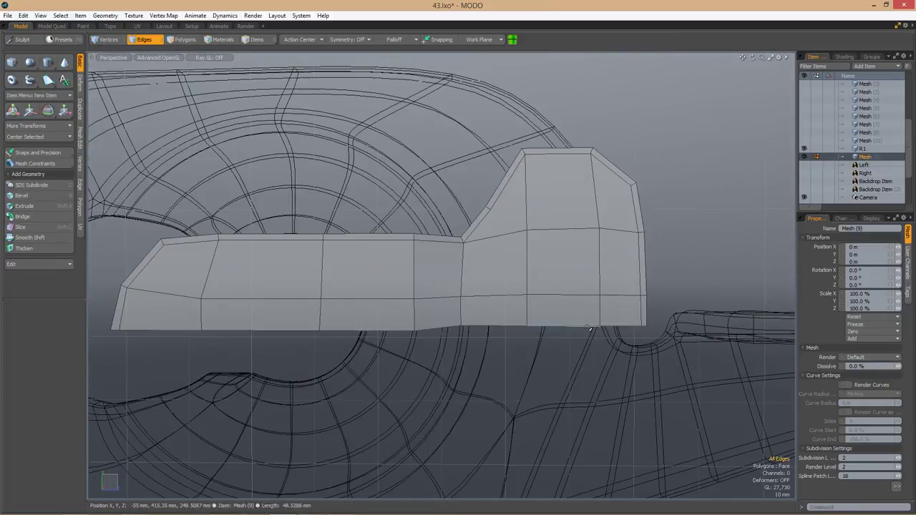
Move the inner vertex of the head toward the arm to widen the area for the opening.
alt+drag(735, 300, 473, 288)
key(3)
key(1)
click(479, 288)
key(space)
Inset the head's inner polygons with Bevel and delete them to cut an opening through the head.
key(3)
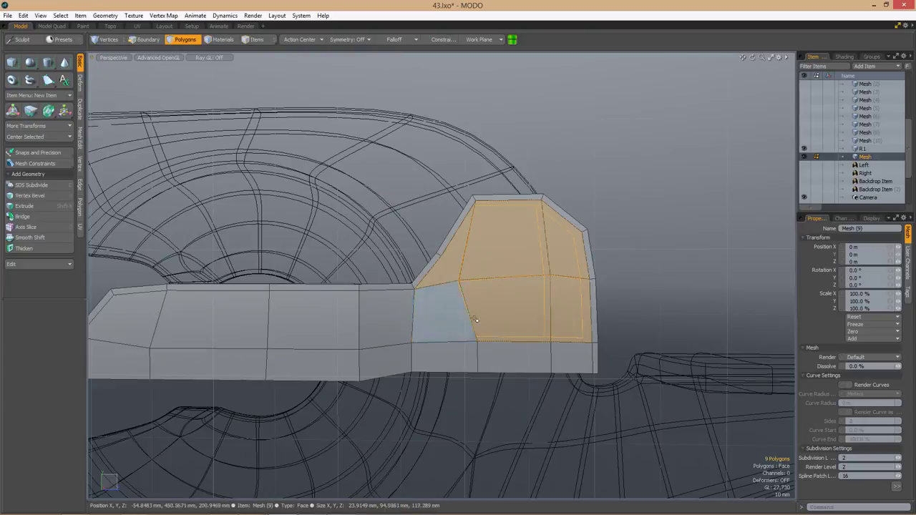
alt+drag(475, 319, 613, 310)
key(b)
key(space)
key(Delete)
Rework the topology between the head's opening and the arm by removing surplus edges and slicing across at 49 %.
key(ctrl+space)
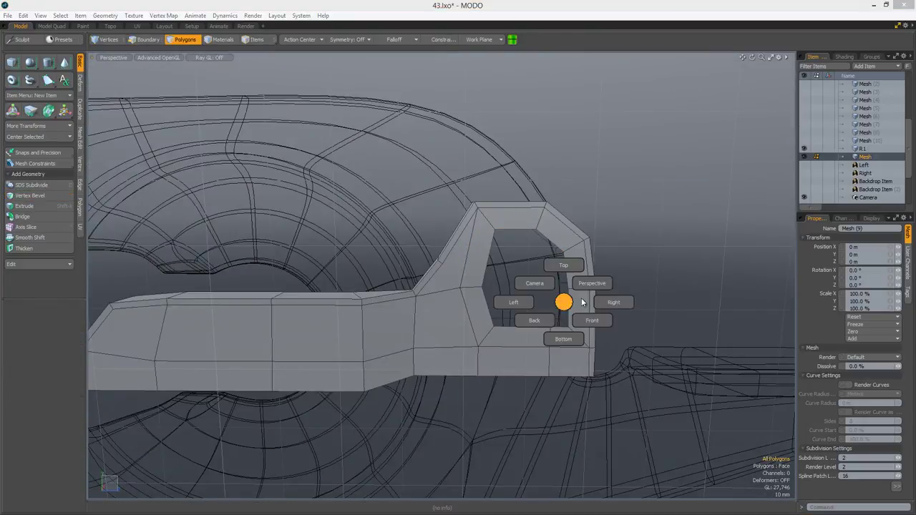
click(513, 302)
key(alt+c)
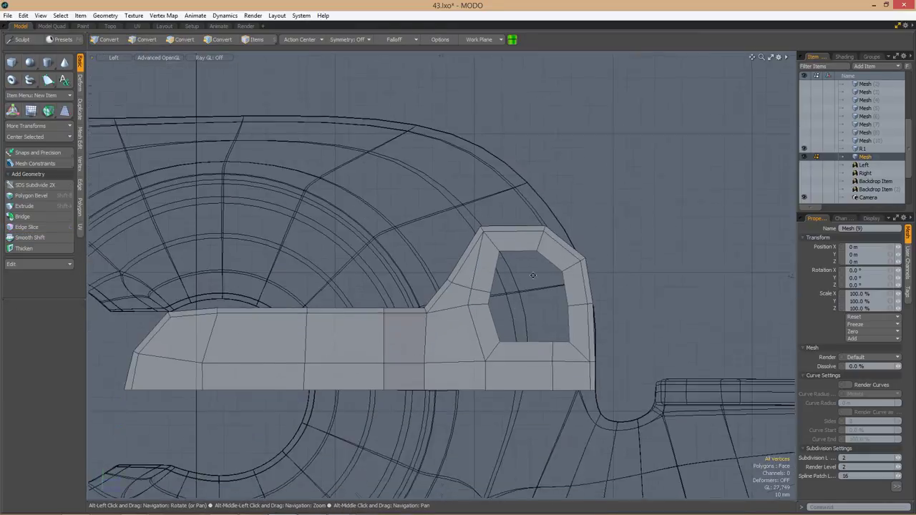
key(2)
scroll(532, 274, up, 4)
click(481, 289)
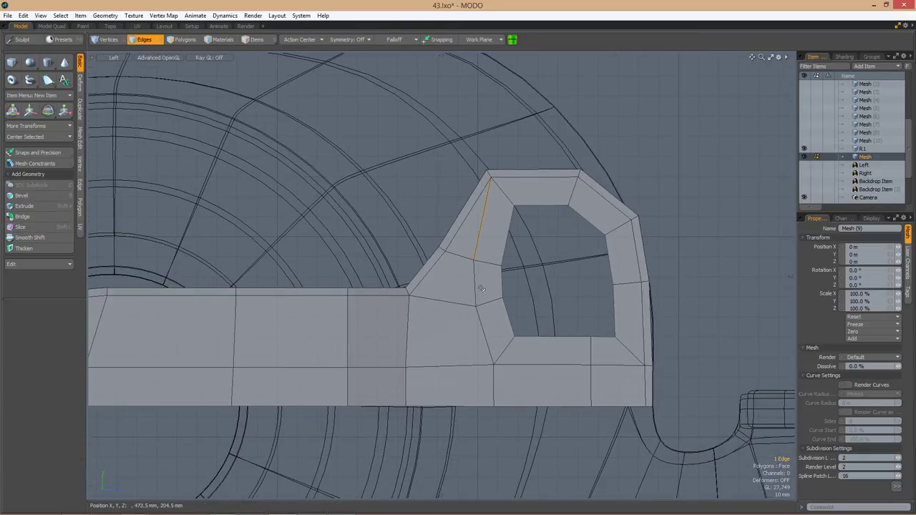
alt+shift+drag(481, 288, 474, 283)
key(alt+c)
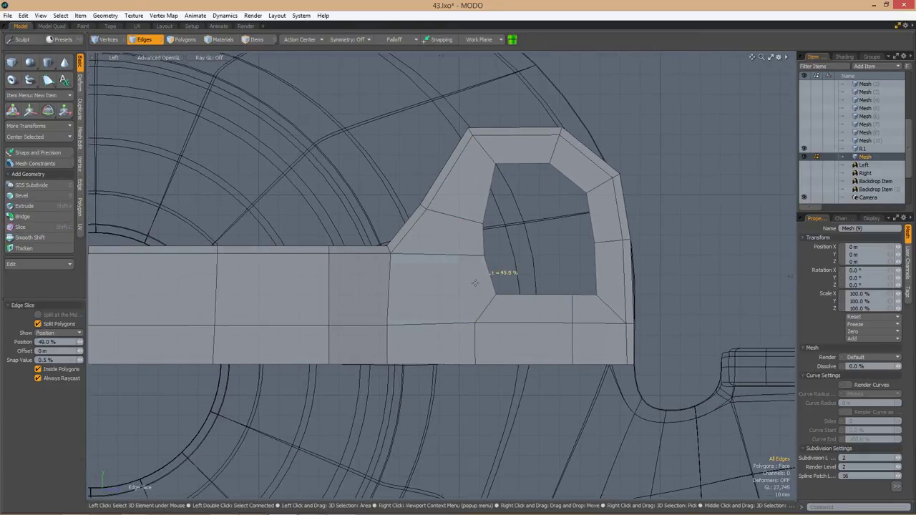
Try to add a loop slice at 59.5 % along the arm and into the head.
scroll(473, 287, down, 2)
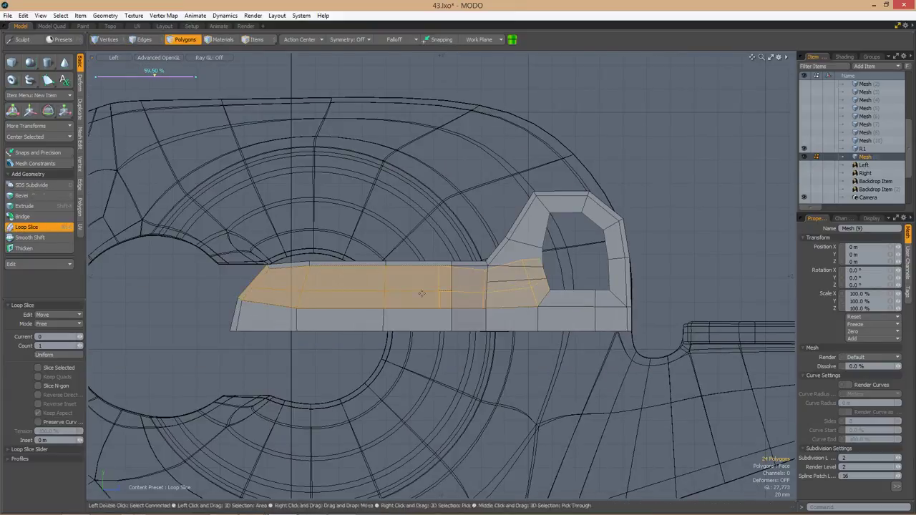
key(space)
alt+drag(571, 283, 463, 274)
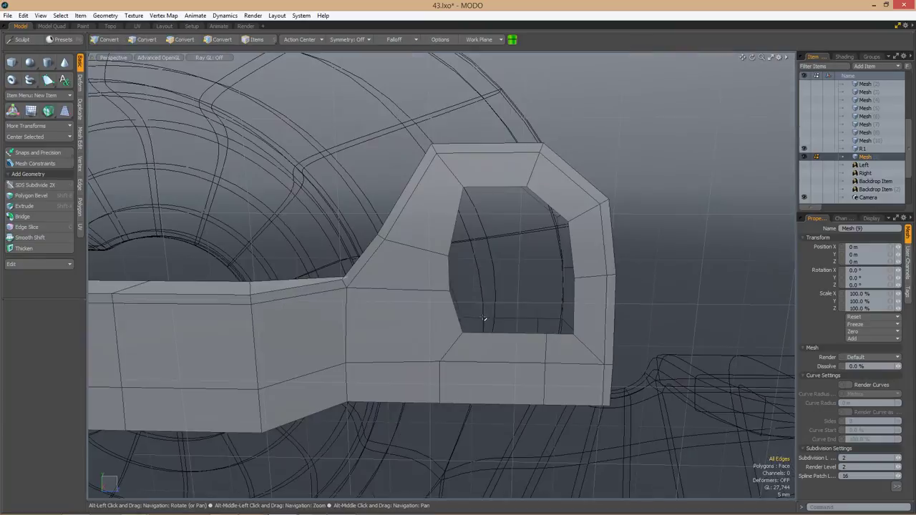
Add a loop slice at 50 % lengthwise through the arm's front and back polygons.
key(3)
click(317, 302)
key(alt+c)
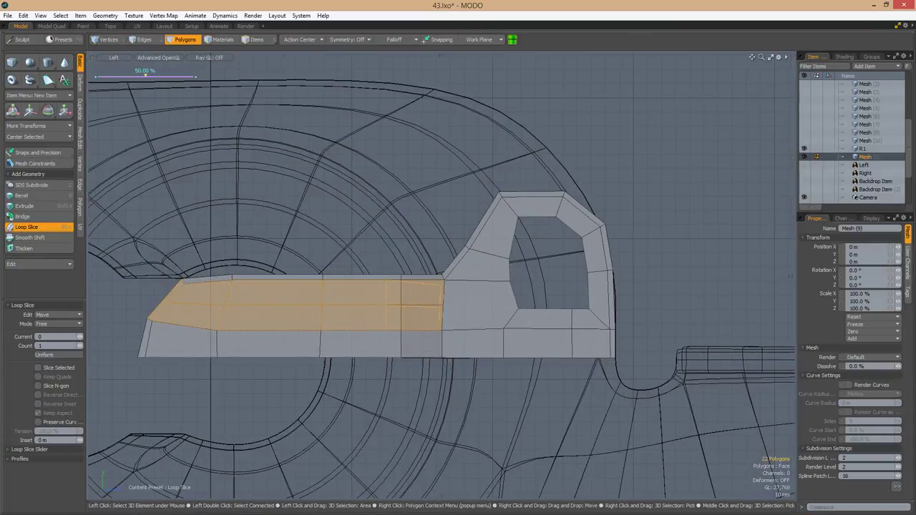
Connect the arm's middle loop to the head's opening with an edge slice and slide the opening's corner vertices into line.
mouse_move(441, 303)
alt+mouse_down()
mouse_move(321, 286)
mouse_move(430, 306)
alt+mouse_up()
key(c)
key(ctrl+z)
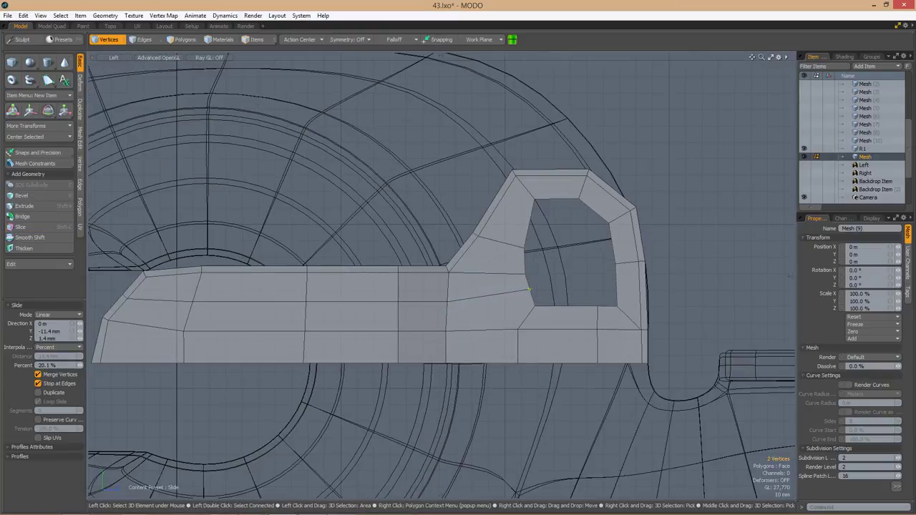
alt+drag(506, 267, 506, 307)
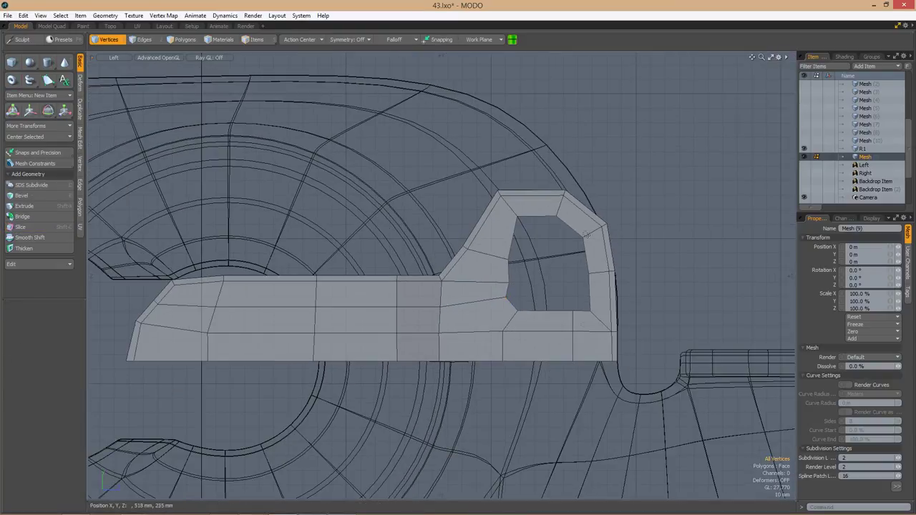
Add a loop slice through the frame surrounding the head's opening.
alt+shift+drag(585, 235, 521, 192)
key(alt+c)
scroll(512, 263, up, 2)
key(space)
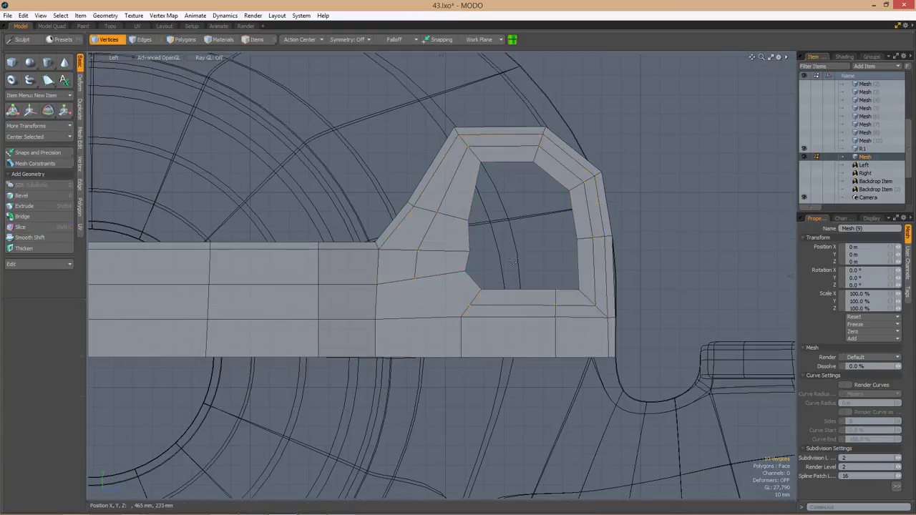
Reroute the edge from the opening's lower inner corner to the vertical edge nearer the arm, clearing the extra edges below the opening.
scroll(512, 262, up, 1)
key(c)
alt+drag(423, 362, 527, 302)
key(space)
key(2)
alt+drag(533, 323, 489, 332)
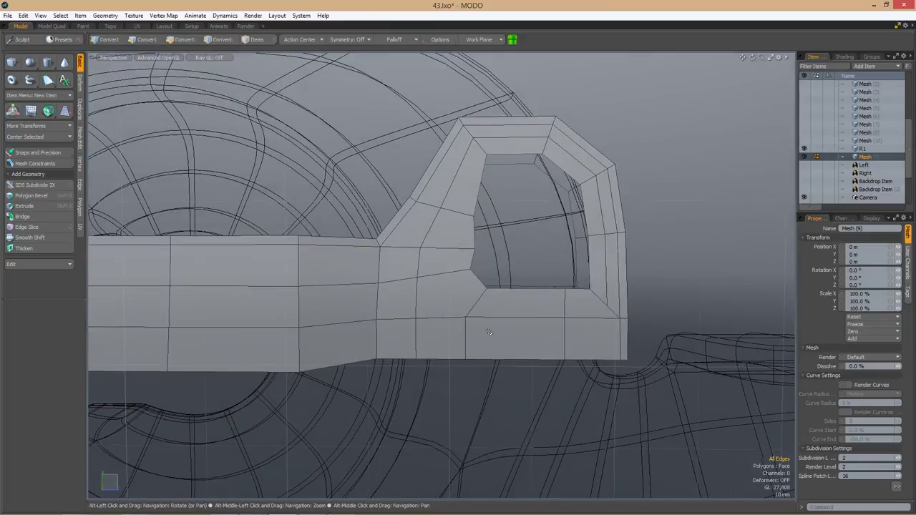
alt+drag(570, 323, 409, 323)
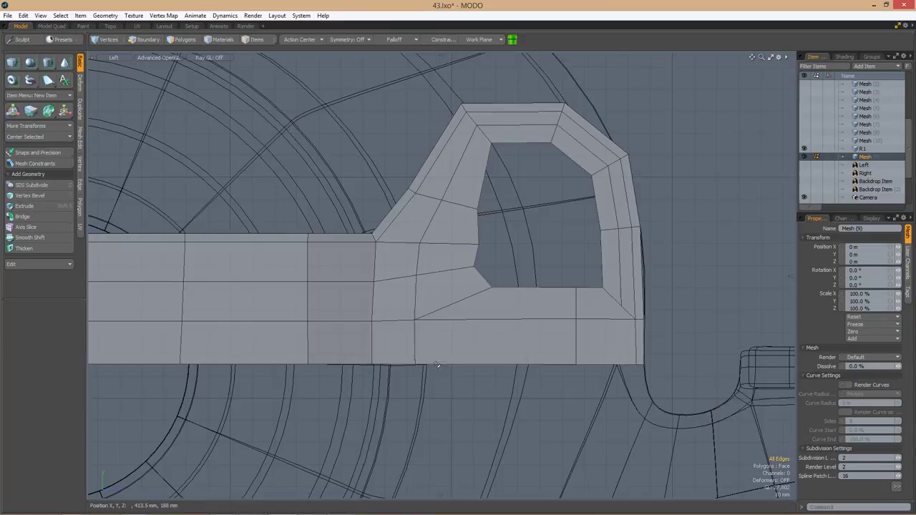
Round the head's front opening into a circle and slide the vertices beside it by 70.1 %.
double_click(558, 315)
key(ctrl+c)
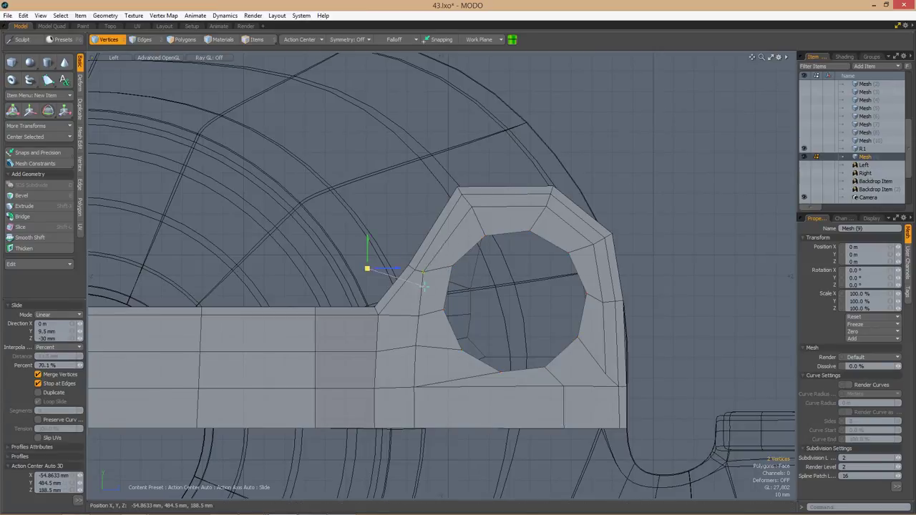
key(space)
scroll(424, 287, down, 2)
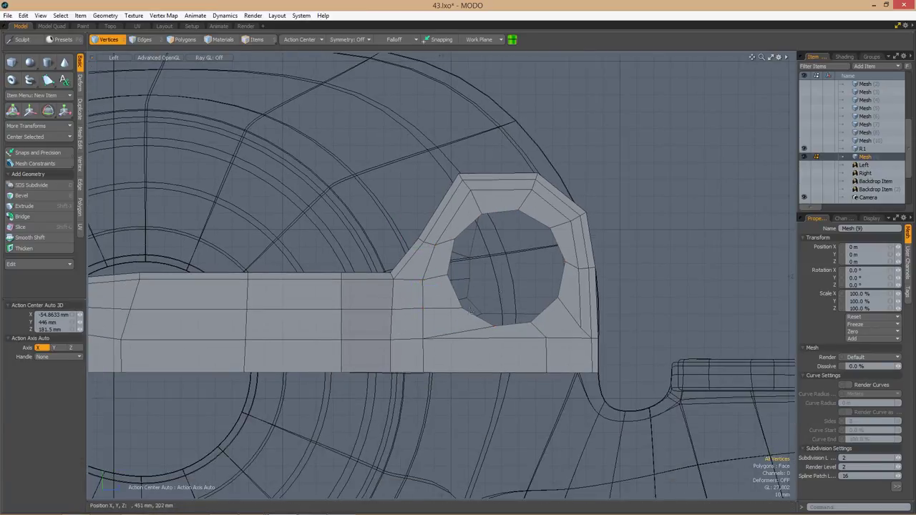
alt+shift+drag(470, 311, 451, 336)
Preview the head with subdivision, and cut an edge from the opening's lower outer corner to the bottom edge with Edge Slice at 73.5 %.
key(space)
key(Tab)
scroll(474, 225, down, 3)
scroll(513, 298, up, 5)
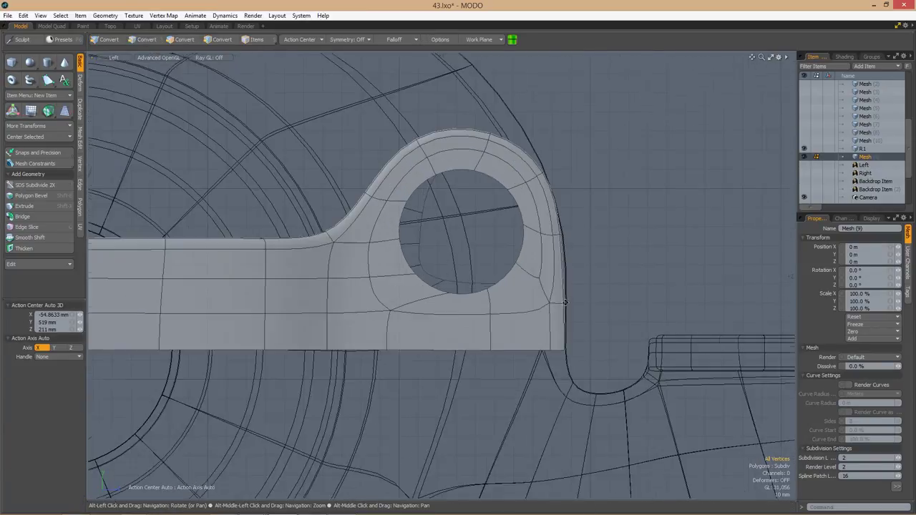
key(Tab)
scroll(513, 297, up, 1)
key(alt+c)
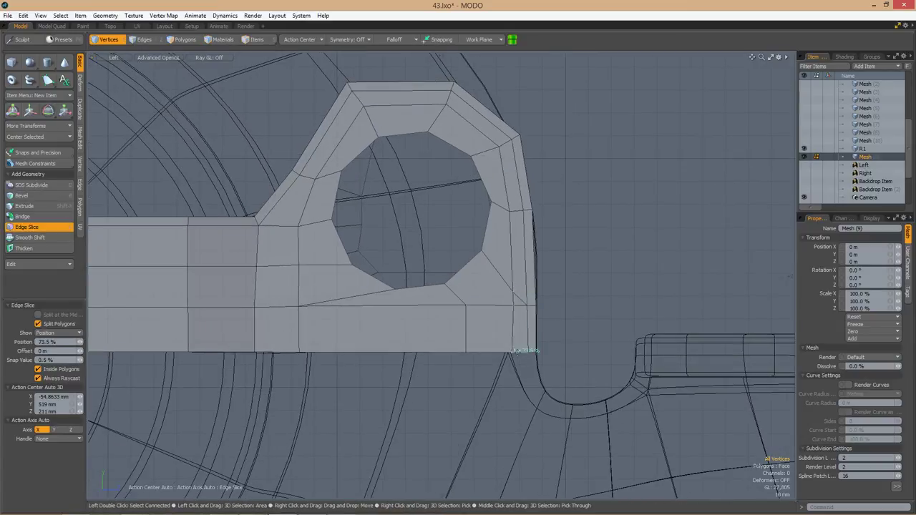
Round the opening's edge loop on the reverse side and cut the matching corner edge down to the bottom with Edge Slice at 23.5 %.
key(ctrl+space)
click(582, 284)
key(2)
double_click(440, 290)
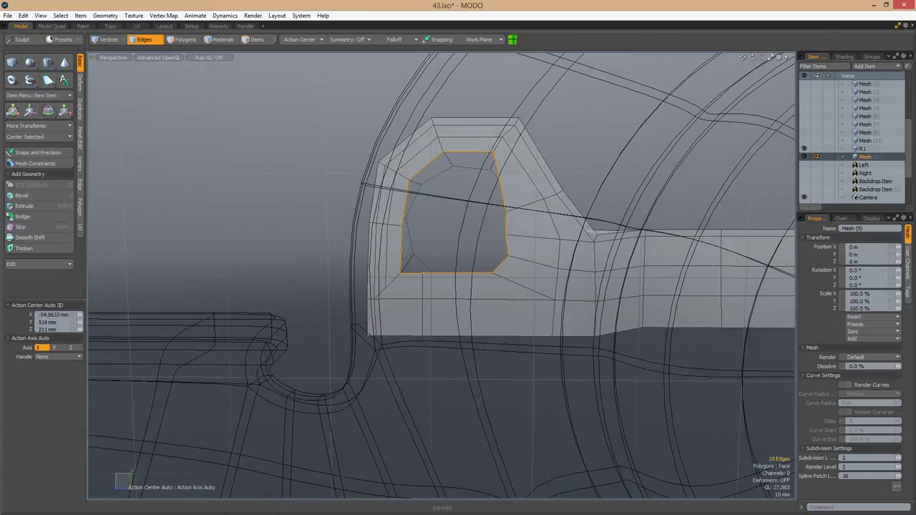
key(alt+c)
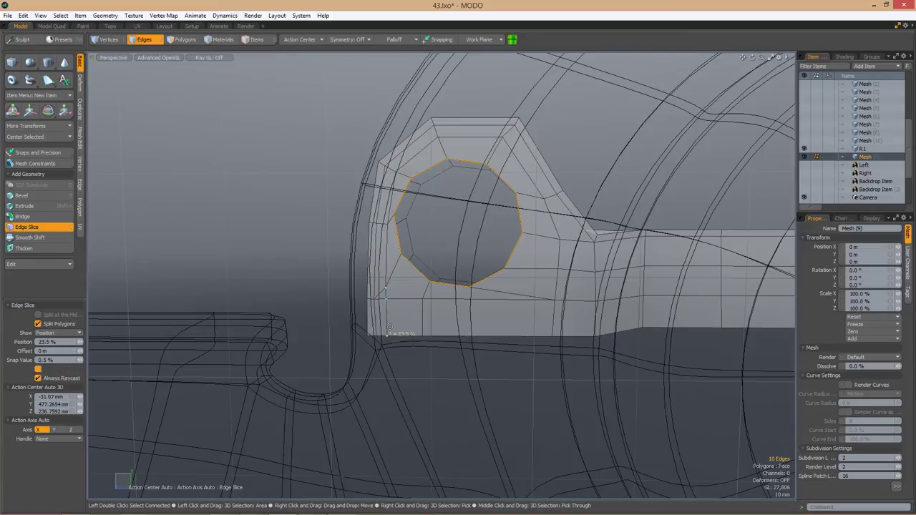
key(q)
Shift the reverse opening's edge loop by -800 um along Z so that it lines up with the front opening.
key(1)
key(ctrl+space)
click(509, 296)
scroll(510, 281, up, 2)
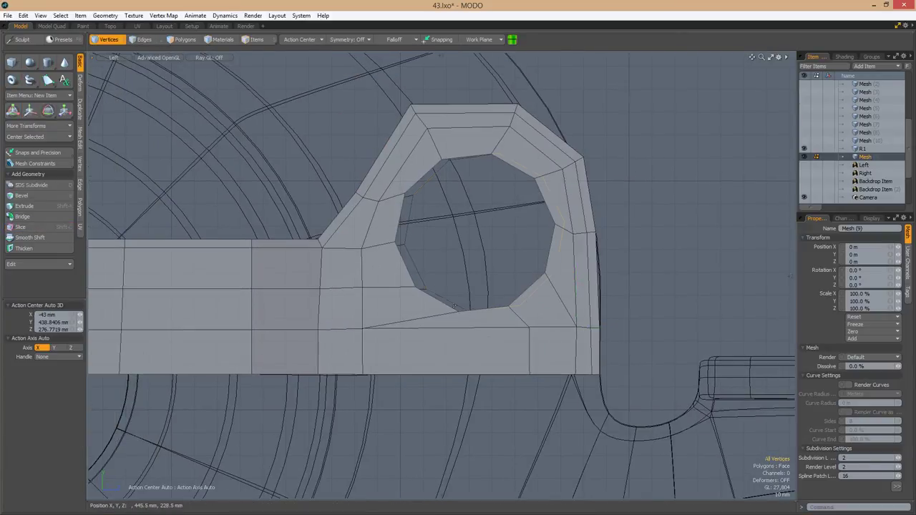
key(2)
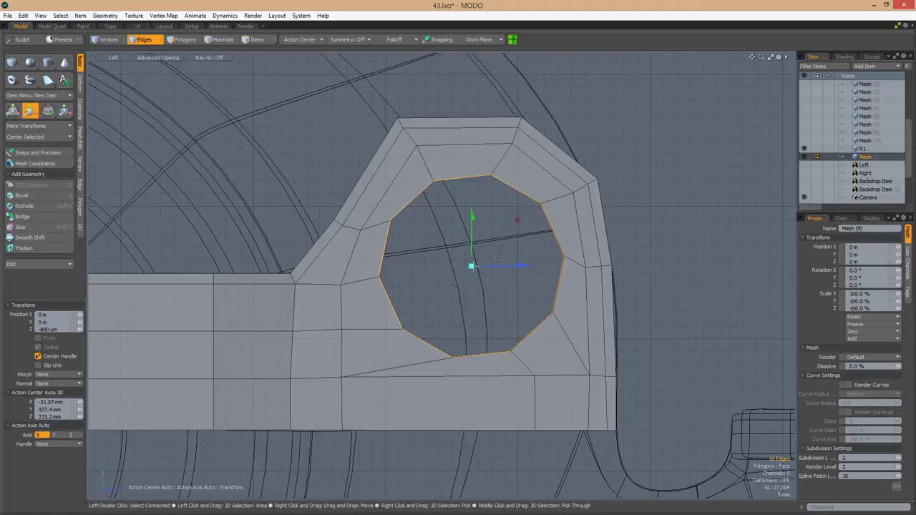
key(q)
scroll(498, 256, down, 4)
scroll(498, 248, up, 4)
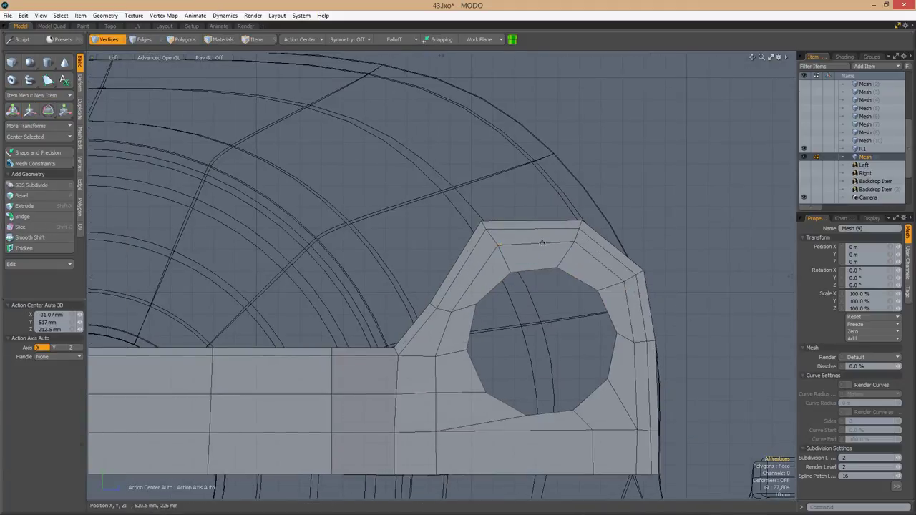
Select the edges across the arm's bend and bevel them.
scroll(541, 243, down, 3)
key(ctrl+space)
click(486, 432)
alt+drag(493, 236, 484, 205)
scroll(458, 212, up, 5)
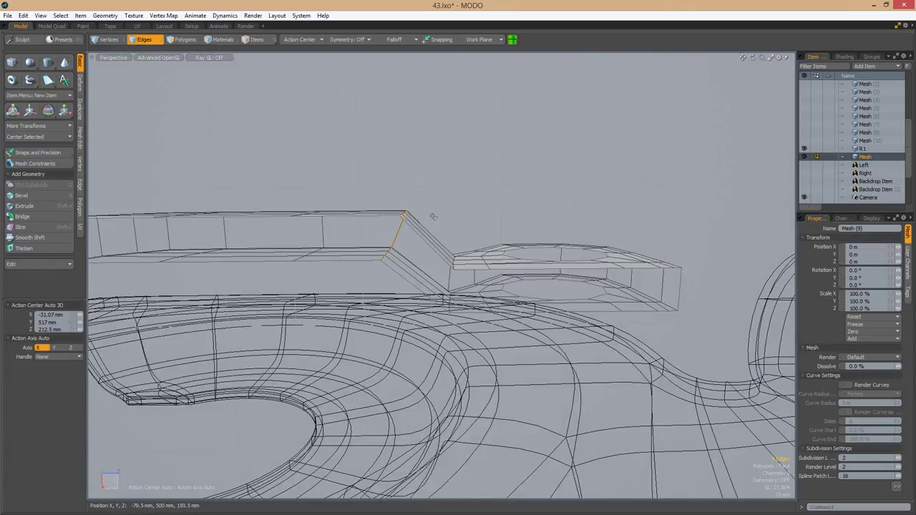
key(b)
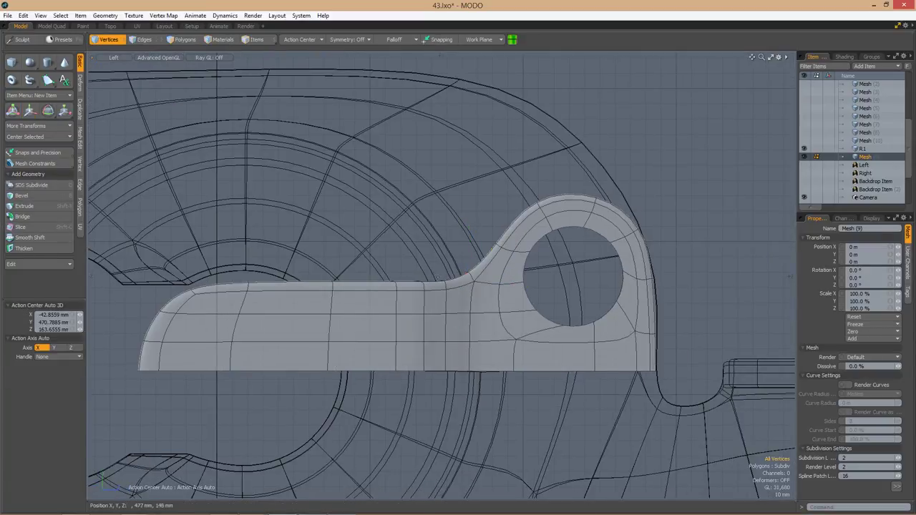
scroll(436, 278, down, 1)
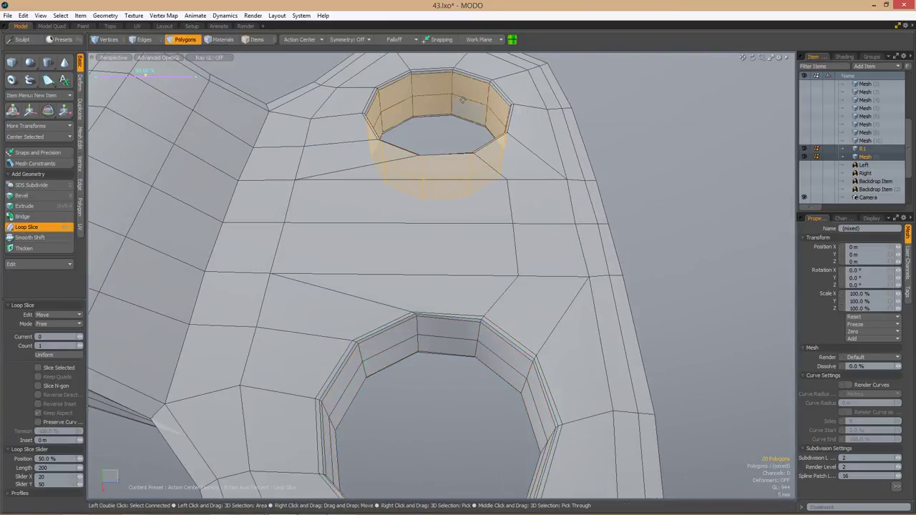
Move the vertex pair at the lower hole's upper inner corner outward to straighten the narrow rim.
key(ctrl+space)
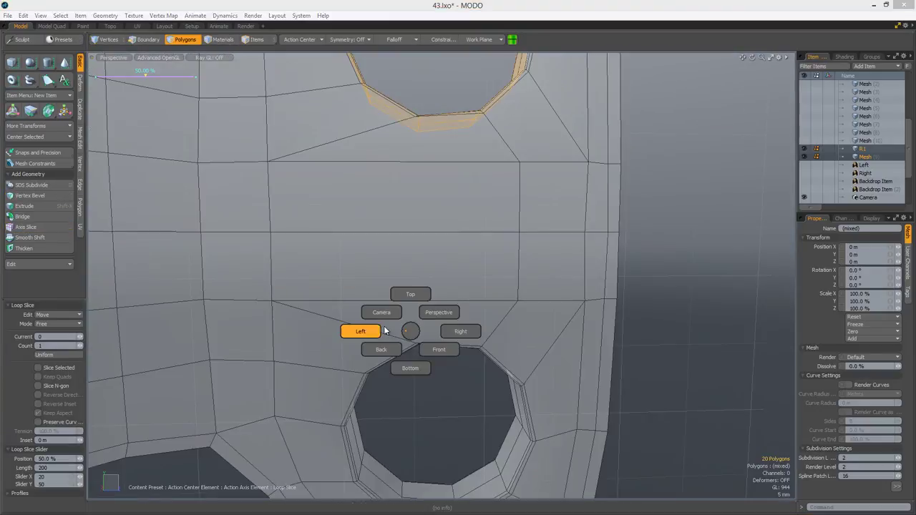
click(360, 329)
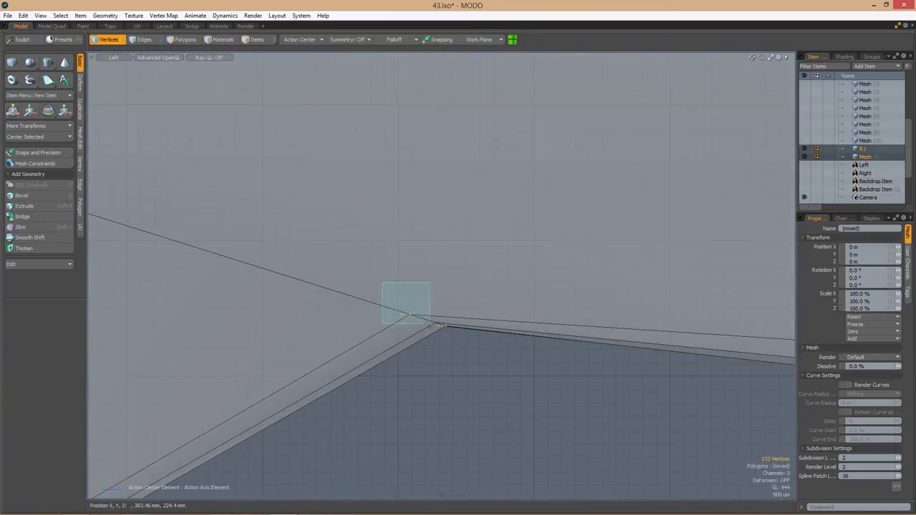
drag(434, 327, 419, 323)
key(w)
scroll(446, 219, down, 2)
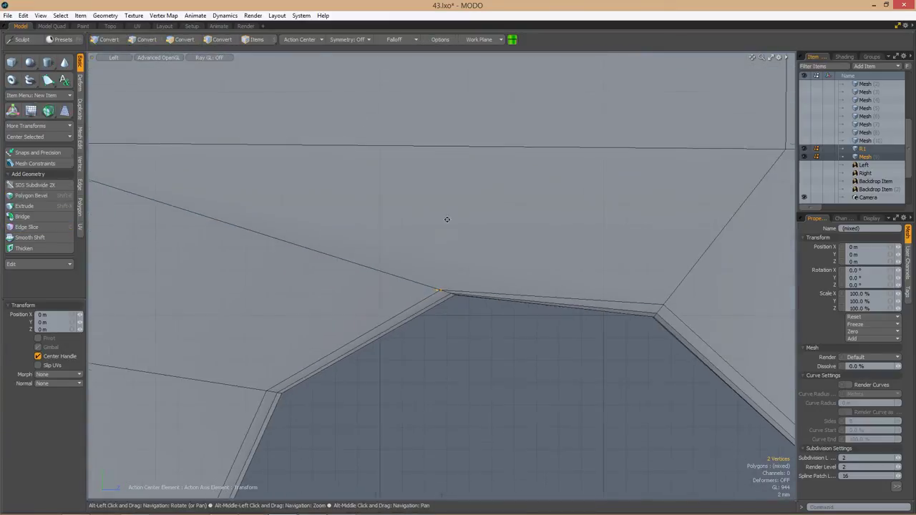
scroll(465, 253, up, 2)
drag(402, 222, 440, 285)
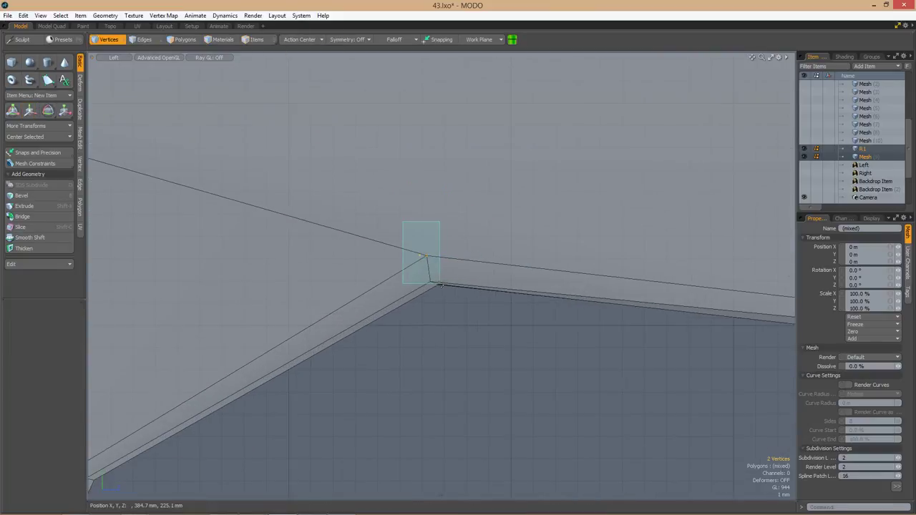
Move the next rim corner's vertex pair on the lower hole by about 364.6 um in Y and 225.5 um in Z.
scroll(479, 217, down, 3)
scroll(497, 262, up, 4)
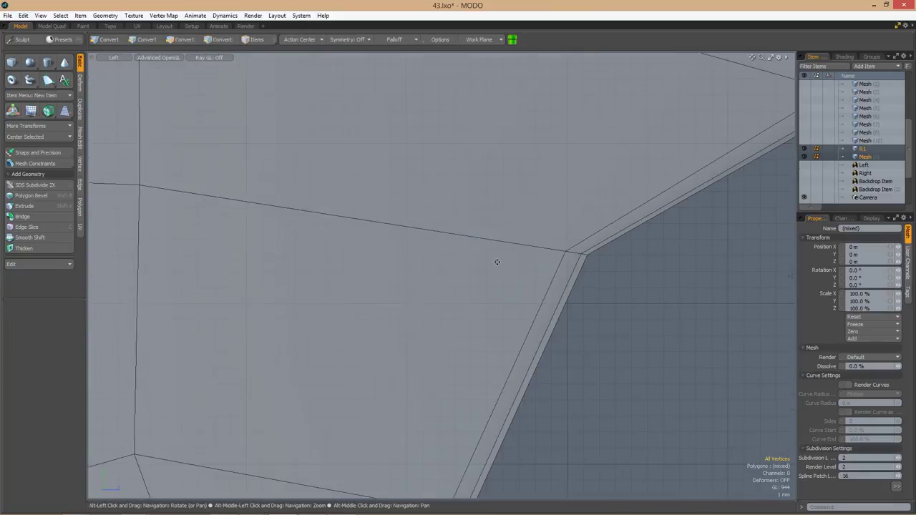
ctrl+click(566, 256)
scroll(529, 241, down, 5)
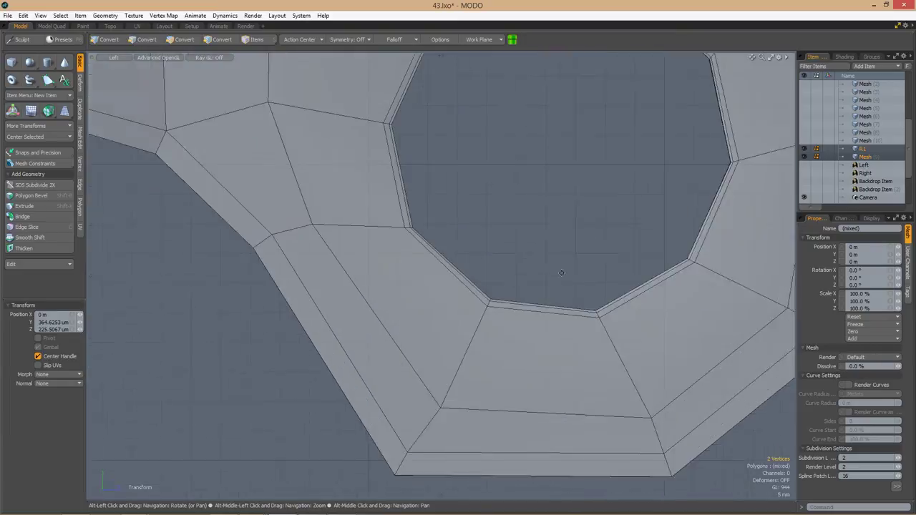
scroll(487, 206, up, 3)
alt+drag(488, 205, 531, 236)
scroll(339, 200, down, 4)
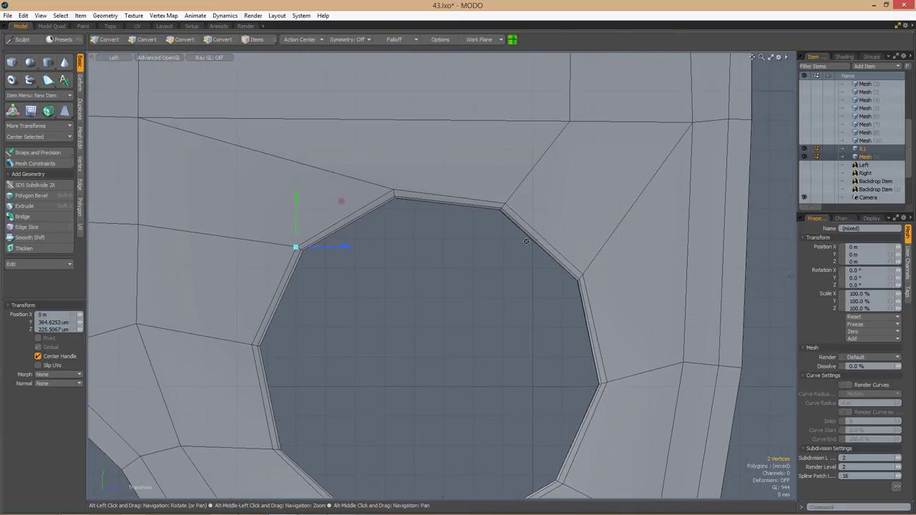
Adjust the rim vertex pair at the upper hole's lower inner corner to match the lower hole.
scroll(388, 265, up, 8)
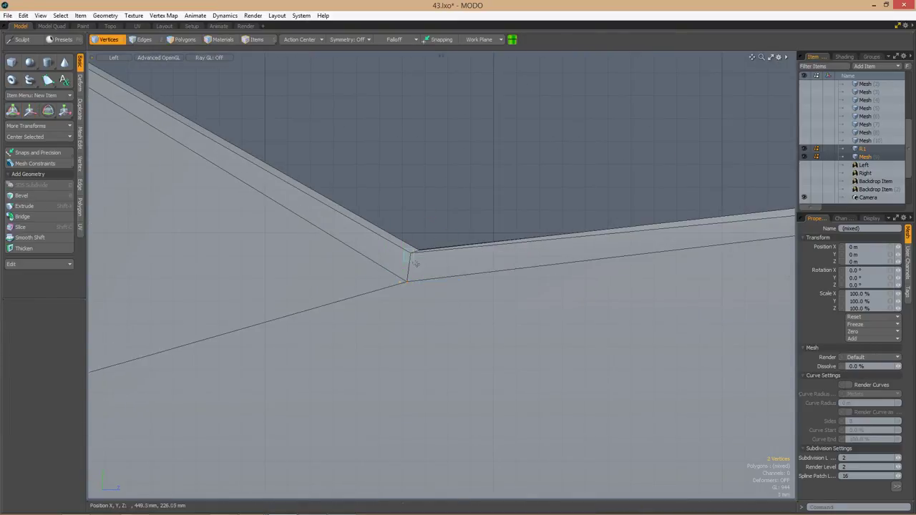
key(ctrl+space)
click(474, 190)
alt+drag(474, 227, 639, 284)
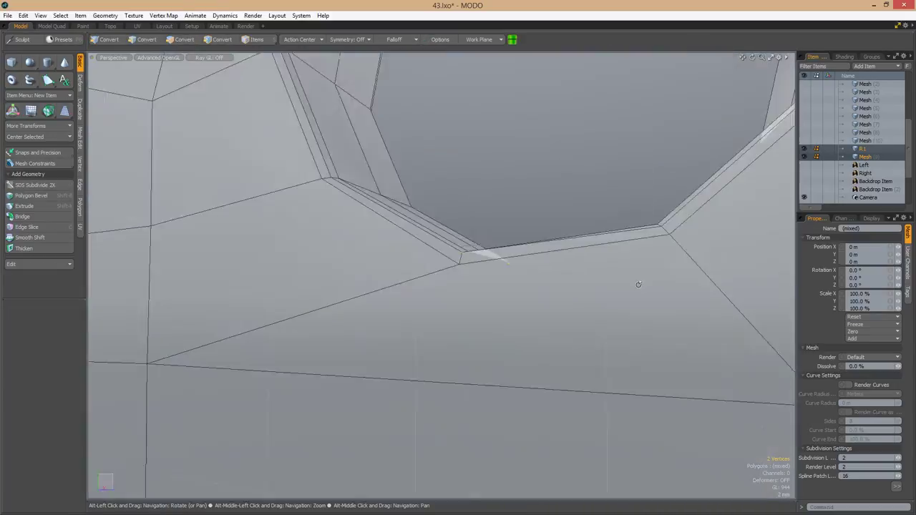
key(ctrl+space)
click(508, 240)
key(w)
scroll(547, 210, down, 10)
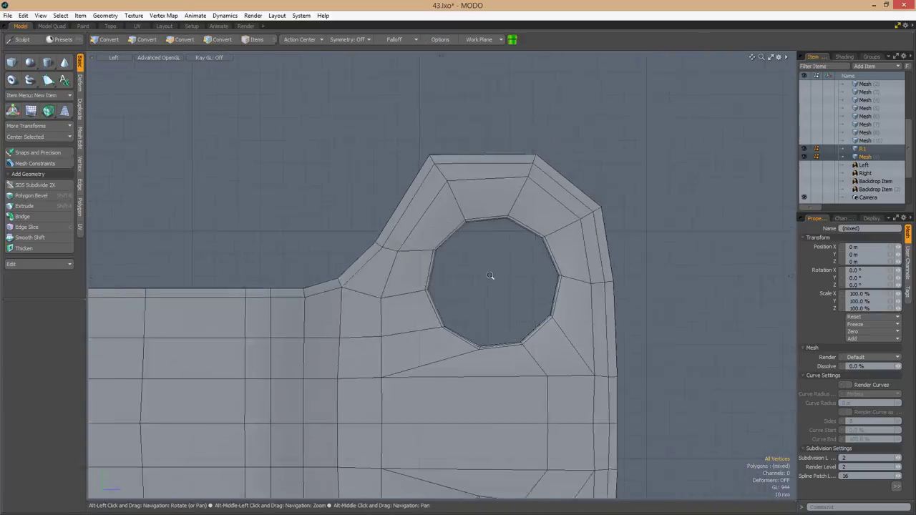
Select the loop of wall polygons inside the upper hole and isolate it by hiding everything else.
alt+drag(551, 251, 515, 297)
scroll(474, 304, up, 6)
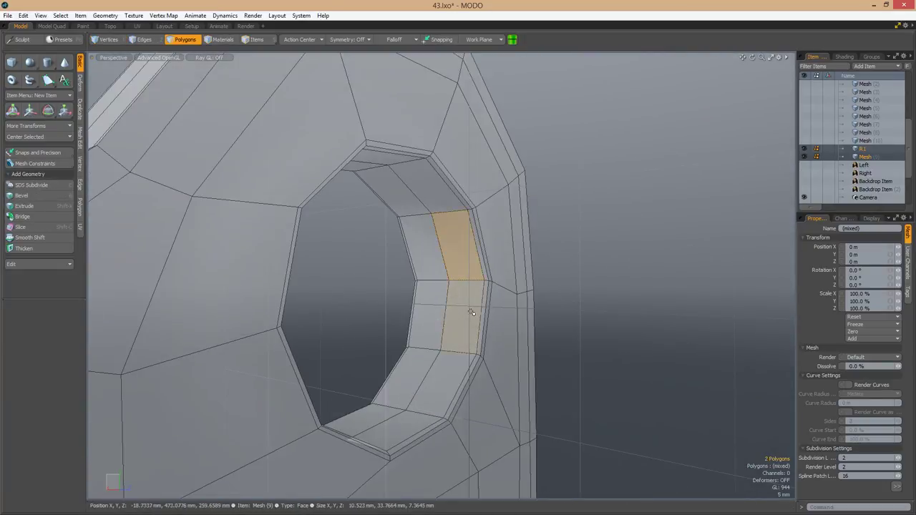
key(l)
scroll(472, 301, down, 5)
key([)
key(h)
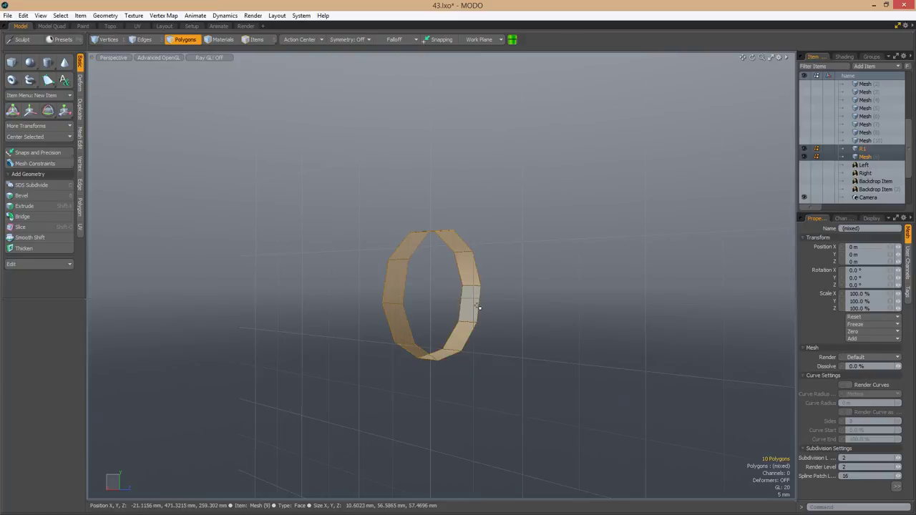
Reveal the hidden geometry, then extend the ring's edge loop at the upper hole and scale it to 108 %.
key(w)
mouse_move(485, 304)
alt+mouse_down()
mouse_move(505, 310)
mouse_move(483, 295)
alt+mouse_up()
key(u)
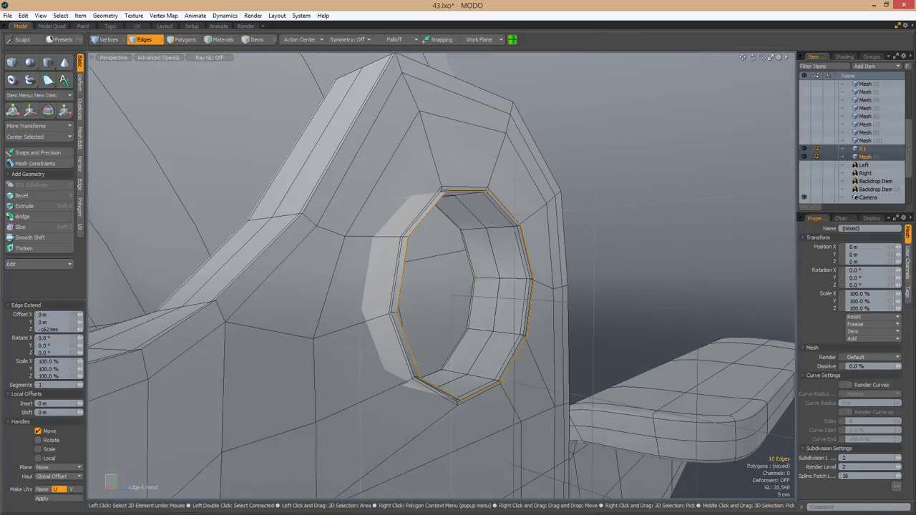
key(r)
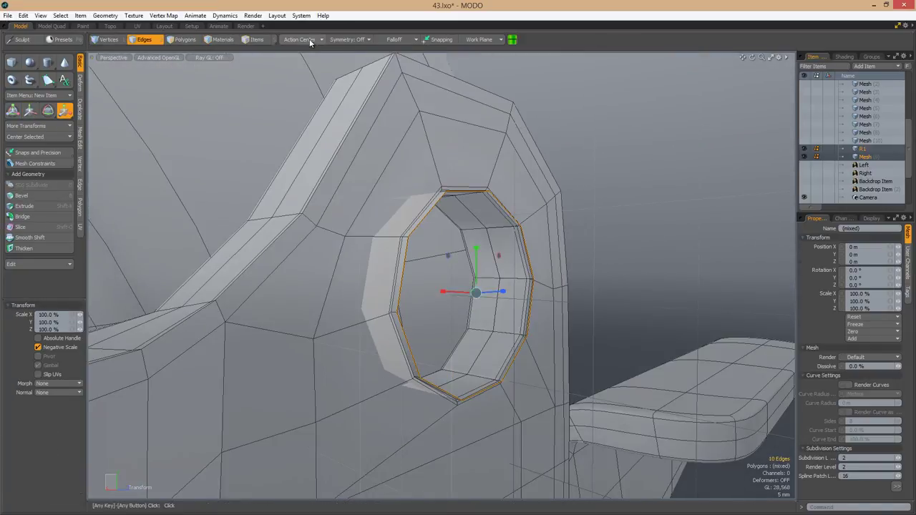
click(299, 39)
click(304, 52)
key(2)
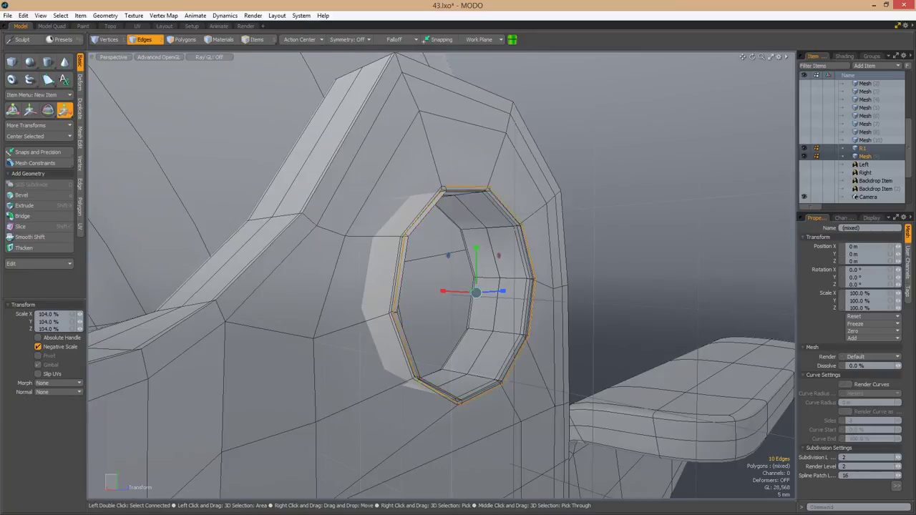
mouse_move(476, 292)
alt+mouse_down()
mouse_move(501, 286)
mouse_move(527, 302)
mouse_move(486, 294)
alt+mouse_up()
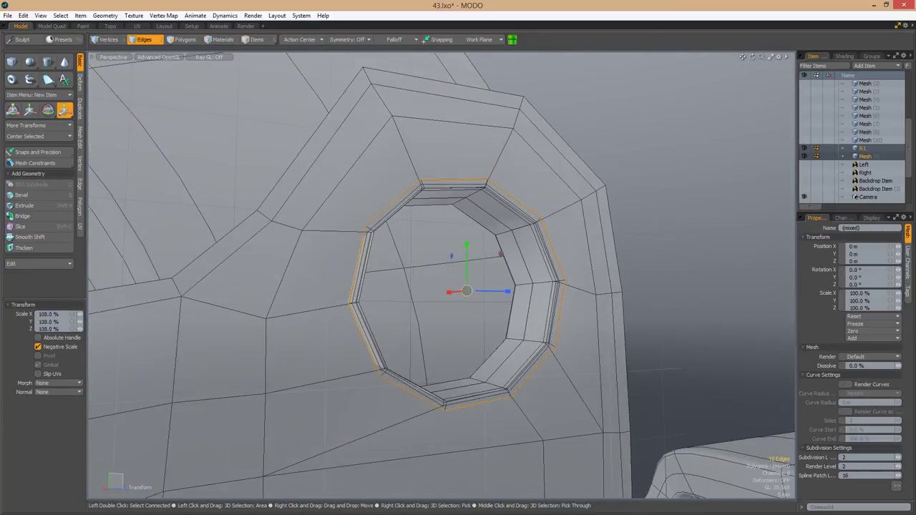
Extend the enlarged edge loop once more and scale the new edges to form the pin's head.
key(shift+x)
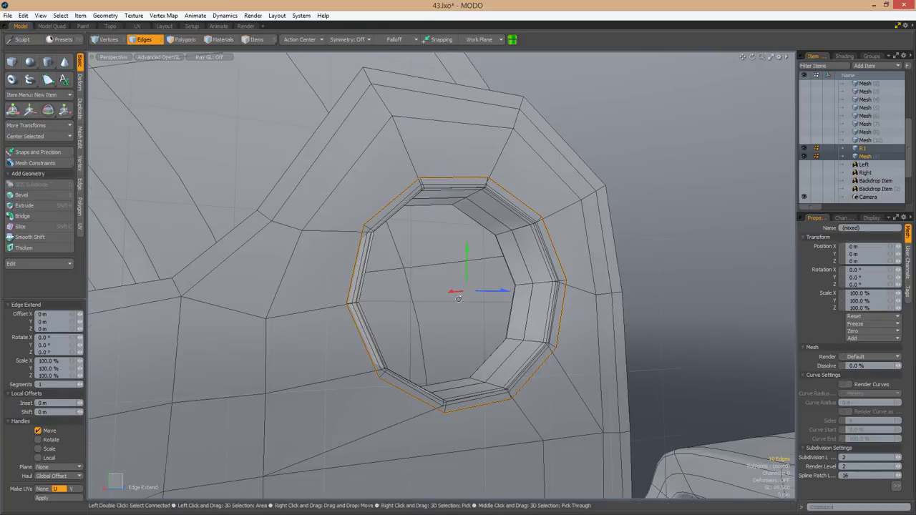
alt+drag(458, 298, 396, 320)
key(r)
key(space)
key(3)
click(531, 317)
click(38, 355)
Show the reference backdrop and scale the pin head's inner edge loop to 173 % in X and Y about the selection center.
click(299, 39)
click(299, 68)
key(2)
double_click(429, 279)
scroll(395, 319, down, 3)
key(r)
click(804, 189)
scroll(408, 312, up, 2)
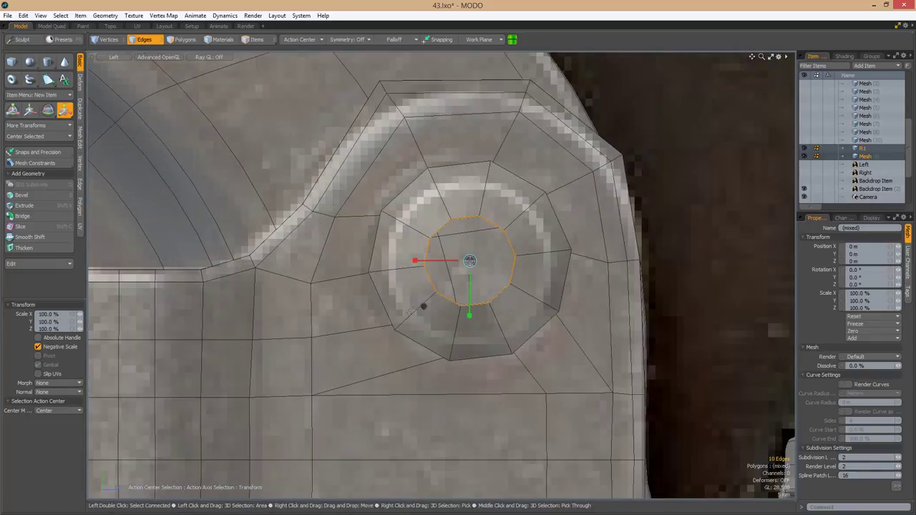
scroll(423, 306, down, 5)
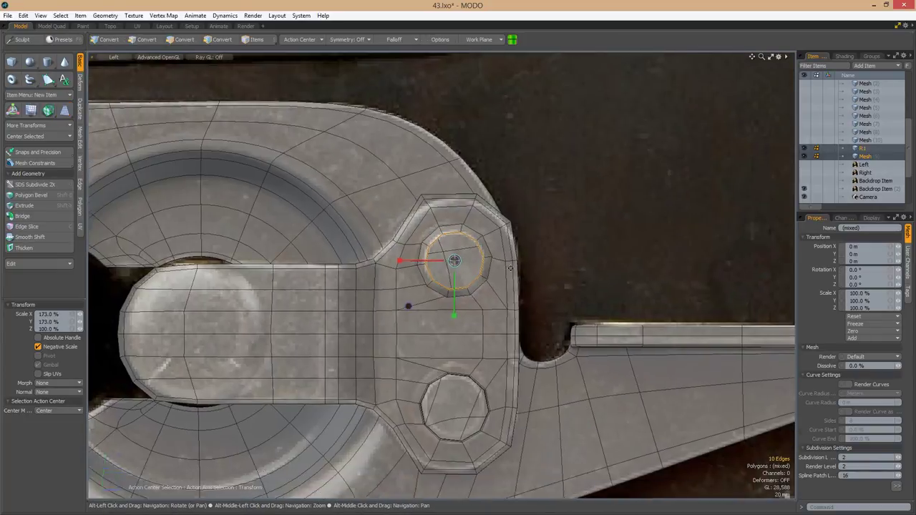
Scale the pin's selected edge loop to 100.5 % and insert a loop slice at 92 % around the head's rim.
mouse_move(409, 303)
alt+mouse_down()
mouse_move(572, 302)
mouse_move(372, 308)
mouse_move(401, 307)
alt+mouse_up()
key(space)
key(space)
key(alt+c)
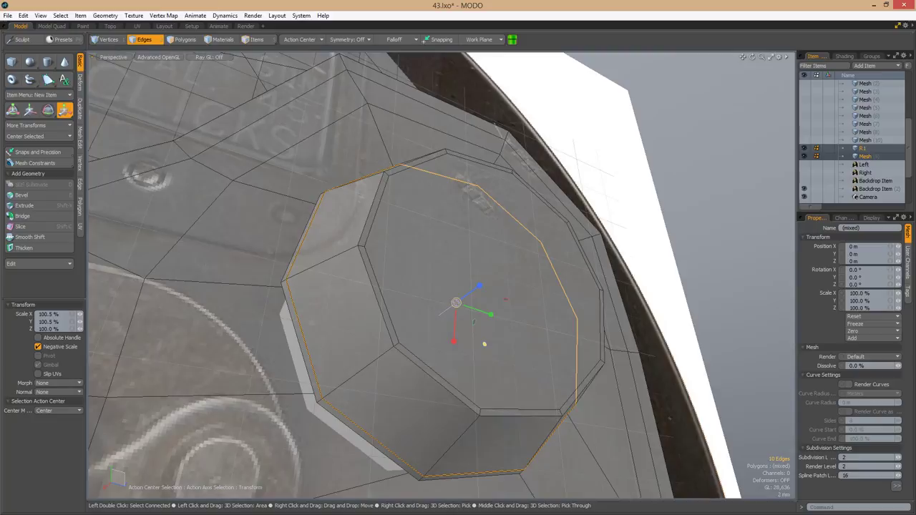
alt+drag(458, 308, 386, 315)
key(3)
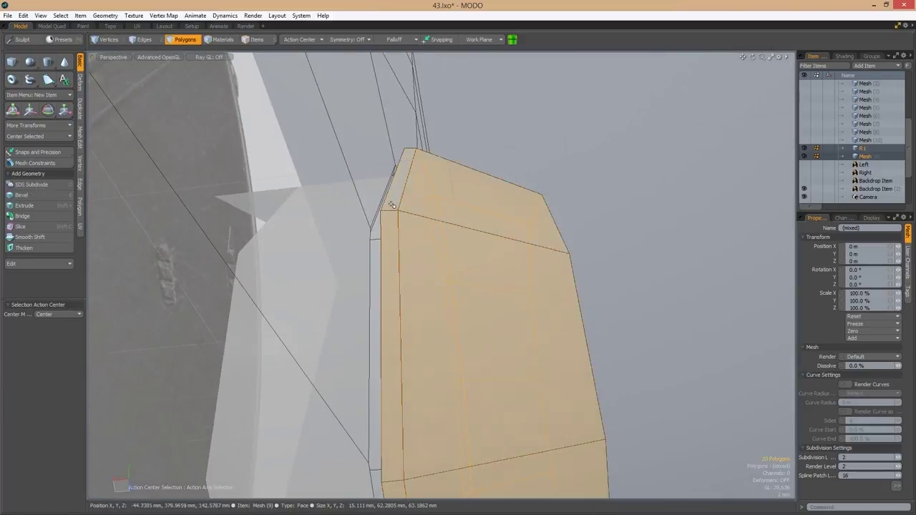
key(alt+c)
alt+drag(407, 202, 401, 274)
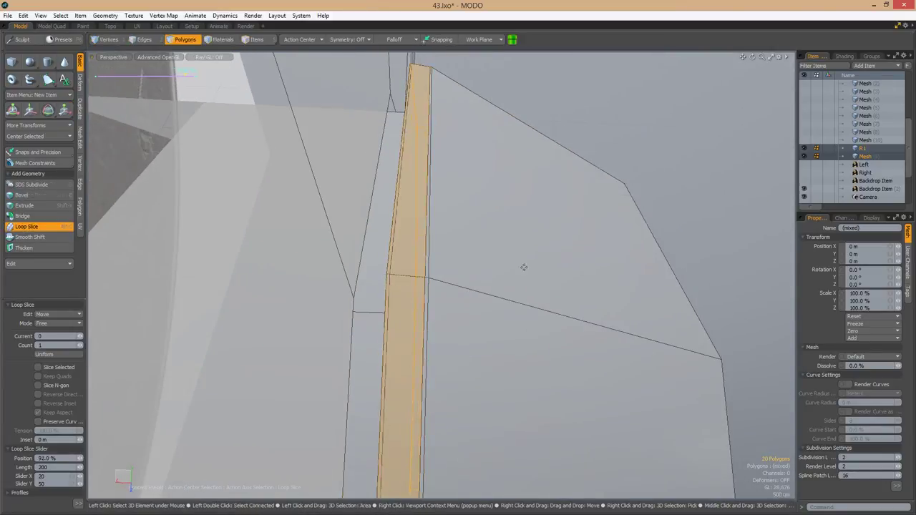
alt+drag(525, 266, 413, 125)
Insert further supporting edge loops around the pin's body and head, and inset the head's flat cap with Bevel.
key(2)
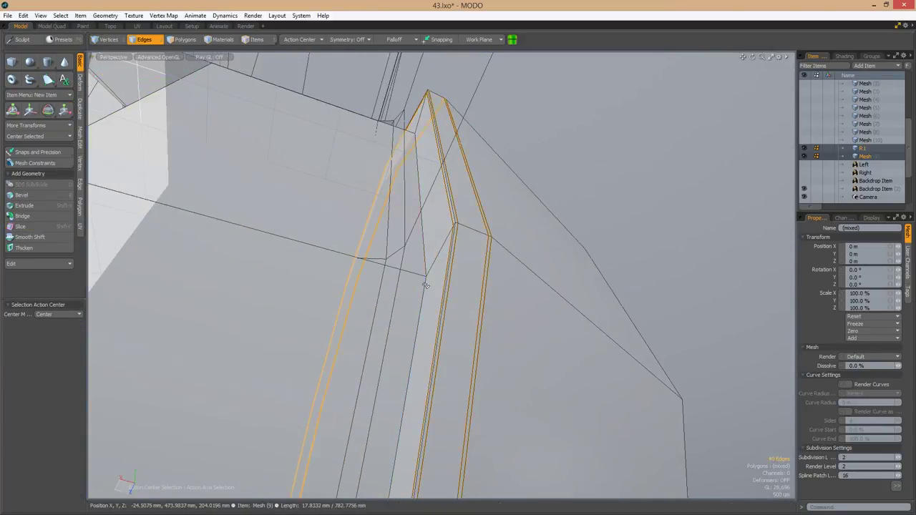
key(3)
alt+drag(458, 292, 386, 315)
key(alt+c)
alt+drag(444, 293, 437, 313)
key(space)
key(b)
key(space)
key(3)
click(379, 336)
key(2)
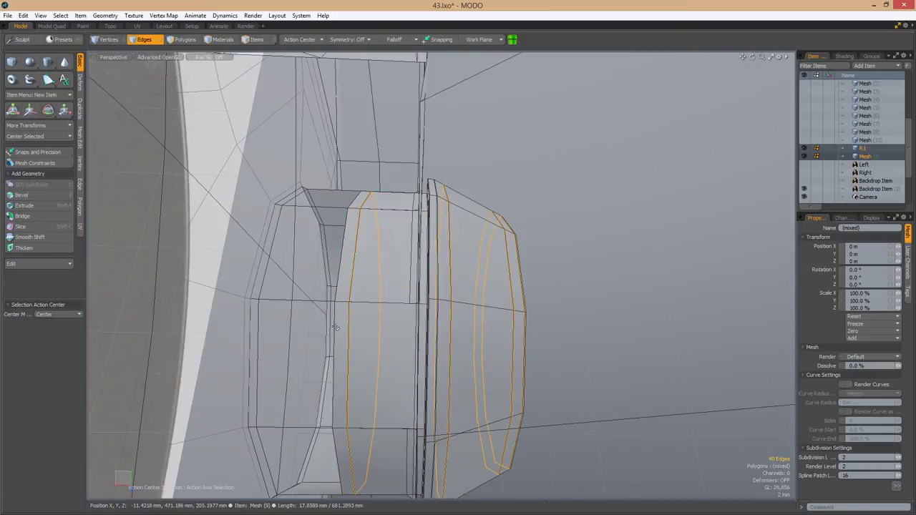
Cut radial edges across the pin head's inner cap with Edge Slice so they meet at its centre.
alt+drag(378, 329, 441, 364)
key(1)
key(alt+c)
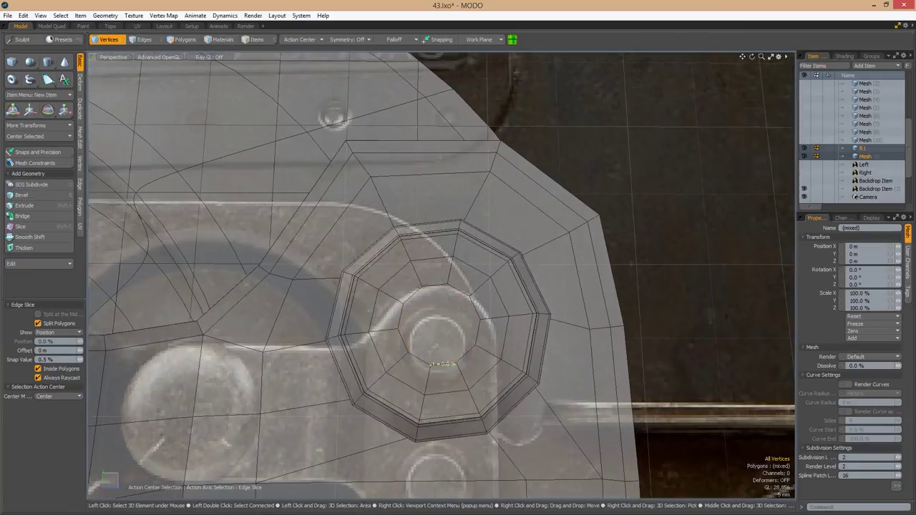
alt+drag(455, 317, 417, 279)
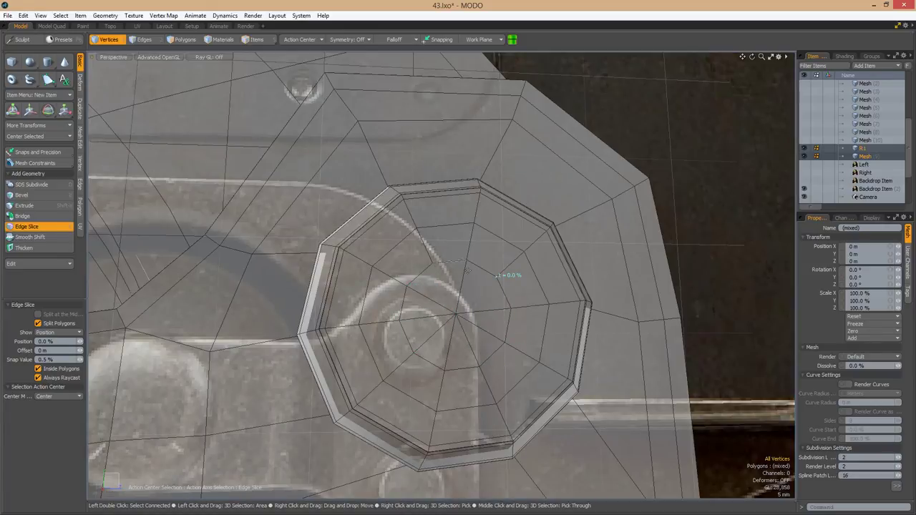
alt+drag(487, 306, 405, 343)
Reset the action center, duplicate the finished upper pin and move the copy by -124.8 mm in Y into the lower hole.
key(3)
key(w)
key(ctrl+space)
click(327, 358)
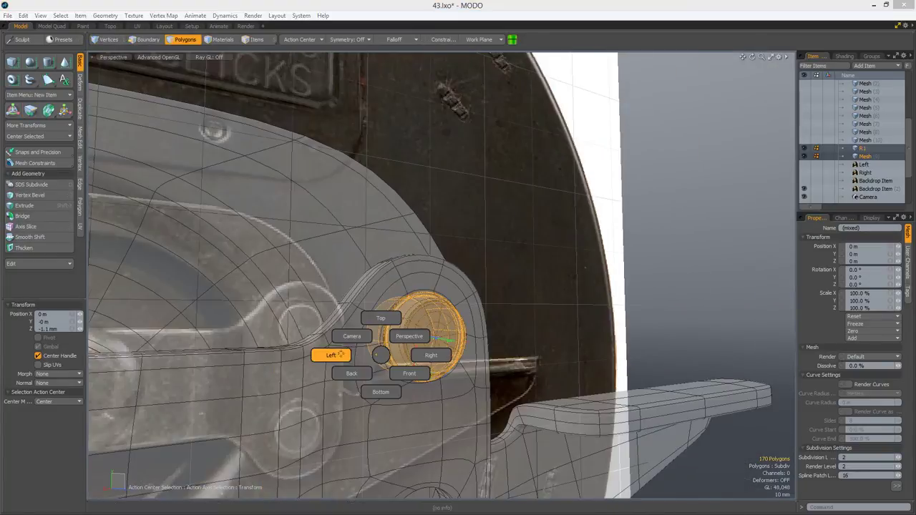
click(299, 39)
click(304, 52)
alt+shift+drag(422, 188, 435, 122)
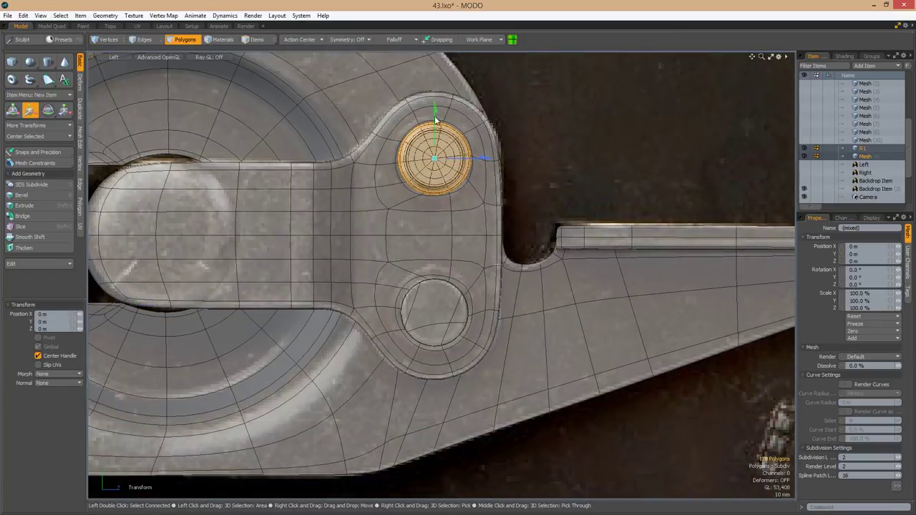
scroll(459, 265, up, 3)
key(ctrl+space)
click(462, 278)
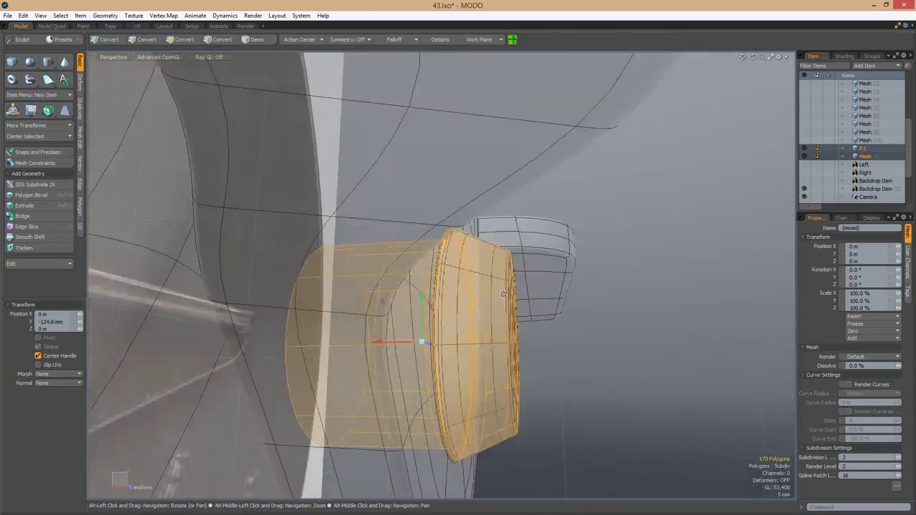
alt+drag(462, 279, 533, 306)
Select the latch lever's polygons and isolate the part by hiding the surrounding plate and the pins.
click(556, 307)
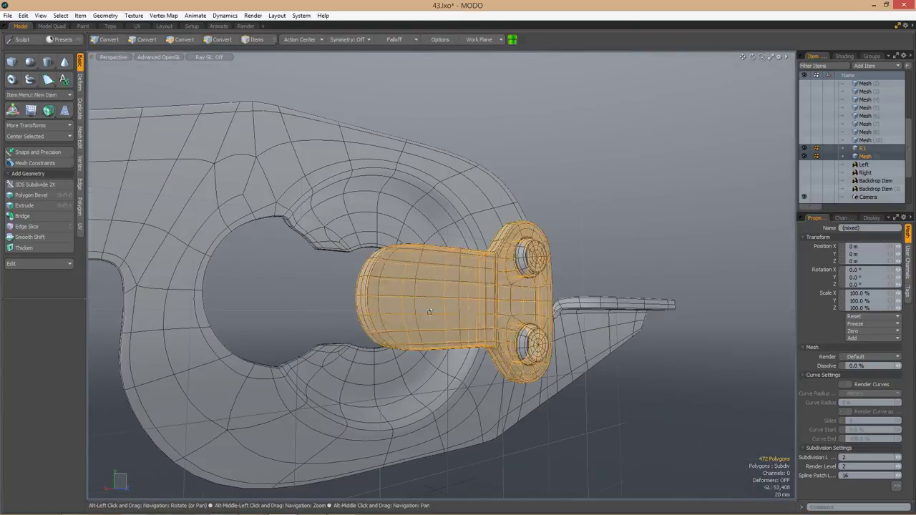
key(shift+a)
click(372, 307)
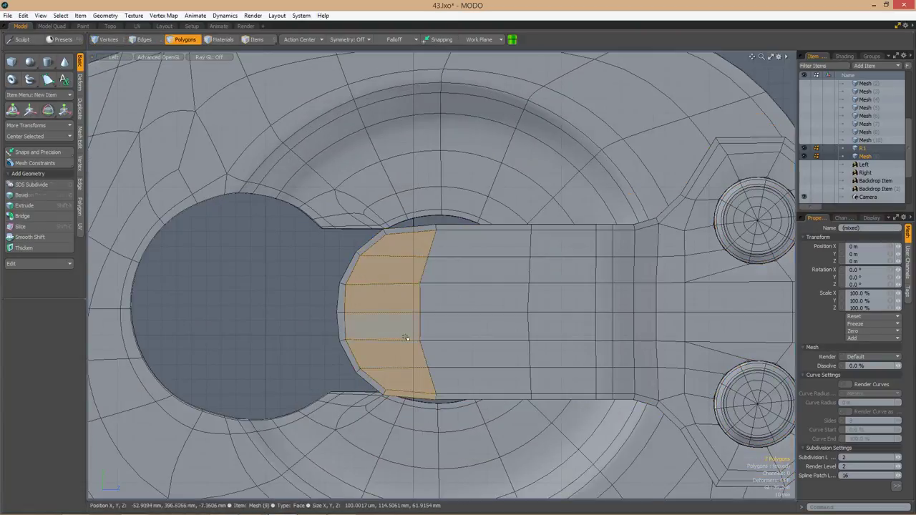
click(344, 258)
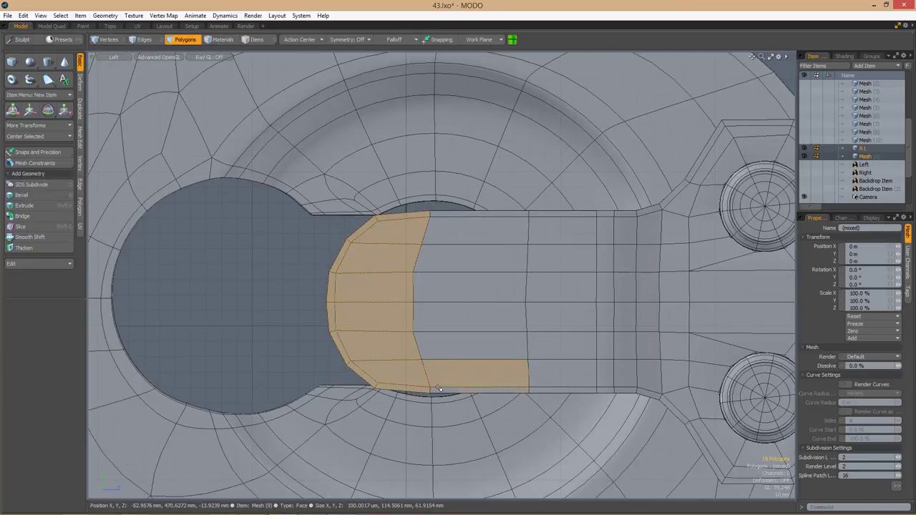
scroll(466, 300, down, 4)
alt+drag(466, 300, 511, 311)
scroll(470, 279, up, 5)
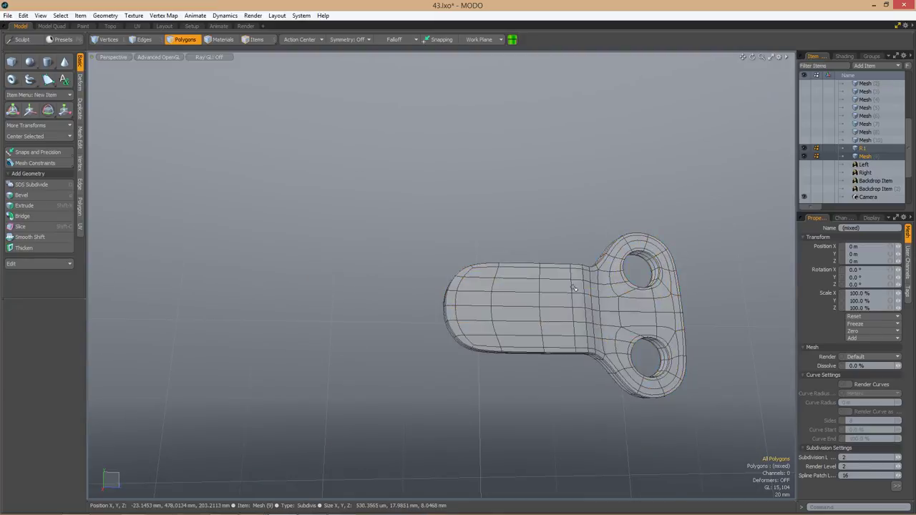
Inset the 12 front polygons at the lever's rounded end with Bevel and remove them to open a hole.
key(3)
mouse_move(469, 279)
mouse_down()
mouse_move(429, 336)
mouse_move(446, 359)
mouse_up()
scroll(446, 360, down, 2)
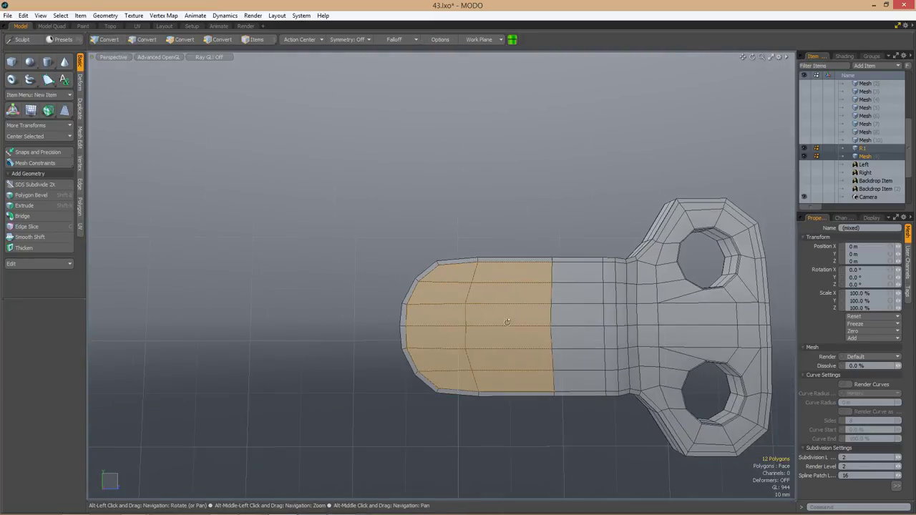
key(b)
drag(531, 331, 520, 356)
key(space)
key(2)
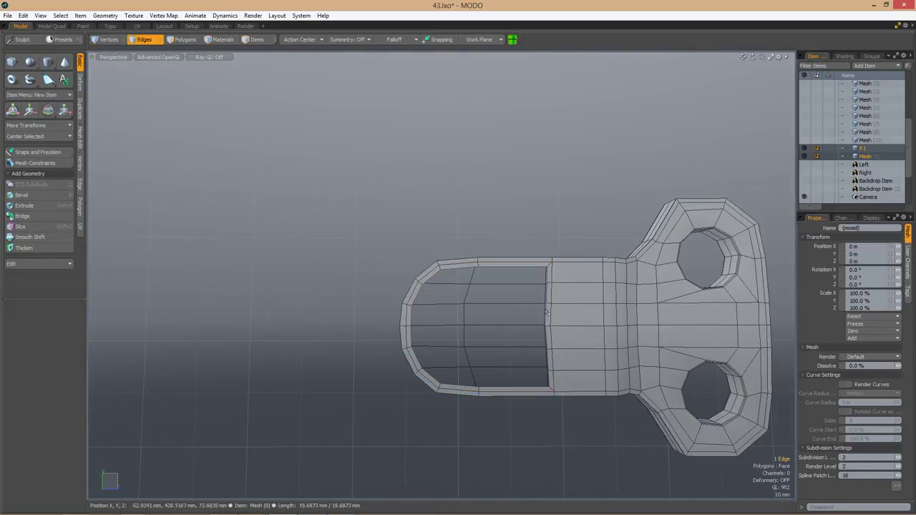
Shape the opening's 16-edge border loop into a circle, then rotate and scale it to fit inside the rounded end.
key(ctrl+space)
click(493, 313)
scroll(531, 275, up, 2)
key(e)
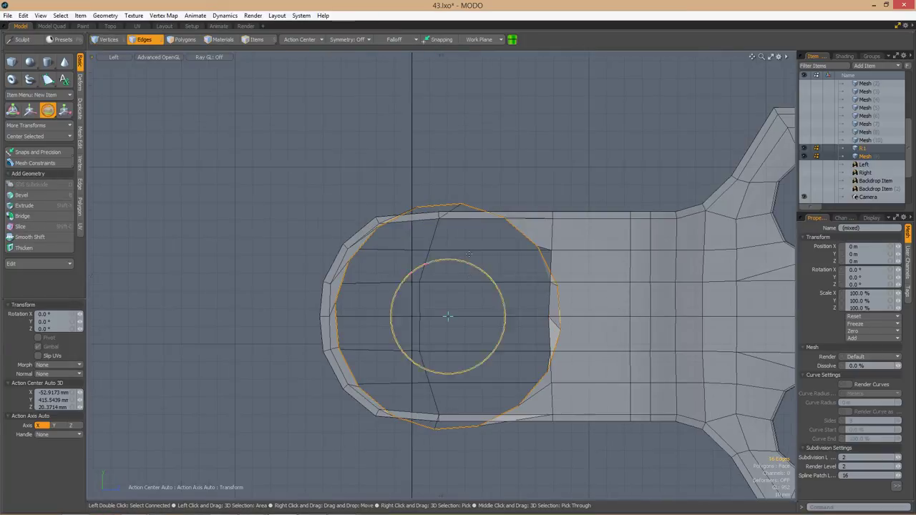
key(r)
drag(501, 265, 472, 315)
scroll(465, 278, up, 2)
key(space)
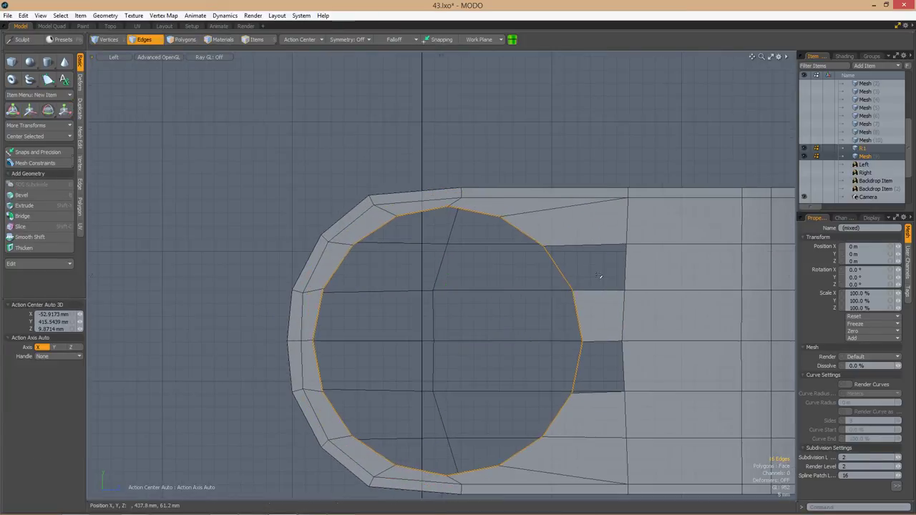
Slide the two inner rim edges at the tip of the lever's rounded end toward the outer outline.
key(3)
key(2)
scroll(384, 289, up, 2)
click(396, 301)
key(alt+s)
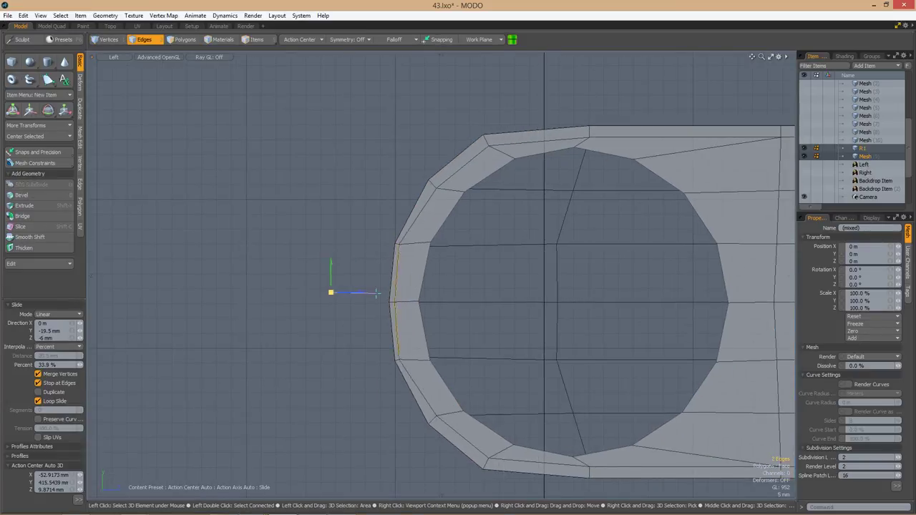
Slide the remaining rim vertices around the rounded end outward so the thin border follows the outline evenly.
key(1)
scroll(415, 204, up, 2)
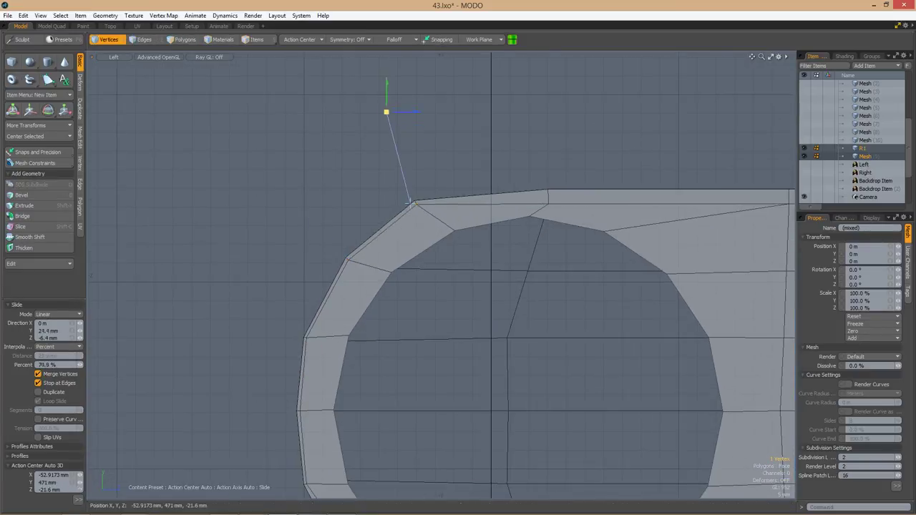
drag(544, 191, 546, 189)
middle_drag(546, 188, 537, 28)
click(282, 439)
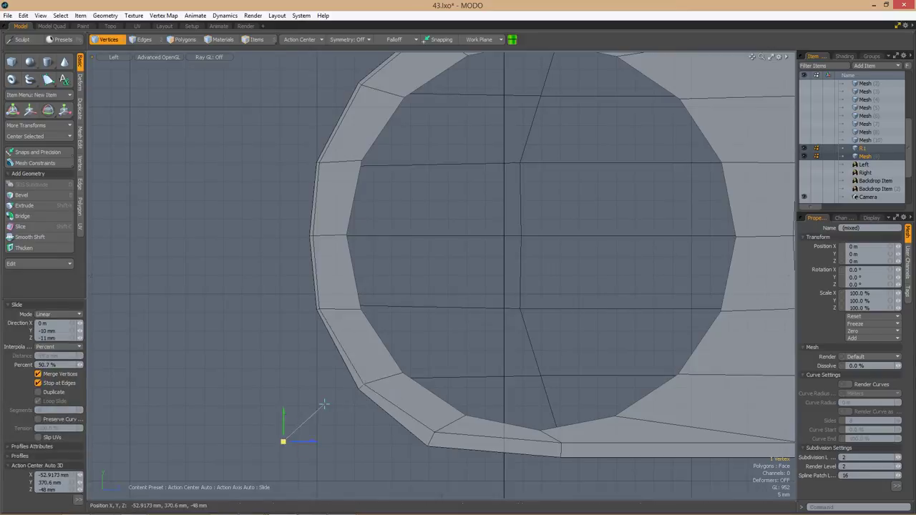
drag(282, 439, 460, 425)
middle_drag(460, 425, 369, 392)
drag(369, 392, 429, 400)
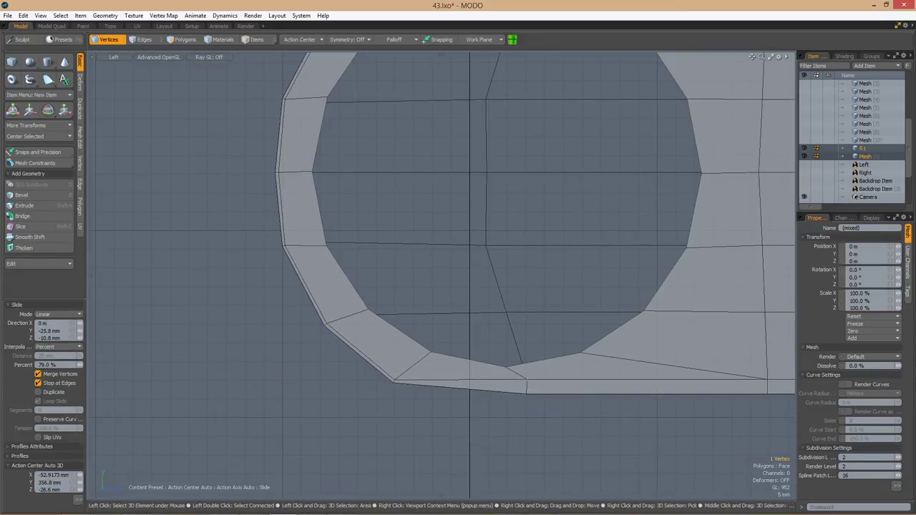
scroll(584, 408, down, 2)
key(space)
key(space)
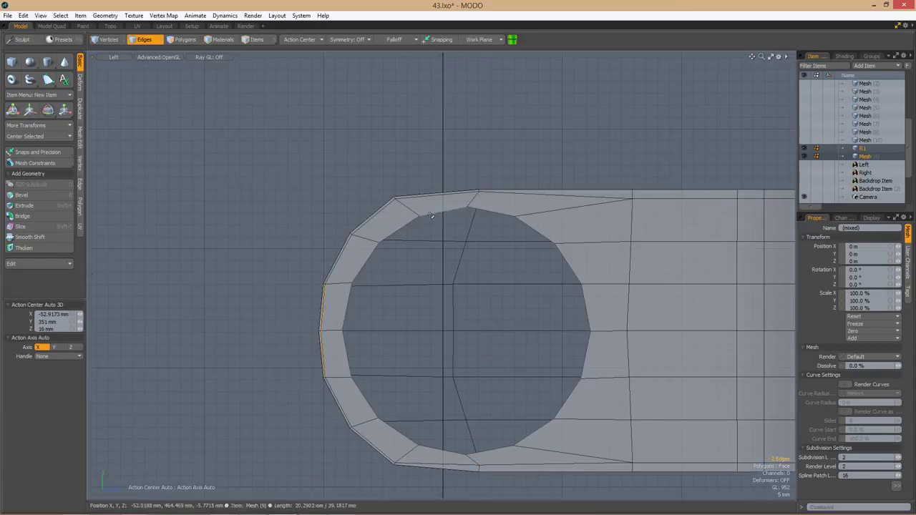
Move the circular hole's edge loop along Z toward the lever's tip and show the reference backdrop.
scroll(501, 286, up, 2)
double_click(614, 236)
key(w)
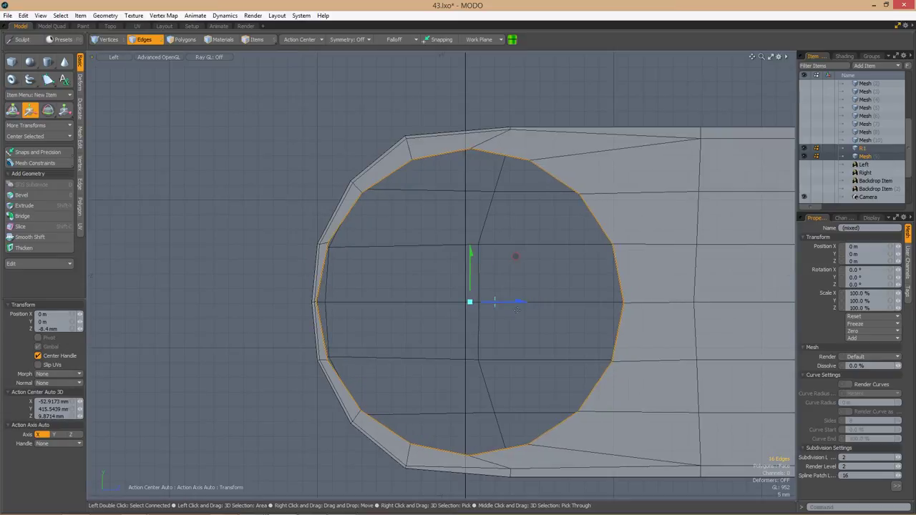
scroll(516, 309, down, 1)
click(804, 188)
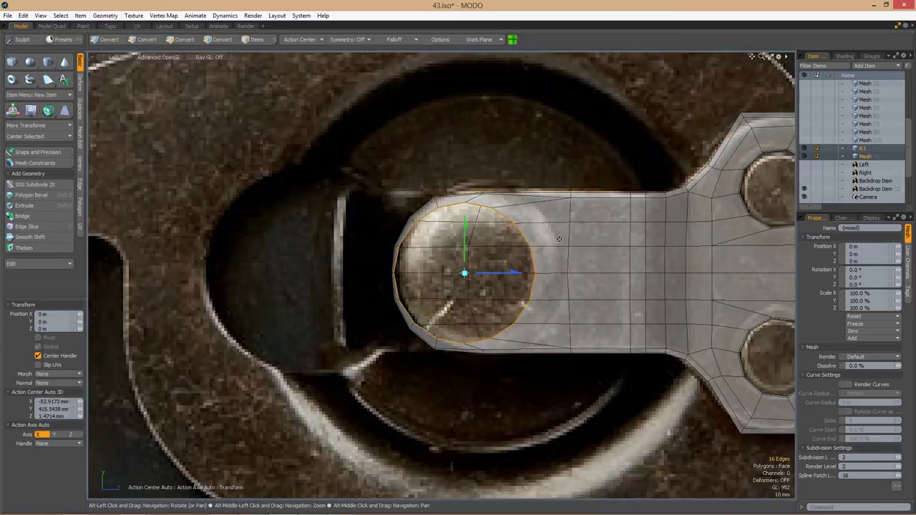
scroll(496, 278, down, 2)
Reposition and scale the circular edge loop to match the round knob in the reference photo.
key(3)
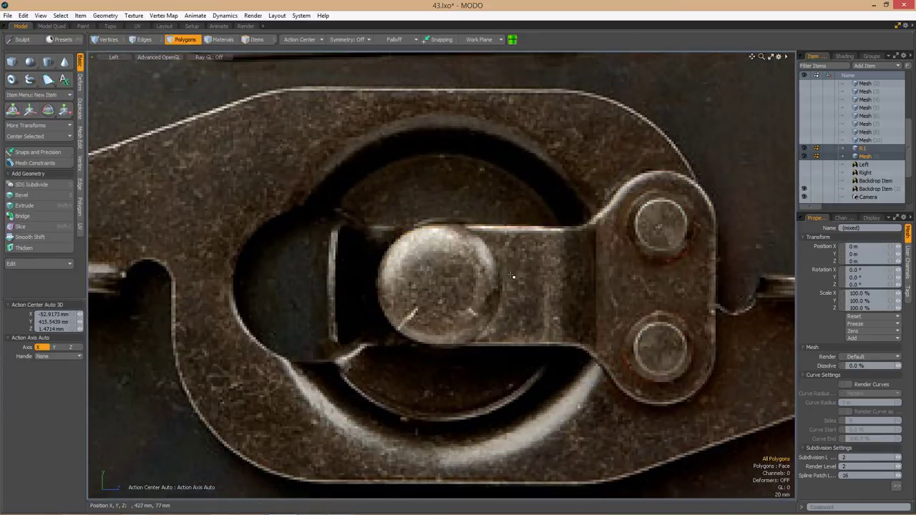
scroll(496, 278, up, 2)
key(2)
key(w)
key(r)
drag(417, 294, 457, 260)
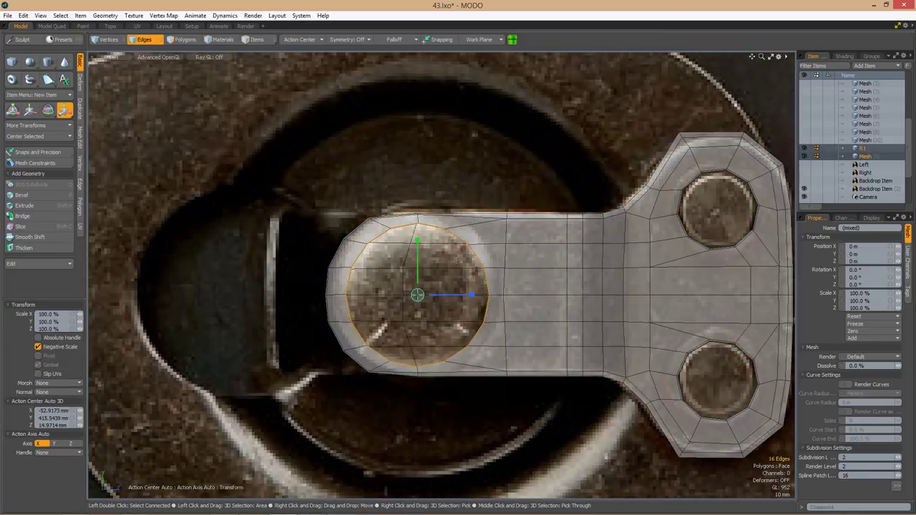
key(w)
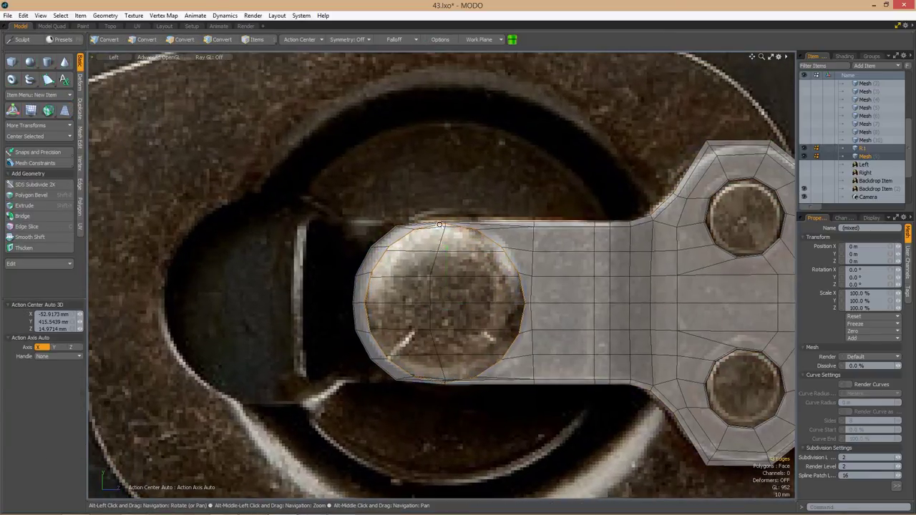
Move the upper corner vertices of the lever's rounded end to follow the knob's outline in the photo.
key(1)
scroll(372, 236, up, 5)
click(372, 233)
click(341, 231)
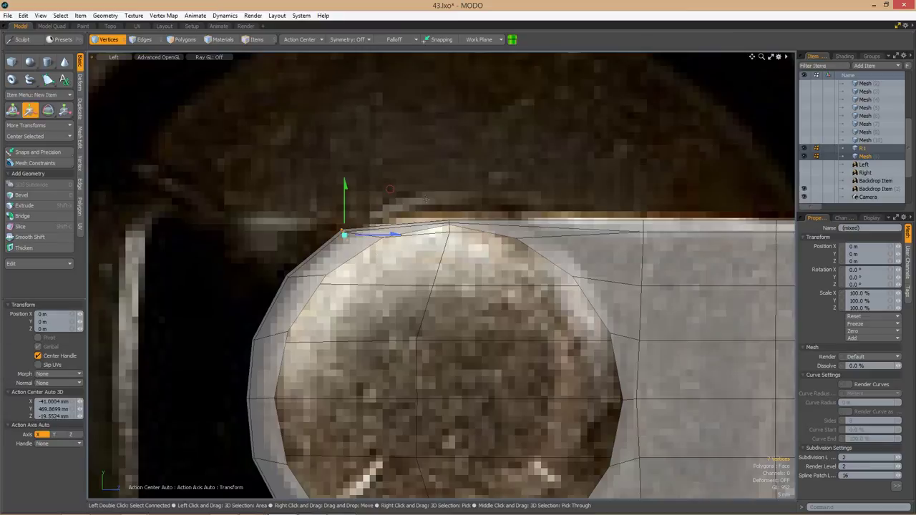
scroll(345, 234, down, 5)
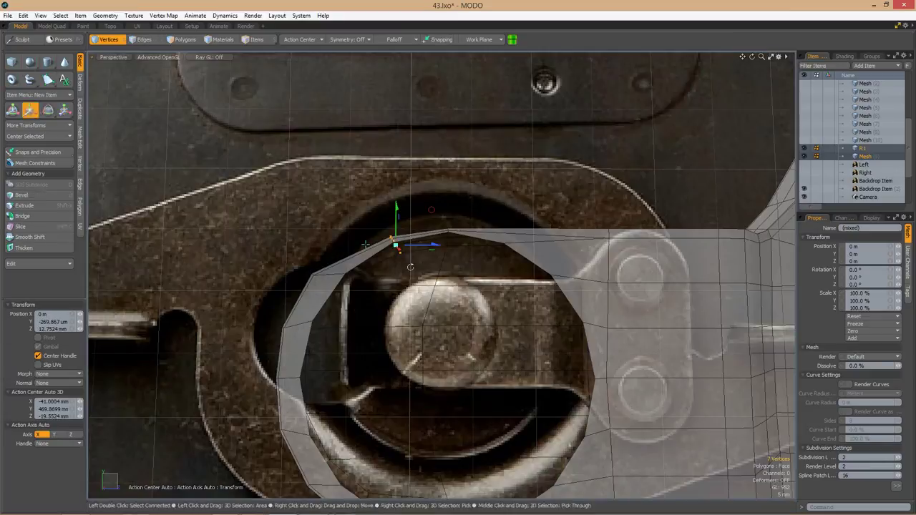
alt+drag(344, 234, 307, 228)
scroll(304, 226, up, 5)
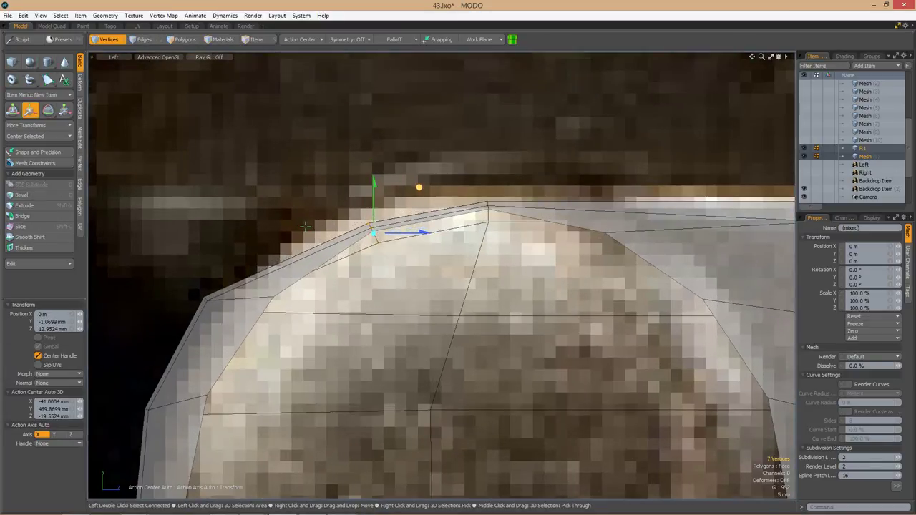
Move the next rim vertices down to the tip of the rounded end so its upper half hugs the round hole.
scroll(305, 226, down, 5)
scroll(386, 194, up, 5)
scroll(328, 233, down, 5)
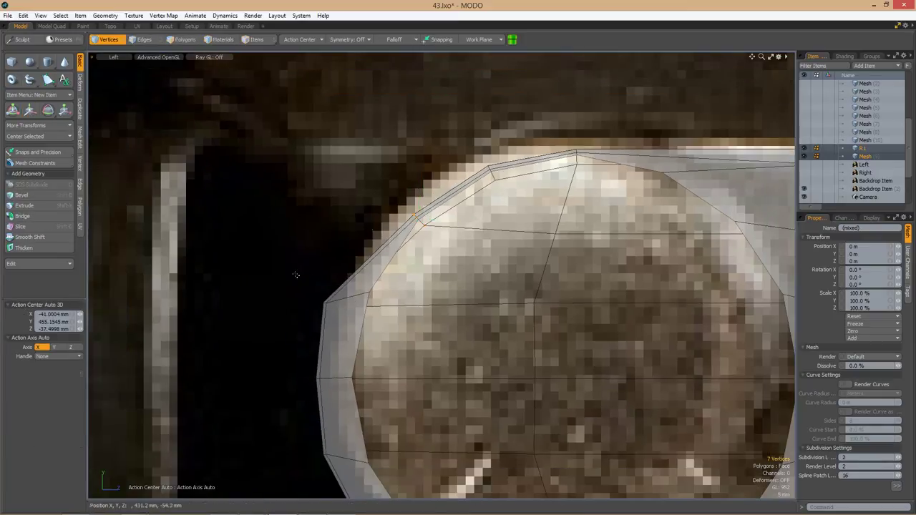
scroll(369, 255, up, 6)
scroll(276, 315, down, 5)
scroll(261, 282, up, 6)
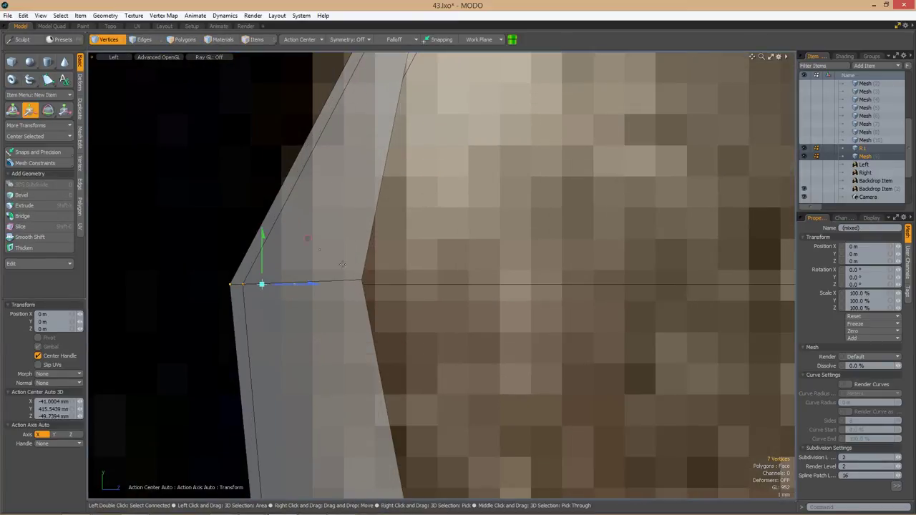
scroll(447, 238, down, 3)
scroll(448, 238, down, 5)
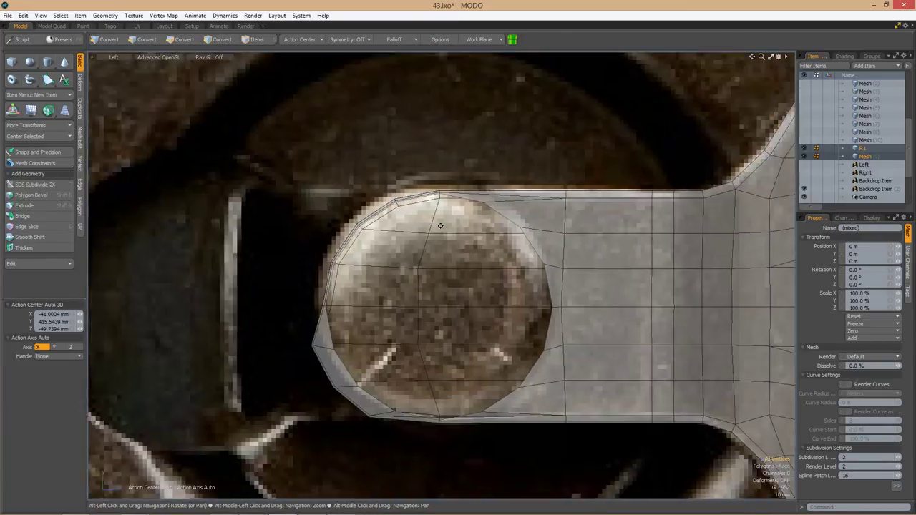
Slide the selected rim vertices beside the round hole by 37.6 percent and delete the lever's lower half.
scroll(458, 200, up, 6)
click(429, 179)
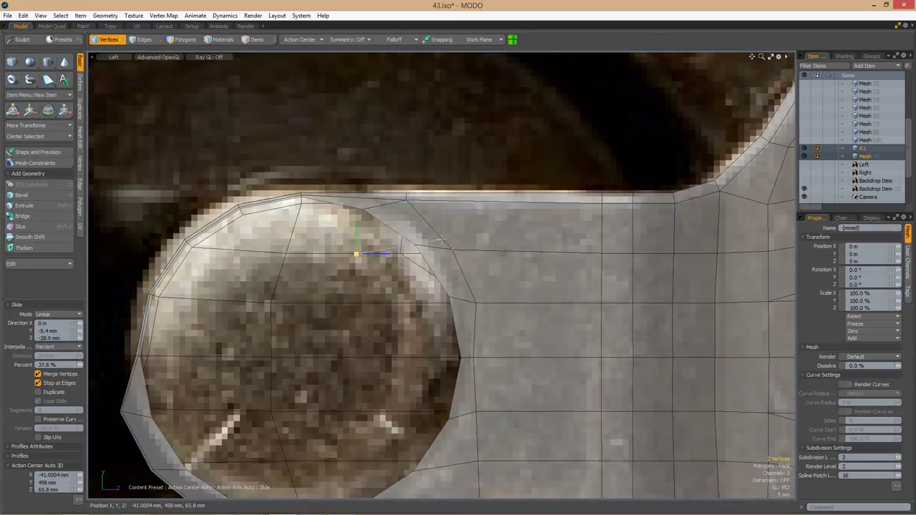
scroll(496, 304, down, 5)
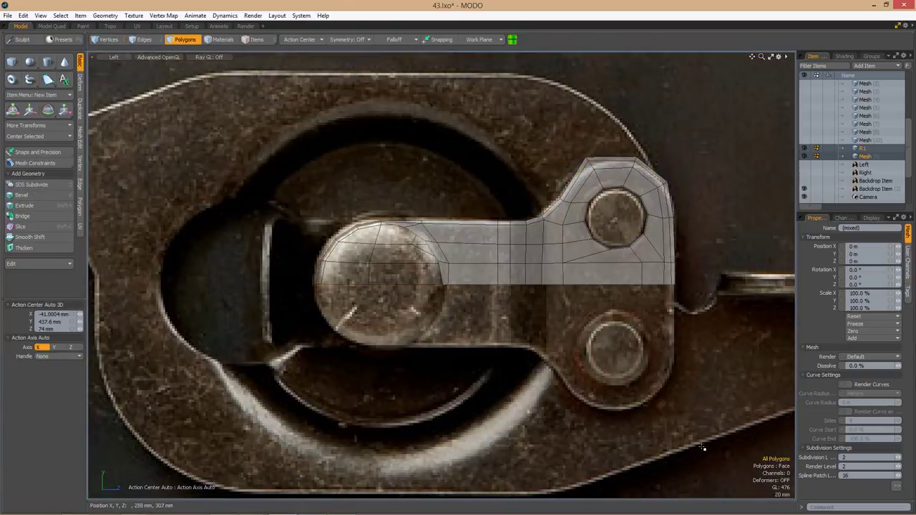
Refine the vertices around the knob on the upper half, sliding one by 30.5 percent to follow the knob's outline.
key(3)
scroll(441, 213, up, 6)
scroll(441, 214, down, 3)
scroll(441, 213, down, 2)
key(1)
key(w)
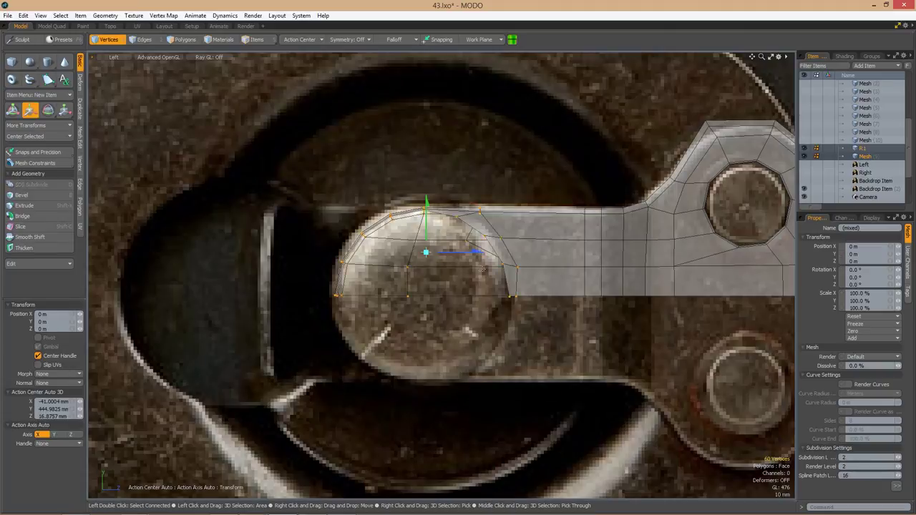
alt+drag(422, 252, 518, 263)
key(ctrl+space)
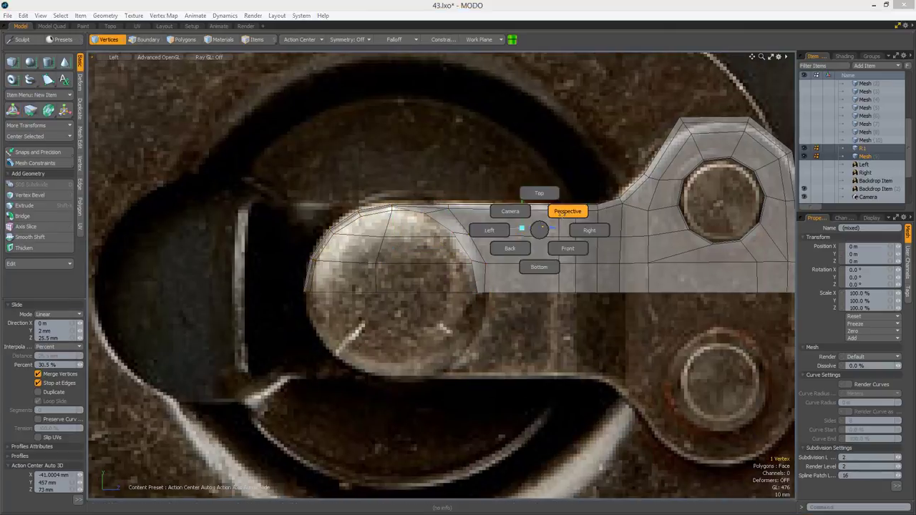
Mirror the upper half of the lever across its centerline on the Y axis, merging vertices within 1 mm.
click(544, 208)
scroll(419, 279, up, 5)
key(2)
click(398, 281)
alt+drag(410, 283, 524, 299)
key(w)
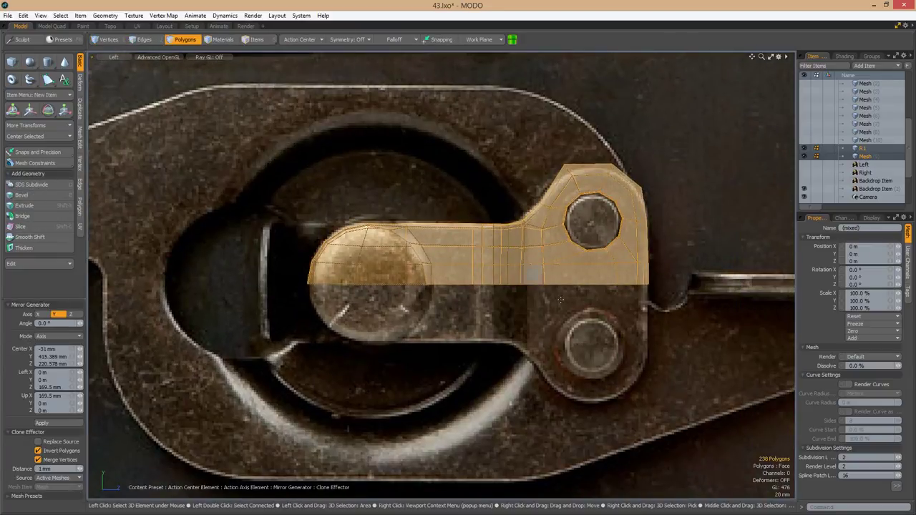
click(580, 285)
Extend the round hole's edge loop into a raised collar and scale its rim to 99 percent in Y and Z.
alt+drag(580, 285, 528, 346)
key(1)
key(2)
double_click(504, 324)
key(z)
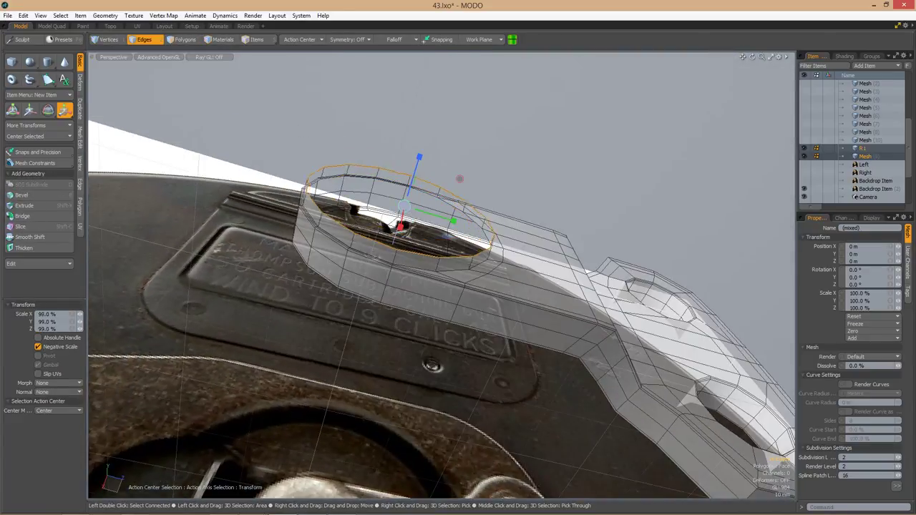
Cap the raised collar with a polygon and bevel it inward with a 1.77 mm inset, adding a wide inner ring.
alt+drag(380, 207, 392, 212)
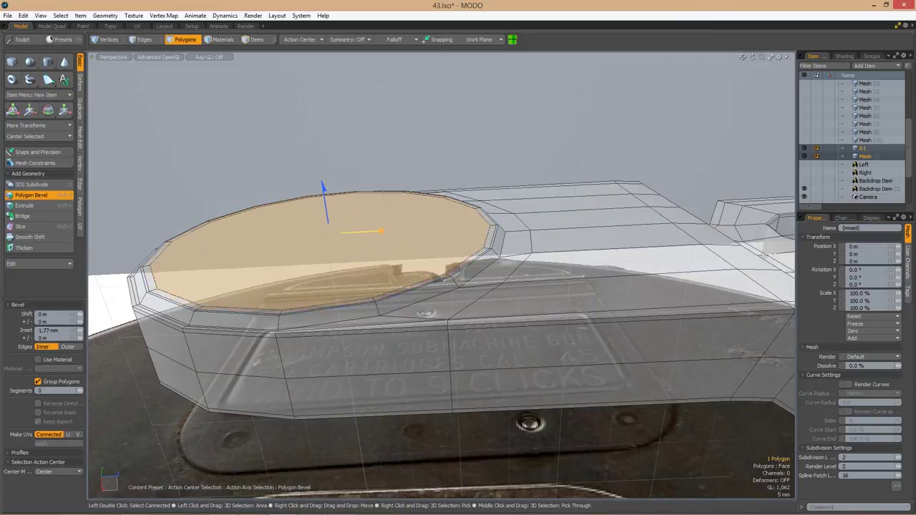
key(space)
alt+drag(301, 257, 430, 243)
Split the knob's inner cap into a triangle fan and scale the knob's top polygons to 96 percent in X and Y.
click(80, 208)
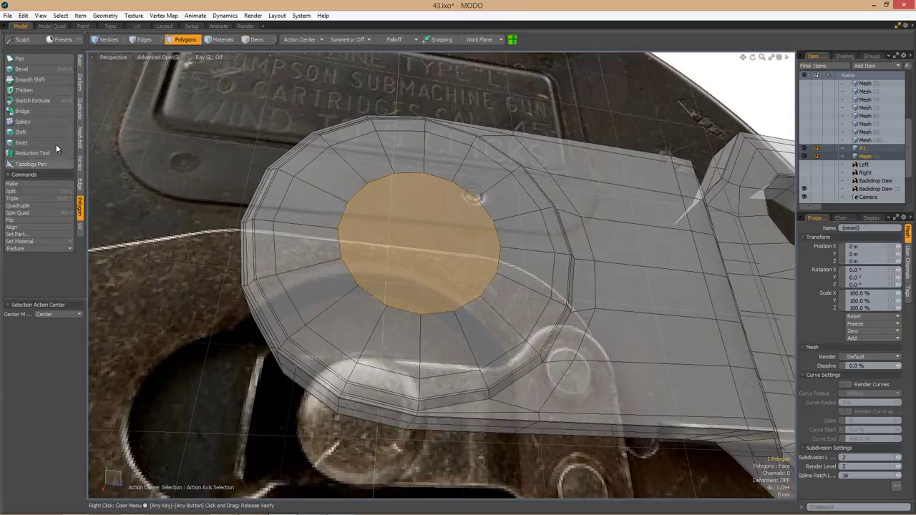
mouse_move(429, 286)
alt+mouse_down()
mouse_move(645, 313)
mouse_move(479, 229)
mouse_move(458, 244)
mouse_move(475, 233)
mouse_move(458, 229)
mouse_move(425, 277)
alt+mouse_up()
click(450, 254)
key(r)
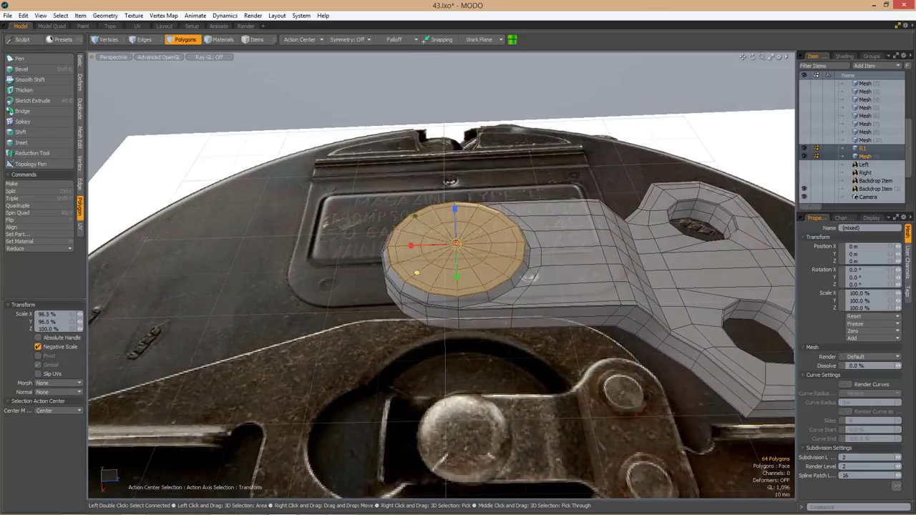
key(5)
Inspect the smoothed latch lever with its base plate in the viewport and in the preview render from several angles.
alt+drag(458, 244, 607, 281)
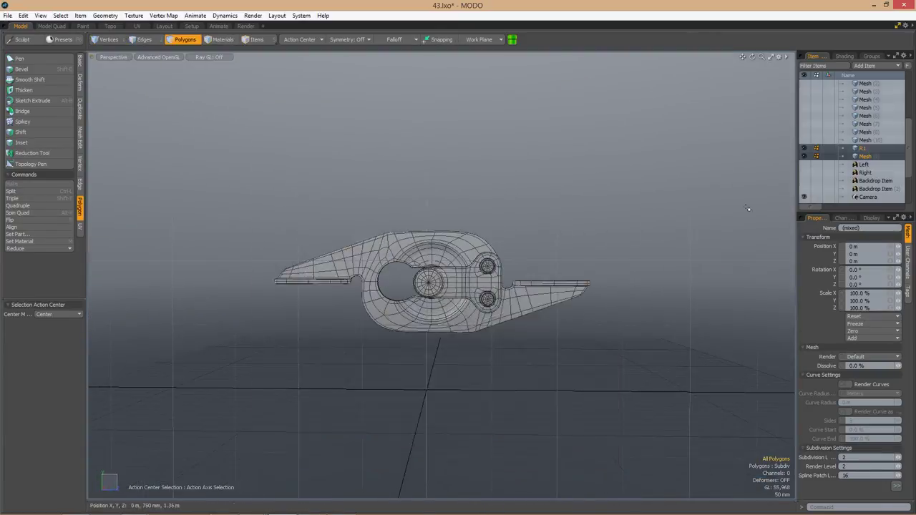
alt+drag(744, 205, 593, 249)
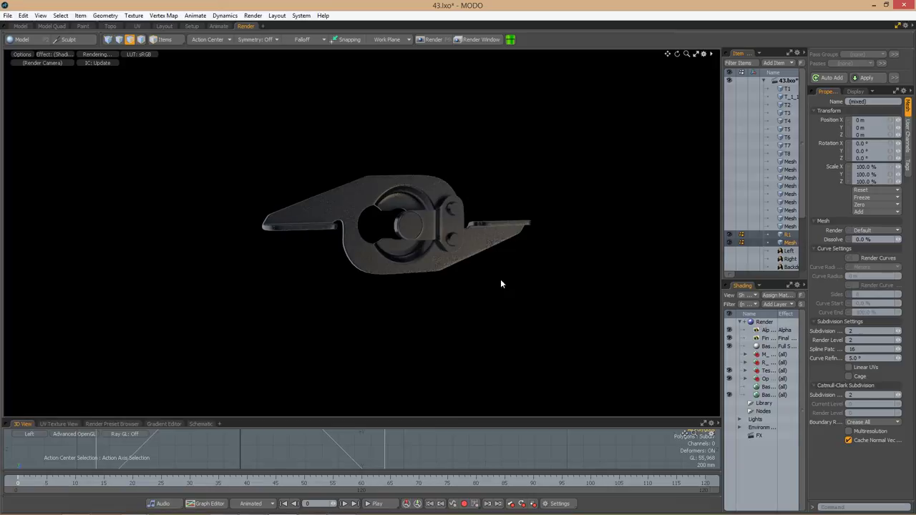
alt+drag(501, 284, 534, 199)
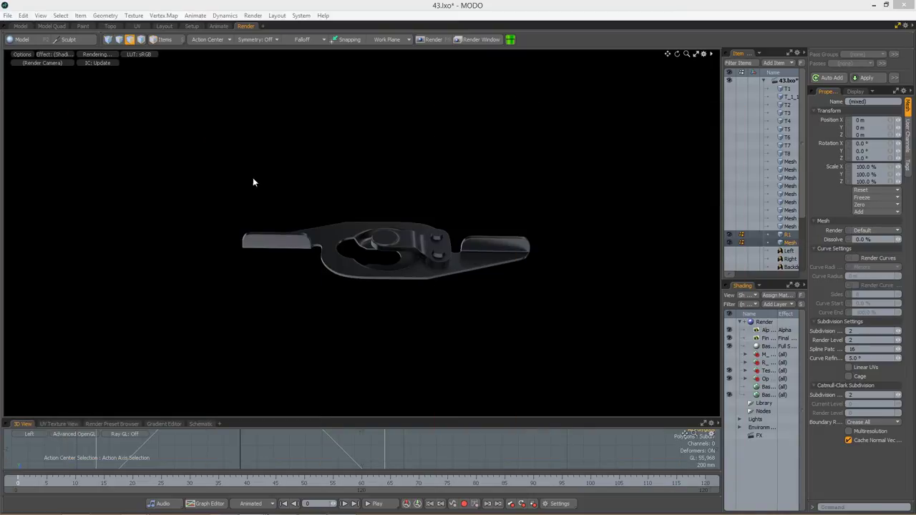
key(ctrl+Tab)
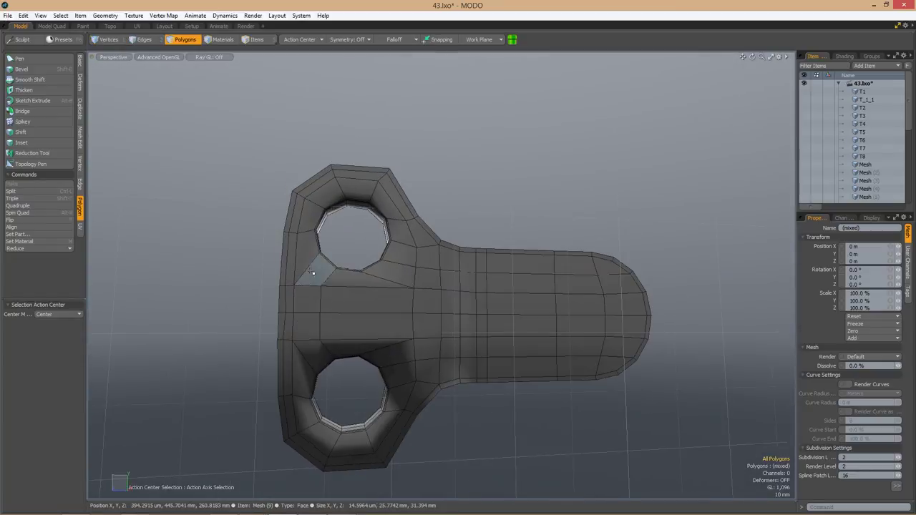
Select all polygons on the lever's back face, including both lobes and the arm, and isolate them as a separate piece.
alt+drag(311, 316, 305, 253)
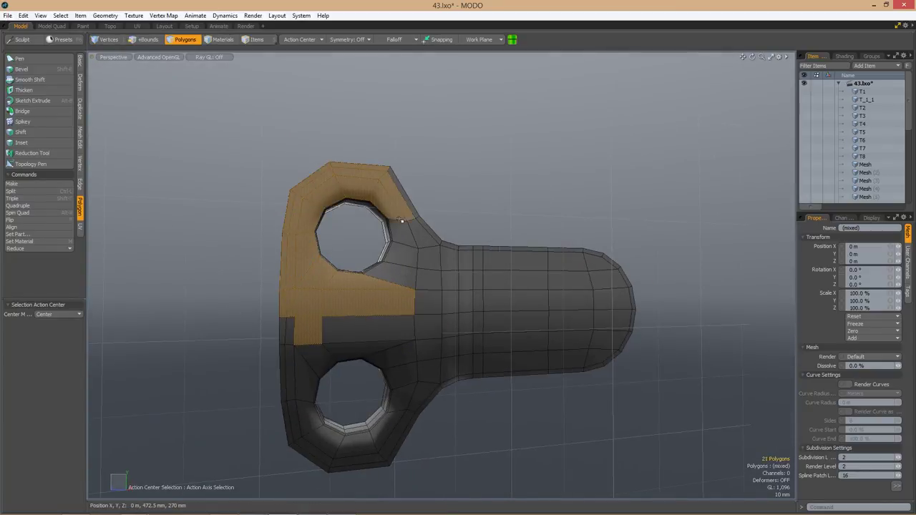
shift+double_click(446, 265)
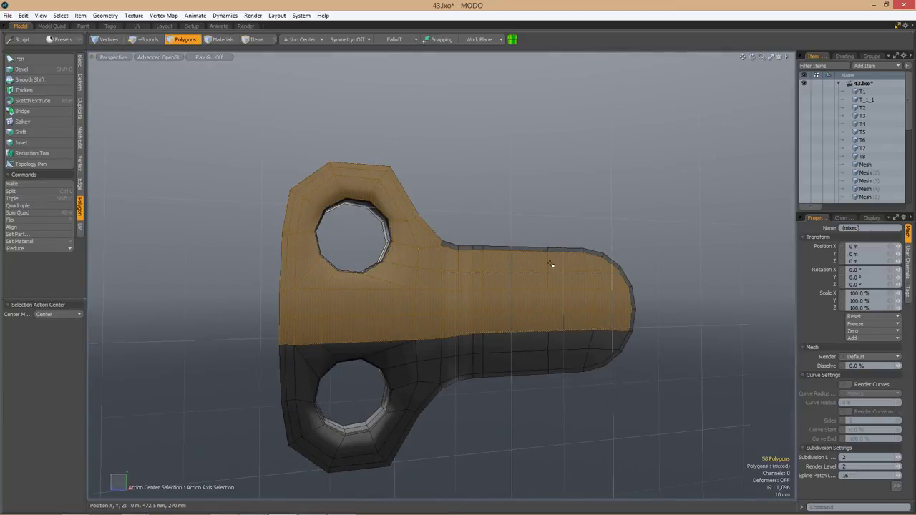
alt+drag(631, 327, 390, 342)
shift+double_click(390, 342)
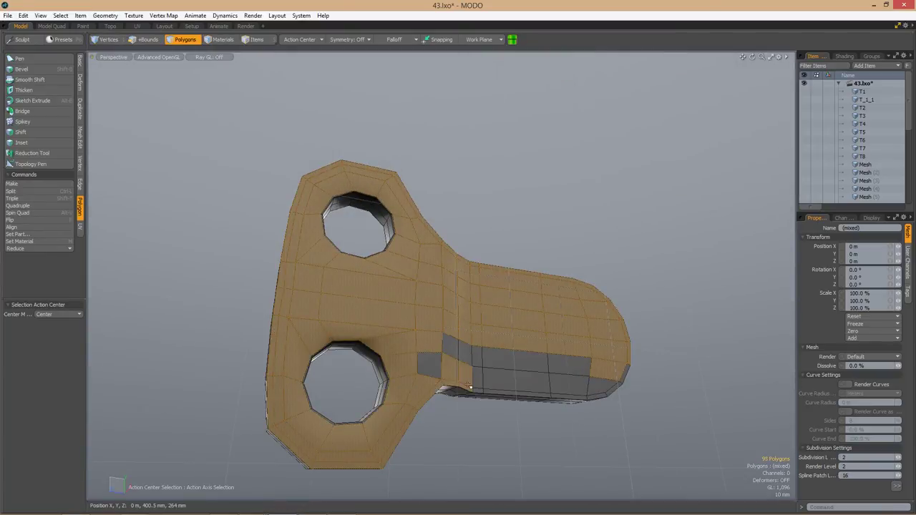
shift+double_click(470, 386)
alt+drag(469, 386, 516, 355)
shift+double_click(504, 388)
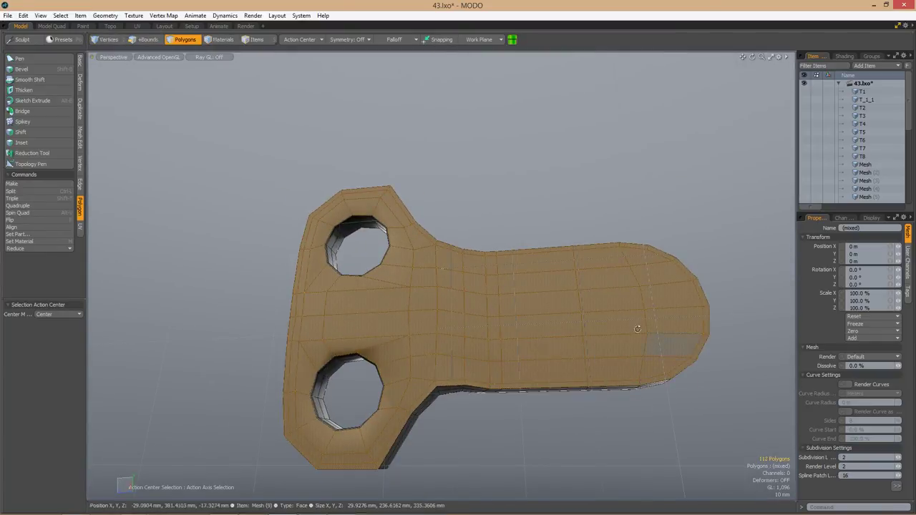
scroll(636, 329, down, 3)
alt+drag(595, 347, 507, 286)
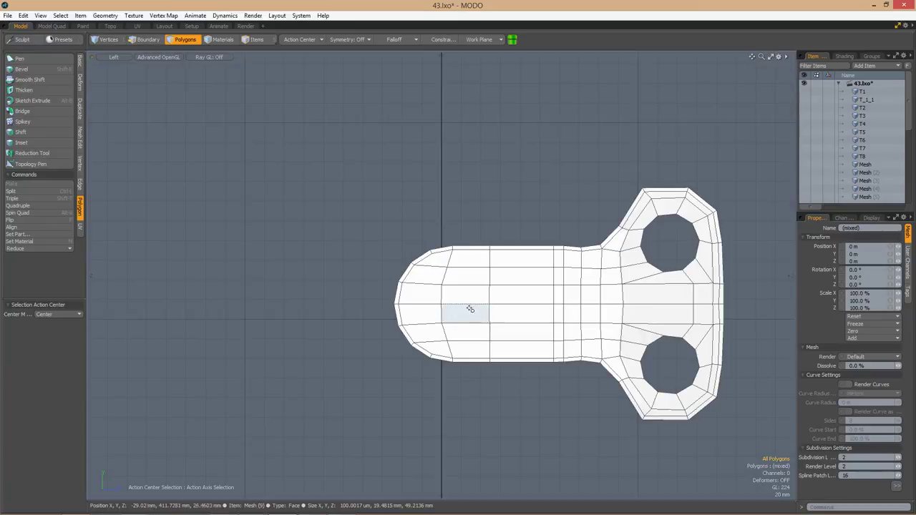
Move the upper rim vertices of the rounded tip outward into a squarer corner and straighten the edge column beside it.
key(w)
click(286, 45)
drag(465, 236, 426, 232)
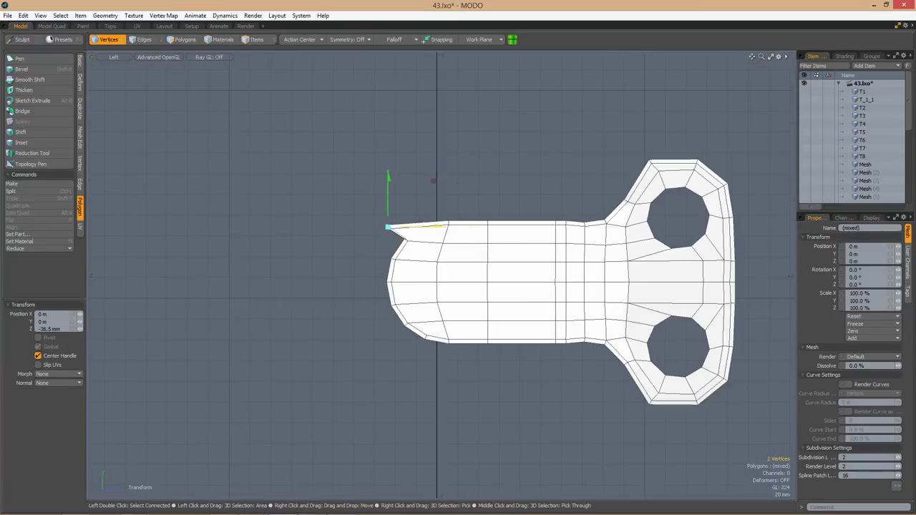
scroll(474, 258, up, 2)
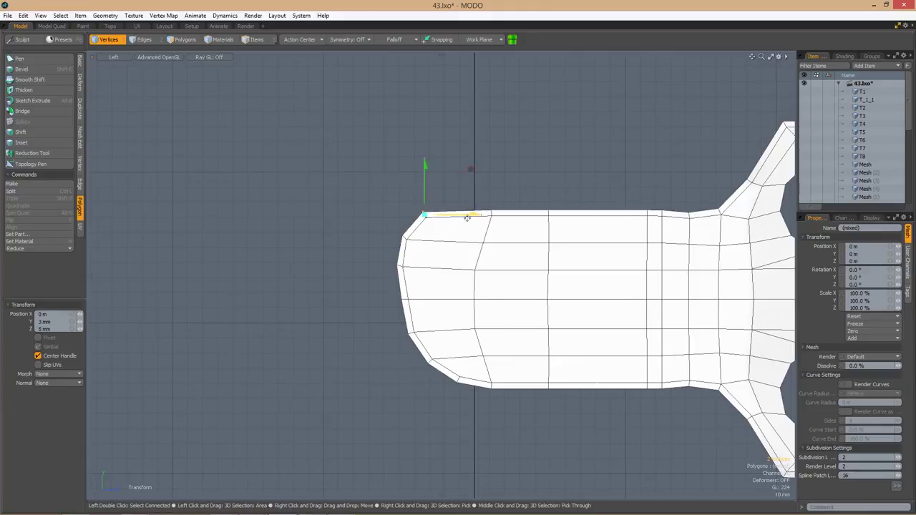
scroll(466, 217, down, 2)
key(2)
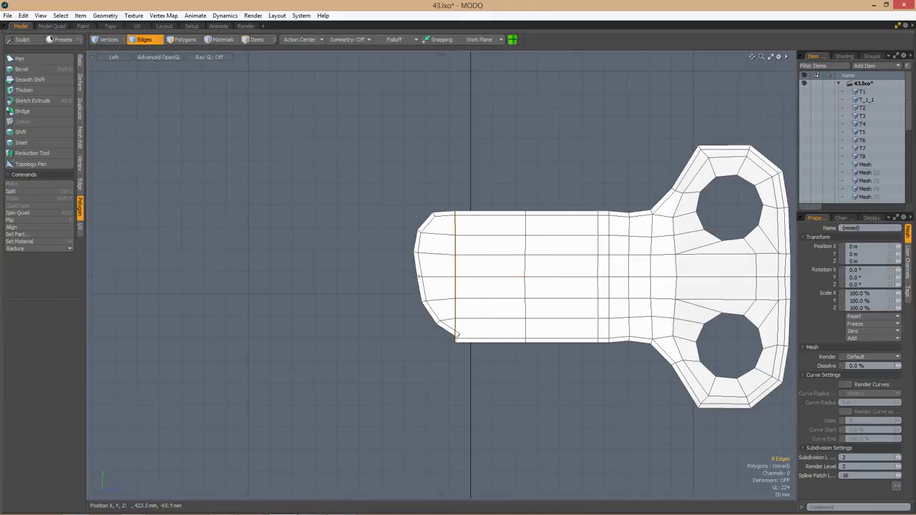
Delete all polygons in the lower half of the isolated piece.
scroll(475, 260, down, 2)
key(3)
drag(329, 258, 704, 417)
key(Delete)
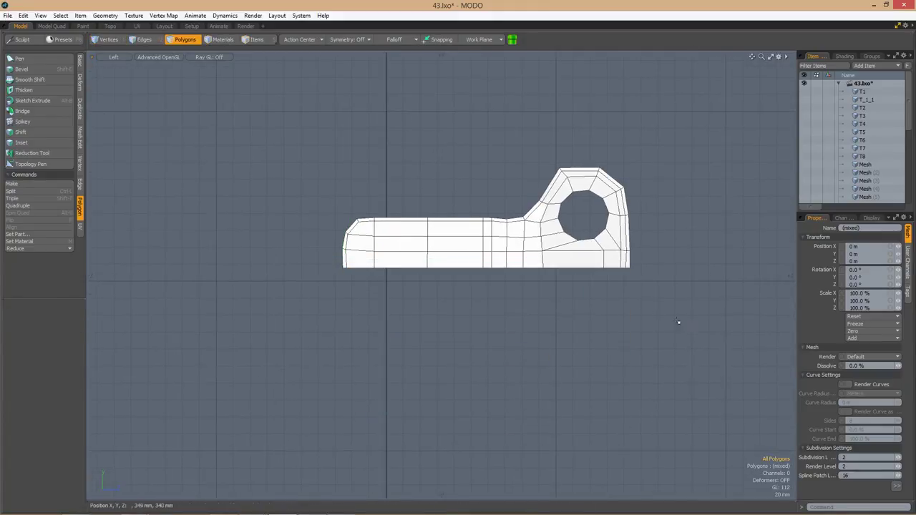
Set the action center to Element and mirror the remaining half across its straight lower edge on the Y axis.
scroll(287, 308, up, 2)
key(1)
scroll(303, 293, down, 1)
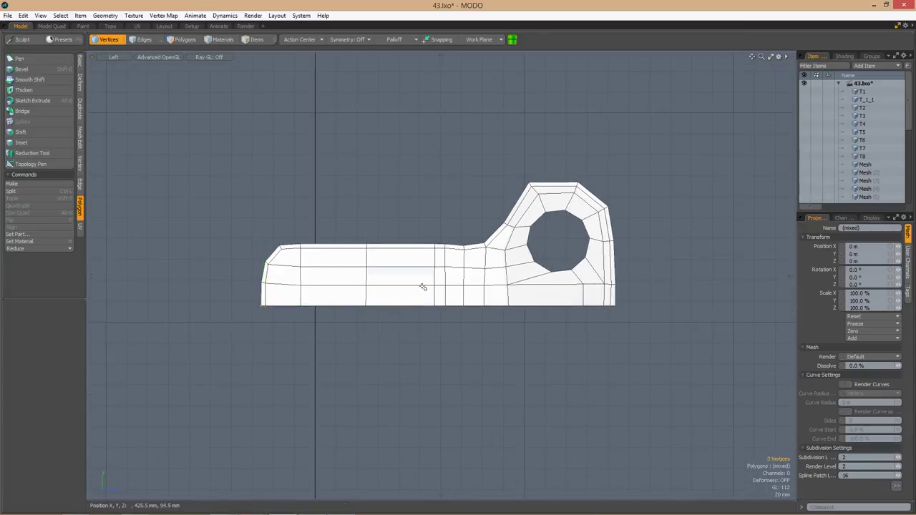
key(3)
key(shift+v)
click(299, 40)
click(304, 68)
click(443, 306)
Reduce the piece to its upper half without the surplus edge loops and offset the arm's tip vertices by -12 mm.
key(ctrl+space)
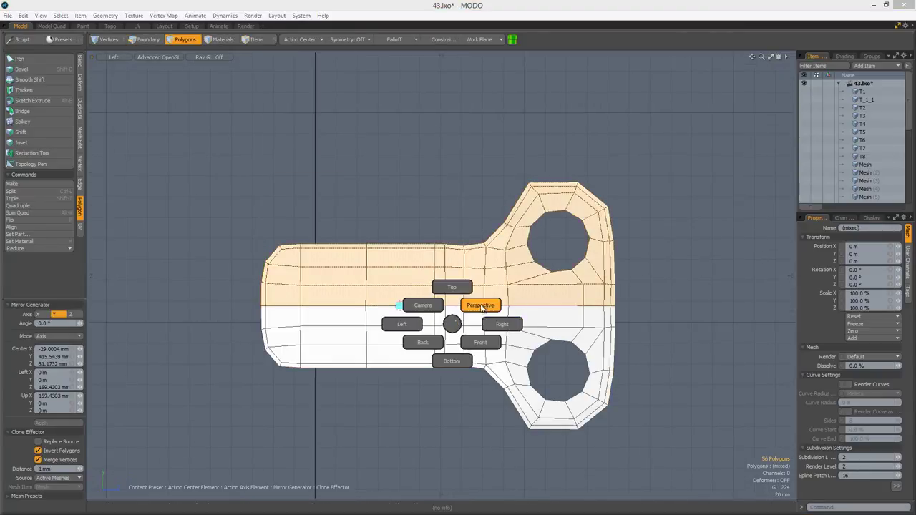
click(481, 305)
key(2)
alt+drag(648, 310, 444, 279)
click(452, 283)
mouse_move(476, 334)
alt+mouse_down()
mouse_move(428, 311)
mouse_move(562, 342)
mouse_move(508, 317)
mouse_move(421, 301)
mouse_move(445, 327)
mouse_move(458, 315)
mouse_move(474, 206)
mouse_move(482, 341)
mouse_move(237, 305)
mouse_move(496, 307)
mouse_move(399, 368)
mouse_move(483, 218)
mouse_move(286, 236)
alt+mouse_up()
key(3)
key(1)
mouse_move(259, 219)
right_down()
mouse_move(456, 439)
mouse_move(421, 379)
right_up()
key(ctrl+space)
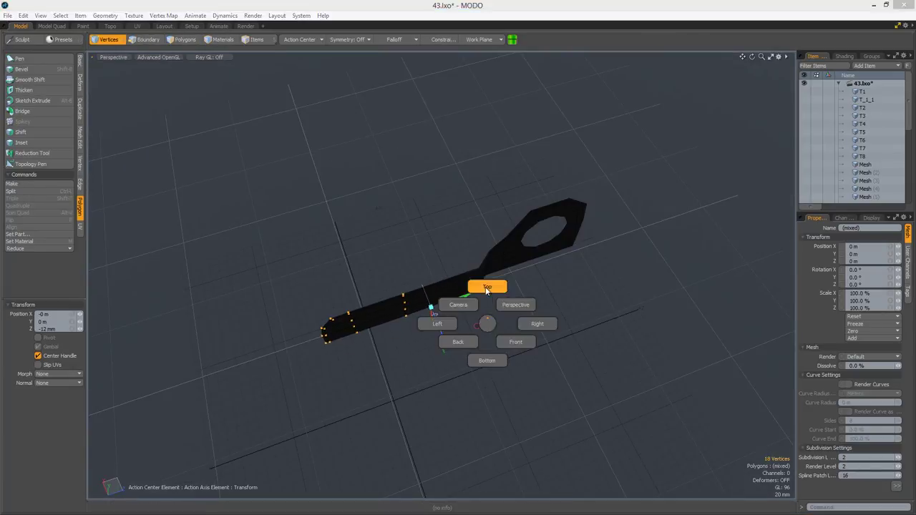
Straighten the half lever's profile in the top view by moving and scaling its vertices until the arm lines up with the lobe.
click(518, 292)
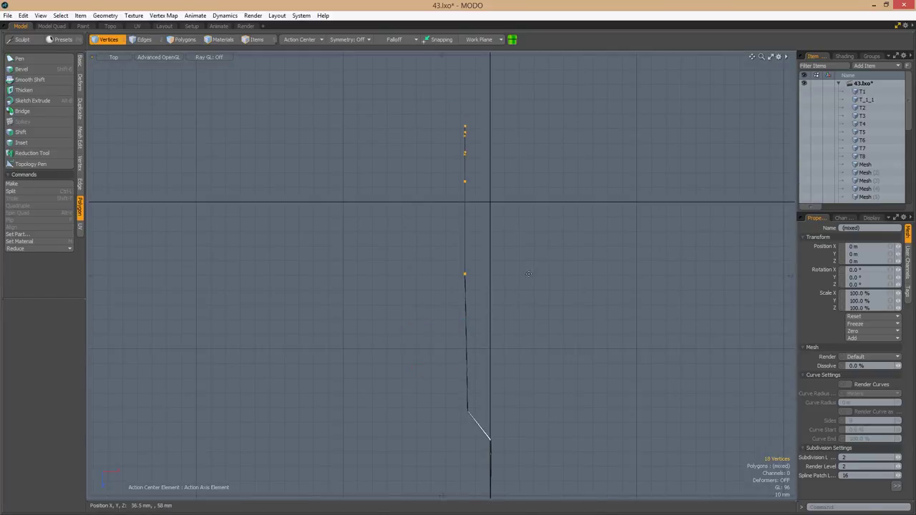
alt+drag(451, 321, 432, 285)
key(w)
alt+drag(593, 368, 466, 256)
key(ctrl+space)
click(465, 242)
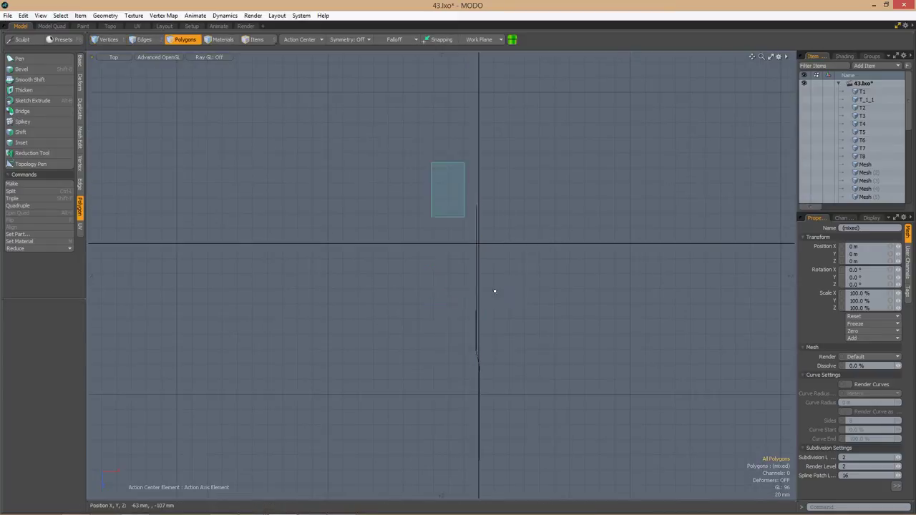
scroll(451, 265, down, 3)
key(r)
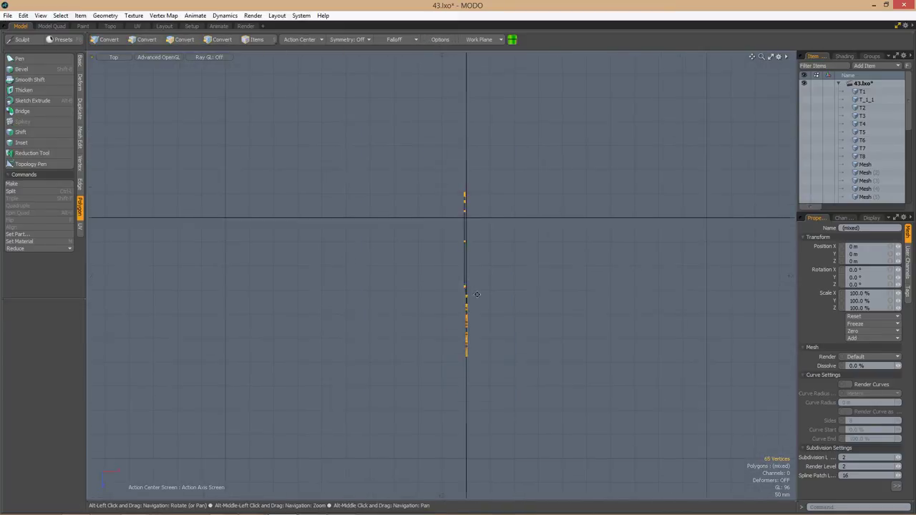
alt+drag(507, 242, 501, 179)
Extrude all polygons of the flattened half lever to give the sheet thickness.
alt+drag(422, 296, 459, 326)
key(3)
key(shift+x)
key(ctrl+z)
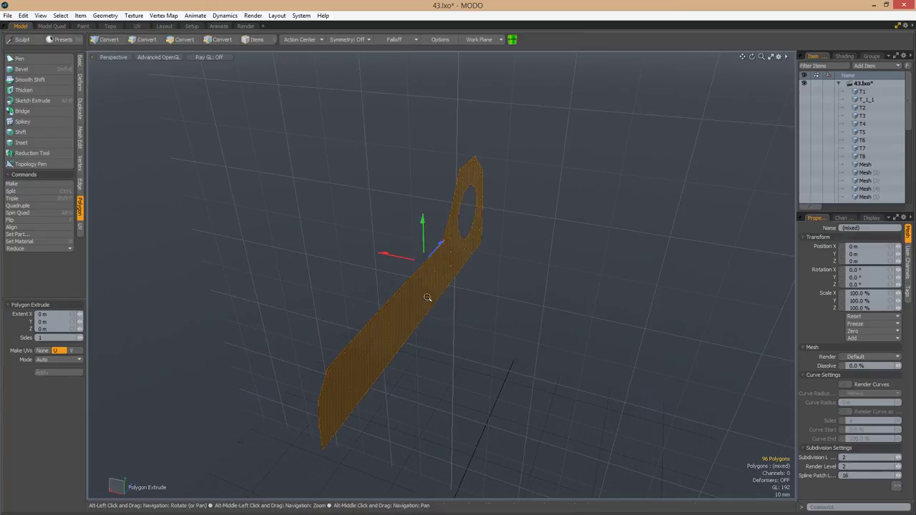
alt+drag(427, 298, 454, 337)
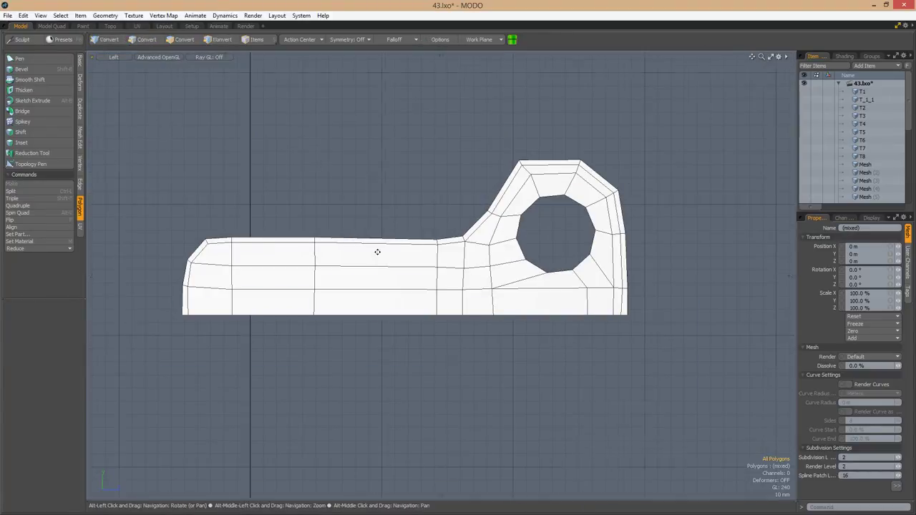
Mirror the thickened half lever across its straight lower edge on the Y axis, merging vertices within 1 mm.
ctrl+alt+drag(378, 252, 507, 260)
key(1)
ctrl+alt+drag(503, 222, 241, 298)
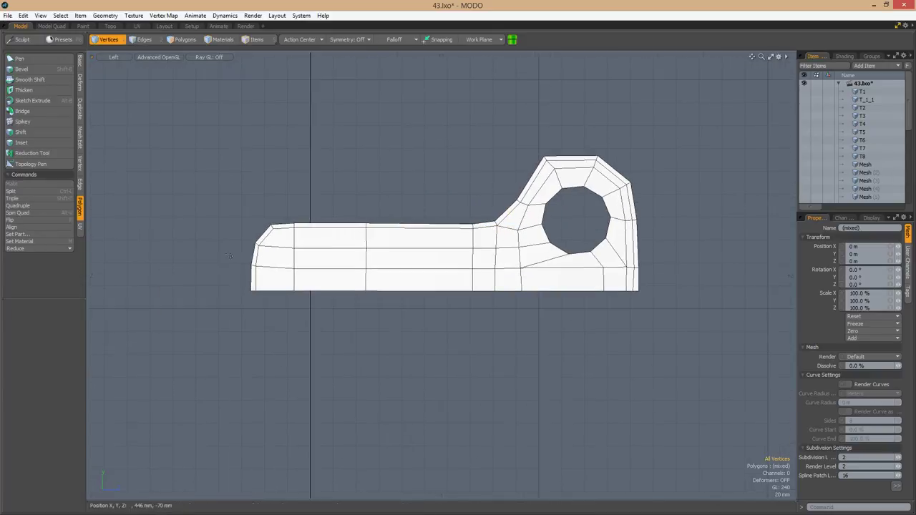
key(3)
key(shift+v)
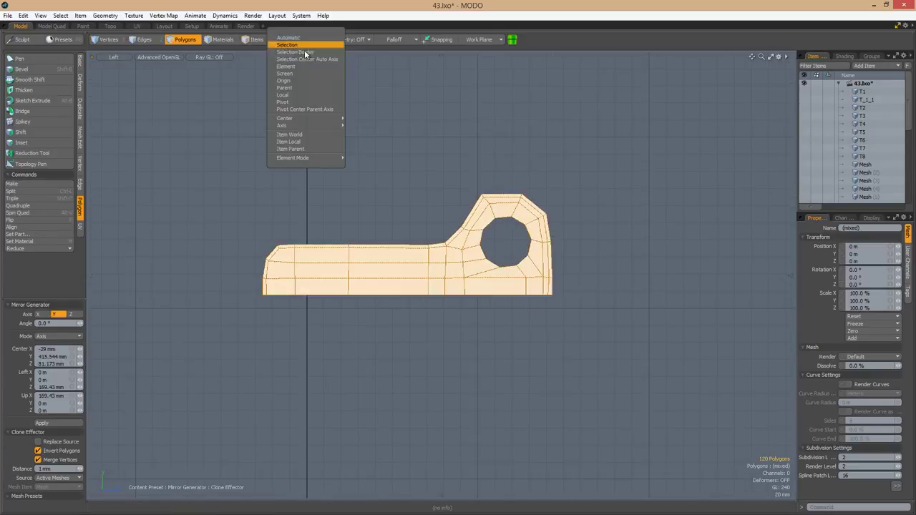
click(384, 293)
Add a supporting edge loop around the plate with Loop Slice and check the holes and rim as a smooth subdivision surface.
key(ctrl+space)
click(582, 267)
alt+drag(454, 205, 483, 282)
key(alt+c)
drag(187, 74, 151, 73)
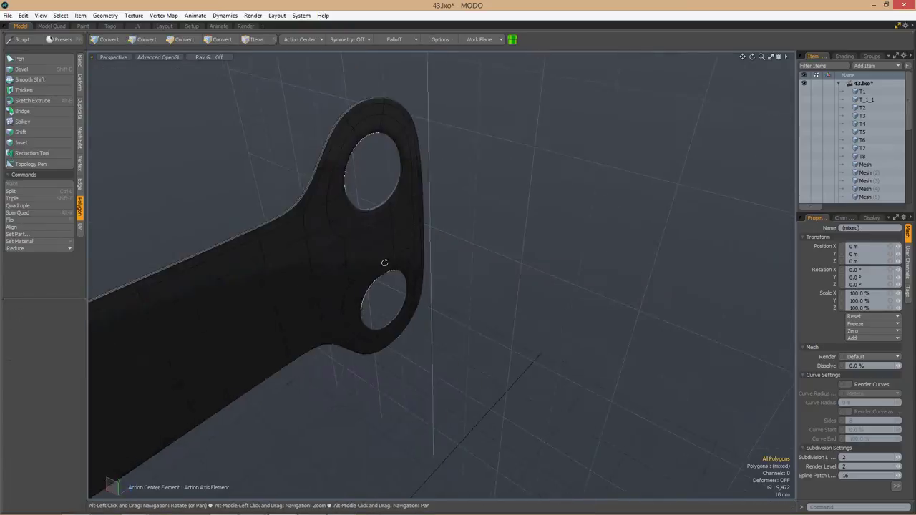
alt+drag(385, 261, 567, 285)
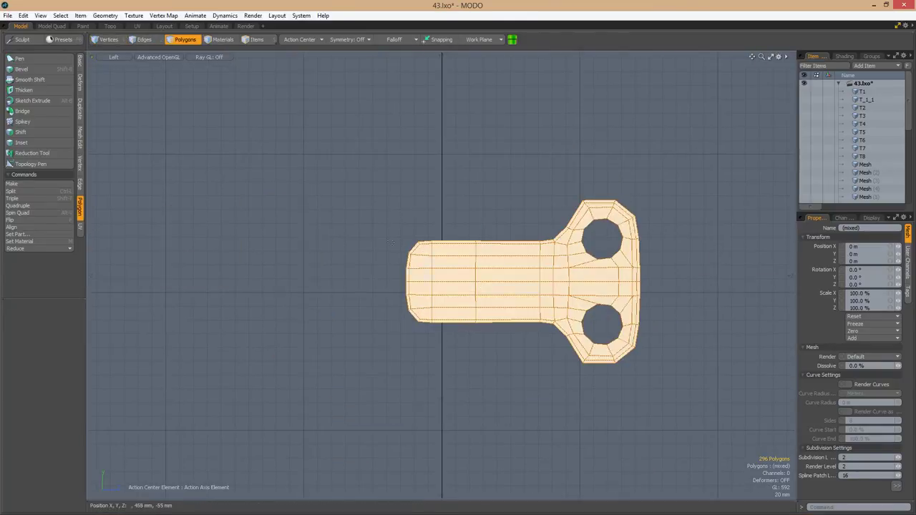
Slice additional crosswise edge loops into the plate's arm.
key(w)
key(3)
key(alt+c)
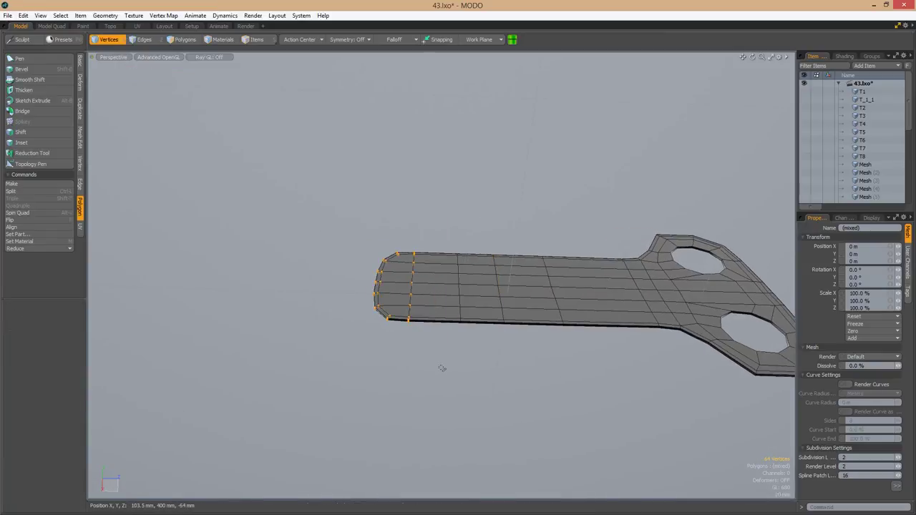
Bend up the tip of the plate's arm by moving its end vertices about 27 mm on X and rotating them about their selection centre.
key(o)
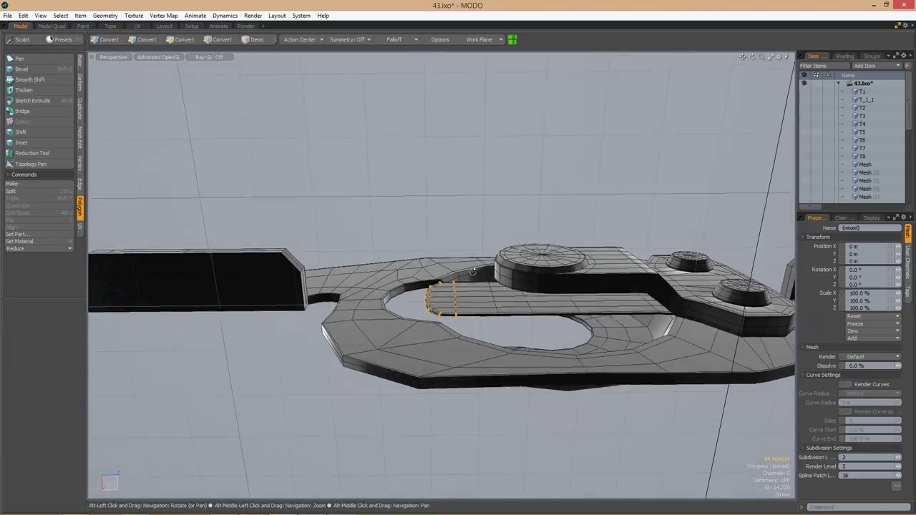
key(w)
alt+drag(440, 293, 413, 342)
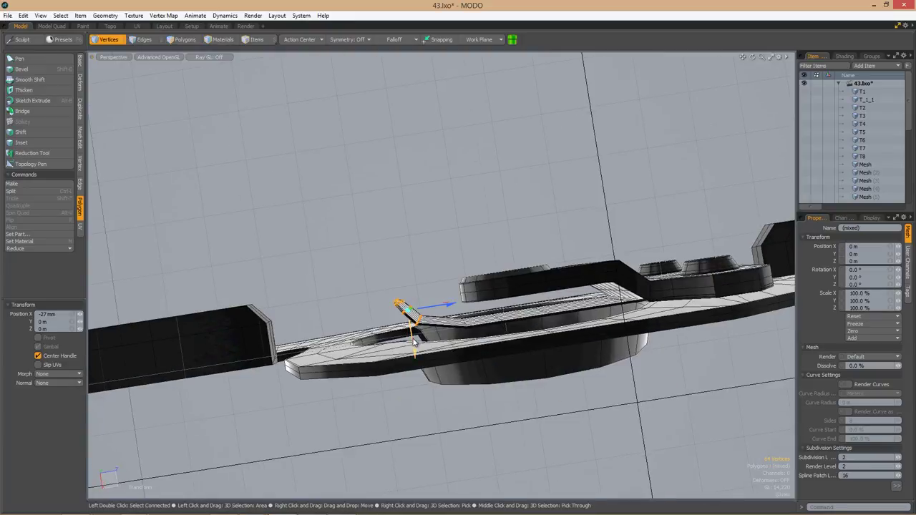
alt+drag(482, 297, 382, 285)
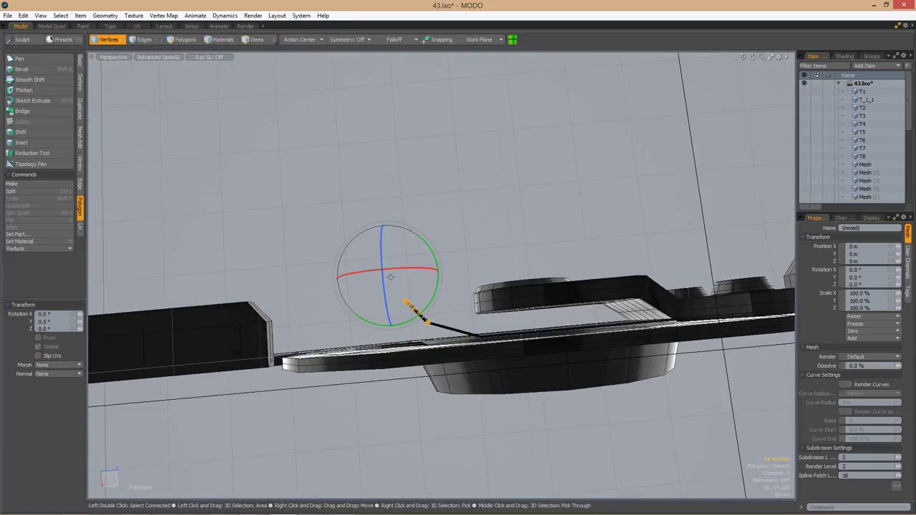
click(315, 37)
click(308, 65)
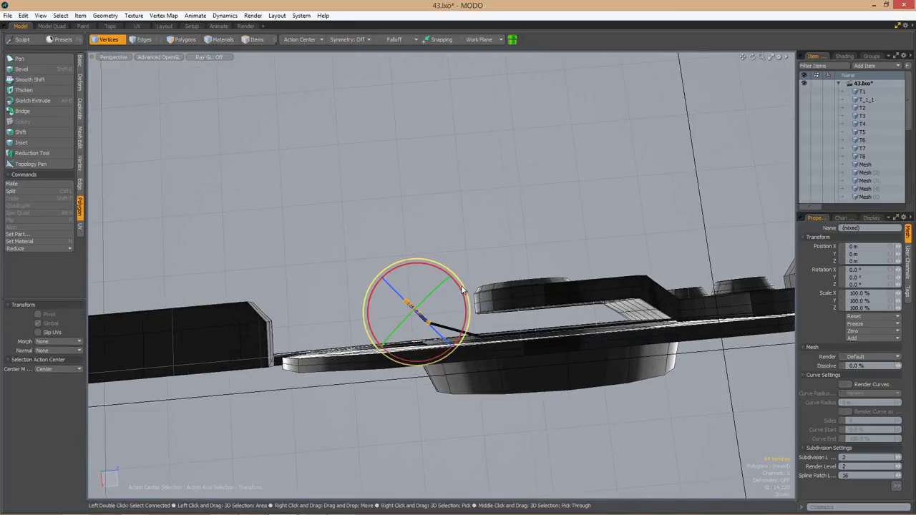
alt+drag(474, 284, 501, 169)
key(q)
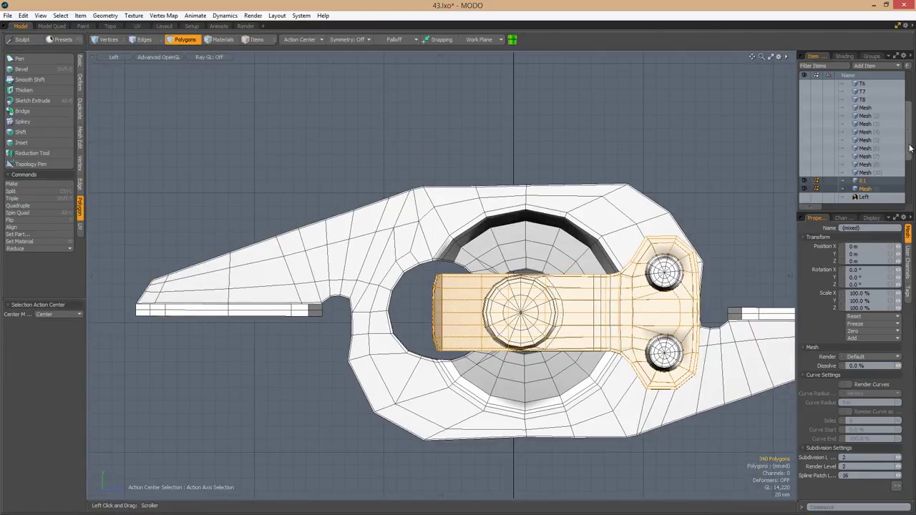
Show the close-up photo backdrop and shift the arm's end edges about 29 mm along Z to shorten the arm.
drag(909, 149, 909, 172)
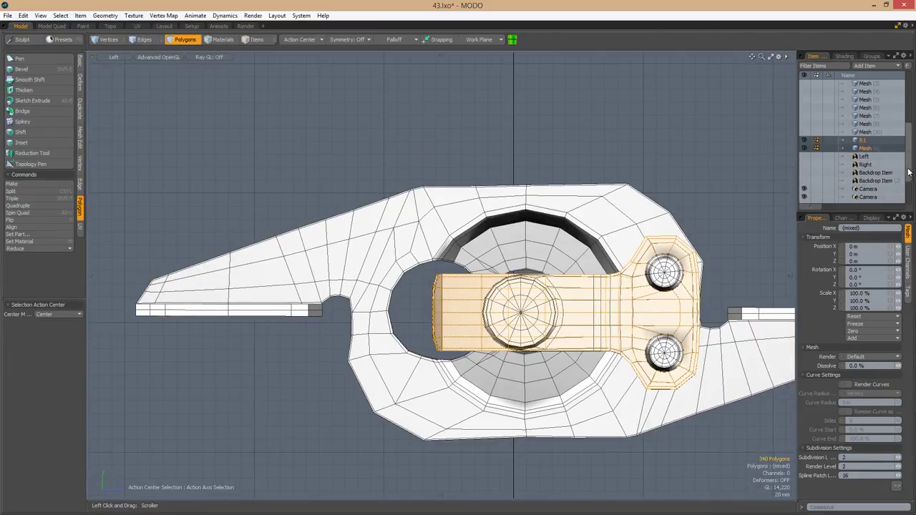
click(804, 181)
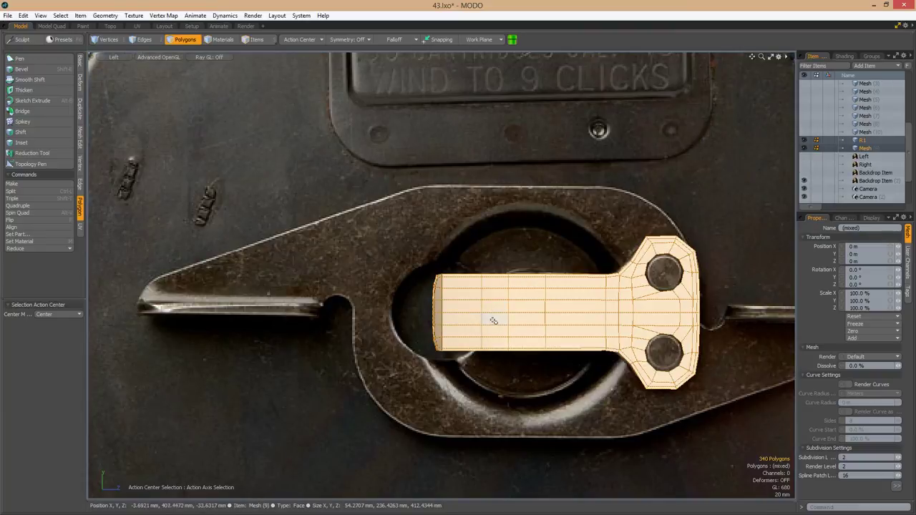
key(1)
alt+shift+drag(493, 321, 450, 320)
right_drag(337, 229, 482, 368)
key(2)
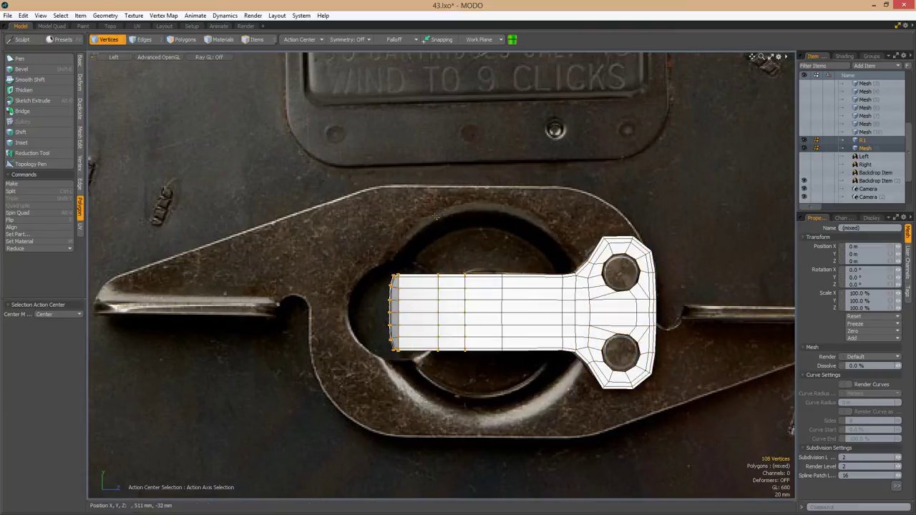
right_drag(348, 232, 515, 379)
click(299, 39)
click(308, 47)
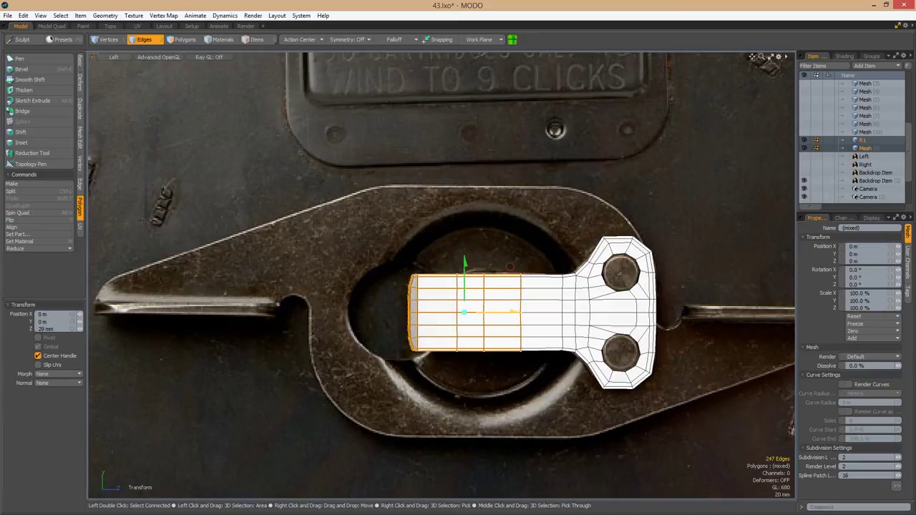
key(space)
Slide the crosswise edge loop near the arm's bend by about 13.6 percent.
scroll(517, 317, up, 2)
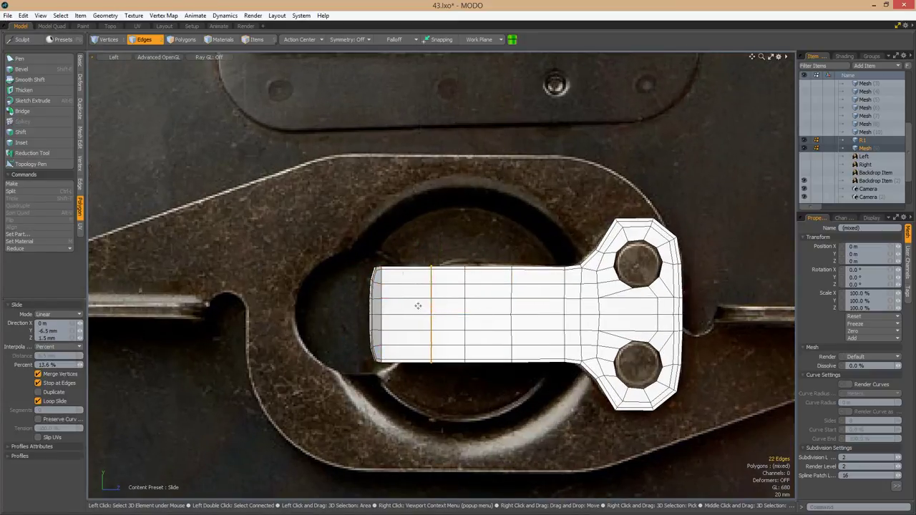
alt+drag(529, 310, 441, 307)
key(w)
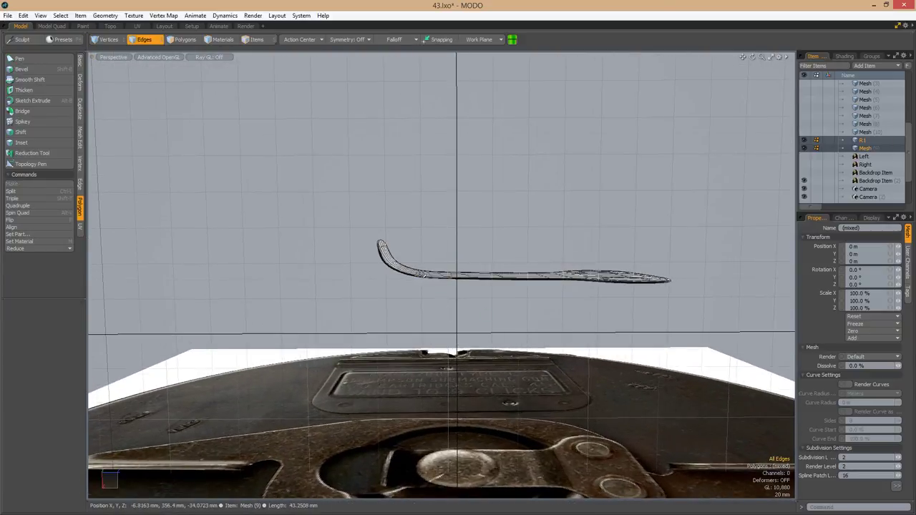
Rotate the crosswise edge loops along the arm's bend about Y so they follow its curve.
scroll(426, 274, up, 3)
alt+drag(426, 274, 491, 322)
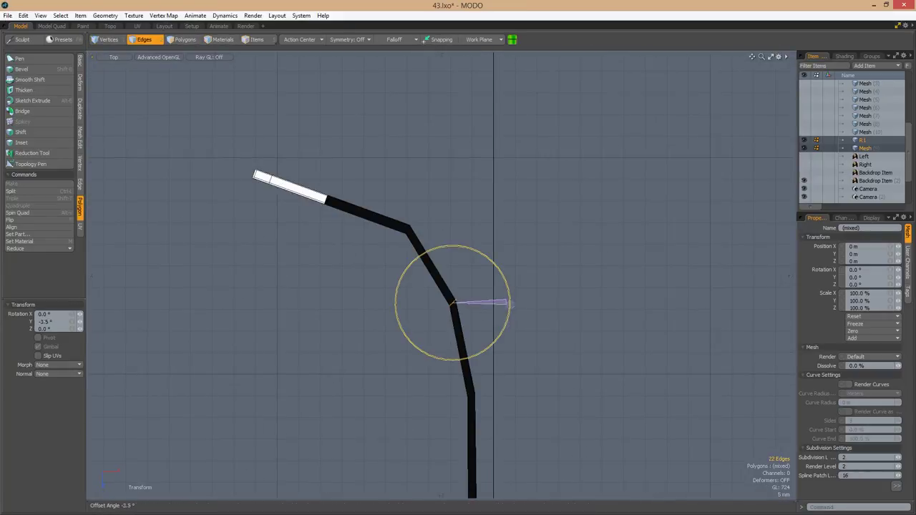
key(space)
scroll(423, 222, down, 2)
key(space)
alt+shift+drag(524, 397, 531, 373)
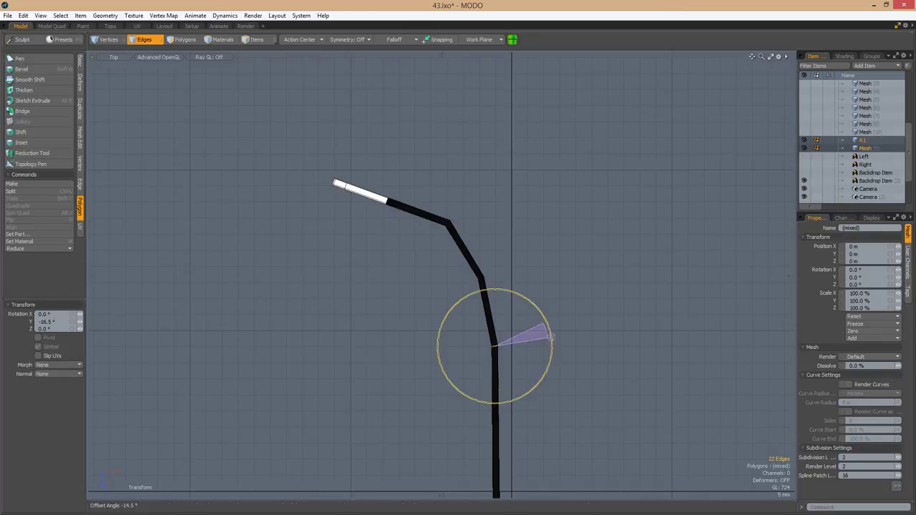
key(ctrl+space)
click(594, 261)
alt+drag(595, 262, 533, 383)
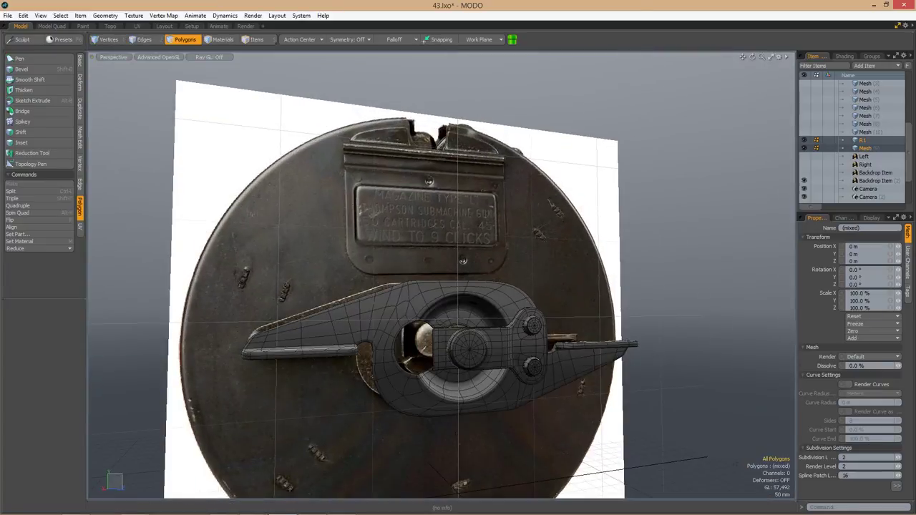
Check the latch reference photo and adjust the position of the whole thin plate beneath the lever.
key(alt+Tab)
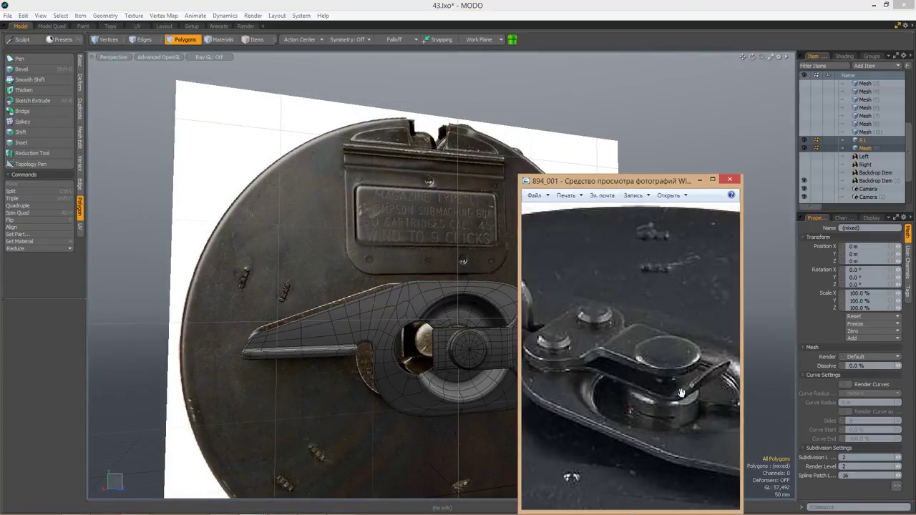
key(alt+Tab)
alt+drag(484, 356, 470, 372)
click(501, 311)
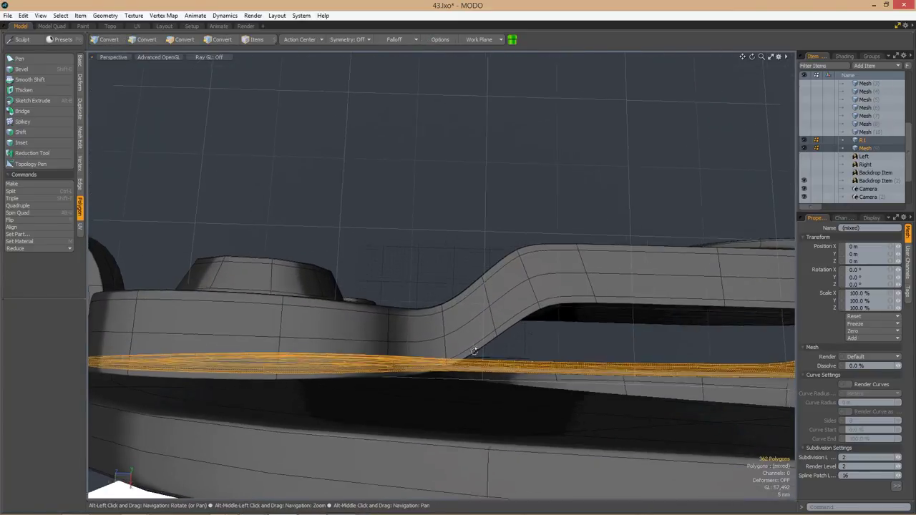
key(w)
click(579, 340)
alt+drag(579, 339, 501, 315)
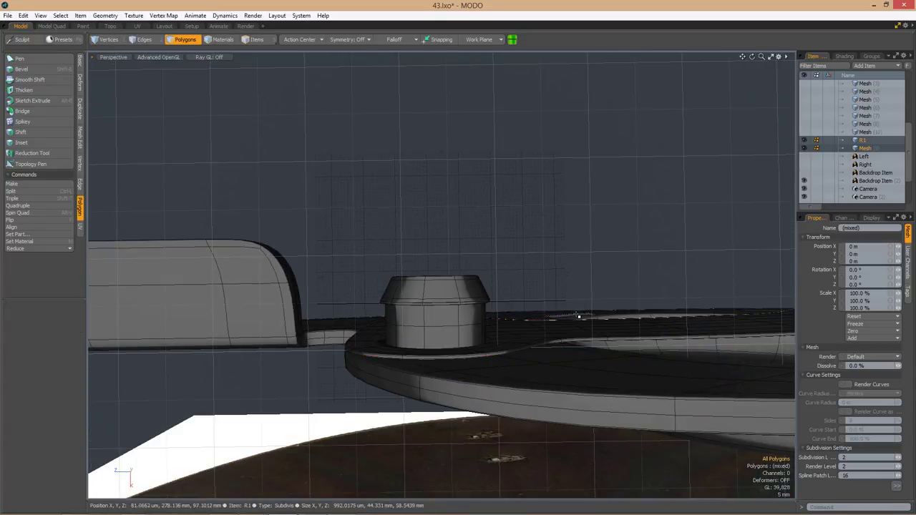
Select the connected rivet geometry on the lever's two lobes.
double_click(543, 264)
ctrl+alt+drag(544, 265, 458, 236)
double_click(423, 188)
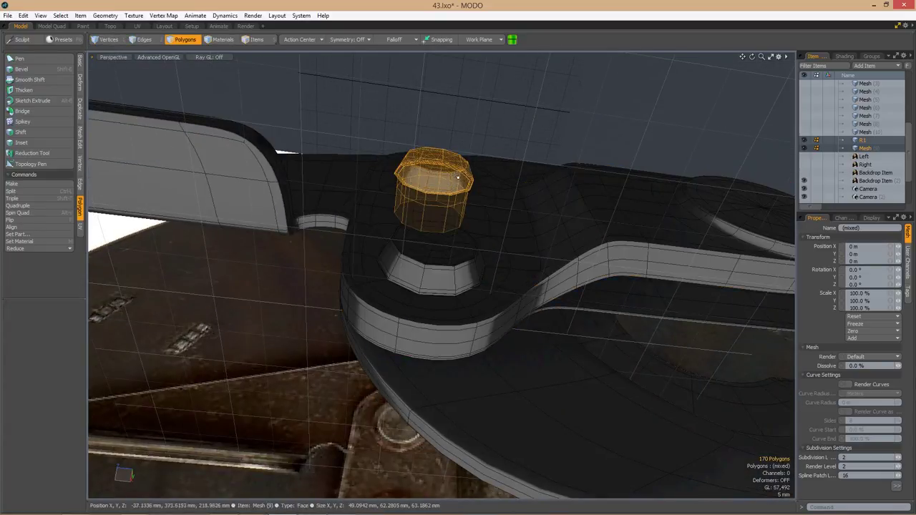
alt+drag(423, 188, 589, 284)
double_click(484, 229)
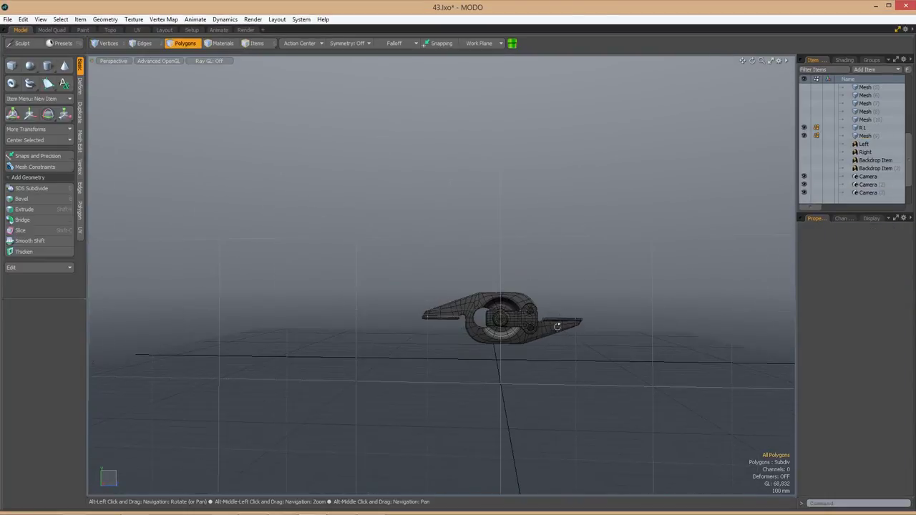
Move the complete lever assembly onto the smaller drum magazine in the full gun photo.
key(KP_3)
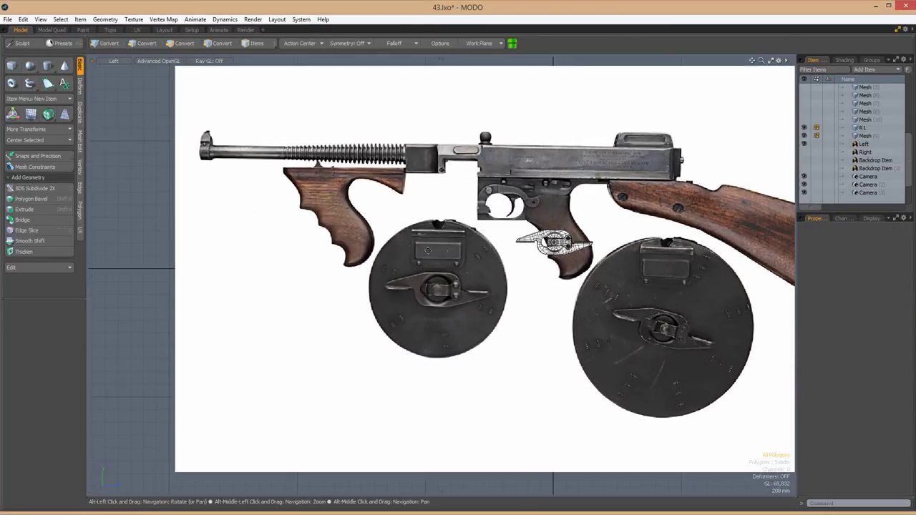
ctrl+alt+drag(427, 249, 518, 227)
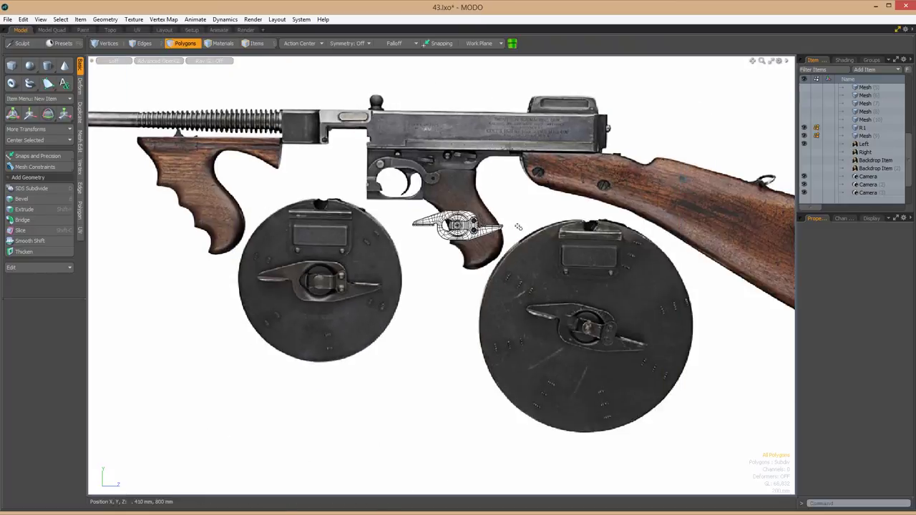
scroll(518, 227, up, 2)
click(548, 239)
key(y)
drag(583, 218, 389, 327)
scroll(389, 327, up, 3)
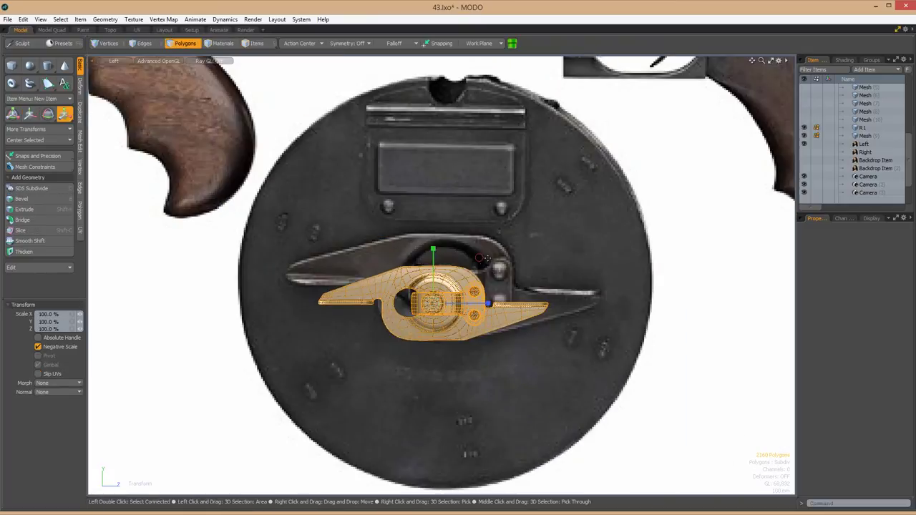
Scale and fine-position the lever assembly to match the lever outline on the drum photo.
key(w)
drag(553, 248, 493, 251)
scroll(515, 243, up, 2)
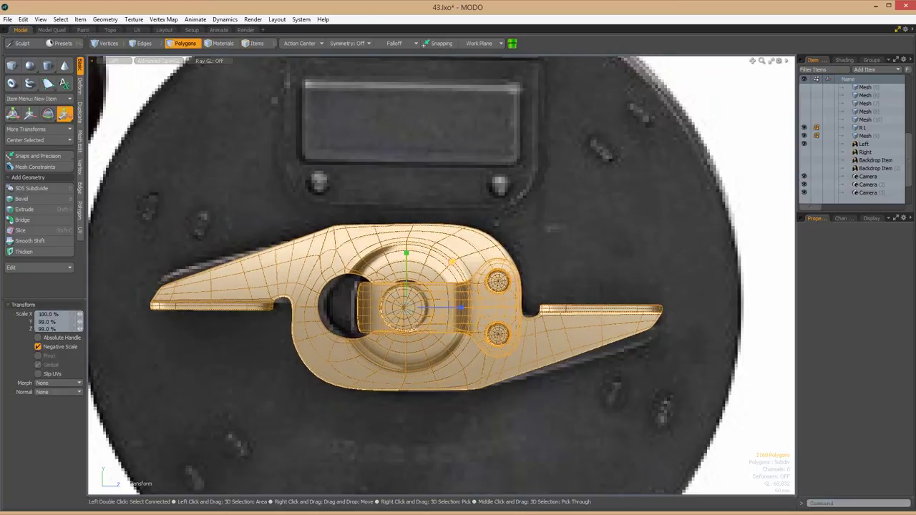
scroll(493, 252, down, 2)
scroll(493, 252, down, 5)
key(3)
scroll(599, 248, down, 2)
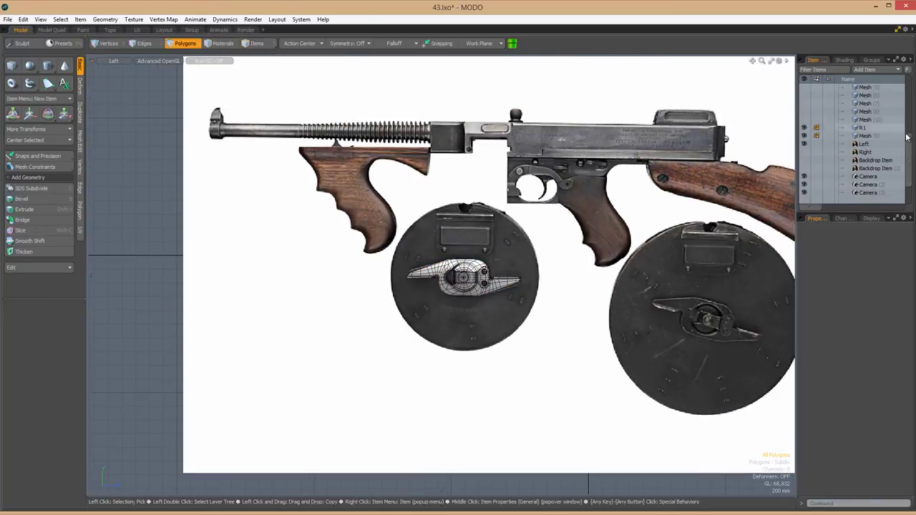
Draw a flat cube about 824 mm by 384 mm over the drum's label panel in the Mesh (9) item.
click(826, 136)
scroll(546, 268, up, 3)
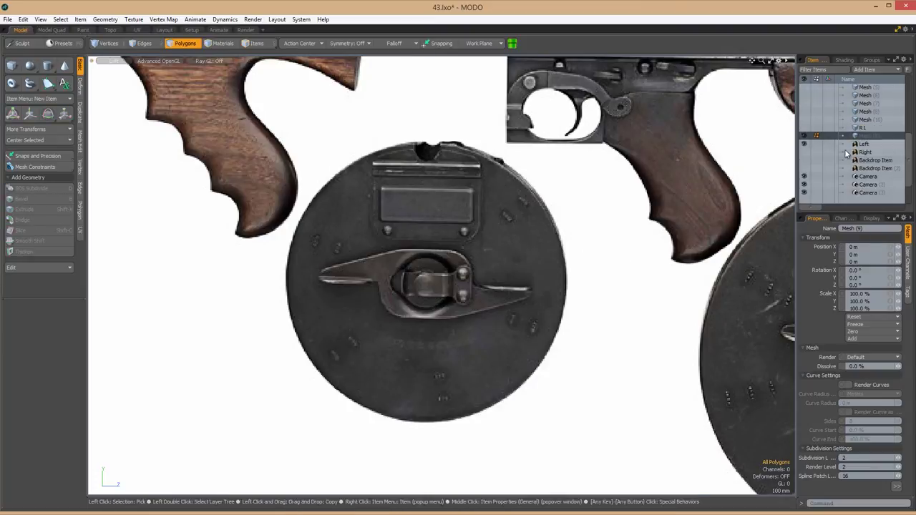
scroll(430, 215, up, 4)
click(12, 65)
mouse_move(329, 190)
mouse_down()
mouse_move(527, 262)
mouse_move(531, 284)
mouse_up()
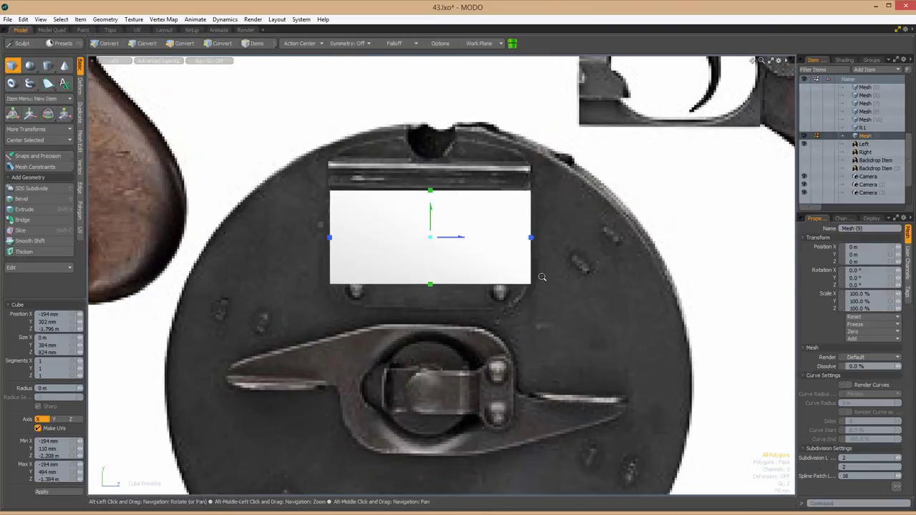
scroll(542, 277, down, 3)
key(space)
Assign the translucent Op material to the rectangle and show the shader tree.
scroll(489, 285, up, 2)
key(3)
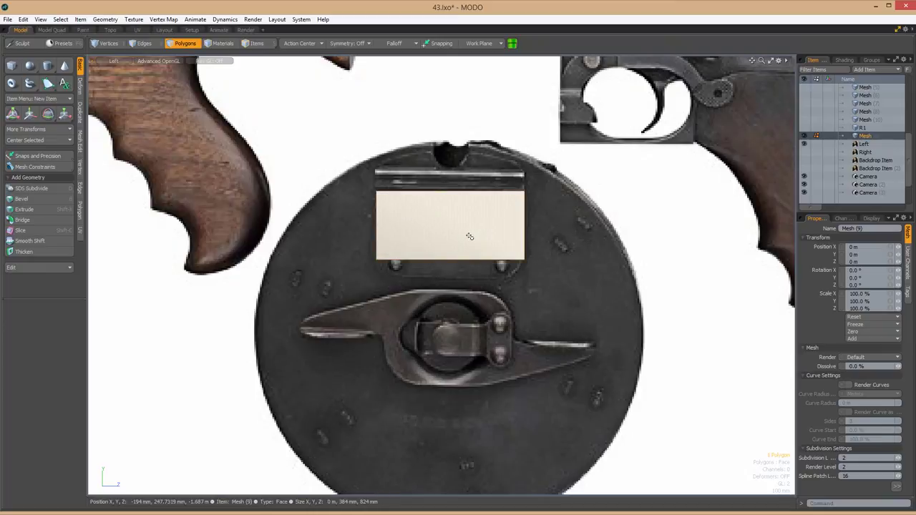
key(m)
key(Return)
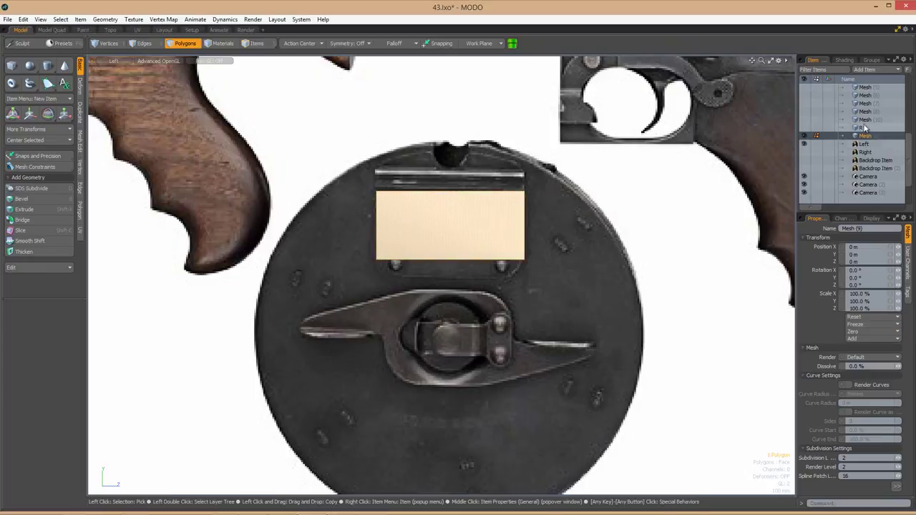
click(844, 59)
Extend the rectangle's lower edge downward and move its lower-left corner vertex inward to form a slanted corner.
scroll(416, 242, up, 3)
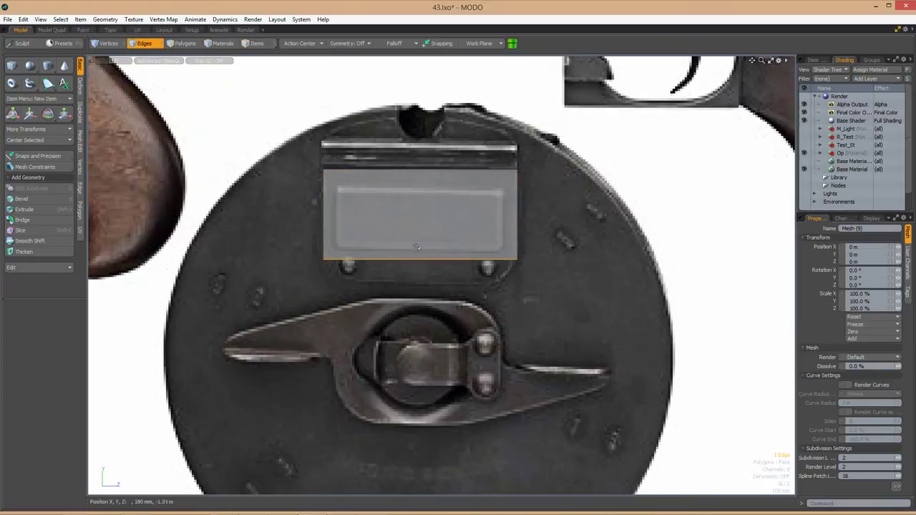
key(2)
click(444, 272)
key(z)
key(space)
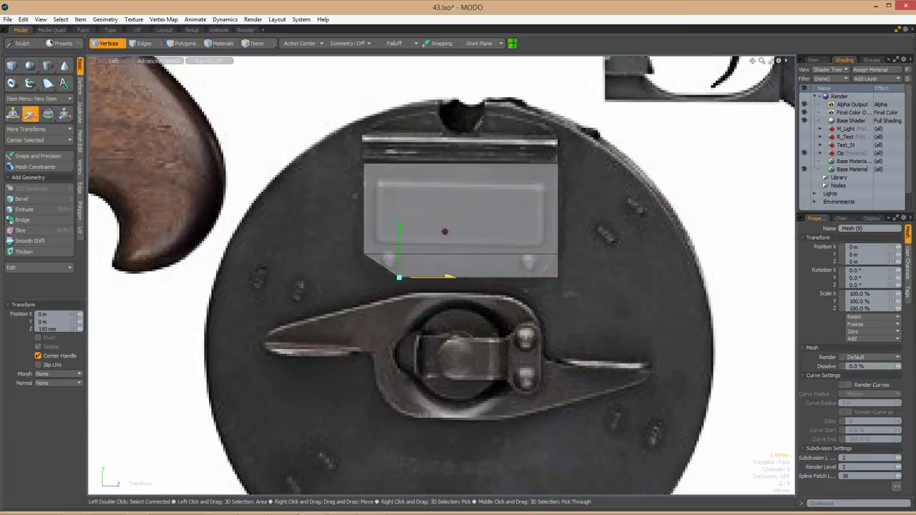
Loop-slice vertical edges into the panel beside its slanted corner and across its middle, and straighten the middle slice by scaling along Z.
key(3)
key(alt+c)
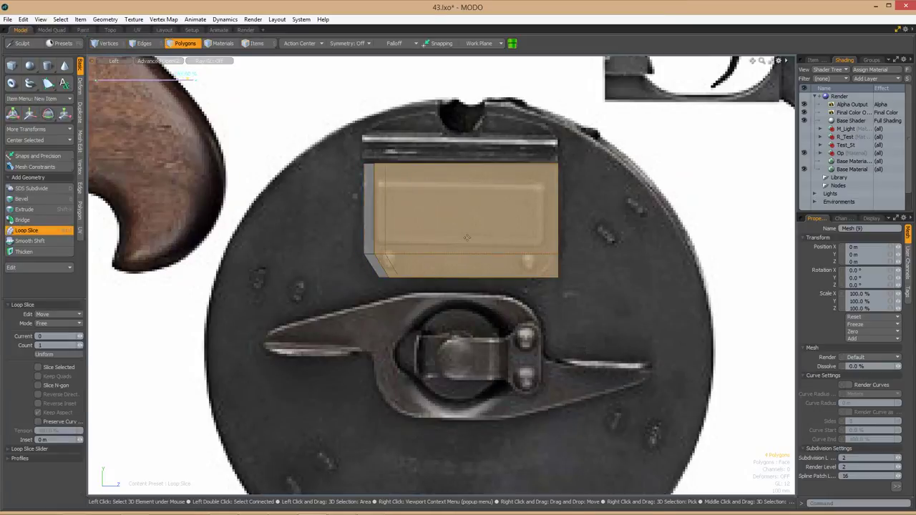
key(space)
key(2)
double_click(448, 238)
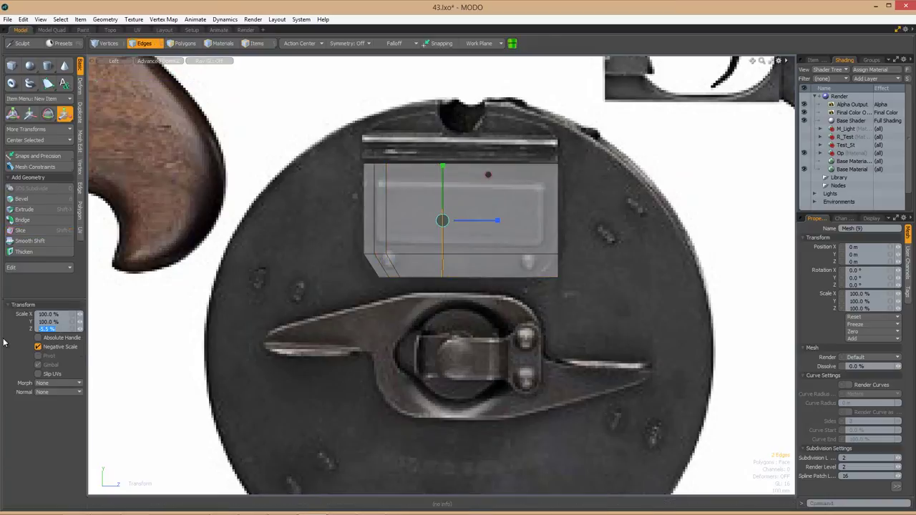
Slice a vertical edge loop through the panel's centre and delete the right half.
key(3)
key(alt+c)
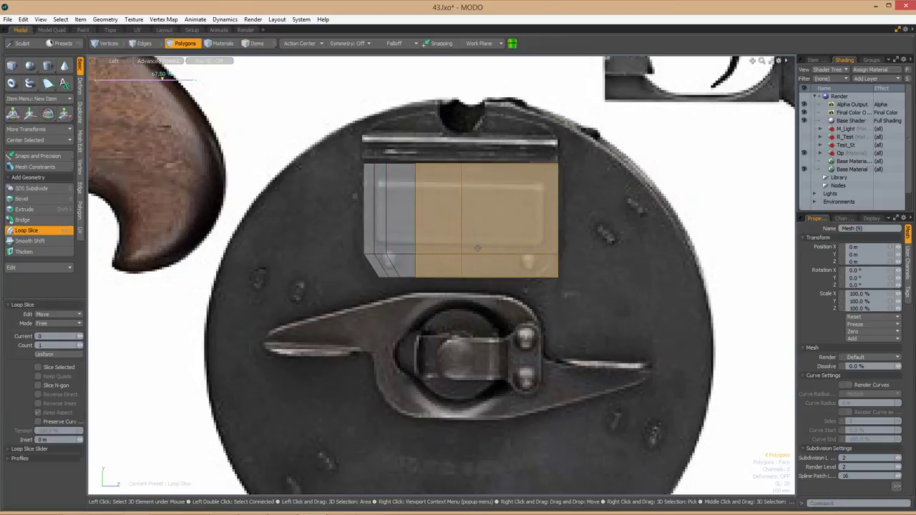
key(space)
alt+drag(477, 248, 370, 243)
Extend the half panel's upper edge into a small outward step and about 54 mm upward along Y.
key(2)
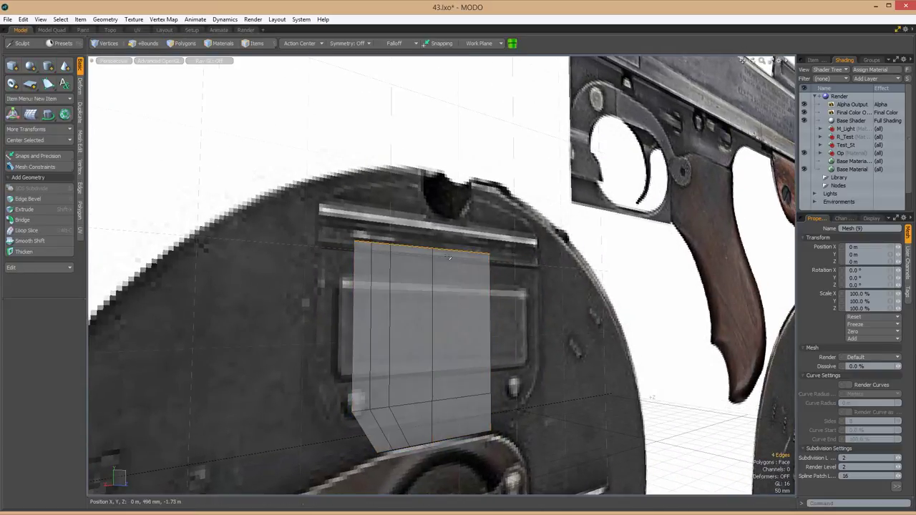
key(shift+x)
alt+drag(448, 257, 470, 269)
key(space)
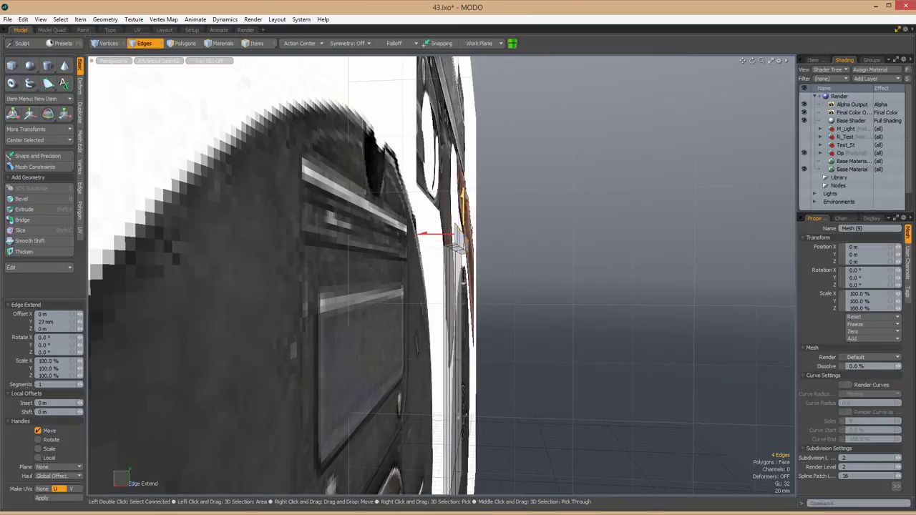
key(ctrl+space)
click(439, 199)
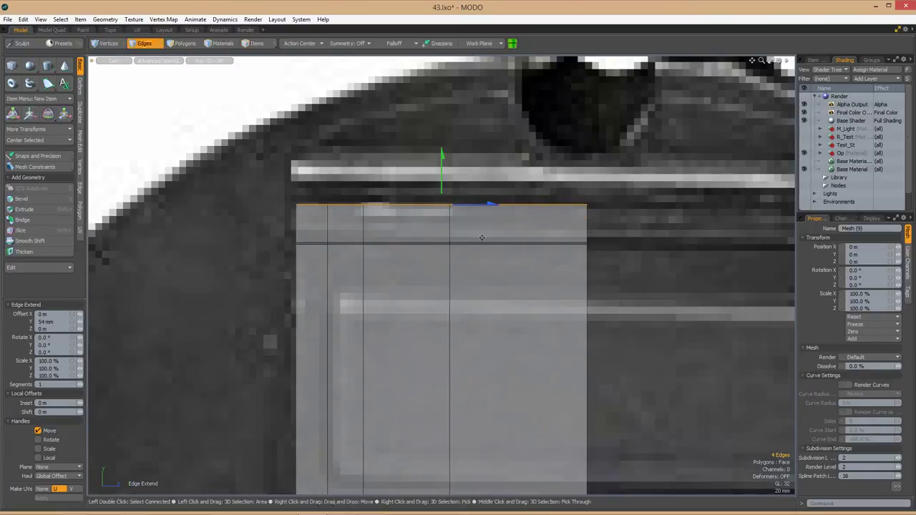
Extend the upper edge into a protruding ledge that rises about 17 mm and returns 36 mm along X.
alt+drag(482, 237, 506, 251)
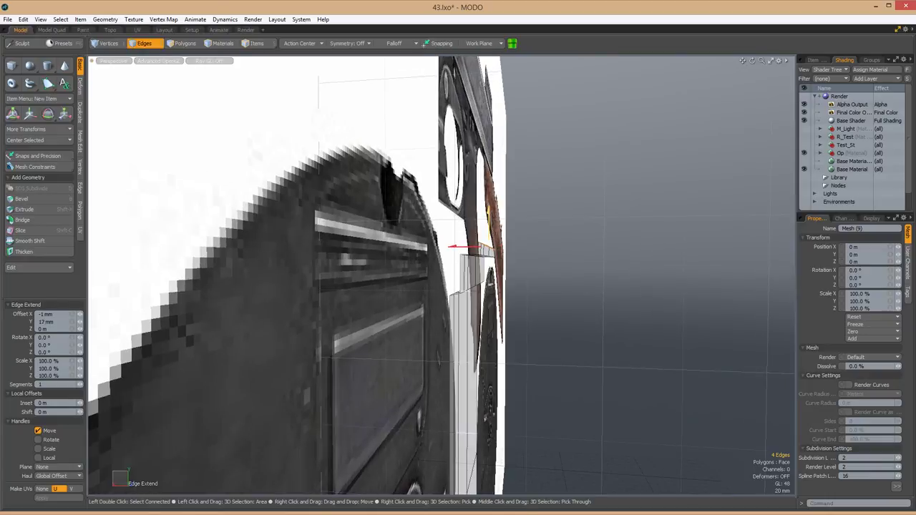
click(508, 249)
key(KP_5)
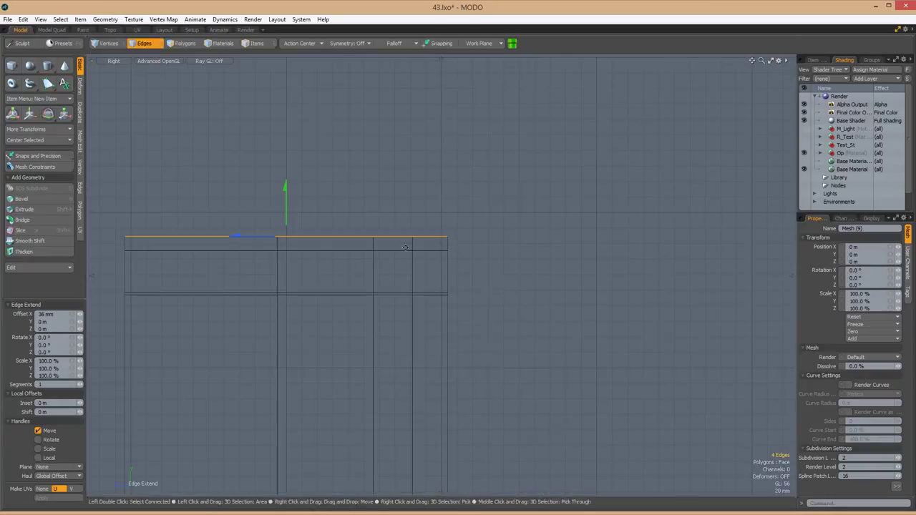
alt+drag(506, 269, 496, 259)
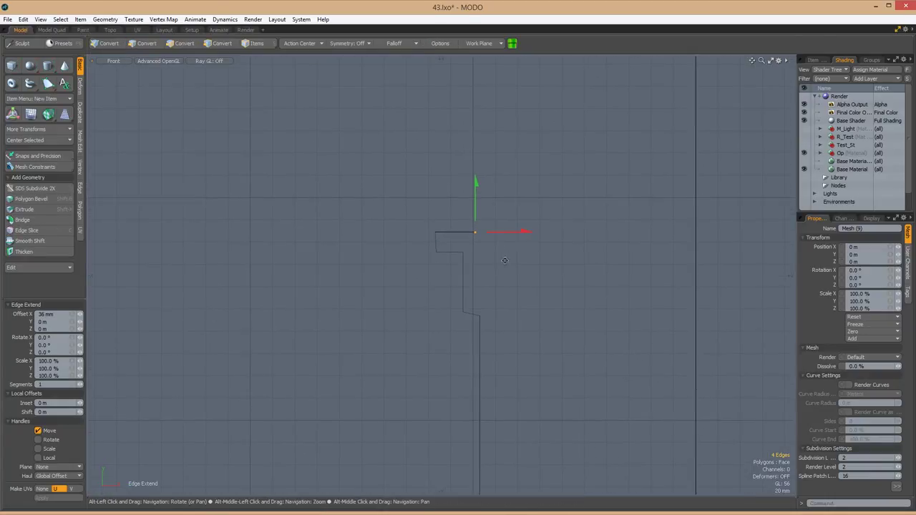
scroll(504, 260, up, 2)
Undo the vertex move on the ledge and lengthen the ledge's return extension to 40 mm along X.
key(1)
key(w)
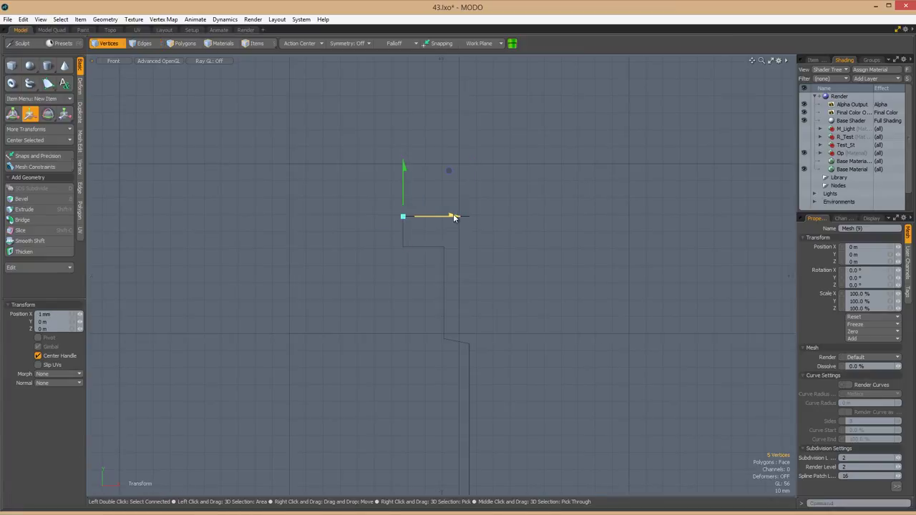
key(ctrl+z)
key(ctrl+z)
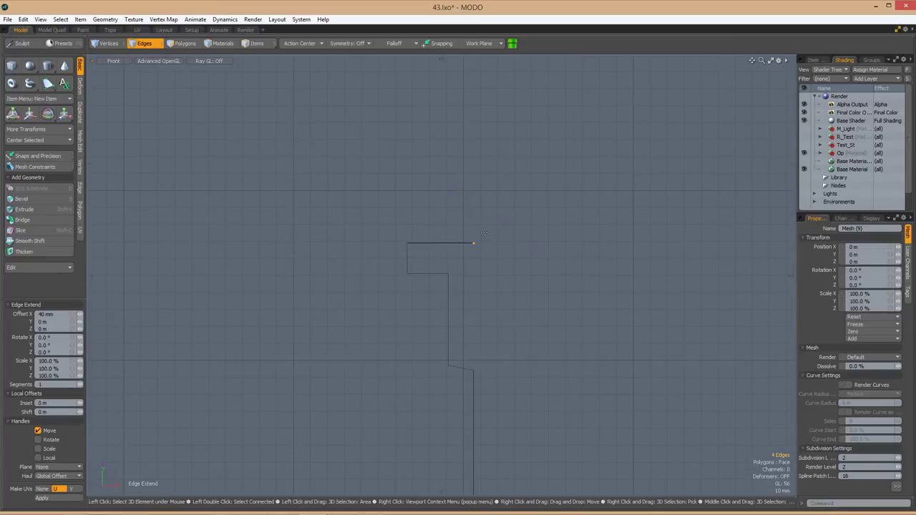
Extend the panel's upper edge 44.5 mm upward in the left view, and once more toward the drum's rim.
key(ctrl+space)
click(423, 240)
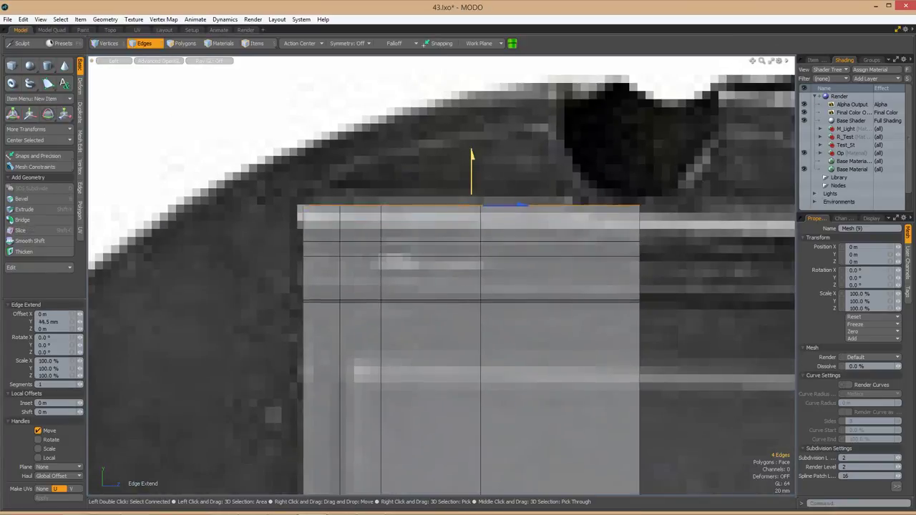
scroll(468, 178, down, 5)
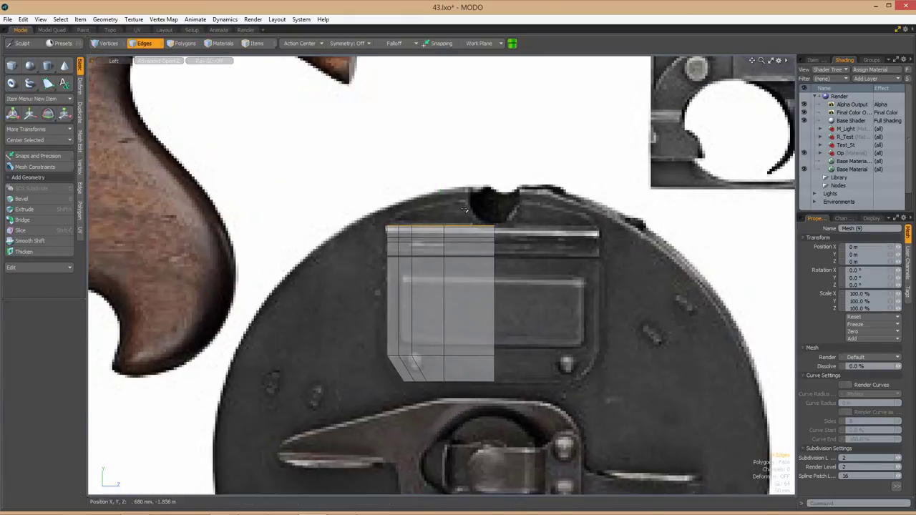
click(441, 166)
Shift the top flap's upper-edge vertices inward along Z by about 106 mm so the flap slants.
key(1)
key(w)
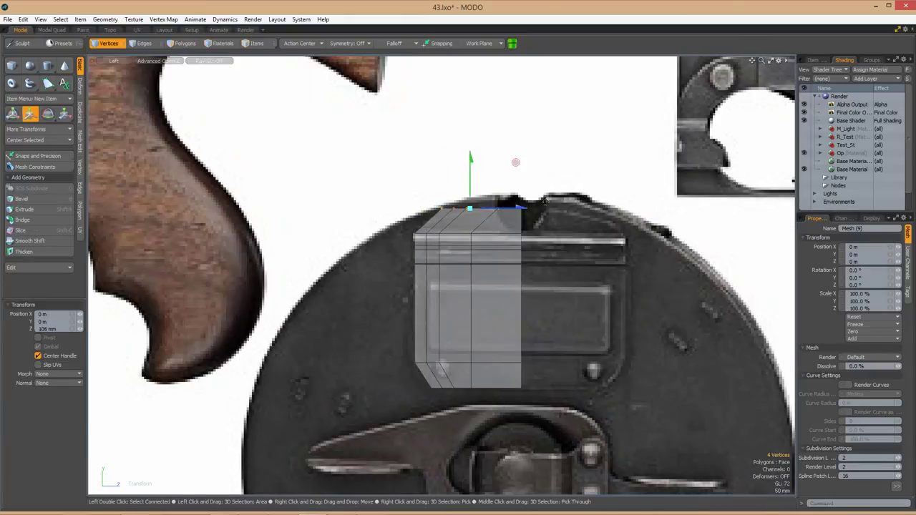
scroll(470, 166, up, 3)
key(space)
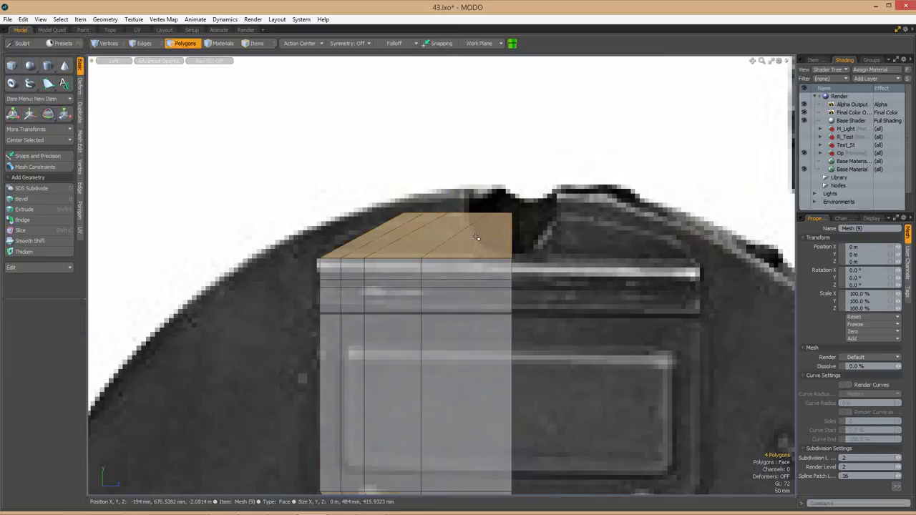
Slice the flap horizontally and reposition its side vertices to follow the drum's rim and the round notch.
click(403, 234)
scroll(491, 221, down, 5)
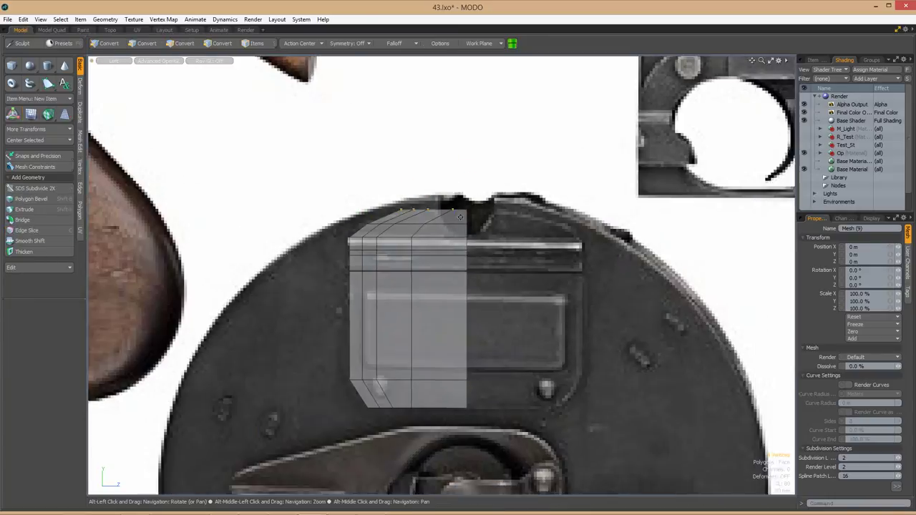
scroll(436, 198, up, 6)
key(c)
scroll(497, 267, up, 1)
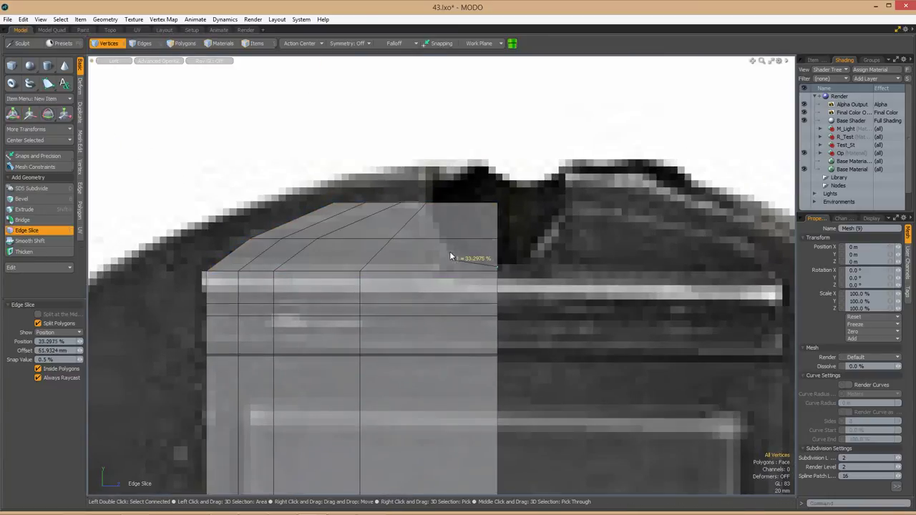
click(438, 233)
key(3)
click(523, 221)
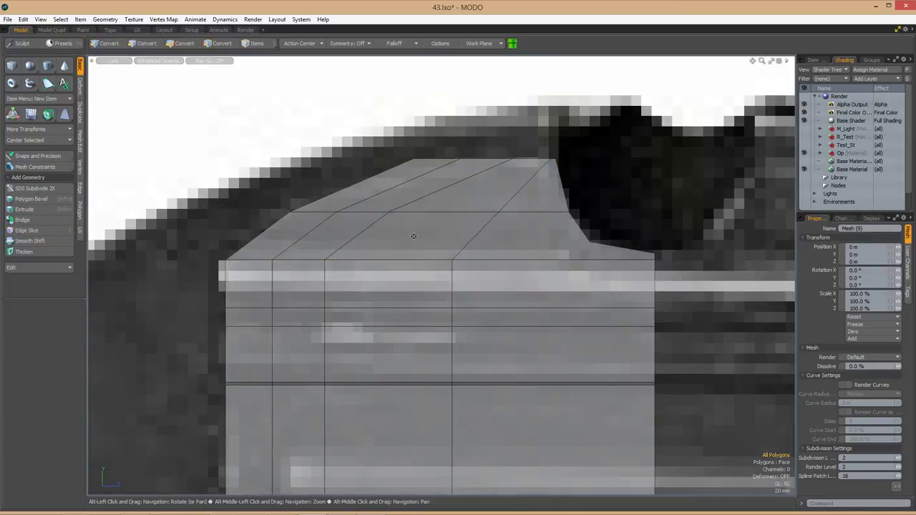
Cut an edge across the flap to the notch's lower corner vertex and preview the panel as a subdivision surface.
key(alt+c)
key(1)
key(c)
key(space)
scroll(429, 286, down, 5)
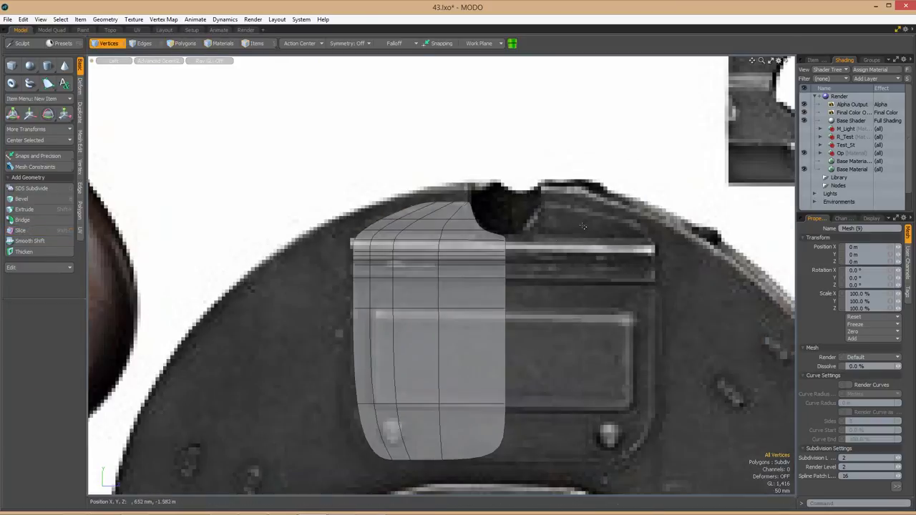
Move the vertices of the panel's outer vertical side outward to match the ridge's end in the photo.
scroll(429, 286, up, 3)
scroll(387, 396, down, 3)
scroll(386, 395, up, 1)
key(w)
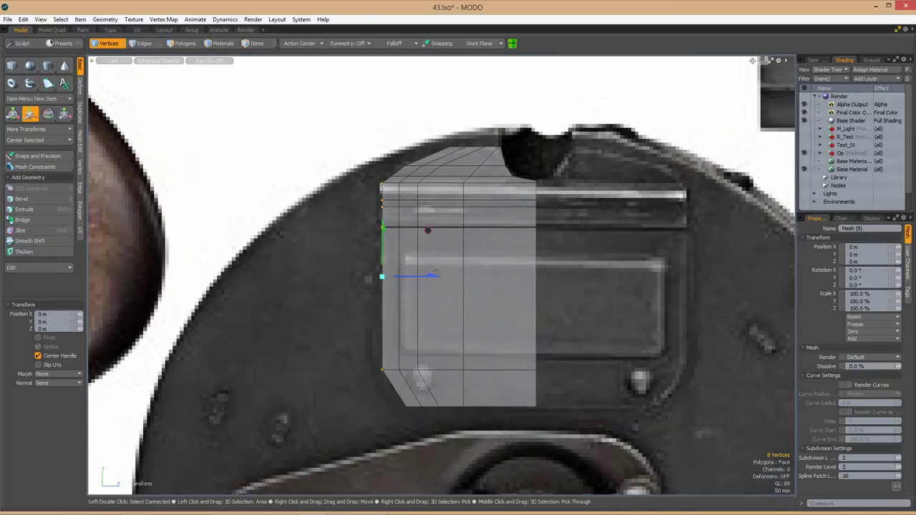
scroll(421, 227, up, 4)
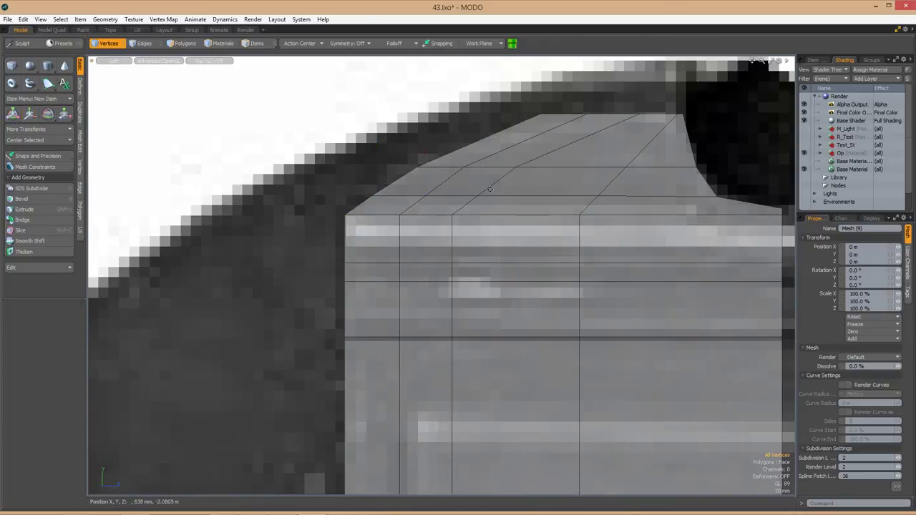
Edge-slice a support edge across the flap just above its base, ending at 19.0% on the centre edge.
alt+drag(489, 189, 499, 224)
key(c)
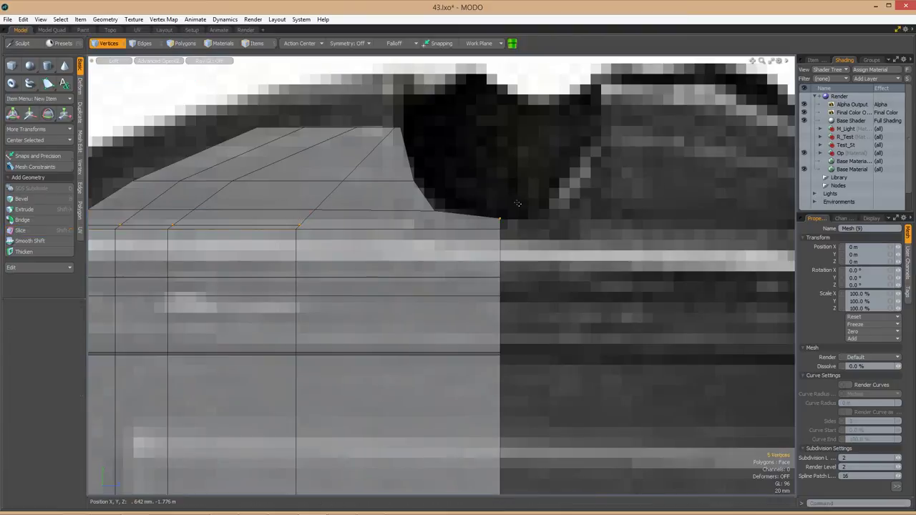
scroll(293, 220, up, 2)
scroll(454, 245, down, 5)
Loop-slice a vertical edge between the middle slice and the centre line, and connect it to the notch's lower corner.
key(alt+c)
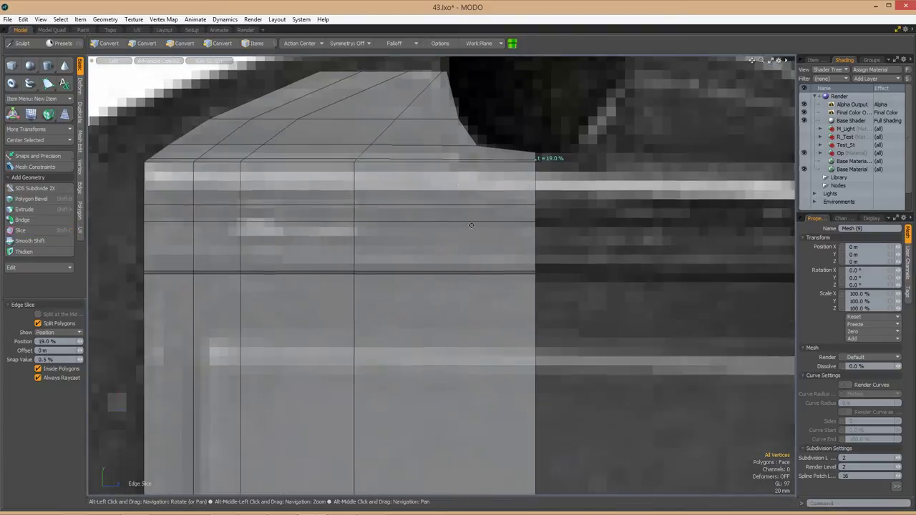
key(3)
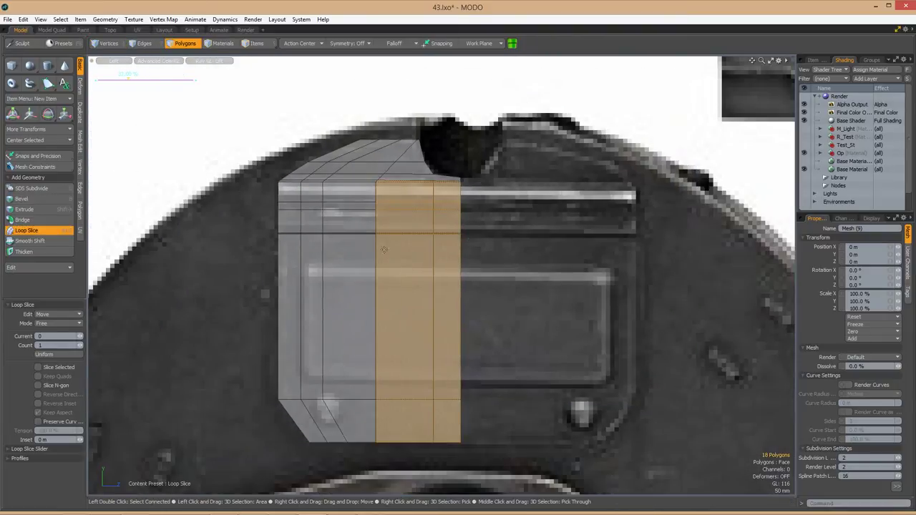
scroll(385, 249, up, 5)
key(1)
key(c)
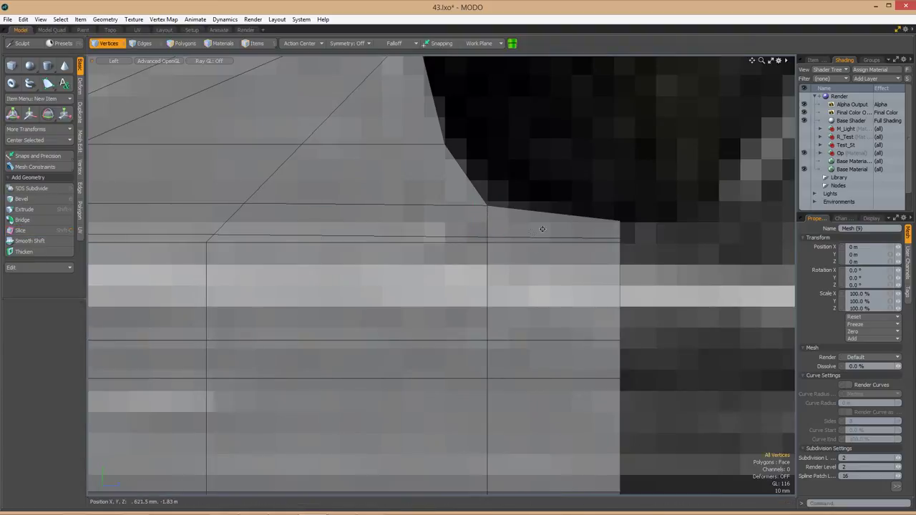
Loop-slice two horizontal edges across the panel's body and one across the strip beside its slanted lower corner.
scroll(494, 272, down, 5)
key(3)
key(alt+c)
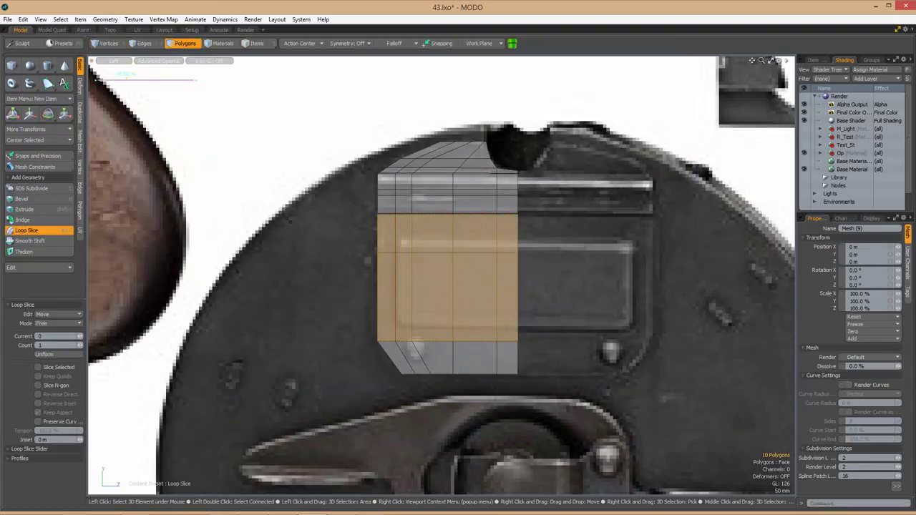
click(471, 260)
key(space)
key(3)
key(alt+c)
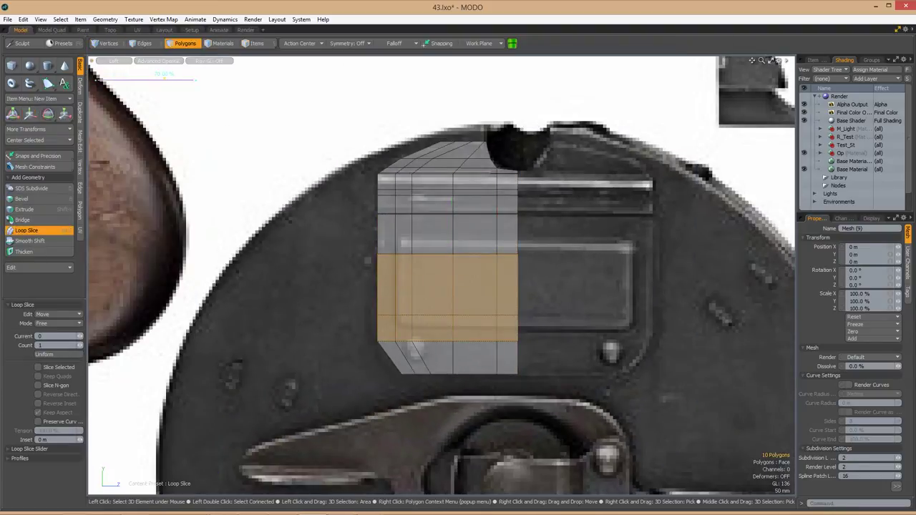
scroll(434, 307, up, 5)
key(space)
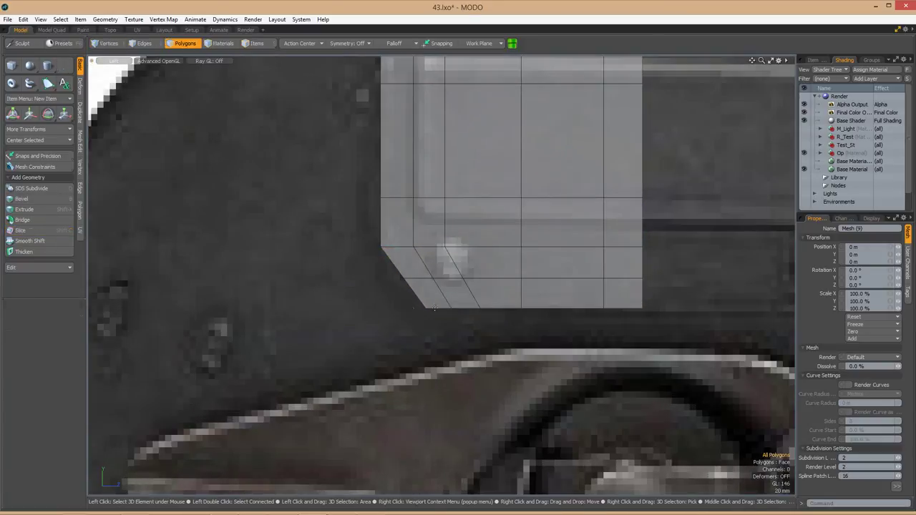
Add a support edge along the panel's bottom and shape the slanted corner outward to match the photo's rounding.
click(641, 300)
key(space)
key(1)
scroll(437, 301, down, 3)
scroll(520, 306, up, 3)
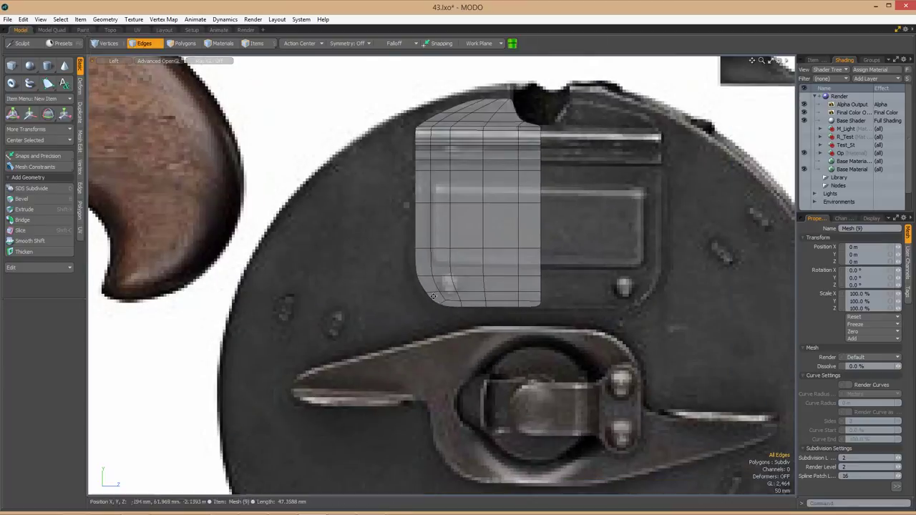
right_drag(399, 269, 481, 292)
scroll(472, 241, down, 4)
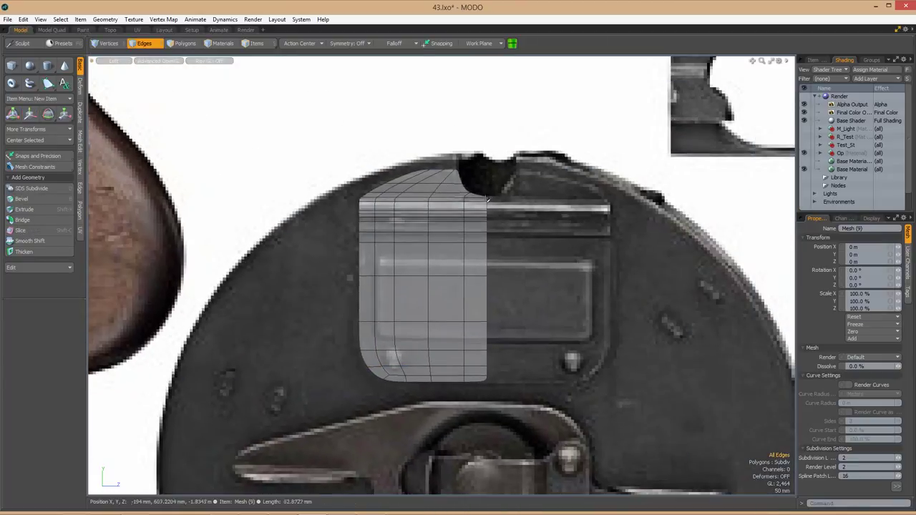
scroll(501, 247, down, 2)
alt+drag(501, 247, 501, 283)
Mirror the half panel across its centre line to inspect the full shape, and delete the mirrored half.
key(3)
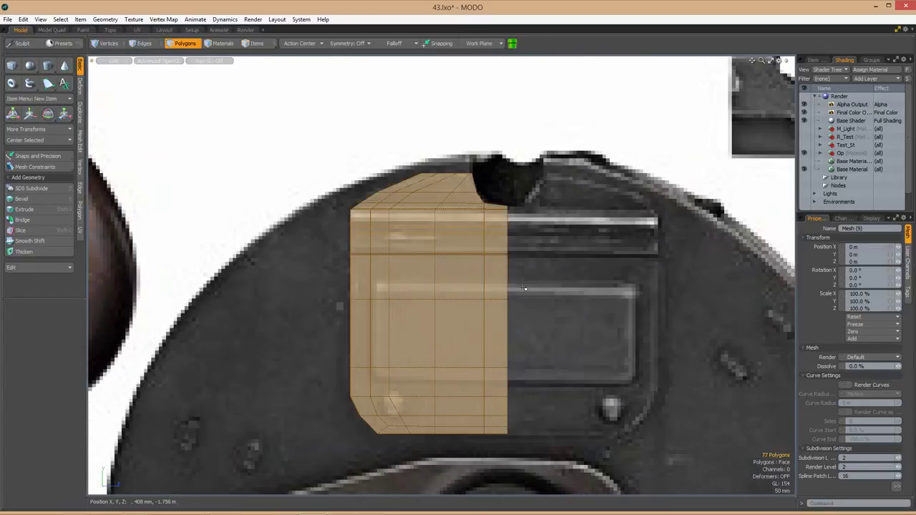
key(shift+v)
click(507, 281)
scroll(507, 281, down, 4)
key(1)
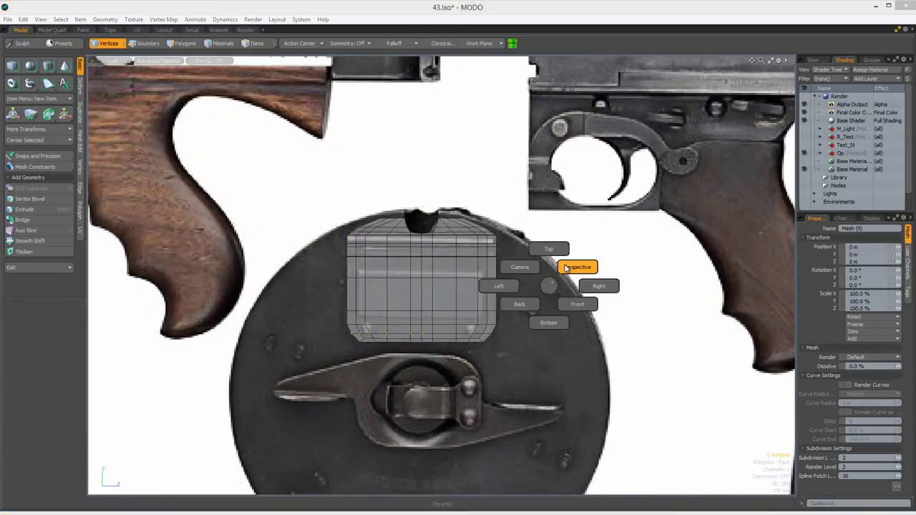
alt+drag(544, 272, 459, 299)
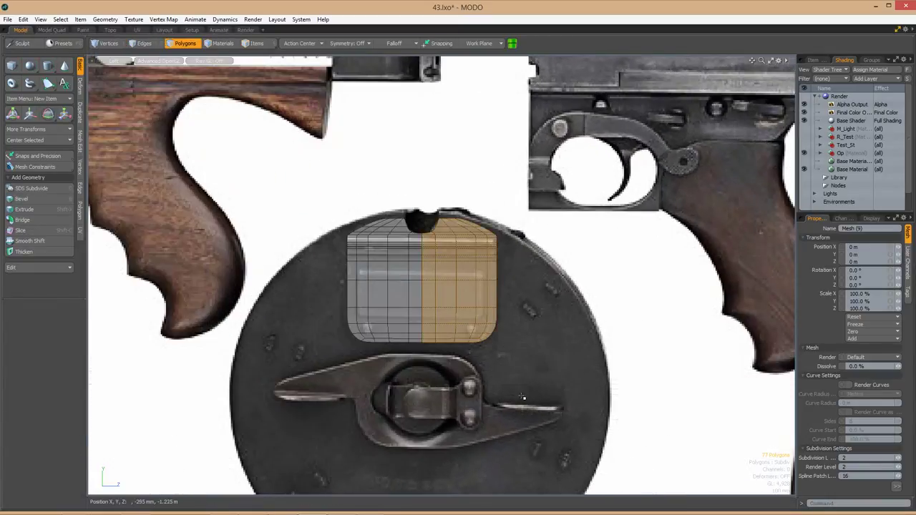
key(Delete)
Try an edge slice on the top flap and compare its plain and subdivided outlines with the drum's rim.
scroll(474, 264, up, 2)
scroll(402, 208, up, 4)
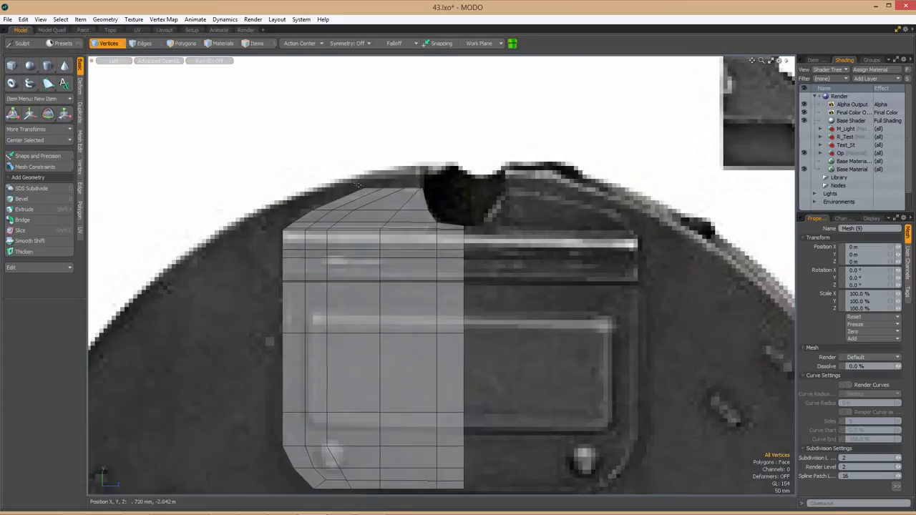
scroll(360, 192, down, 4)
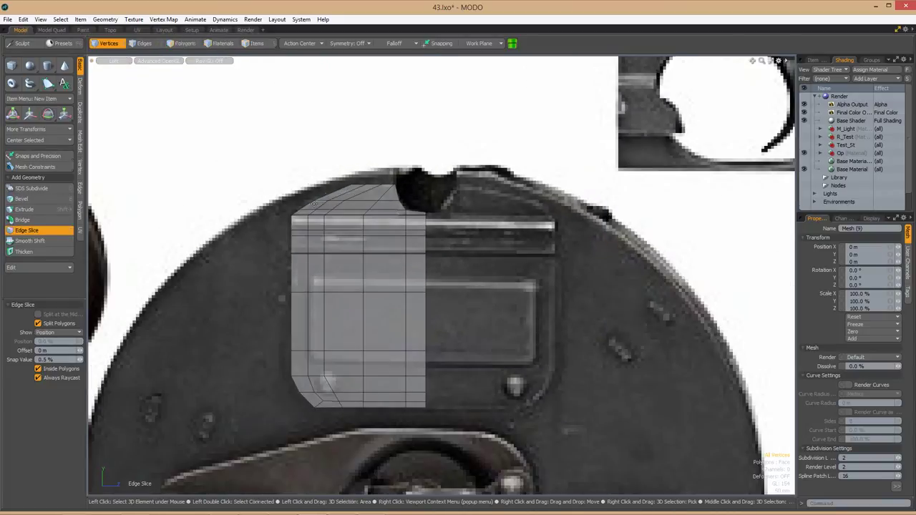
key(space)
scroll(350, 179, up, 2)
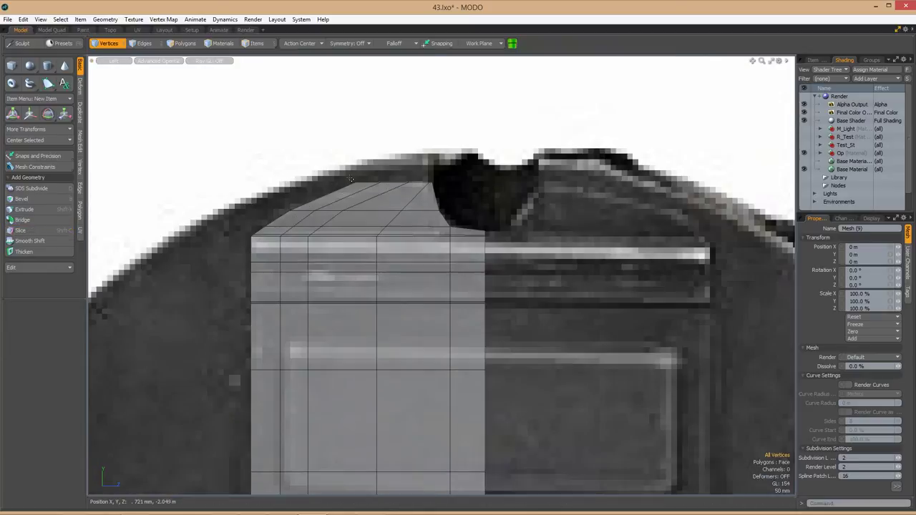
key(space)
scroll(344, 192, down, 3)
scroll(282, 204, up, 2)
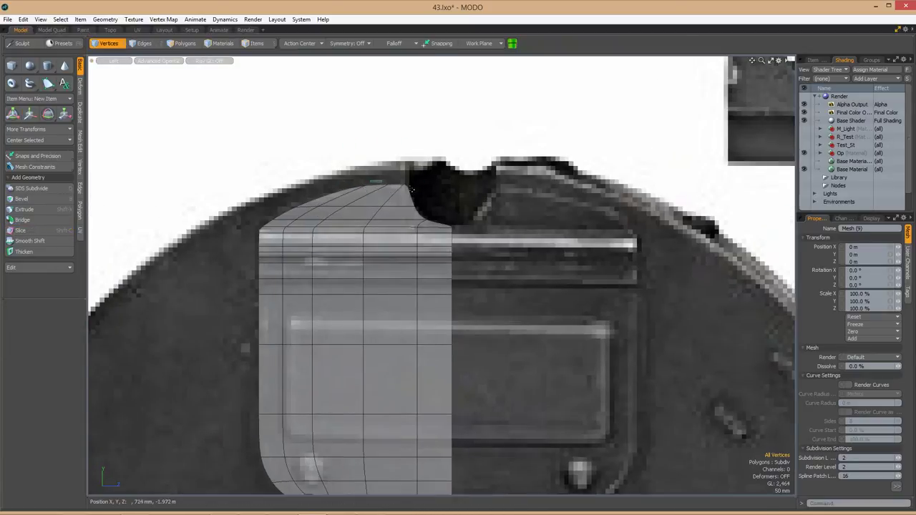
key(space)
scroll(416, 259, down, 3)
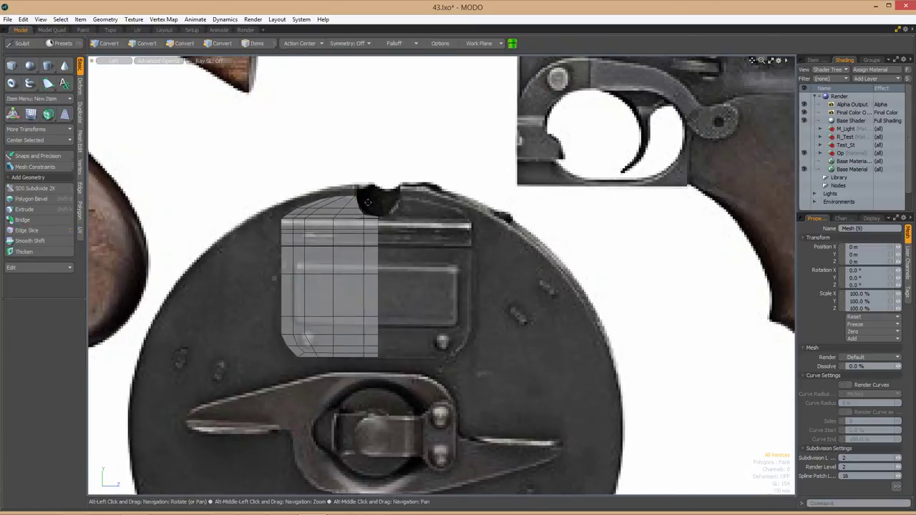
scroll(416, 259, down, 2)
middle_drag(404, 261, 422, 238)
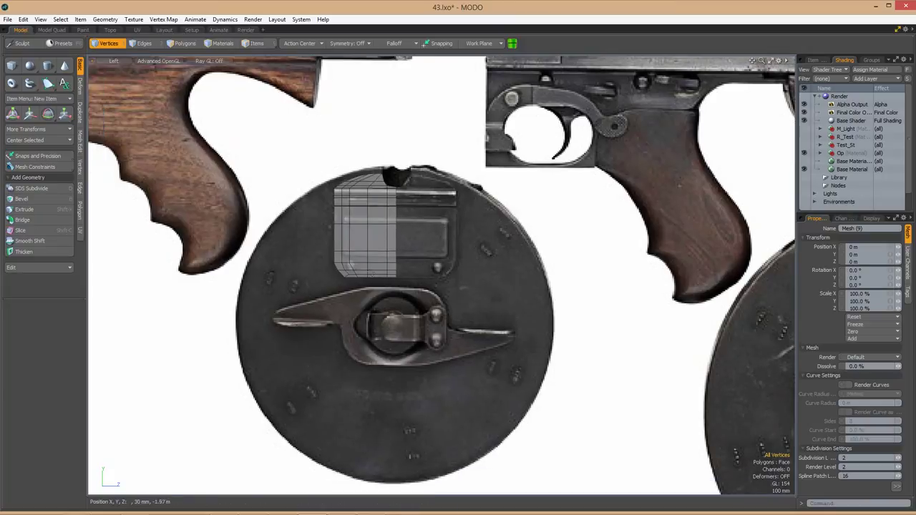
scroll(364, 265, up, 3)
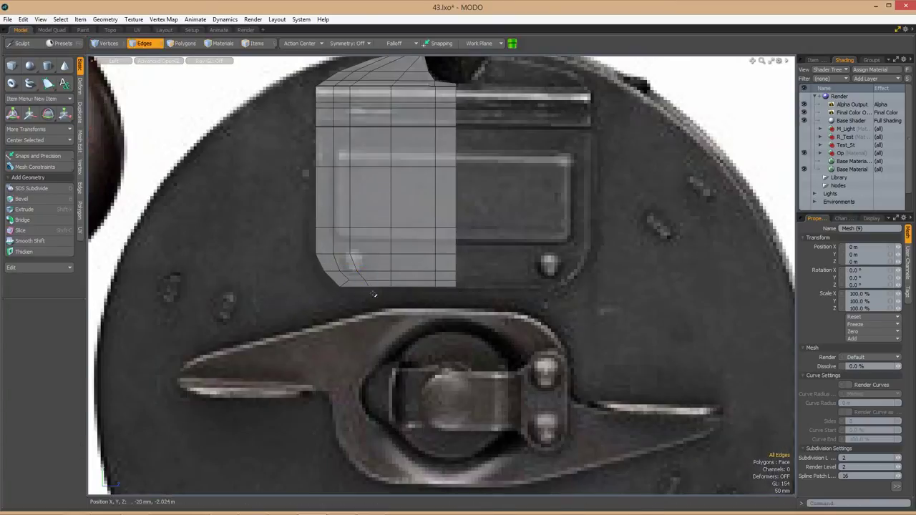
scroll(372, 294, down, 2)
scroll(386, 279, down, 3)
alt+drag(386, 279, 423, 258)
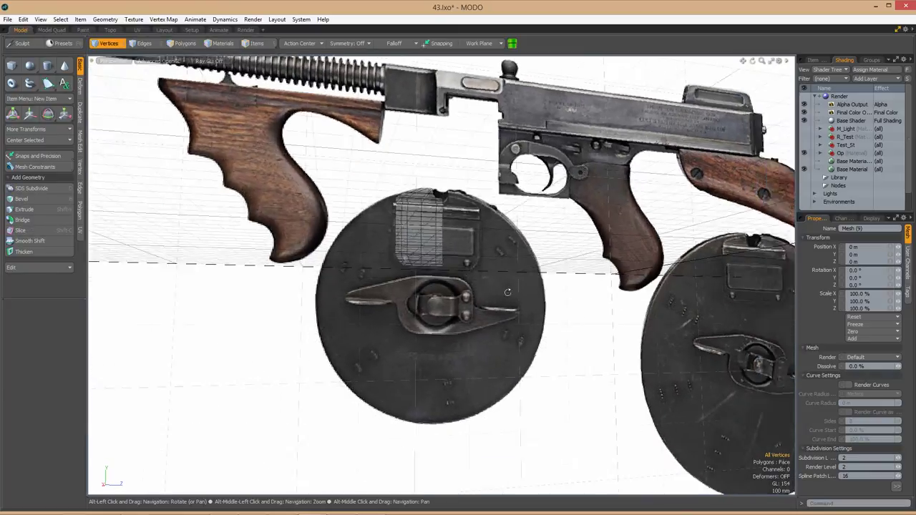
Move the vertices at the top flap's outer lower corner so its outline rounds toward the drum's rim.
scroll(428, 266, up, 8)
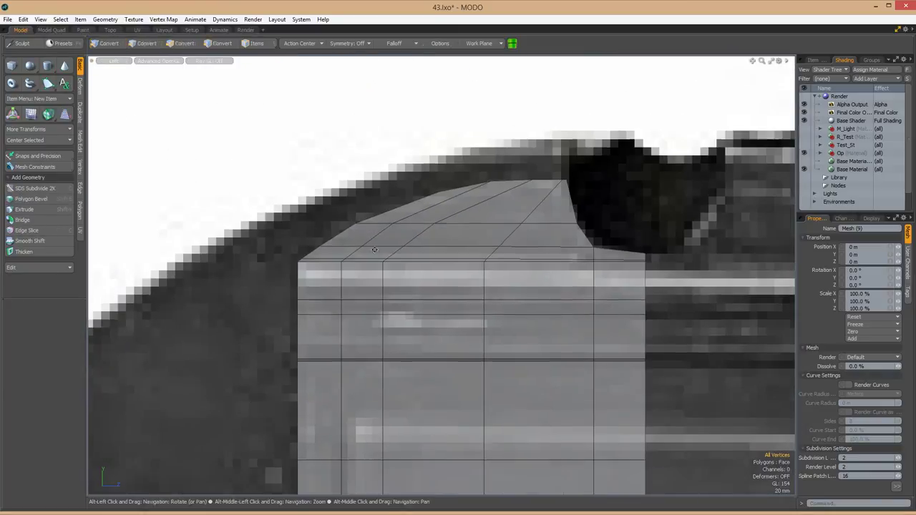
key(w)
key(q)
scroll(373, 244, up, 2)
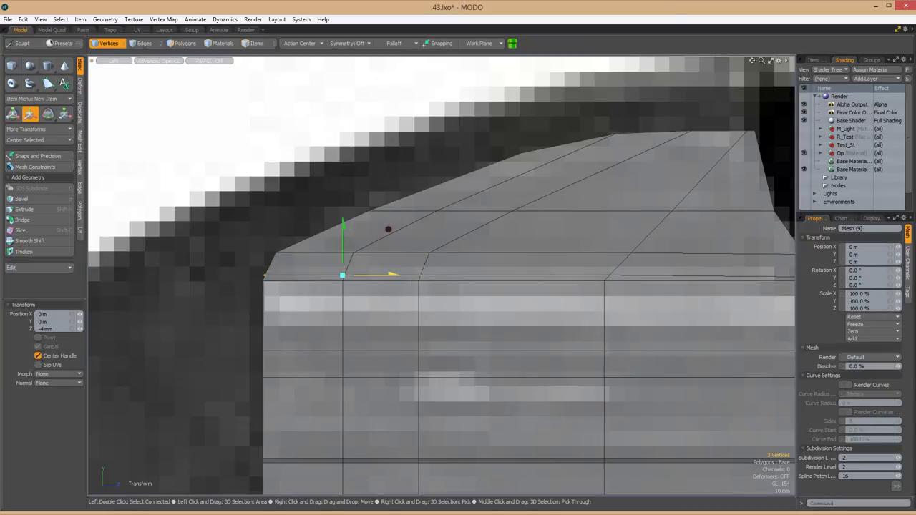
scroll(408, 270, down, 4)
key(2)
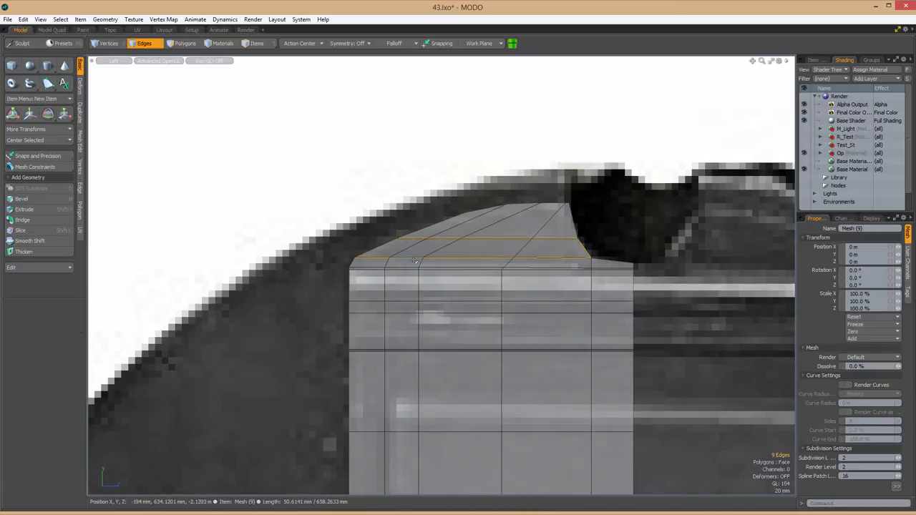
scroll(545, 239, up, 2)
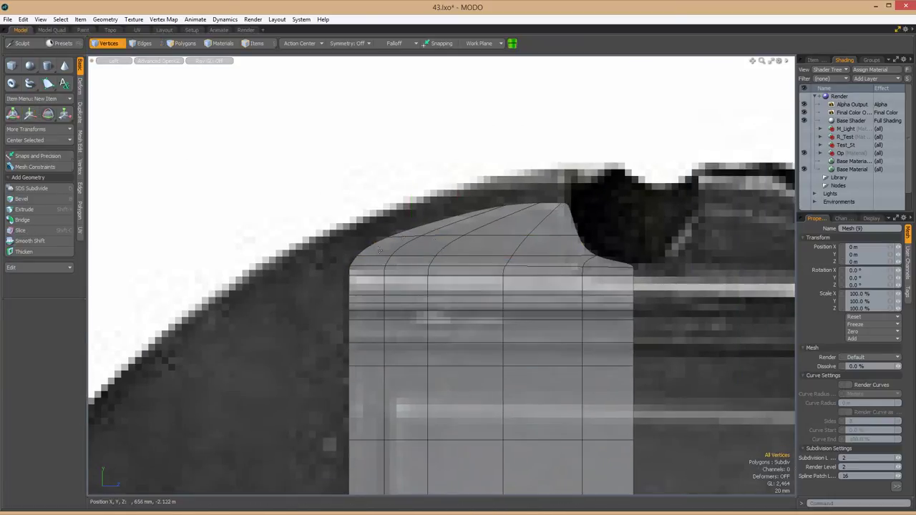
Edge-slice across the top flap just below its peak and move the outline vertices outward to follow the rim's curve.
key(alt+c)
scroll(516, 229, up, 2)
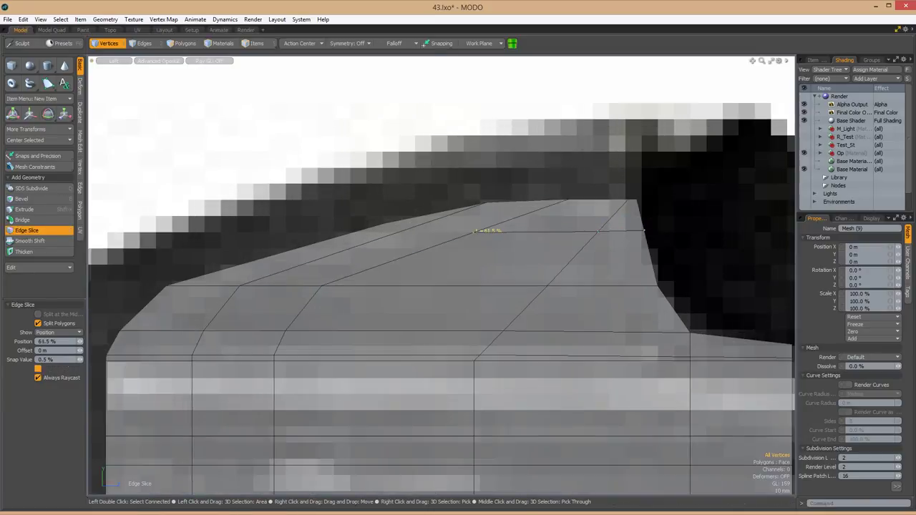
alt+drag(336, 238, 443, 230)
key(space)
key(space)
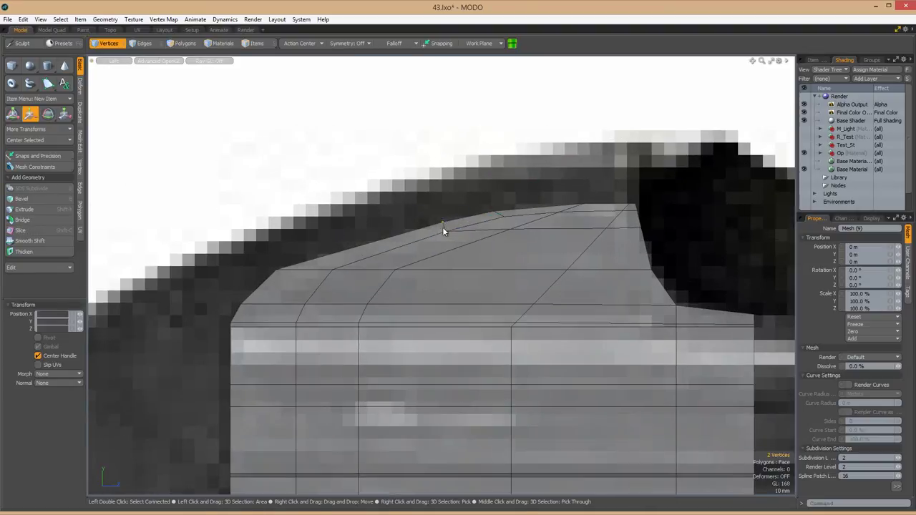
Slide the flap's inner vertices near its peak toward the notch to even out the edge spacing.
click(594, 252)
scroll(572, 243, up, 3)
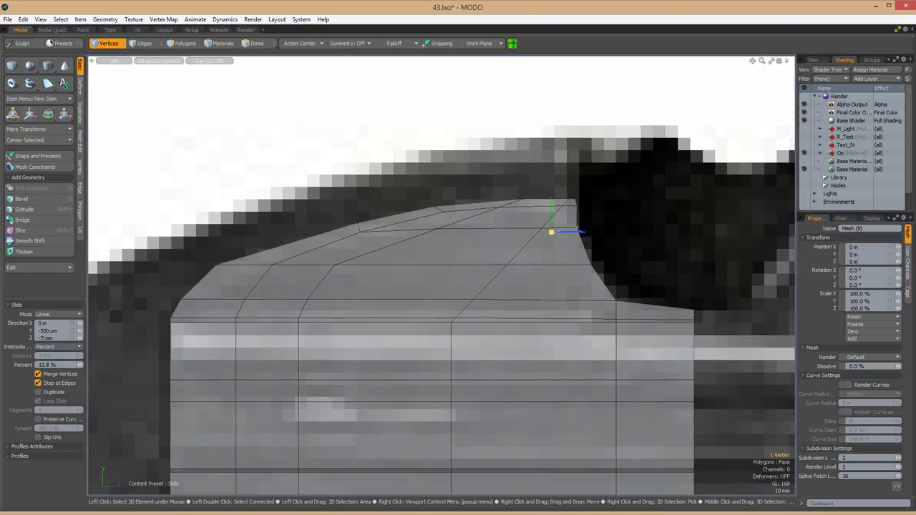
scroll(529, 219, up, 3)
scroll(481, 193, down, 3)
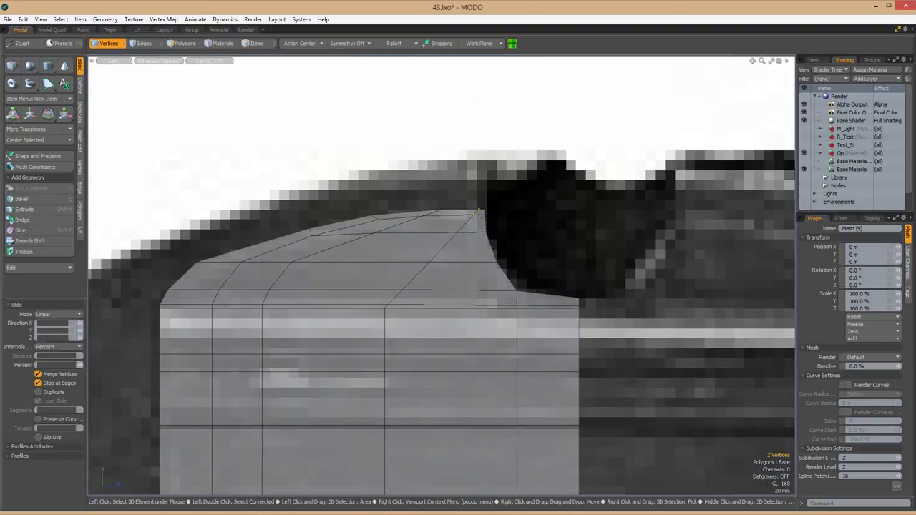
scroll(562, 284, up, 2)
Edge-slice a support edge along the notch's outline from the centre line and check the panel's subdivided shape.
click(562, 284)
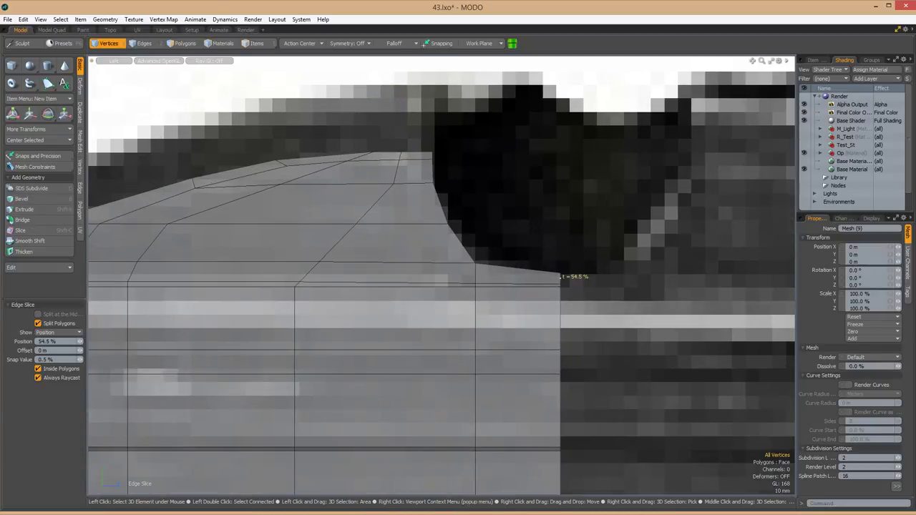
alt+drag(454, 231, 371, 229)
key(space)
key(space)
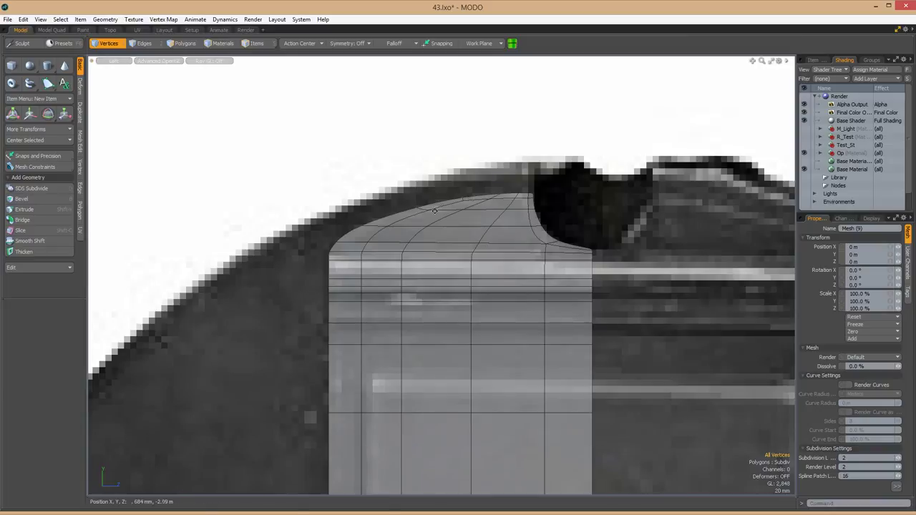
key(a)
scroll(429, 228, up, 5)
scroll(433, 203, down, 5)
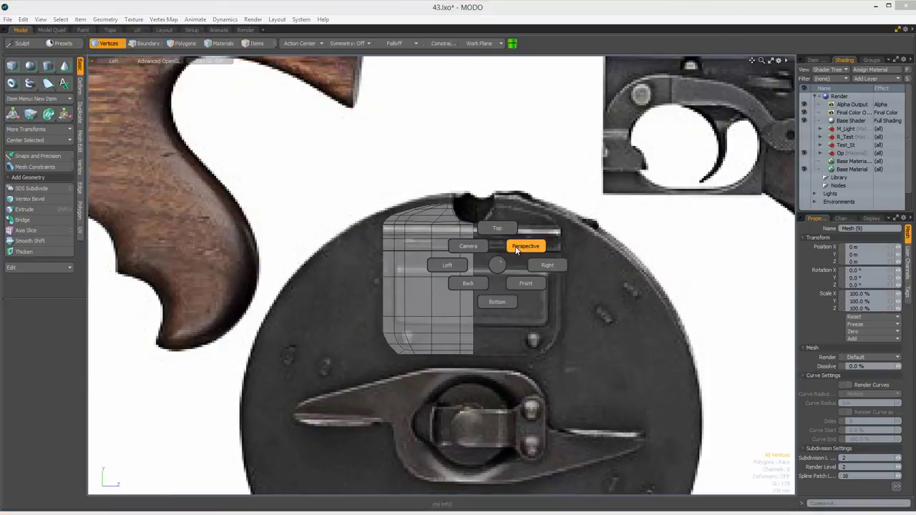
Thicken the half panel into a solid plate.
alt+drag(458, 236, 400, 215)
click(24, 251)
alt+drag(430, 272, 498, 301)
Select the panel's sharp border and ridge edge loops and bevel them by 680 um with round level 0.
key(space)
key(2)
double_click(499, 302)
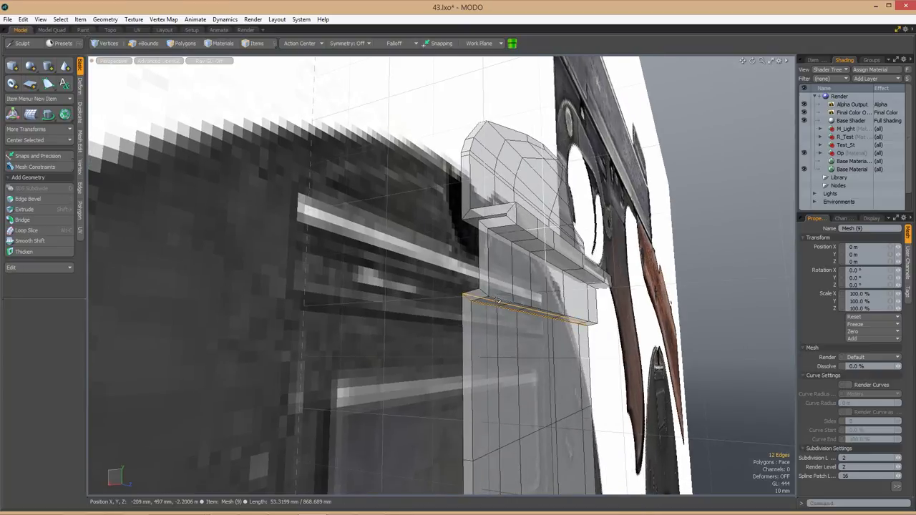
alt+drag(538, 232, 496, 270)
alt+drag(563, 308, 594, 271)
key(space)
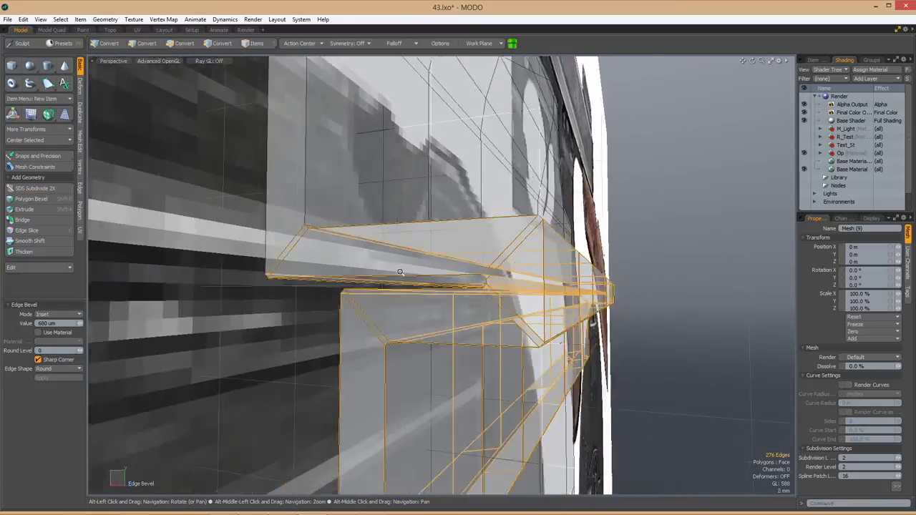
Slide the vertices of the panel body's outermost inner column outward until they sit close to the side edge.
alt+drag(399, 269, 462, 273)
key(3)
scroll(462, 273, up, 5)
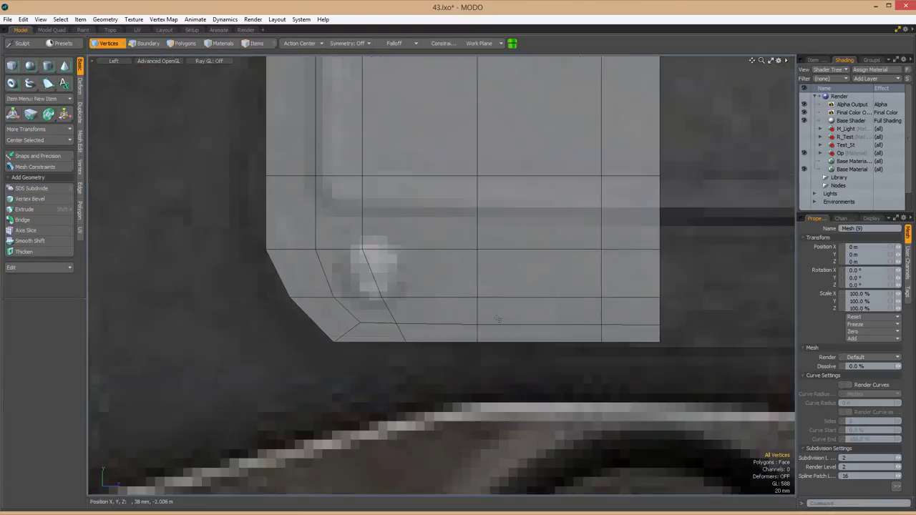
key(1)
scroll(420, 378, up, 3)
scroll(435, 289, up, 6)
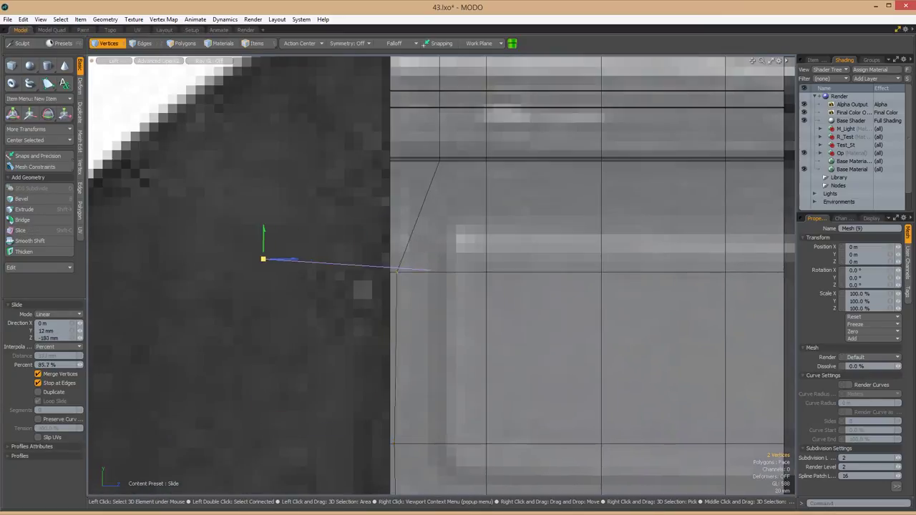
alt+shift+drag(453, 174, 448, 294)
key(space)
scroll(424, 280, up, 2)
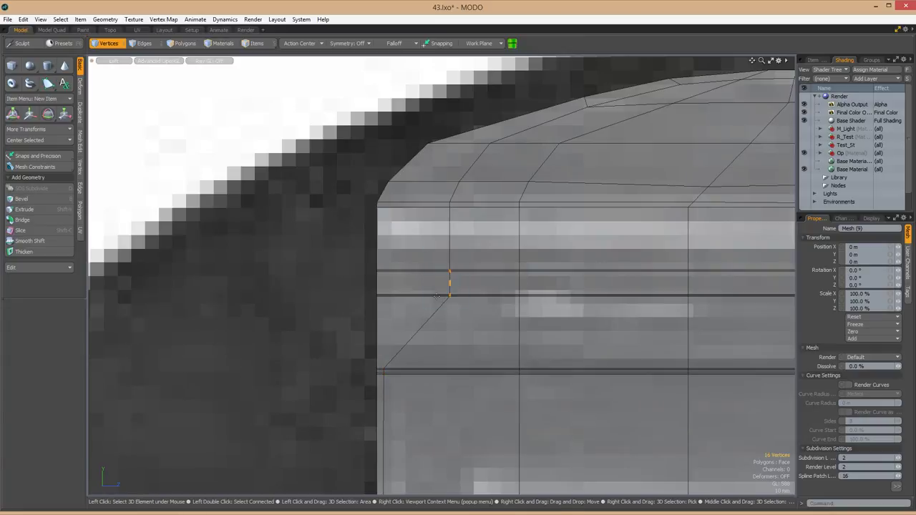
Slide the inner vertices at the top flap's outer corner and upper outline close to the flap's edge.
alt+shift+drag(450, 204, 445, 282)
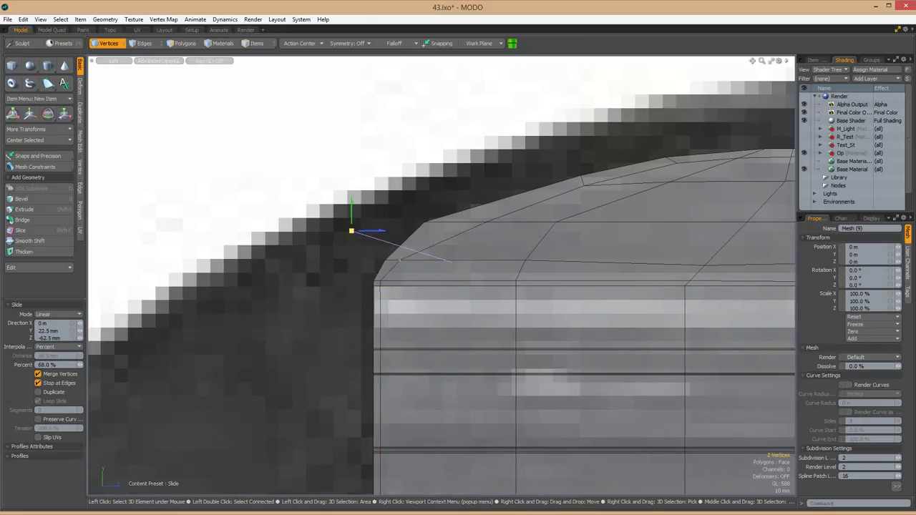
alt+shift+drag(534, 210, 444, 278)
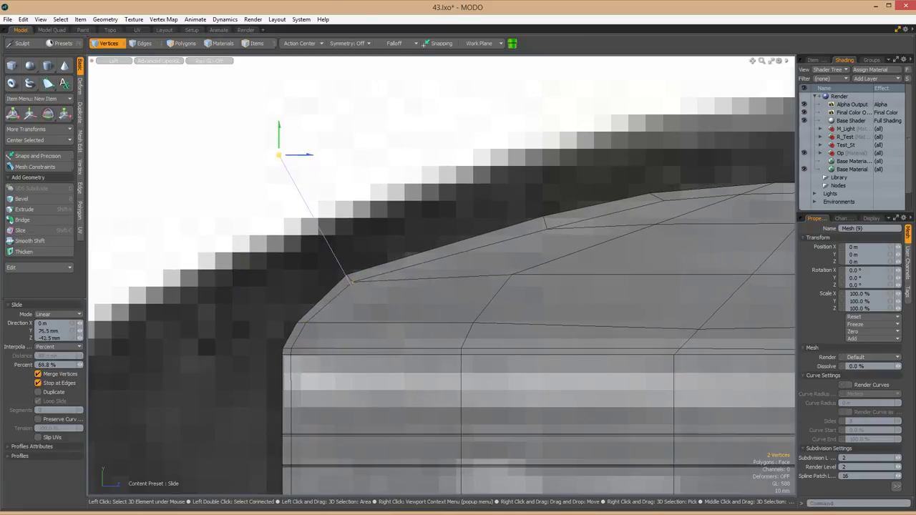
key(space)
scroll(445, 236, down, 3)
key(space)
alt+shift+drag(440, 246, 342, 291)
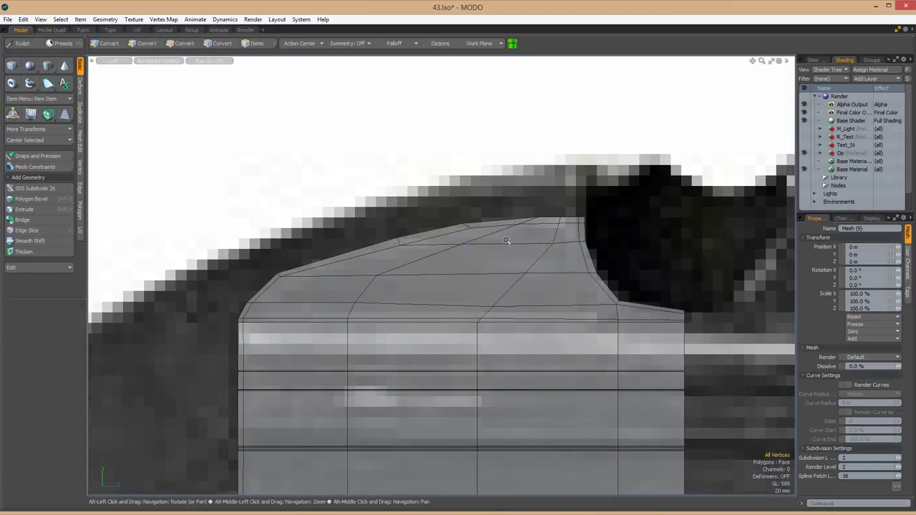
scroll(472, 221, down, 3)
Select the next vertical vertex loop running over the rivet and slide it slightly toward the panel's side edge.
key(l)
alt+shift+drag(437, 248, 435, 294)
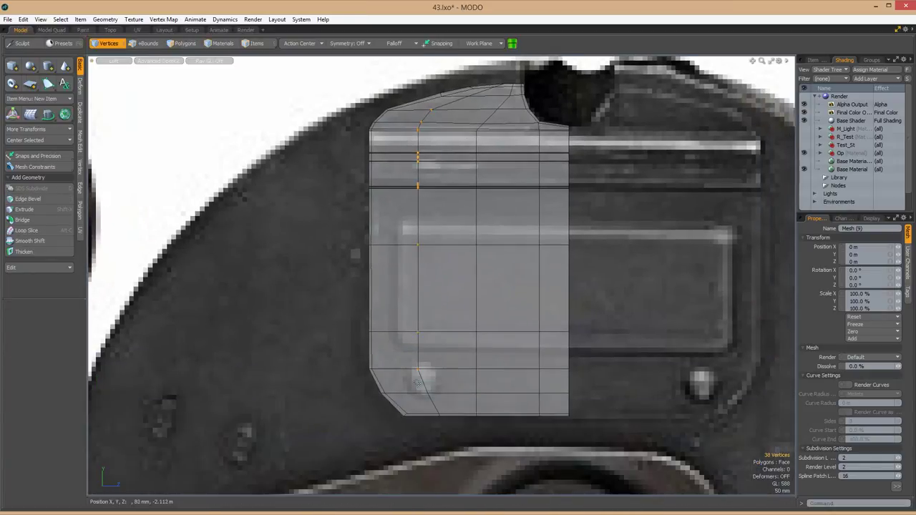
key(alt+s)
drag(419, 384, 405, 387)
scroll(458, 215, up, 2)
key(space)
Slide the individual vertices inside the top flap sideways to smooth the flow of its edges.
click(475, 138)
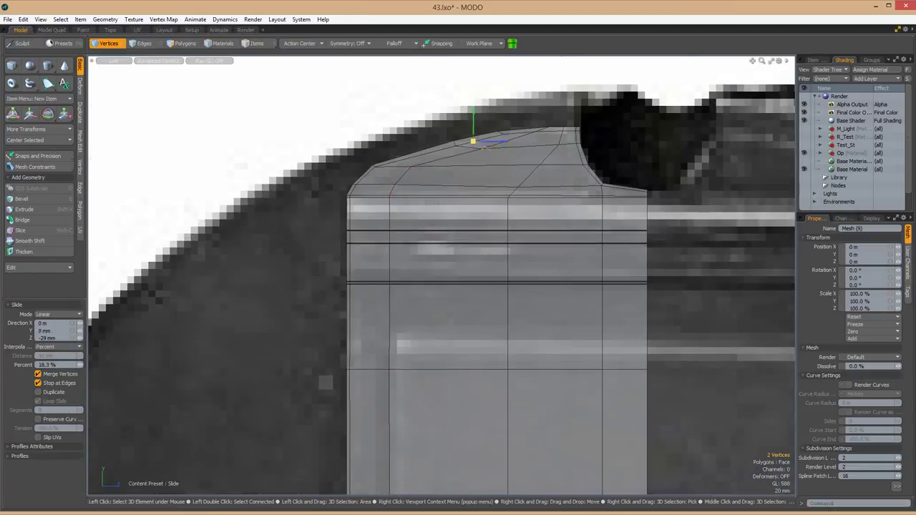
scroll(474, 139, down, 4)
scroll(509, 140, up, 4)
key(alt+s)
drag(509, 140, 486, 155)
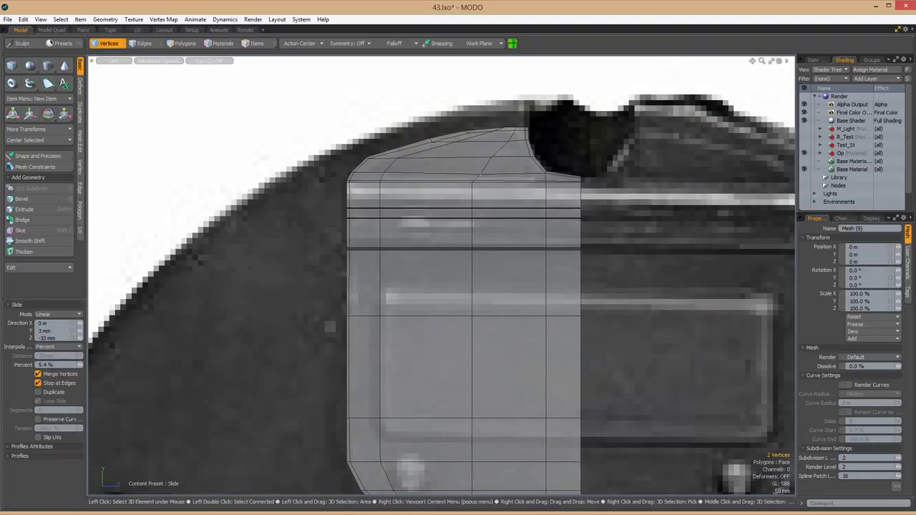
scroll(508, 148, down, 4)
Inspect the subdivided half panel in perspective and return to the left view.
key(ctrl+space)
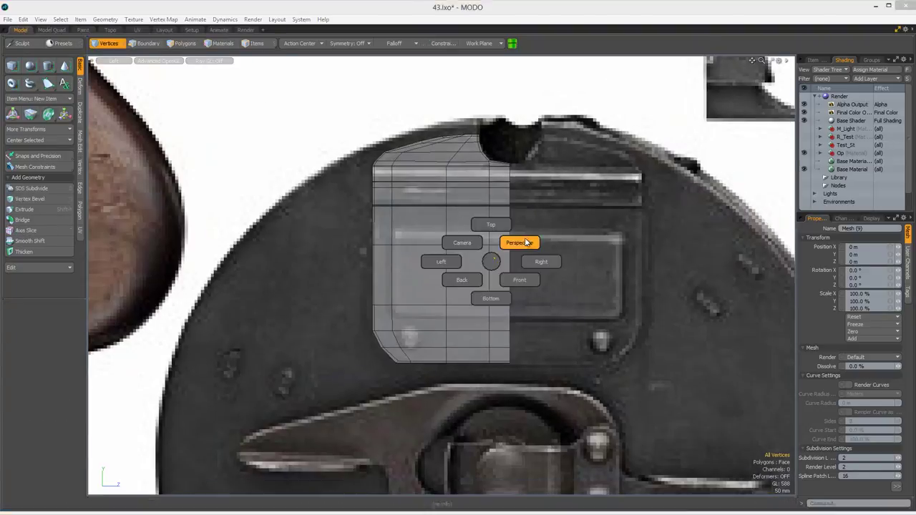
click(523, 245)
scroll(578, 284, up, 4)
key(ctrl+space)
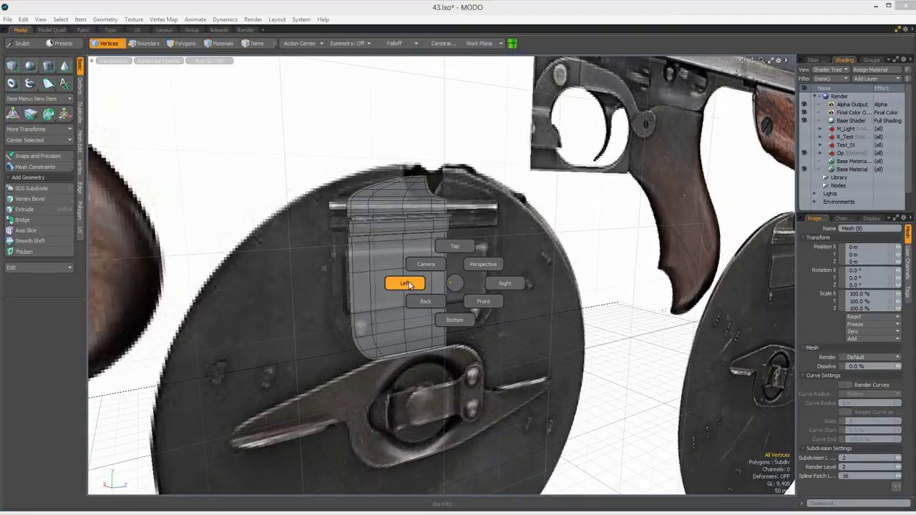
click(441, 299)
key(3)
key(b)
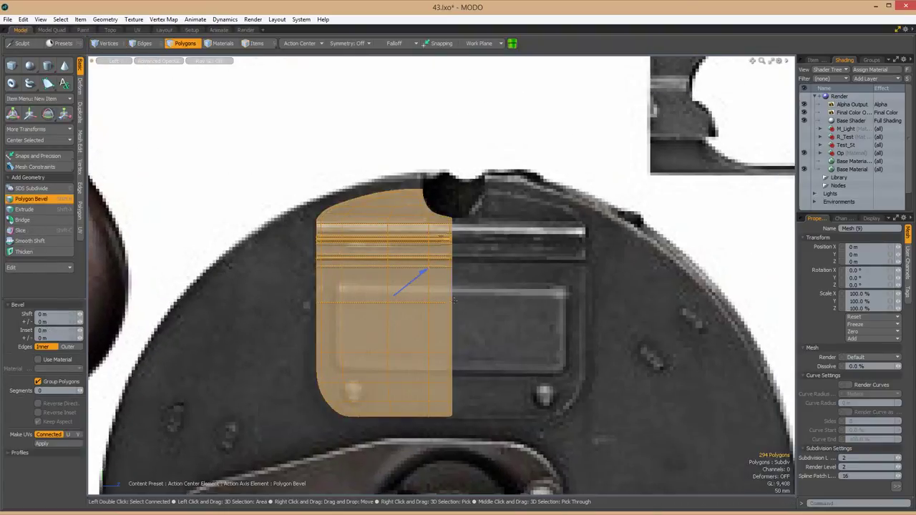
key(space)
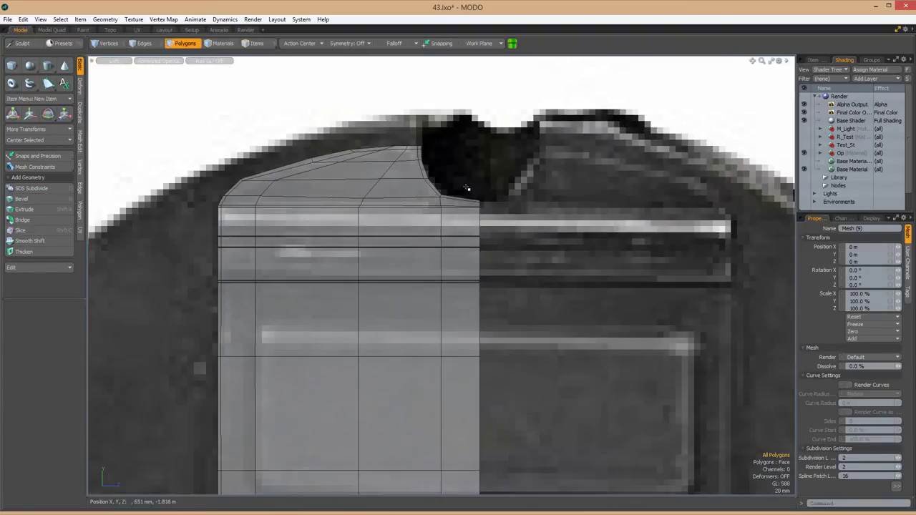
Mirror the half panel along the Z axis across its centre line with vertices merged.
key(shift+v)
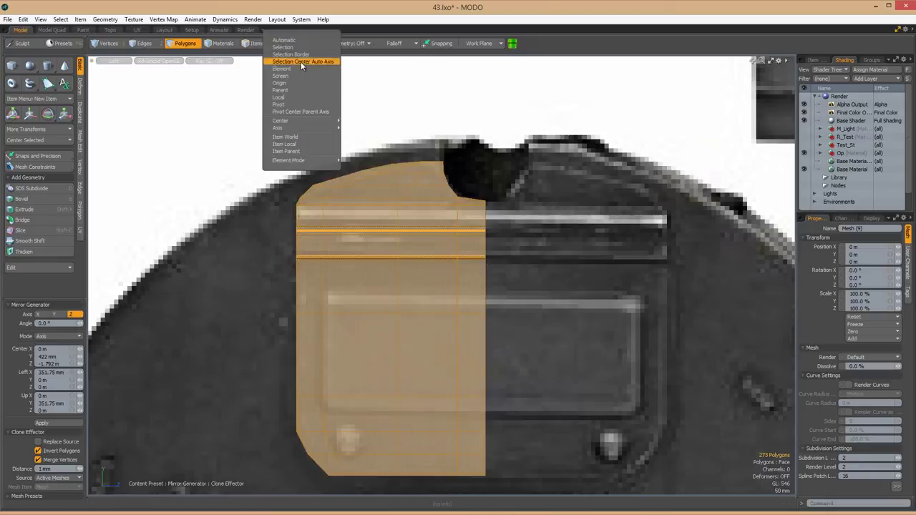
click(299, 43)
click(300, 61)
click(54, 314)
key(space)
Add loop slices as support edges along the mirrored panel's horizontal ridge and hide the reference photo.
scroll(458, 271, down, 3)
alt+drag(429, 287, 836, 193)
key(alt+c)
key(space)
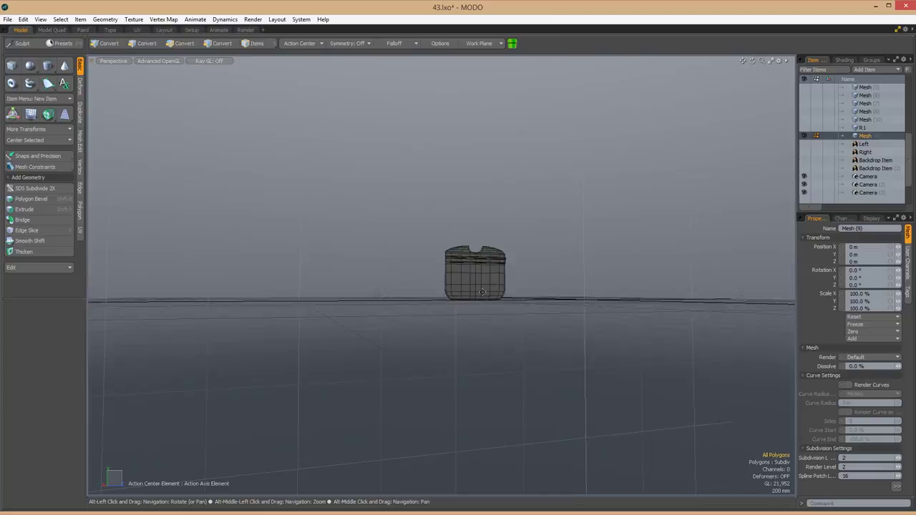
alt+drag(501, 250, 443, 283)
Show the R1 latch lever and move all the panel's polygons in the front view to line up with it.
key(3)
key(ctrl+space)
click(401, 347)
key(ctrl+space)
key(w)
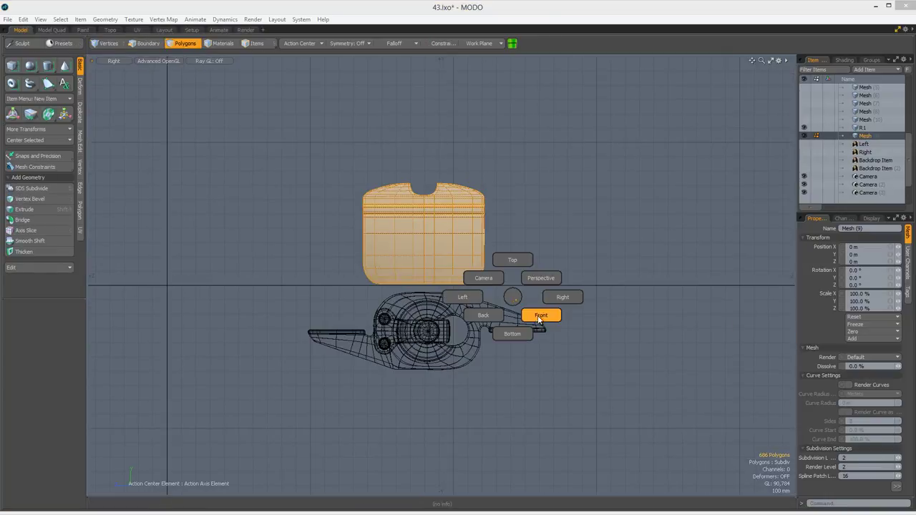
click(537, 321)
key(ctrl+space)
click(536, 236)
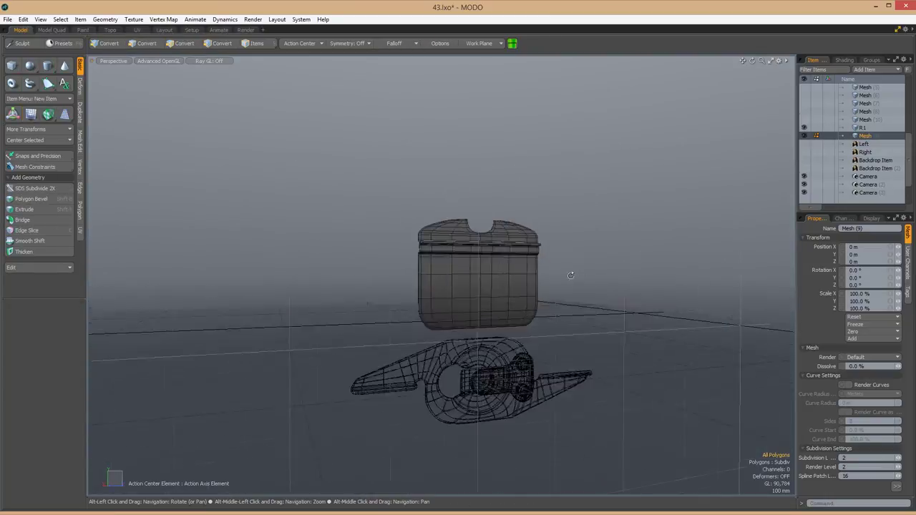
key(space)
Show the Left reference photo in the left view and compare the panel's top flap with the drum's rim.
key(ctrl+space)
click(393, 301)
scroll(406, 267, up, 5)
scroll(611, 239, down, 5)
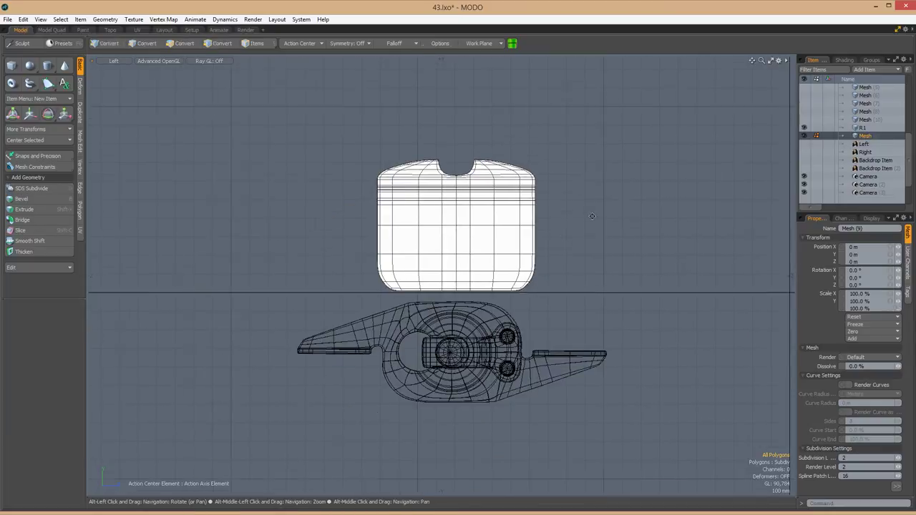
scroll(437, 136, up, 8)
scroll(550, 198, down, 8)
click(804, 144)
scroll(478, 219, up, 5)
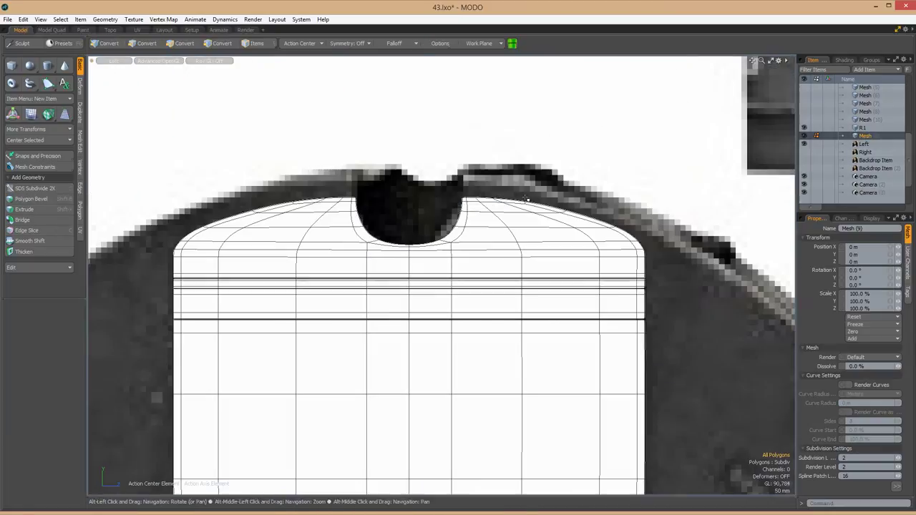
Hide the Left reference photo and inspect the panel and latch lever in the render preview from straight-on and angled views.
scroll(478, 220, down, 3)
scroll(479, 220, up, 4)
key(3)
scroll(479, 219, down, 10)
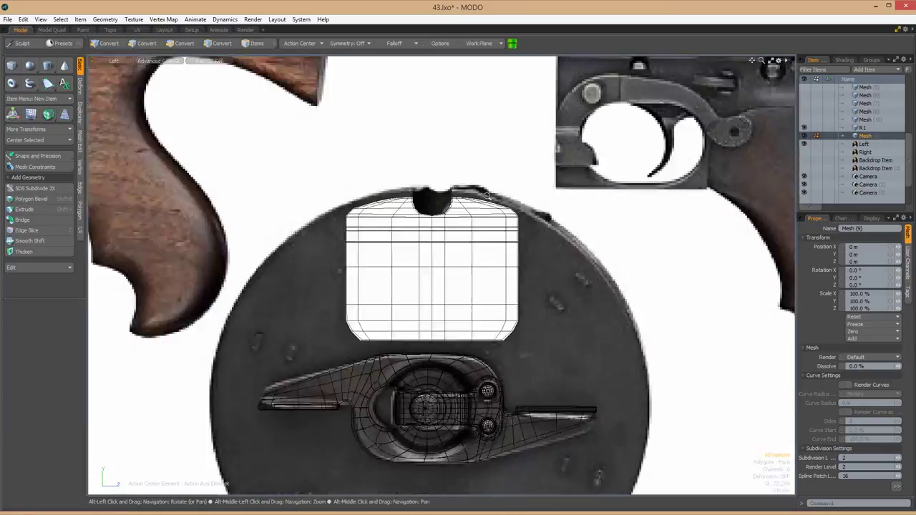
alt+drag(479, 219, 496, 246)
click(496, 246)
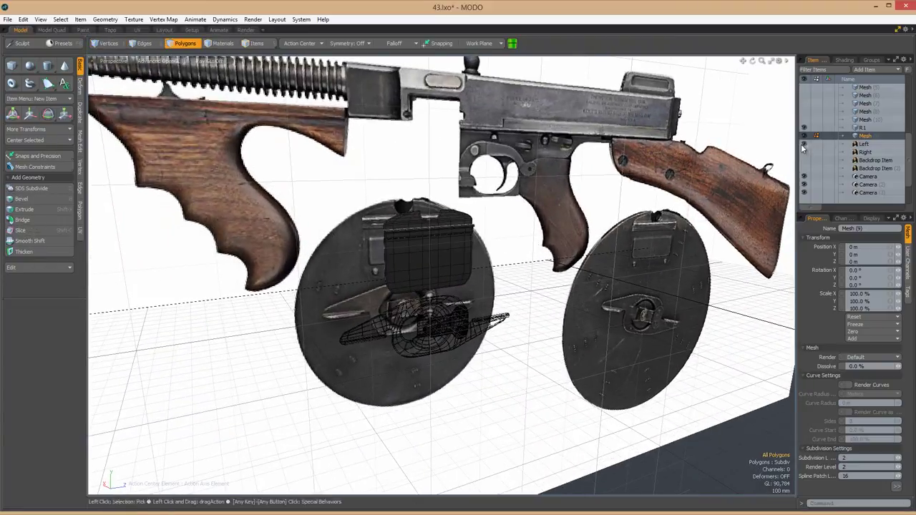
click(245, 29)
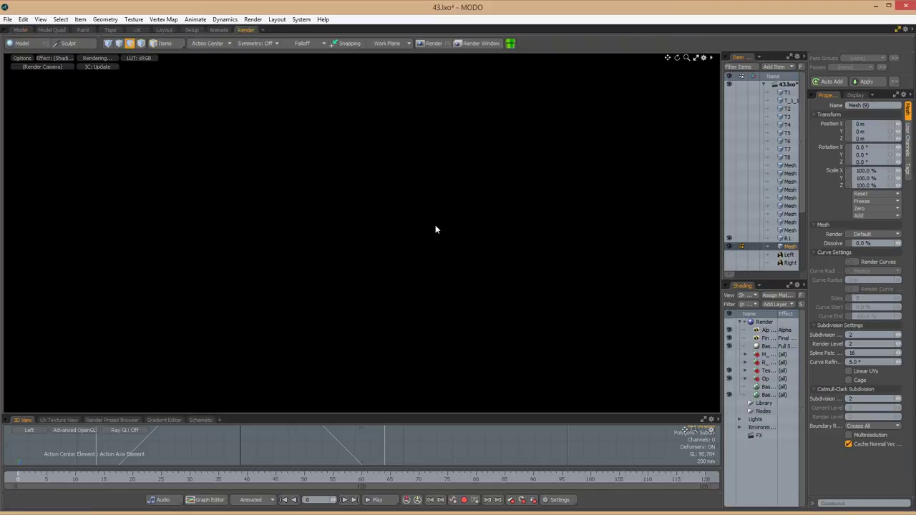
click(20, 30)
click(433, 247)
click(245, 29)
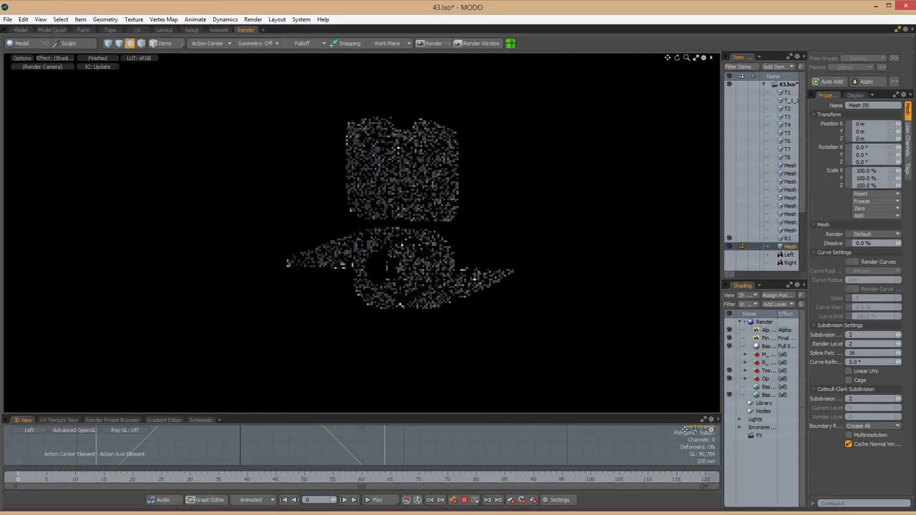
alt+drag(465, 246, 398, 150)
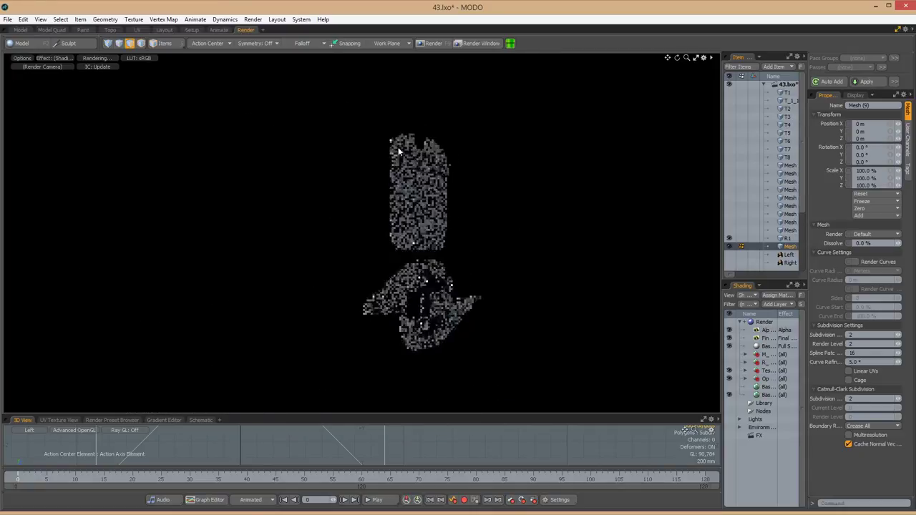
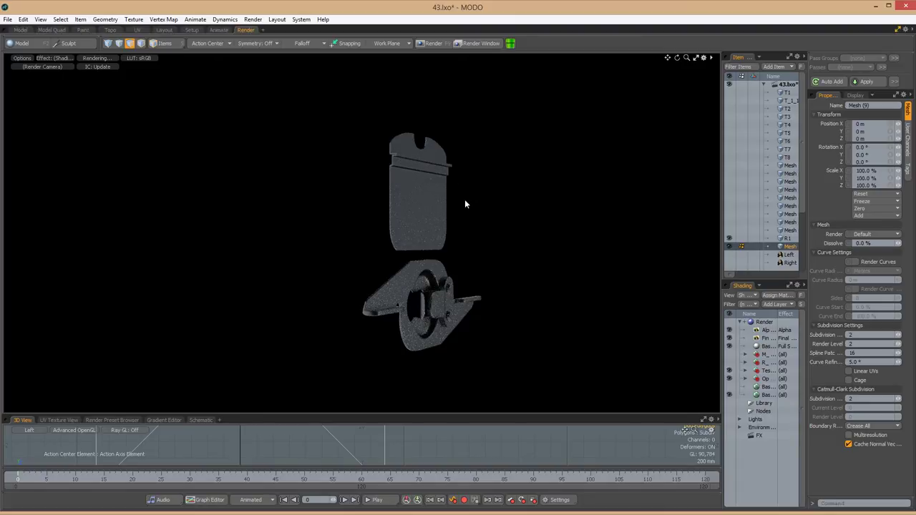
Add a loop slice along the middle of the ridge's narrow outer face, with subdivision smoothing off.
click(20, 30)
alt+drag(532, 237, 372, 303)
key(Tab)
key(space)
key(Tab)
key(Tab)
key(Tab)
key(3)
key(alt+c)
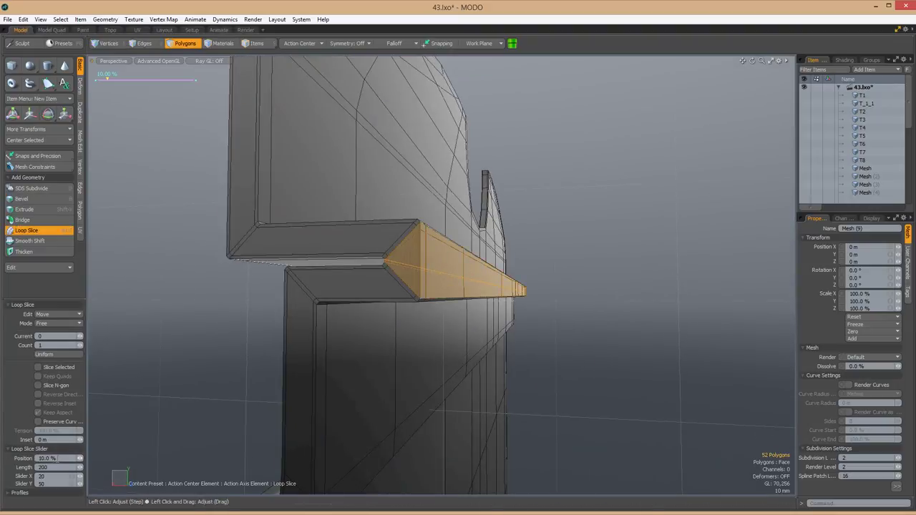
key(ctrl+space)
click(409, 286)
key(space)
In the front view, move the ridge's middle edge loop outward to start rounding the tip.
scroll(339, 309, up, 5)
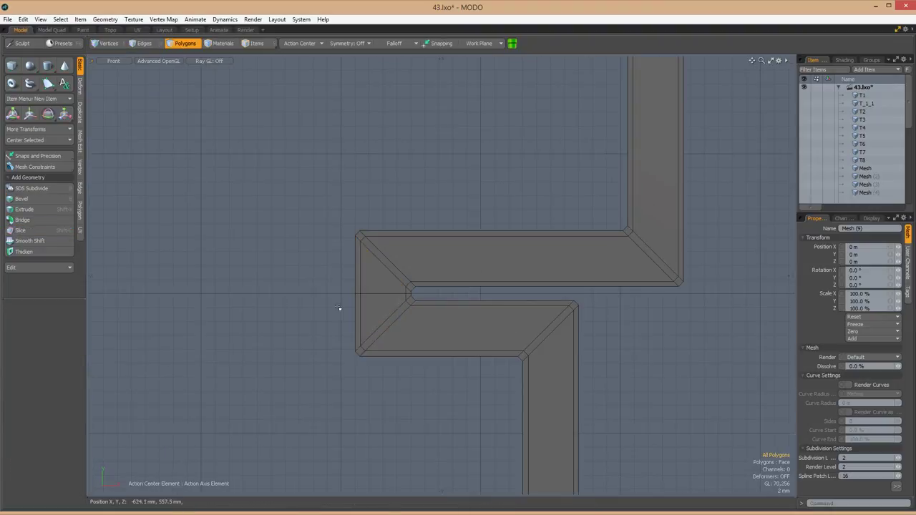
key(2)
key(w)
double_click(415, 291)
scroll(418, 288, down, 2)
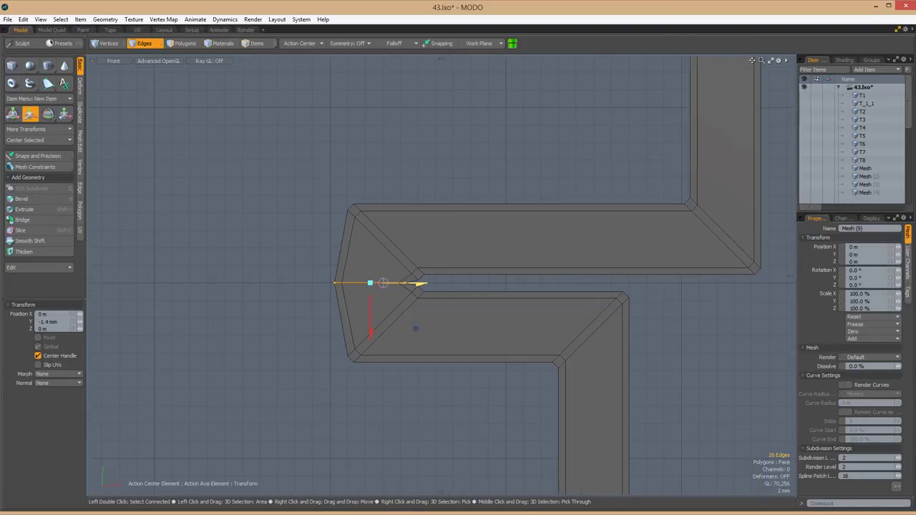
Remove the doubled corner edge loops at the ridge tip and check the fold's profile with subdivision smoothing.
scroll(439, 285, up, 2)
click(439, 282)
key(1)
scroll(460, 258, down, 2)
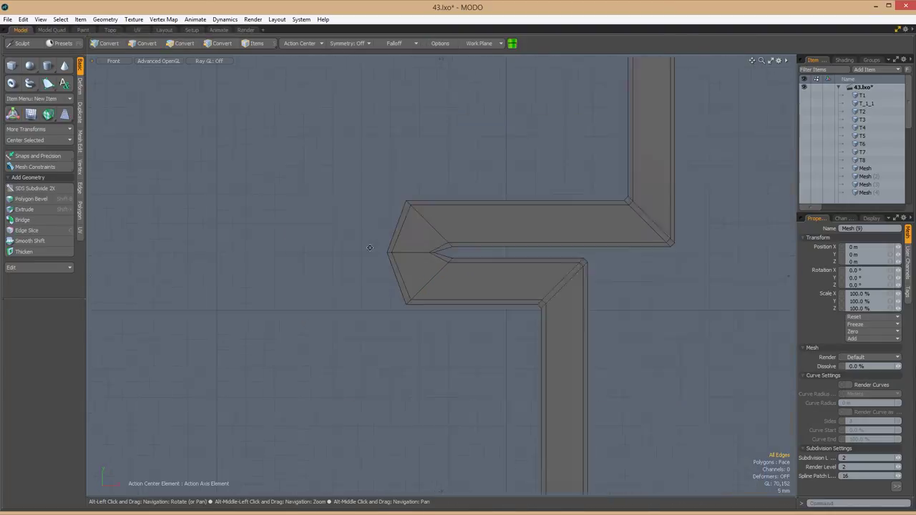
scroll(406, 266, up, 3)
key(space)
key(Tab)
scroll(436, 236, down, 3)
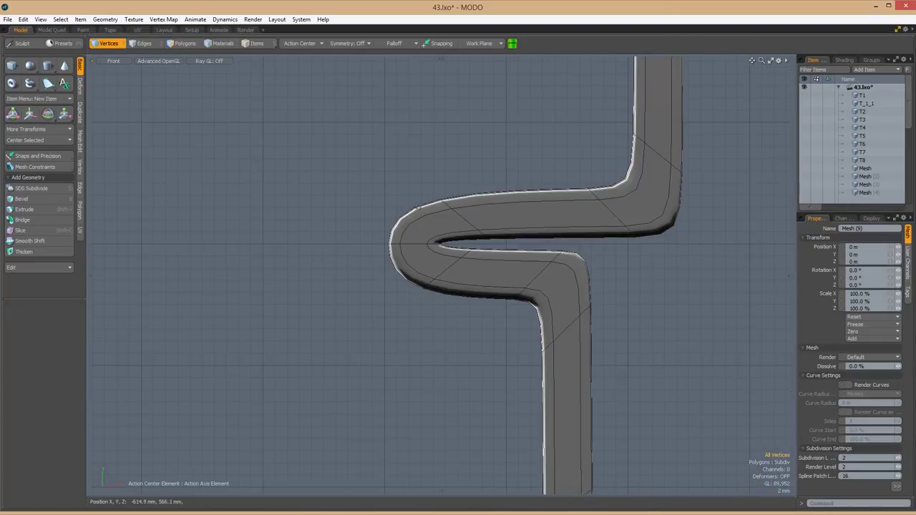
Add a loop slice near the tip on both the upper and lower arms of the ridge fold.
key(Tab)
key(3)
click(435, 245)
key(alt+c)
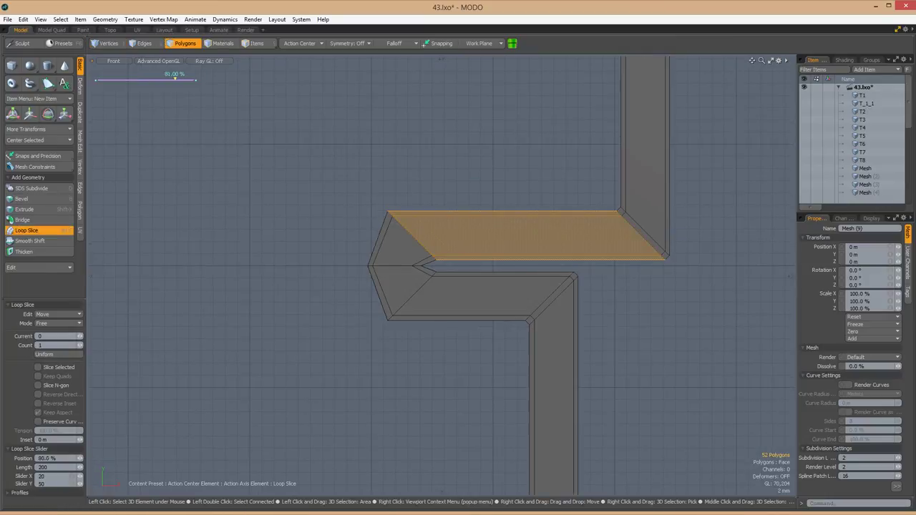
key(space)
click(415, 296)
key(alt+c)
key(space)
key(Tab)
key(1)
scroll(417, 310, up, 2)
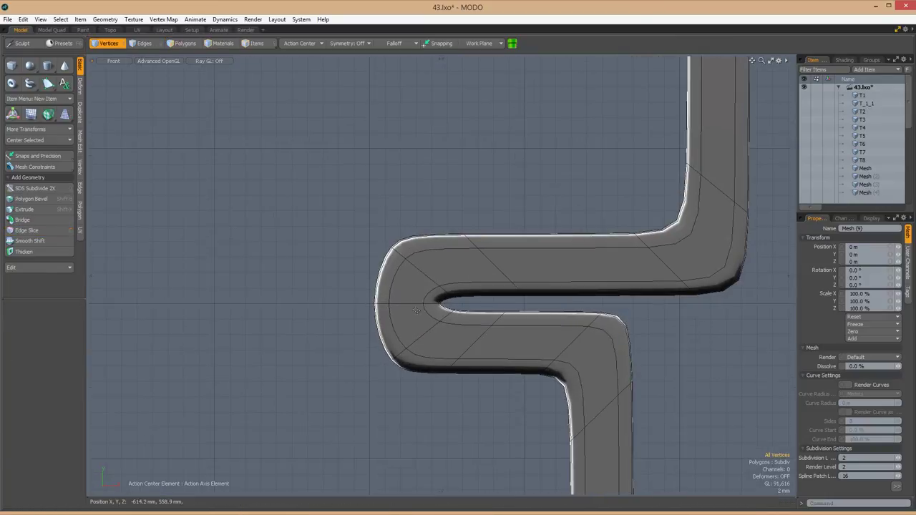
Move the outermost vertices of the ridge tip further outward and turn subdivision smoothing back on.
key(Tab)
drag(411, 276, 328, 317)
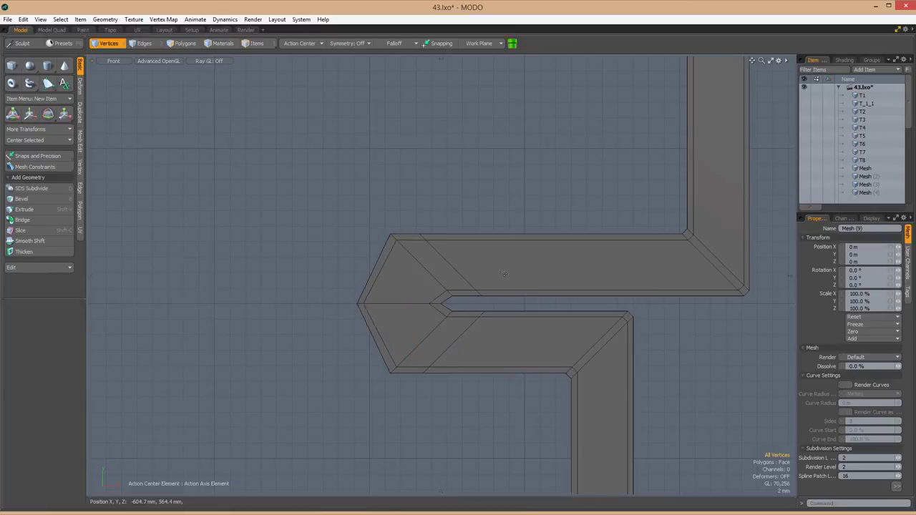
key(space)
key(Tab)
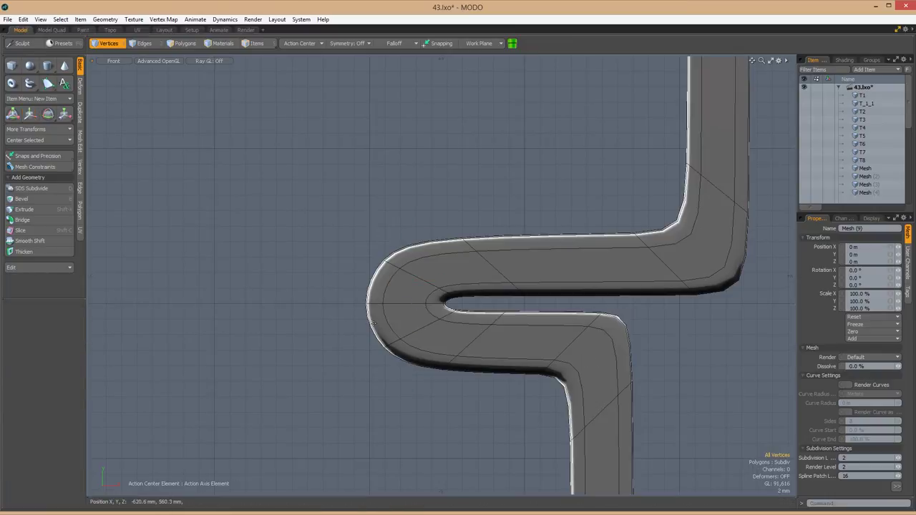
Compare the ridge's rounded profile with the magazine reference picture in the photo viewer.
scroll(399, 306, down, 3)
scroll(417, 319, up, 3)
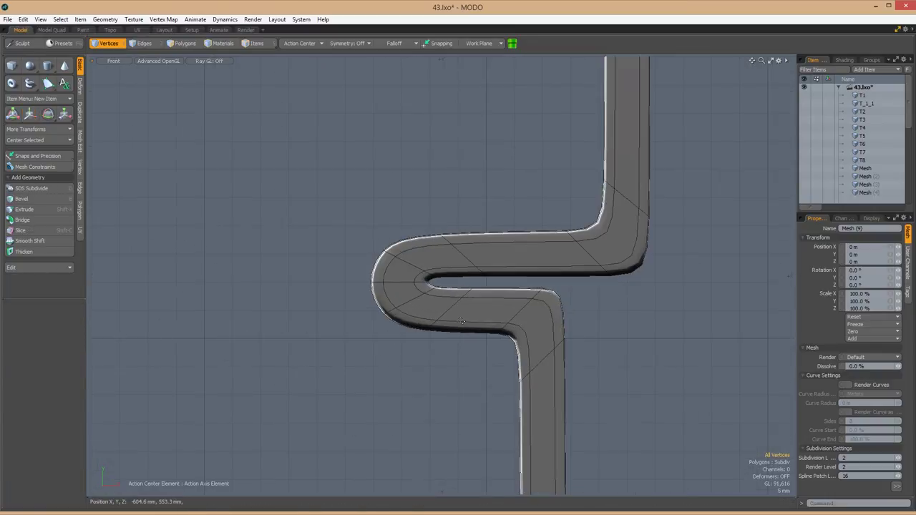
key(Tab)
key(Tab)
scroll(418, 319, down, 3)
alt+drag(417, 319, 458, 301)
key(alt+Tab)
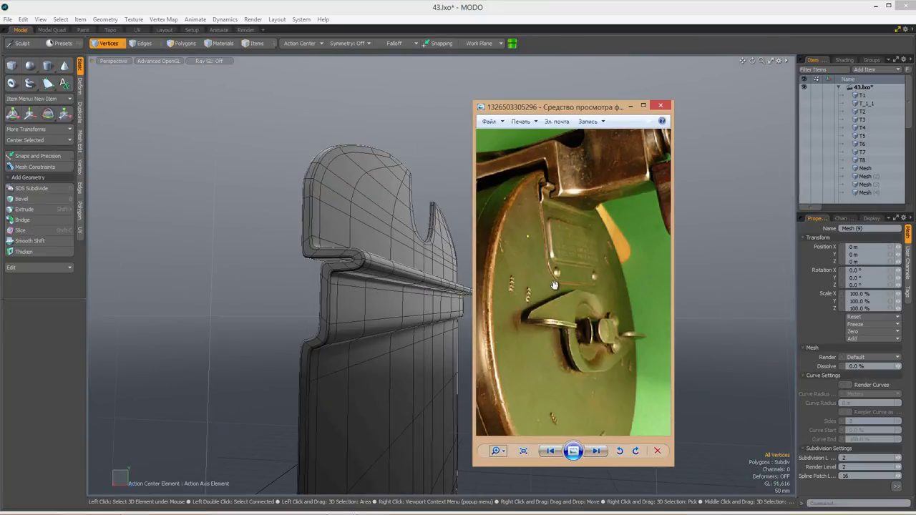
key(alt+Tab)
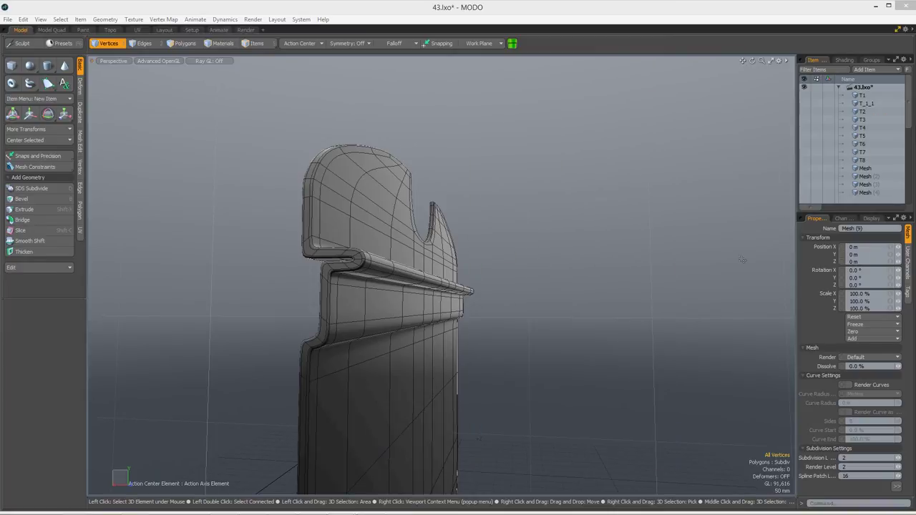
Show the Left reference photo and move the panel's two middle horizontal edge loops to the label frame's edges.
alt+drag(458, 315, 400, 293)
scroll(384, 290, up, 5)
key(2)
key(Tab)
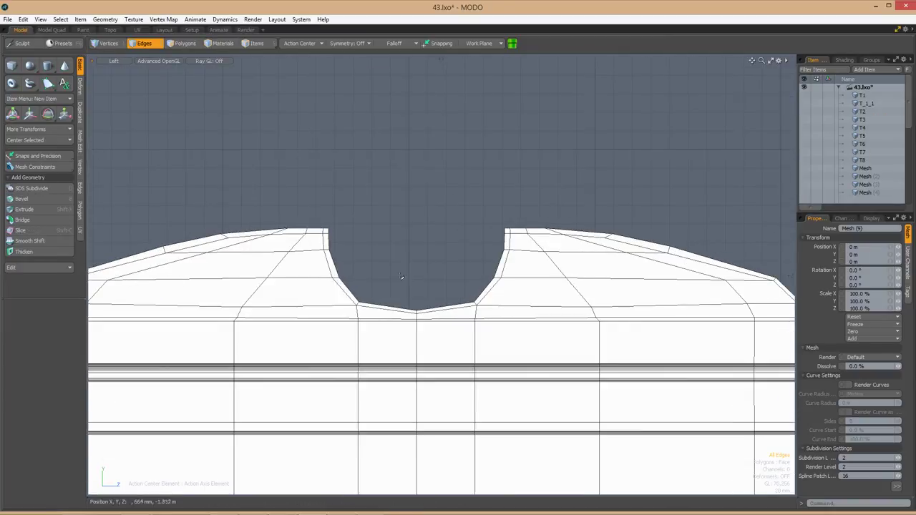
scroll(477, 236, down, 4)
scroll(435, 302, up, 1)
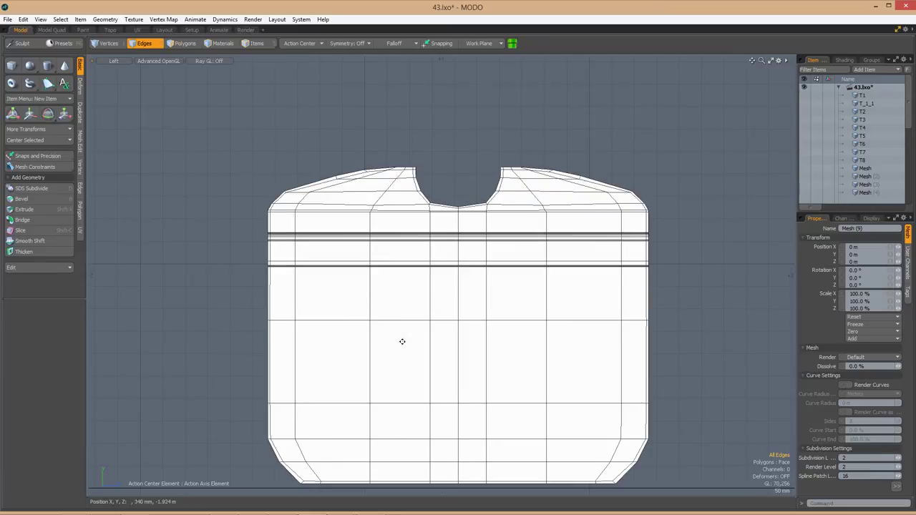
scroll(402, 342, down, 1)
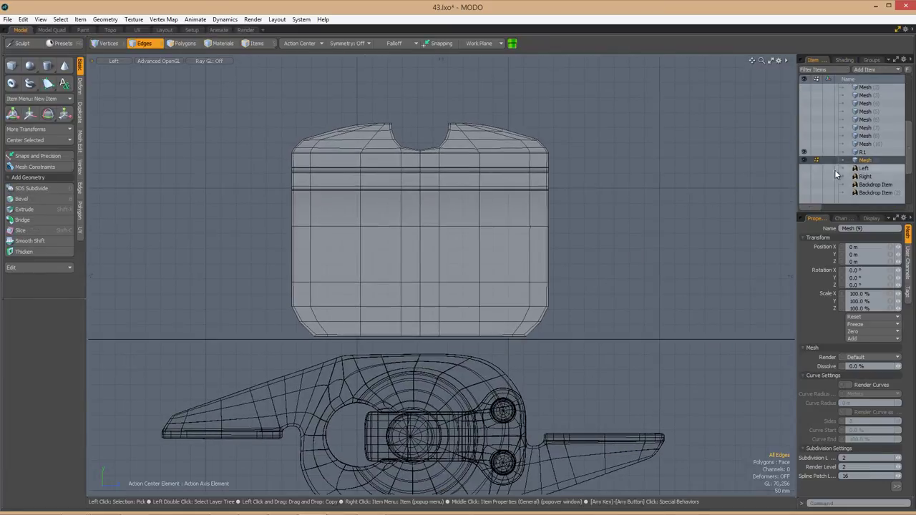
click(803, 167)
scroll(343, 258, up, 2)
click(299, 43)
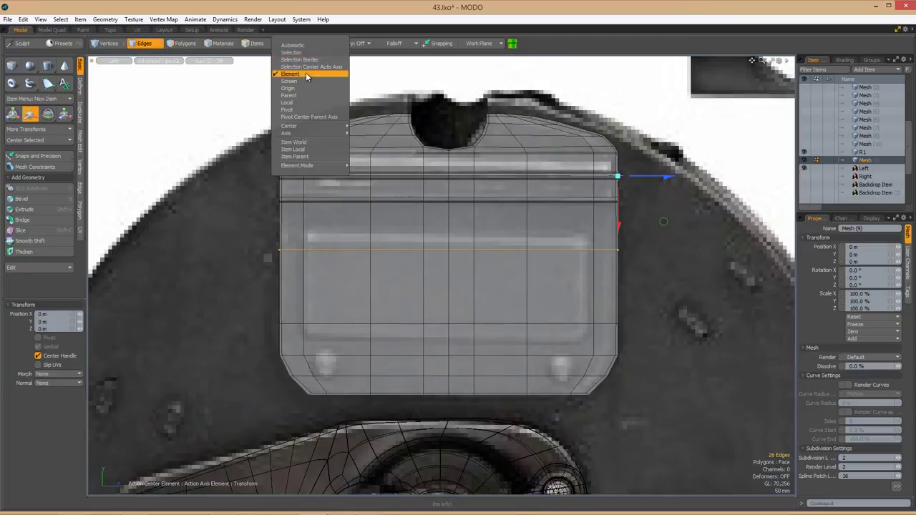
click(307, 76)
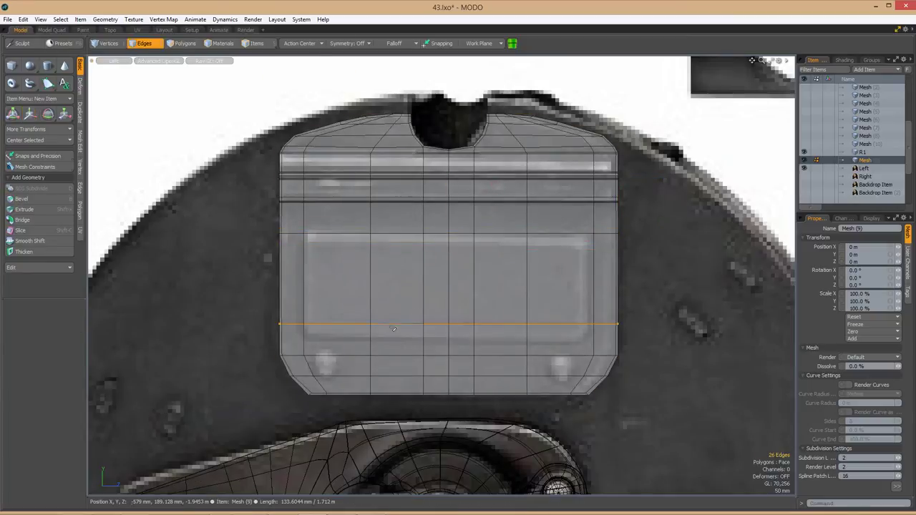
Bevel the polygons in the panel's middle into a raised rectangular label pad matching the photo.
key(3)
mouse_move(448, 307)
mouse_down()
mouse_move(315, 286)
mouse_move(580, 286)
mouse_move(482, 284)
mouse_move(522, 279)
mouse_move(475, 272)
mouse_move(429, 287)
mouse_up()
key(b)
key(space)
key(ctrl+space)
click(393, 288)
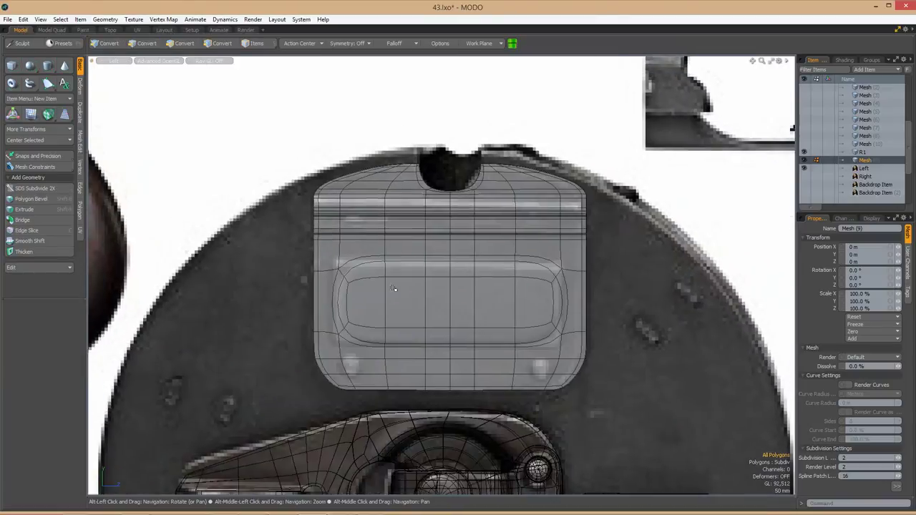
Add loop slices as support edges around the label pad to tighten its corners.
key(shift+a)
key(3)
key(alt+c)
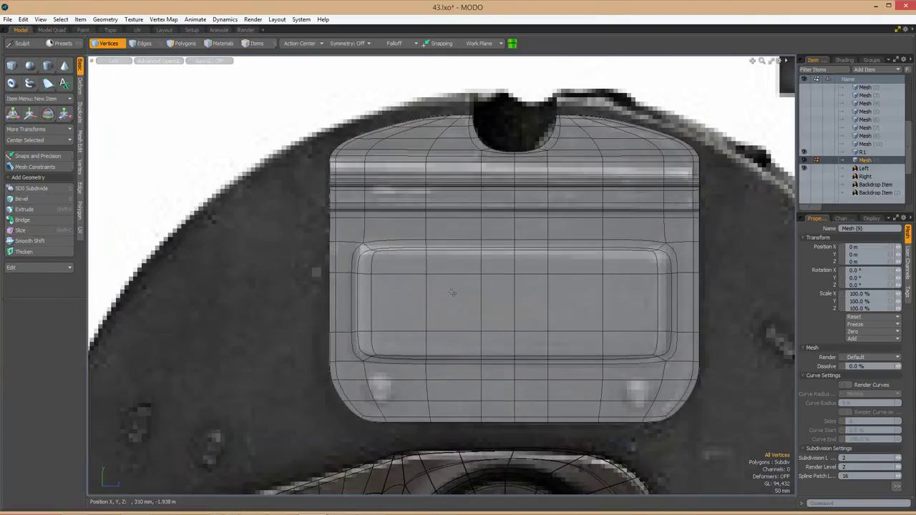
Move the vertex column on one side of the label pad outward toward the pad's side edge.
key(Tab)
drag(444, 223, 401, 426)
key(space)
scroll(408, 175, up, 3)
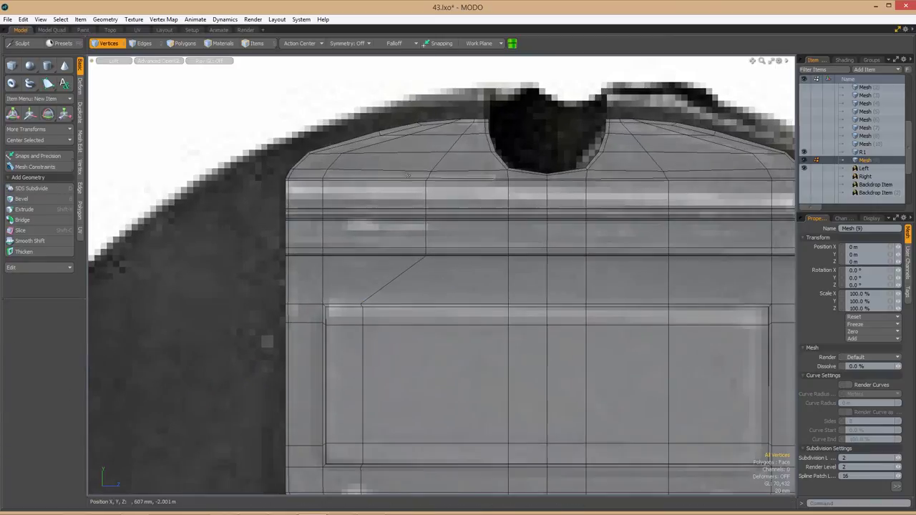
Slide the matching vertices across the ridge area above the pad outward to even out the slanted edges.
key(w)
drag(429, 272, 384, 265)
scroll(384, 266, up, 3)
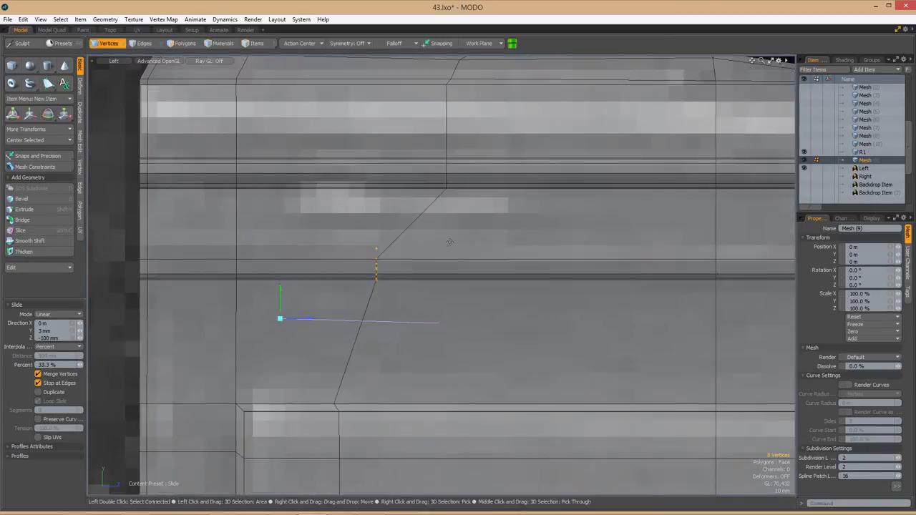
scroll(425, 248, down, 2)
key(space)
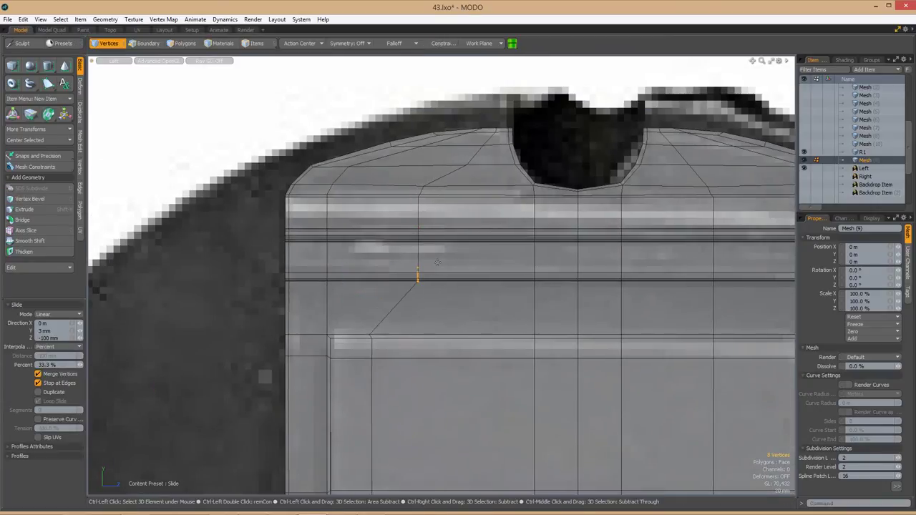
scroll(430, 261, down, 4)
key(Tab)
scroll(362, 262, up, 2)
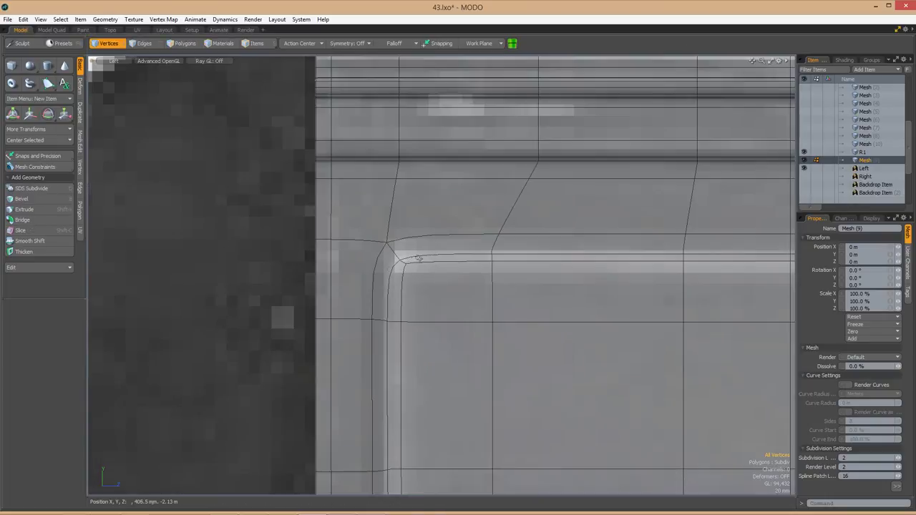
Delete the unadjusted half of the panel and mirror the remaining half across its vertical centre line with vertices merged.
scroll(363, 262, down, 4)
key(3)
key(Delete)
right_drag(538, 397, 172, 133)
key(shift+v)
click(299, 43)
click(437, 293)
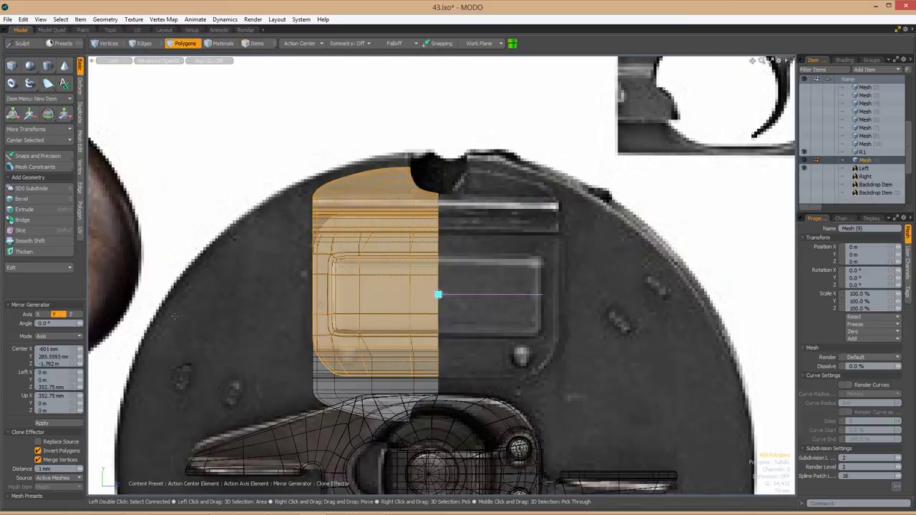
Turn on the Test_St material so the panel displays opaque, and check it in the render preview.
alt+drag(607, 259, 715, 199)
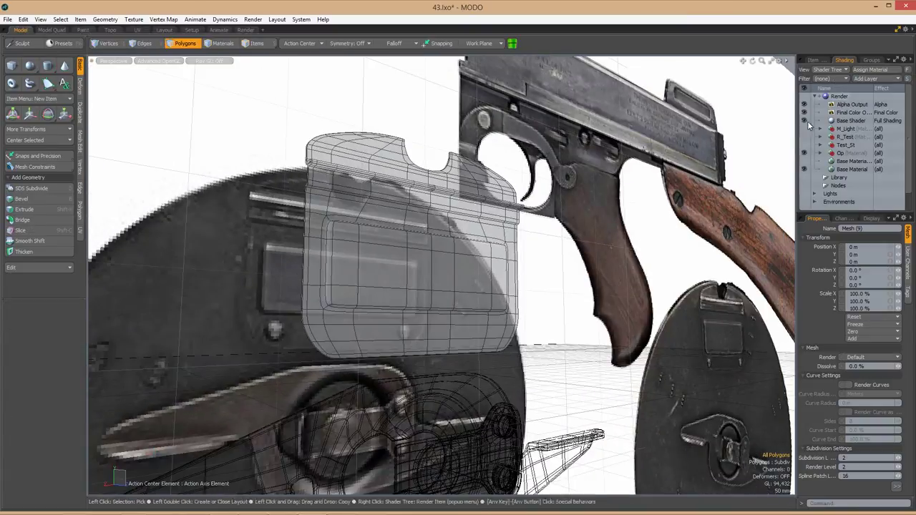
click(245, 29)
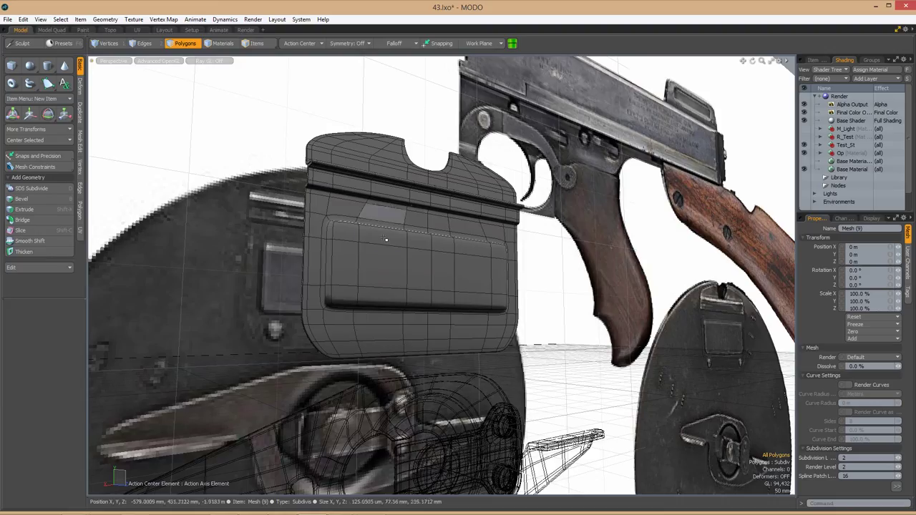
Select the two horizontal edge loops crossing the label pad and scale them vertically.
scroll(374, 284, up, 3)
key(2)
shift+double_click(350, 310)
key(r)
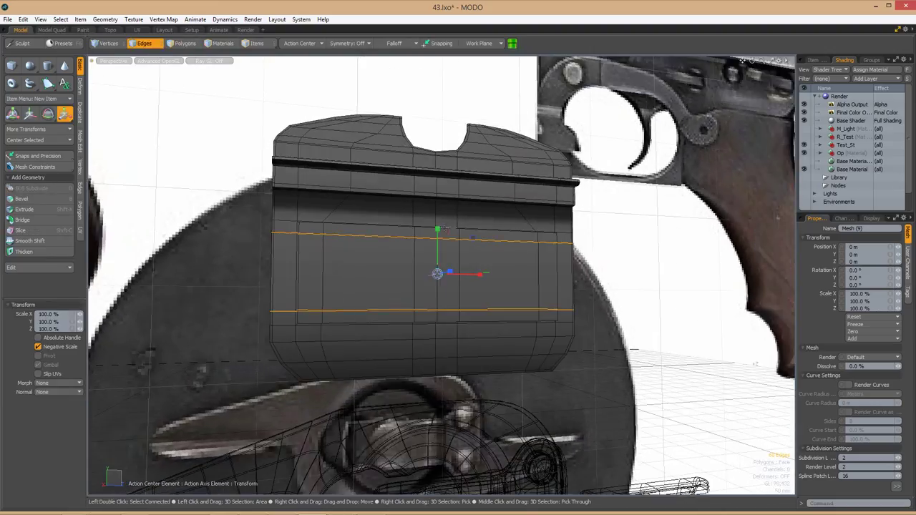
Scale the label pad's front geometry about the selection centre to widen its sloped sides, and preview the render.
key(1)
mouse_move(309, 284)
mouse_down()
mouse_move(342, 349)
mouse_move(301, 300)
mouse_move(382, 186)
mouse_move(401, 301)
mouse_up()
key(alt+s)
key(space)
key(3)
mouse_move(250, 196)
mouse_down()
mouse_move(614, 360)
mouse_move(644, 229)
mouse_move(452, 287)
mouse_move(422, 205)
mouse_up()
key(r)
scroll(453, 287, down, 5)
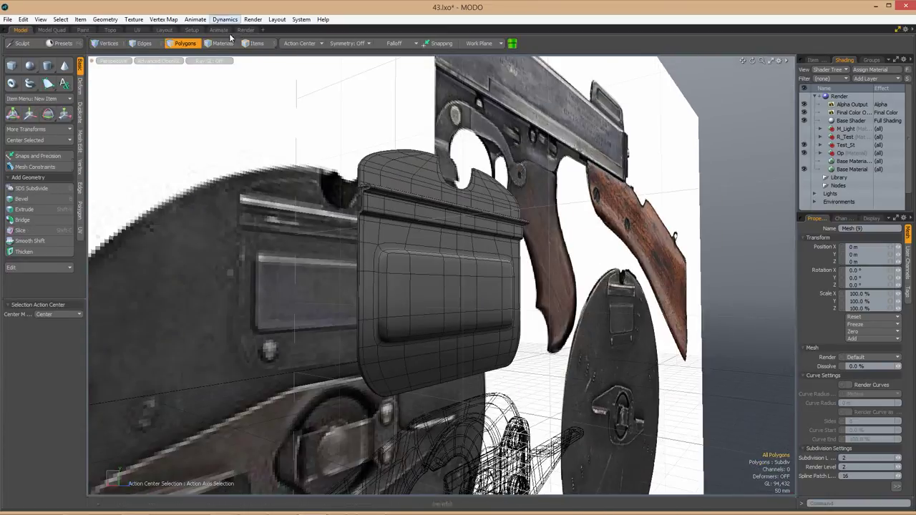
click(246, 29)
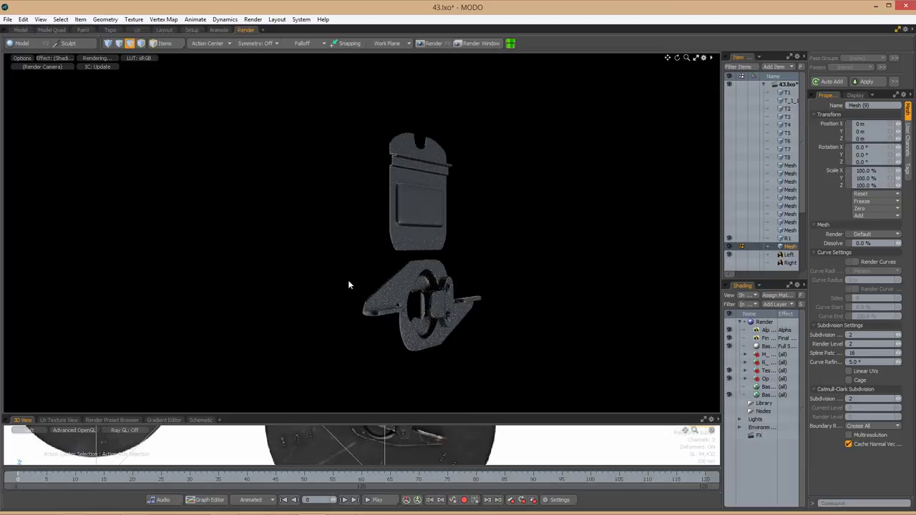
Reposition the vertices around the panel's lower-left corner to refine its rounding, and check the subdivided outline.
alt+drag(397, 247, 294, 149)
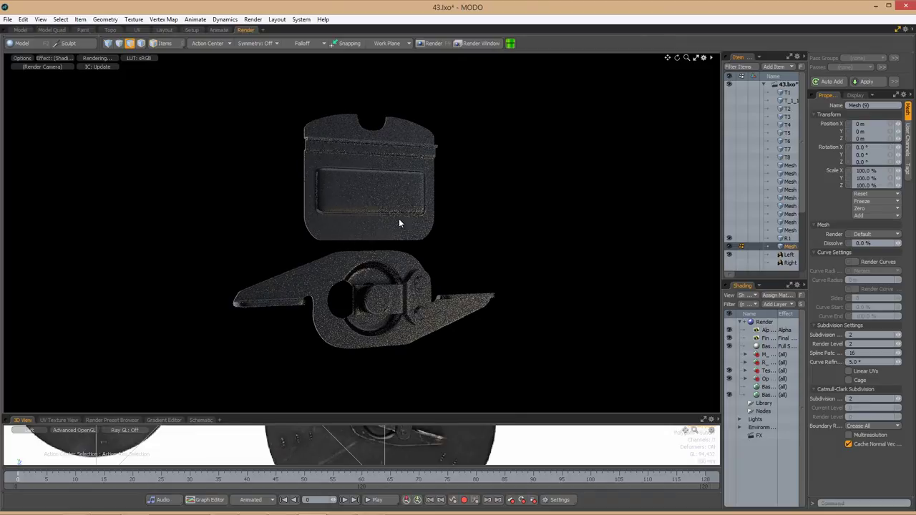
click(20, 30)
scroll(352, 307, up, 5)
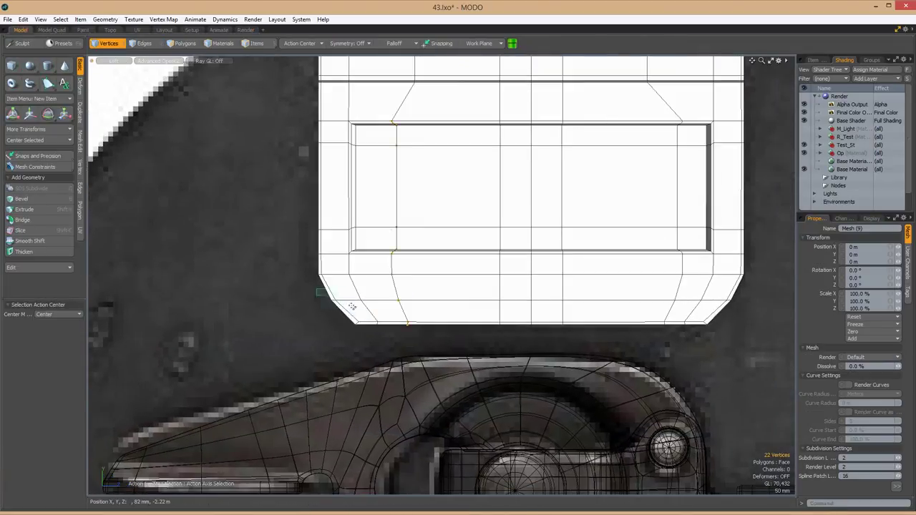
key(w)
key(Tab)
key(q)
key(a)
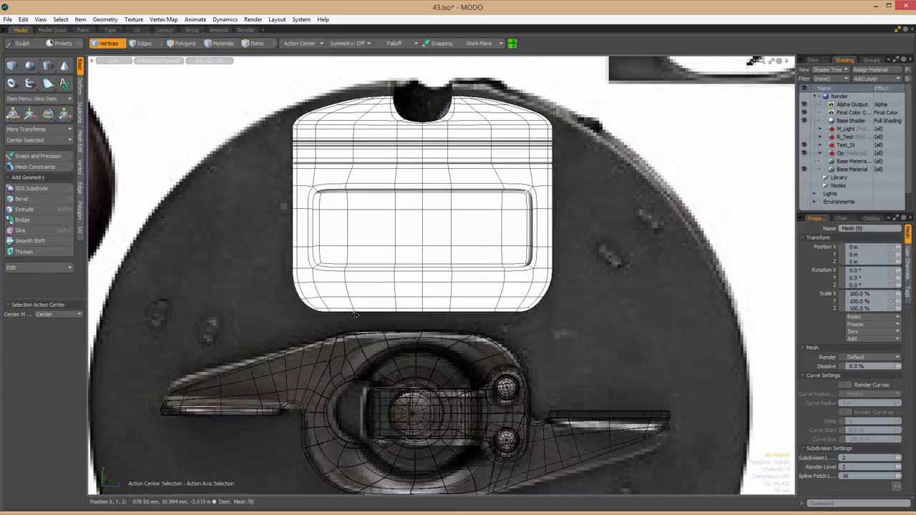
Shift the lower vertices of the vertical edge loop near the panel's left corner inward along the bottom edge.
key(Tab)
scroll(360, 303, up, 3)
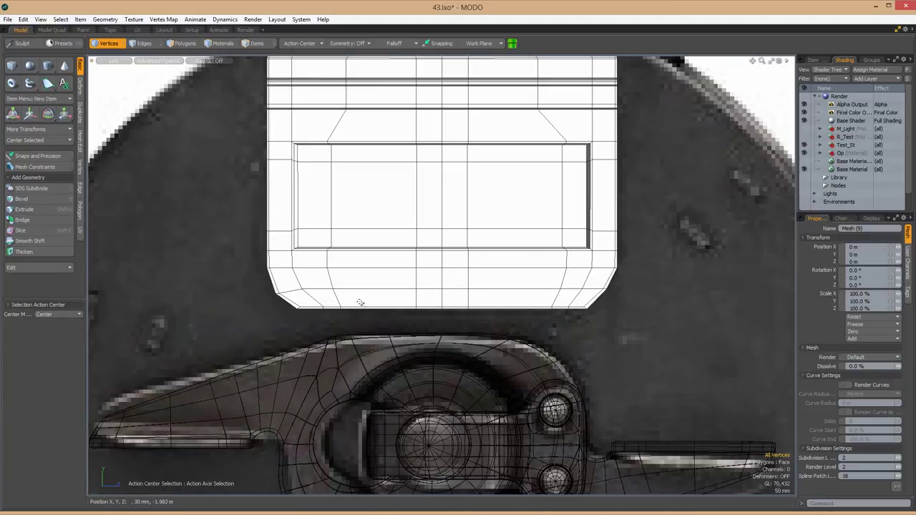
click(348, 286)
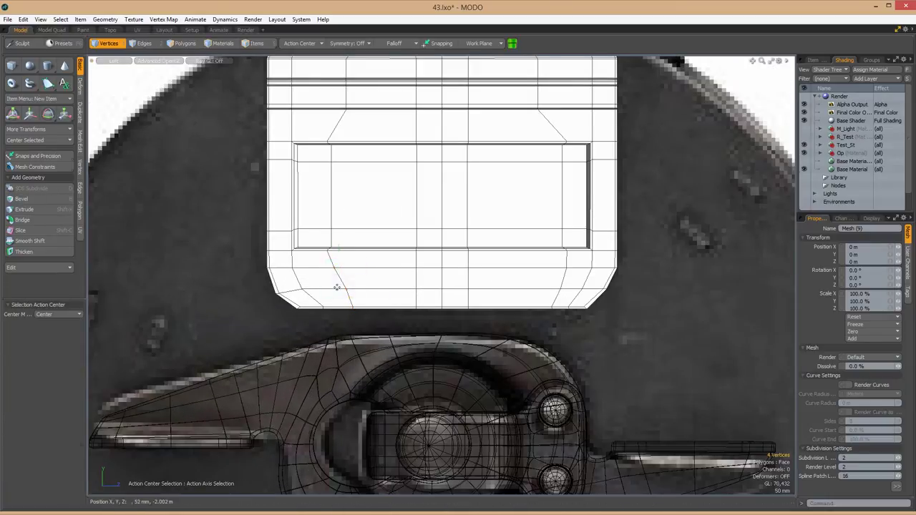
key(Tab)
Delete the panel's right half and mirror the adjusted left half across the vertical centre line with vertices merged.
scroll(336, 286, down, 5)
key(3)
click(371, 260)
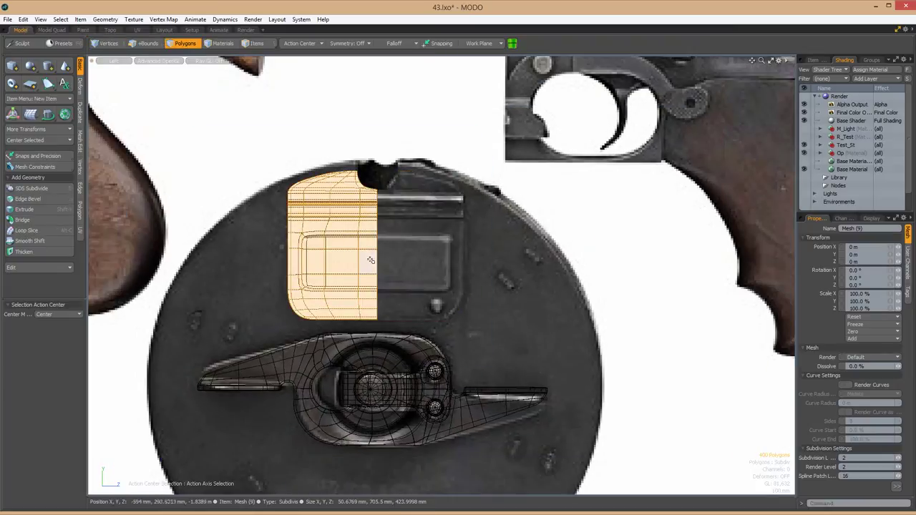
key(shift+v)
scroll(370, 260, up, 3)
click(372, 260)
scroll(372, 260, down, 3)
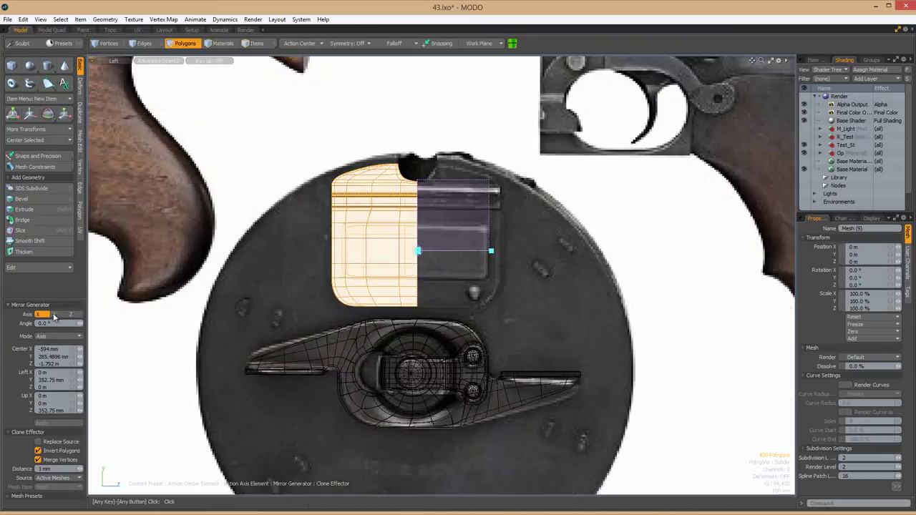
key(space)
Hide the Left reference image and show the panel's side profile in the front view.
key(ctrl+space)
click(521, 272)
alt+drag(287, 315, 499, 287)
scroll(564, 271, down, 5)
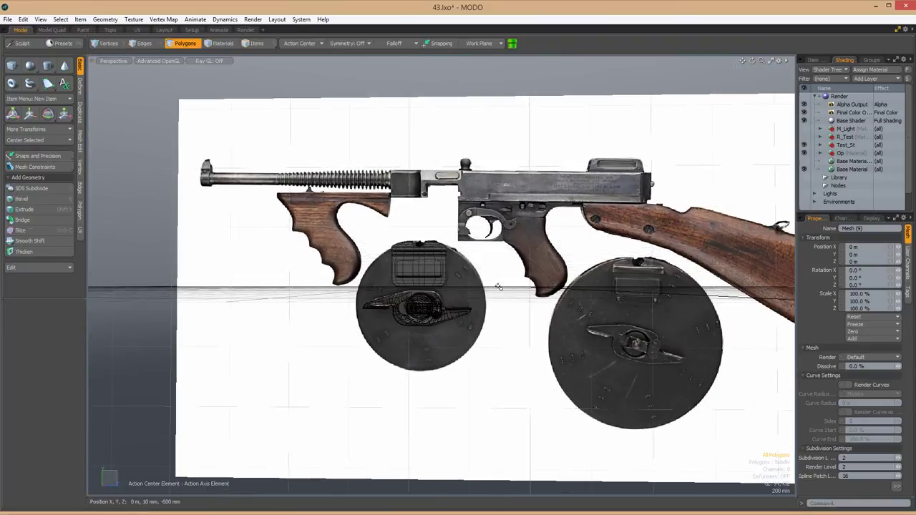
click(813, 60)
drag(804, 144, 804, 176)
mouse_move(491, 267)
alt+mouse_down()
mouse_move(536, 331)
mouse_move(570, 306)
alt+mouse_up()
key(ctrl+space)
click(613, 322)
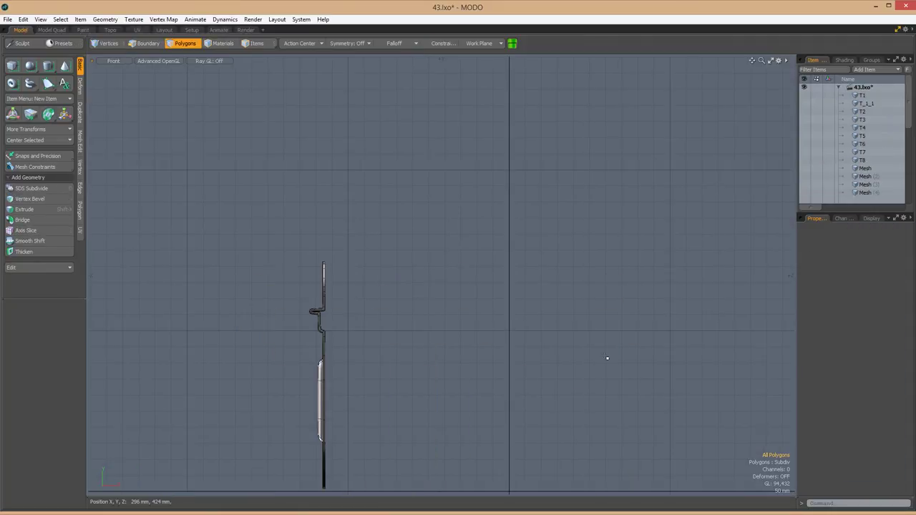
Widen the gap in the panel's folded ridge by moving its profile vertices vertically, and recentre the edges at the bend's tip.
scroll(501, 272, up, 6)
key(1)
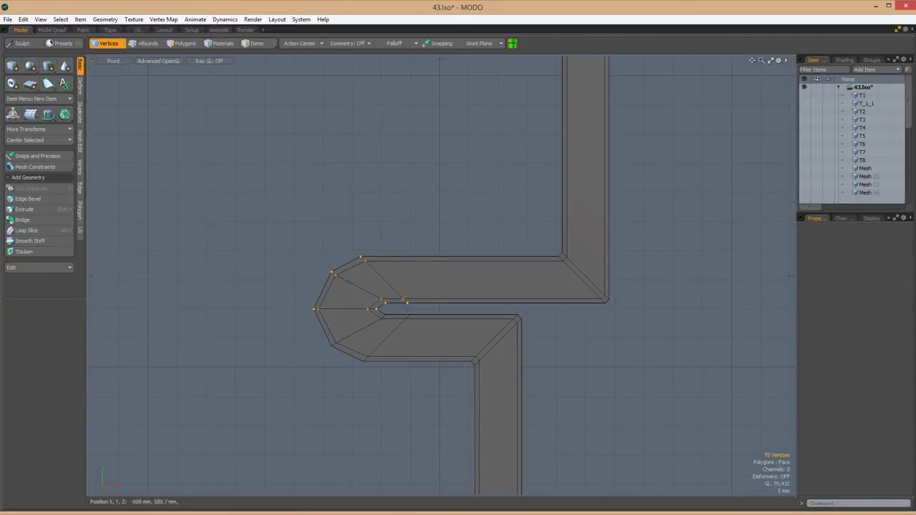
scroll(406, 309, down, 5)
key(w)
scroll(474, 217, up, 3)
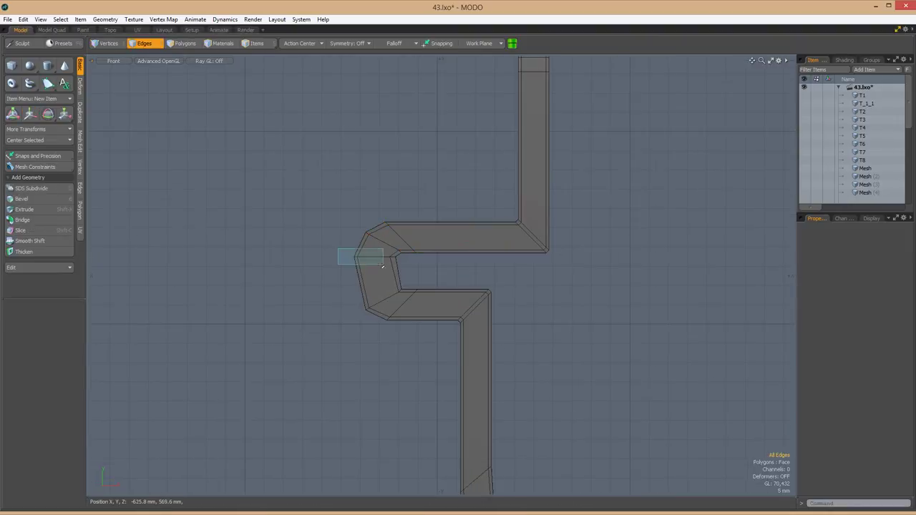
key(2)
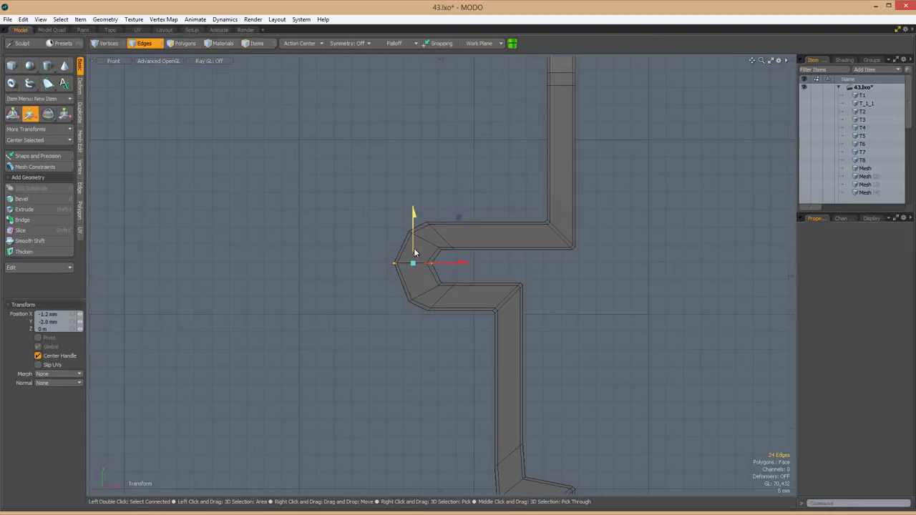
alt+shift+drag(499, 262, 436, 248)
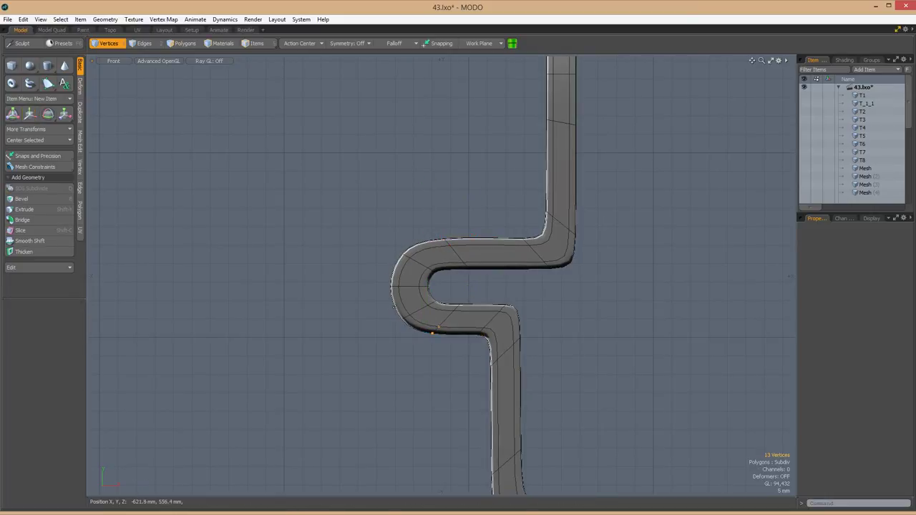
Show the Left reference image behind the panel and turn off the Test_St material.
scroll(419, 310, down, 5)
alt+drag(429, 308, 415, 348)
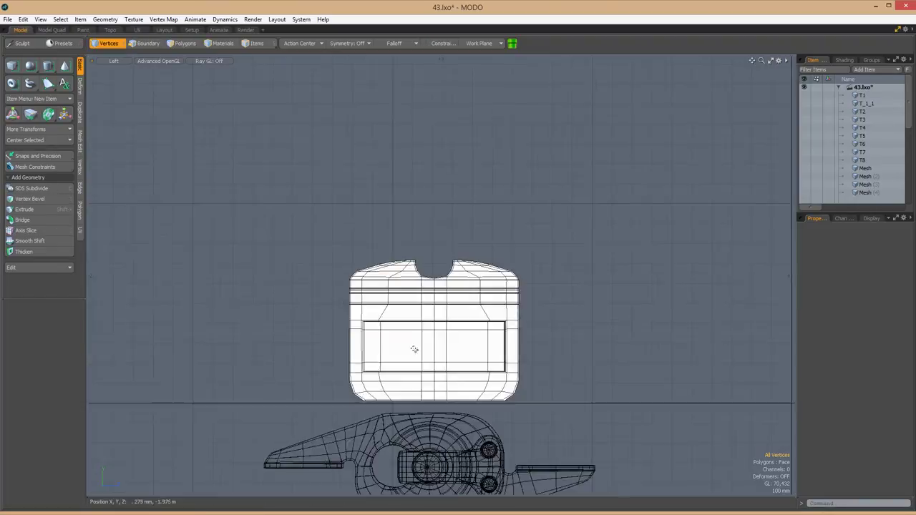
scroll(466, 301, up, 4)
scroll(858, 143, down, 5)
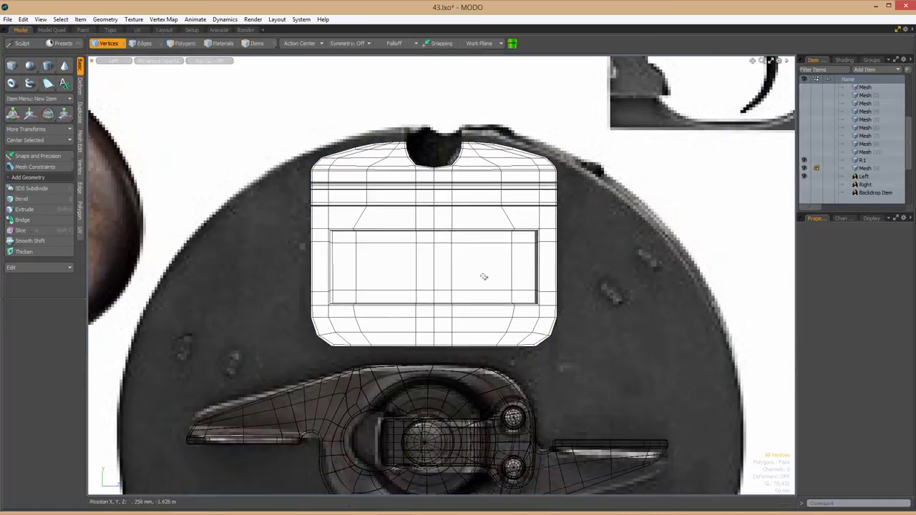
click(844, 60)
Create an 8-sided disc of 48 mm radius at the panel's lower-left corner and bevel it to about 19 mm thick.
key(3)
scroll(320, 301, up, 5)
click(320, 301)
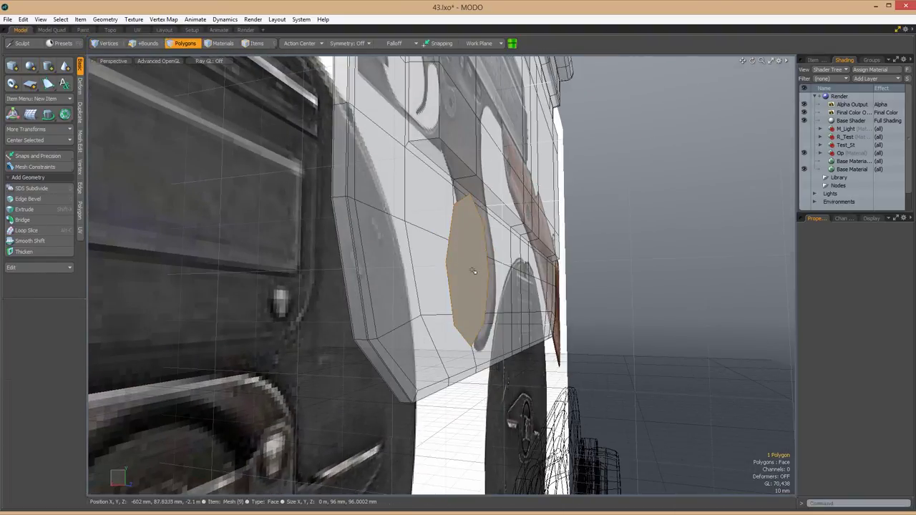
key(shift+x)
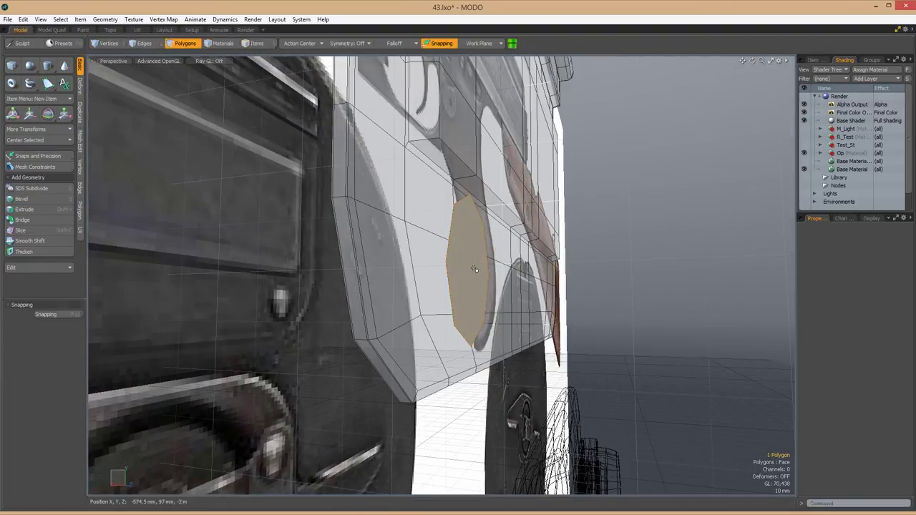
key(b)
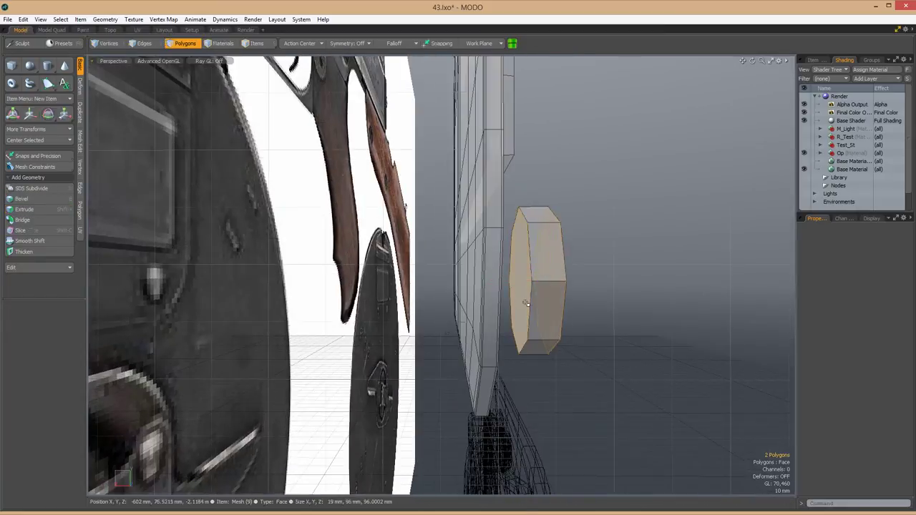
key(space)
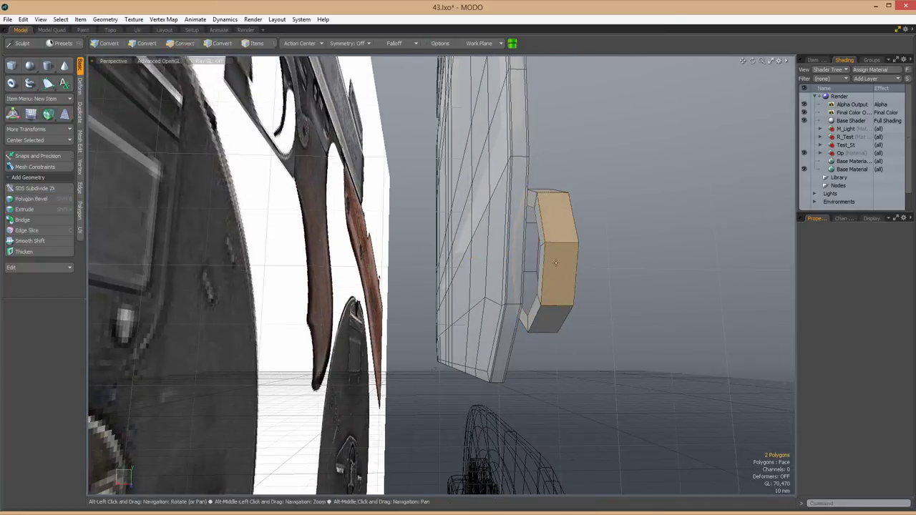
Add a loop slice at 11% near the rivet's back edge and bevel its front face into a tapered cap.
key(alt+c)
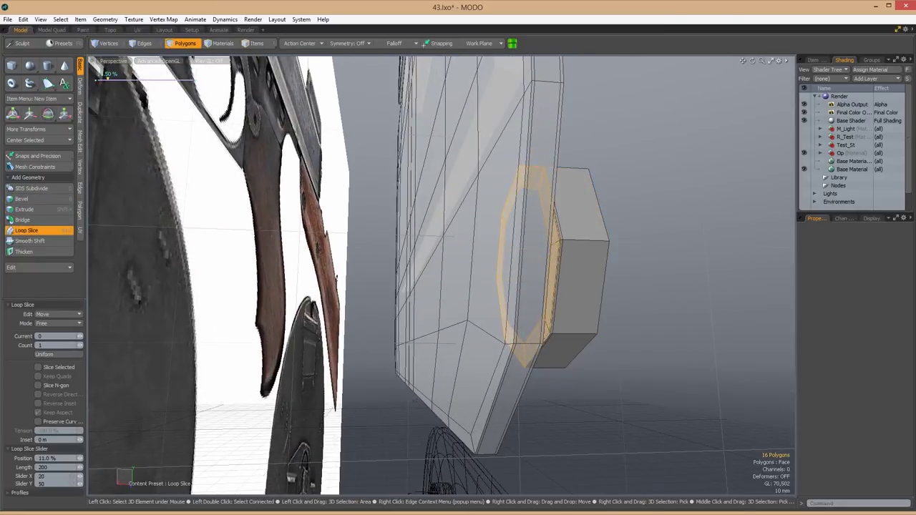
key(space)
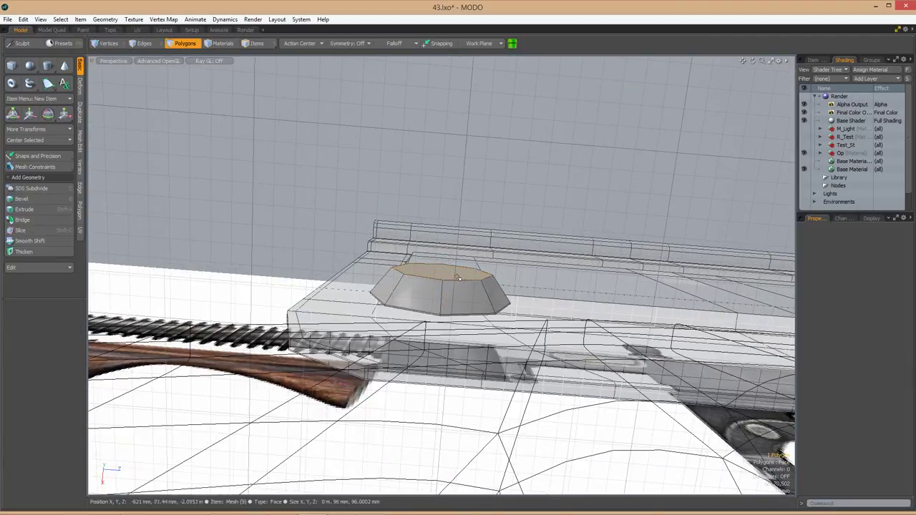
key(b)
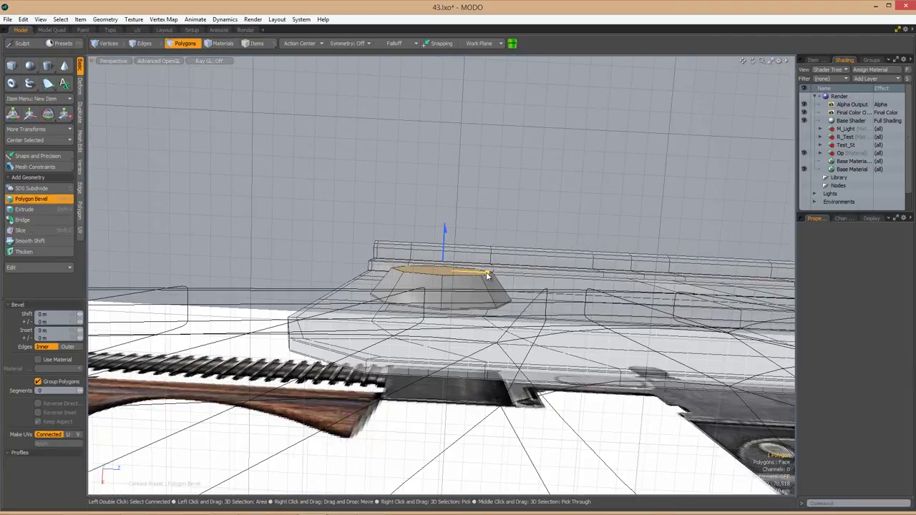
key(w)
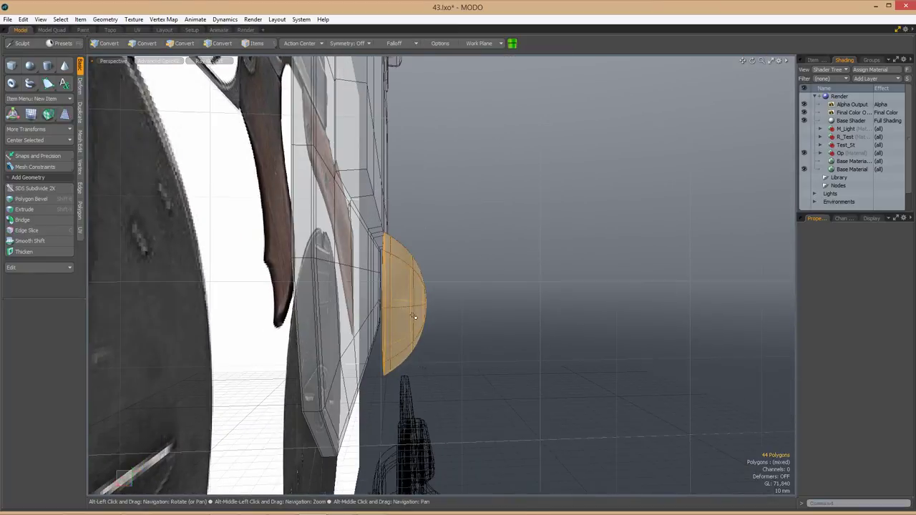
Move the domed rivet against the panel's front surface, working in the front view.
key(w)
key(ctrl+space)
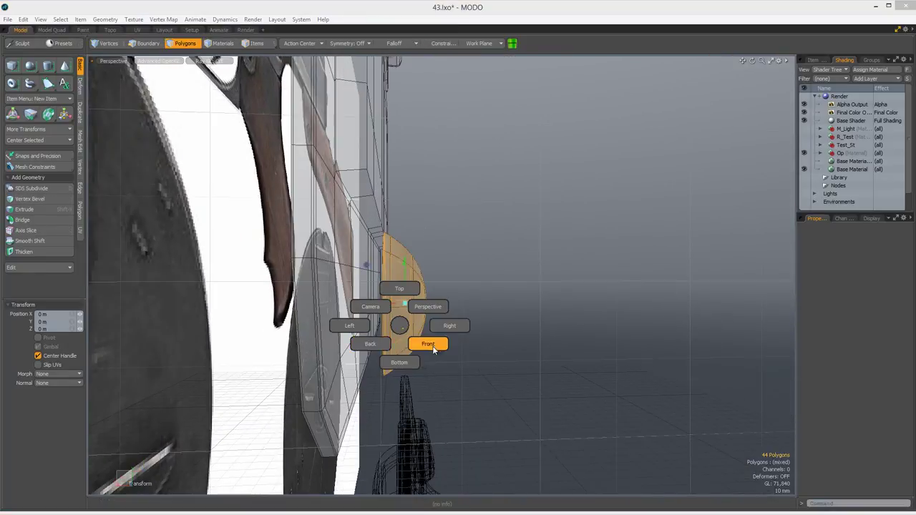
click(425, 343)
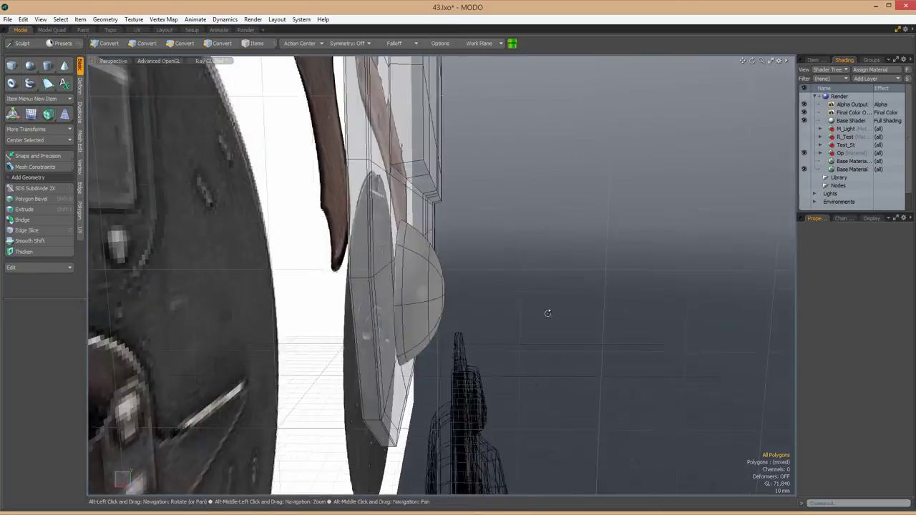
Set the action center to Element and mirror the rivet to the panel's opposite lower corner.
click(416, 316)
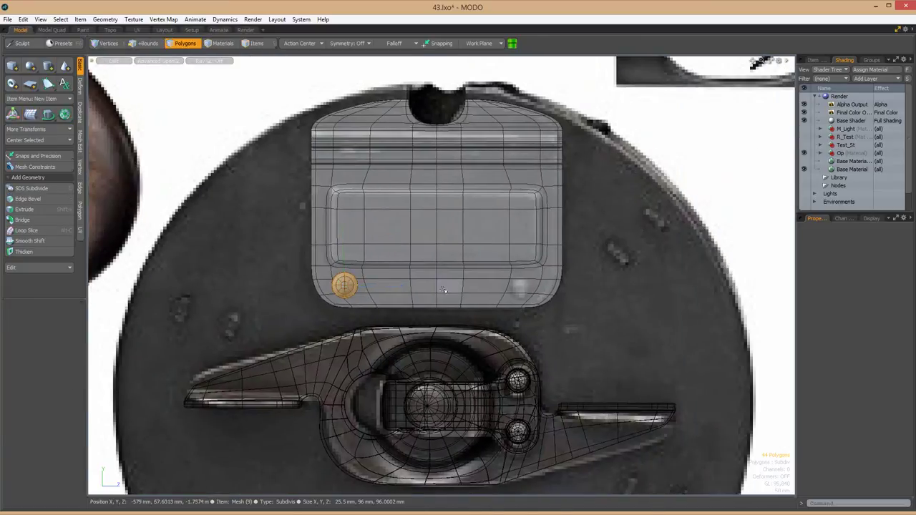
click(299, 43)
click(312, 77)
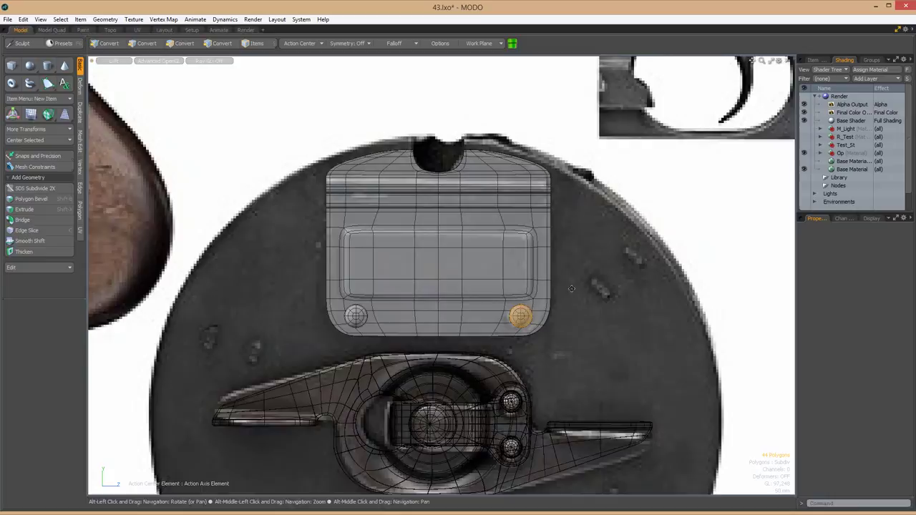
Delete the panel's right half with its rivet and mirror the remaining riveted half across the centre line.
drag(414, 166, 573, 406)
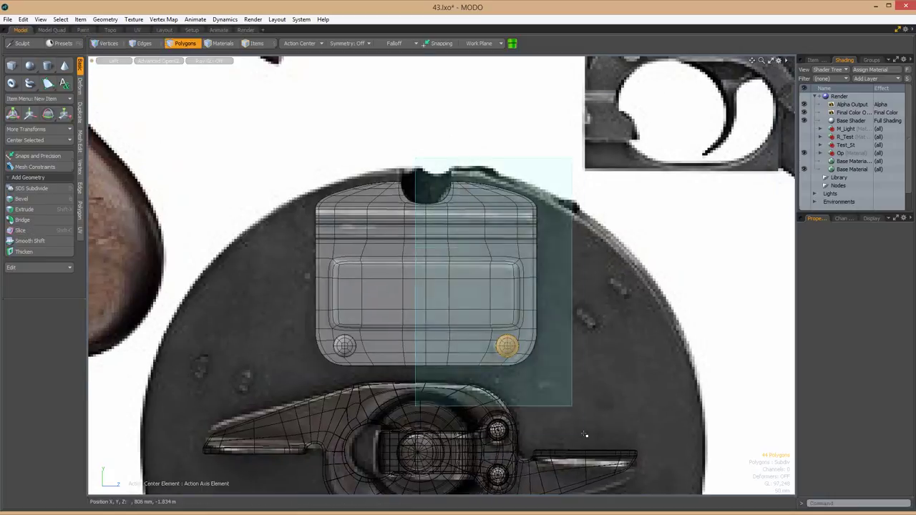
key(Delete)
key(2)
key(w)
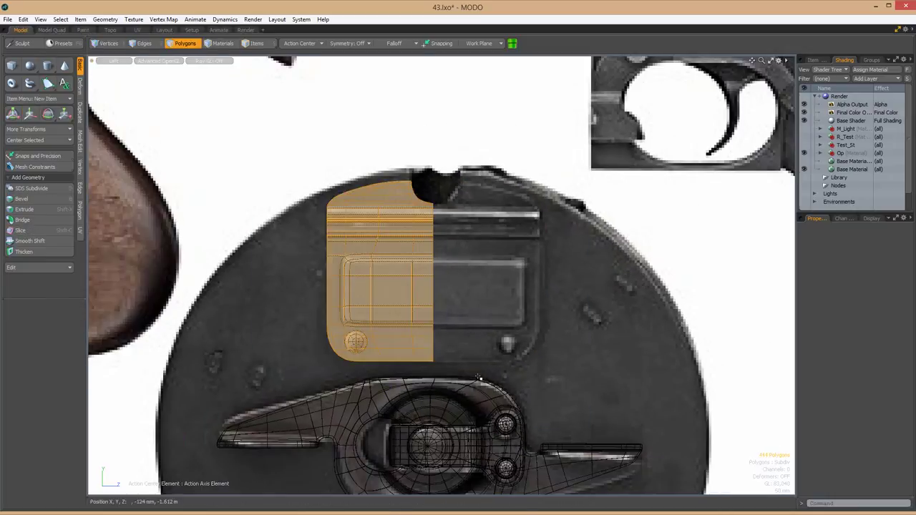
key(shift+v)
click(432, 290)
key(space)
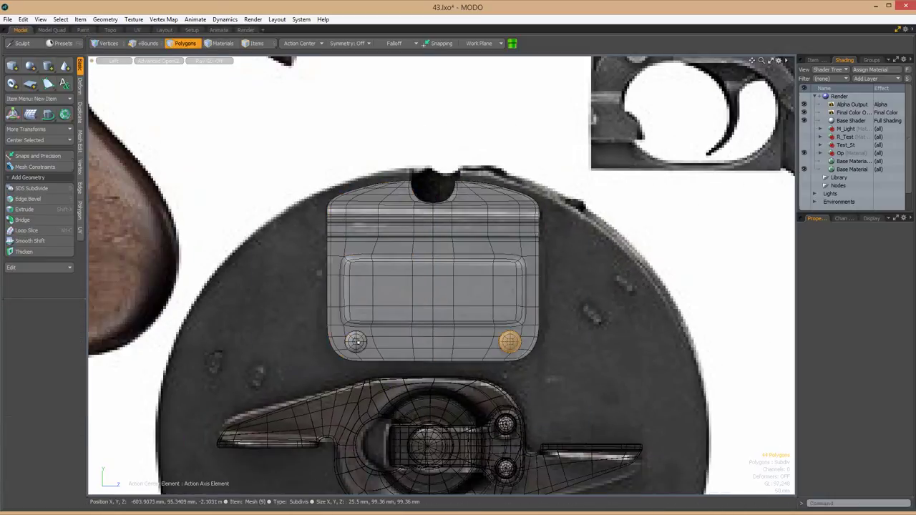
Check the riveted panel and latch lever in the render preview.
key(m)
key(Escape)
scroll(501, 322, down, 5)
alt+drag(530, 300, 567, 285)
click(246, 29)
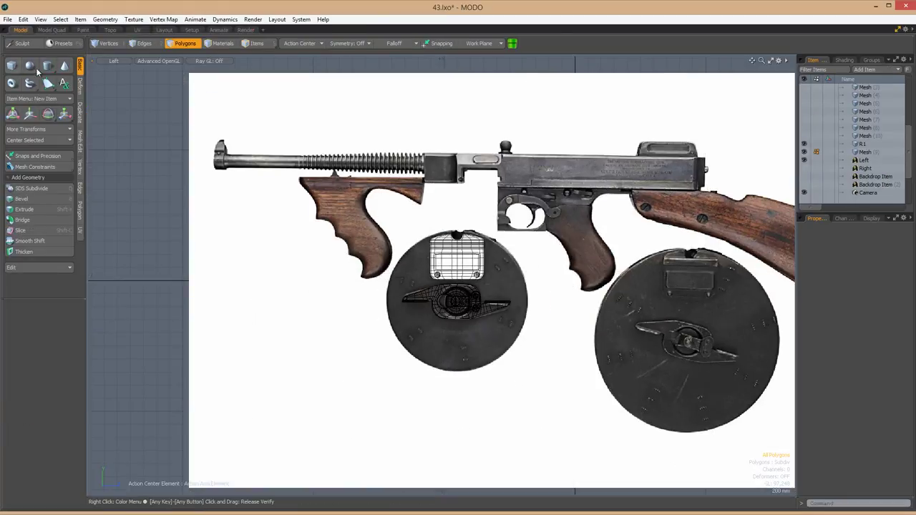
Create a flat X-axis cylinder disc with a 1.15 m radius centred on the latch, raising its side count for a rounder outline.
click(47, 65)
scroll(443, 293, up, 5)
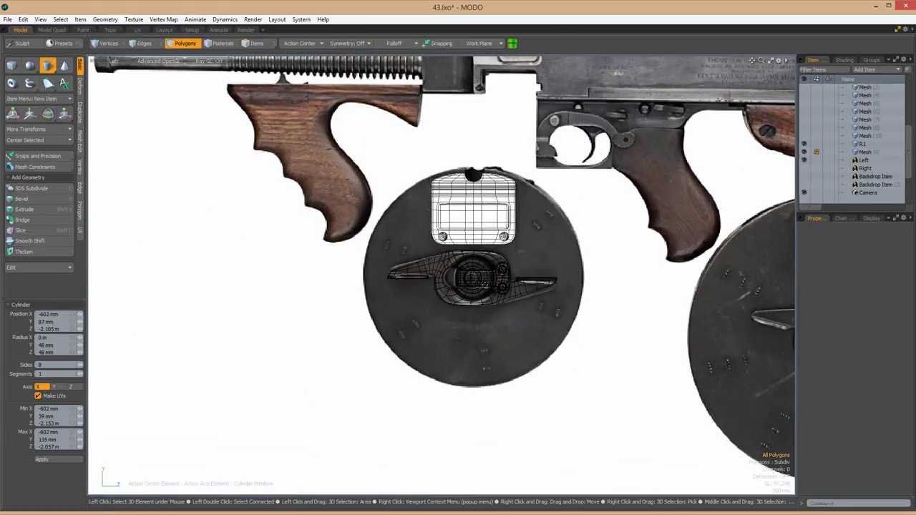
drag(443, 291, 526, 373)
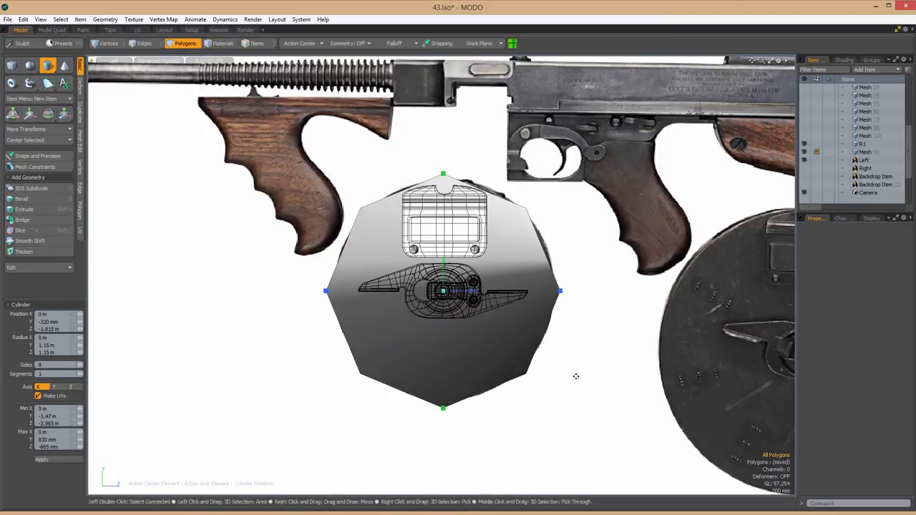
scroll(576, 376, down, 2)
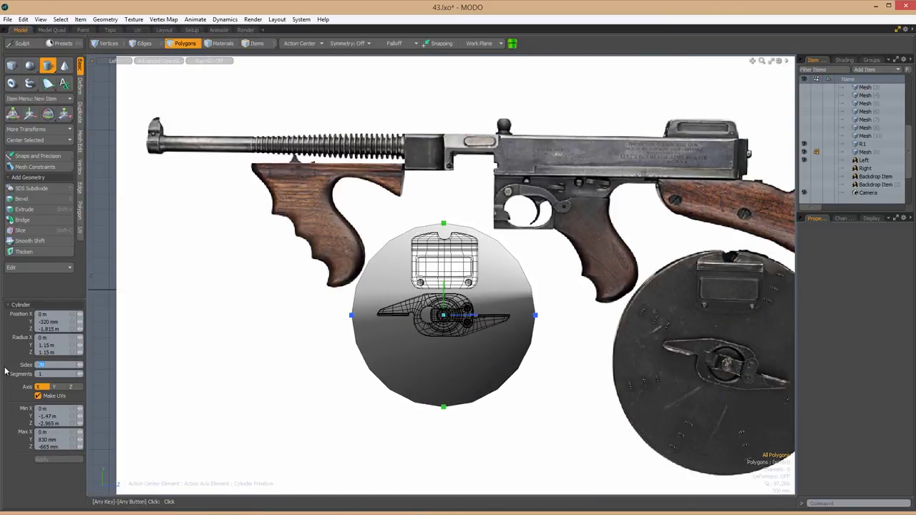
text(24)
key(Return)
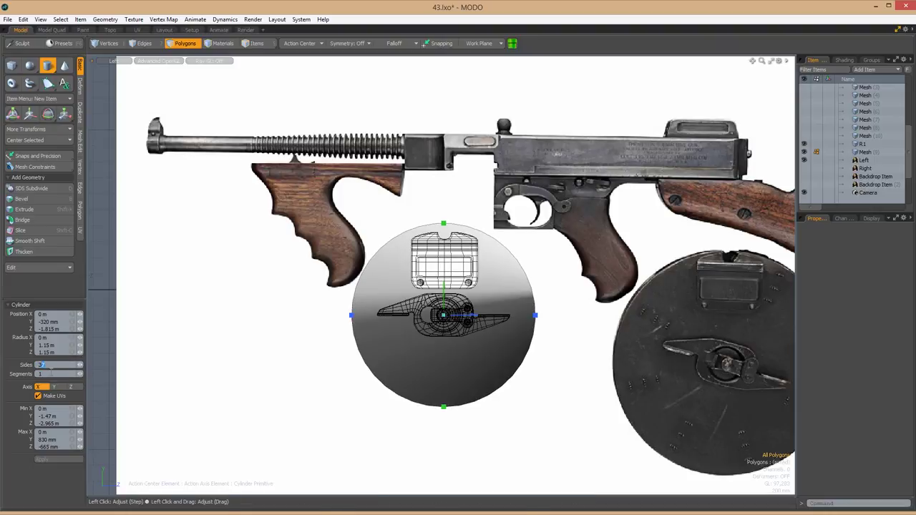
Assign a material to the disc polygon and move it 500 mm in the top view to sit just behind the label panel.
key(ctrl+space)
click(518, 282)
click(372, 293)
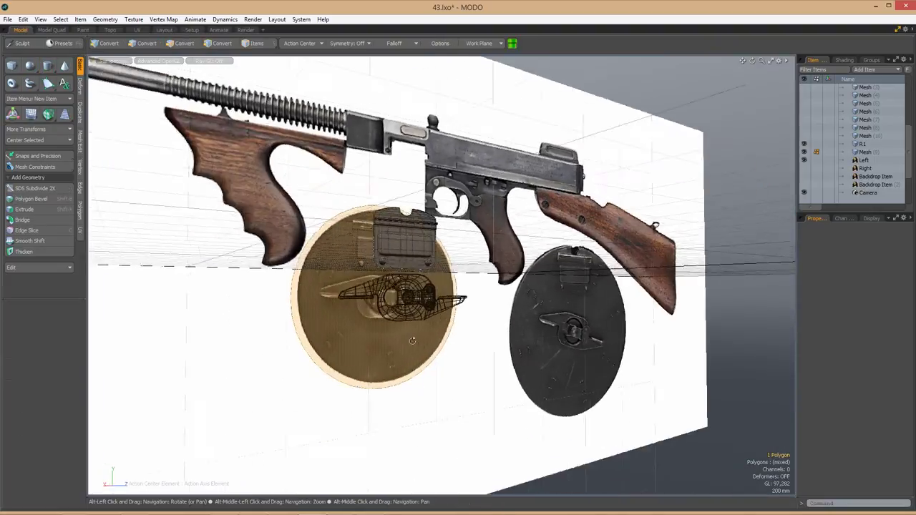
key(m)
key(Return)
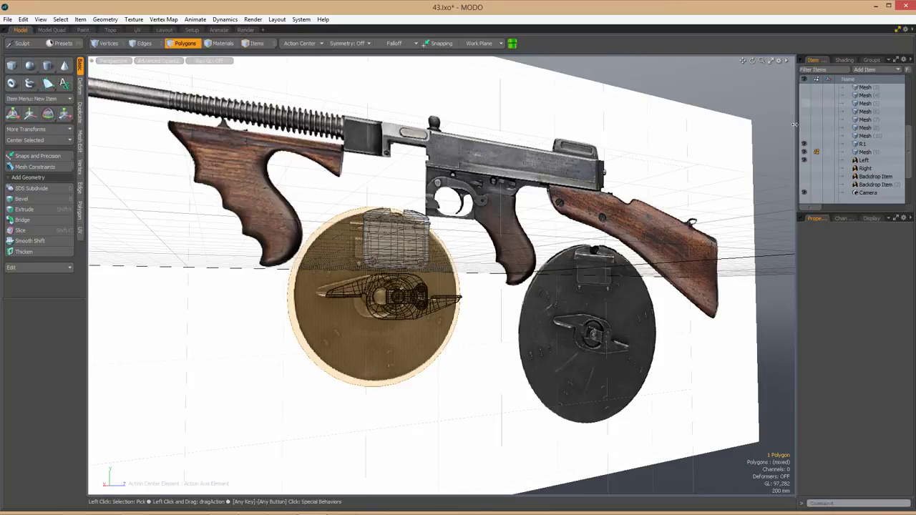
key(w)
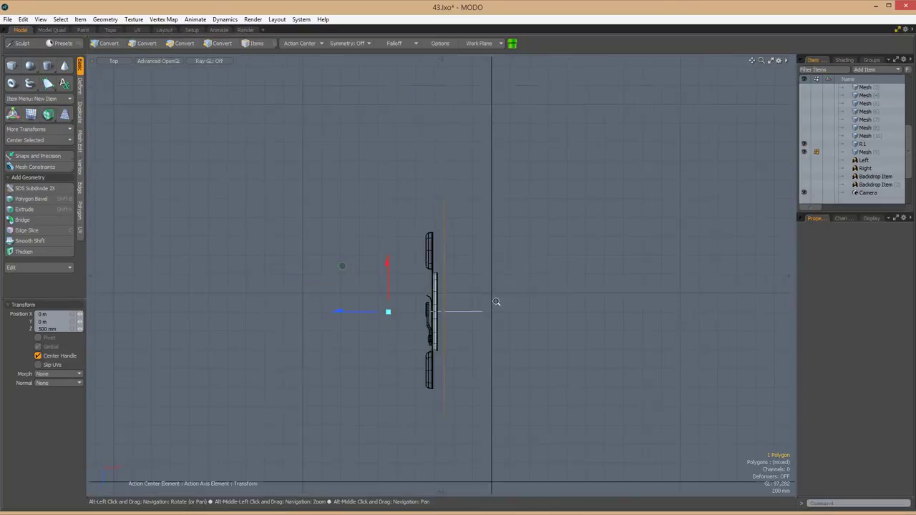
key(ctrl+space)
click(563, 262)
Extend the disc's outline edges into a drum rim and cap the open side with a polygon inset by 157 mm.
key(2)
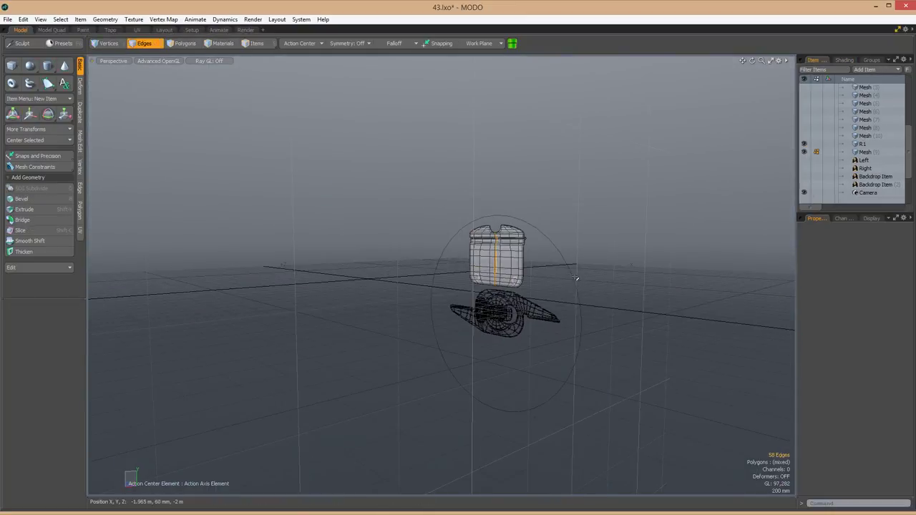
key(shift+x)
alt+drag(565, 299, 471, 336)
key(p)
key(3)
key(b)
Set the action center to Selection and scale the drum to 95% in the left view to match the reference magazine.
key(ctrl+space)
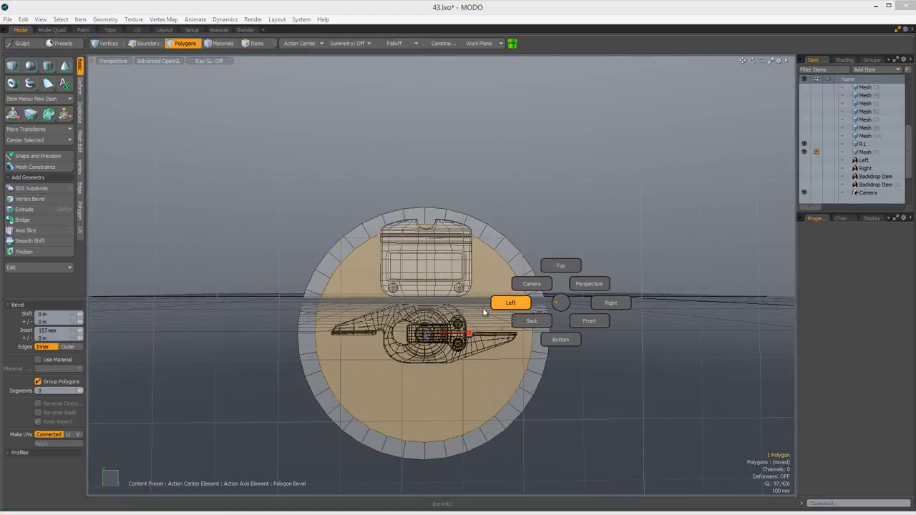
click(507, 303)
scroll(470, 181, up, 3)
key(y)
click(299, 43)
click(307, 63)
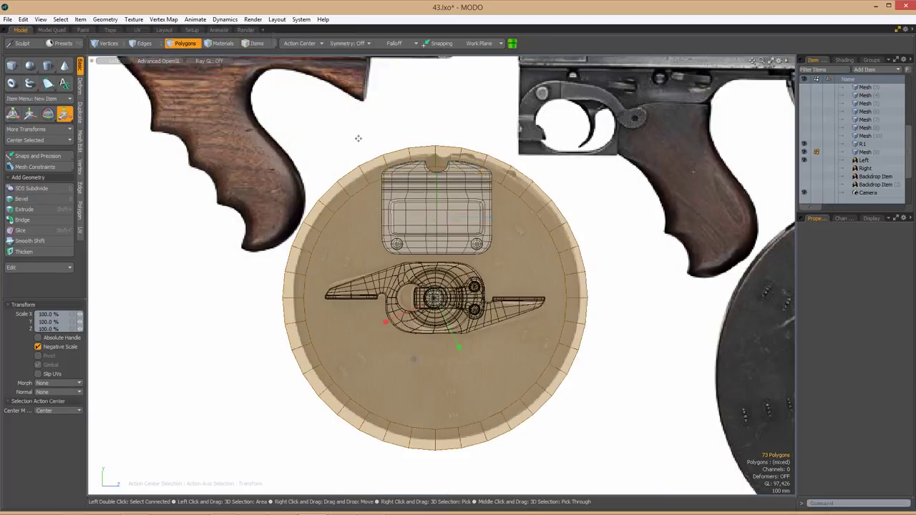
scroll(413, 358, up, 1)
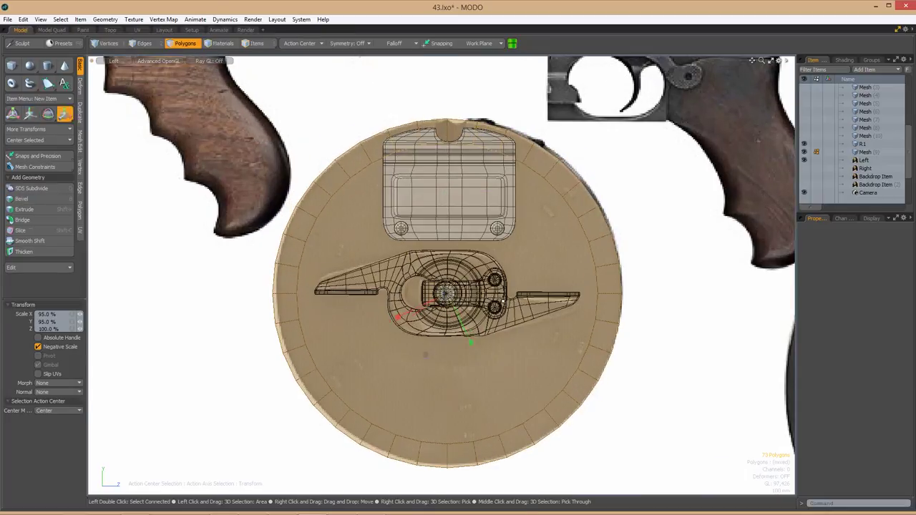
scroll(435, 356, down, 1)
Move the whole drum about 5 mm on both axes to line it up with the reference magazine's outline.
key(r)
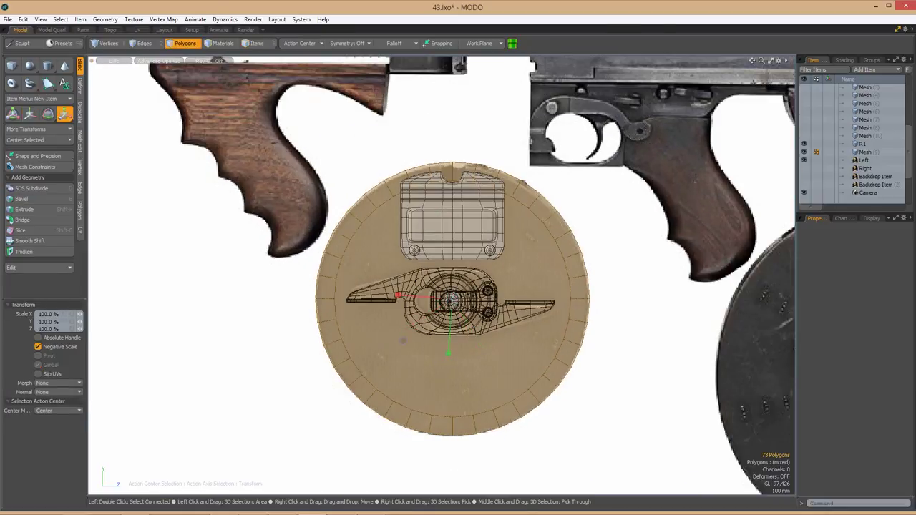
scroll(403, 341, down, 2)
scroll(405, 347, up, 2)
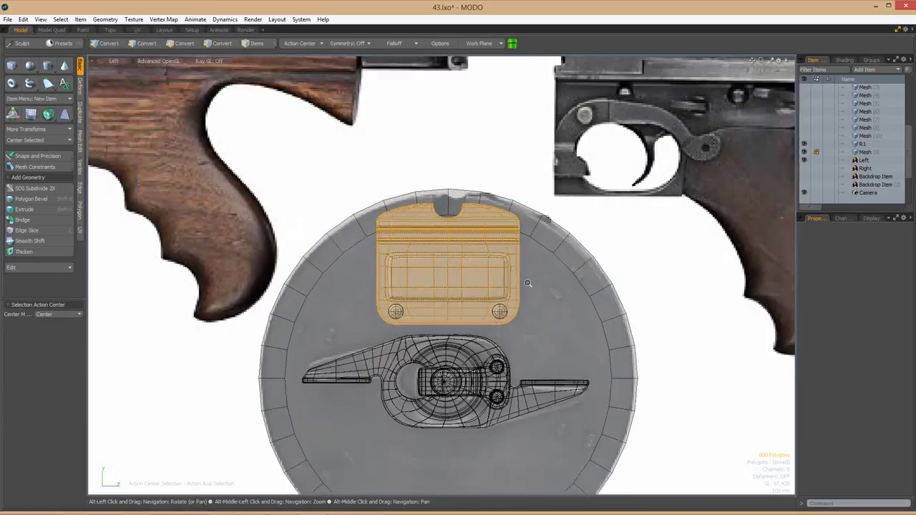
scroll(407, 351, down, 1)
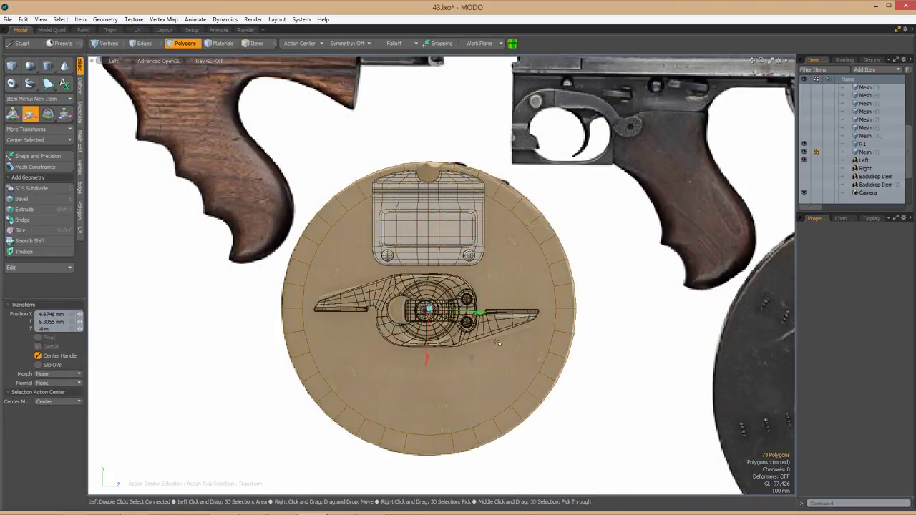
Select the drum's rim band and add a loop slice running around it.
alt+drag(499, 345, 456, 311)
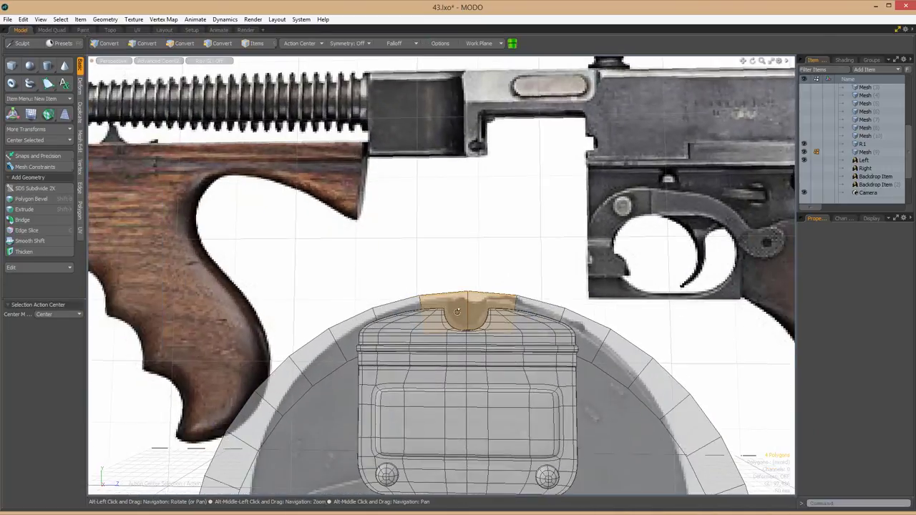
scroll(457, 311, down, 2)
key(alt+c)
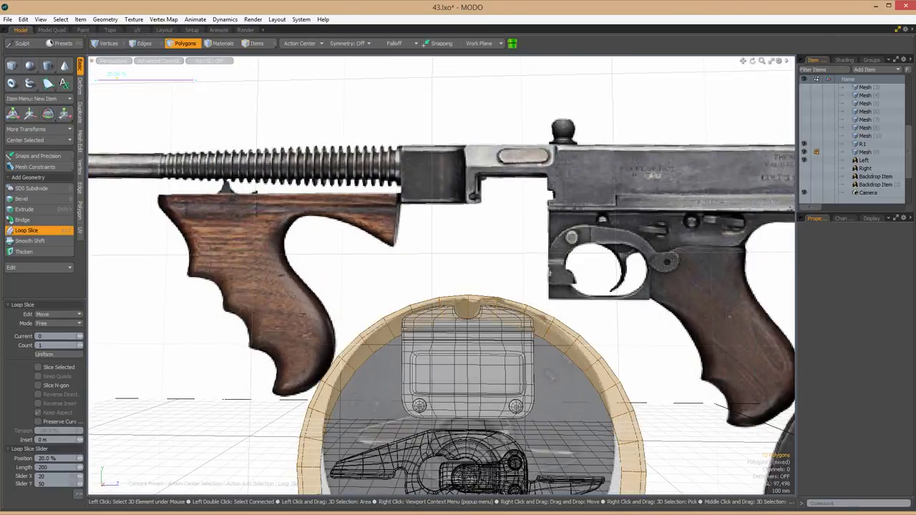
key(space)
Bevel the polygons at the top of the rim with a narrow inset around the notch area.
scroll(500, 322, up, 3)
alt+drag(528, 304, 537, 340)
key(b)
key(space)
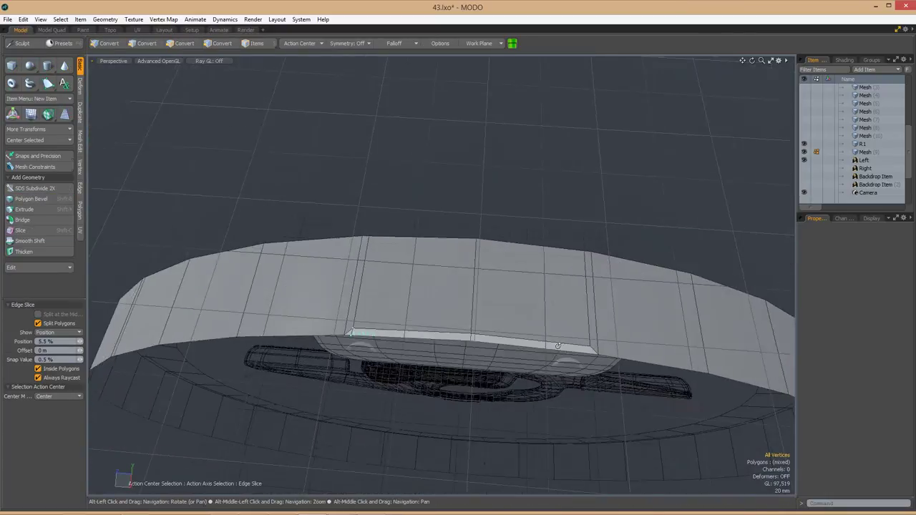
Cut edge slices at the corners of the notch area, placing the side cut at 6.5%.
key(space)
key(space)
click(536, 338)
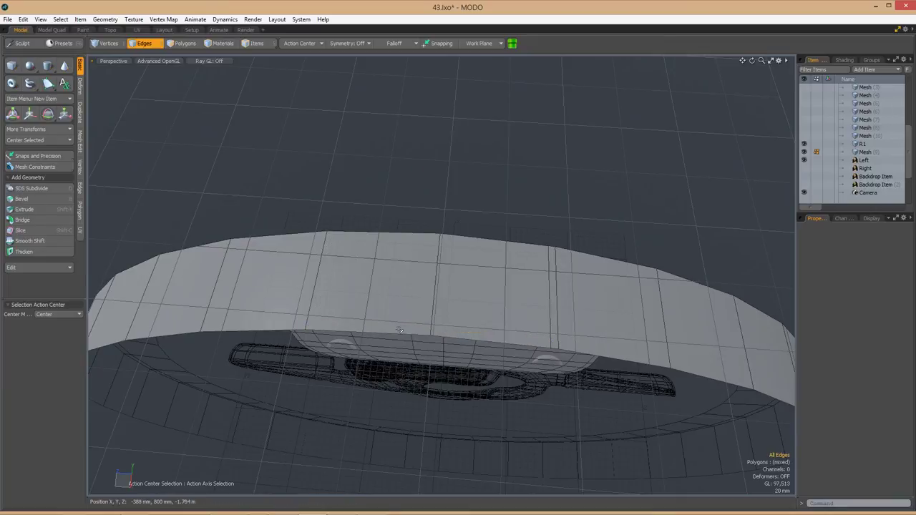
key(space)
alt+drag(399, 331, 561, 341)
key(1)
key(alt+c)
alt+drag(641, 281, 497, 338)
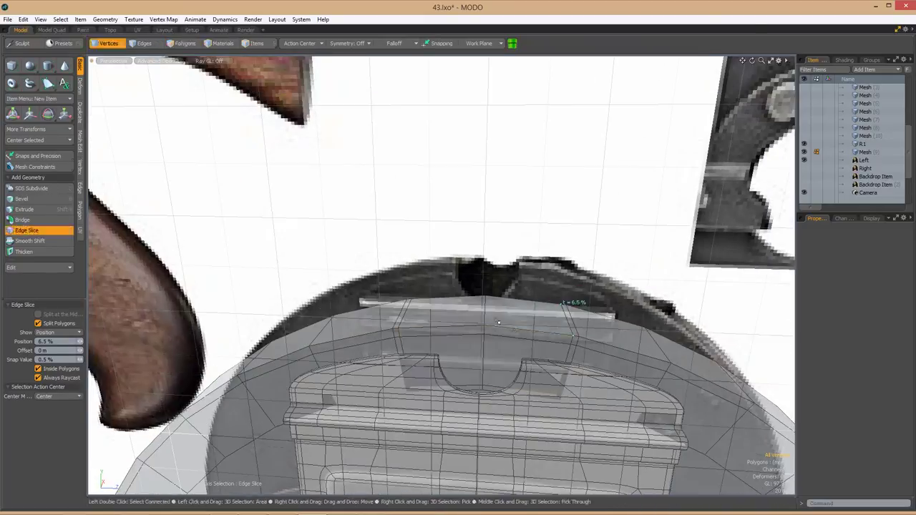
Delete the notch polygons at the top of the rim and loop slice the remaining rim band.
key(3)
key(KP_3)
key(c)
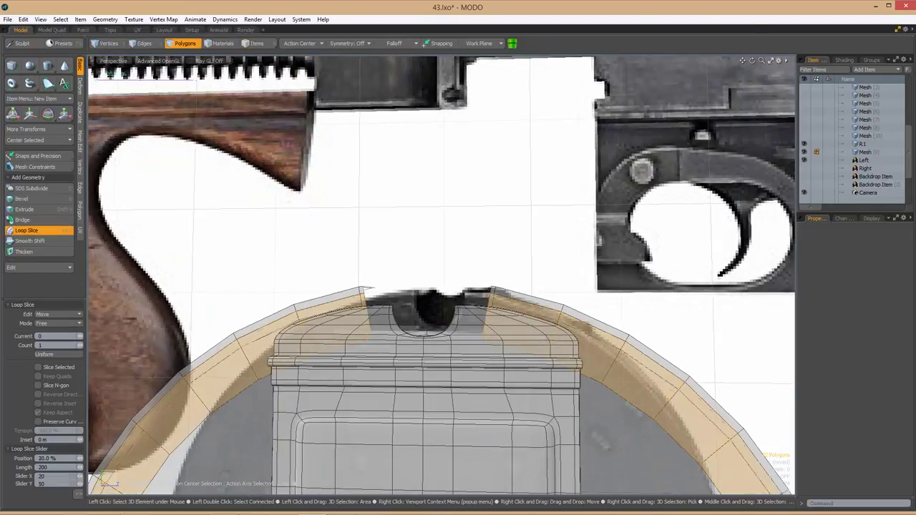
click(527, 363)
alt+drag(517, 362, 511, 317)
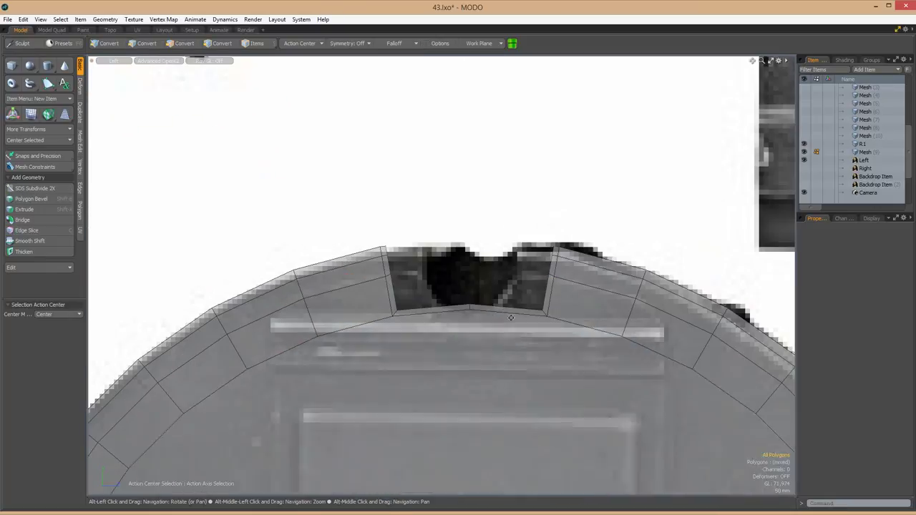
Rotate the vertices along the notch's right side and slice the drum's face down its vertical centre line.
key(e)
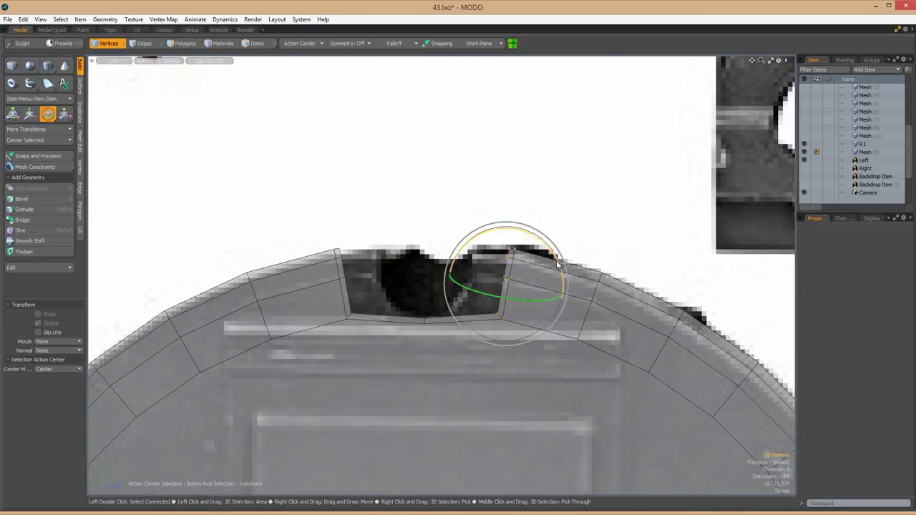
key(space)
scroll(610, 213, down, 5)
scroll(513, 289, down, 4)
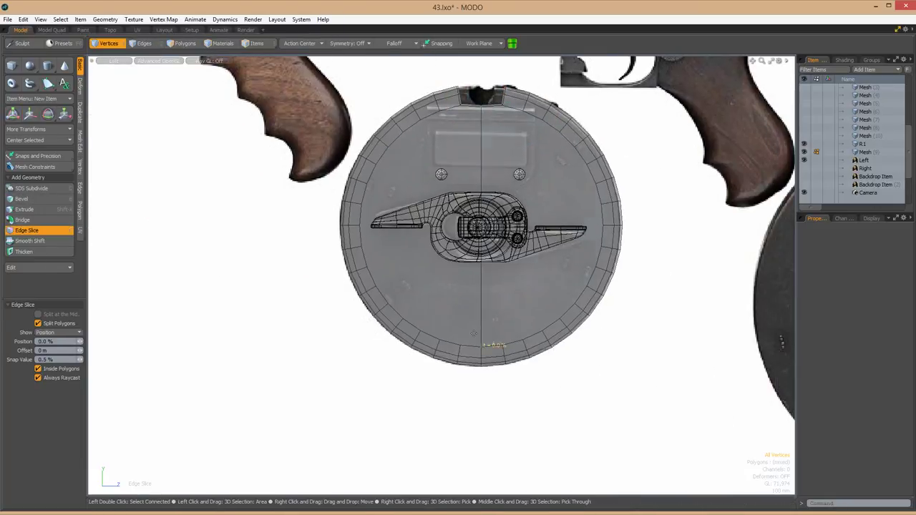
Delete the drum's left half and move the notch-side vertices to follow the reference cutout, bringing back the hidden label panel.
scroll(505, 243, up, 6)
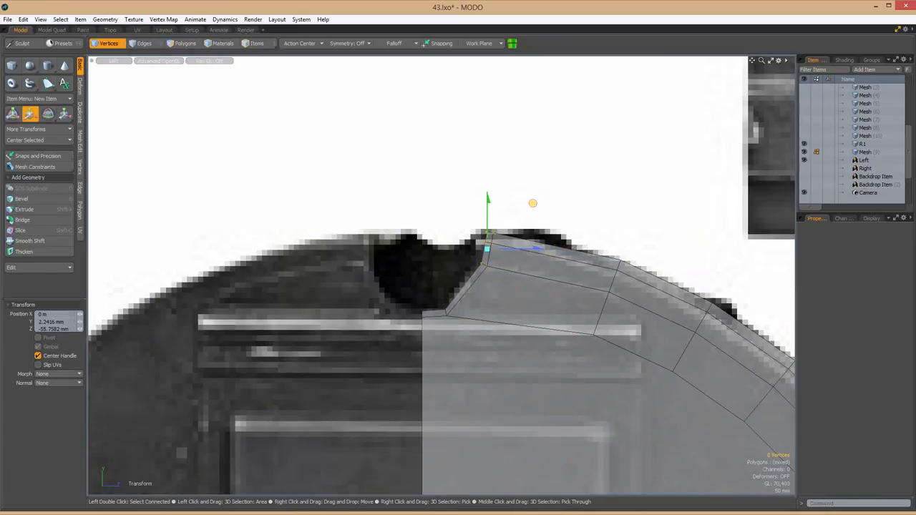
scroll(606, 228, down, 2)
key(u)
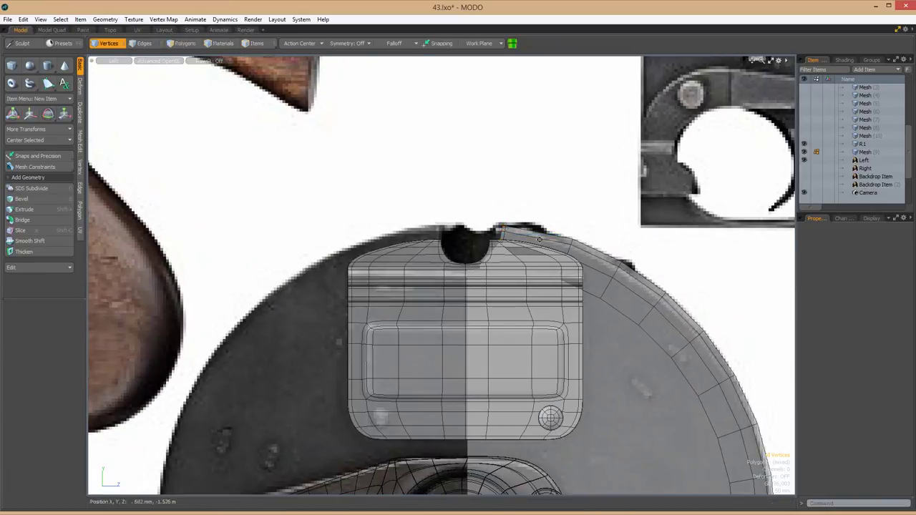
scroll(538, 239, up, 2)
scroll(594, 265, down, 4)
key(3)
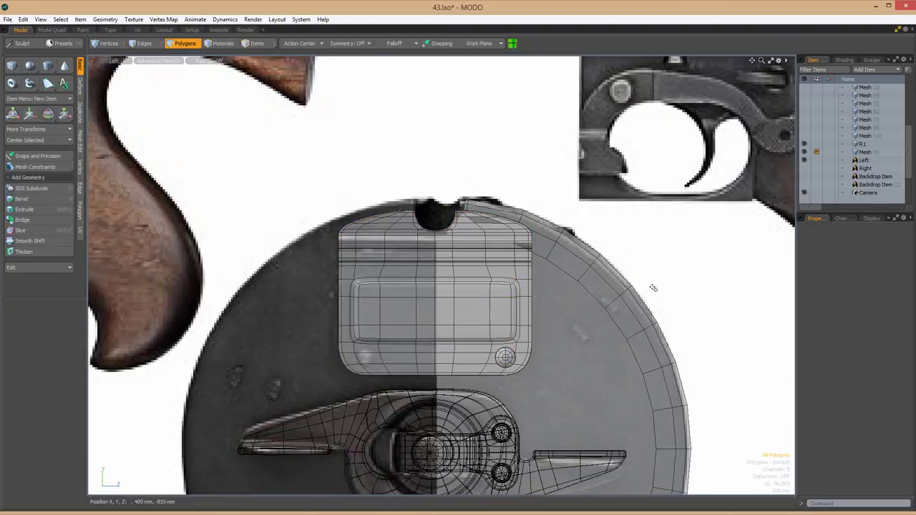
Delete the left half of the cover plate and its rivet, keeping only the right half.
double_click(504, 364)
scroll(515, 343, up, 1)
scroll(461, 287, down, 5)
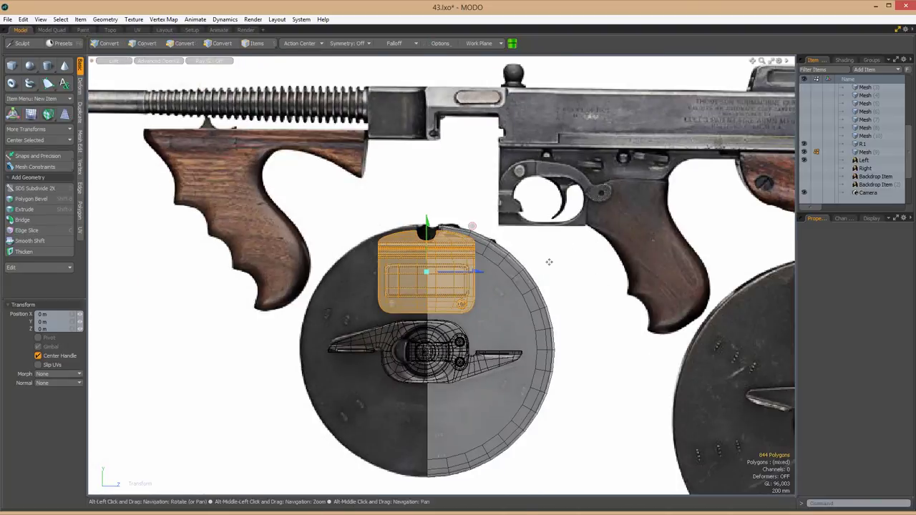
scroll(461, 287, up, 5)
scroll(461, 287, down, 1)
key(space)
drag(648, 434, 548, 368)
scroll(424, 124, down, 3)
click(462, 386)
scroll(472, 344, up, 3)
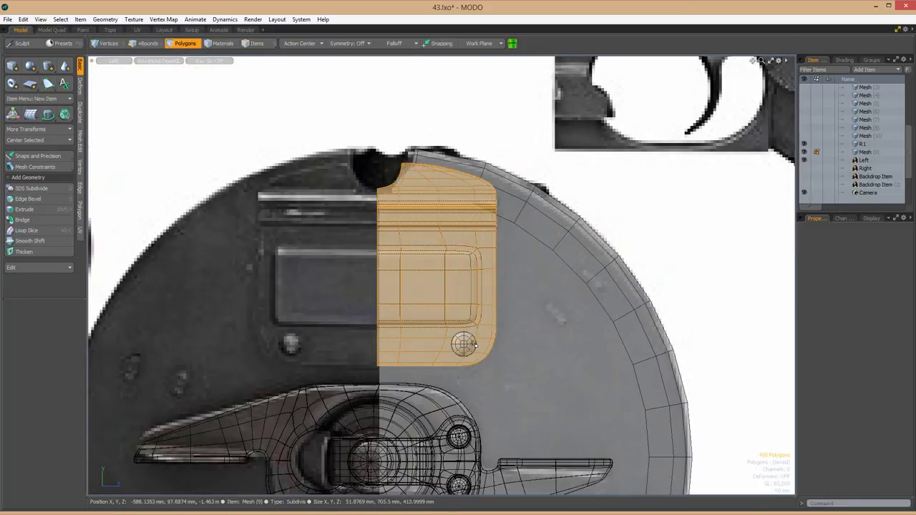
Move the two drum vertices at the side of the top notch 10 mm along Z.
key(w)
scroll(583, 350, down, 3)
scroll(485, 243, up, 8)
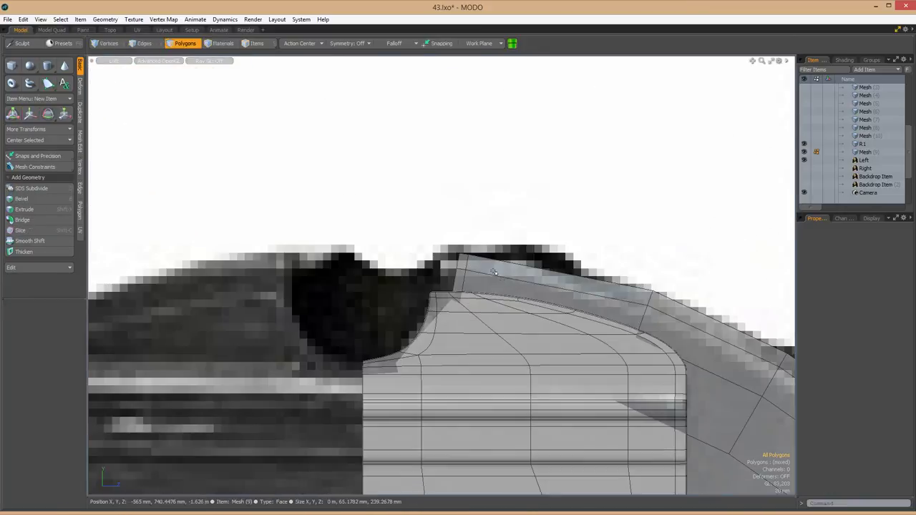
key(space)
key(1)
scroll(500, 265, down, 3)
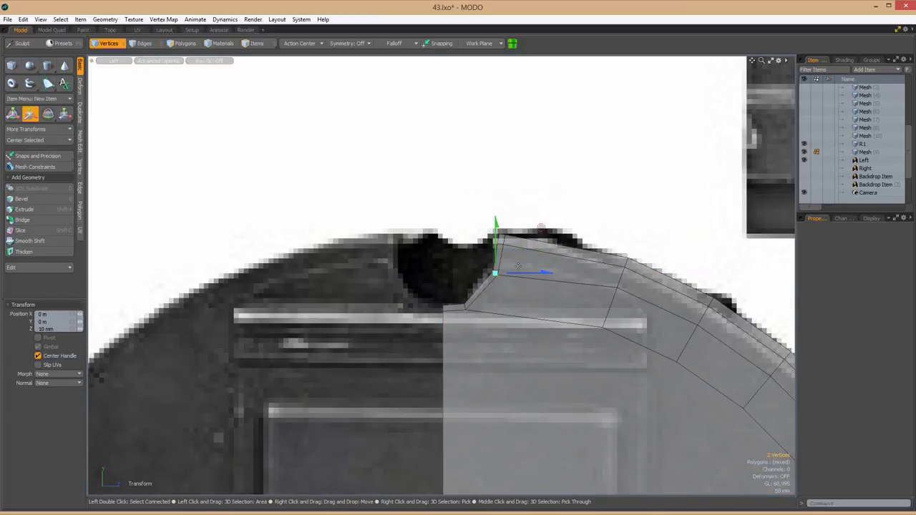
scroll(515, 267, down, 3)
scroll(514, 267, up, 3)
Compare the cover plate with the drum in perspective and isolate the plate by hiding the drum body.
key(3)
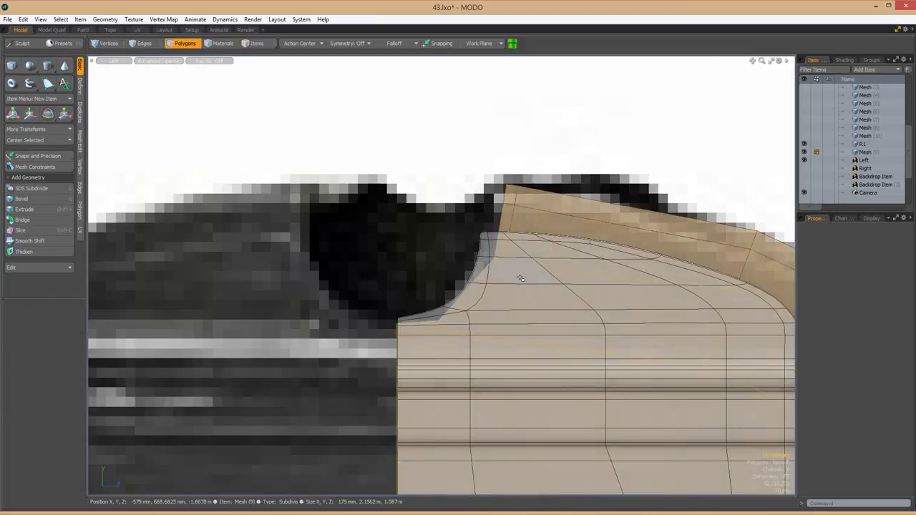
key(ctrl+space)
click(548, 257)
alt+drag(548, 257, 607, 310)
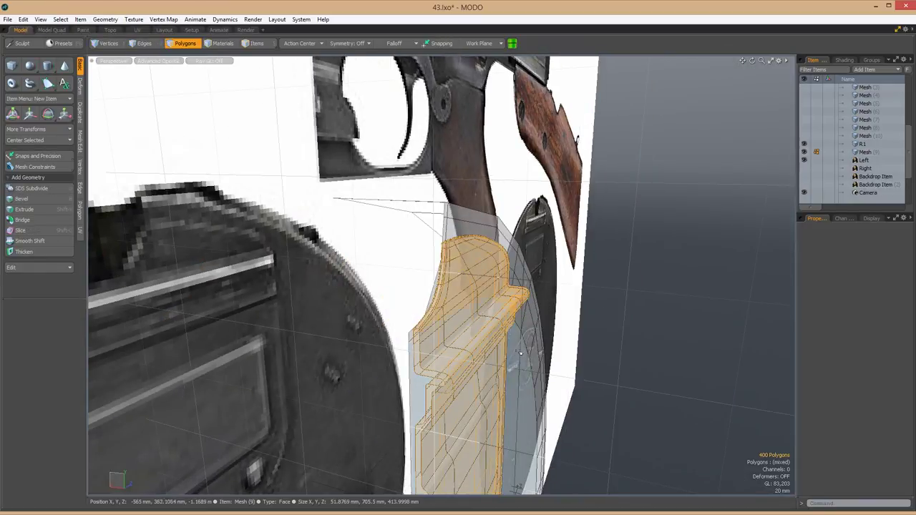
key(1)
scroll(513, 352, down, 3)
scroll(493, 300, up, 5)
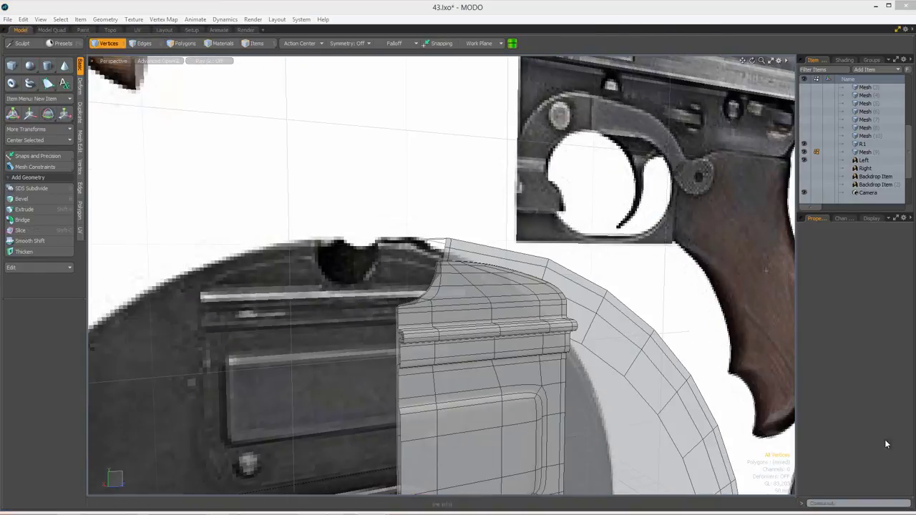
key(3)
scroll(493, 300, down, 5)
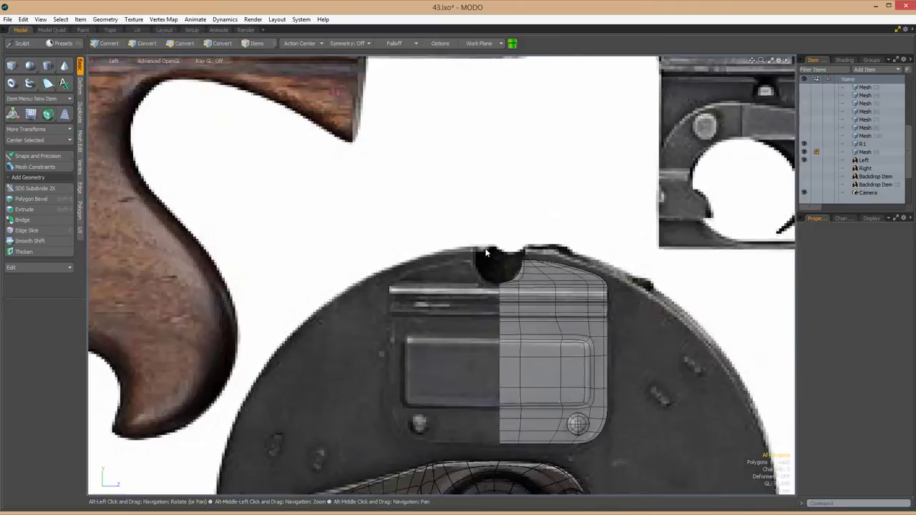
Reposition the plate's vertices along the bottom of the notch to follow the reference image.
scroll(485, 266, up, 5)
key(1)
scroll(473, 279, down, 1)
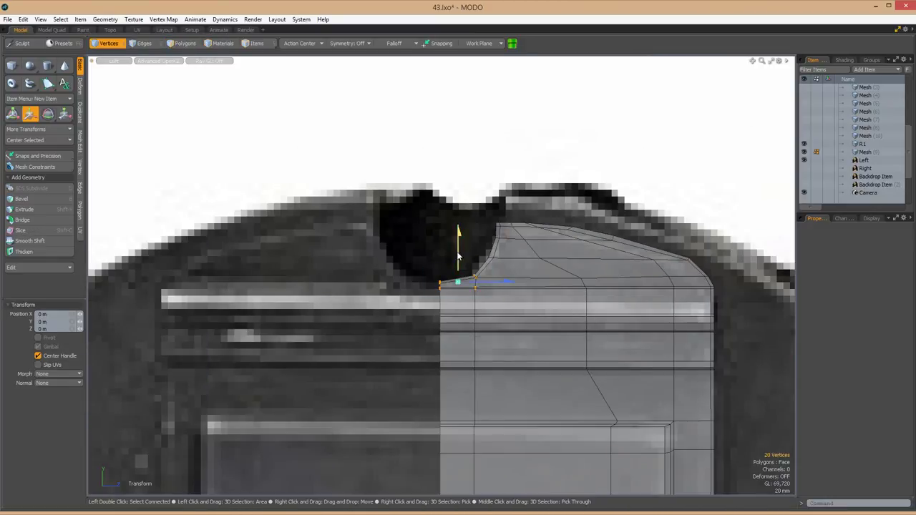
scroll(501, 250, down, 5)
scroll(467, 264, up, 5)
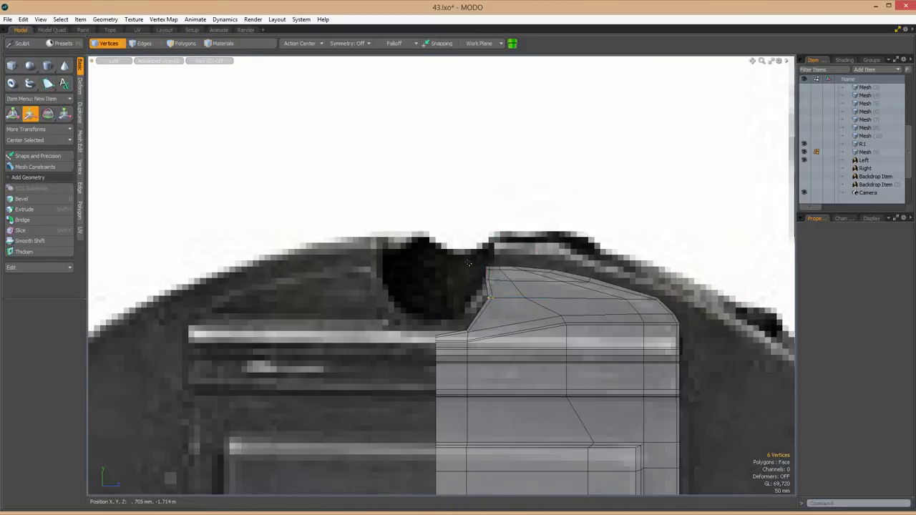
Move the plate's six vertices at the centre of the notch 6 mm up along Y.
key(w)
scroll(522, 279, down, 5)
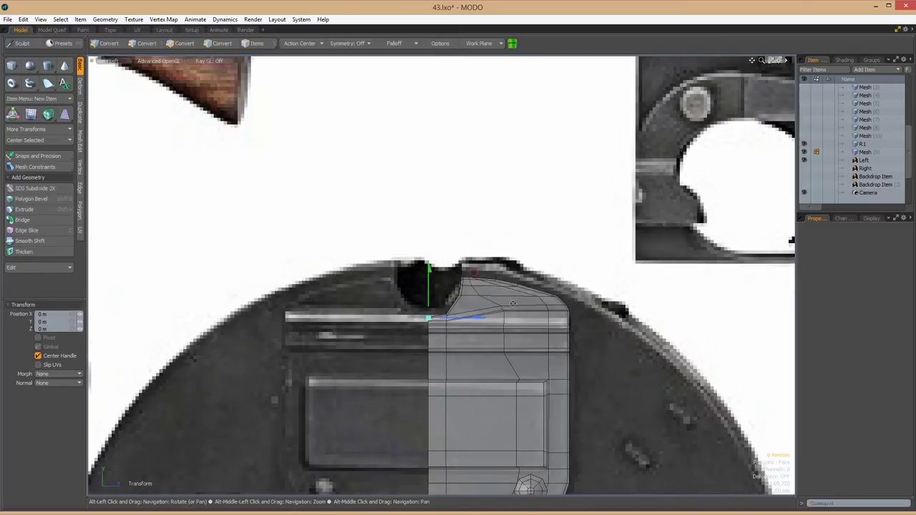
scroll(435, 285, up, 5)
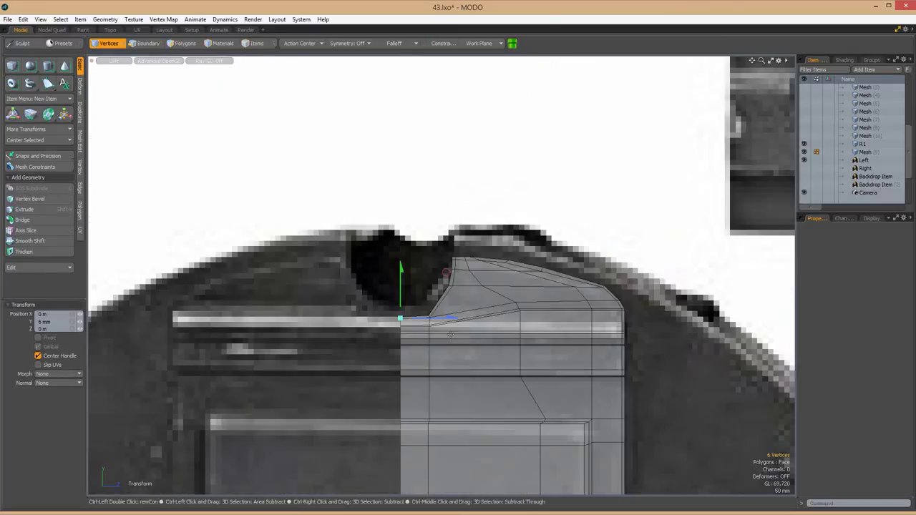
scroll(475, 325, down, 1)
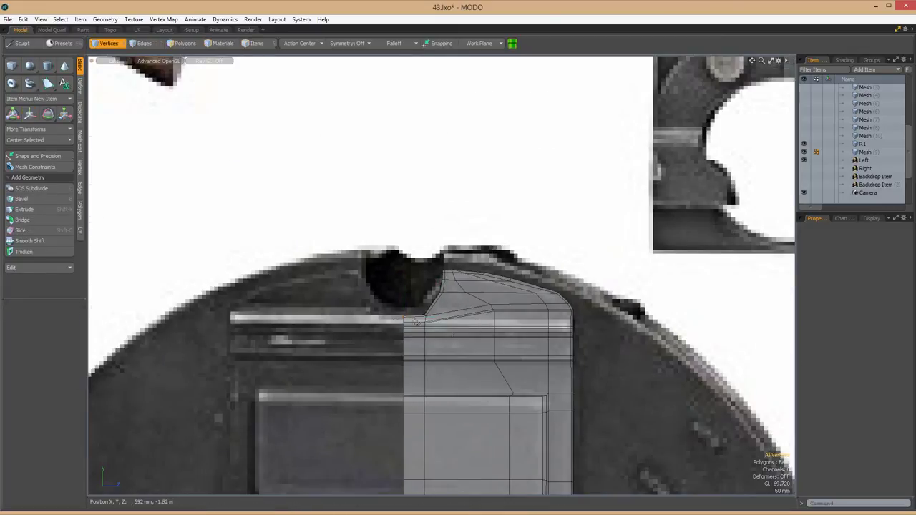
Move the vertices of the plate's protruding horizontal ridge 6 mm along Y.
alt+drag(574, 348, 537, 352)
key(w)
key(ctrl+space)
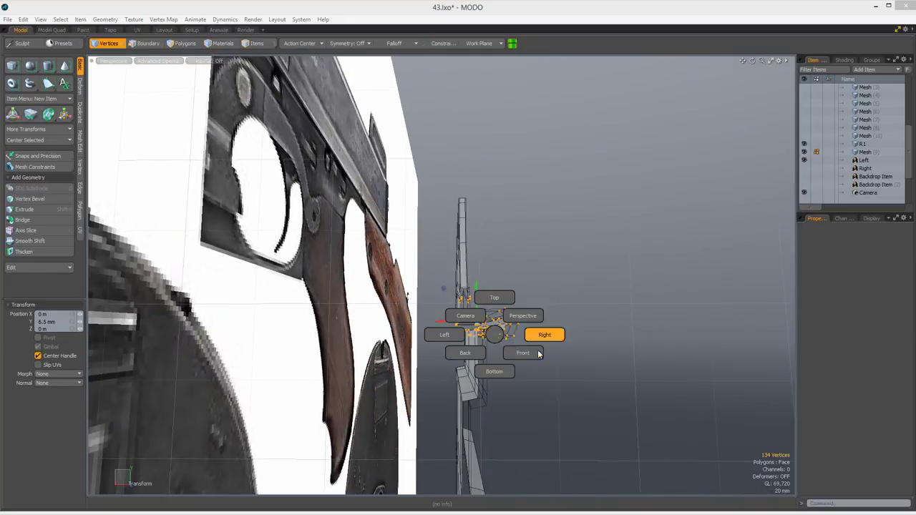
click(542, 333)
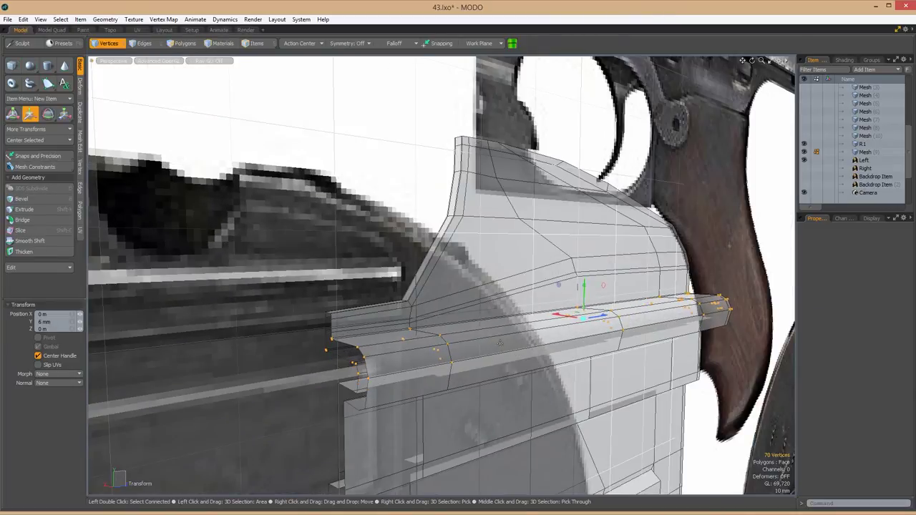
alt+drag(499, 343, 427, 344)
Adjust the edges along the plate's protruding ridge to refine its rounded profile in the front view.
key(2)
key(ctrl+space)
click(475, 337)
key(y)
key(ctrl+space)
click(521, 332)
scroll(428, 345, up, 3)
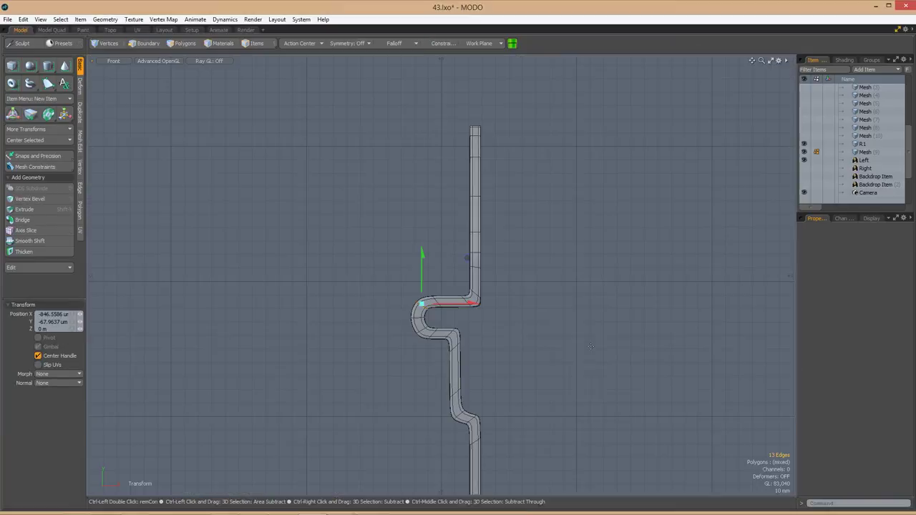
Select the polygons along the plate's top edge beside the notch and align them with the reference along Z.
key(ctrl+space)
click(528, 311)
scroll(495, 315, down, 2)
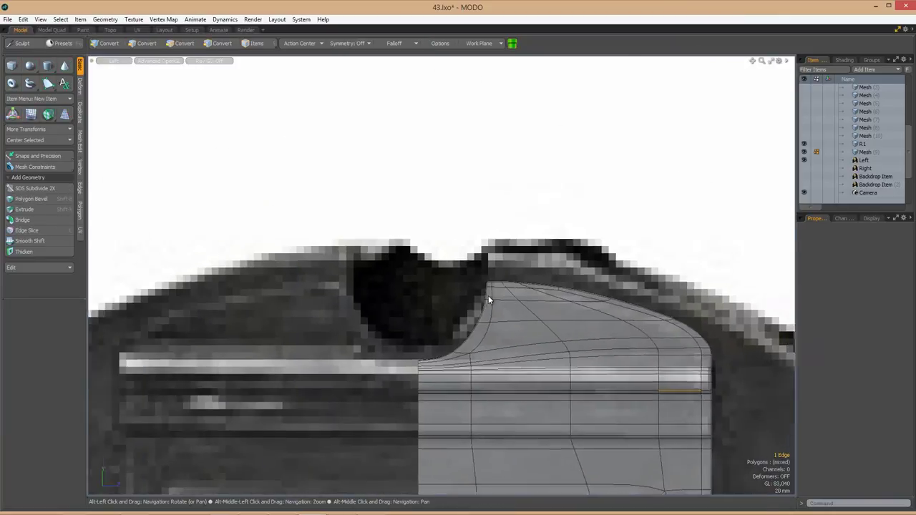
scroll(587, 289, up, 4)
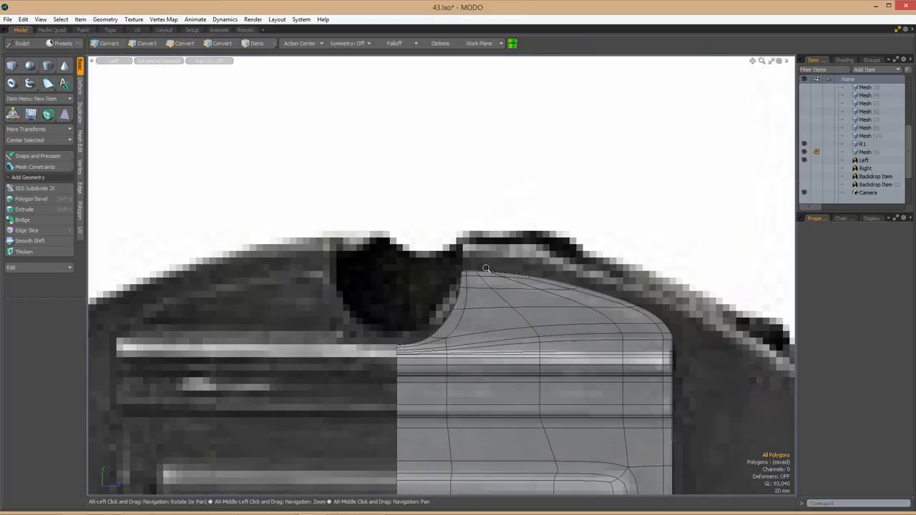
key(3)
click(586, 289)
key(w)
scroll(587, 288, down, 2)
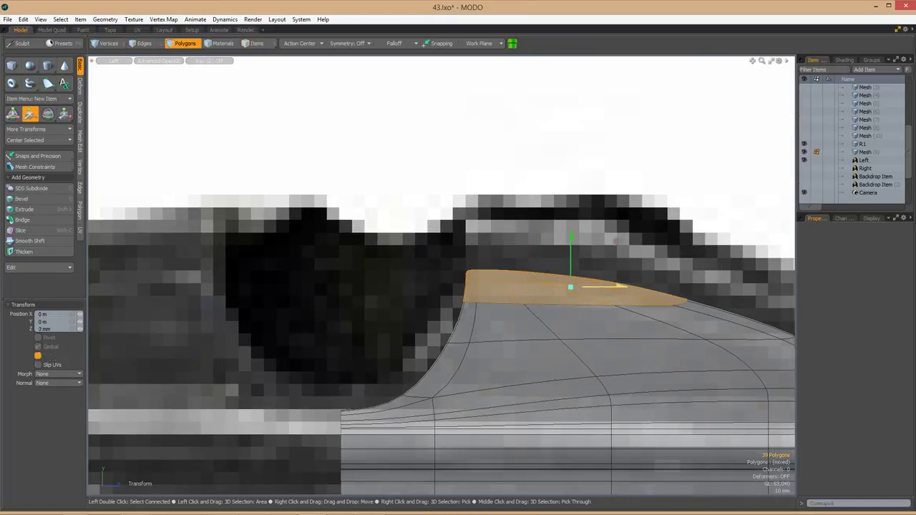
Move the drum polygon at the bottom of the notch -5 mm along Y.
scroll(493, 333, down, 1)
scroll(440, 341, down, 5)
scroll(440, 341, up, 6)
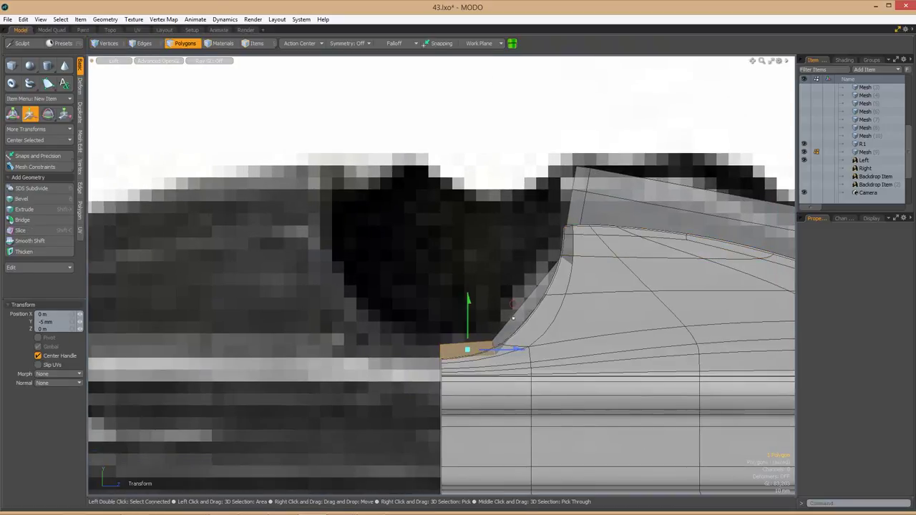
scroll(513, 317, down, 5)
Move the drum edge at the side of the notch 14 mm along Z.
key(2)
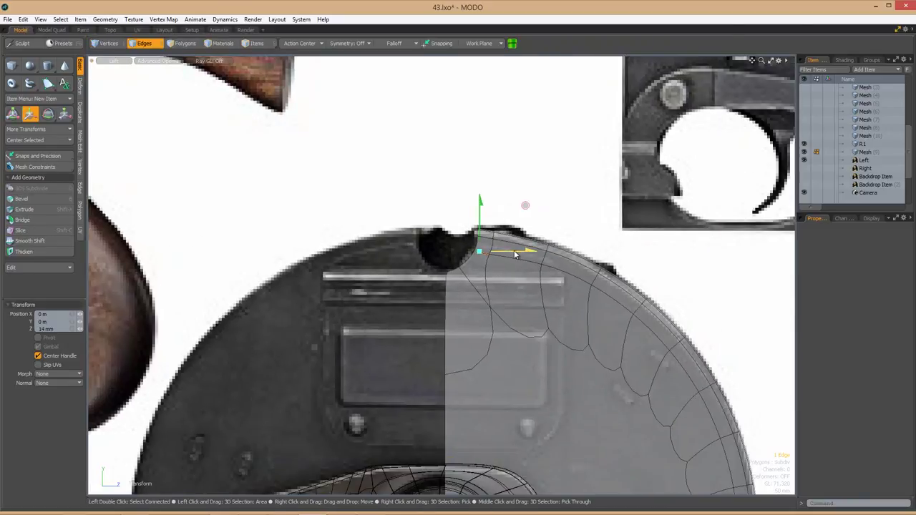
key(3)
scroll(550, 221, down, 3)
scroll(485, 206, up, 1)
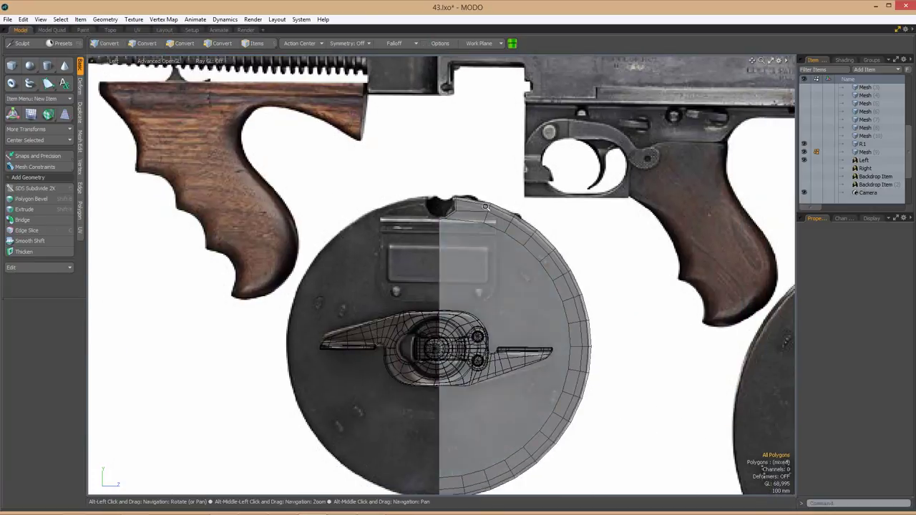
Try a loop slice around the drum's rim band.
scroll(485, 207, up, 4)
key(1)
scroll(582, 255, down, 2)
scroll(600, 258, down, 1)
key(2)
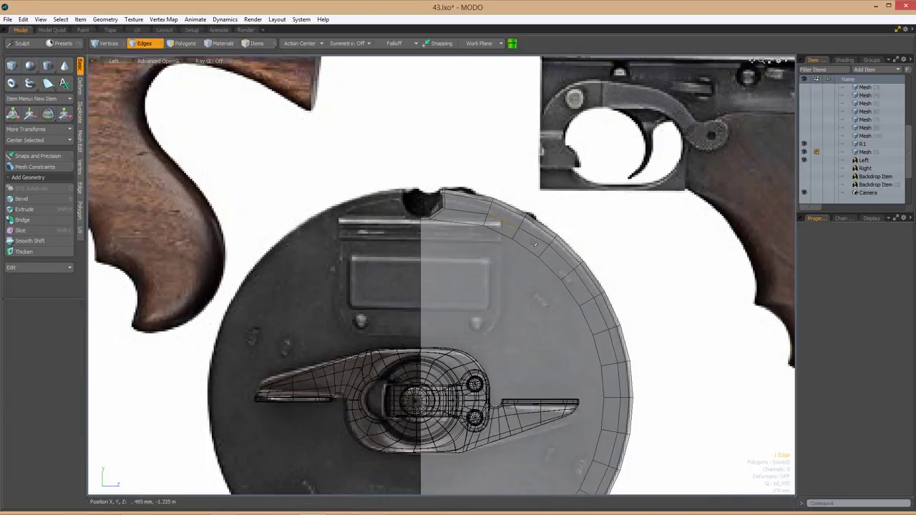
scroll(495, 218, down, 2)
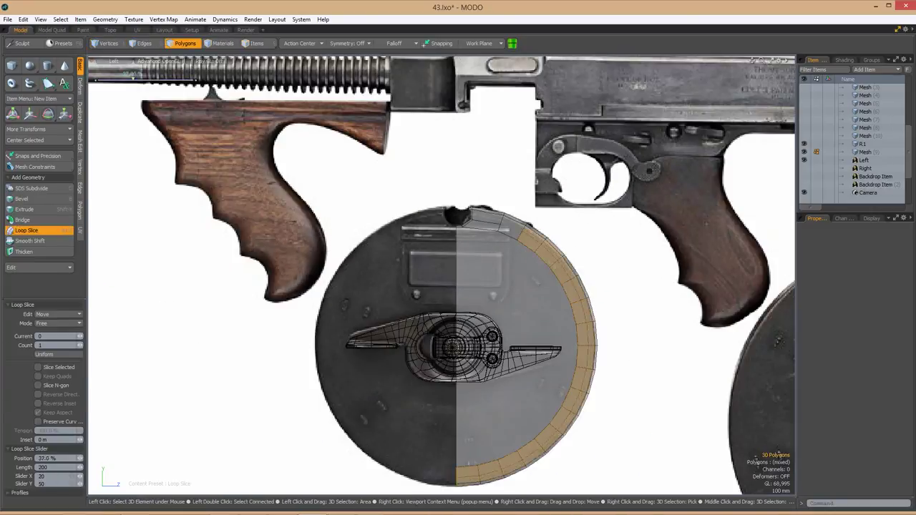
scroll(501, 228, up, 3)
scroll(494, 243, down, 5)
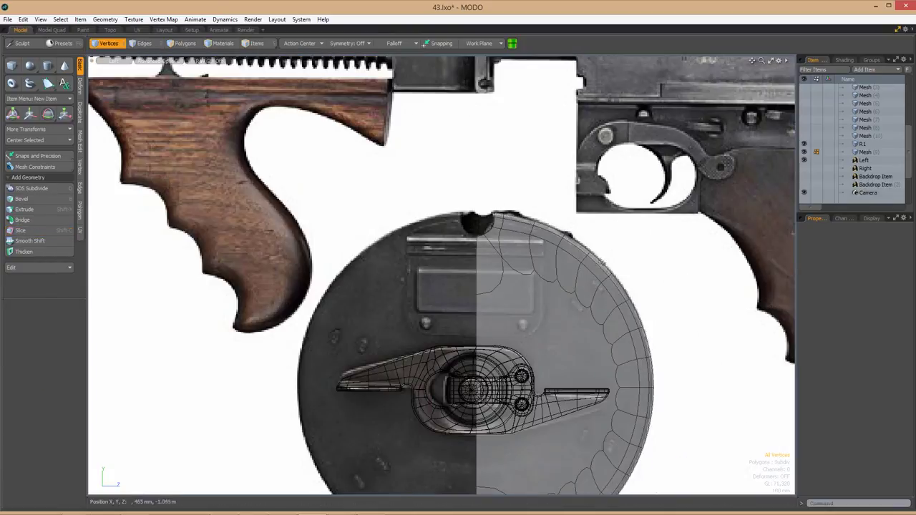
Mirror the drum half across the Z axis with inverted polygons and merged vertices.
key(3)
scroll(491, 272, up, 2)
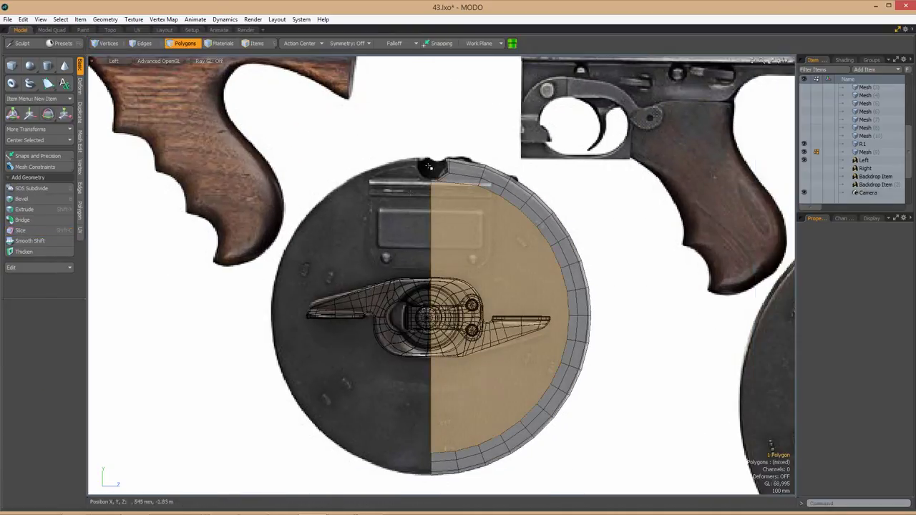
key(shift+v)
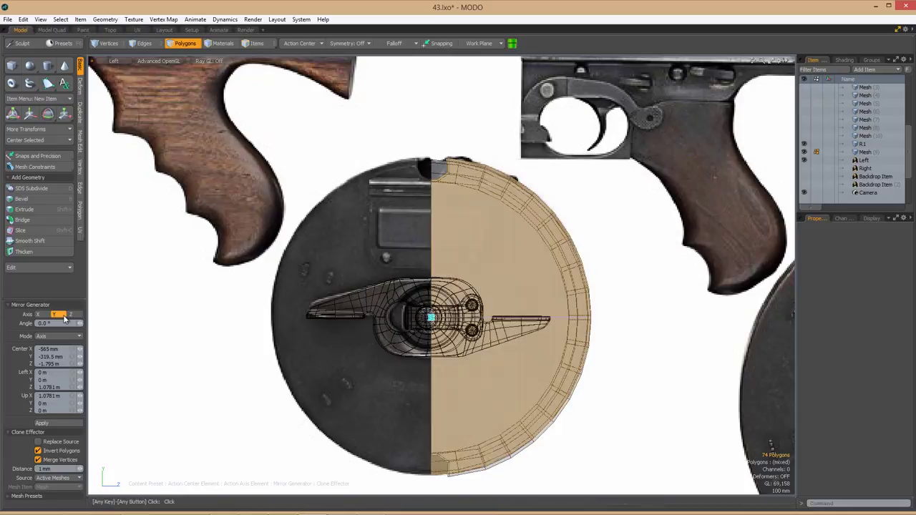
key(space)
Merge the drum face's two halves into one polygon and divide it into spokes meeting at the centre.
key(1)
key(c)
key(space)
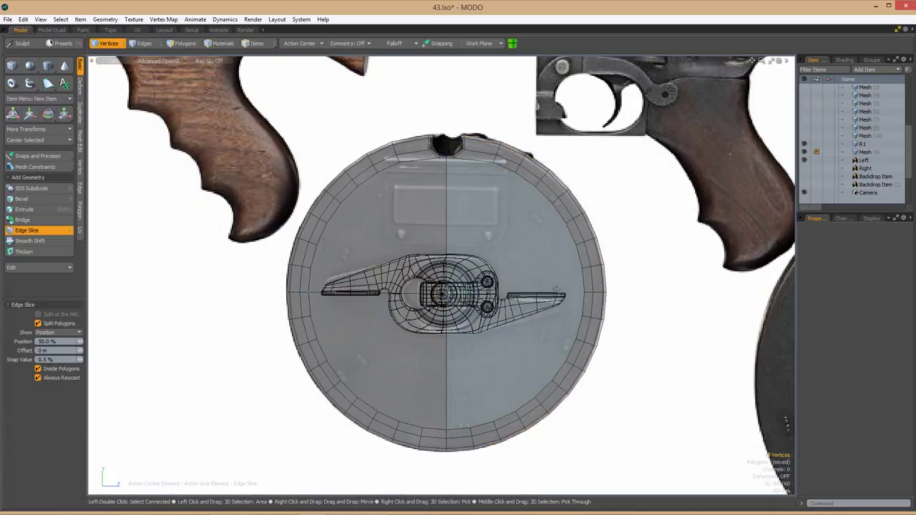
key(3)
key(3)
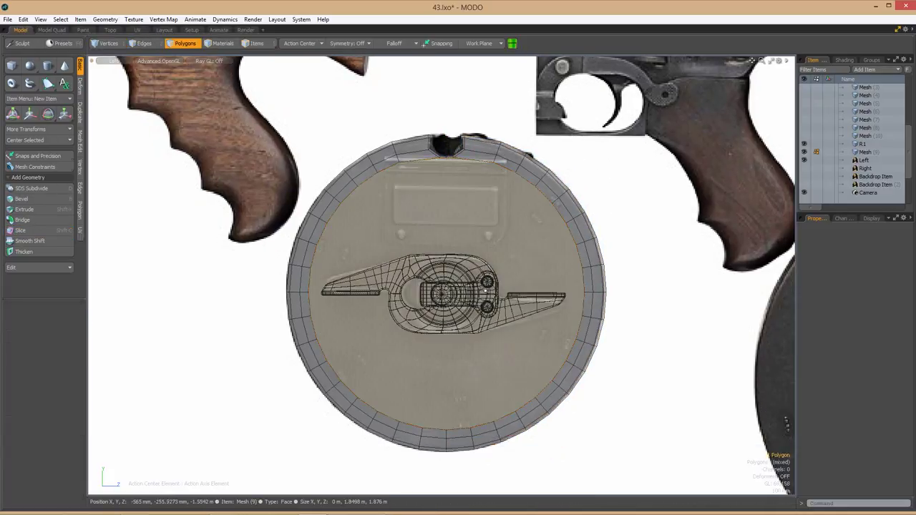
key(space)
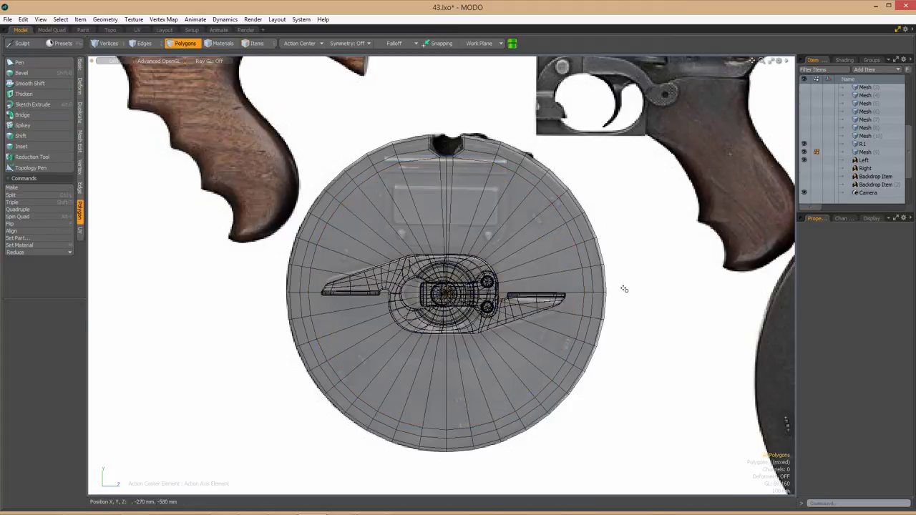
Unhide the cover plate half and mirror it with its rivet across the Z axis, merging vertices.
alt+drag(623, 286, 458, 258)
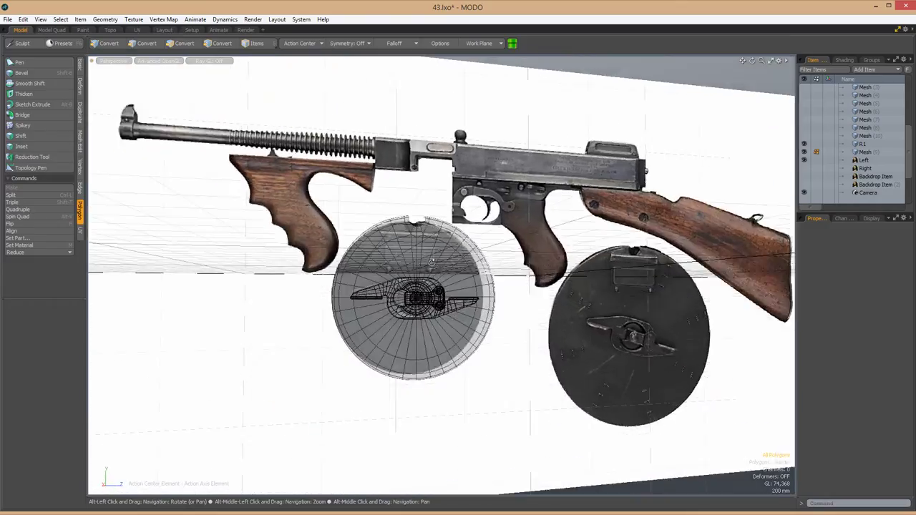
scroll(472, 257, up, 5)
key(ctrl+3)
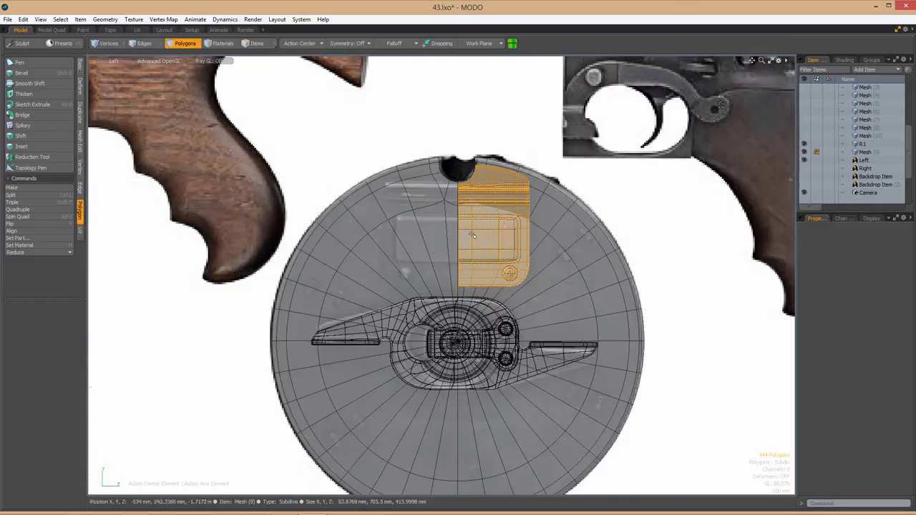
scroll(536, 260, up, 10)
key(shift+v)
scroll(555, 202, down, 8)
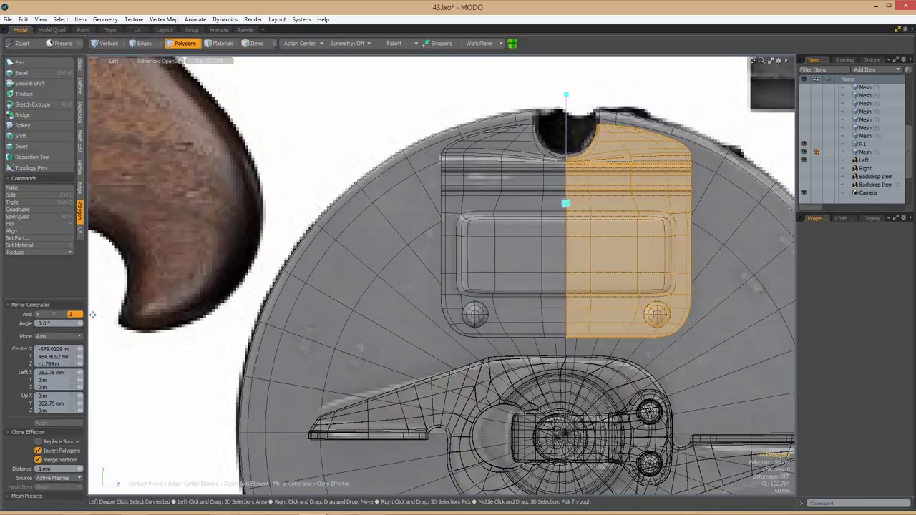
scroll(565, 205, up, 5)
scroll(556, 212, down, 3)
key(space)
key(space)
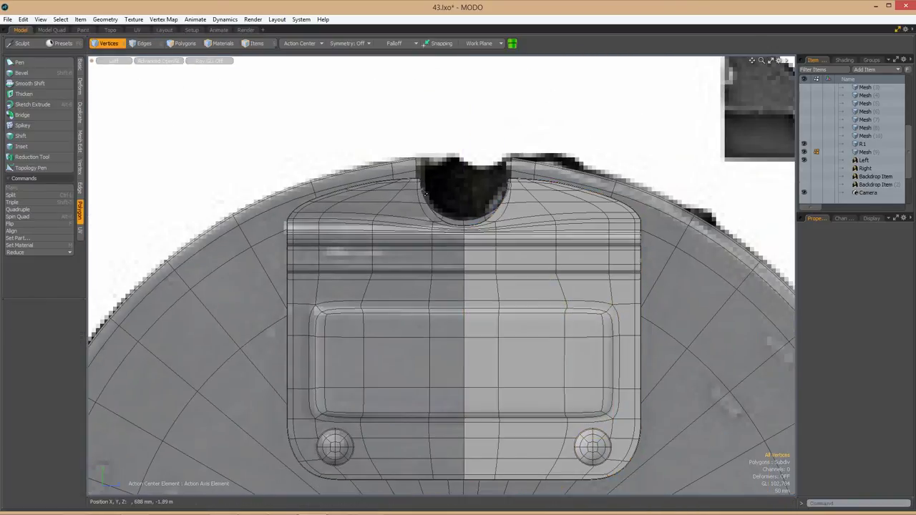
key(3)
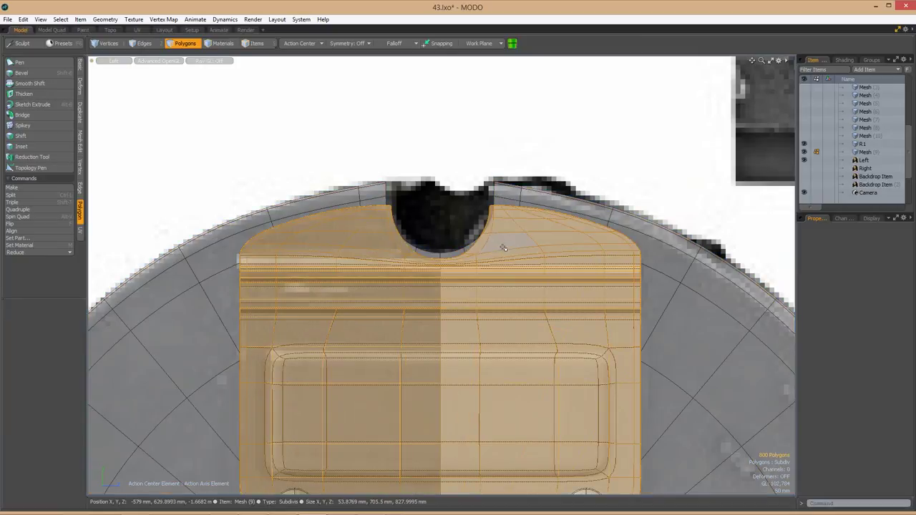
Adjust the drum's notch vertices along its lower curve to fit the round cutout in the reference.
scroll(544, 237, down, 3)
key(5)
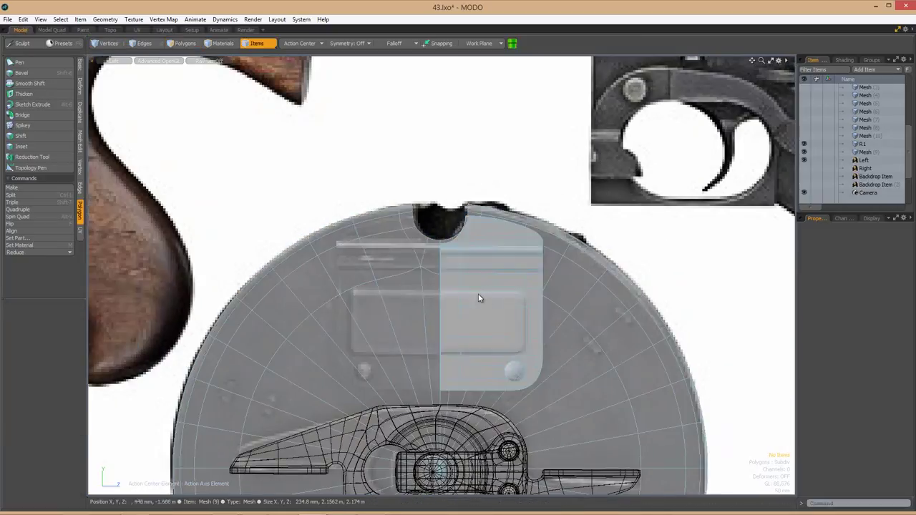
click(479, 299)
key(3)
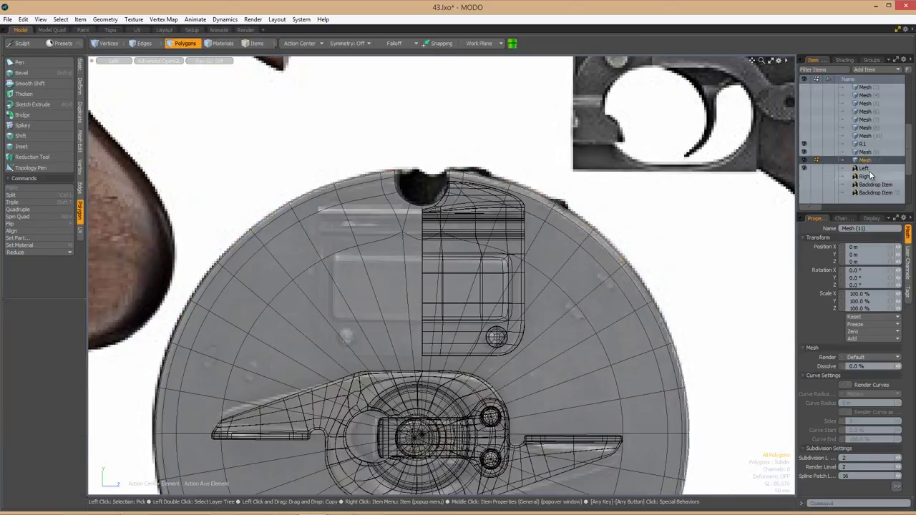
scroll(435, 277, up, 6)
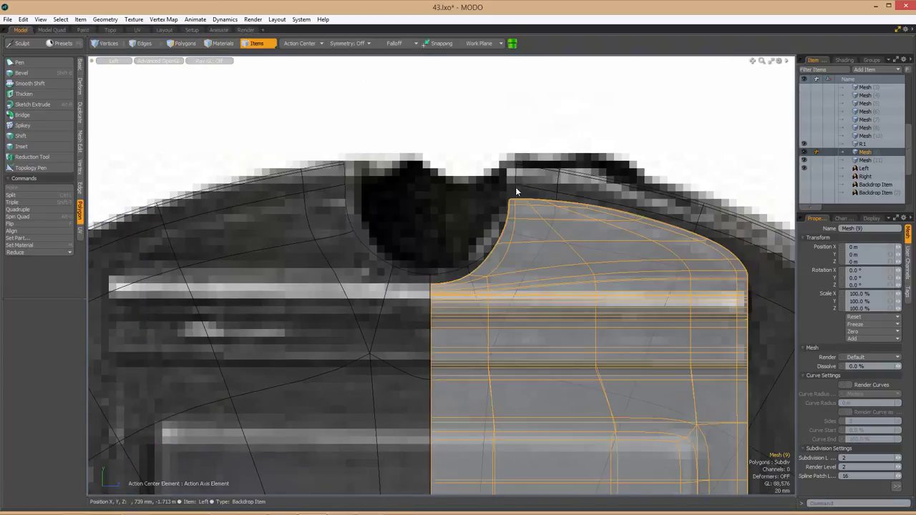
key(1)
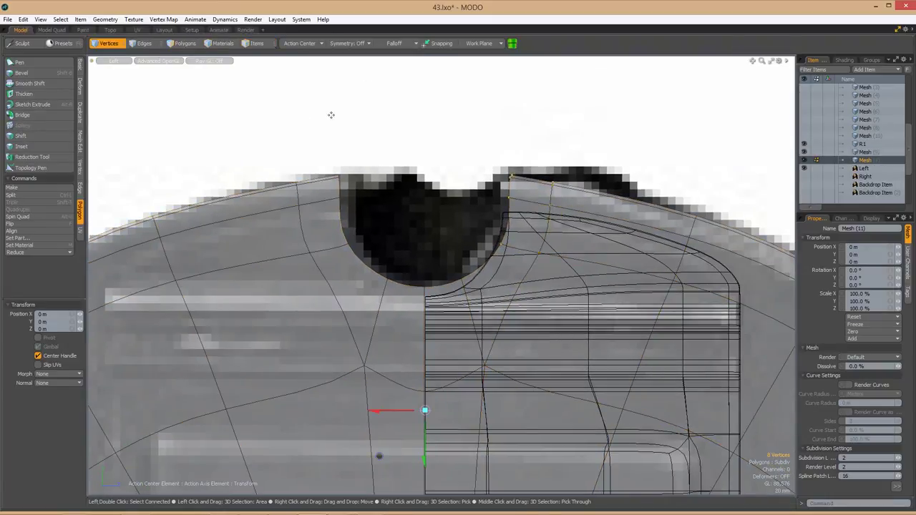
click(513, 214)
scroll(468, 274, up, 1)
click(468, 274)
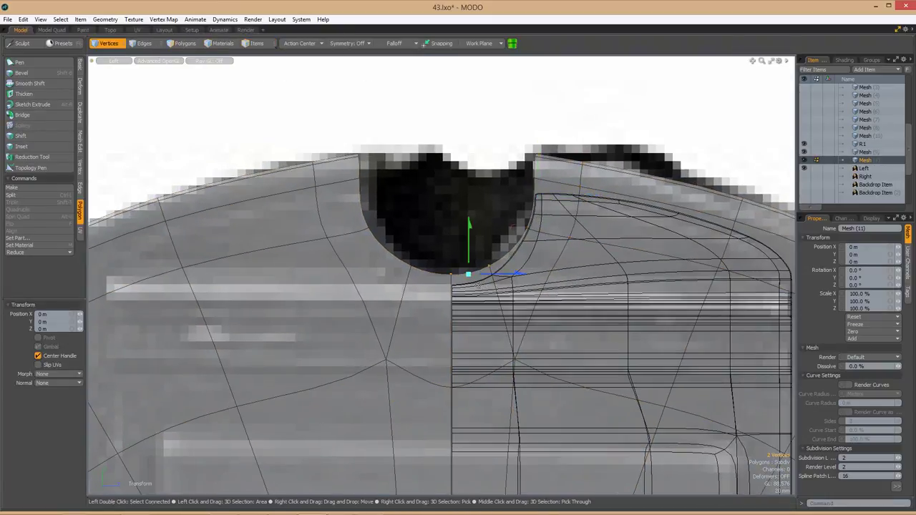
Replace the drum's left half by mirroring the right half across the Z axis with inverted polygons and merged vertices.
scroll(491, 280, down, 6)
key(3)
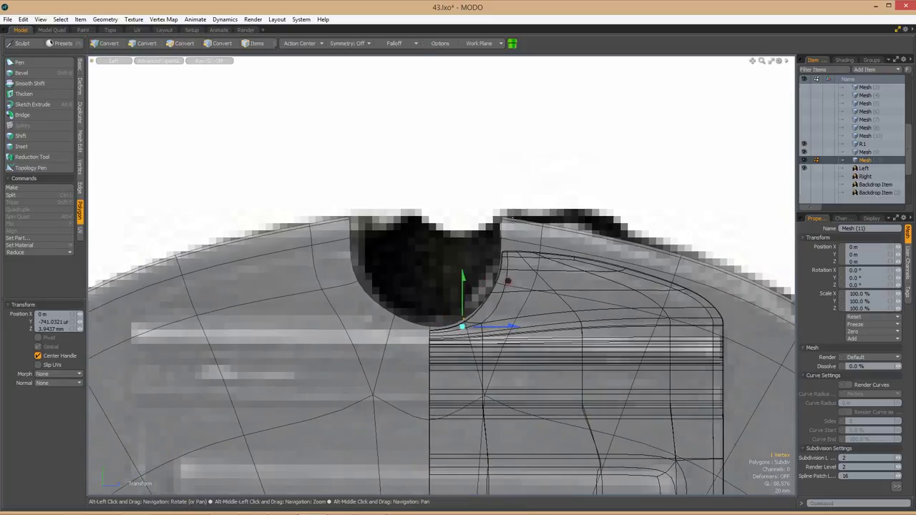
drag(323, 182, 466, 450)
scroll(544, 253, up, 4)
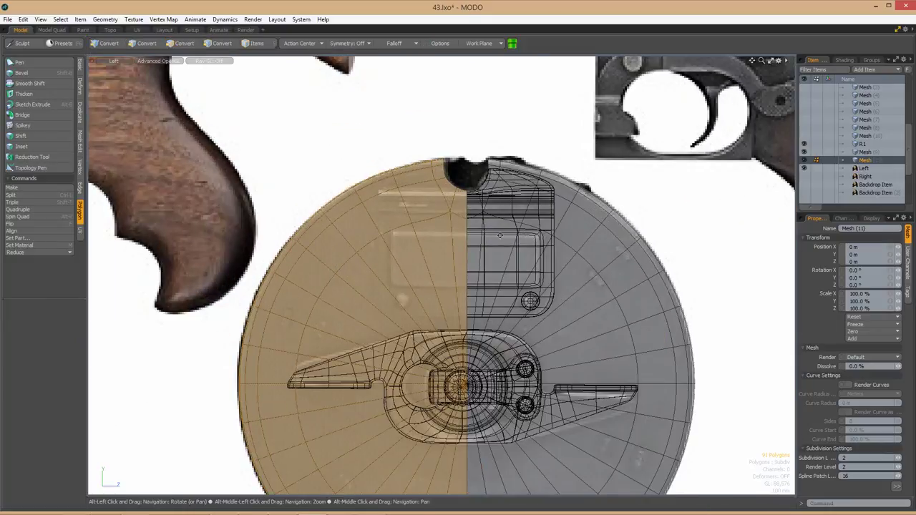
scroll(508, 281, down, 4)
key(shift+v)
click(486, 336)
scroll(509, 372, up, 5)
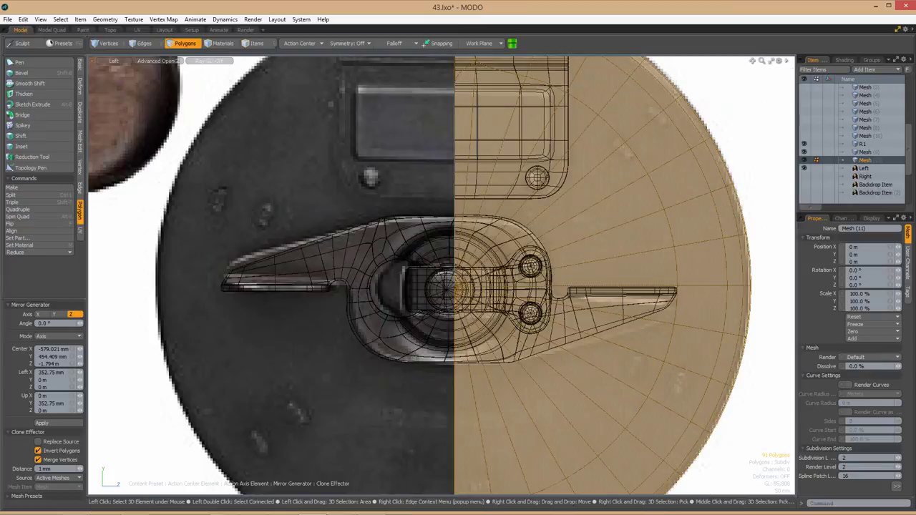
Try to mirror the cover plate half and its rivet across the Z axis with inverted polygons and merged vertices.
scroll(509, 372, down, 4)
scroll(510, 366, up, 5)
key(5)
click(510, 367)
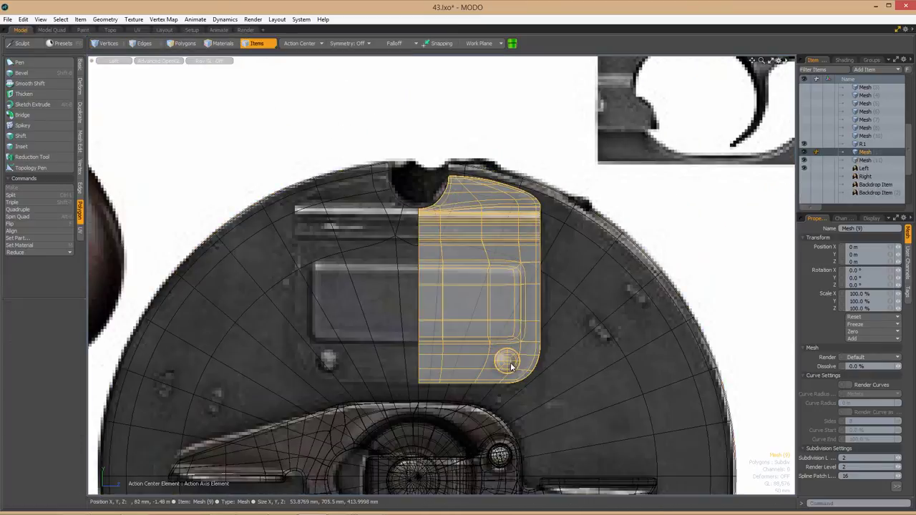
scroll(510, 367, down, 4)
key(3)
scroll(509, 366, up, 5)
scroll(658, 259, down, 2)
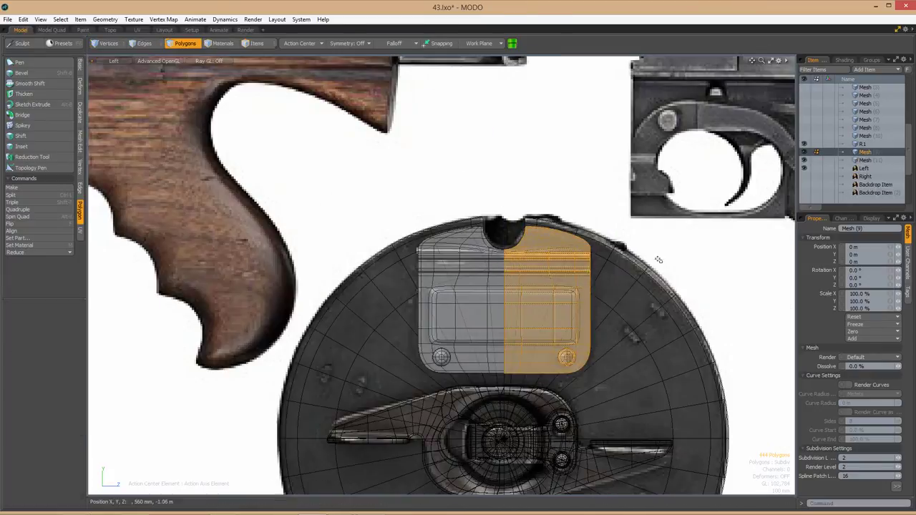
scroll(515, 257, up, 5)
scroll(477, 220, up, 2)
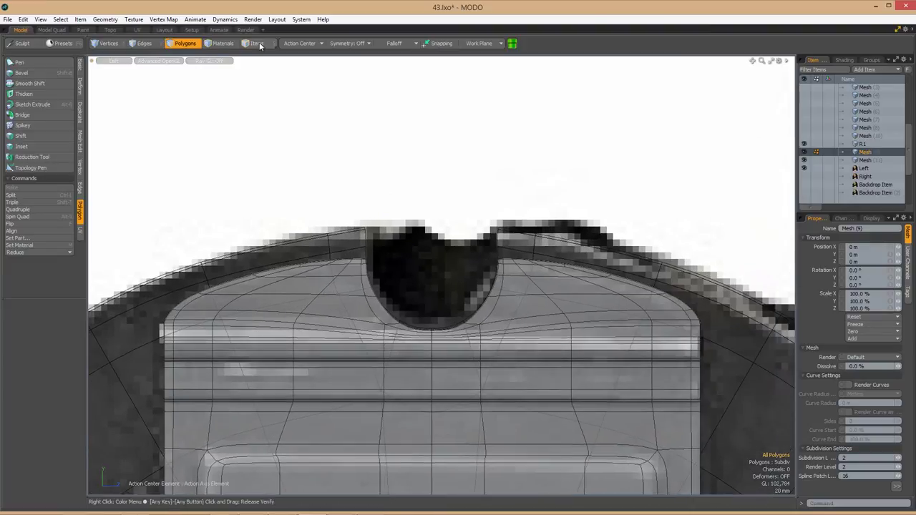
key(5)
key(3)
scroll(365, 263, down, 3)
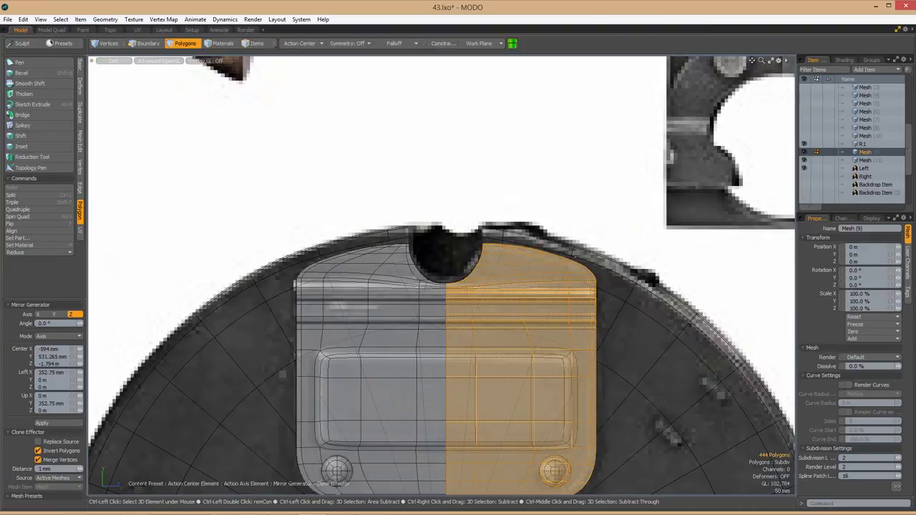
Move the cover plate's upper corner vertices beside the notch into line with the drum's notch edge.
scroll(458, 271, up, 3)
key(1)
drag(431, 237, 525, 276)
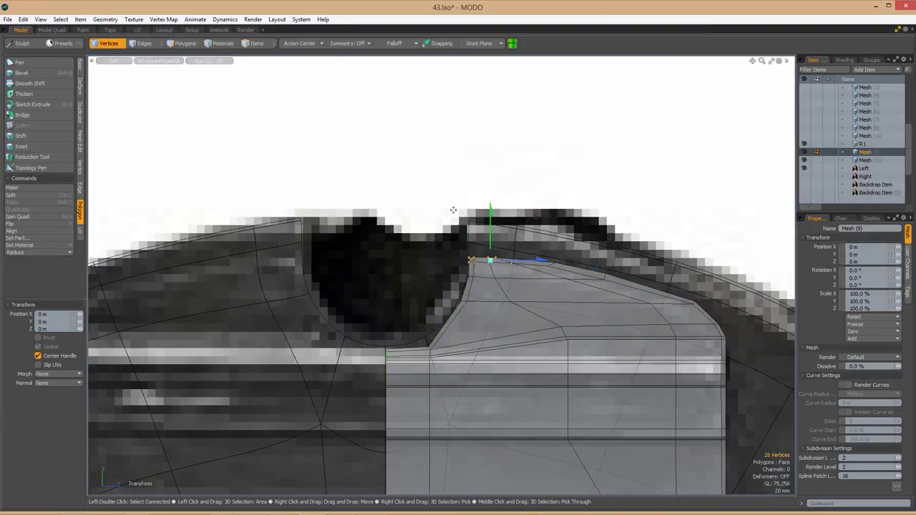
scroll(551, 245, up, 3)
drag(497, 218, 569, 252)
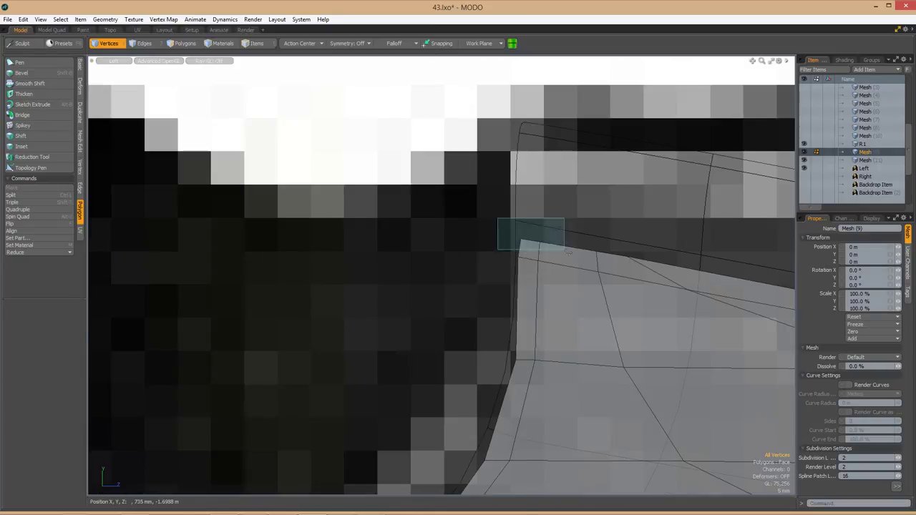
scroll(469, 212, down, 3)
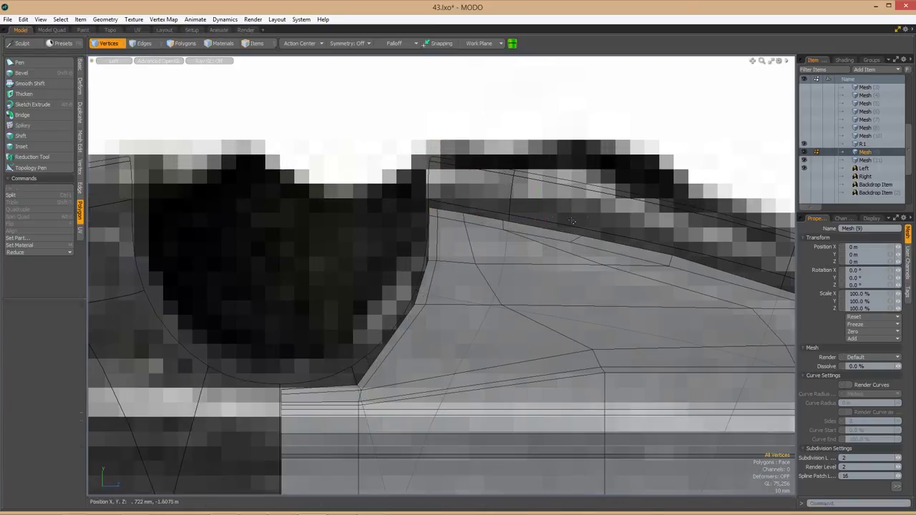
scroll(544, 236, down, 2)
Reposition the inner vertices beneath the cover plate's upper curve to even out the edge flow beside the notch.
key(2)
click(493, 247)
scroll(514, 286, up, 2)
alt+drag(491, 246, 345, 265)
ctrl+alt+drag(485, 263, 548, 268)
scroll(551, 286, up, 4)
key(1)
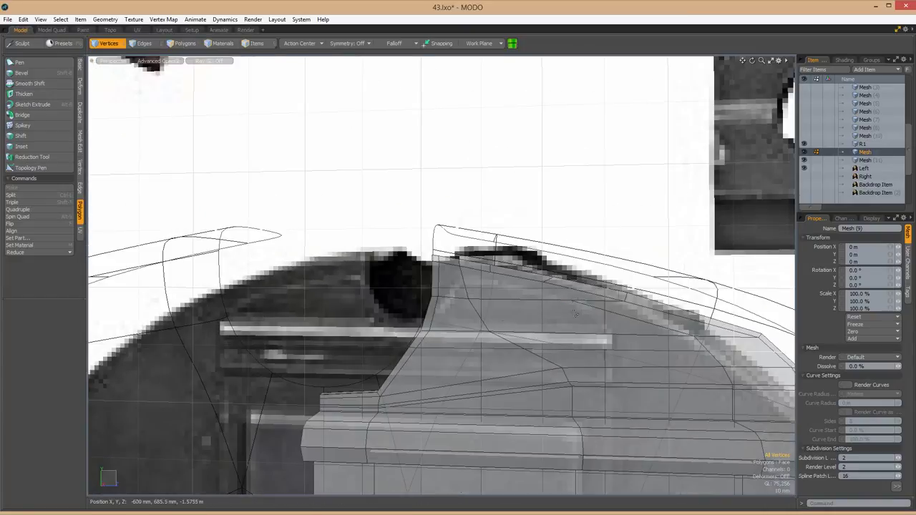
key(space)
scroll(572, 301, down, 2)
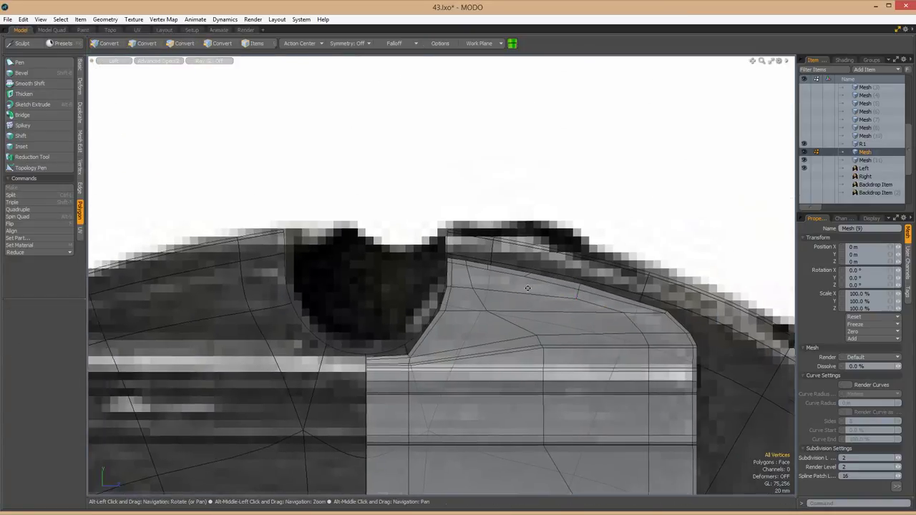
scroll(541, 275, up, 1)
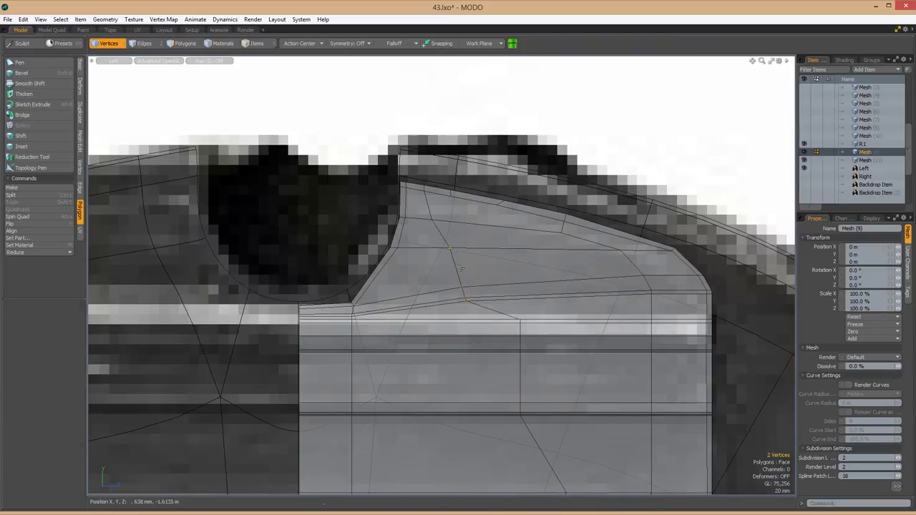
click(461, 268)
scroll(447, 258, up, 1)
key(space)
scroll(545, 266, down, 2)
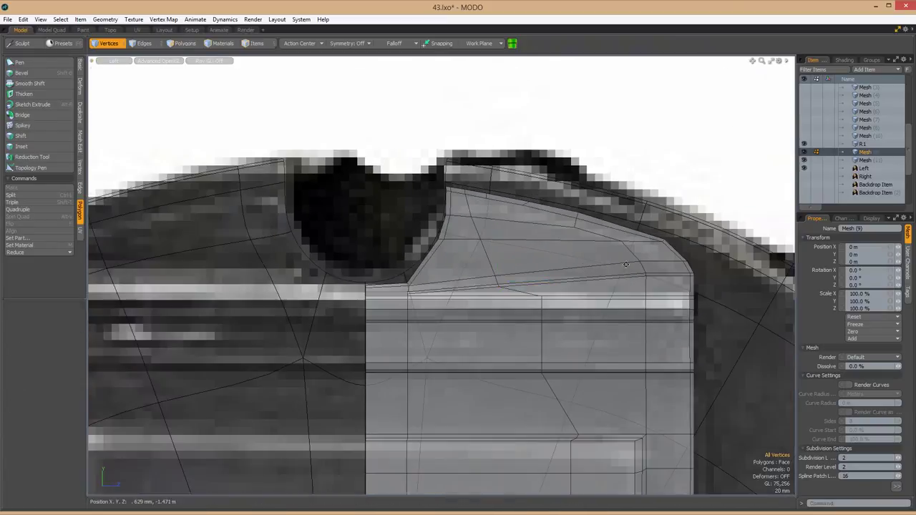
Remove the short surplus edge near the plate's notch corner and slide the neighbouring edge vertices by 23.5 %.
scroll(545, 267, up, 1)
key(2)
scroll(443, 271, up, 1)
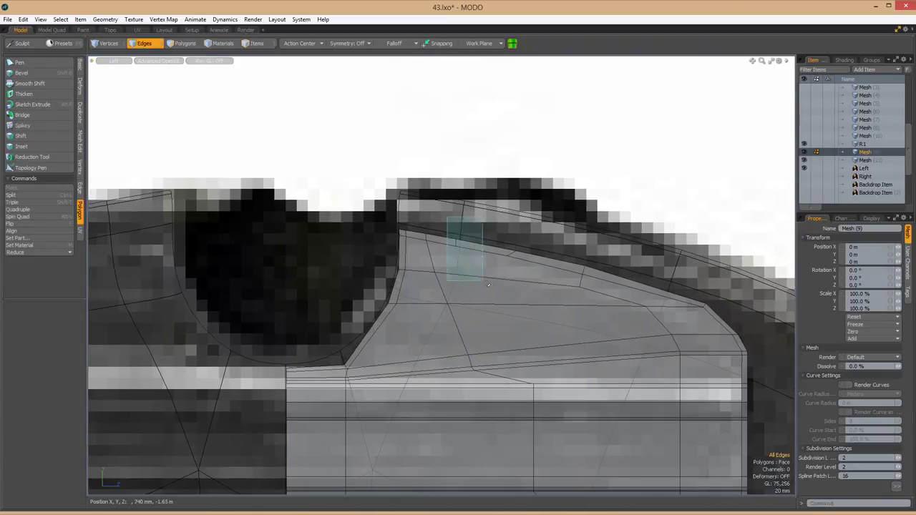
scroll(550, 265, down, 2)
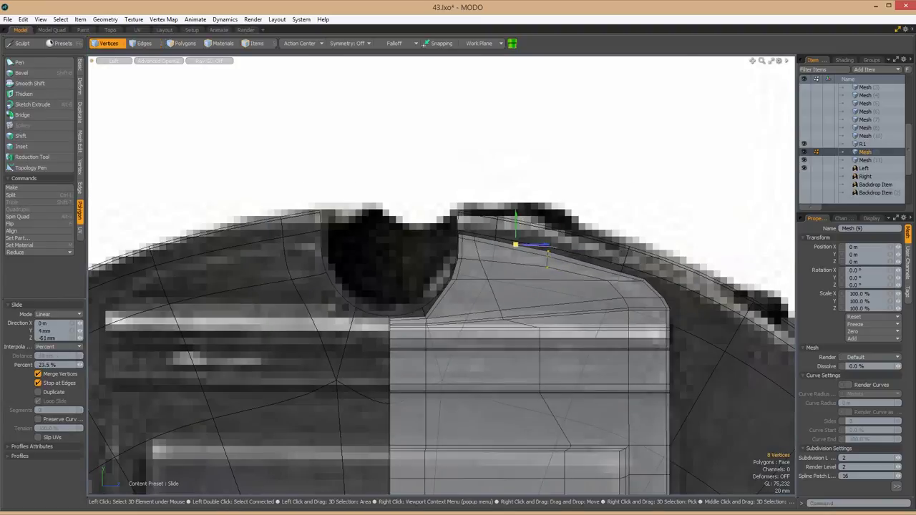
key(space)
alt+middle_drag(637, 267, 577, 237)
Mirror the reshaped cover plate half with its rivet across the Z axis, inverting polygons and merging vertices.
scroll(570, 294, down, 2)
key(3)
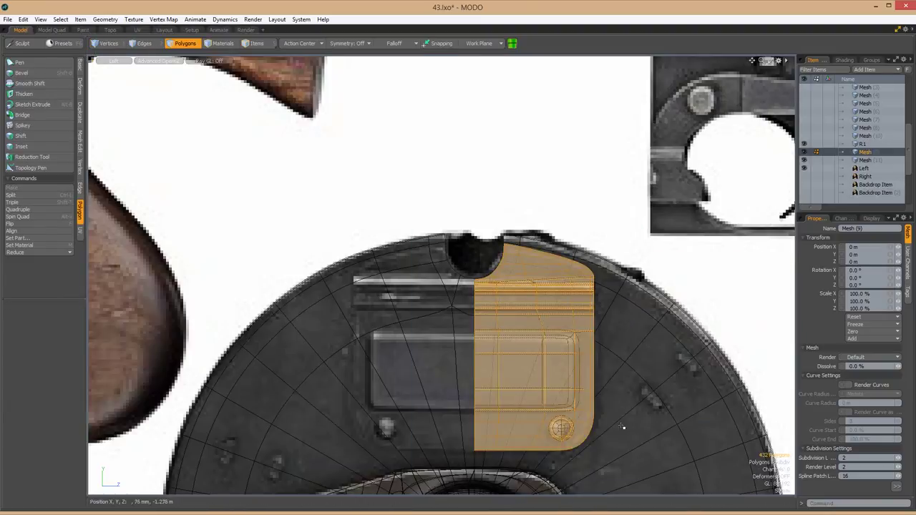
scroll(570, 293, up, 5)
key(shift+v)
click(388, 214)
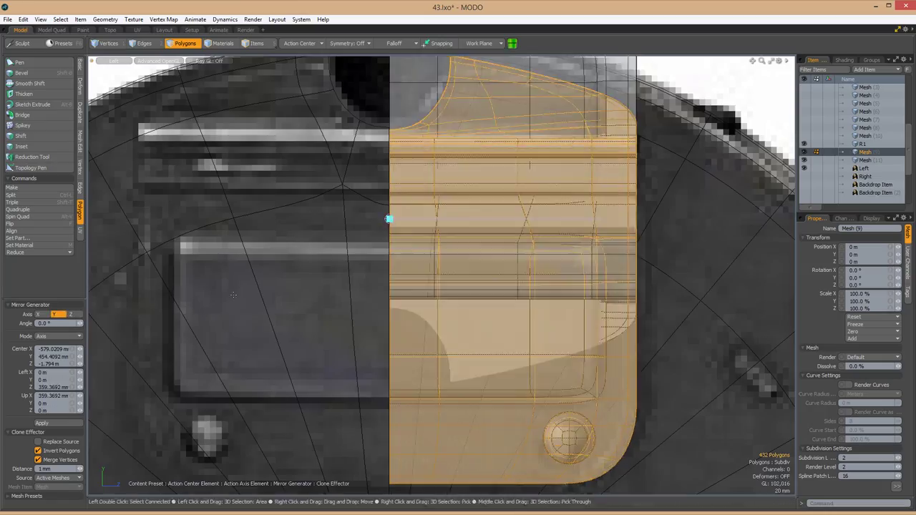
scroll(394, 245, down, 3)
scroll(533, 280, down, 2)
key(space)
Render a preview of the drum magazine and examine it from an angle.
alt+drag(533, 281, 826, 143)
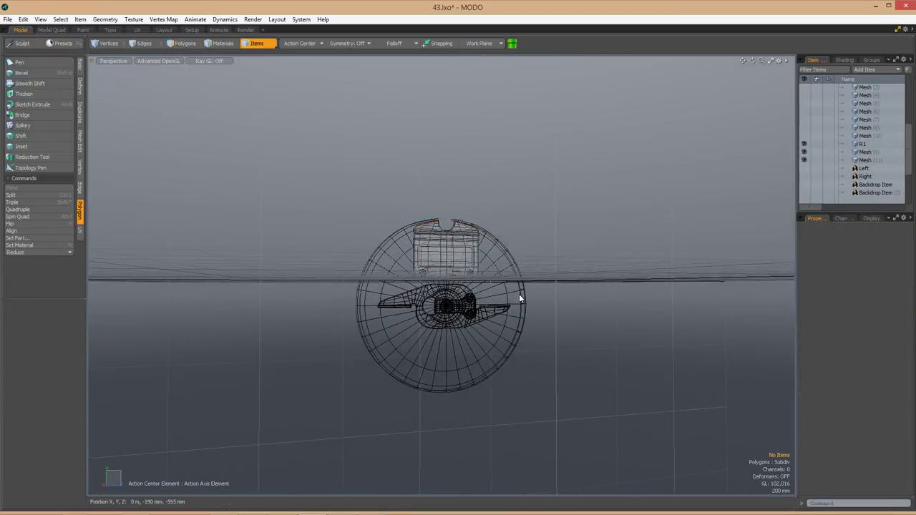
click(518, 294)
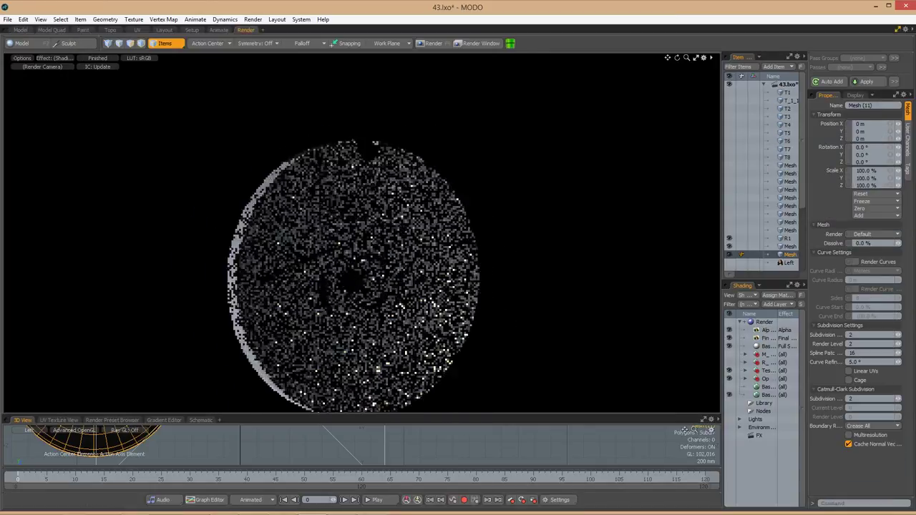
alt+shift+drag(544, 257, 425, 256)
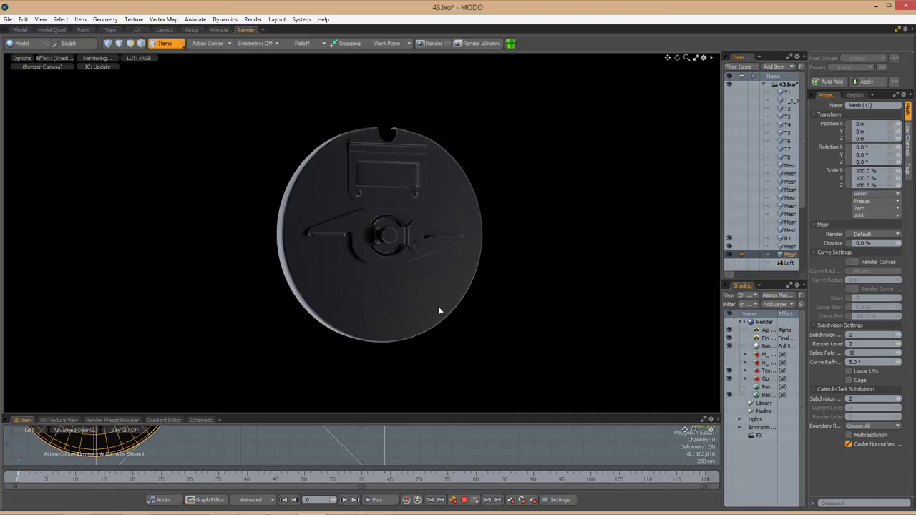
click(20, 29)
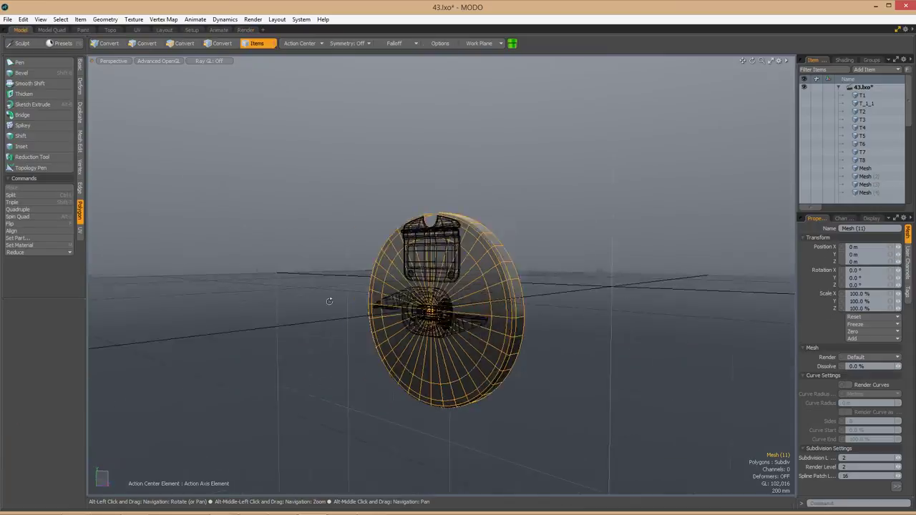
Duplicate the drum shell, rotate the copy by -180 degrees and move it along X behind the original.
key(3)
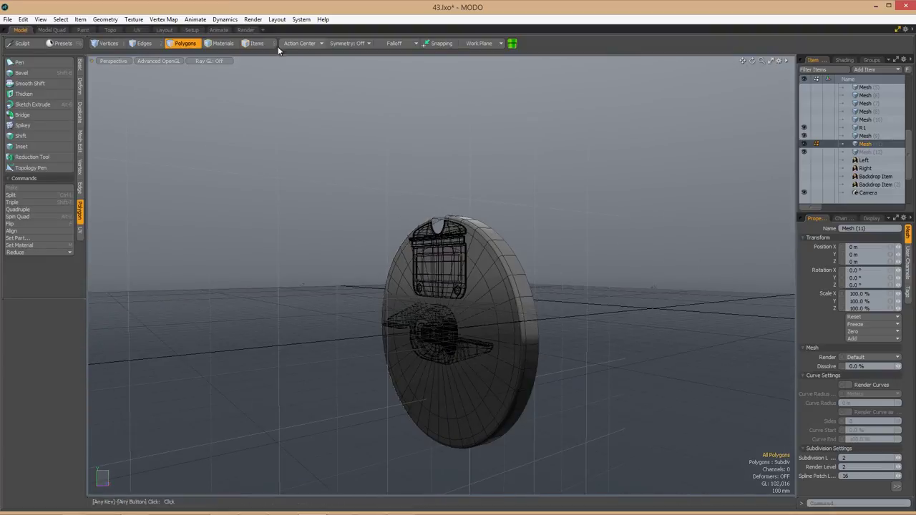
double_click(477, 317)
mouse_move(477, 318)
alt+mouse_down()
mouse_move(528, 346)
mouse_move(445, 254)
alt+mouse_up()
key(KP_7)
text(e-180)
key(Return)
key(w)
scroll(508, 303, up, 3)
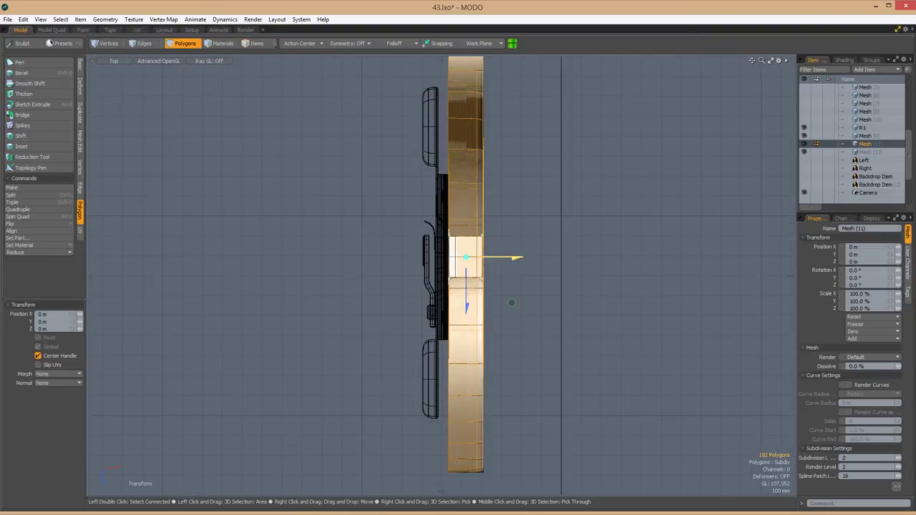
drag(508, 302, 565, 302)
key(ctrl+space)
click(541, 259)
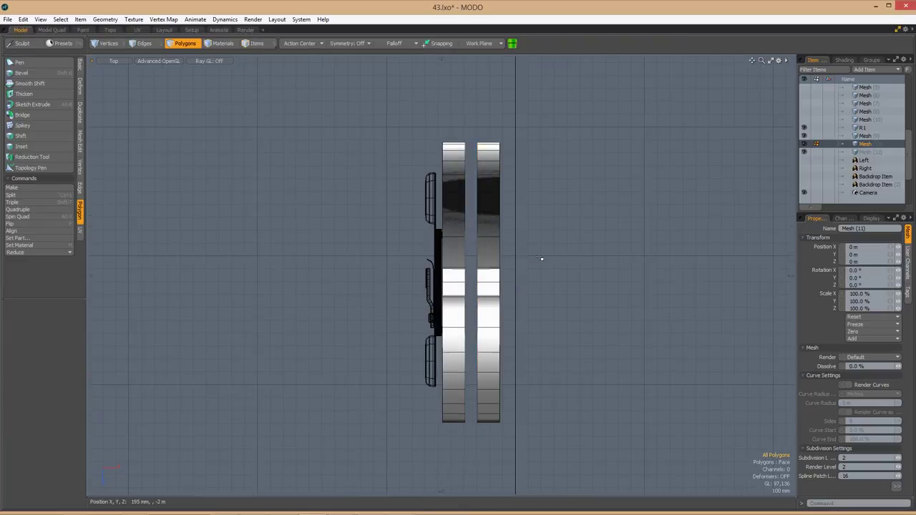
Move the copy's open-edge vertices -255 mm along X into the front shell and loop-slice the copy's side band.
scroll(489, 400, up, 2)
key(w)
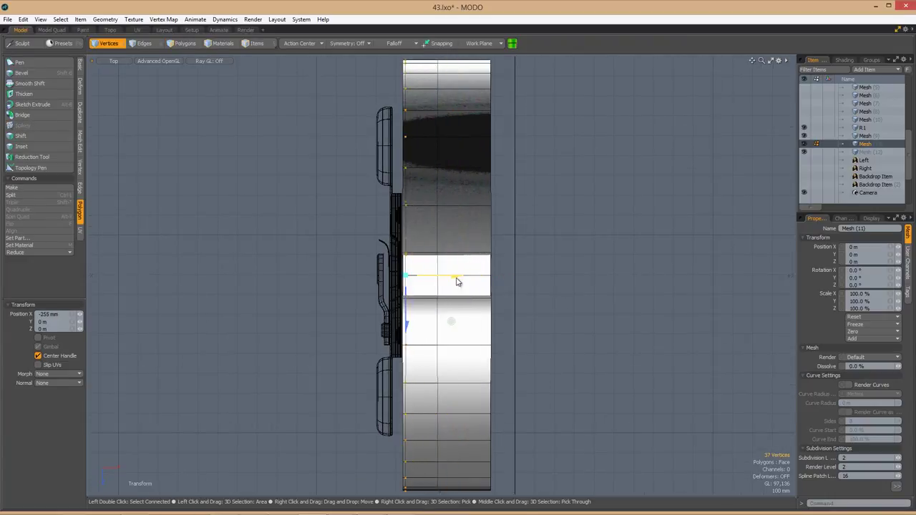
key(3)
double_click(457, 282)
key(alt+c)
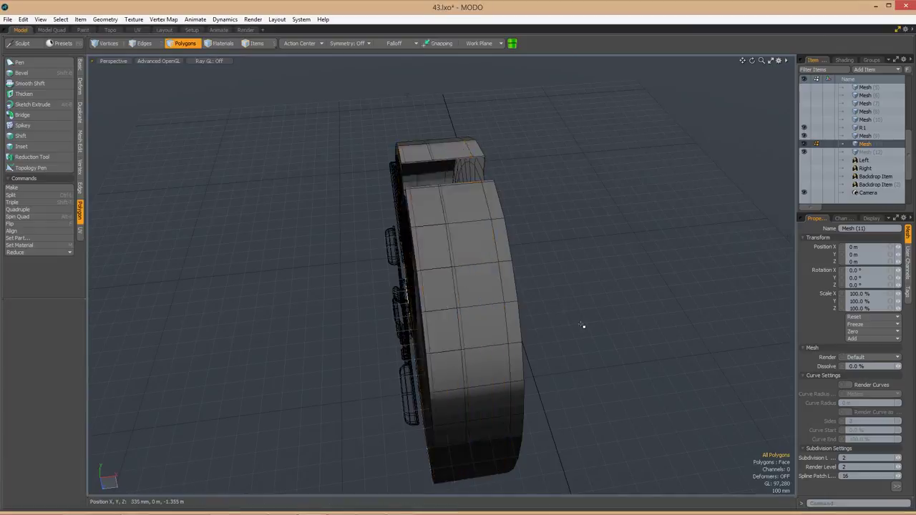
Scale the extended rear drum body uniformly to 98.5 %.
alt+drag(583, 323, 286, 337)
double_click(465, 327)
key(y)
scroll(436, 322, up, 3)
scroll(437, 322, down, 2)
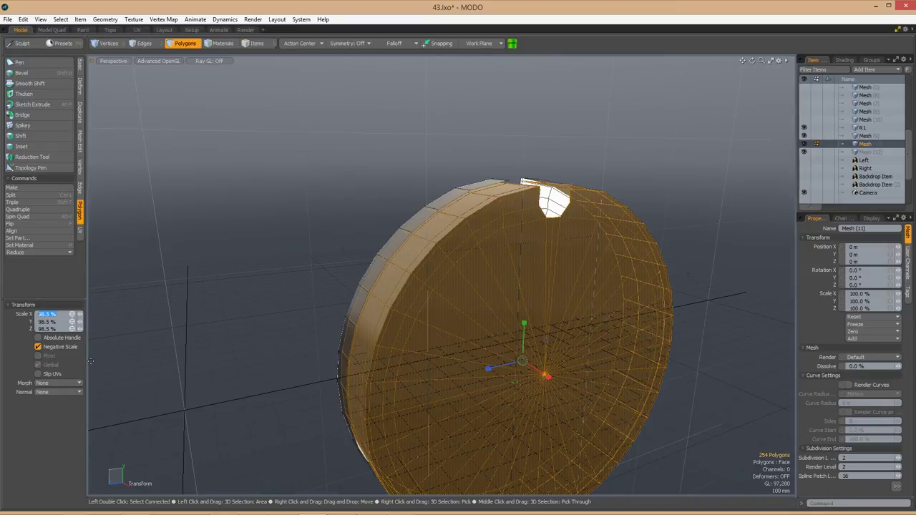
alt+drag(527, 257, 543, 281)
key(q)
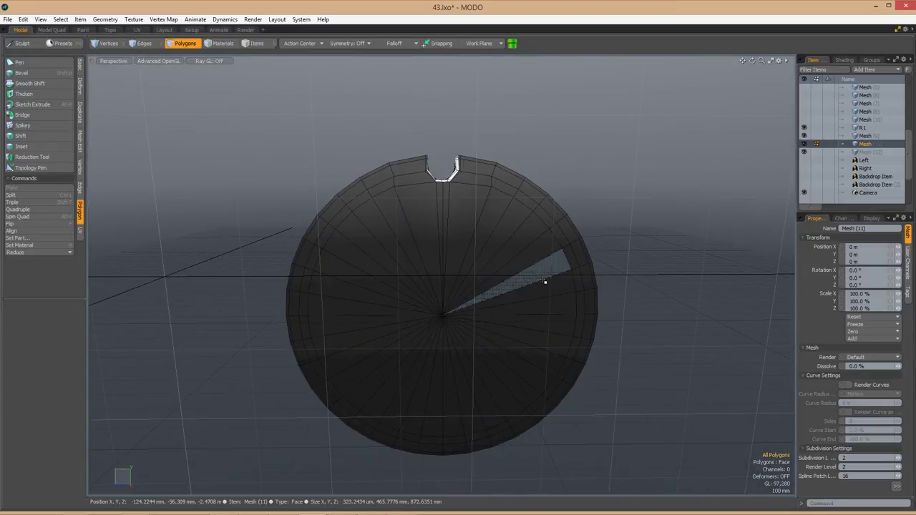
Render a preview of the extended drum magazine and examine its front face and side band from several angles.
alt+drag(421, 311, 452, 292)
double_click(452, 291)
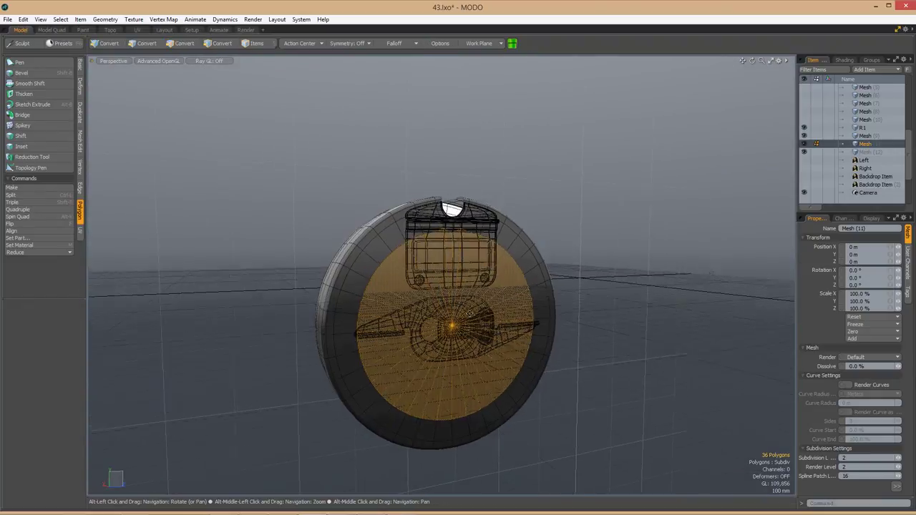
click(246, 29)
alt+drag(367, 251, 405, 141)
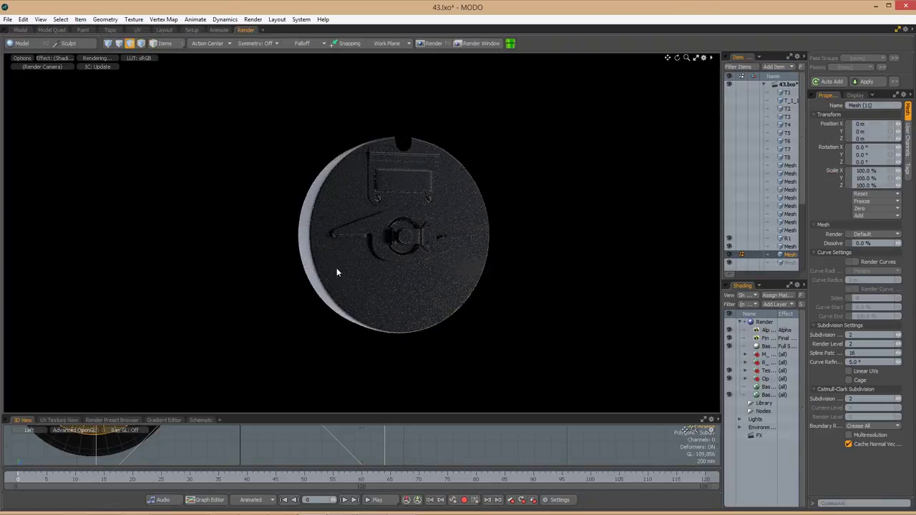
alt+drag(425, 306, 353, 221)
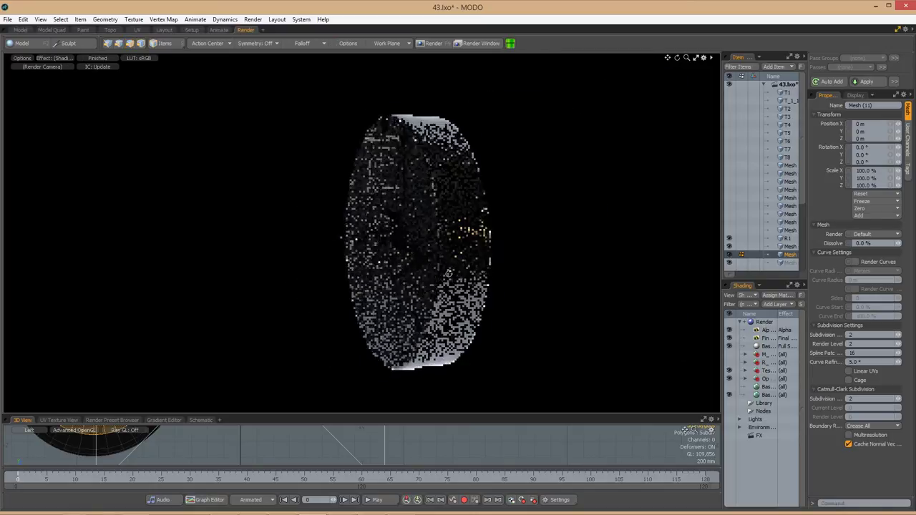
alt+drag(500, 281, 523, 275)
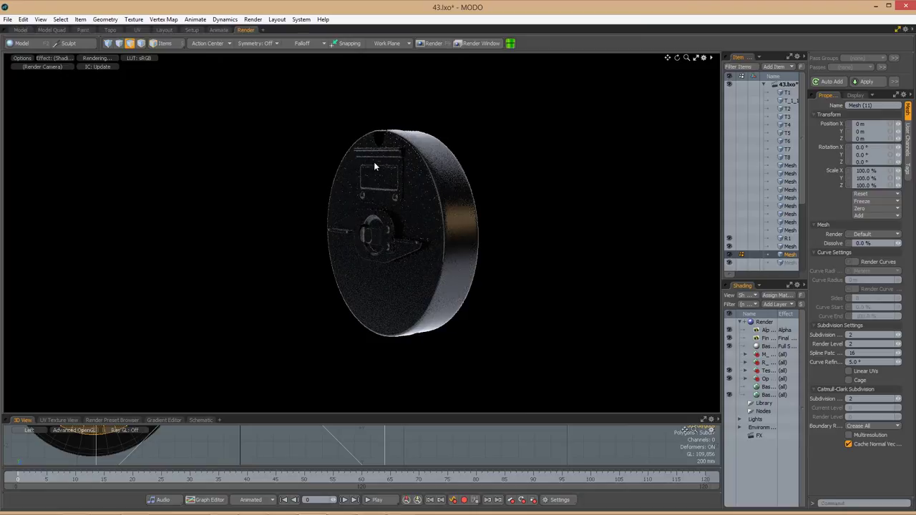
Replace the image used by the environment's image map layer with a different one.
click(774, 446)
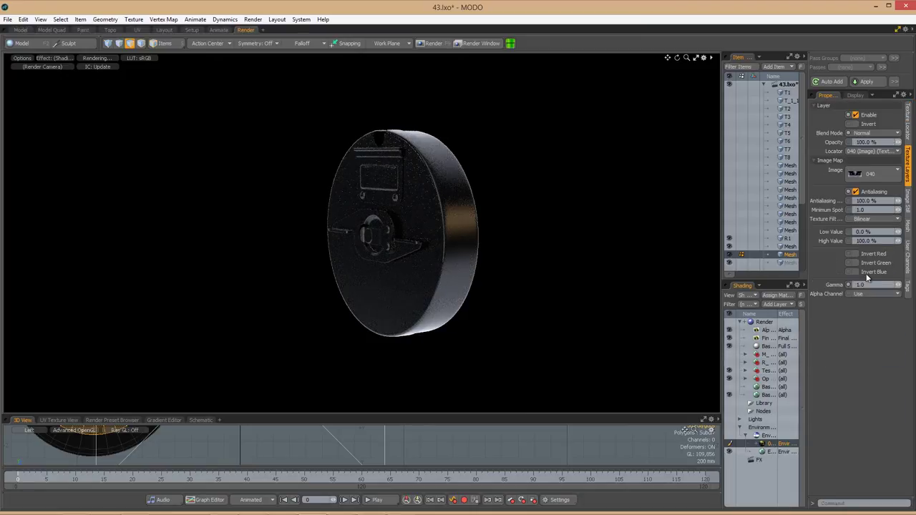
click(863, 174)
click(875, 217)
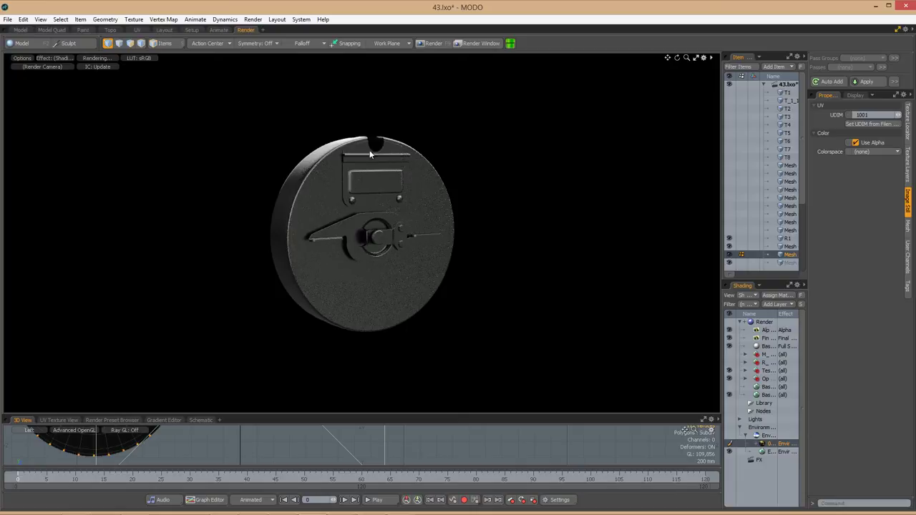
Loop-slice the front shell's side band at 60.5 %.
click(20, 30)
alt+drag(358, 229, 497, 245)
key(alt+c)
scroll(549, 275, up, 3)
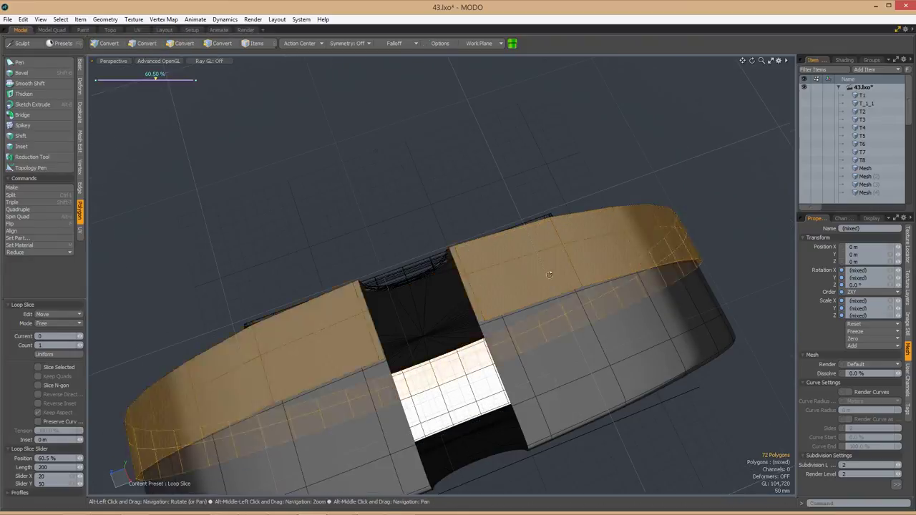
alt+drag(549, 275, 362, 493)
key(space)
Add a loop slice at 97.5 % to the front shell's side band and display the shell subdivided.
key(1)
alt+drag(604, 239, 458, 343)
key(3)
drag(451, 322, 447, 387)
key(l)
key(alt+c)
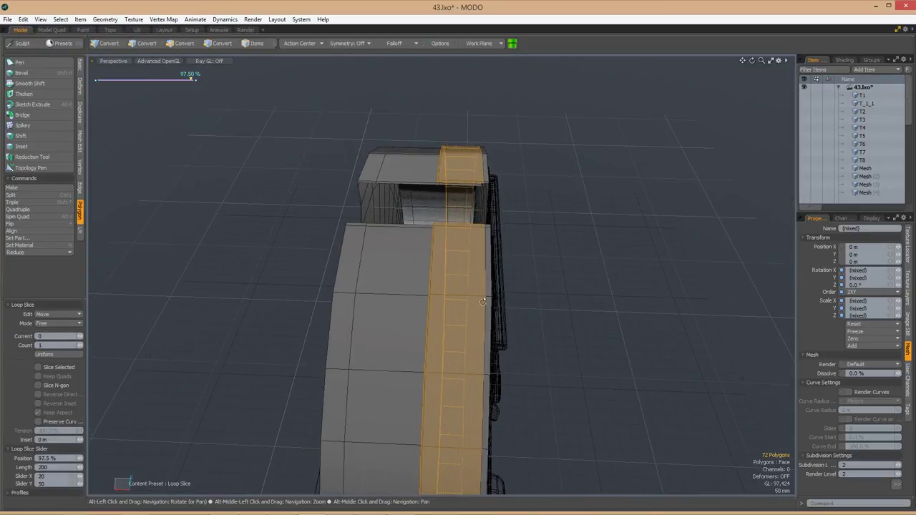
key(space)
click(556, 264)
key(Tab)
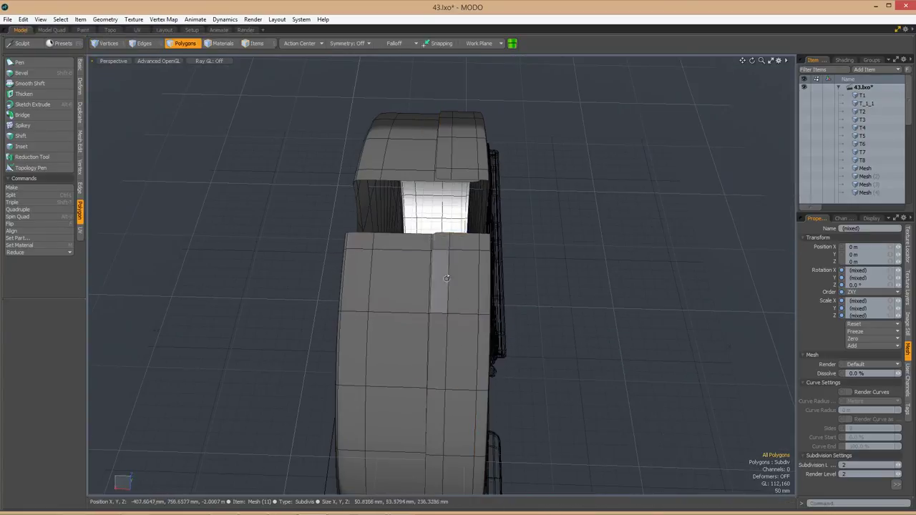
Select the polygon loops around the side band and set the viewport shading to Reflection.
mouse_move(556, 264)
alt+mouse_down()
mouse_move(176, 77)
mouse_move(711, 220)
mouse_move(640, 250)
mouse_move(263, 352)
mouse_move(465, 295)
mouse_move(460, 272)
mouse_move(489, 292)
mouse_move(515, 243)
mouse_move(520, 192)
mouse_move(397, 270)
alt+mouse_up()
click(477, 231)
key(l)
click(711, 220)
click(468, 296)
double_click(460, 272)
click(426, 281)
click(156, 129)
click(517, 215)
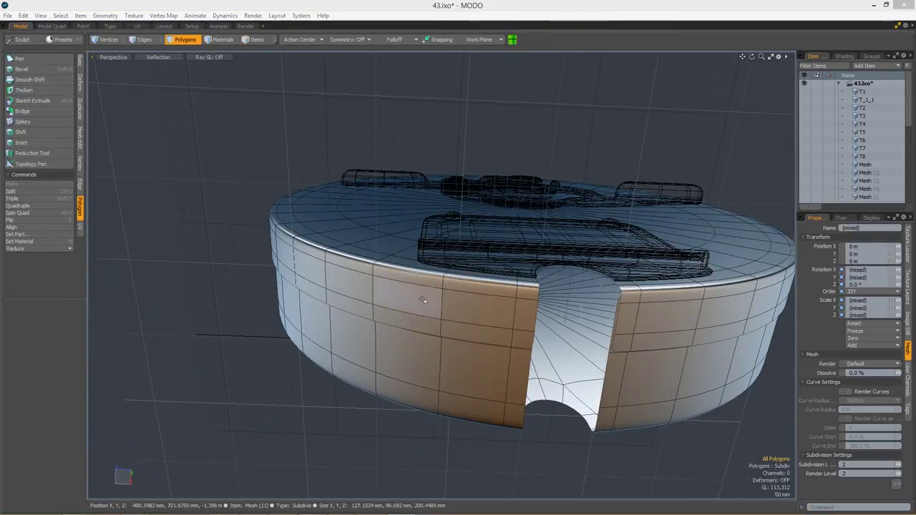
Loop-slice the front shell's side band lengthwise and edge-slice a notch outline at its open rim.
alt+drag(337, 372, 374, 394)
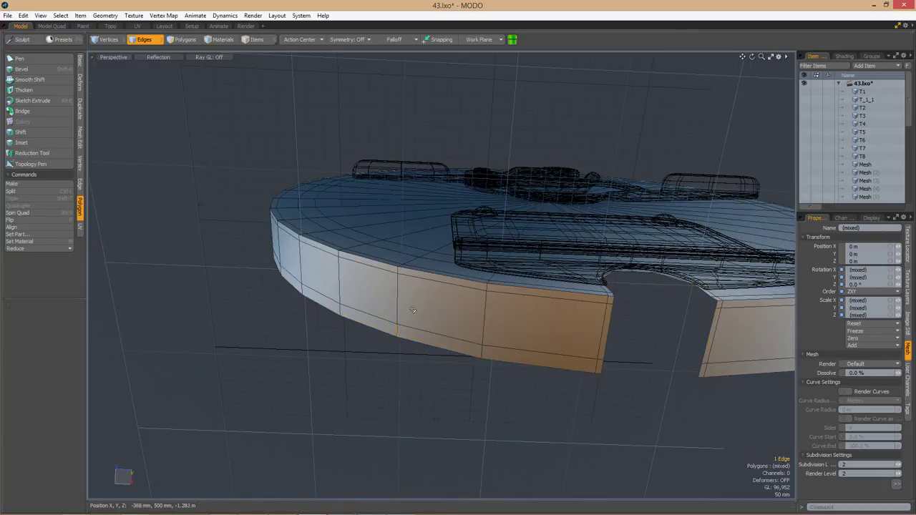
alt+drag(530, 272, 322, 278)
key(space)
key(alt+c)
key(alt+l)
alt+drag(412, 301, 407, 212)
key(1)
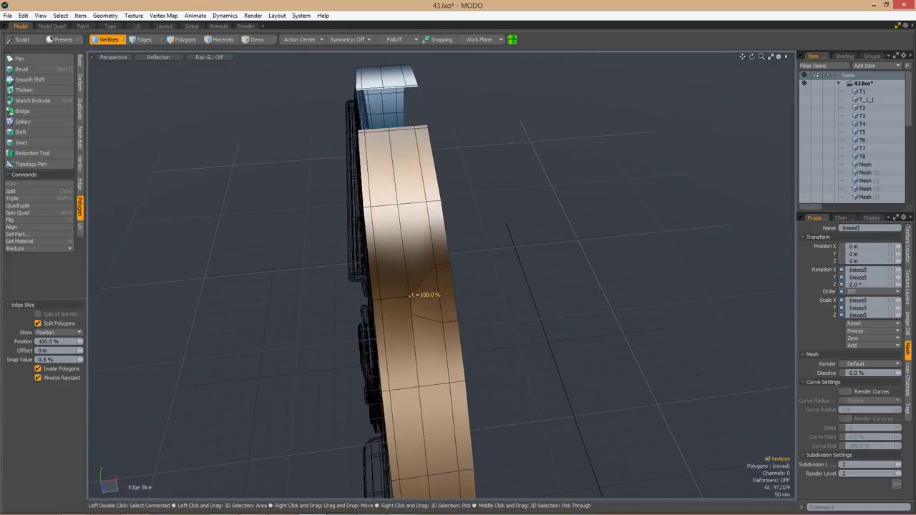
Complete the slices around the outline and remove its polygons to open a rectangular notch in the side band's rim.
key(3)
alt+drag(410, 294, 433, 245)
click(458, 299)
key(3)
click(436, 294)
key(alt+c)
key(1)
drag(433, 245, 462, 276)
alt+drag(481, 240, 487, 210)
Straighten the side notch's end edges and scale its four end edges to 50 % along X about the selection.
key(2)
click(478, 272)
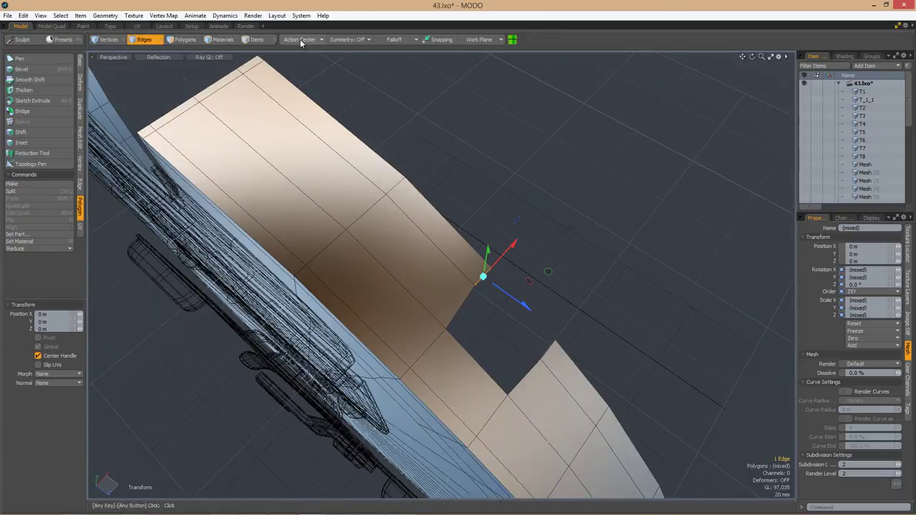
alt+drag(478, 273, 481, 360)
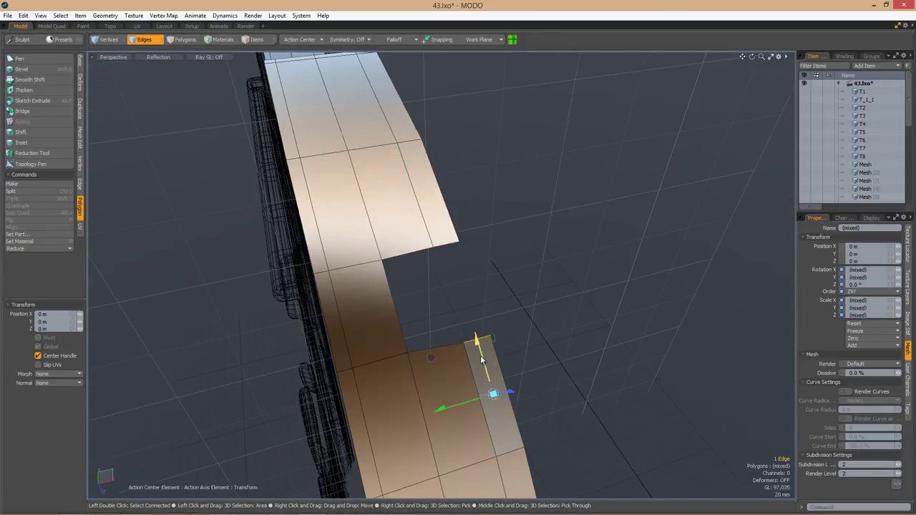
click(532, 322)
alt+drag(531, 322, 567, 323)
alt+drag(485, 305, 560, 288)
click(560, 289)
alt+drag(493, 221, 553, 313)
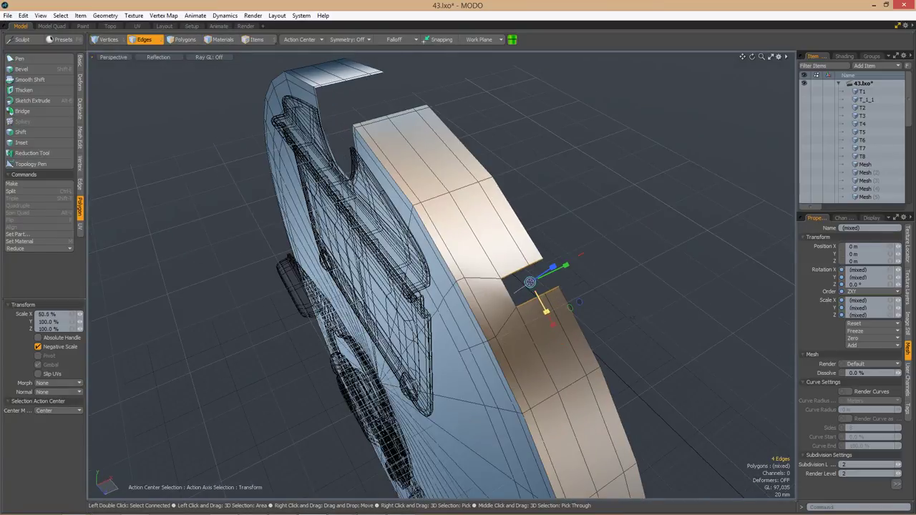
key(space)
Hide the cover plate mesh and adjust the inner vertex at the drum notch's lower corner with the Slide tool.
alt+drag(530, 281, 435, 301)
key(3)
click(438, 262)
alt+drag(439, 262, 441, 300)
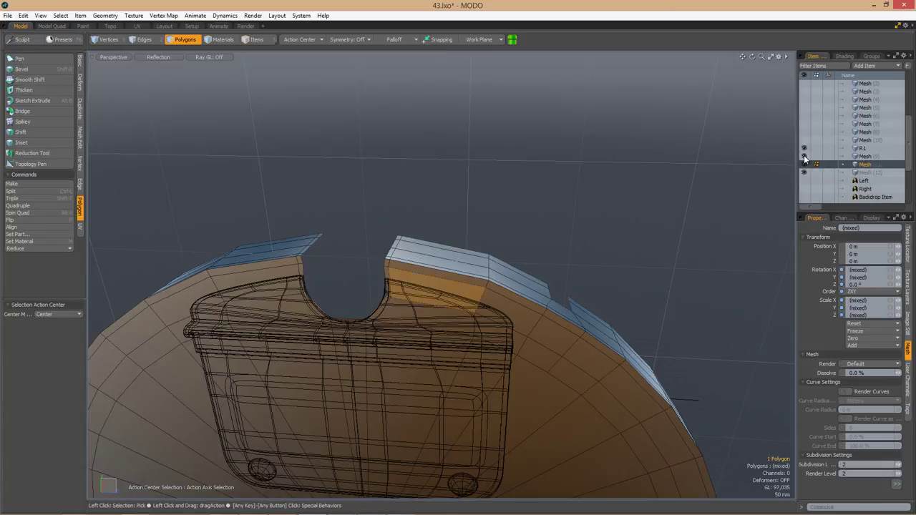
click(803, 156)
key(2)
key(1)
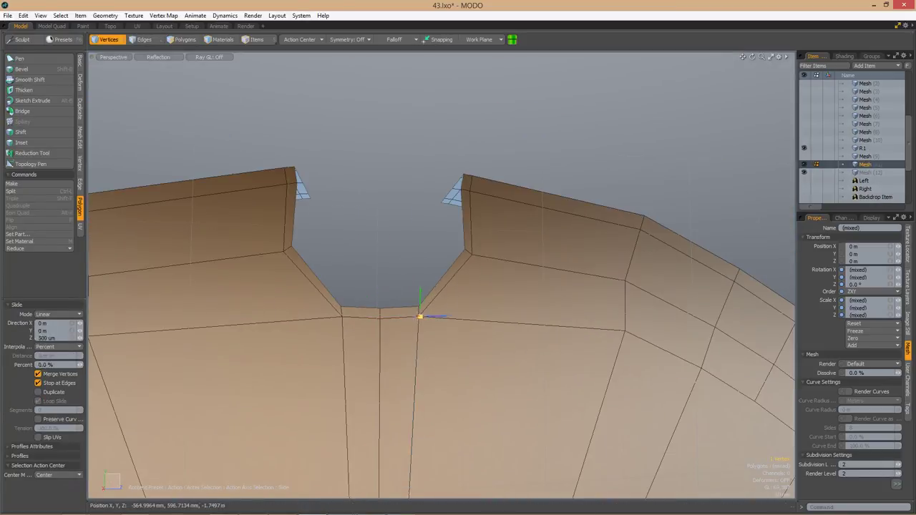
key(space)
key(ctrl+space)
click(496, 338)
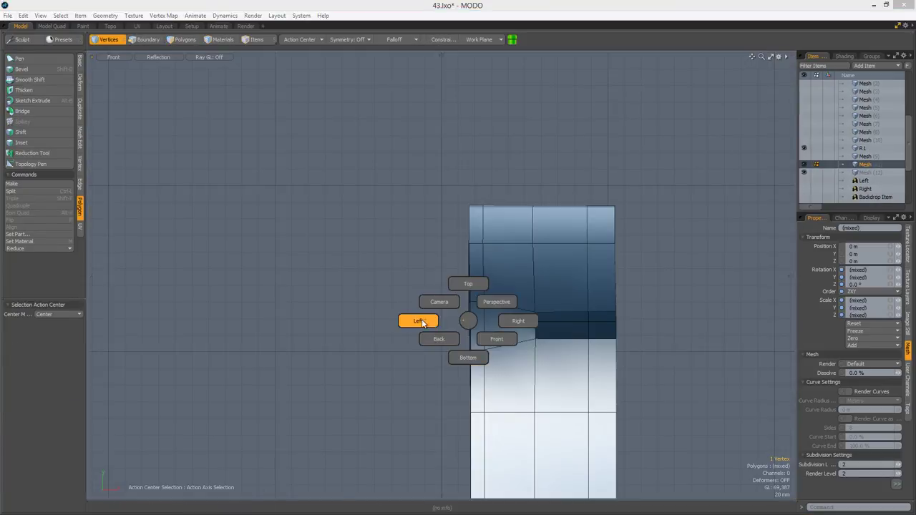
click(497, 301)
Loop-slice the rim segment beside the drum notch at 70 % and continue the cuts across the front face.
key(2)
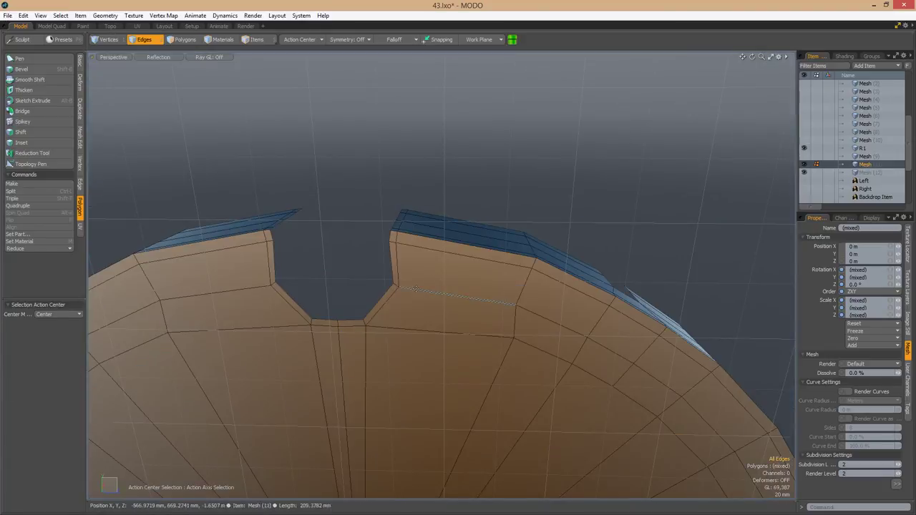
key(alt+c)
alt+drag(415, 289, 501, 212)
key(3)
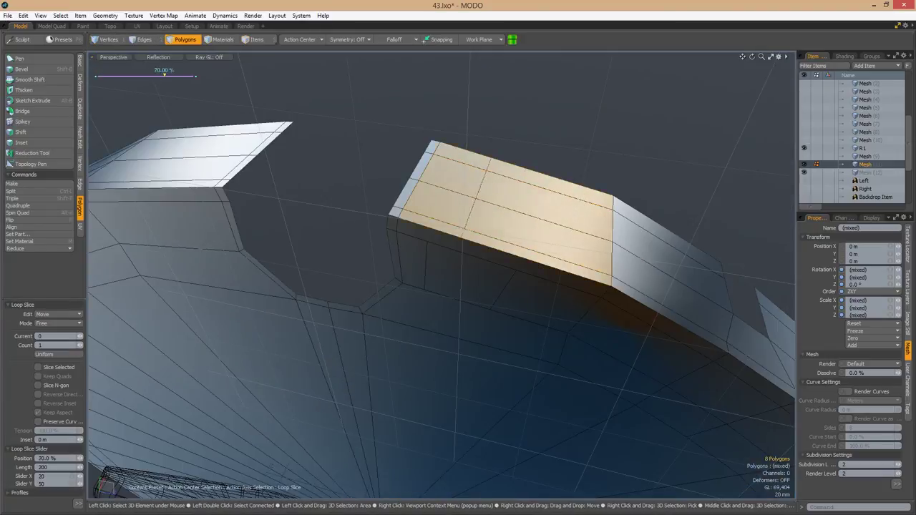
key(space)
click(534, 231)
key(alt+c)
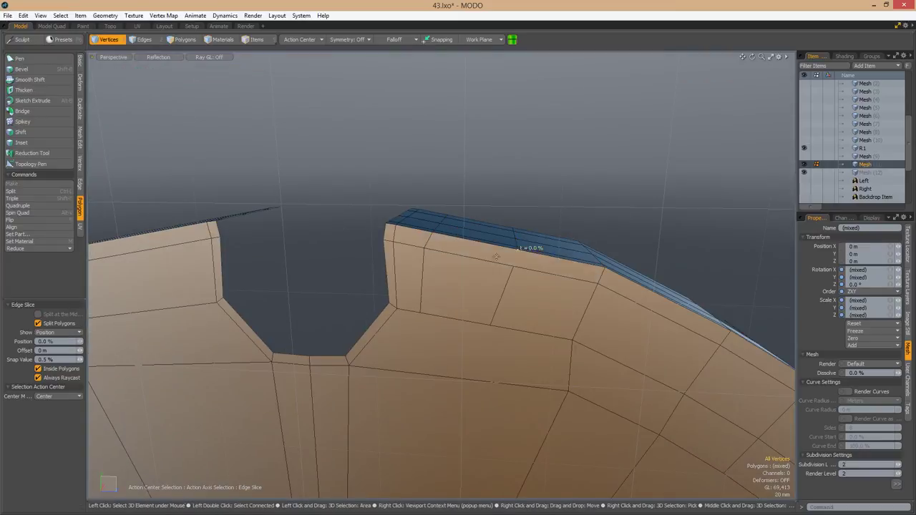
Adjust the rim vertices beside the drum notch and bevel the polygons between the cuts outward into a raised tab.
key(ctrl+space)
click(425, 274)
key(space)
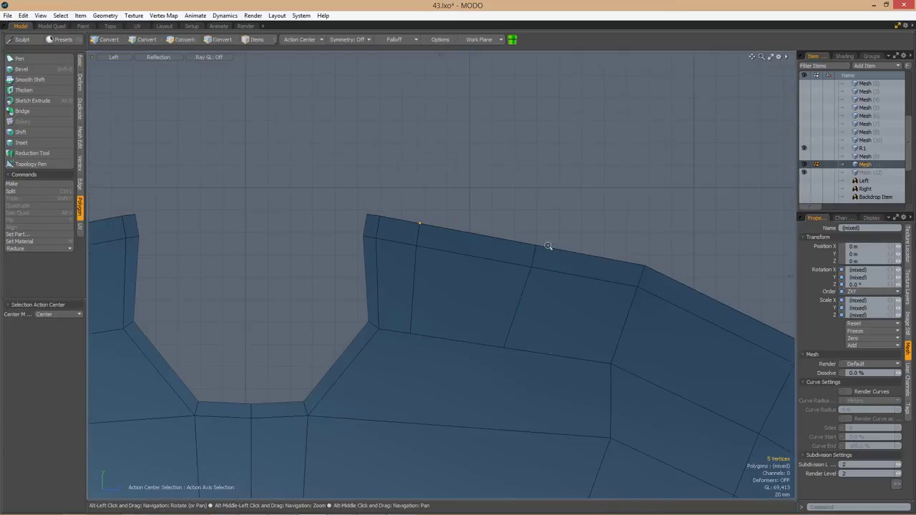
alt+drag(475, 250, 444, 258)
key(3)
click(494, 215)
key(b)
key(r)
key(space)
Edge-slice the front of the raised tab to clean up its corners and display the shell subdivided.
key(ctrl+space)
click(440, 290)
key(1)
click(423, 294)
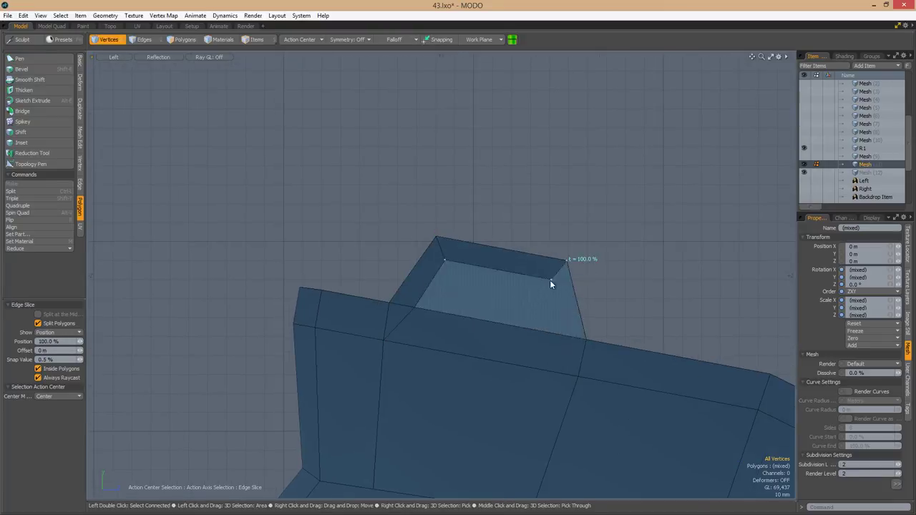
alt+drag(550, 284, 512, 281)
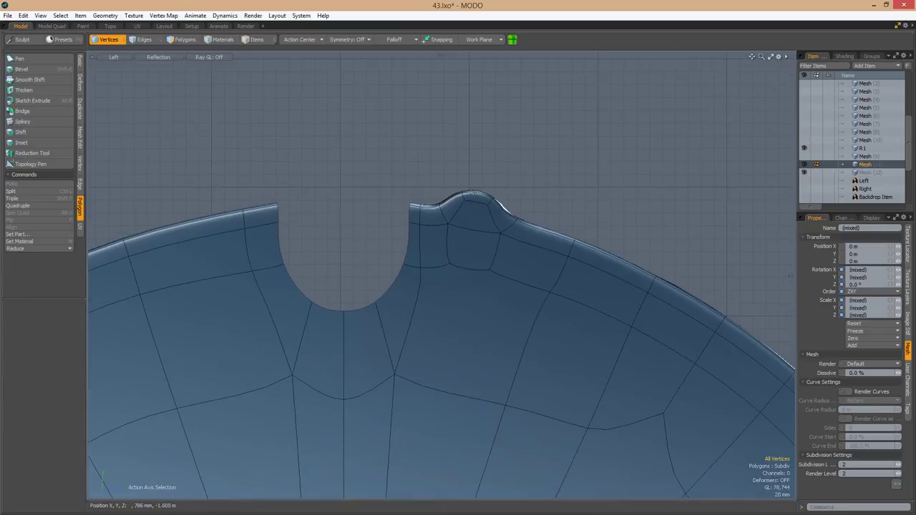
Scale the raised tab's top polygons to 109.5 % along Y and rotate them to follow the rim.
alt+drag(544, 279, 452, 258)
key(r)
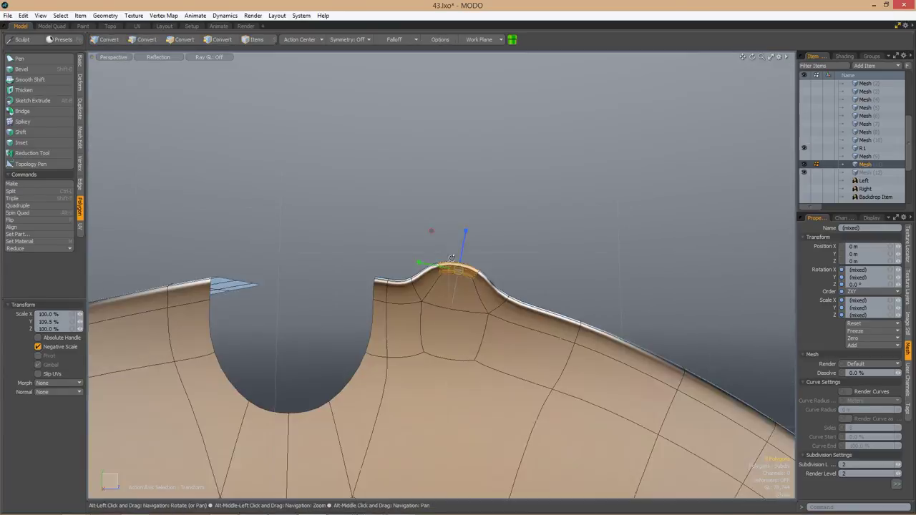
key(e)
scroll(496, 256, down, 3)
alt+drag(529, 252, 493, 265)
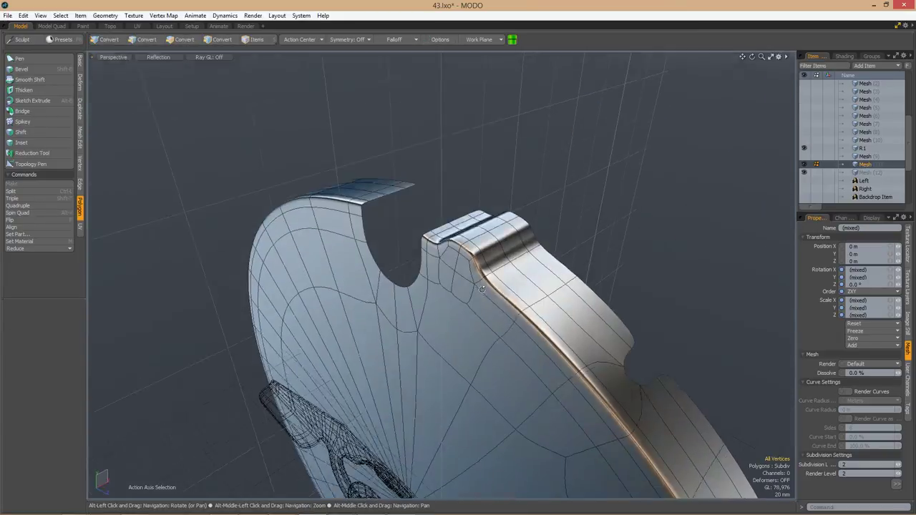
alt+drag(493, 279, 460, 250)
Move the raised tab's eight top polygons -4 mm along Z.
key(2)
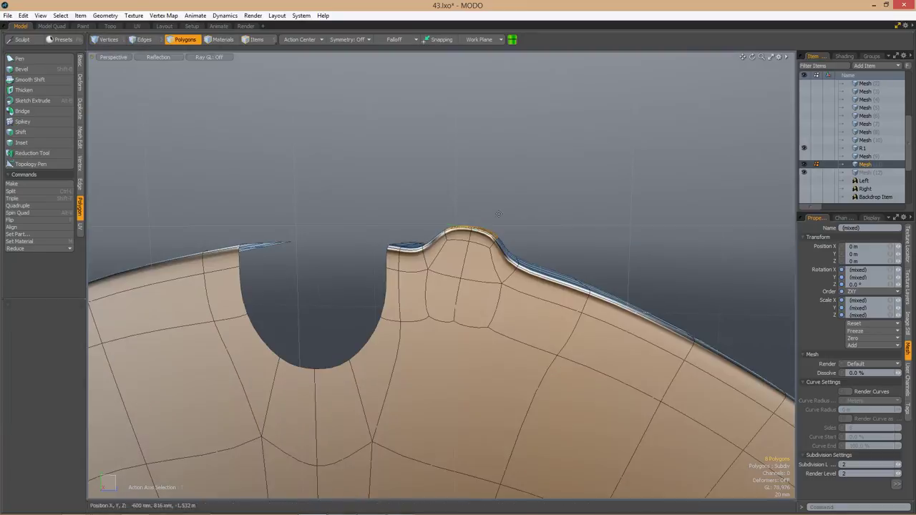
key(3)
key(ctrl+space)
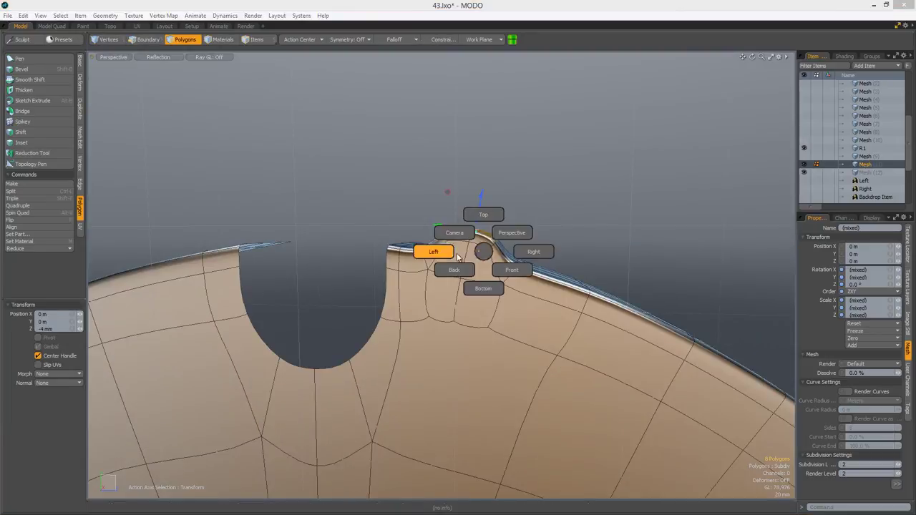
click(429, 249)
click(544, 234)
Reposition the vertices at the raised tab's base in the Left view to smooth its transition into the rim.
scroll(570, 217, down, 4)
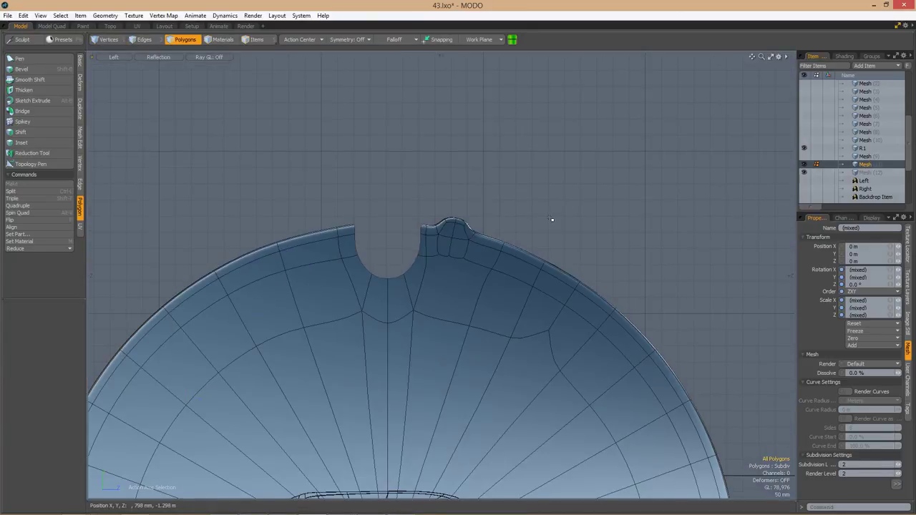
key(1)
scroll(550, 218, up, 4)
key(w)
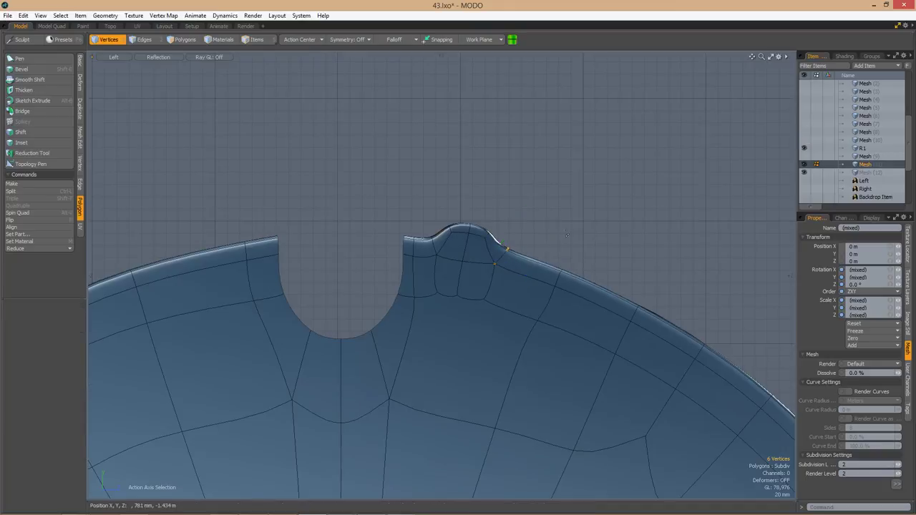
scroll(566, 235, up, 1)
key(w)
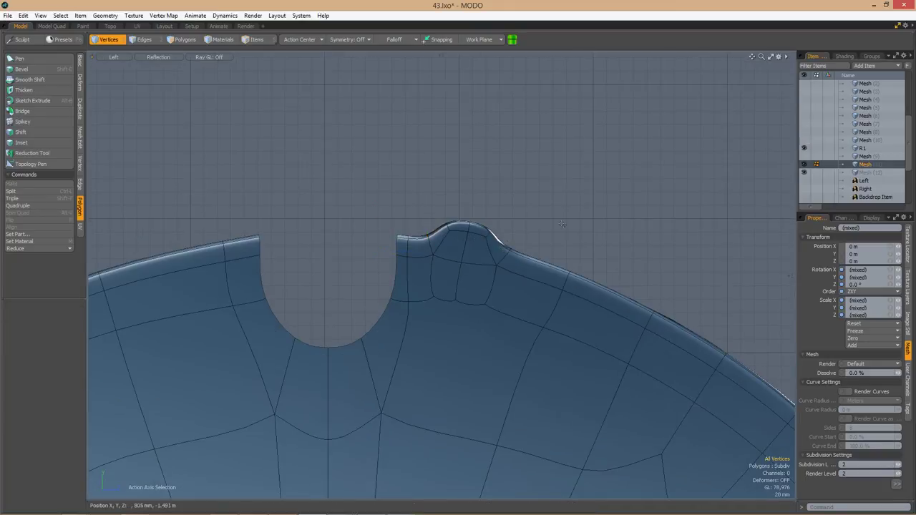
Edge-slice the front face beneath the raised tab so its cut lines converge on the inner ring.
scroll(562, 225, down, 2)
key(ctrl+space)
click(544, 239)
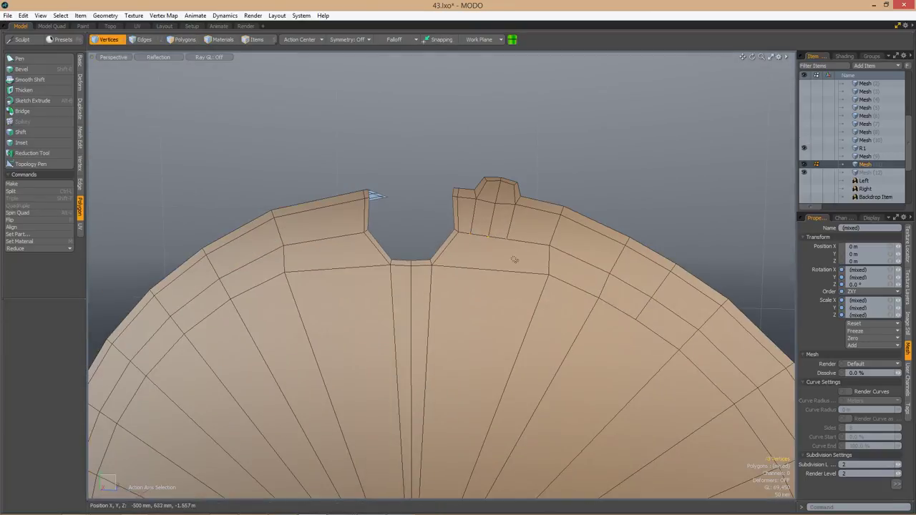
key(2)
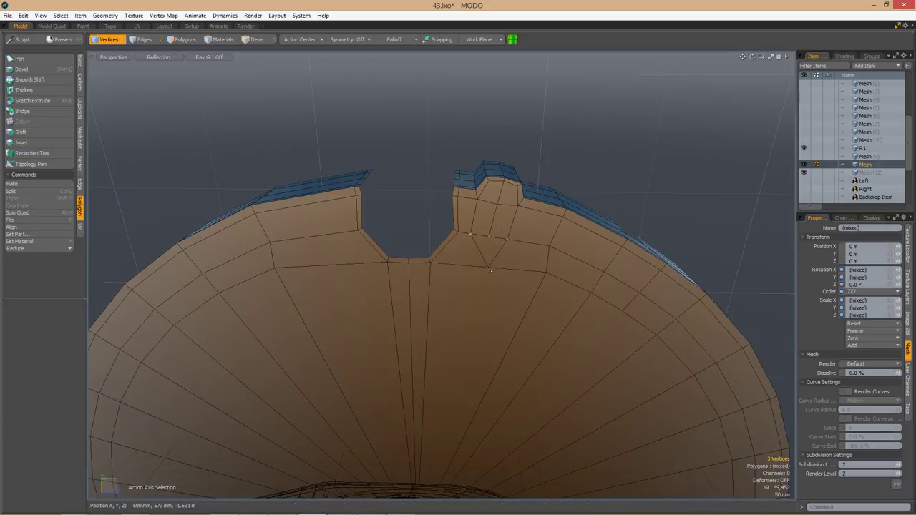
key(alt+c)
alt+drag(489, 270, 458, 257)
scroll(489, 213, down, 3)
key(space)
scroll(457, 257, up, 2)
Slide the inner ring's corner vertex beneath the raised tab in the Left view to even out the ring.
key(ctrl+space)
click(379, 256)
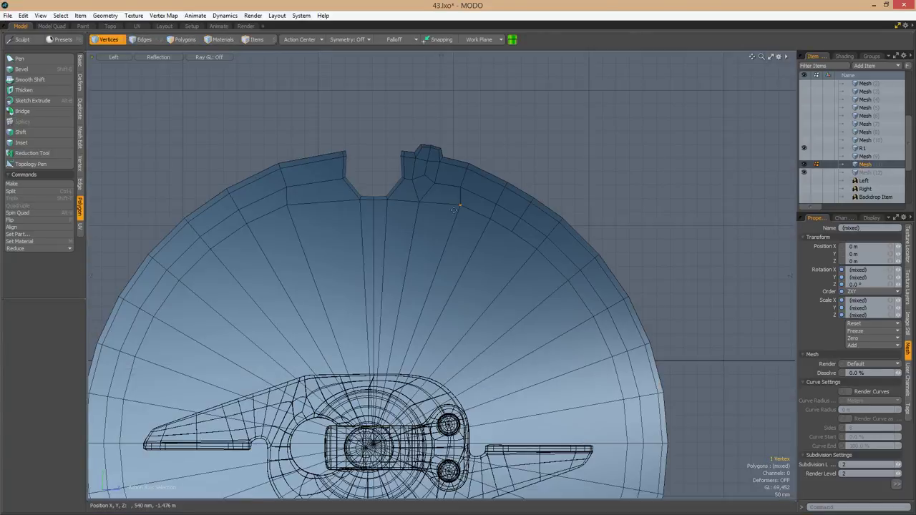
key(alt+s)
drag(453, 208, 473, 222)
key(space)
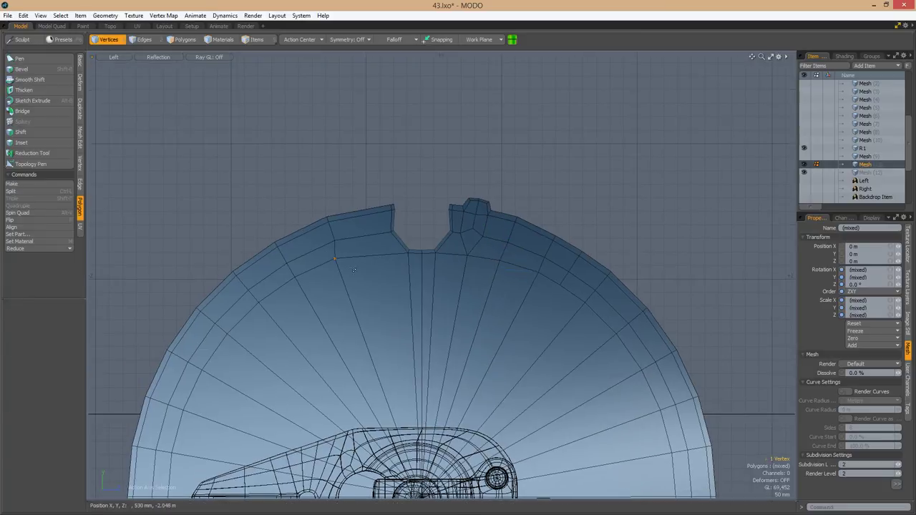
Select the edge loop around the front shell's rim and move it -18 mm along Z in the Top view.
scroll(465, 208, down, 5)
scroll(494, 215, up, 3)
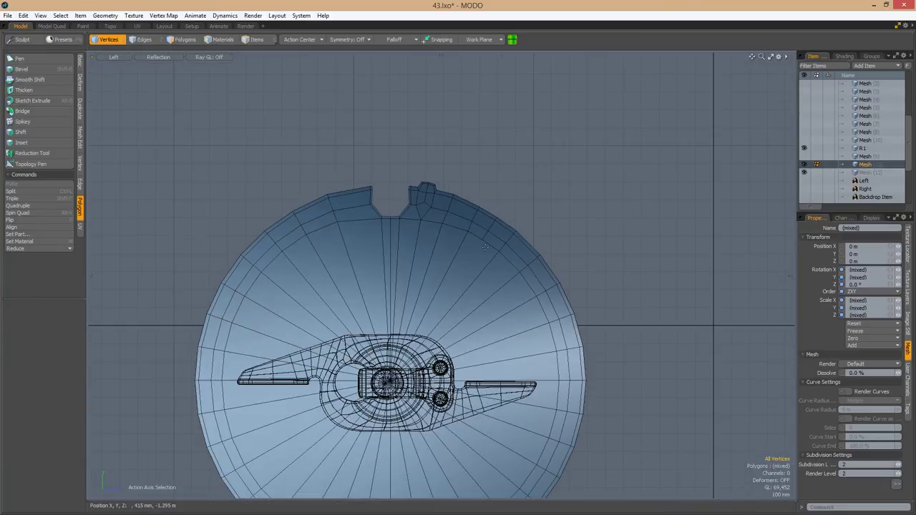
alt+drag(482, 239, 309, 239)
alt+drag(408, 306, 334, 355)
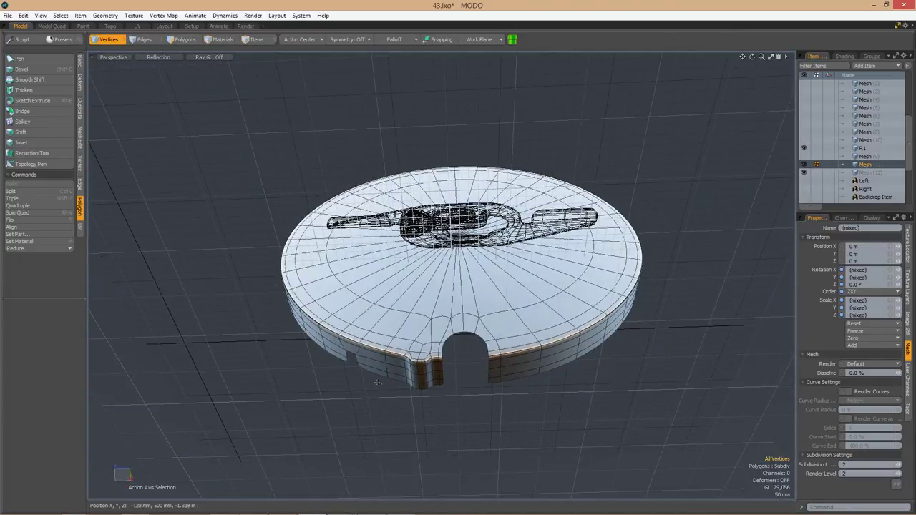
alt+drag(425, 382, 436, 338)
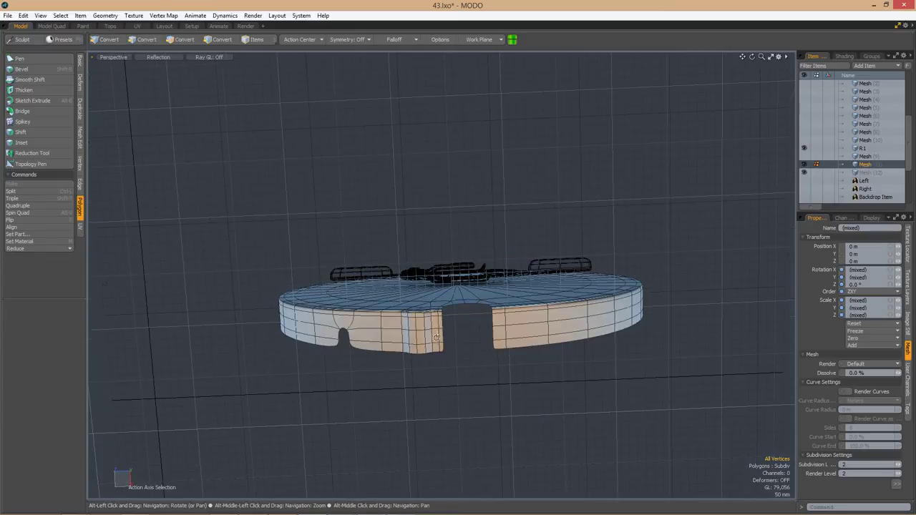
alt+drag(438, 375, 525, 325)
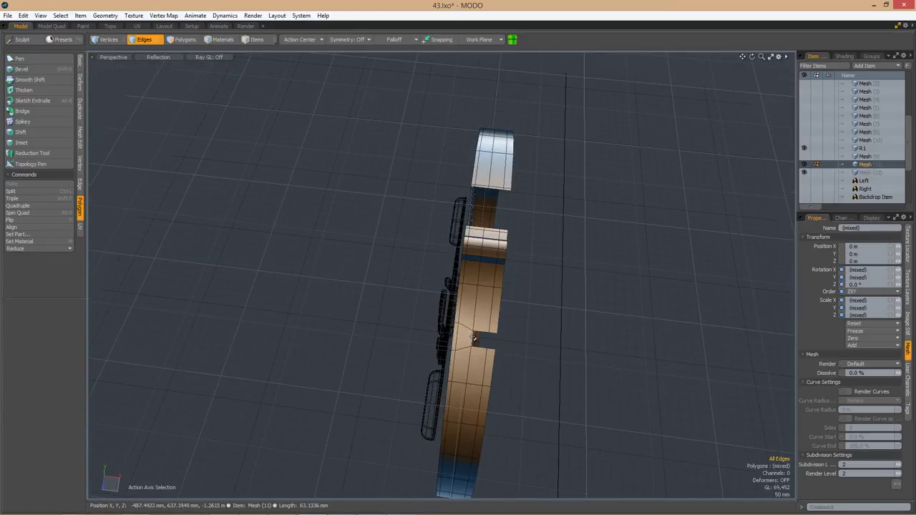
alt+drag(483, 300, 543, 319)
key(y)
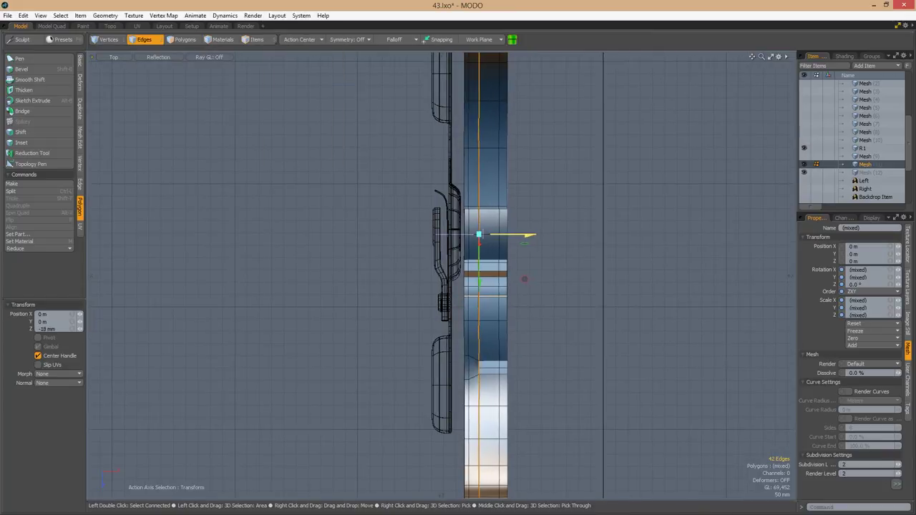
Select the 86 vertices along the shell's rear edge in the Top view and shift them along the magazine's axis.
ctrl+alt+drag(531, 262, 518, 210)
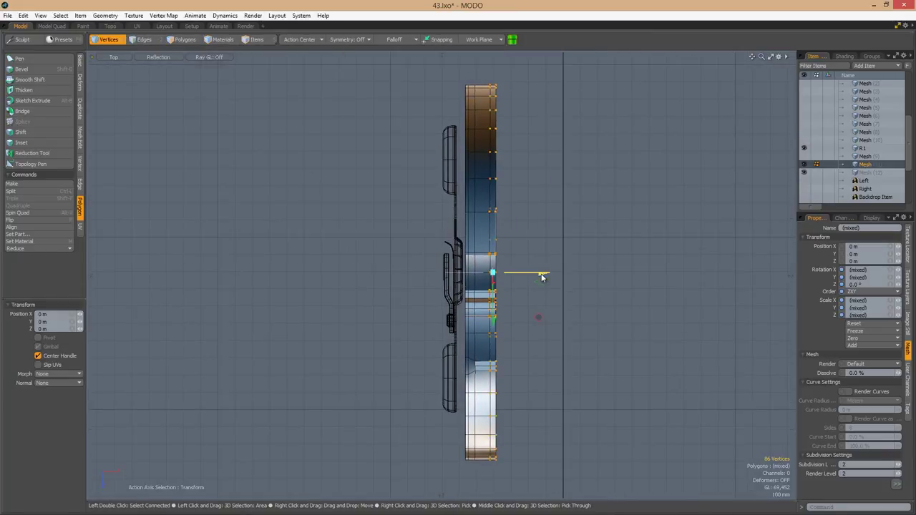
key(ctrl+space)
click(591, 245)
Select the rear body's 290 polygons and move them -10 mm along Z.
mouse_move(548, 305)
alt+mouse_down()
mouse_move(451, 277)
mouse_move(501, 272)
mouse_move(601, 287)
mouse_move(568, 275)
mouse_move(543, 296)
alt+mouse_up()
key(y)
alt+drag(568, 267, 526, 277)
key(y)
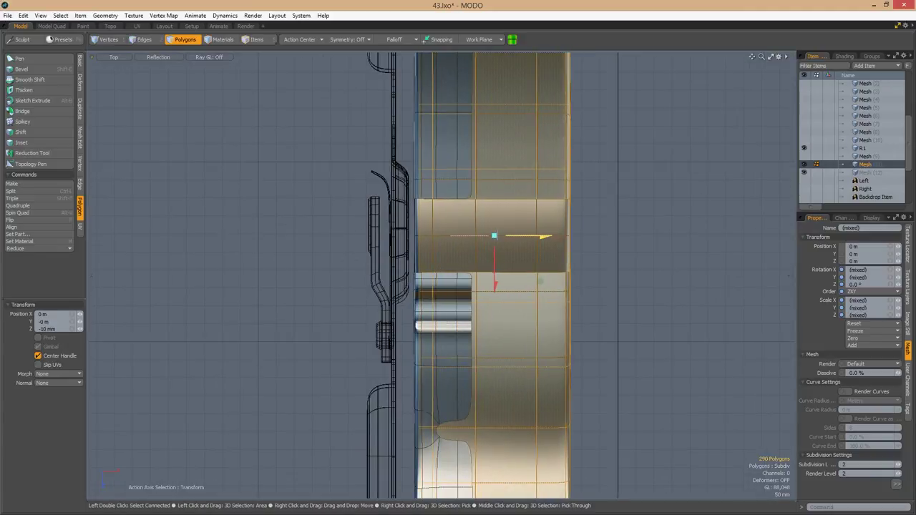
Select the front face's inner polygons and scale them inward toward the centre.
key(ctrl+space)
click(552, 253)
alt+drag(552, 253, 607, 300)
scroll(488, 368, down, 2)
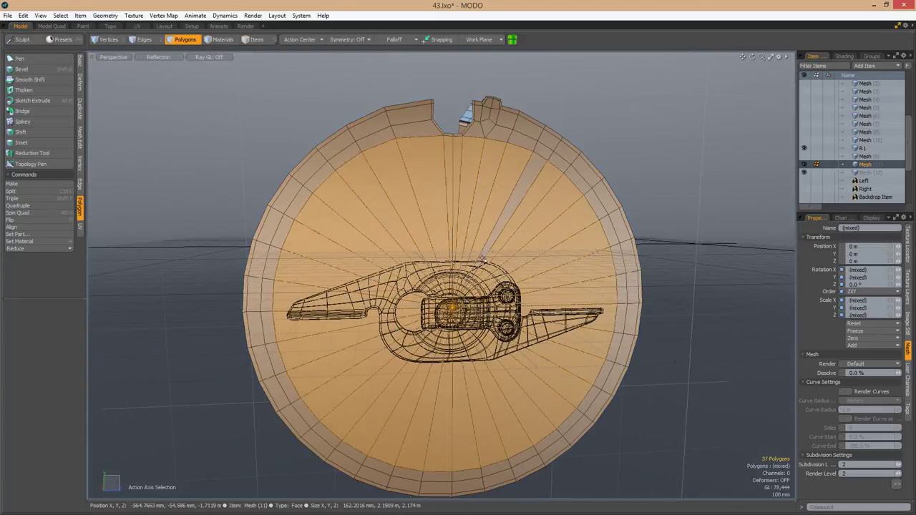
alt+scroll(483, 259, up, 2)
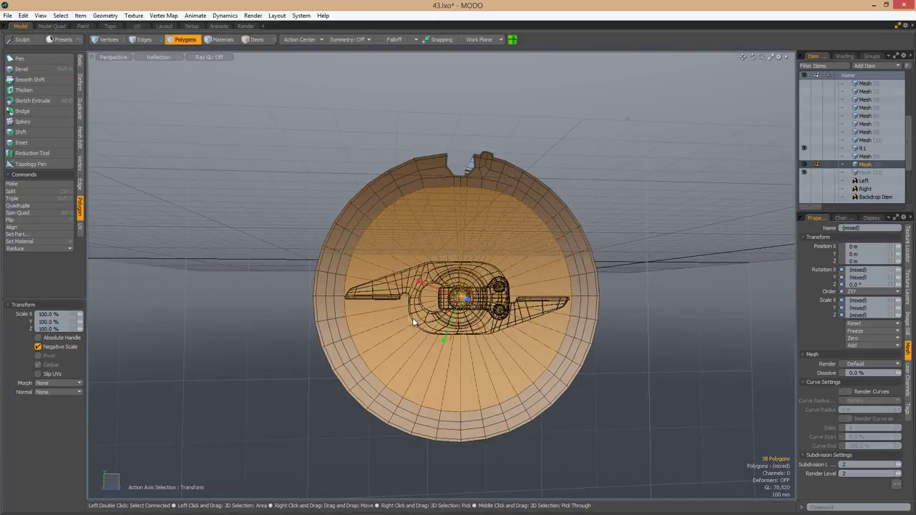
alt+drag(401, 315, 428, 297)
Form a small disc of 36 polygons at the centre of the magazine's face and delete it to open a round hole.
scroll(381, 292, down, 3)
key(1)
key(2)
alt+drag(463, 355, 372, 266)
key(3)
scroll(429, 300, down, 2)
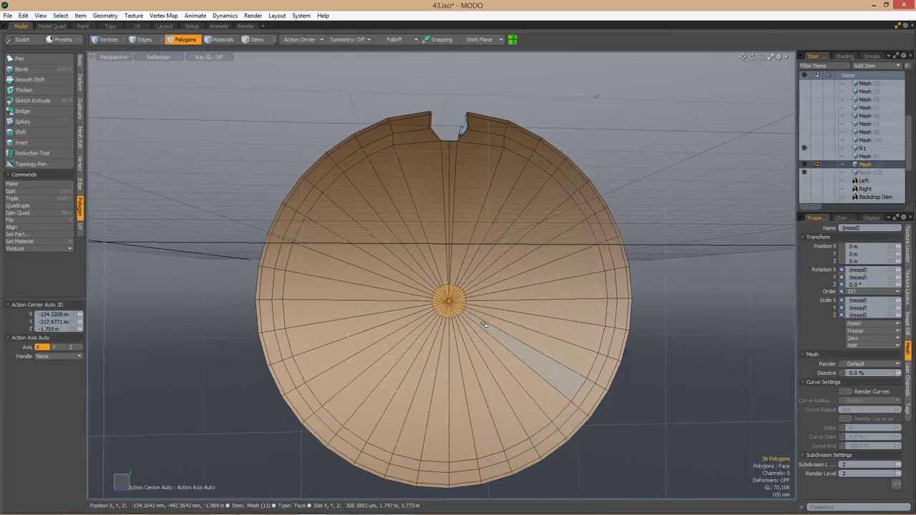
key(2)
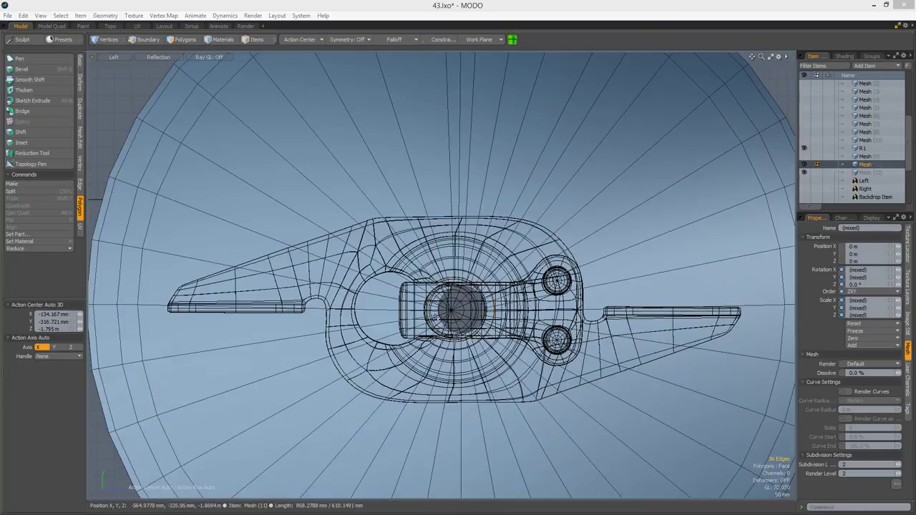
Isolate the magazine mesh, adjust the centre hole's boundary edges and rotate them 5° about X in the Left view.
key(shift+h)
key(y)
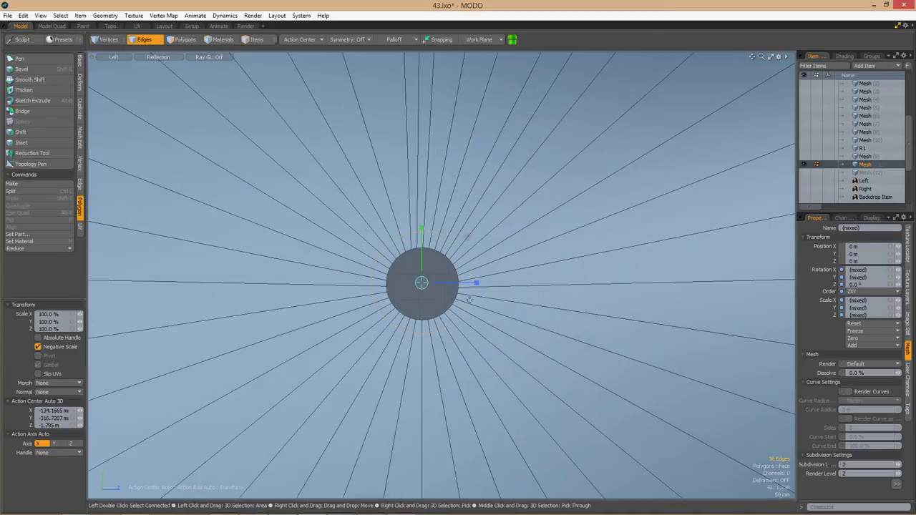
key(ctrl+z)
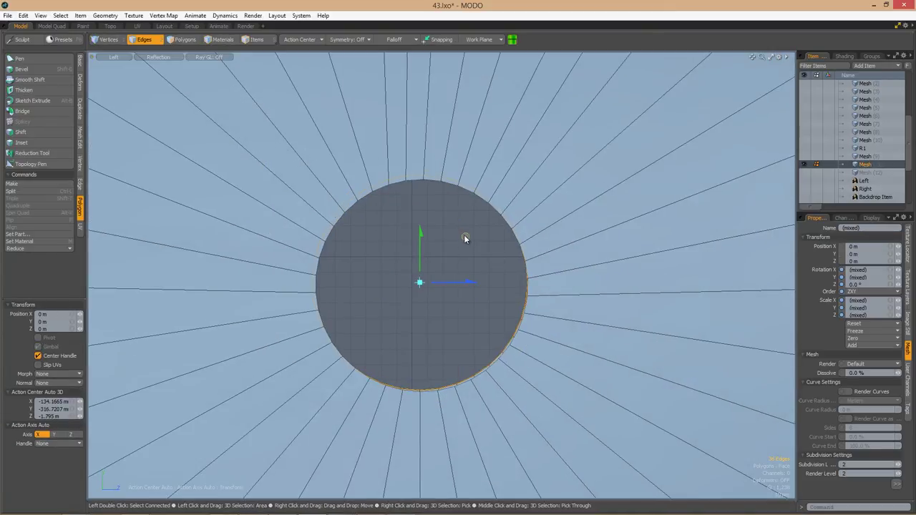
scroll(454, 265, down, 5)
scroll(466, 265, up, 2)
key(e)
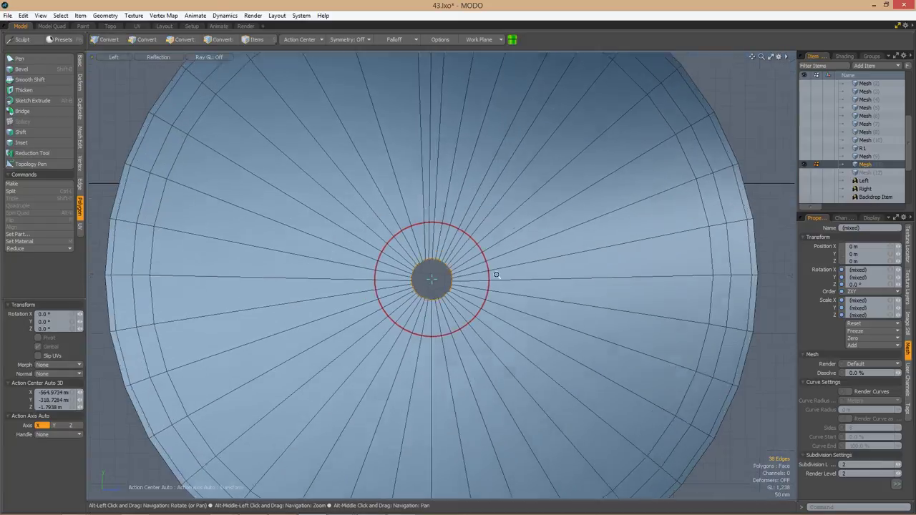
scroll(485, 269, down, 2)
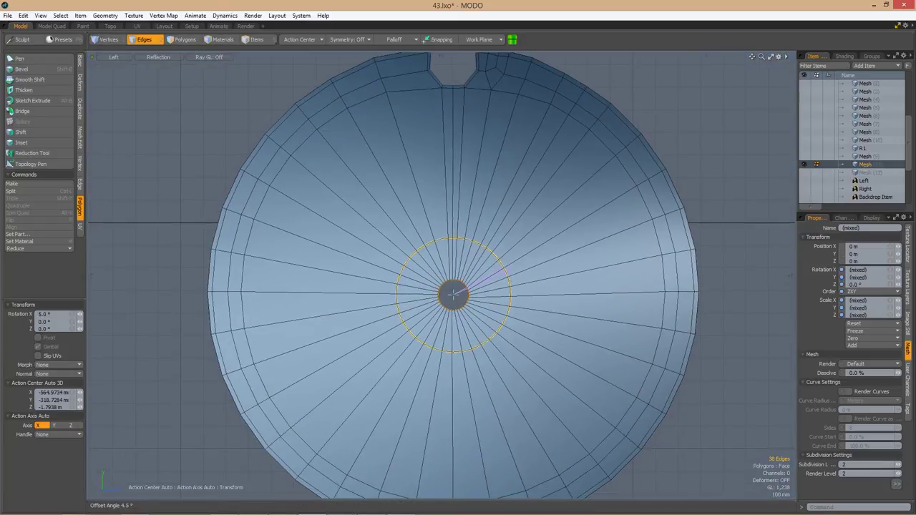
Extend the centre hole's boundary edge loop into a wall of polygons and unhide the other magazine parts.
key(ctrl+space)
click(552, 260)
key(3)
key(ctrl+space)
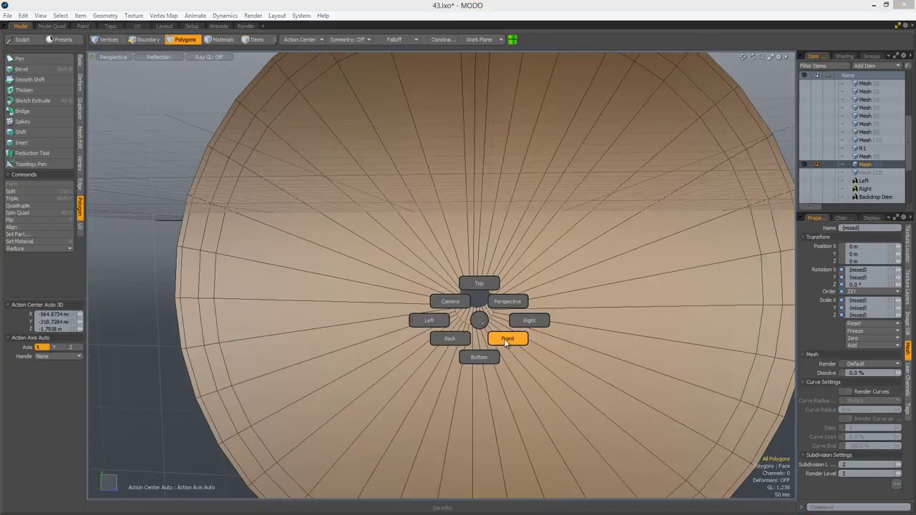
click(505, 342)
alt+drag(557, 252, 525, 231)
key(2)
double_click(414, 208)
click(450, 231)
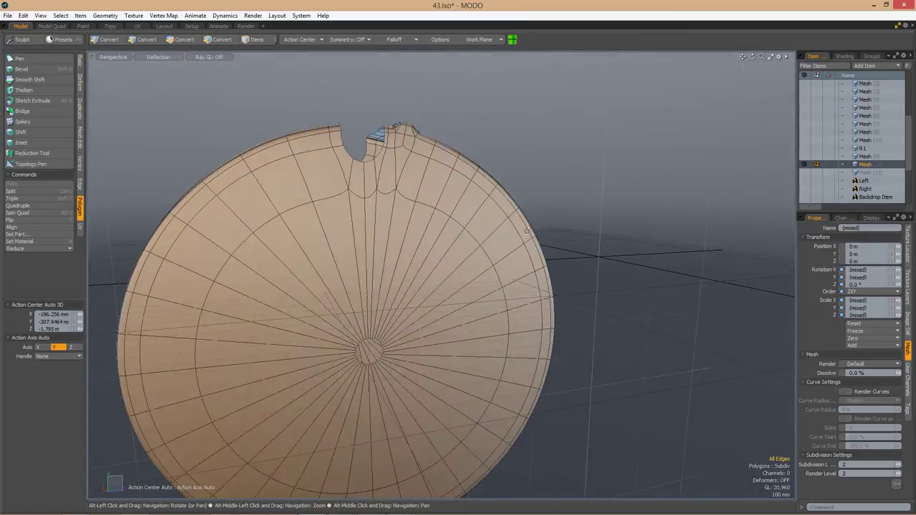
scroll(525, 230, down, 5)
key(u)
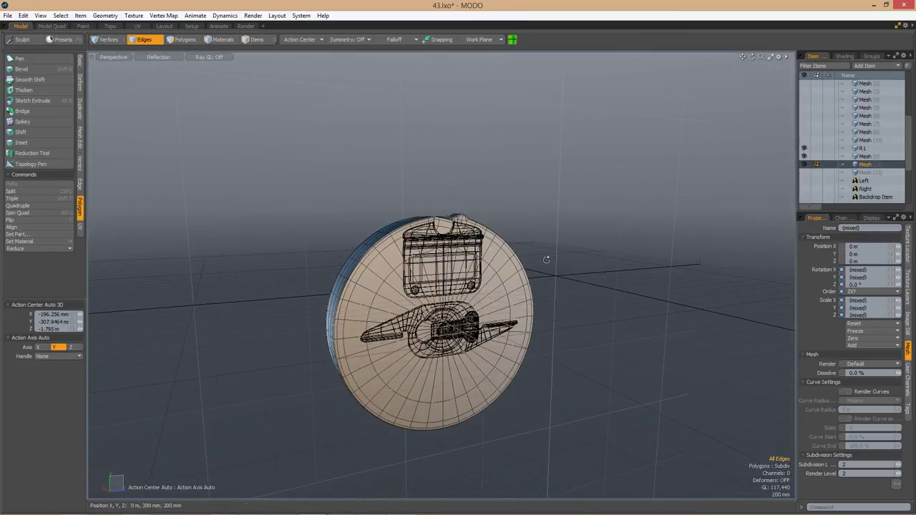
Reposition the raised tab's top vertices in the Left view and rotate them -0.5° about X.
alt+drag(546, 260, 550, 289)
key(1)
scroll(487, 289, up, 5)
key(y)
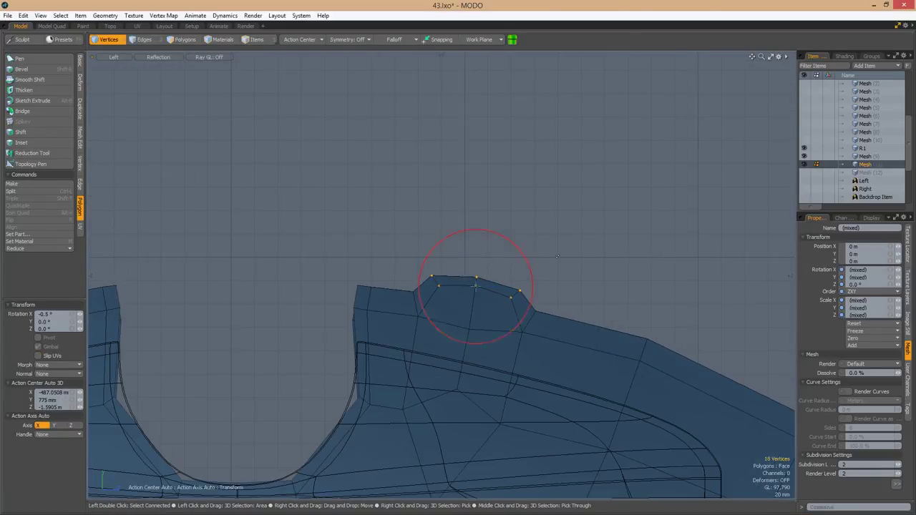
scroll(557, 257, down, 5)
key(space)
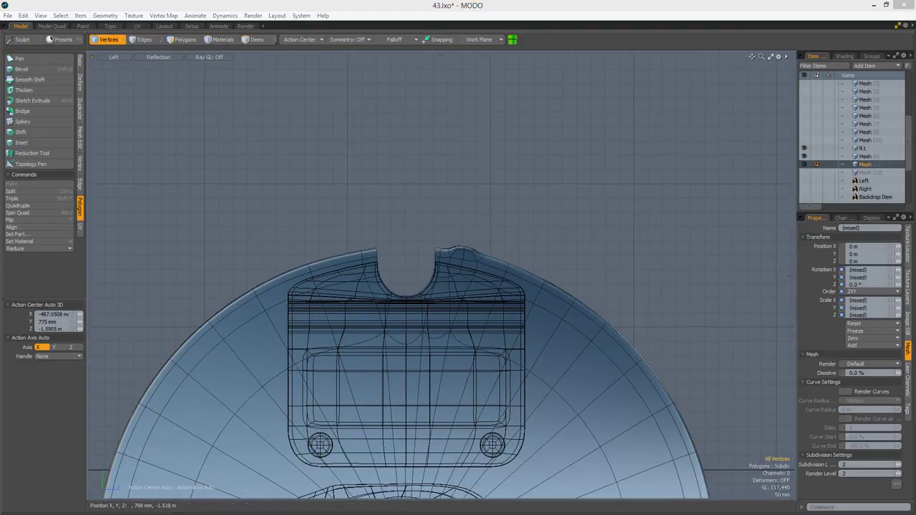
Select the front shell's outer face and rim polygons, including the raised tab.
scroll(490, 246, up, 5)
scroll(453, 250, down, 5)
key(space)
alt+drag(453, 251, 536, 270)
click(581, 294)
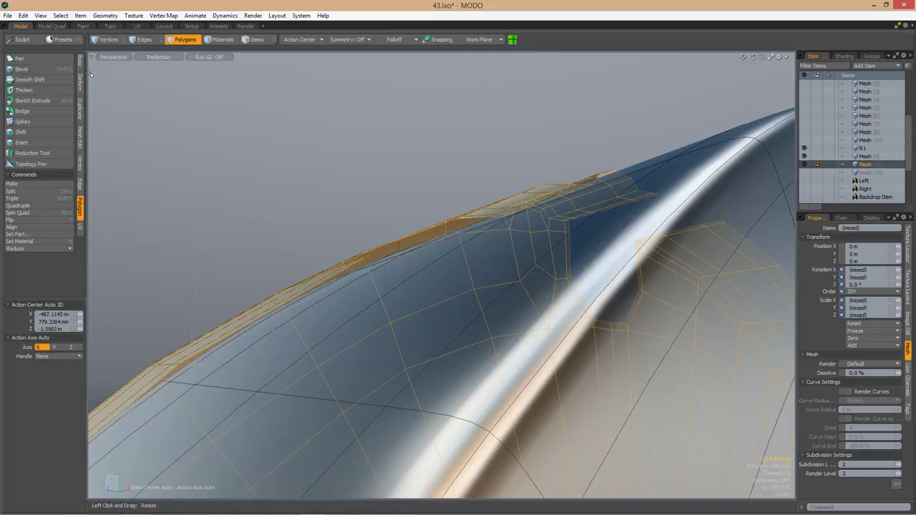
alt+drag(410, 246, 351, 343)
key(space)
Bevel the three wall polygons inside the rim's side notch and slide its inner corner edge by 9.6%.
alt+drag(477, 310, 426, 277)
alt+drag(312, 254, 549, 368)
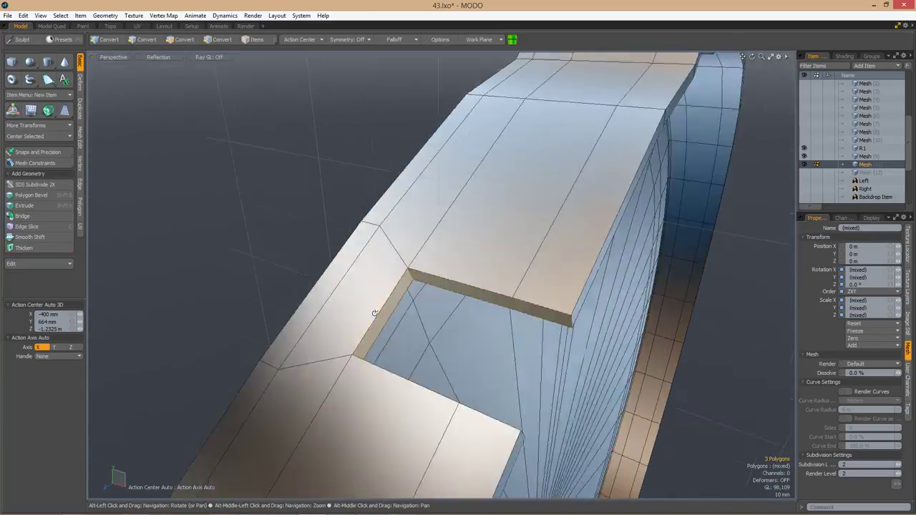
alt+drag(374, 313, 440, 319)
key(b)
key(space)
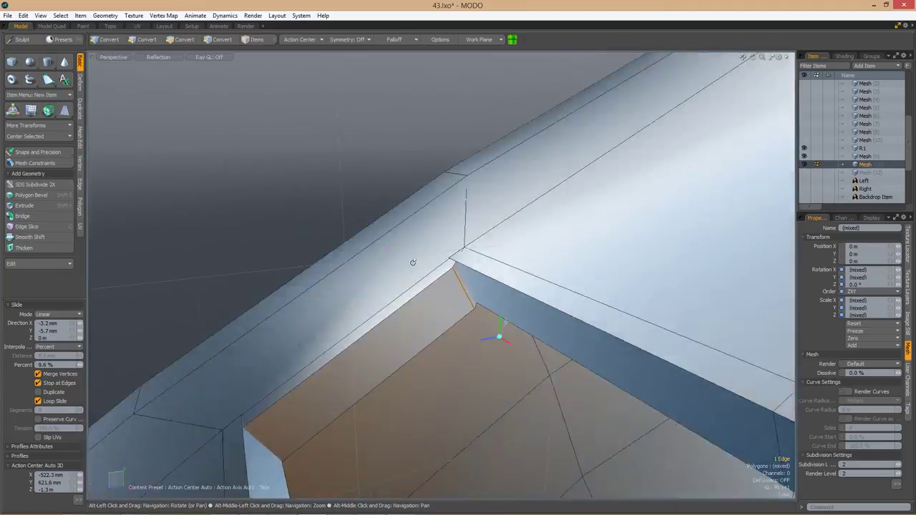
Slide the side notch's other inner corner edge by 6.3%.
alt+drag(412, 262, 444, 308)
alt+drag(420, 245, 526, 310)
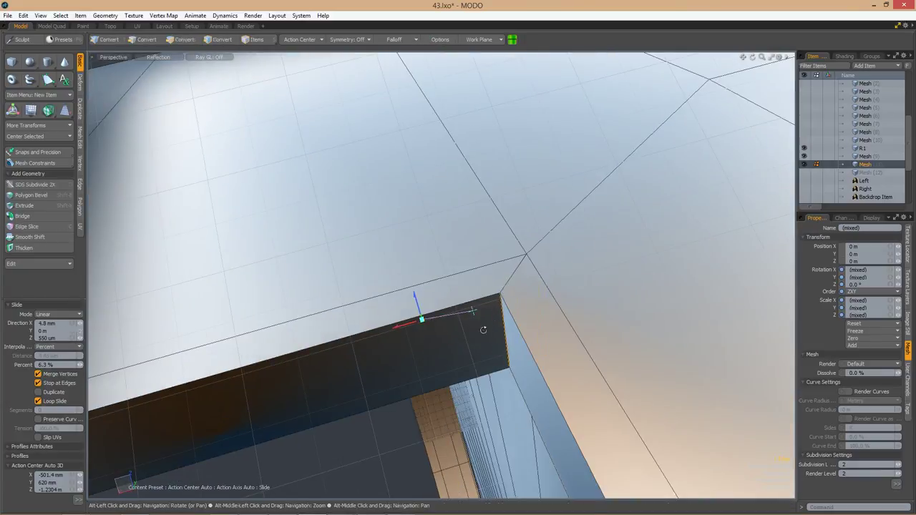
key(space)
alt+drag(483, 330, 447, 311)
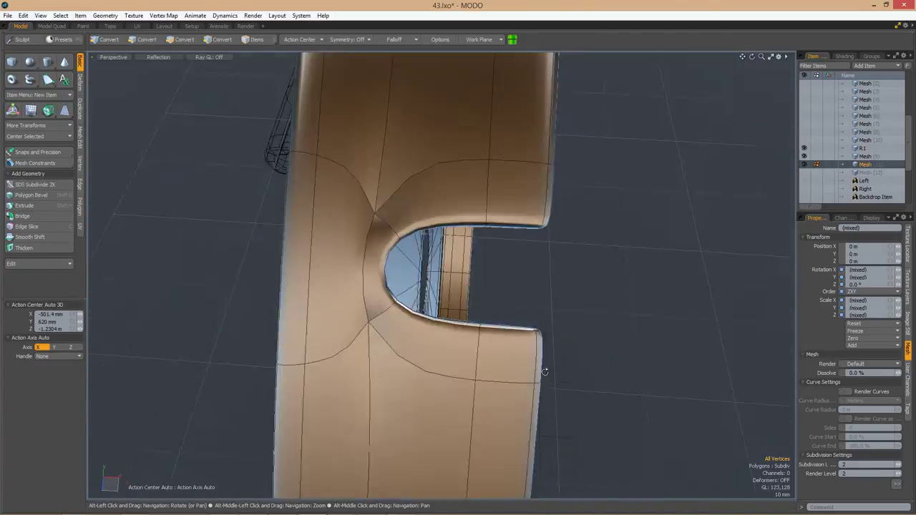
Select the edges at the side notch's rounded inner end and clean up the topology there.
alt+drag(545, 372, 439, 304)
key(2)
click(398, 272)
shift+click(438, 324)
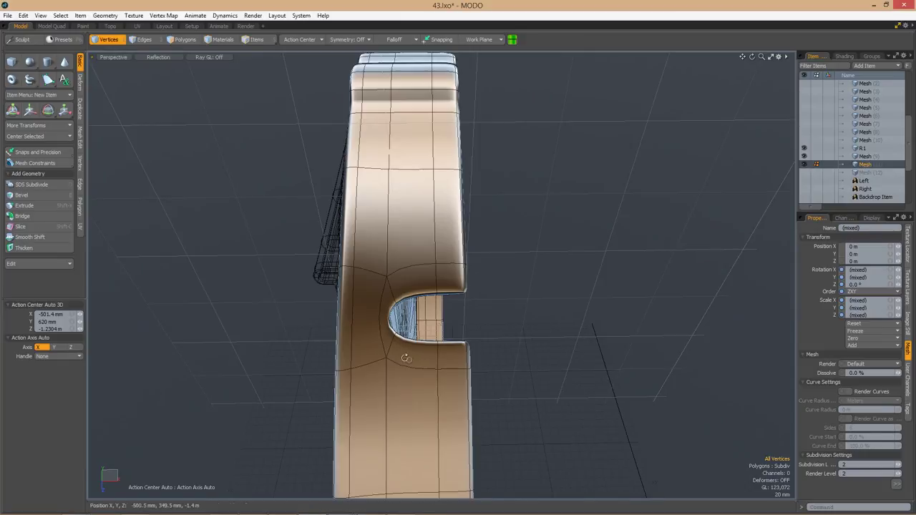
Loop-slice the rim close to its rear edge to tighten the corners of the side notch's opening.
alt+drag(572, 285, 468, 375)
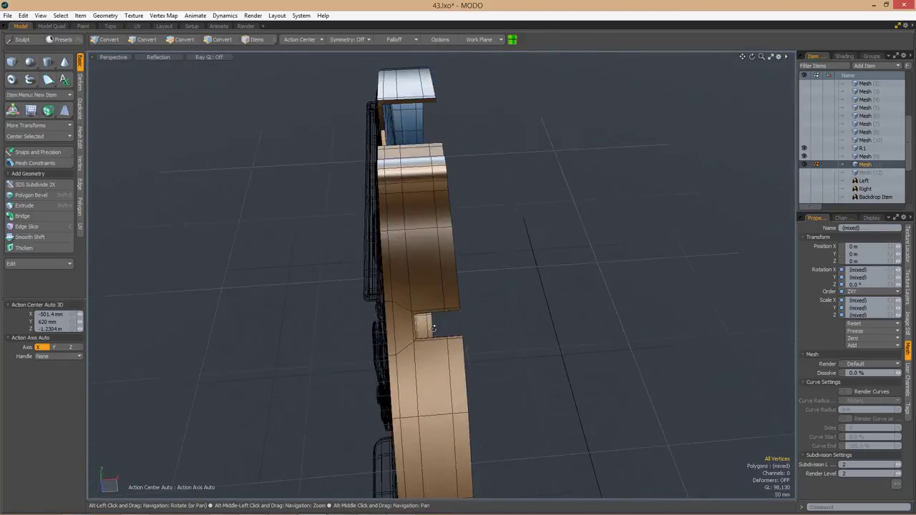
mouse_move(423, 326)
alt+mouse_down()
mouse_move(460, 320)
mouse_move(435, 313)
alt+mouse_up()
click(458, 322)
key(alt+c)
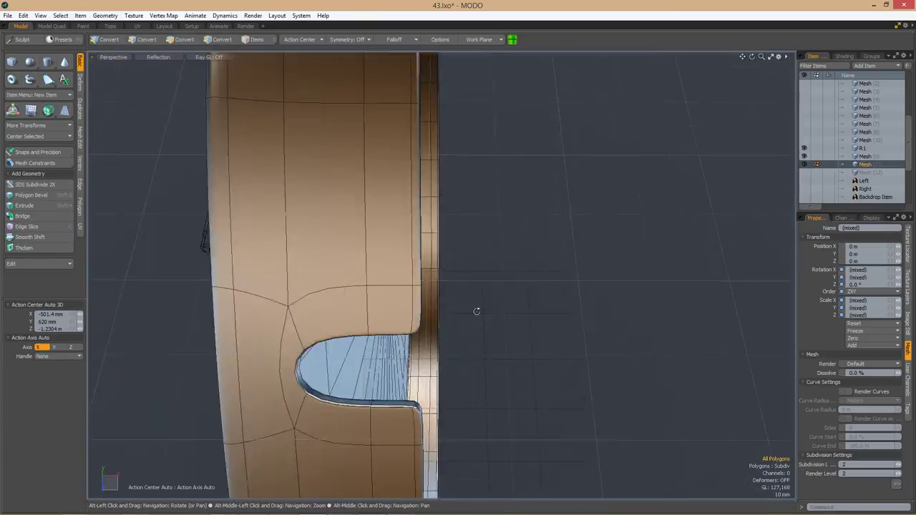
Loop-slice the rim's rear band at 94% to add a support loop around the shell.
alt+drag(477, 311, 378, 330)
key(alt+c)
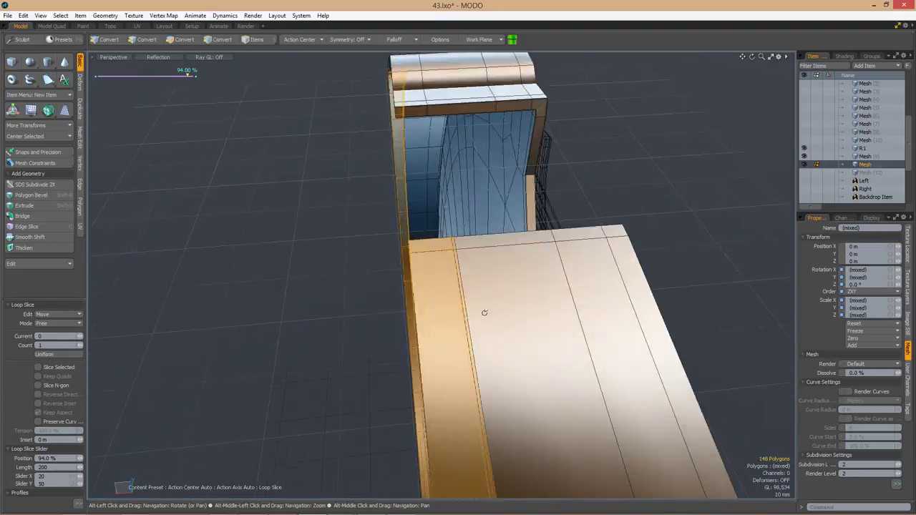
alt+drag(429, 308, 460, 283)
alt+drag(479, 344, 480, 314)
key(space)
alt+drag(476, 246, 379, 251)
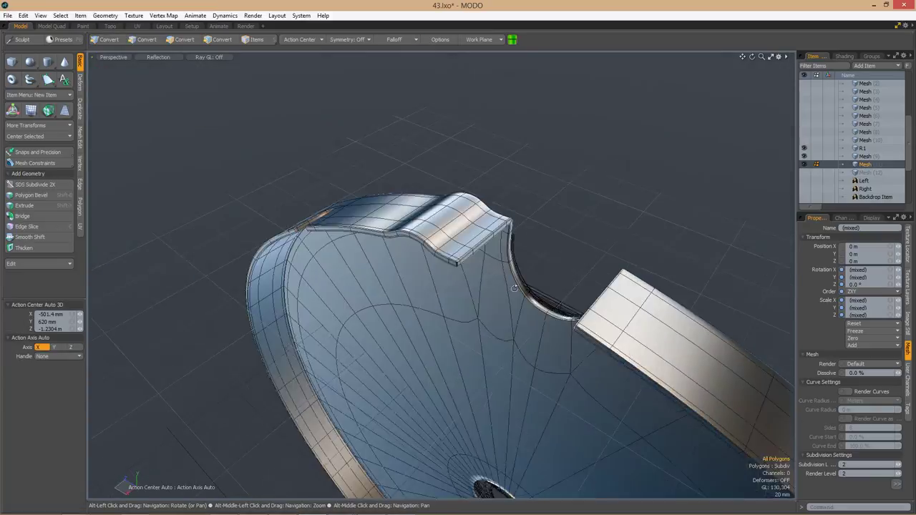
Select the rim's end polygons beside the large top notch and loop-slice them close to the notch edge.
alt+drag(501, 286, 433, 391)
click(517, 326)
click(429, 315)
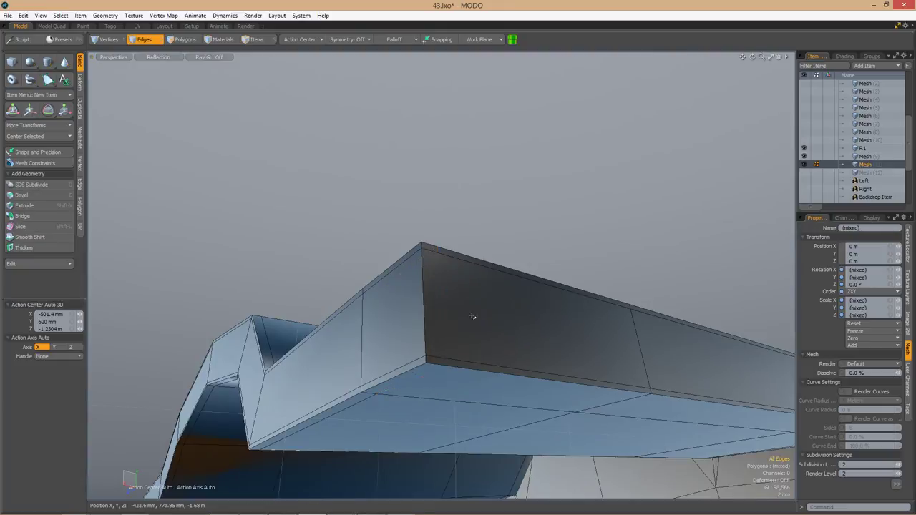
key(3)
alt+drag(472, 316, 563, 293)
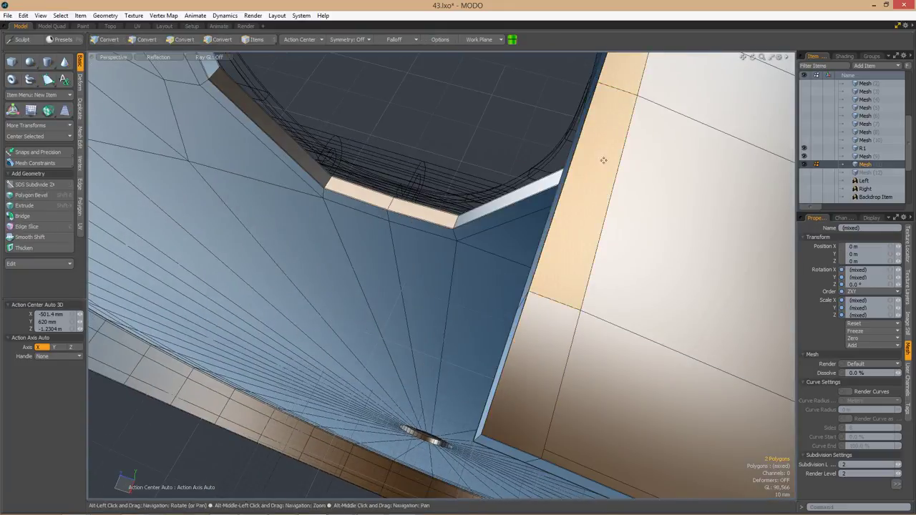
key(alt+l)
alt+drag(603, 160, 194, 75)
key(space)
Add further support cuts to the rim's end polygons with Edge Slice and Loop Slice.
alt+drag(647, 284, 380, 368)
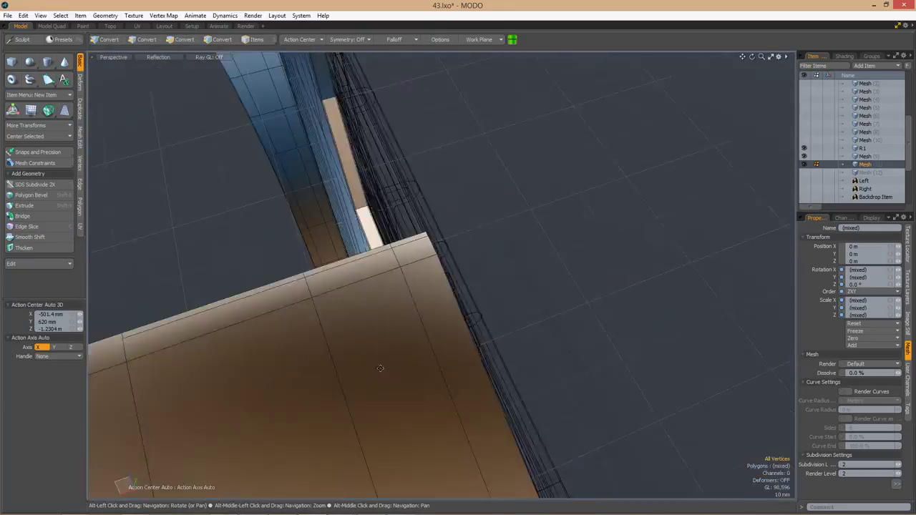
mouse_move(577, 325)
alt+mouse_down()
mouse_move(533, 314)
mouse_move(517, 341)
mouse_move(470, 205)
mouse_move(445, 235)
mouse_move(397, 419)
mouse_move(579, 271)
mouse_move(504, 380)
mouse_move(433, 371)
mouse_move(586, 324)
alt+mouse_up()
key(q)
alt+drag(421, 321, 375, 404)
key(2)
key(3)
alt+drag(486, 313, 517, 309)
key(c)
key(alt+c)
key(space)
Finish the support cuts on the rim's end beside the side notch and check them on the subdivided surface.
alt+drag(457, 191, 405, 323)
alt+drag(401, 276, 400, 281)
key(space)
alt+drag(471, 275, 411, 315)
key(shift+c)
key(space)
key(2)
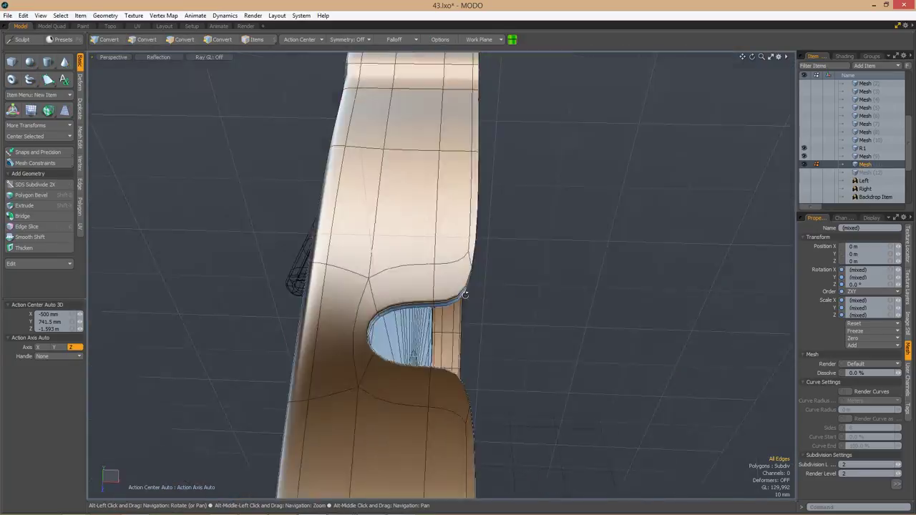
Edge-slice the rim end near the side notch's corner and slide individual vertices to even out the support edges.
alt+drag(300, 300, 272, 302)
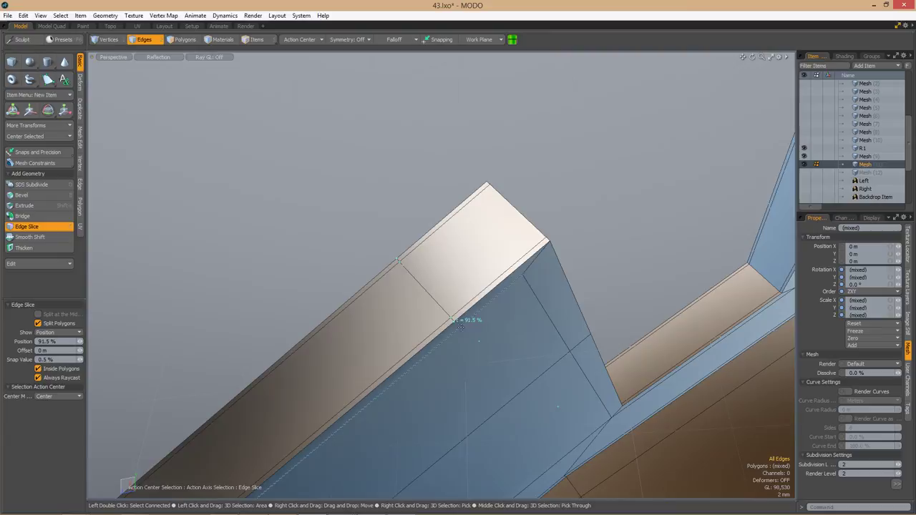
alt+drag(460, 324, 546, 343)
alt+drag(289, 299, 522, 278)
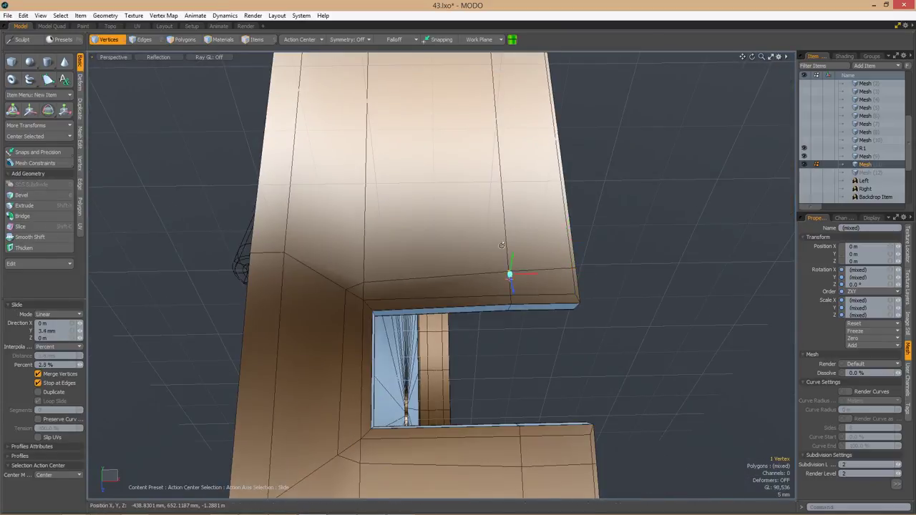
alt+drag(502, 245, 292, 133)
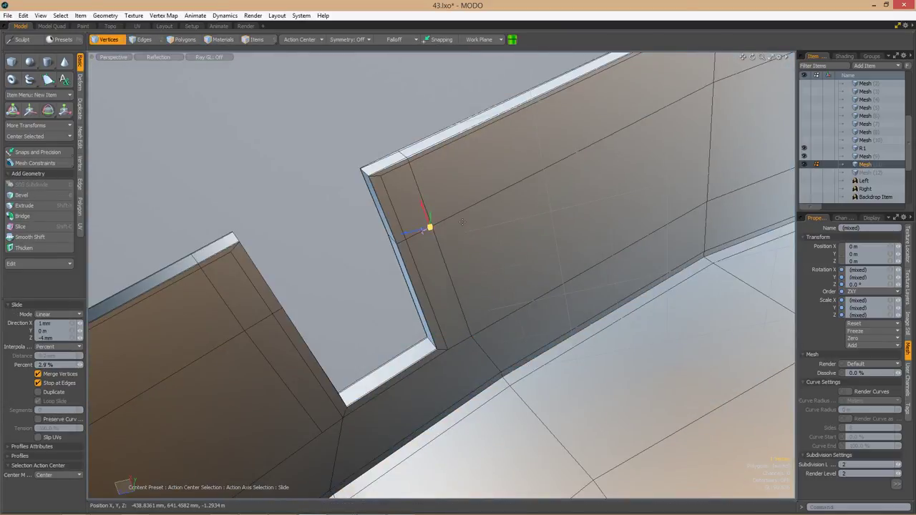
alt+drag(462, 222, 508, 204)
Move the vertex at the side notch's inner corner by -9.5 mm in X and check the subdivided surface.
key(space)
key(space)
key(space)
key(space)
key(space)
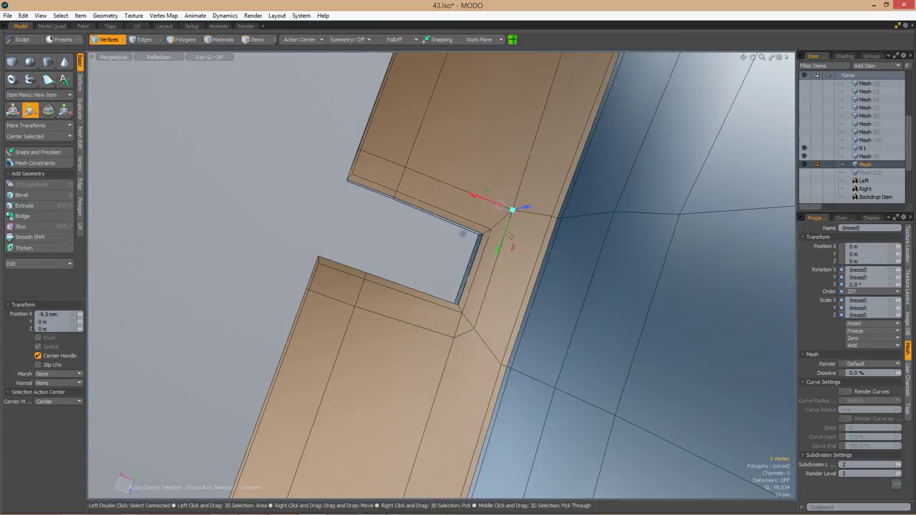
alt+drag(462, 351, 488, 373)
key(Tab)
alt+drag(392, 334, 473, 286)
alt+drag(380, 187, 511, 309)
Scale the cover shell's inner layer of polygons to 99.5% in X and Y, and move it -5 mm in Z.
key(3)
key(ctrl+space)
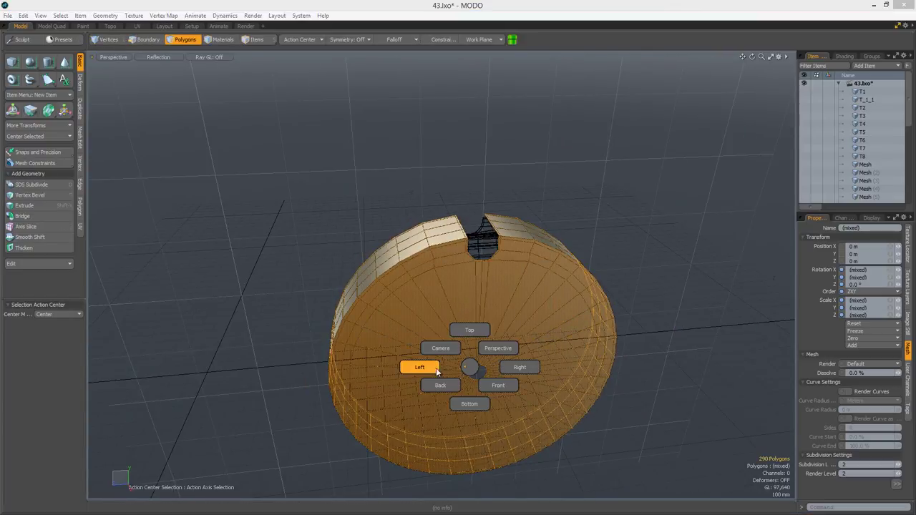
click(419, 364)
key(r)
alt+drag(493, 382, 622, 286)
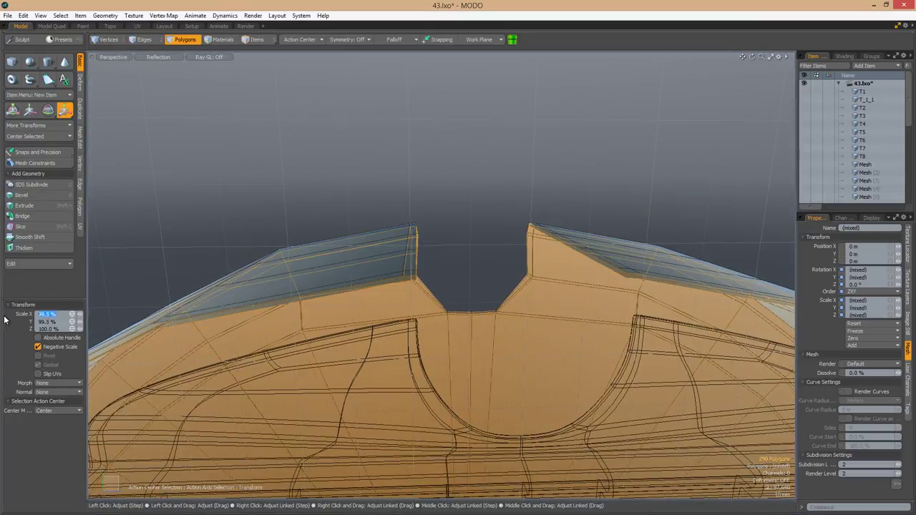
alt+drag(458, 308, 627, 344)
key(w)
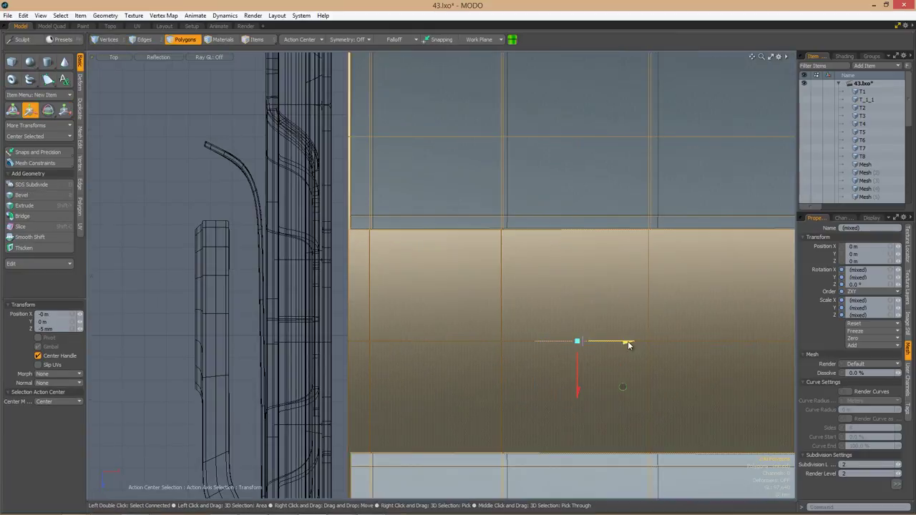
Try to close the gap between the cover's two shell layers along their border edges and loop-slice the result.
key(2)
alt+drag(624, 386, 453, 274)
double_click(453, 273)
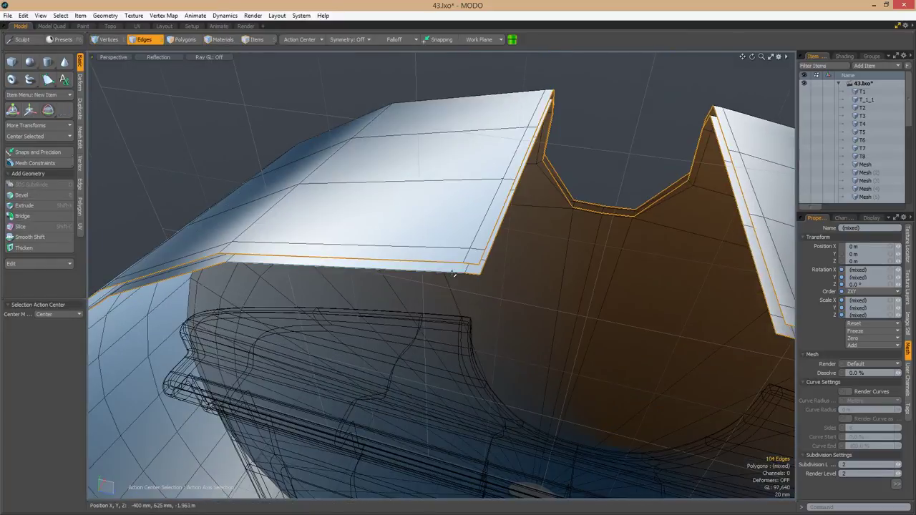
key(Escape)
alt+drag(522, 287, 443, 174)
key(3)
key(alt+c)
click(449, 235)
key(space)
key(2)
double_click(444, 174)
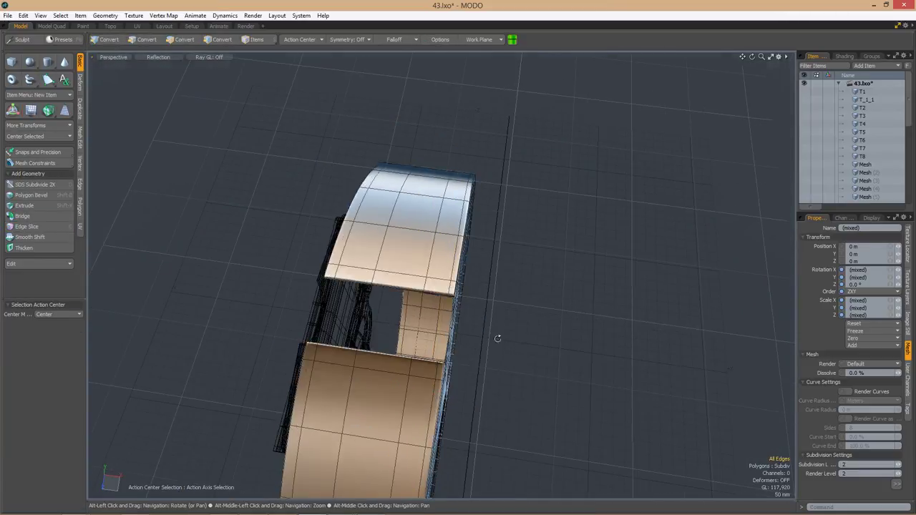
alt+drag(498, 339, 396, 370)
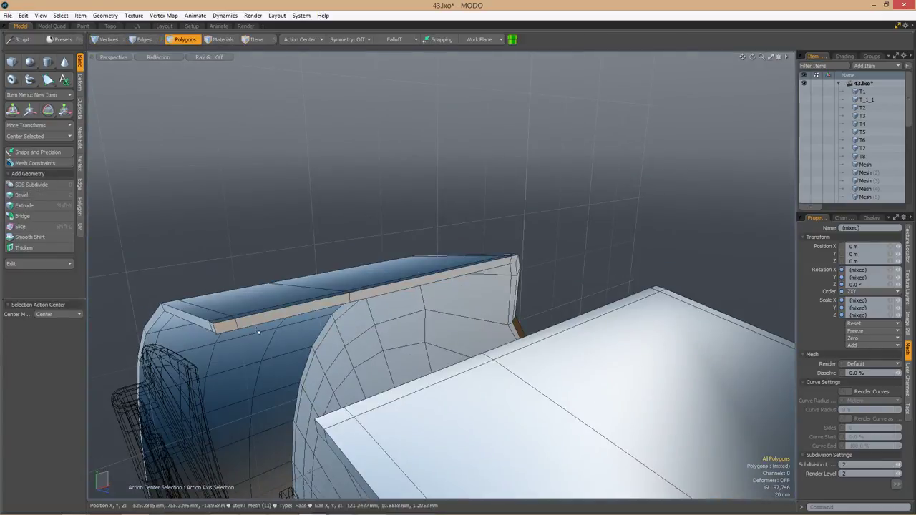
shift+click(407, 315)
key(2)
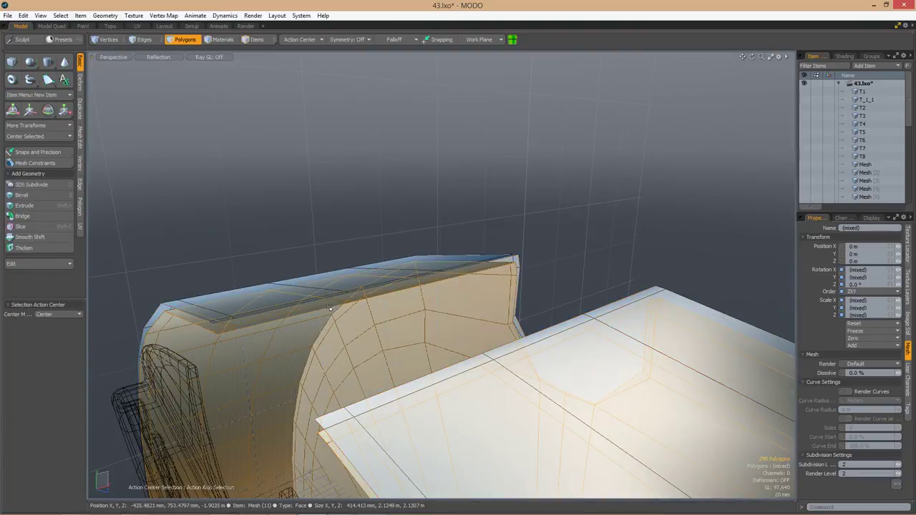
Bridge the border edges of the cover's inner and outer layers and loop-slice the shell to support its edges.
alt+drag(323, 309, 493, 312)
key(3)
click(441, 288)
key(2)
double_click(447, 322)
key(w)
key(3)
key(alt+c)
Cut support edges across the rim's corners beside the cover's top notch with Edge Slice.
key(c)
alt+drag(582, 322, 524, 222)
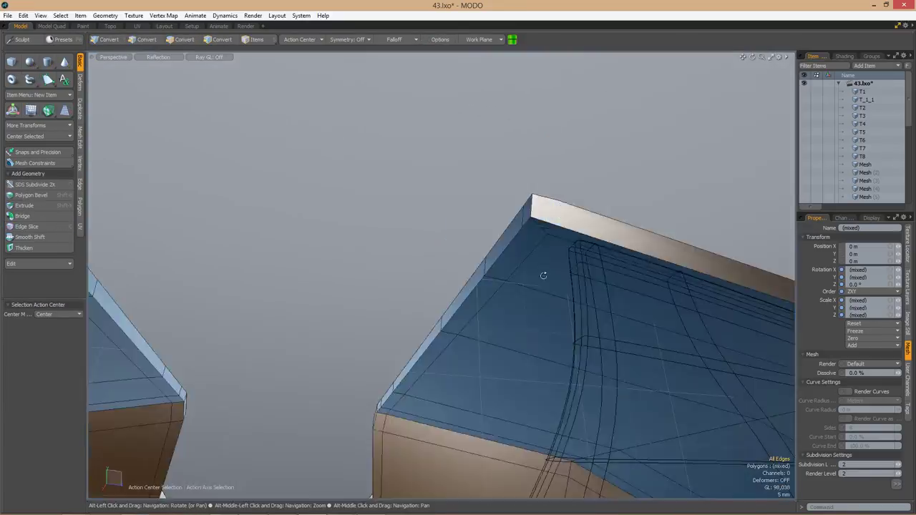
key(2)
alt+drag(543, 275, 412, 265)
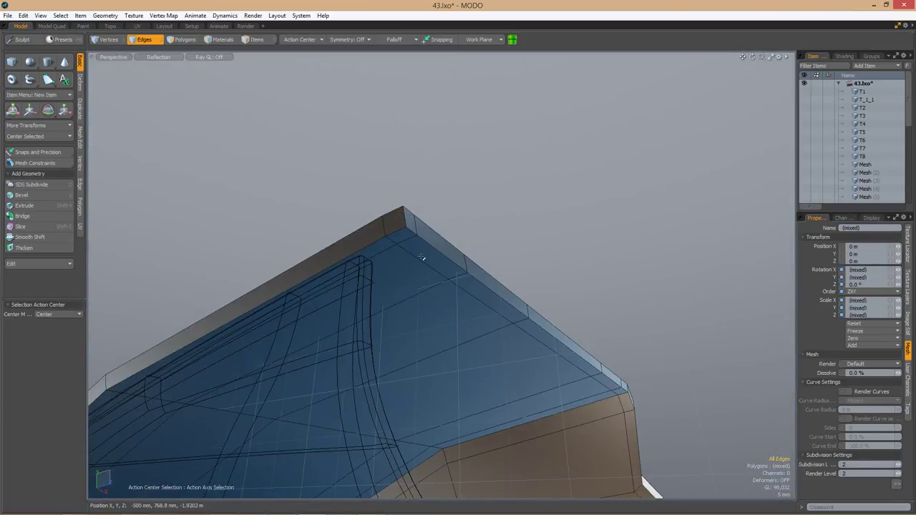
alt+drag(413, 222, 450, 326)
alt+drag(553, 334, 453, 228)
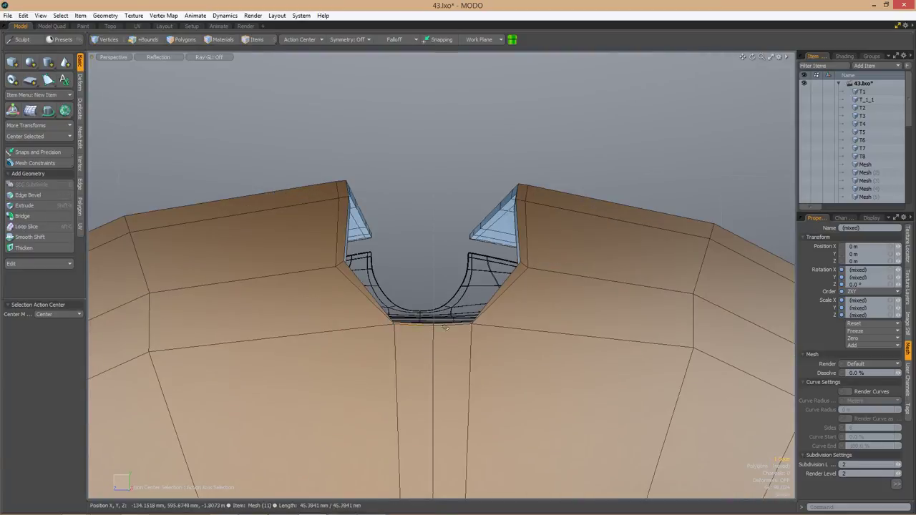
alt+drag(502, 330, 499, 345)
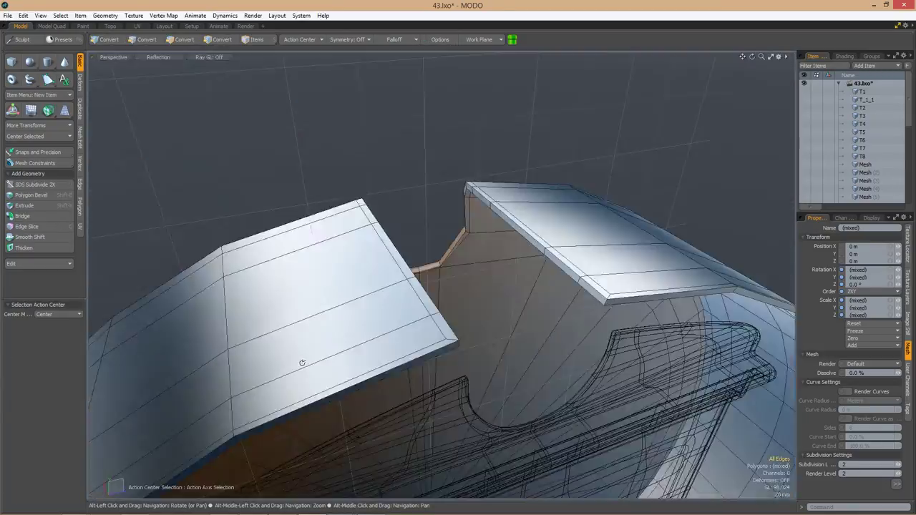
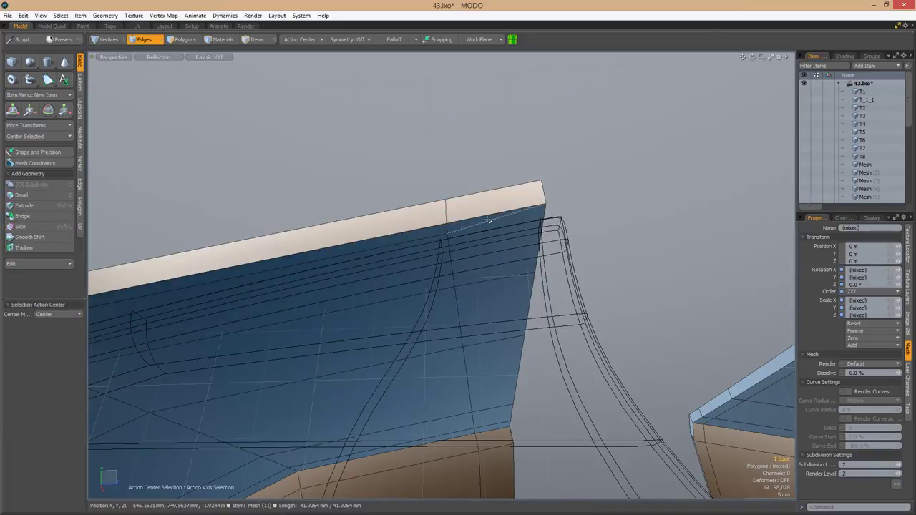
Loop-slice the polygon band around the cover's top notch to add a support loop.
alt+drag(490, 220, 446, 347)
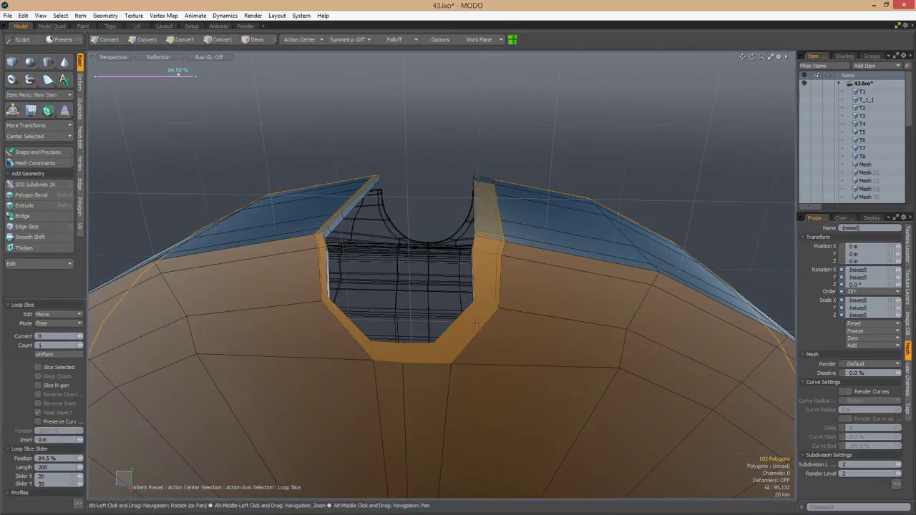
key(alt+c)
mouse_move(533, 287)
alt+mouse_down()
mouse_move(471, 326)
mouse_move(455, 375)
mouse_move(556, 272)
mouse_move(533, 304)
alt+mouse_up()
key(alt+c)
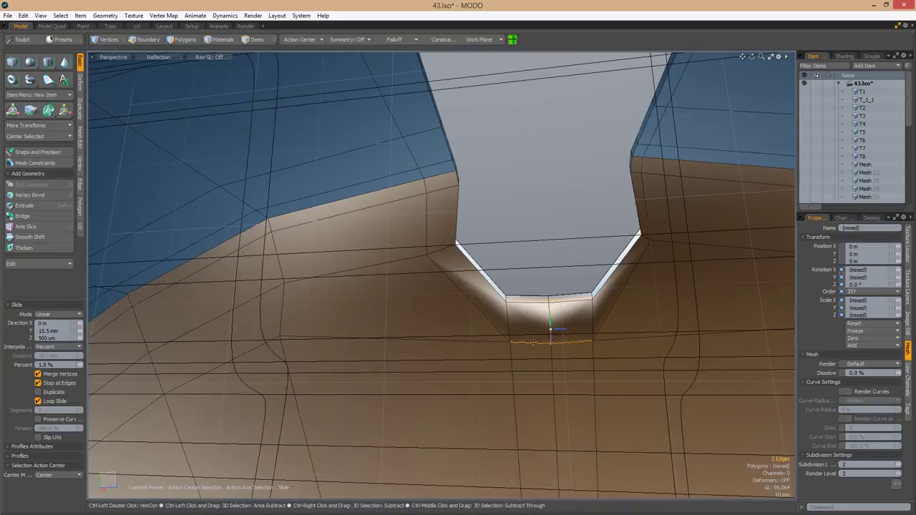
Slide the two edges below the top notch's bottom along the cover face to adjust the supporting band.
alt+drag(545, 356, 539, 301)
alt+drag(521, 235, 502, 307)
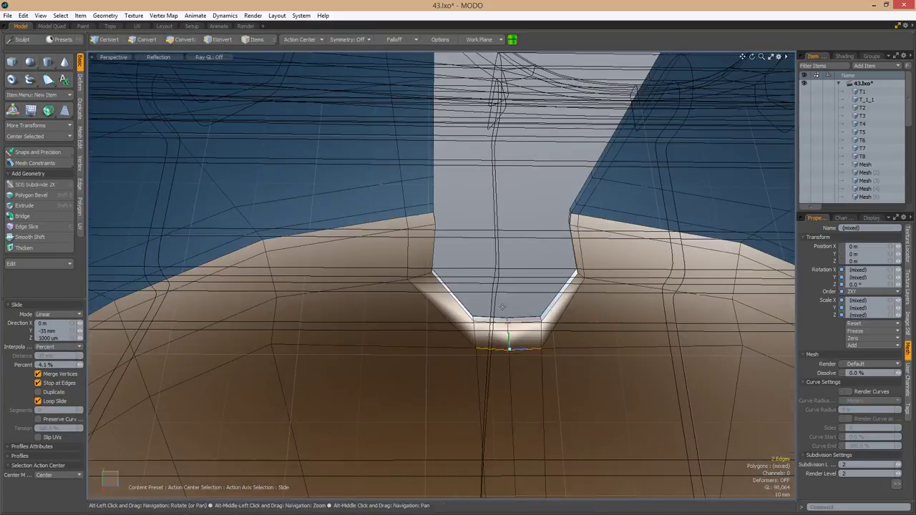
key(space)
Edge-slice the cover rim's corner polygon close to the notch end.
alt+drag(445, 347, 452, 156)
key(2)
key(c)
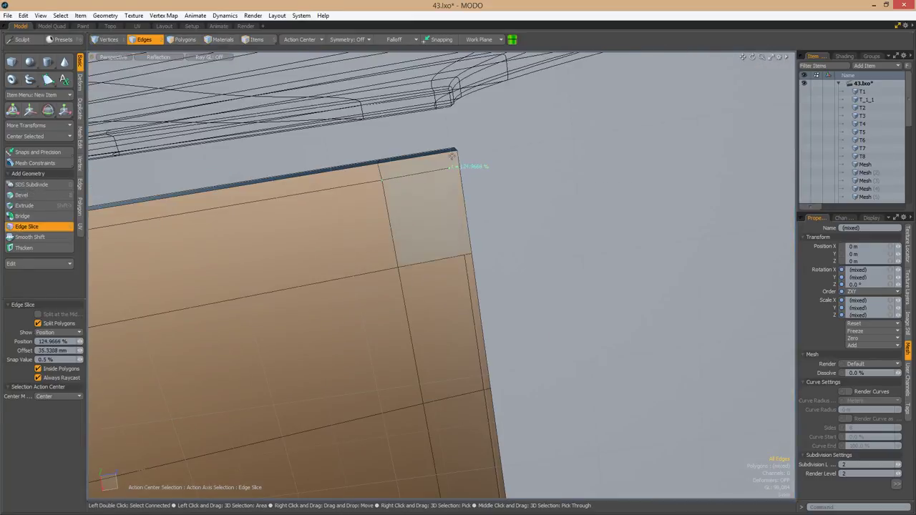
key(space)
Delete one half of the cover's polygons and mirror the remaining half across the Z axis with vertices merged.
alt+drag(464, 245, 524, 350)
key(ctrl+space)
click(589, 345)
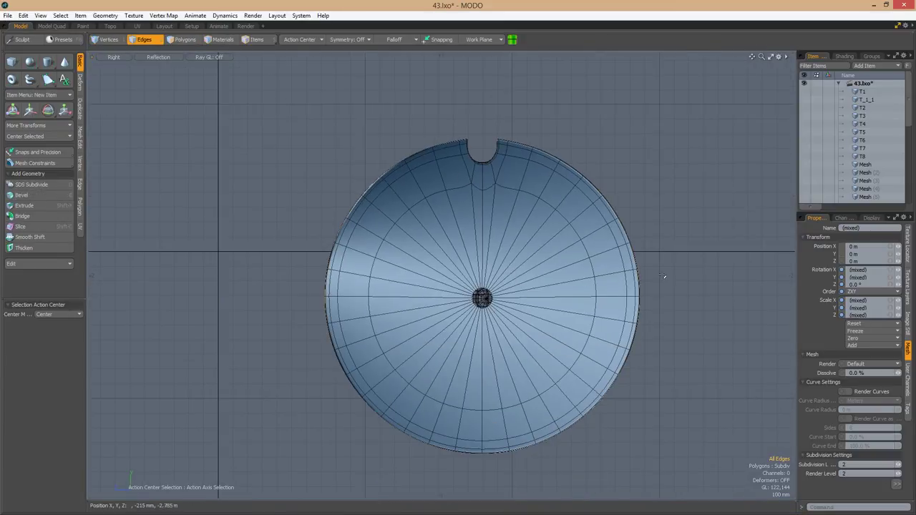
scroll(549, 310, up, 5)
scroll(550, 310, down, 6)
key(3)
right_drag(271, 180, 456, 508)
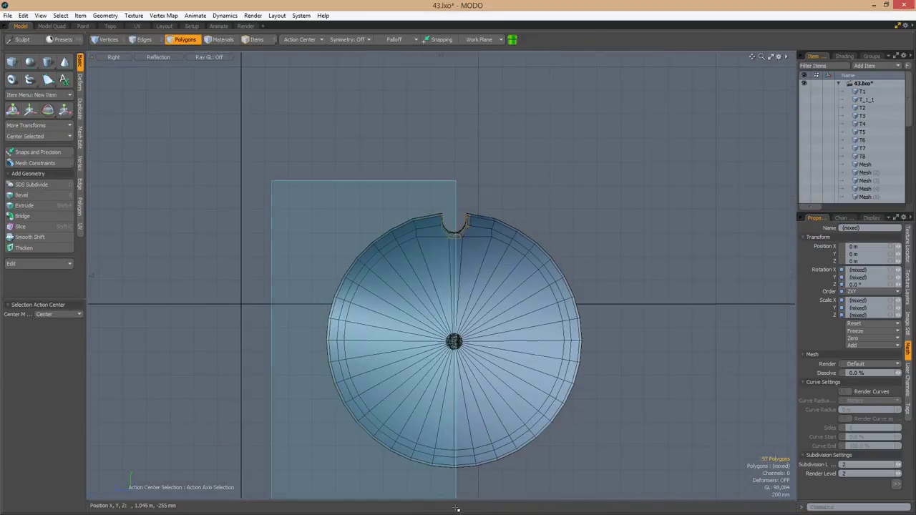
right_drag(485, 306, 493, 288)
key(shift+v)
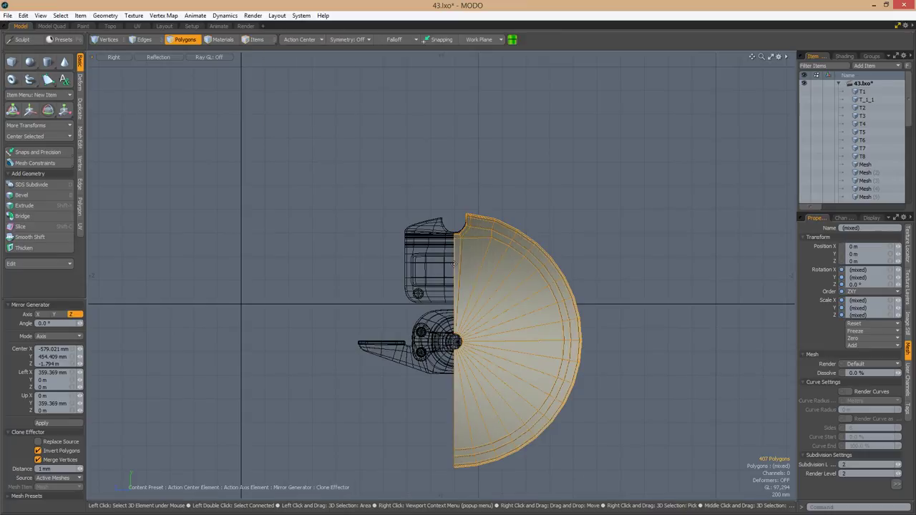
key(ctrl+space)
click(551, 209)
Try to loop-slice the cover face's radial polygons at 89.5% and continue the cut beside the notch with Edge Slice.
alt+drag(536, 323, 411, 333)
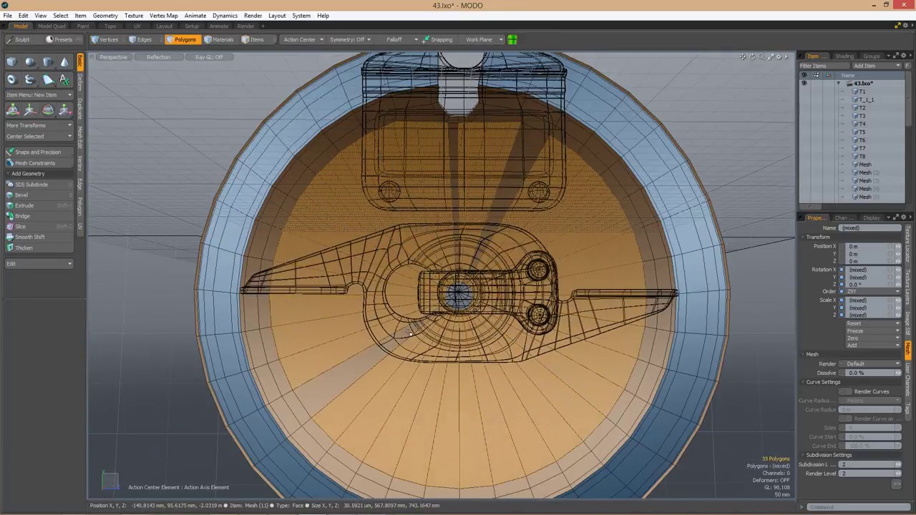
alt+drag(483, 209, 531, 235)
key(3)
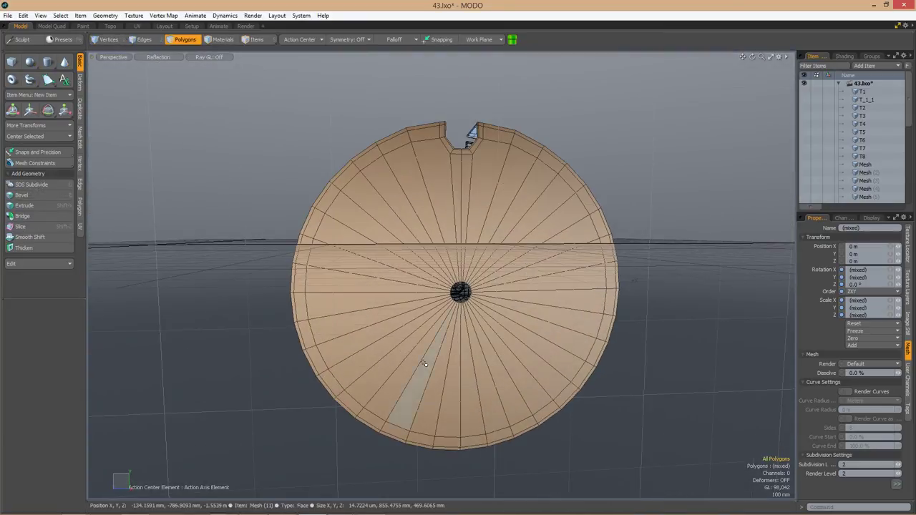
key(alt+c)
alt+drag(458, 286, 472, 337)
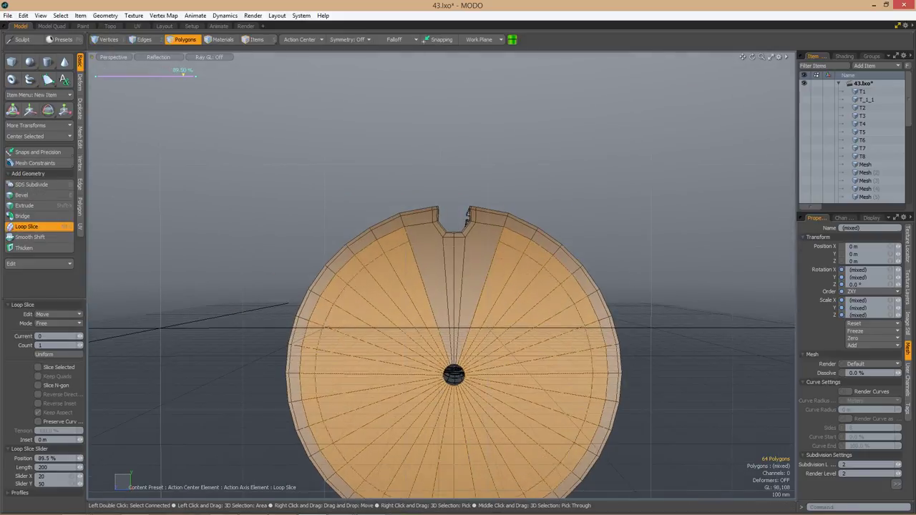
key(2)
key(alt+c)
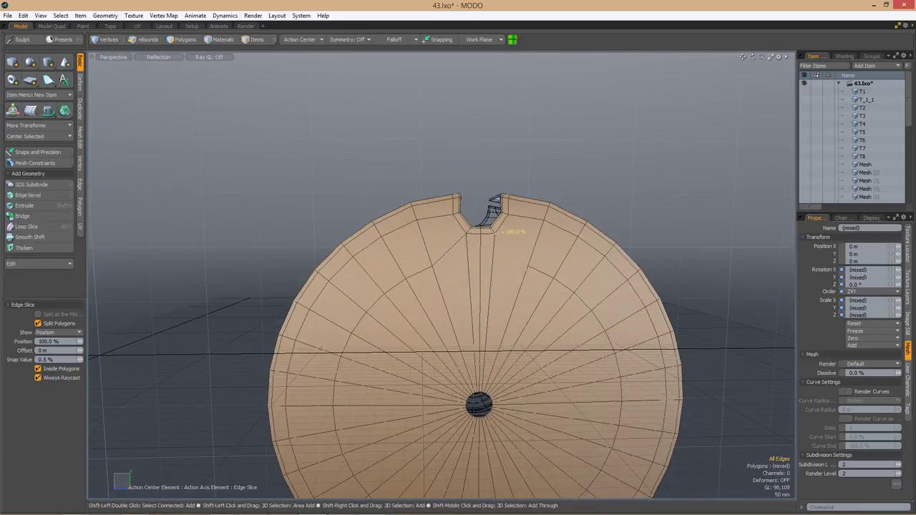
scroll(458, 286, down, 3)
mouse_move(458, 287)
alt+mouse_down()
mouse_move(429, 272)
mouse_move(451, 293)
alt+mouse_up()
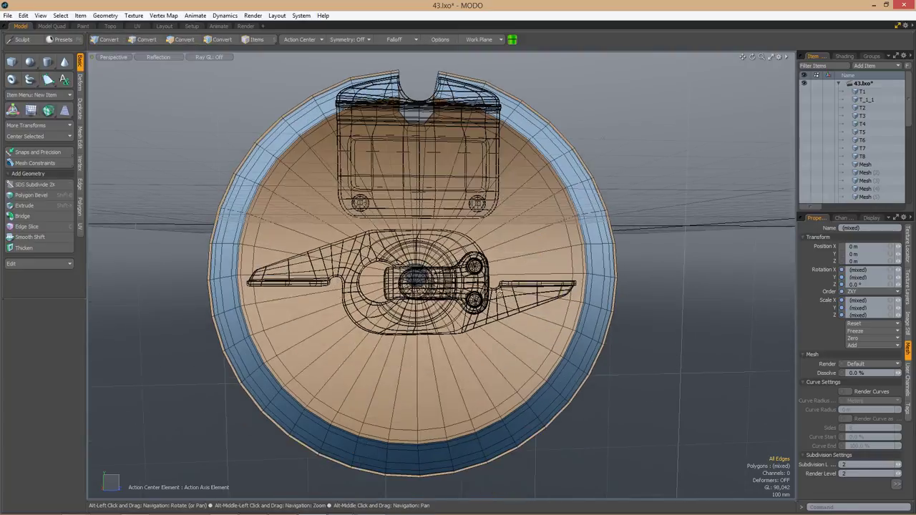
Loop-slice the cover face's radial polygons at about 44% and use Edge Slice to continue the cut below the top notch.
ctrl+alt+drag(471, 375, 444, 358)
click(159, 57)
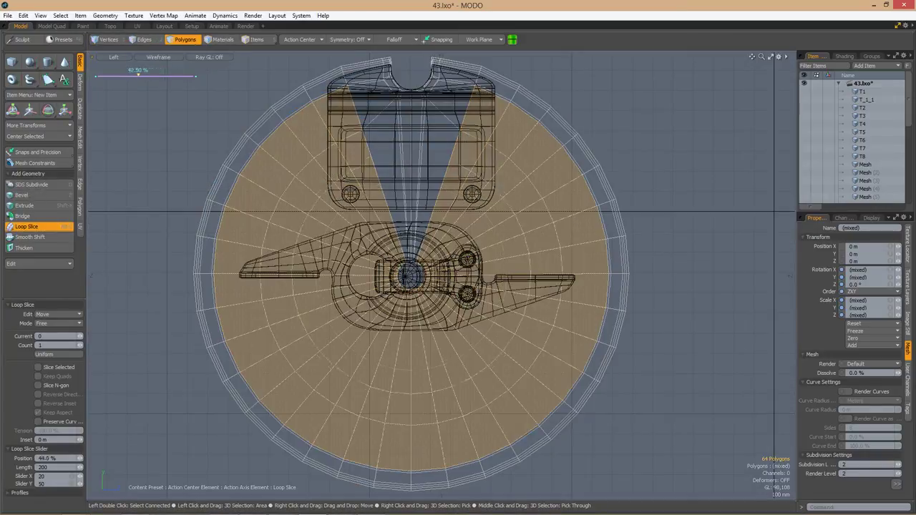
alt+drag(179, 150, 211, 193)
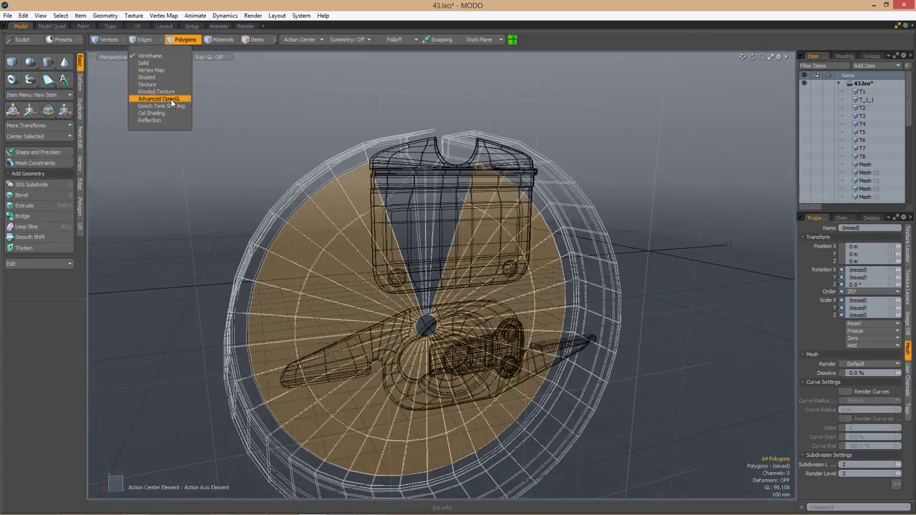
scroll(452, 204, up, 5)
key(c)
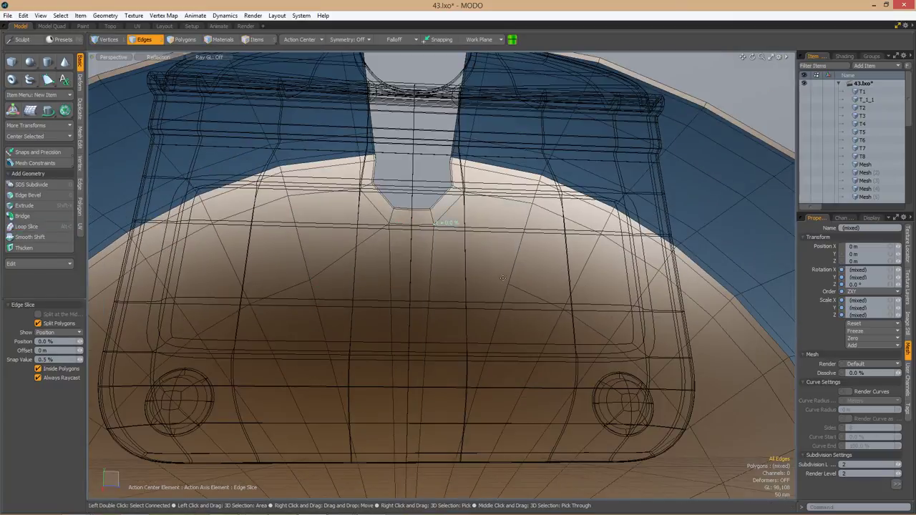
key(space)
Select both border edge loops of the cover's centre hole and bridge them to close the hole's wall.
scroll(503, 277, down, 5)
alt+drag(446, 276, 429, 385)
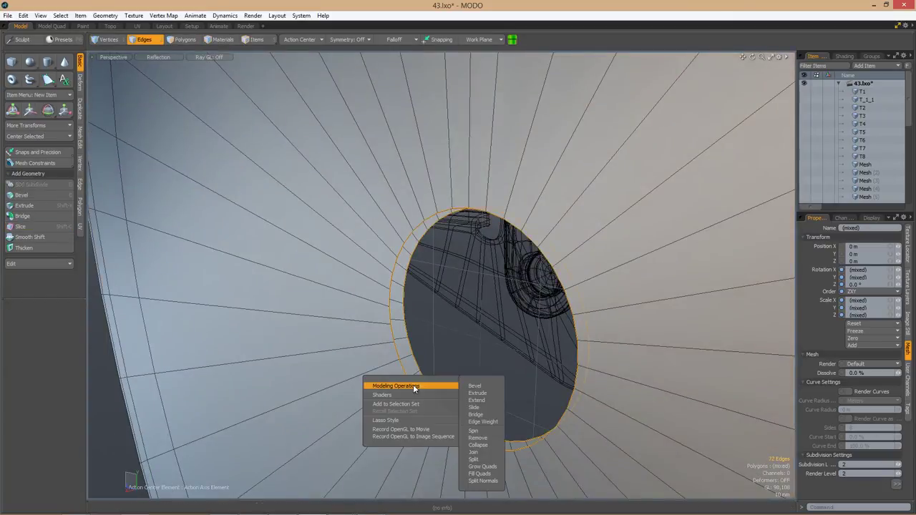
alt+drag(487, 396, 372, 329)
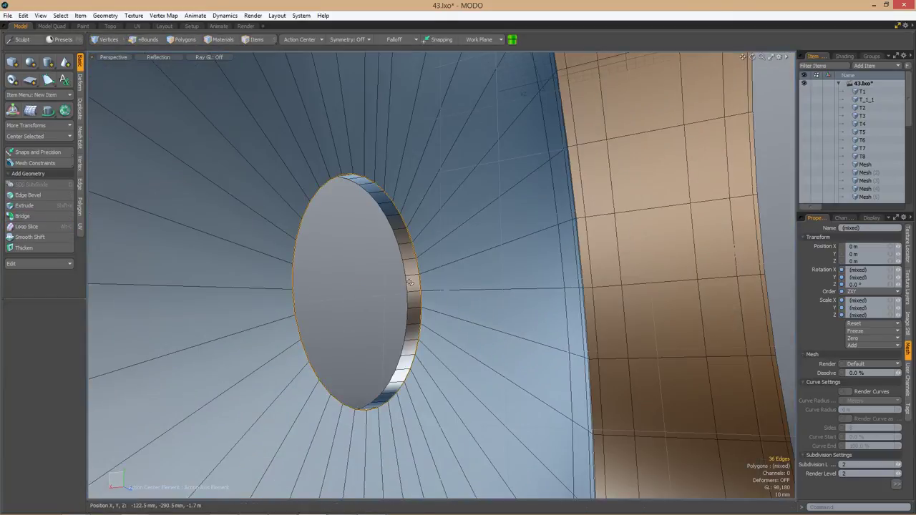
scroll(455, 295, up, 3)
alt+drag(286, 308, 454, 282)
Loop-slice the radial face polygons at 99.5% to add a support loop close to the centre hole.
key(space)
key(3)
key(alt+c)
drag(154, 74, 193, 74)
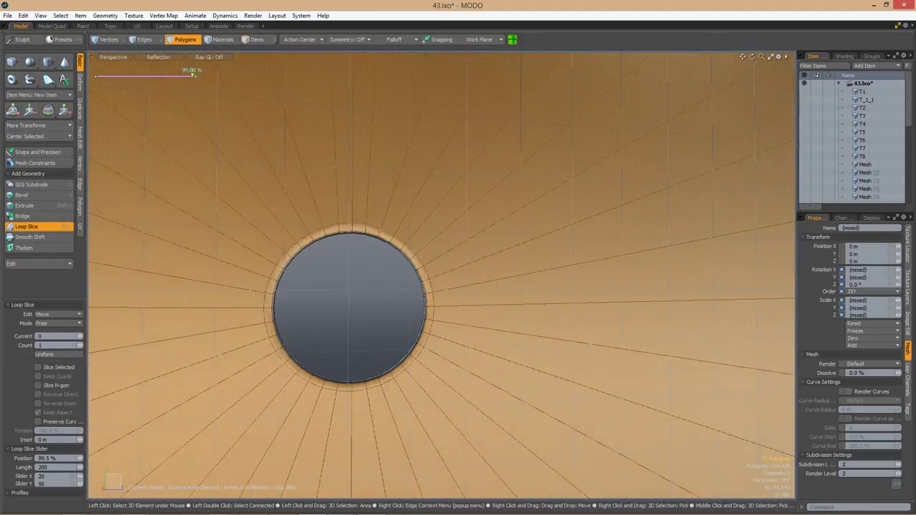
Loop-slice the cover's radial face polygons at 97% to add another edge loop around the centre hole.
alt+drag(475, 301, 529, 301)
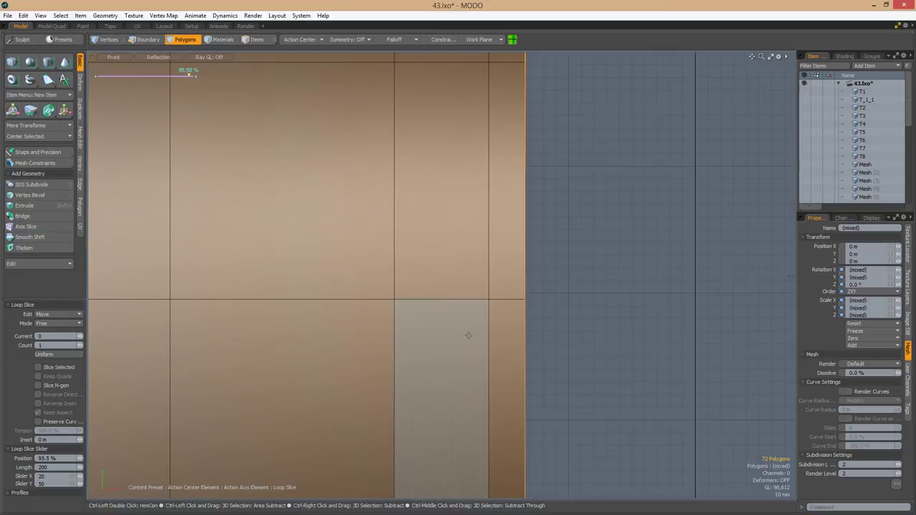
key(ctrl+space)
click(546, 317)
click(166, 59)
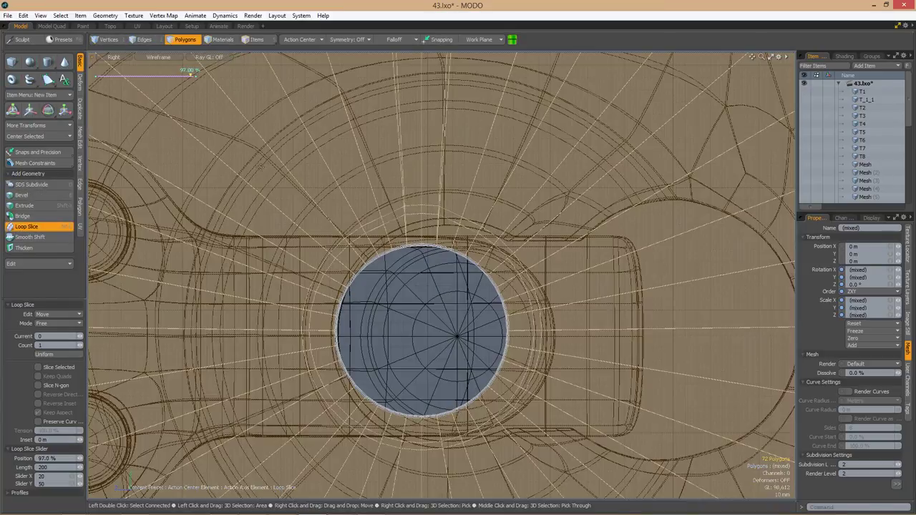
click(164, 70)
Set the viewport shading to Reflection and select the added edge loop around the cover's centre hole.
key(ctrl+space)
click(436, 231)
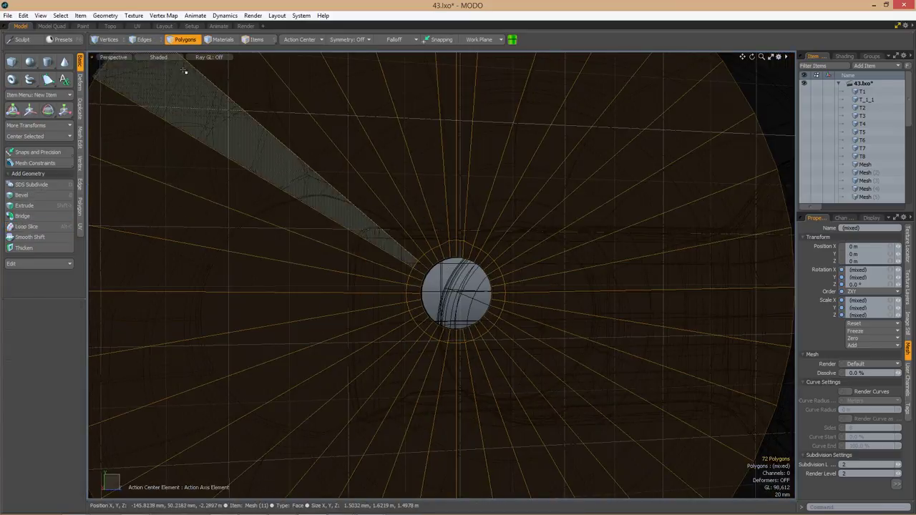
click(154, 57)
click(151, 120)
key(2)
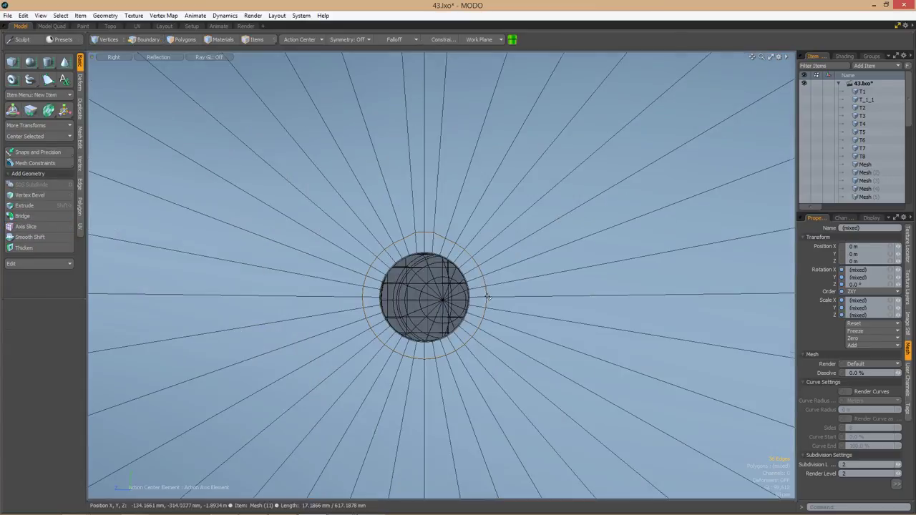
scroll(492, 234, up, 3)
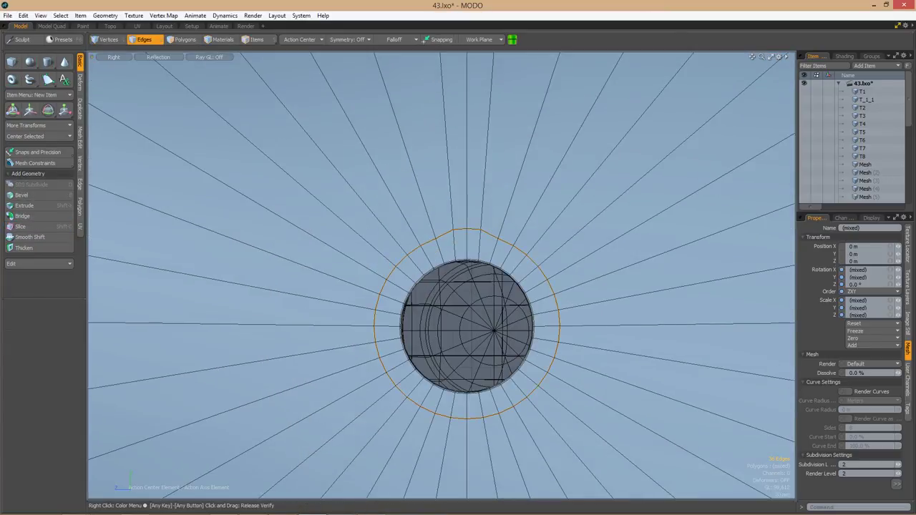
scroll(454, 268, down, 3)
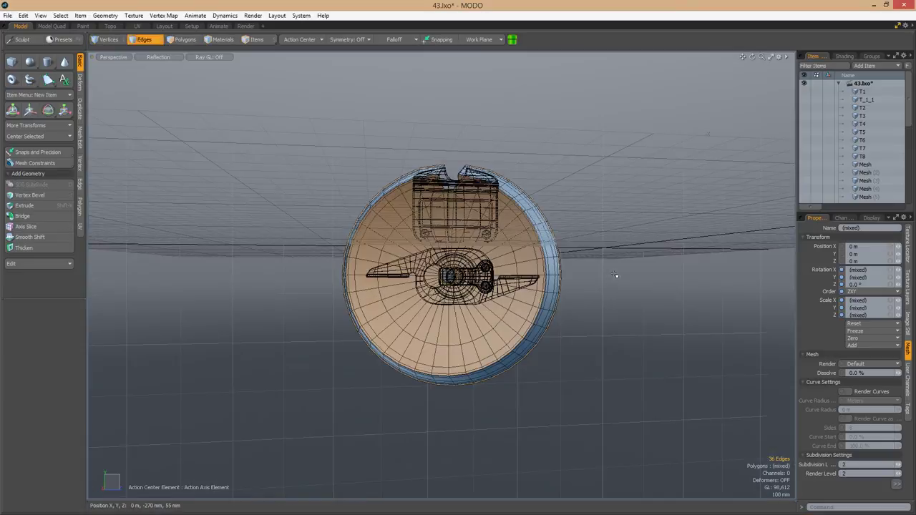
Slice a support edge into the cover's thin outer rim beside the top notch.
alt+drag(613, 272, 741, 325)
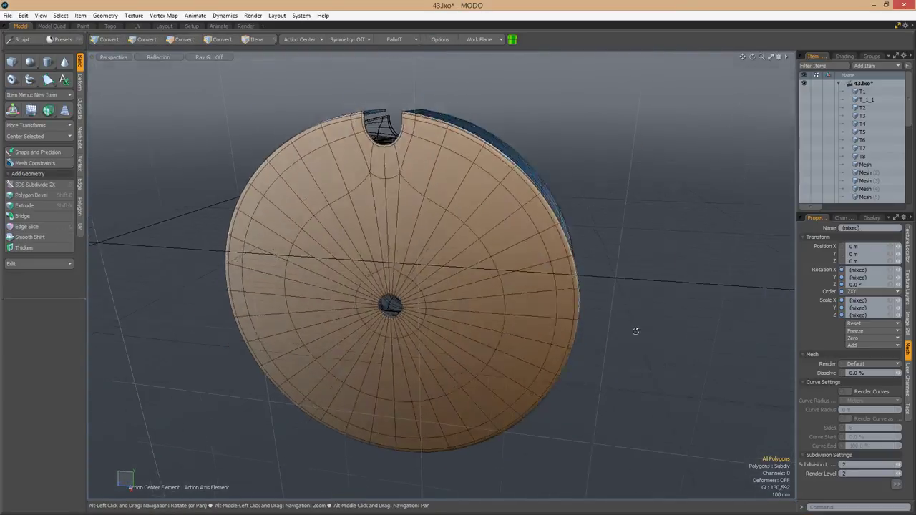
alt+drag(635, 331, 499, 345)
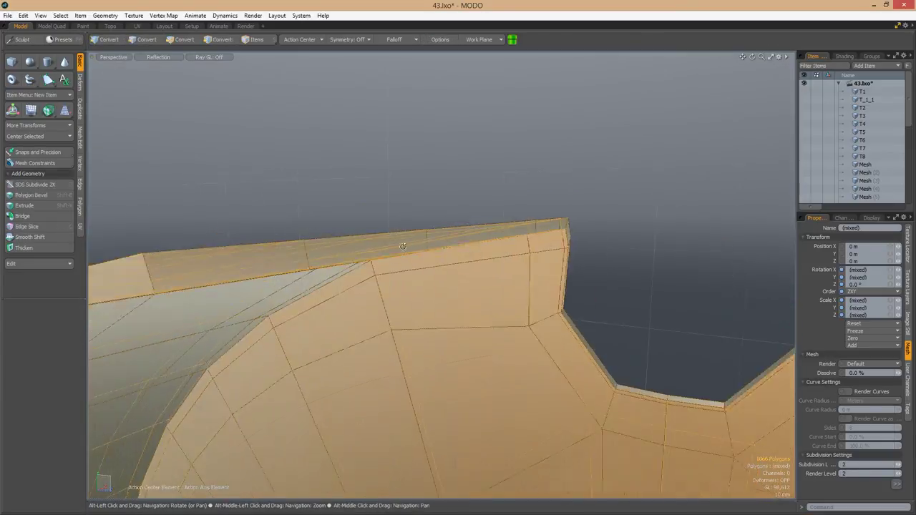
click(26, 226)
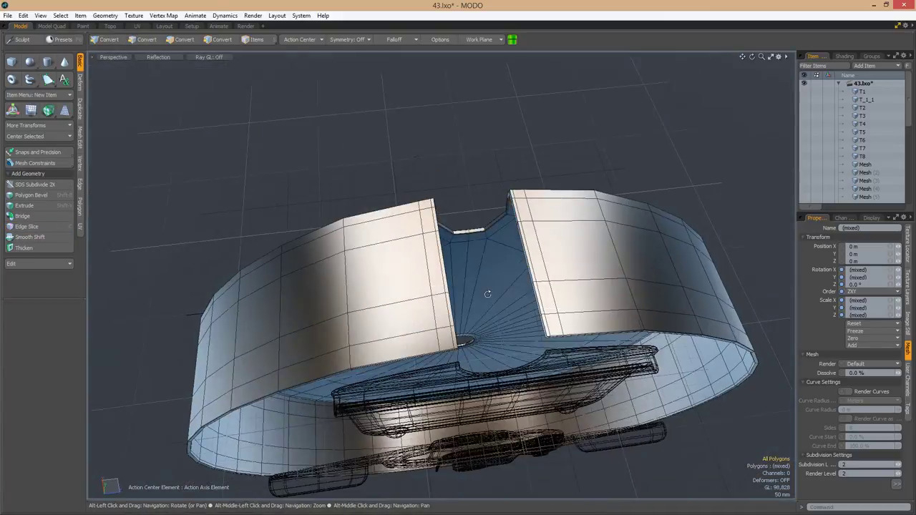
Inspect the assembled drum magazine in the render preview from several angles, ending back in the modelling workspace.
alt+drag(646, 257, 545, 291)
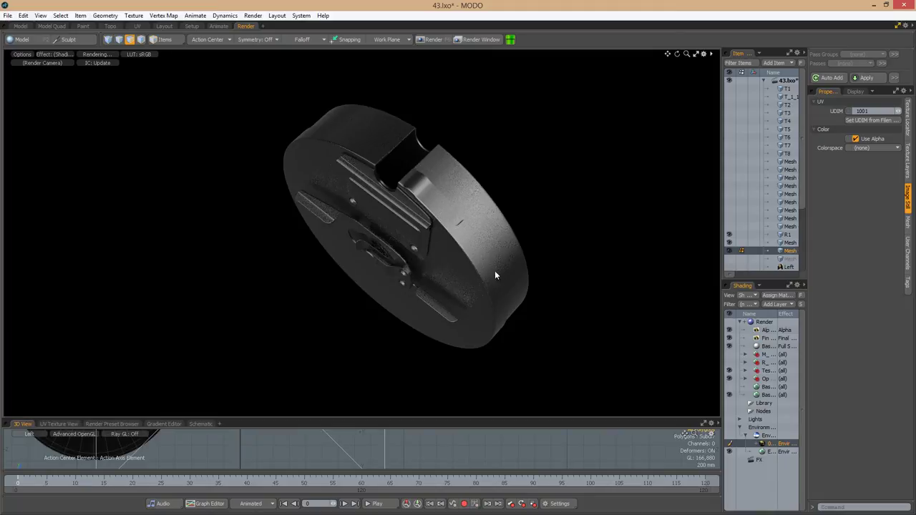
alt+drag(420, 157, 476, 293)
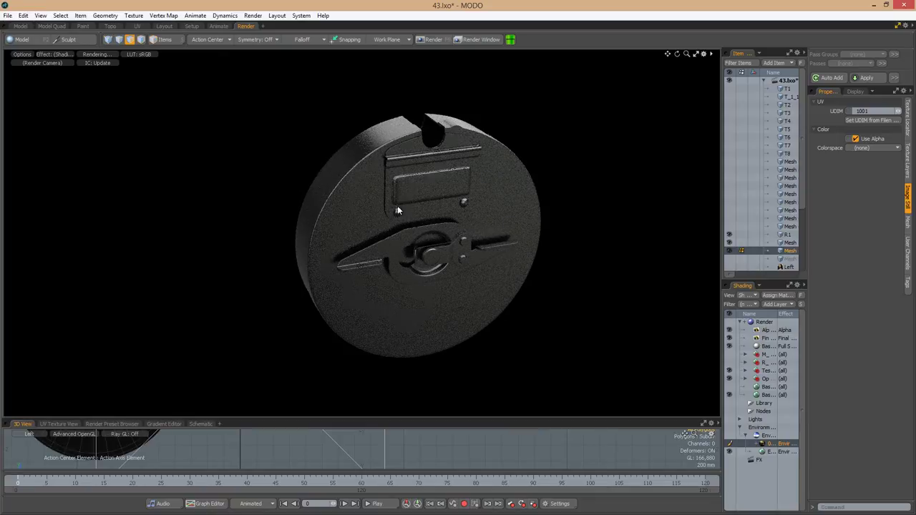
click(21, 26)
Select the polygons of one lower rivet on the small plate, and bring the shell's notched rim into view.
alt+drag(458, 272, 494, 273)
key(3)
click(439, 255)
scroll(561, 283, up, 5)
scroll(562, 284, down, 5)
key(5)
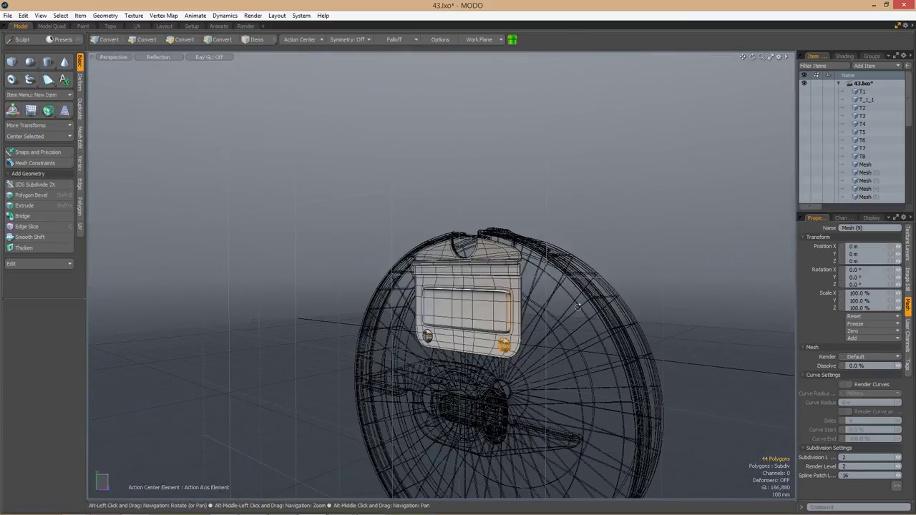
alt+drag(562, 284, 401, 236)
scroll(430, 261, up, 4)
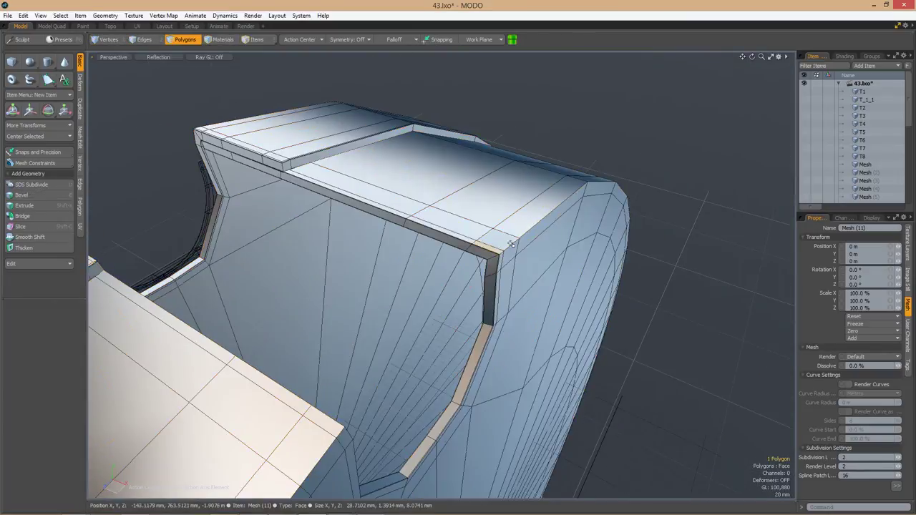
Select the narrow polygon band around the shell's outer rim edge and raise it outward into a lip.
key(3)
click(368, 211)
scroll(490, 284, up, 4)
scroll(490, 284, down, 4)
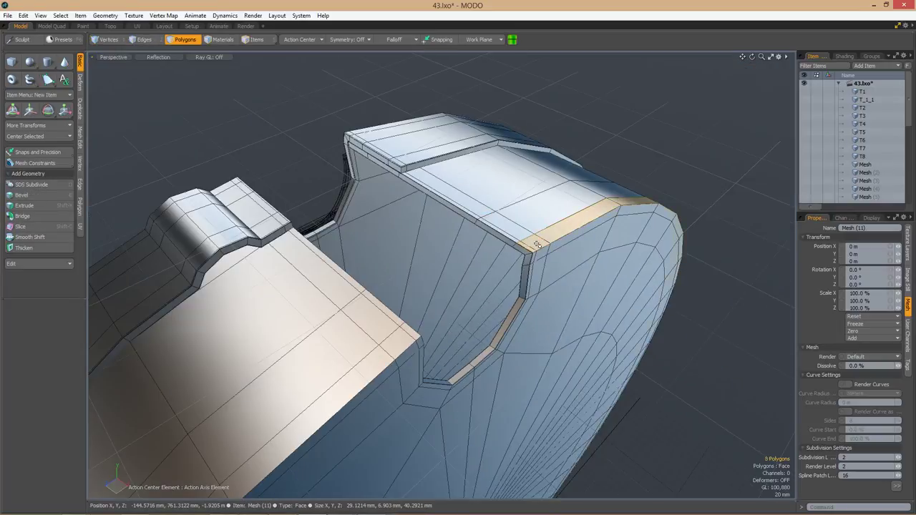
alt+drag(302, 223, 511, 248)
alt+drag(516, 286, 368, 326)
key(space)
Slice support edges around the raised lip's end face at one side of the notch using Edge Slice.
scroll(375, 245, up, 5)
key(alt+c)
key(2)
alt+drag(356, 198, 198, 228)
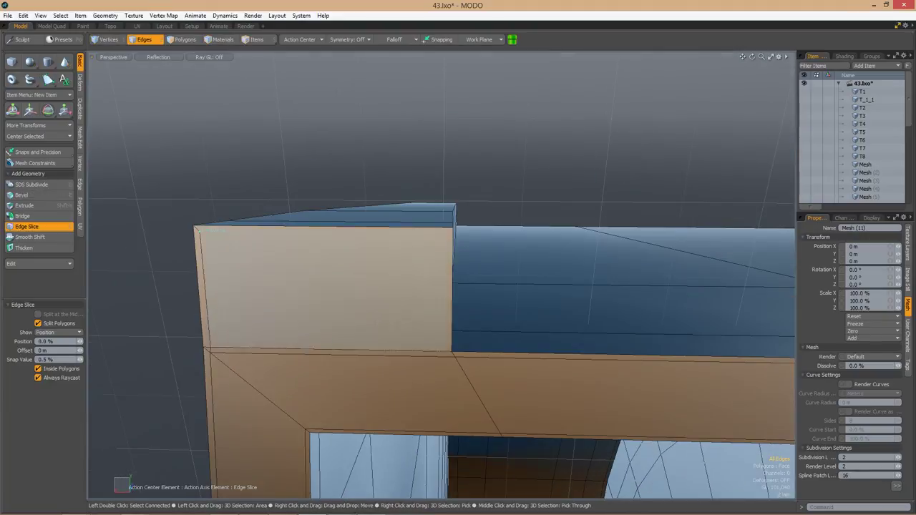
alt+drag(443, 231, 437, 310)
alt+drag(449, 341, 209, 347)
key(space)
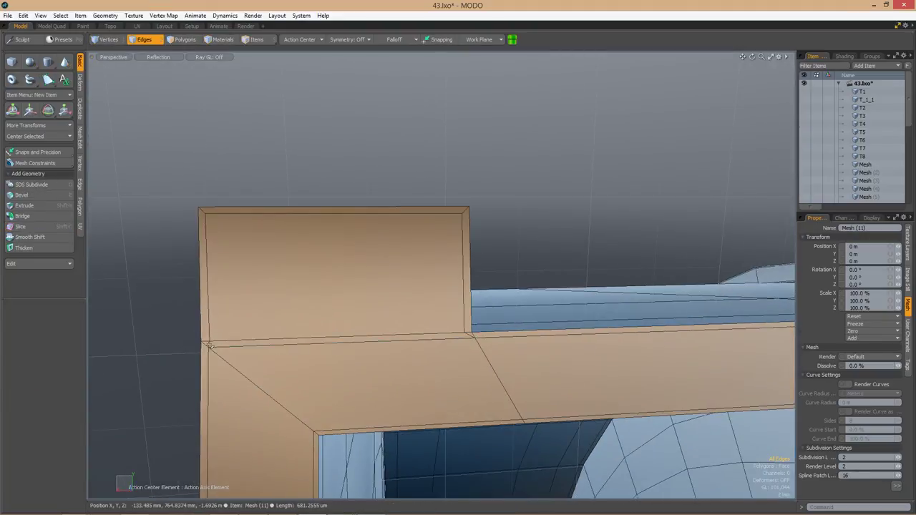
Move the corner vertex where the new cuts meet at the base of the lip's end face.
scroll(469, 328, up, 3)
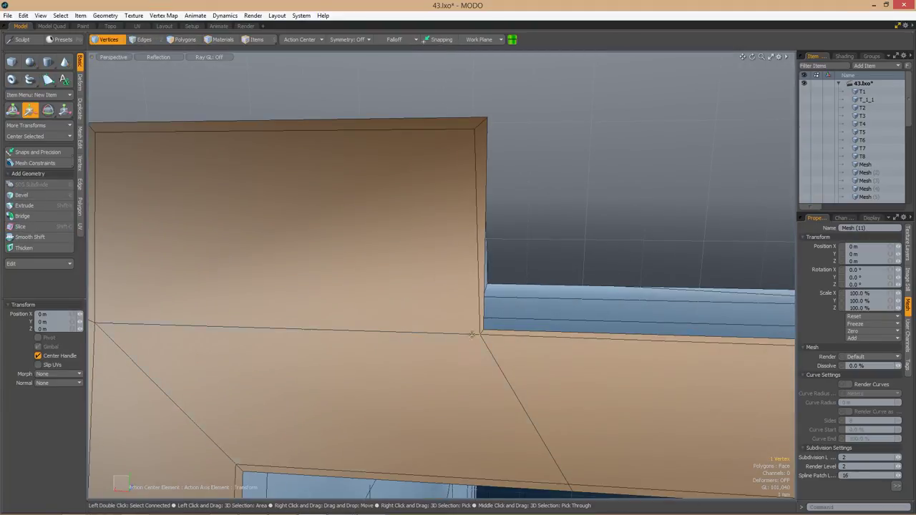
scroll(471, 334, down, 2)
key(w)
mouse_move(383, 345)
alt+mouse_down()
mouse_move(415, 312)
mouse_move(356, 307)
mouse_move(432, 298)
mouse_move(513, 247)
mouse_move(510, 172)
alt+mouse_up()
Edge-slice matching support cuts into the lip's end face across the notch and adjust its corner vertices.
key(c)
alt+drag(522, 218, 501, 207)
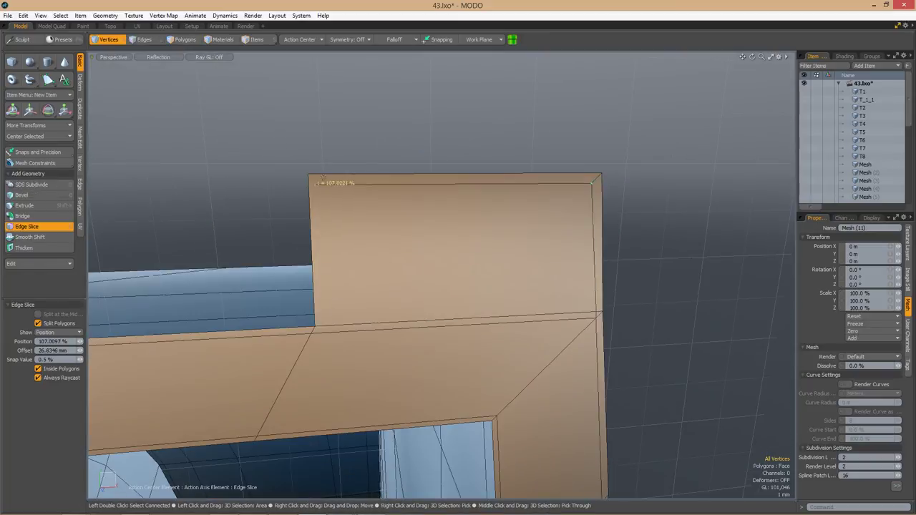
alt+drag(324, 217, 485, 199)
key(space)
key(space)
click(345, 176)
key(w)
key(space)
click(393, 148)
key(w)
Select the edge loops beside the raised rim lip, move them closer to the lip, and turn subdivision back on.
key(Tab)
key(Tab)
key(2)
key(w)
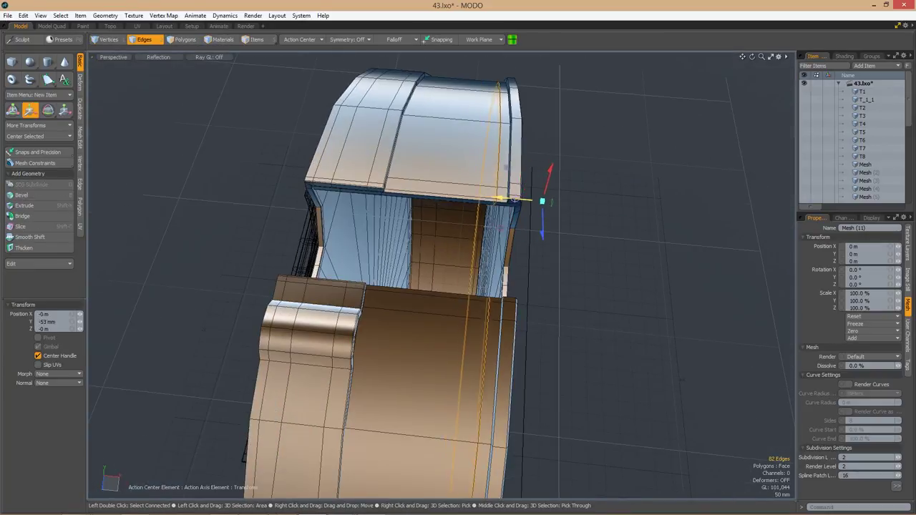
key(Tab)
alt+drag(599, 227, 501, 200)
drag(501, 200, 476, 224)
key(Tab)
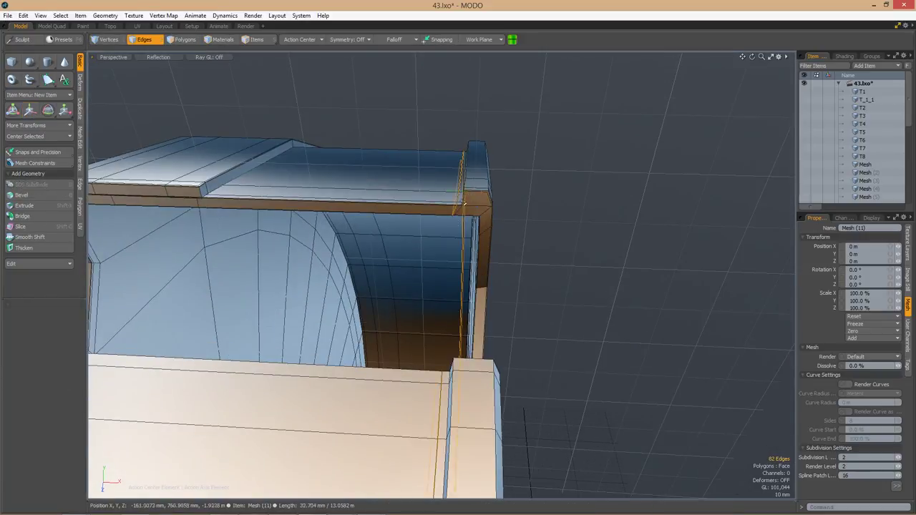
alt+drag(441, 194, 500, 215)
key(Tab)
alt+drag(607, 221, 487, 304)
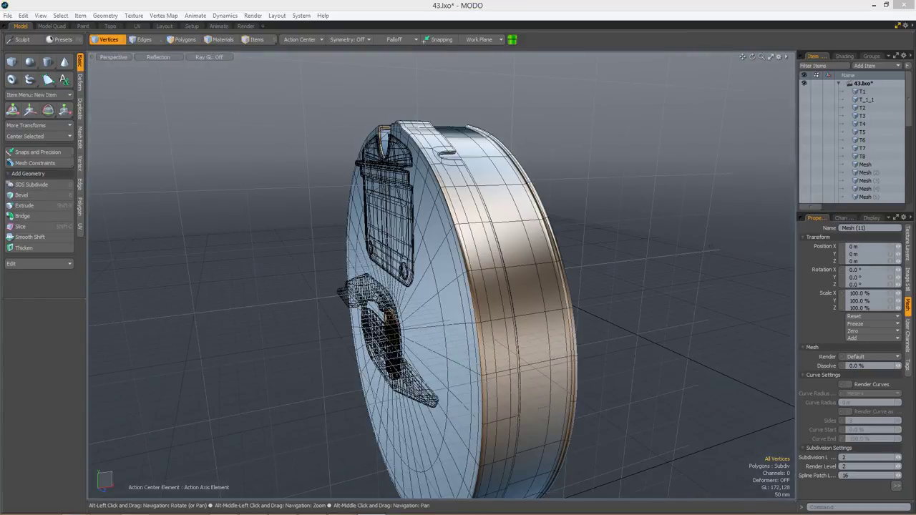
Check the drum reference photo, copy the plate's selected rivet into the shell mesh, and set the action centre to Selection.
key(alt+Tab)
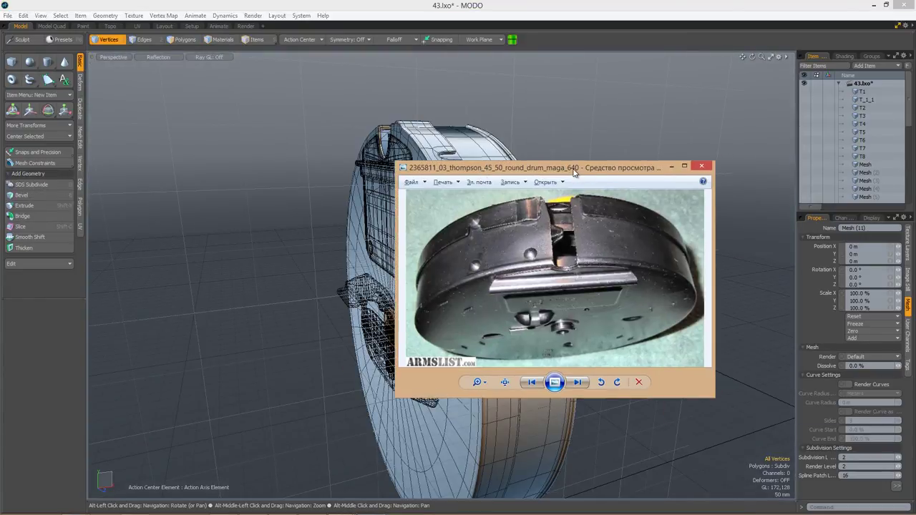
key(alt+Tab)
mouse_move(429, 286)
alt+mouse_down()
mouse_move(536, 286)
mouse_move(460, 143)
alt+mouse_up()
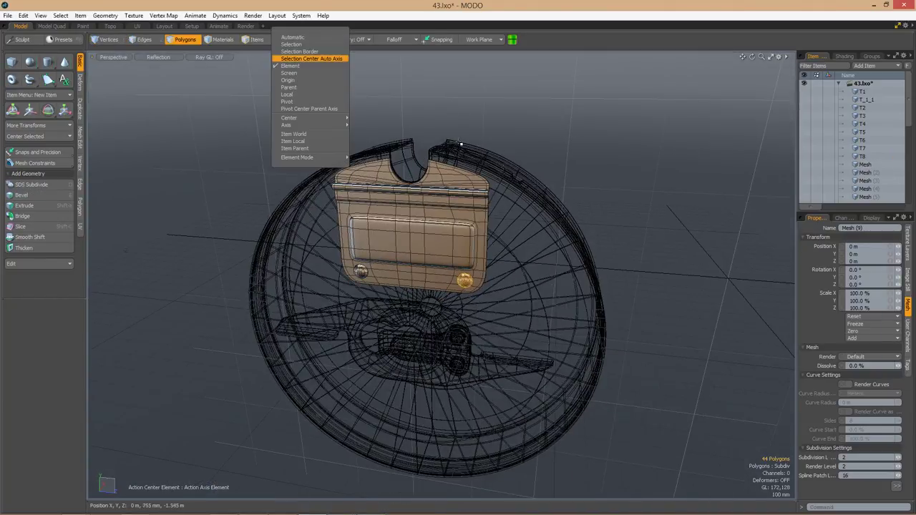
click(535, 189)
alt+drag(535, 188, 486, 229)
key(3)
key(w)
alt+drag(484, 148, 415, 189)
key(e)
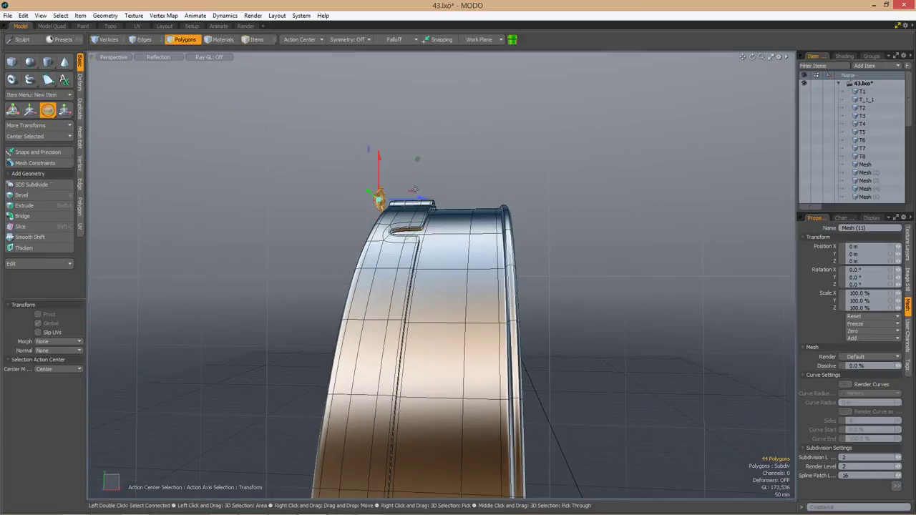
Move and rotate the copied rivet so it sits on the shell's outer side wall beside the notch.
alt+drag(470, 217, 437, 247)
key(w)
key(e)
alt+drag(498, 284, 544, 286)
key(w)
key(e)
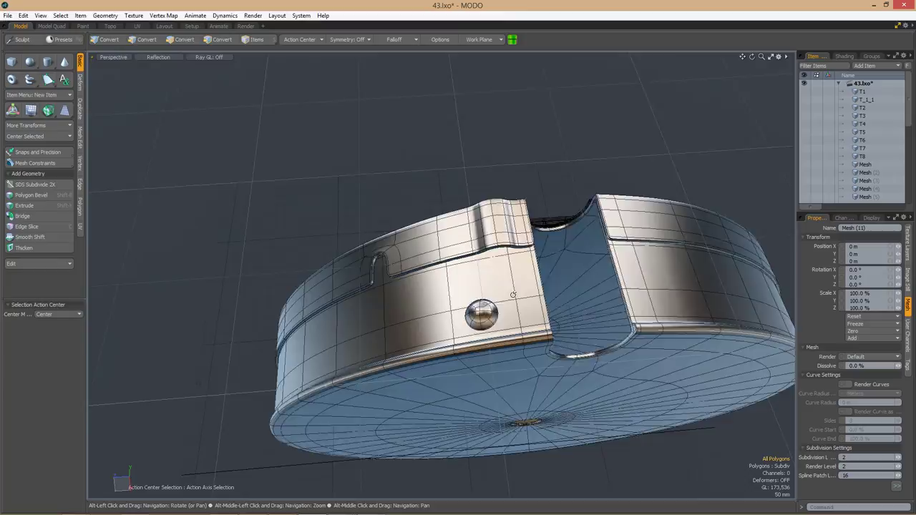
Duplicate the side-wall rivet, then move and rotate the copy to sit flush farther along the curved wall.
alt+drag(513, 295, 579, 313)
key(e)
scroll(496, 285, down, 3)
key(ctrl+space)
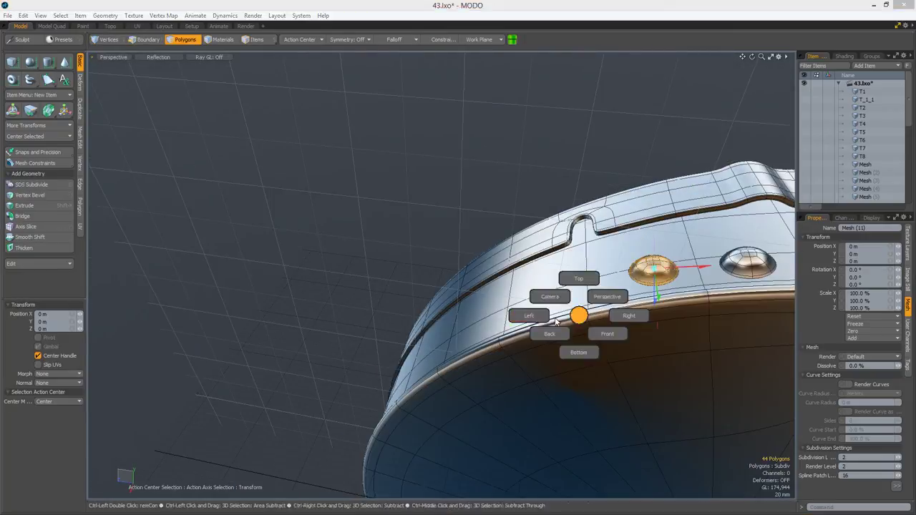
click(544, 296)
alt+drag(503, 231, 418, 241)
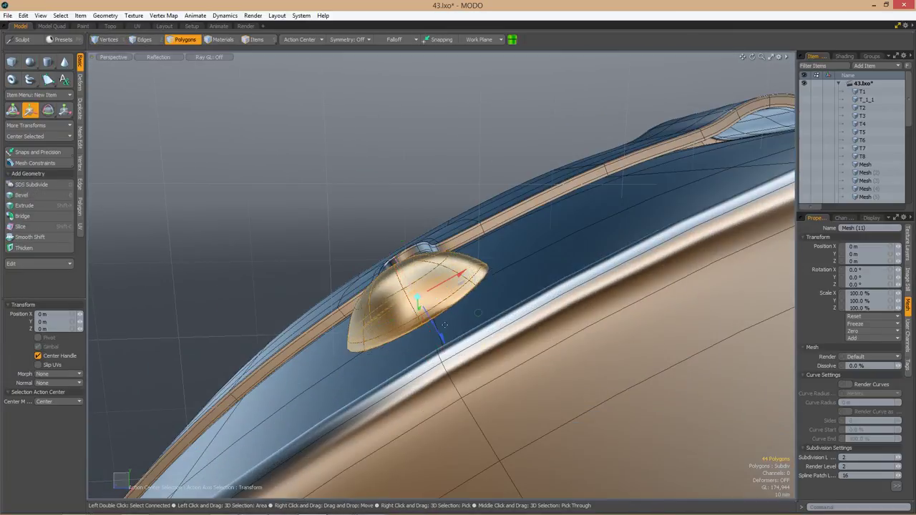
key(space)
Place a third rivet copy near the cover's side notch and rework its head into a flat-topped cap with Polygon Bevel.
alt+drag(429, 315, 478, 324)
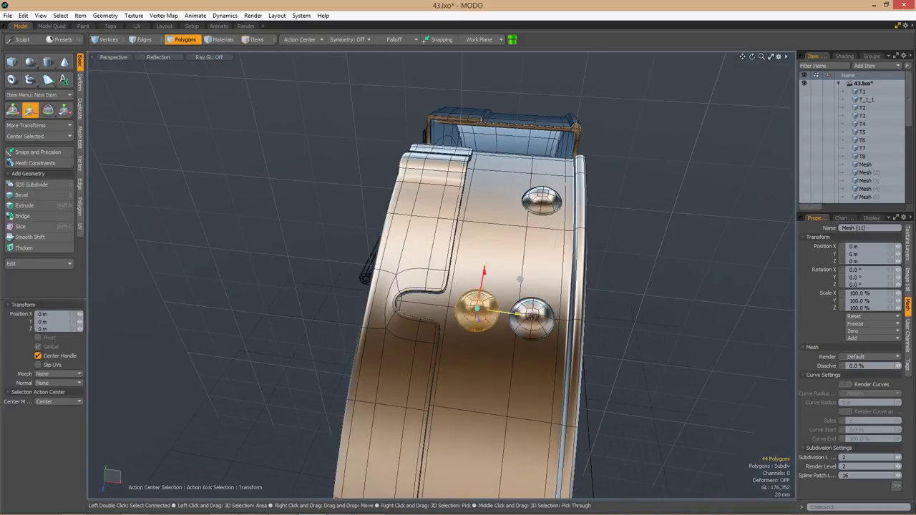
alt+drag(520, 279, 467, 295)
key(space)
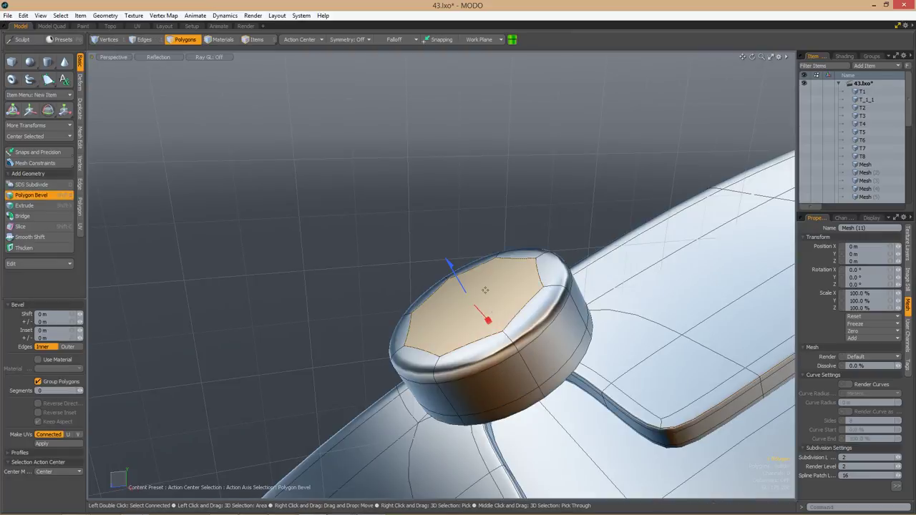
Refine the round cap's edges, then move and rotate it to fit over the cover's side notch.
key(Tab)
key(2)
alt+drag(520, 224, 527, 364)
key(Tab)
key(3)
key(w)
key(e)
key(space)
Isolate the notched cover, select the vertices around its side notch, and widen the notch to fit the round cap.
key(bracketright)
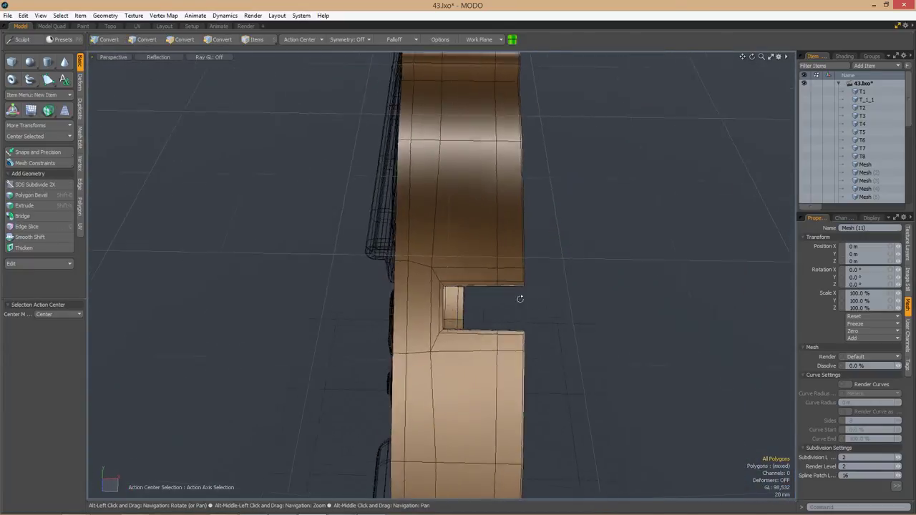
alt+drag(520, 298, 472, 233)
key(1)
key(Tab)
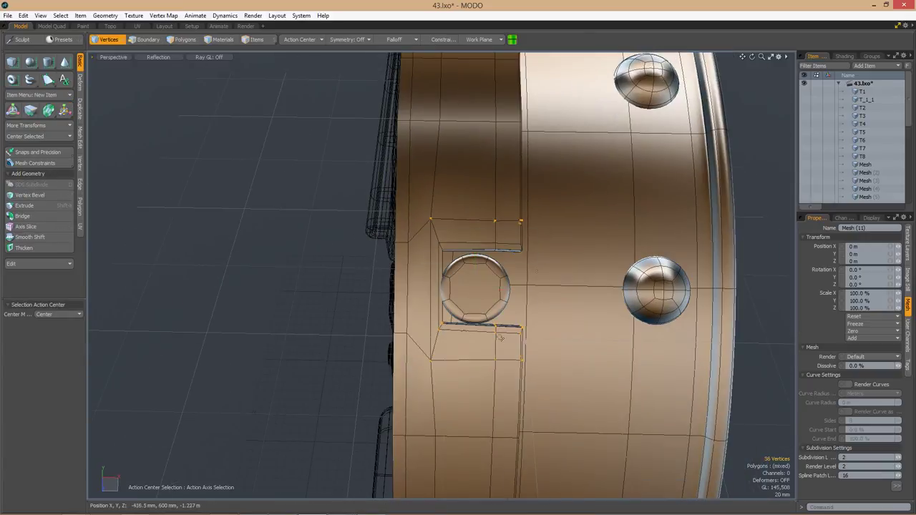
alt+drag(500, 337, 462, 290)
key(space)
key(3)
alt+drag(473, 236, 596, 279)
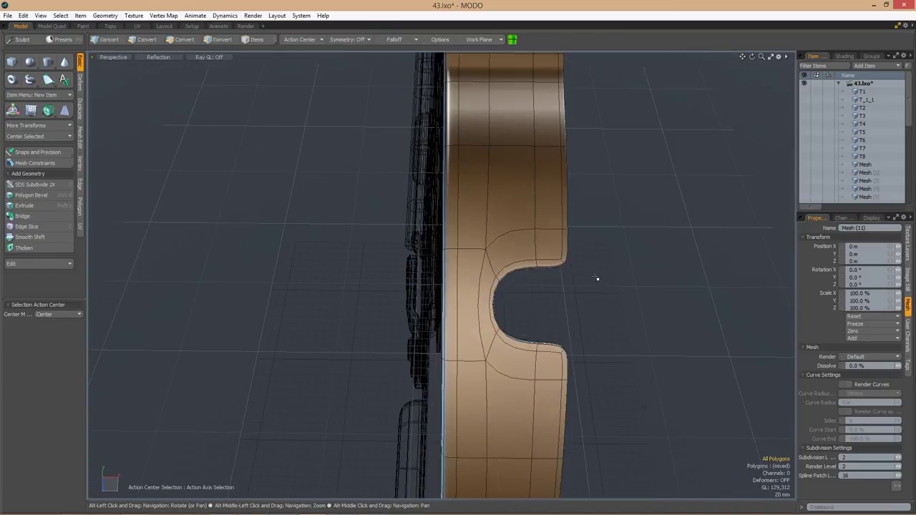
Select the round cap, set the action centre to Element, and move the cap about 7.5 mm along Y within the side notch.
alt+drag(584, 377, 523, 305)
key(y)
key(3)
click(527, 298)
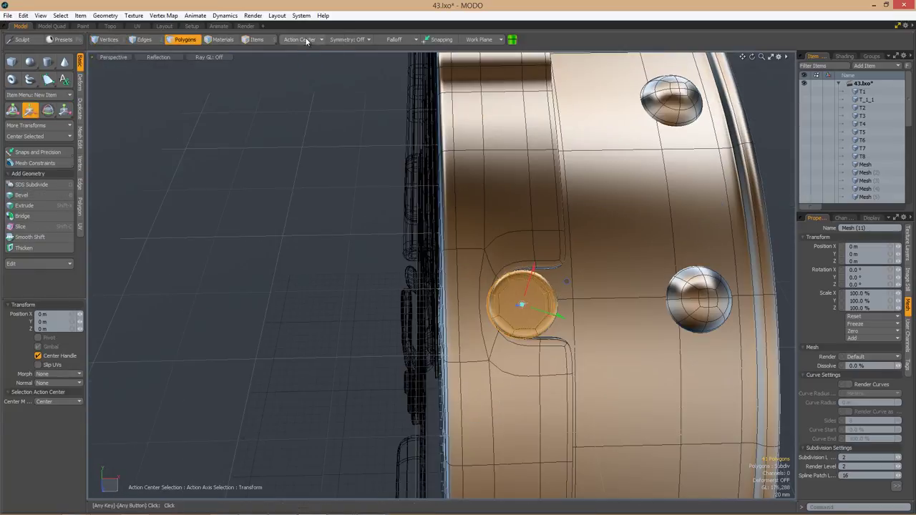
alt+drag(627, 298, 565, 344)
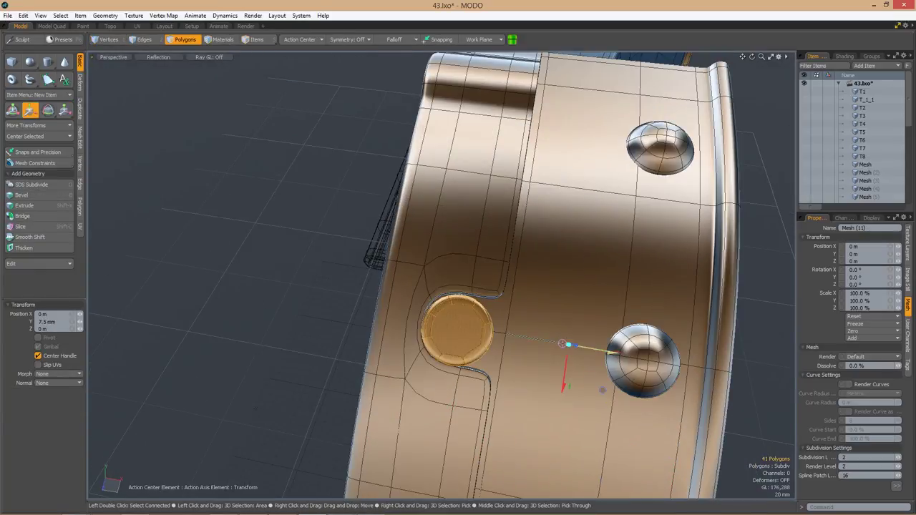
alt+drag(524, 366, 478, 312)
key(space)
alt+drag(443, 284, 314, 315)
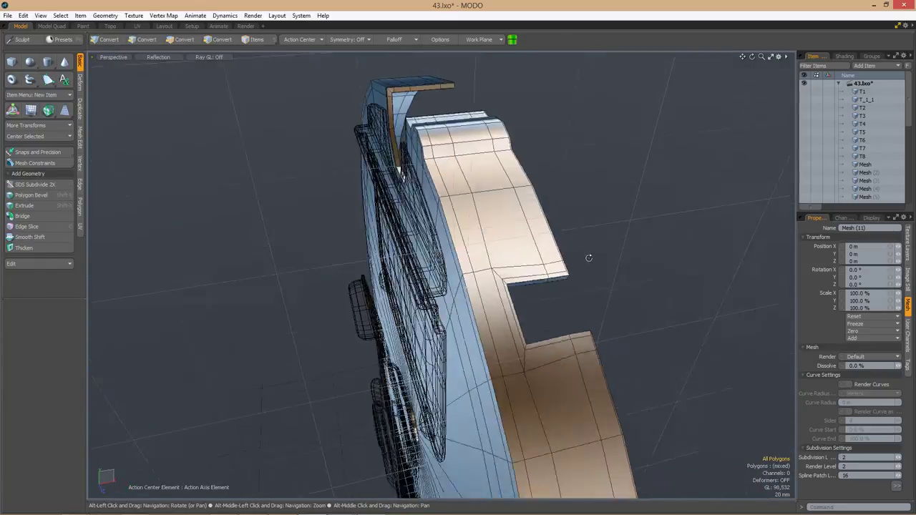
Move the selected vertices around the cover's side notch -15 mm along Y and select the vertices at the notch's outer edge.
drag(590, 343, 590, 344)
alt+drag(591, 344, 707, 300)
key(w)
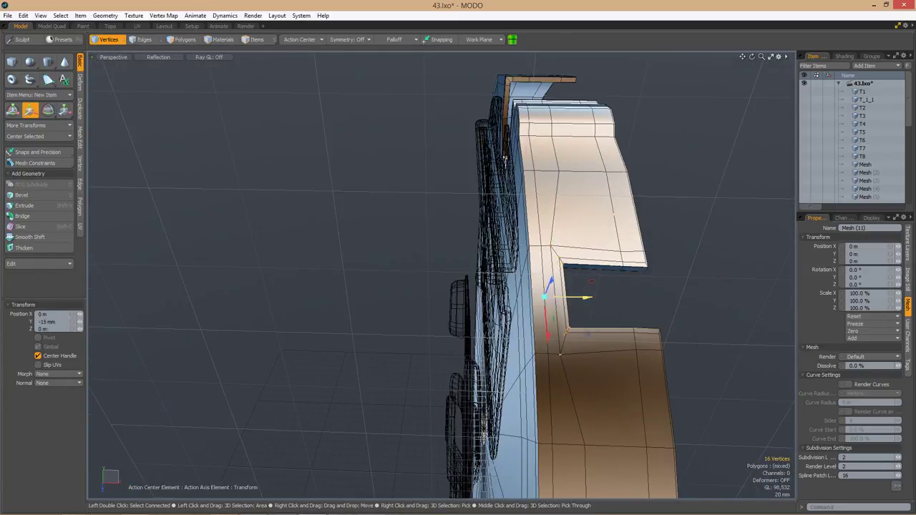
key(2)
alt+drag(591, 281, 475, 212)
alt+drag(481, 346, 613, 287)
key(1)
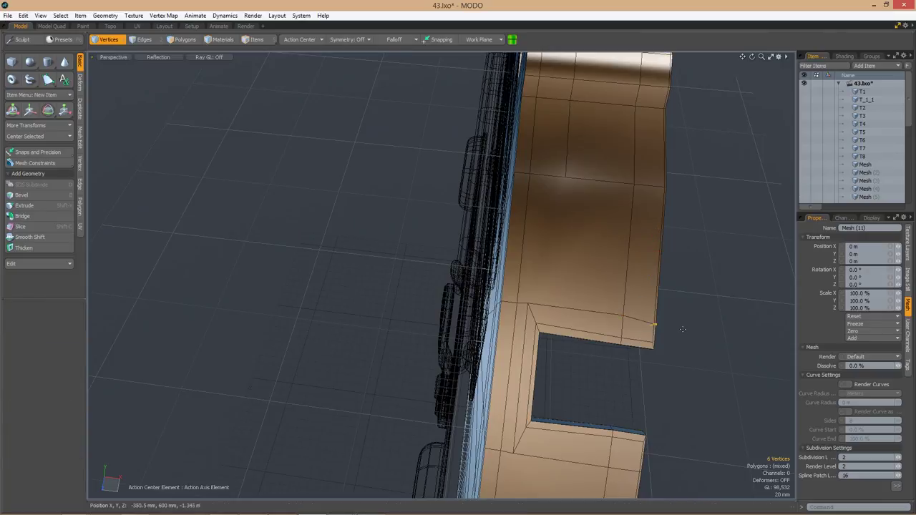
Add a supporting edge loop beside the cover's side notch with Loop Slice.
key(3)
alt+drag(626, 330, 460, 279)
key(alt+c)
key(1)
Cut new edges from the side notch's inner corners to the neighbouring vertices with Edge Slice.
alt+drag(530, 184, 444, 248)
alt+drag(463, 338, 418, 231)
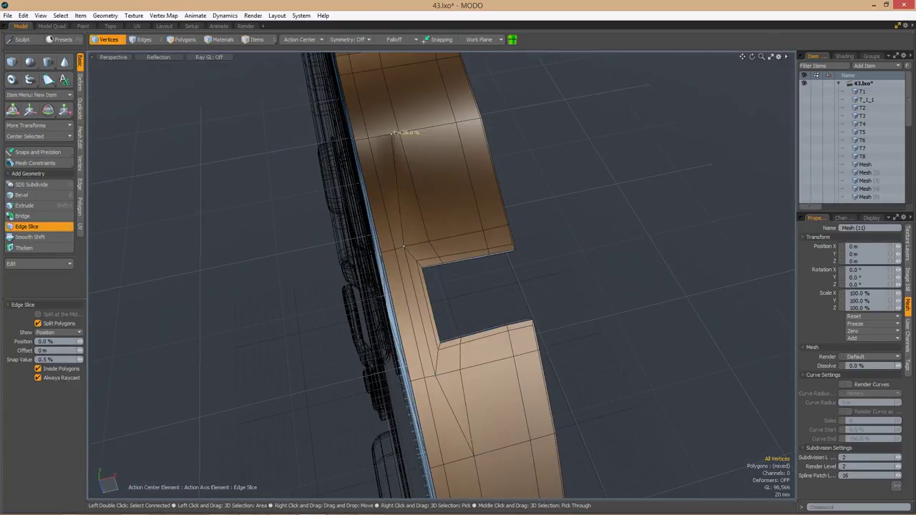
alt+drag(392, 133, 494, 256)
alt+drag(465, 313, 459, 270)
click(444, 309)
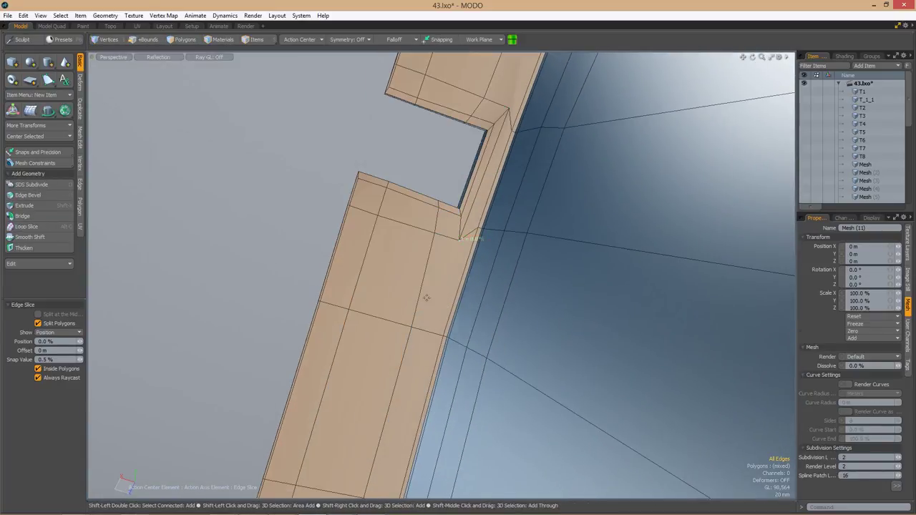
alt+drag(423, 301, 490, 195)
key(space)
Position the round cap in the side notch and move the notch's inner vertices about 4.5 mm along Y to follow it.
alt+drag(503, 134, 504, 286)
key(w)
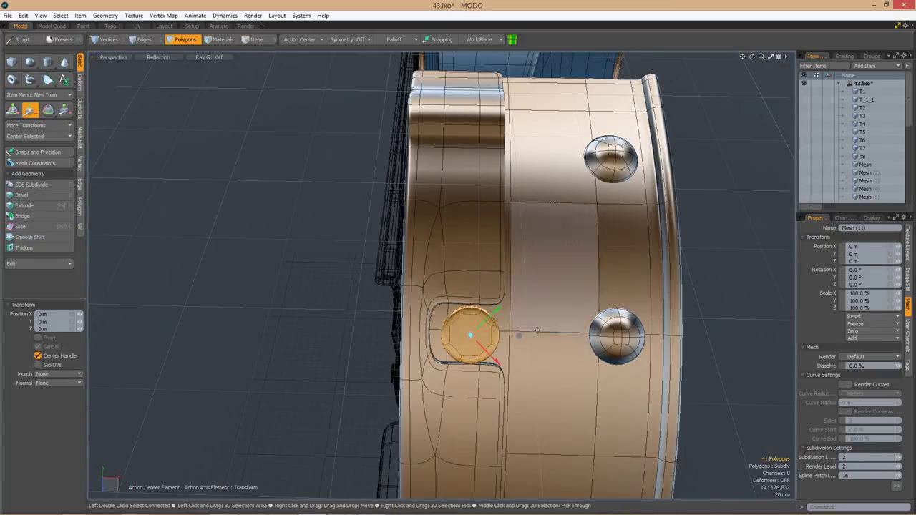
key(space)
alt+drag(576, 338, 494, 383)
key(1)
key(w)
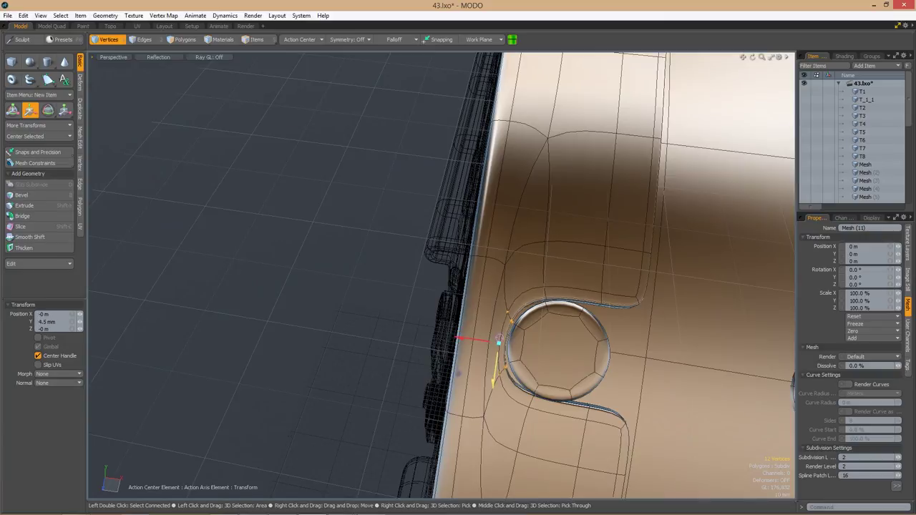
key(2)
key(a)
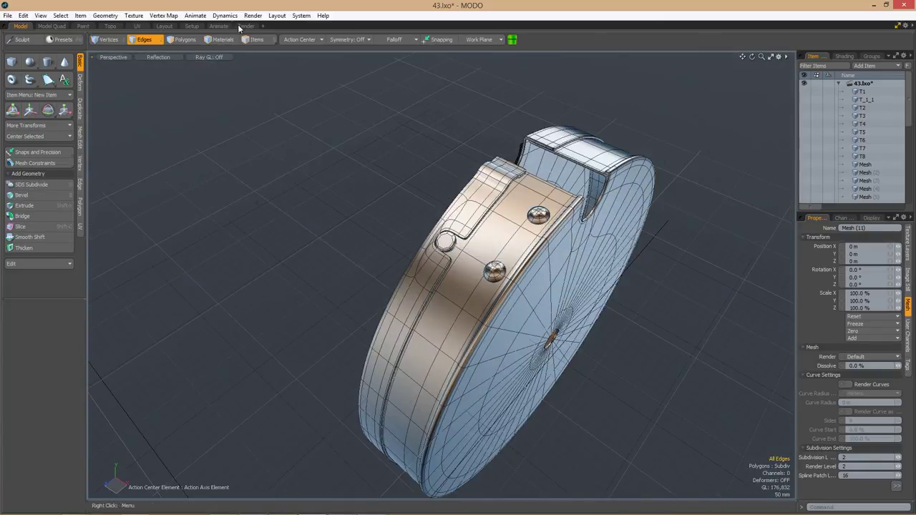
Preview the magazine in the Render layout and inspect the cap, rivets and notch from both sides.
click(245, 26)
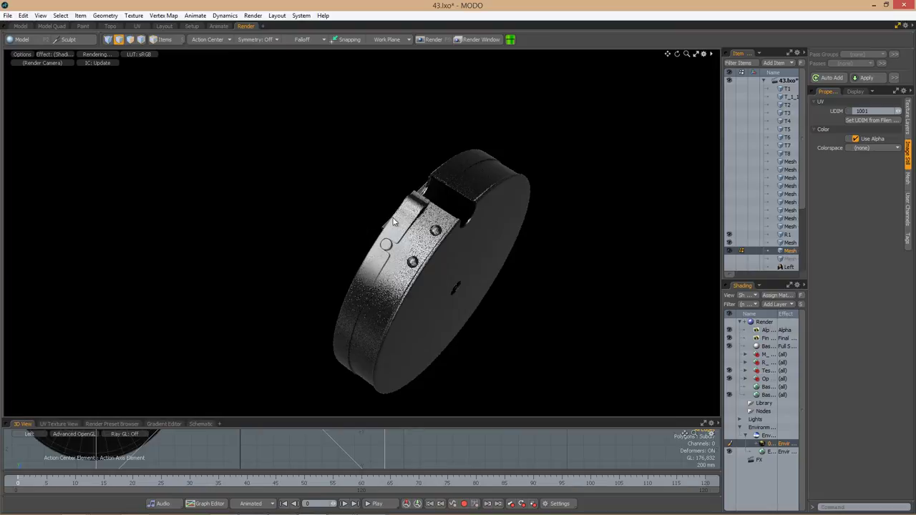
alt+drag(392, 222, 426, 236)
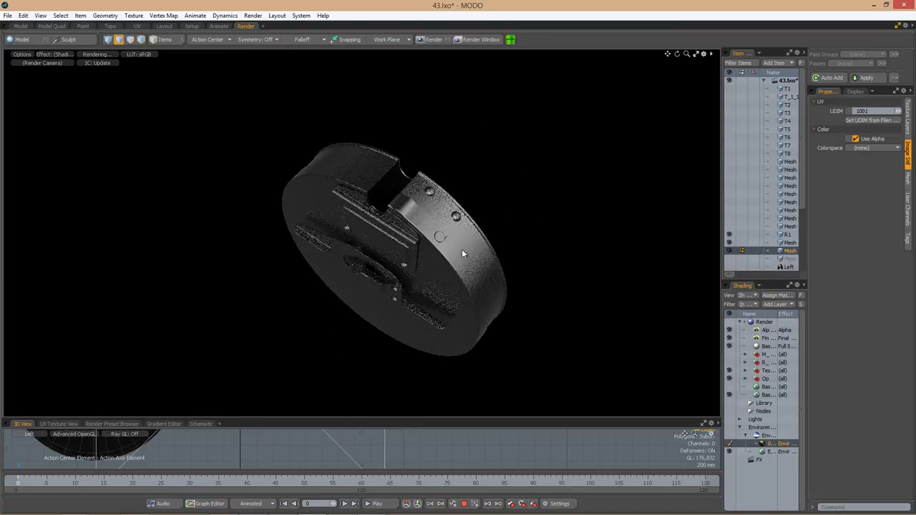
alt+drag(461, 250, 358, 213)
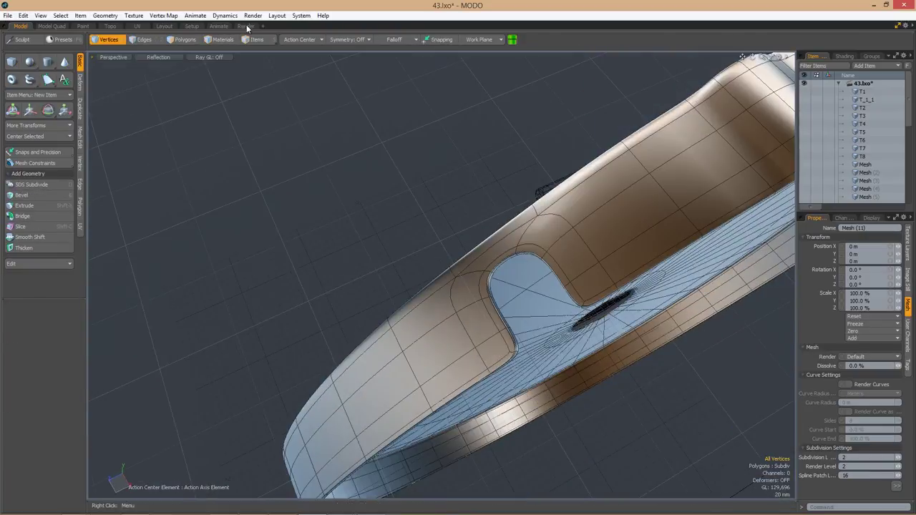
click(245, 27)
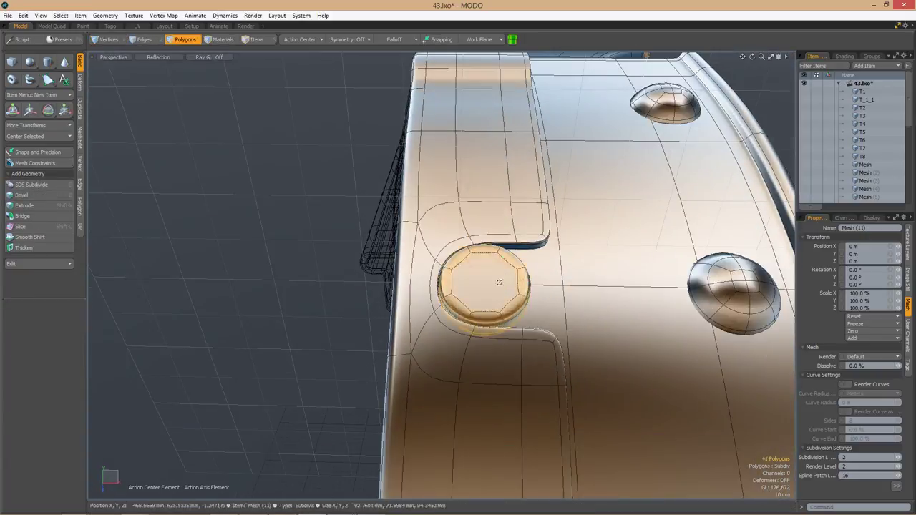
Rotate the round cap about -0.5° and move it -800 um along Y and 1000 um along Z.
alt+drag(458, 286, 429, 264)
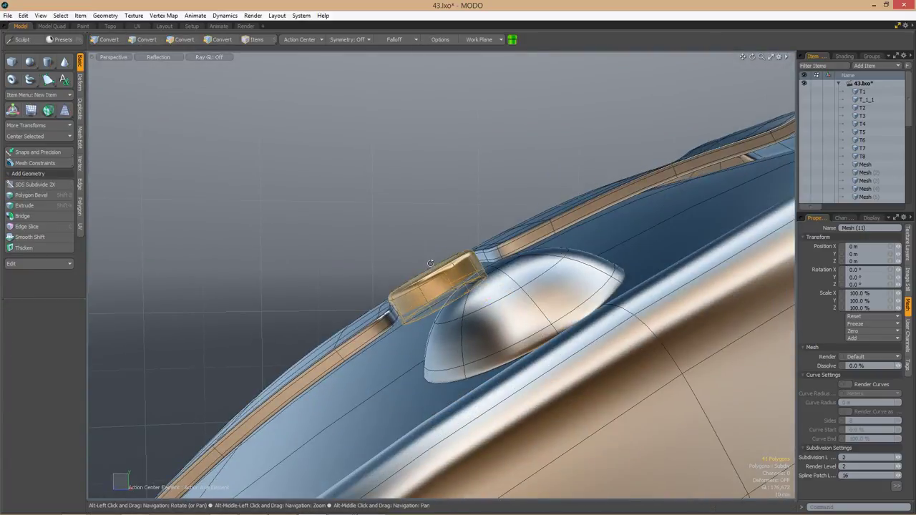
alt+drag(423, 243, 458, 260)
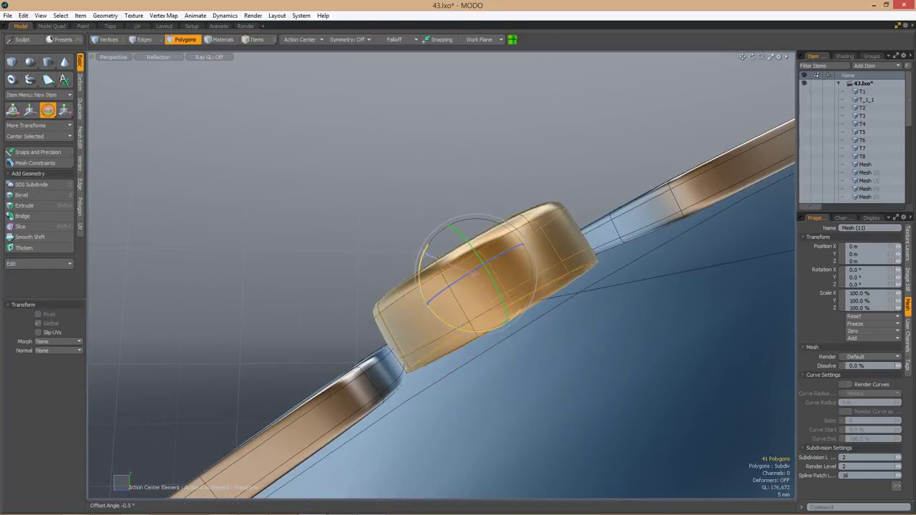
alt+drag(451, 240, 455, 244)
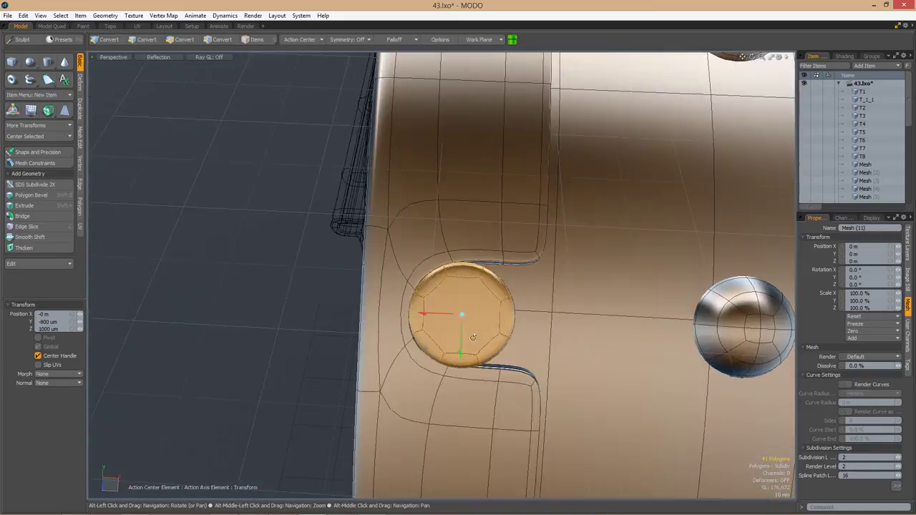
alt+drag(565, 289, 532, 360)
key(w)
alt+drag(510, 329, 475, 358)
key(space)
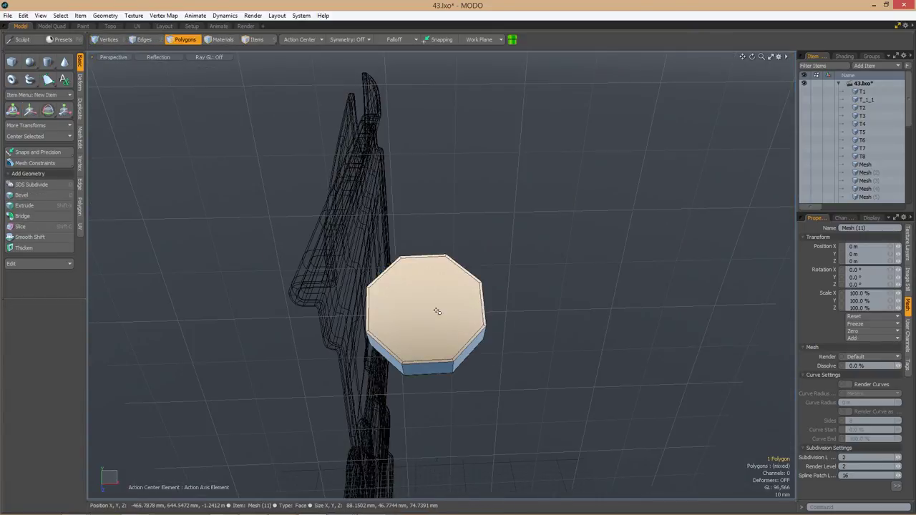
Inset the isolated cap's top polygon 12.9 mm with Polygon Bevel and loop-slice its side wall at about 69.5 %.
key(b)
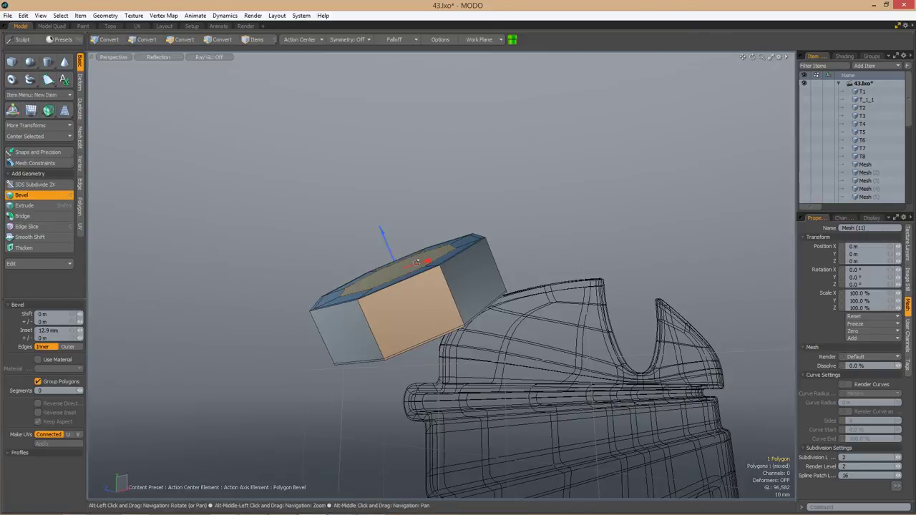
key(space)
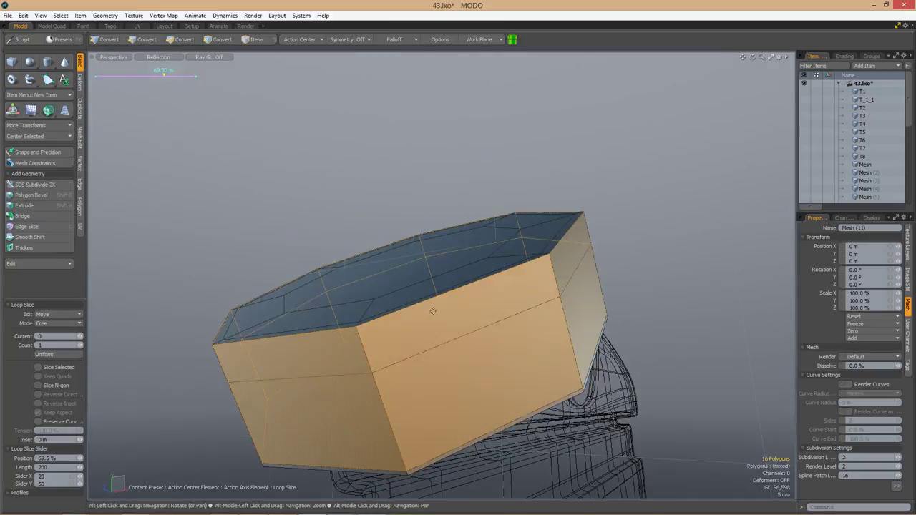
alt+drag(431, 307, 392, 329)
key(alt+c)
key(space)
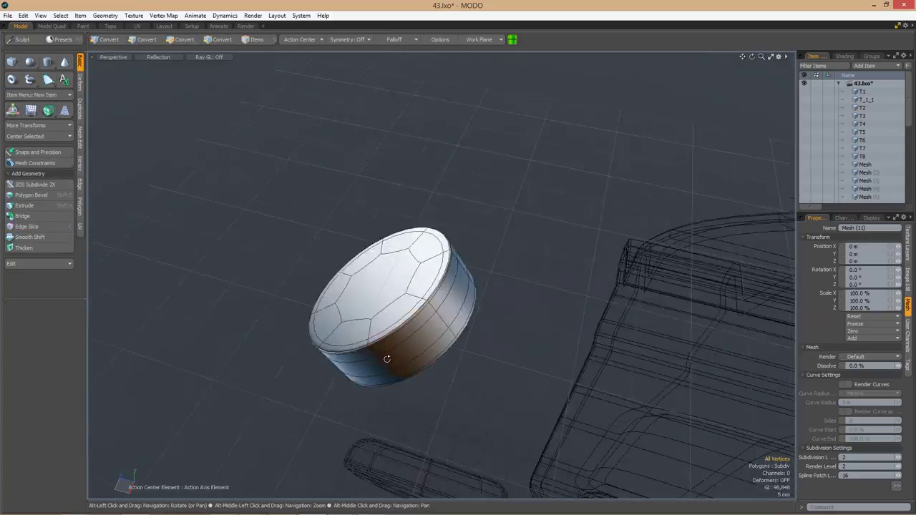
alt+drag(382, 360, 450, 307)
key(3)
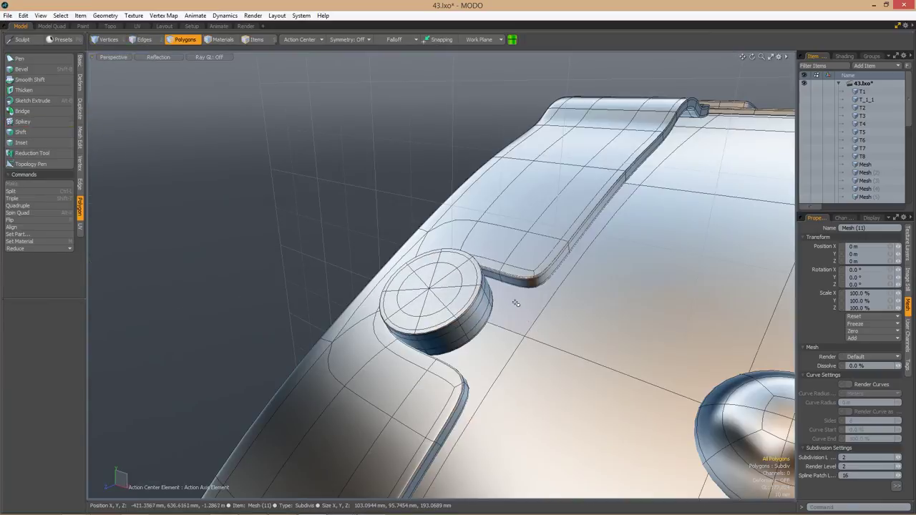
Apply Edge Extend to the round cap's eight bottom edges with the action centre set to Selection.
alt+drag(511, 286, 482, 300)
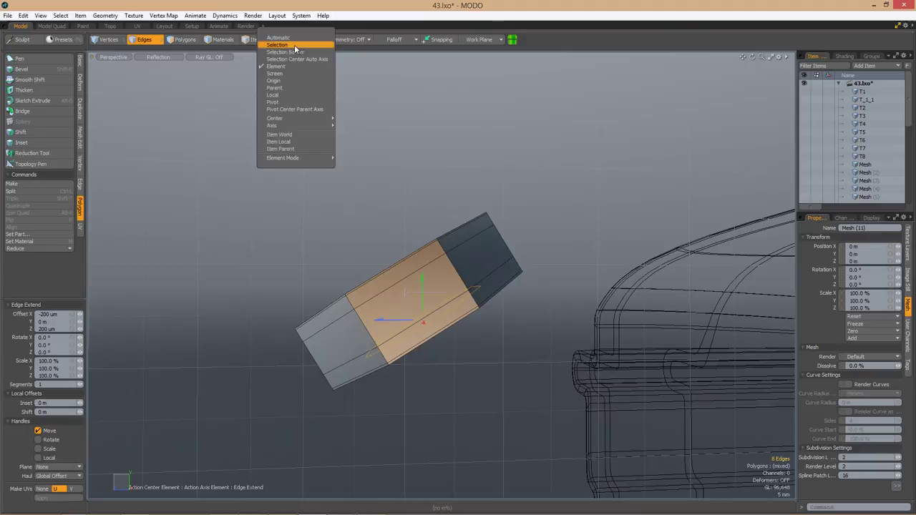
click(286, 45)
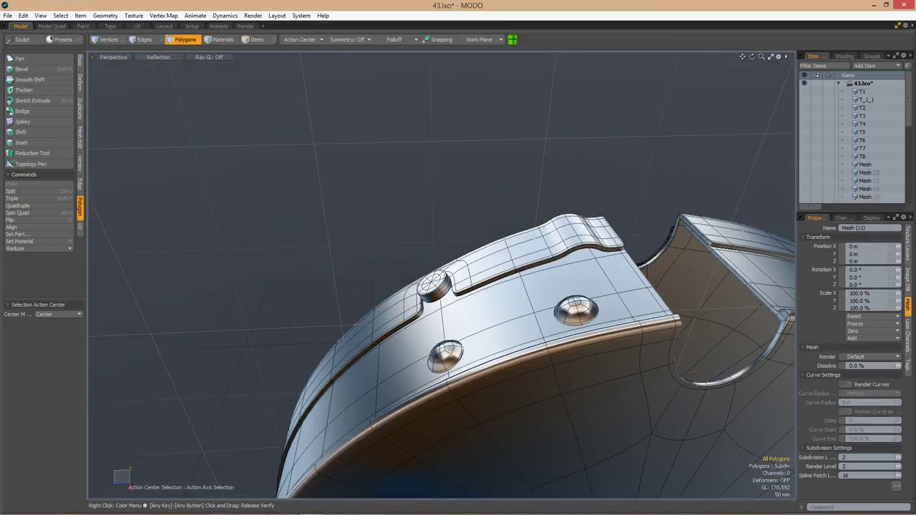
alt+drag(515, 287, 591, 323)
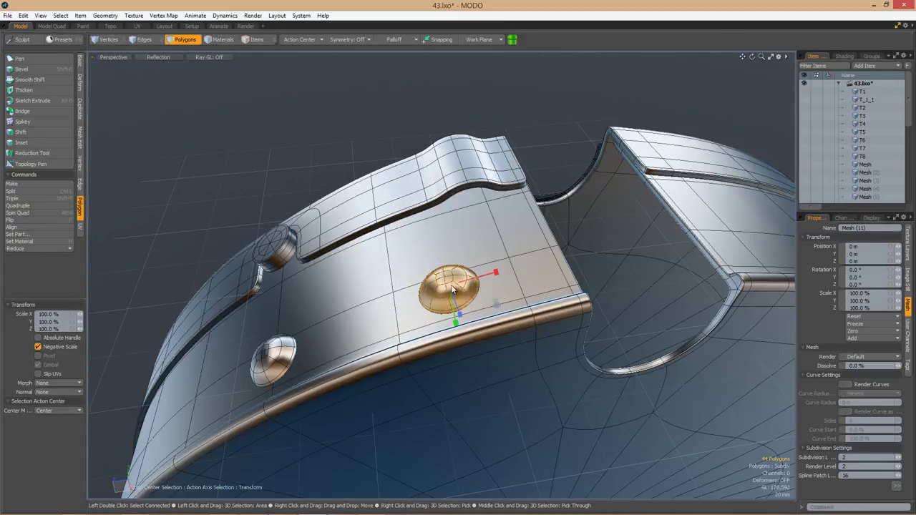
Select both side-wall rivets, set the action centre to Local, and move the round cap about 1.5 mm along Z.
double_click(270, 351)
click(300, 39)
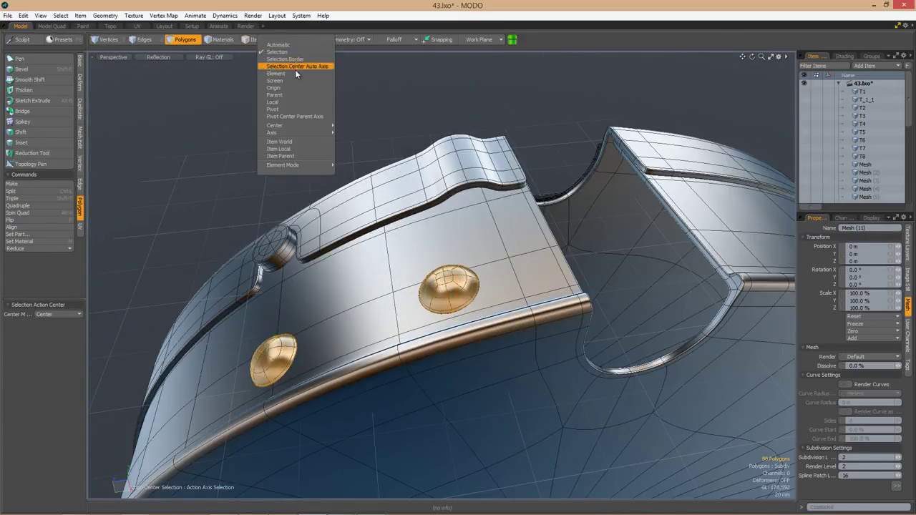
click(273, 102)
alt+drag(445, 287, 479, 350)
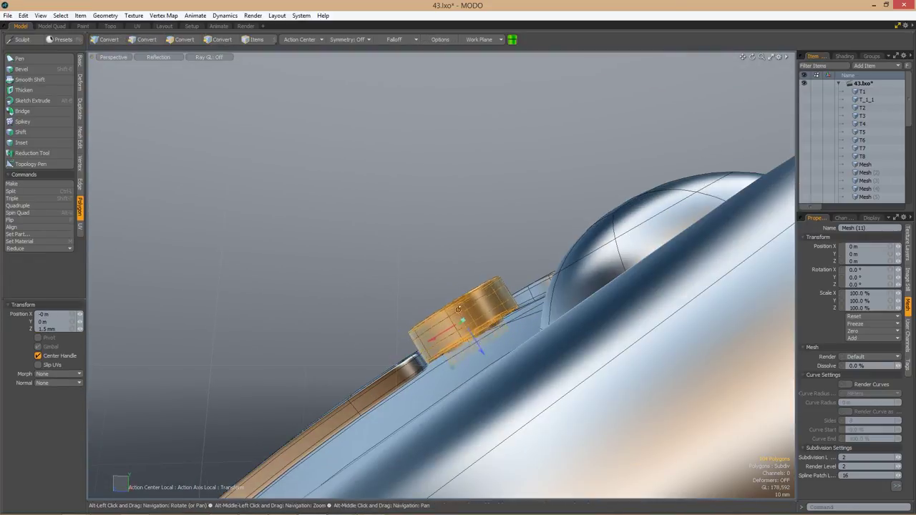
mouse_move(458, 310)
alt+mouse_down()
mouse_move(419, 307)
mouse_move(259, 370)
mouse_move(424, 243)
mouse_move(471, 315)
alt+mouse_up()
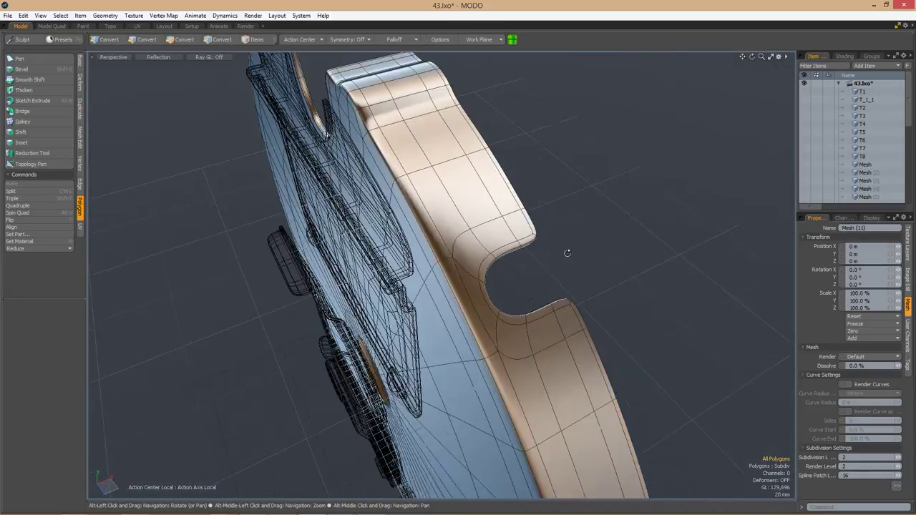
Select the vertices around the cover's side notch and scale them to fit the cap, with the action centre set to Selection.
alt+drag(566, 254, 474, 276)
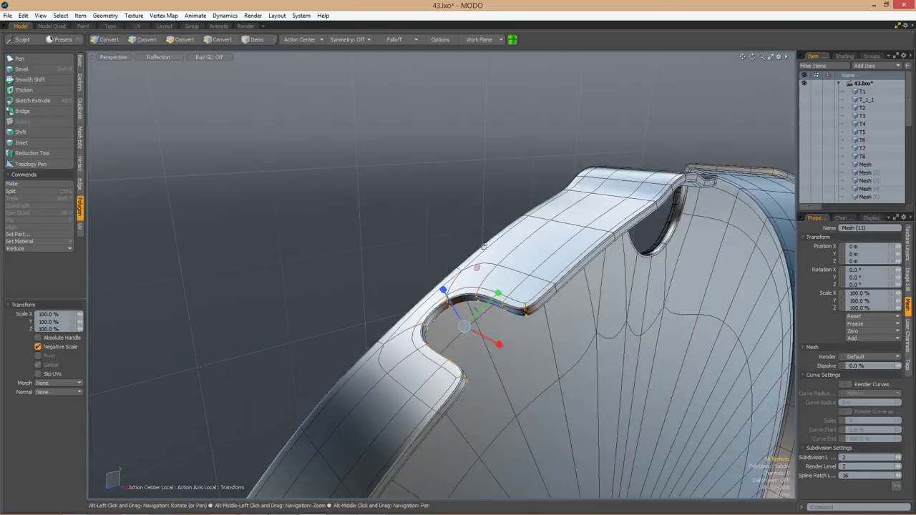
mouse_move(501, 307)
alt+mouse_down()
mouse_move(539, 290)
mouse_move(501, 300)
alt+mouse_up()
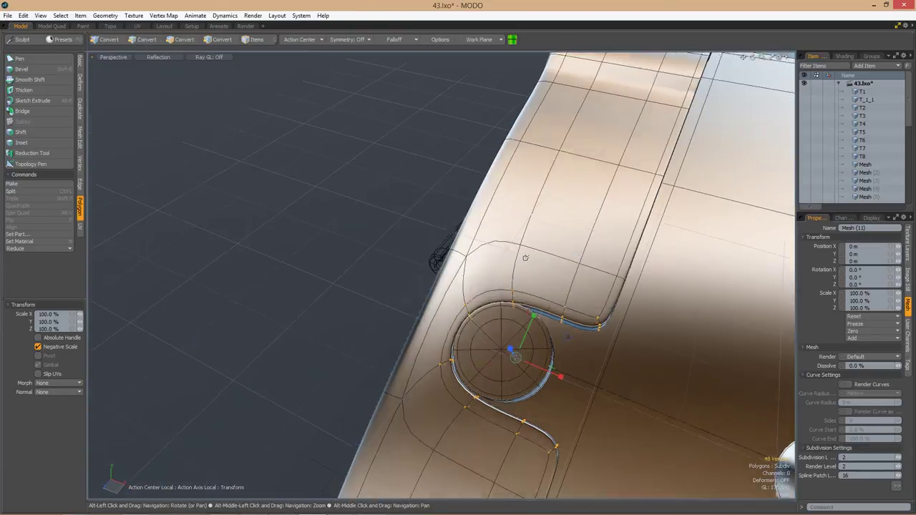
click(299, 39)
click(299, 64)
alt+drag(430, 215, 465, 215)
alt+drag(474, 316, 476, 286)
Select the whole round cap and move it into place within the side notch.
key(3)
double_click(466, 306)
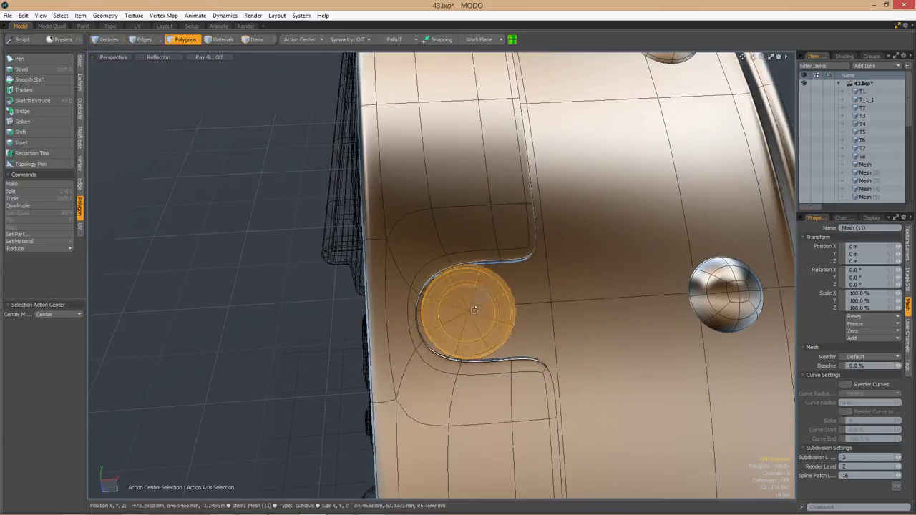
key(w)
click(586, 299)
alt+drag(586, 299, 526, 307)
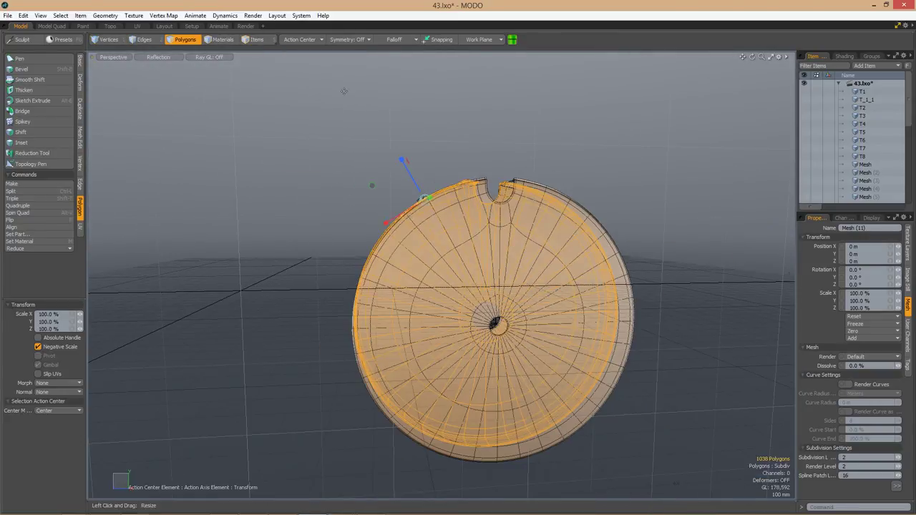
scroll(344, 91, up, 5)
alt+drag(344, 91, 343, 279)
scroll(442, 267, up, 3)
scroll(309, 293, down, 5)
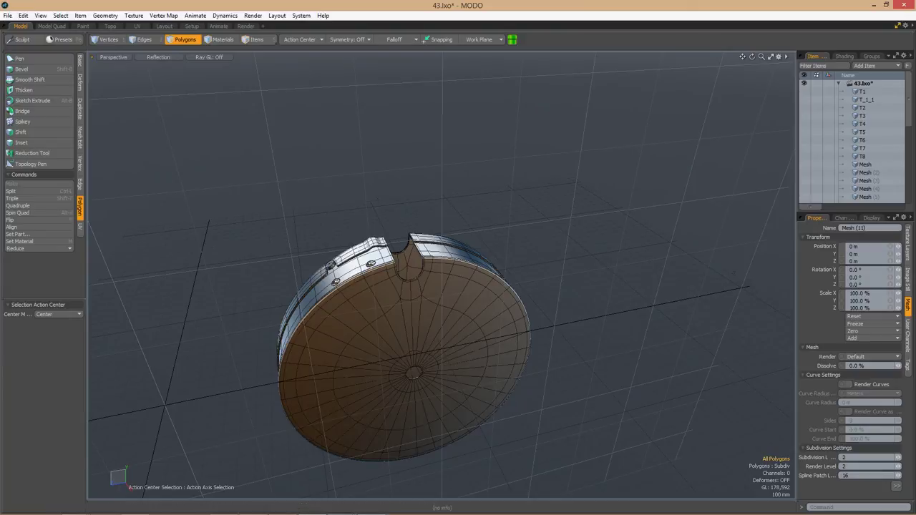
Adjust the eight centre polygons on the round cap's top and remove an edge ring from its top face.
key(ctrl+z)
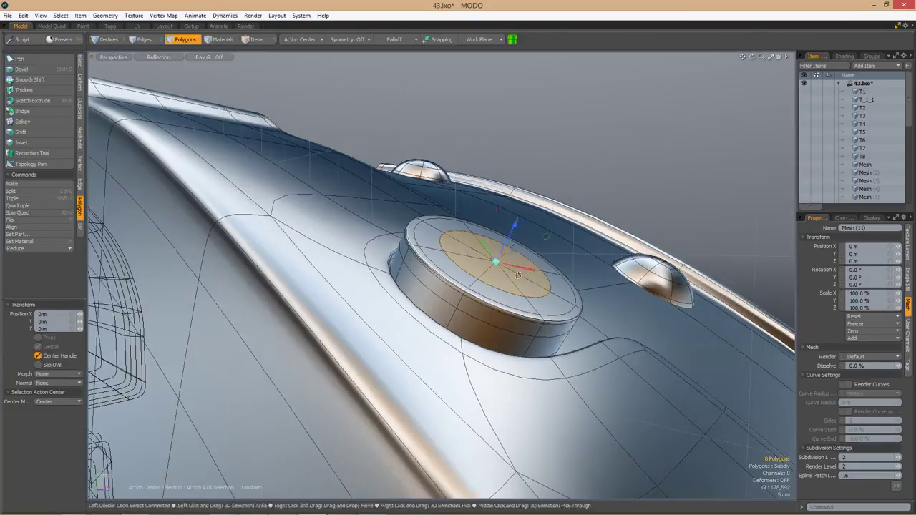
key(ctrl+z)
key(ctrl+z)
key(ctrl+z)
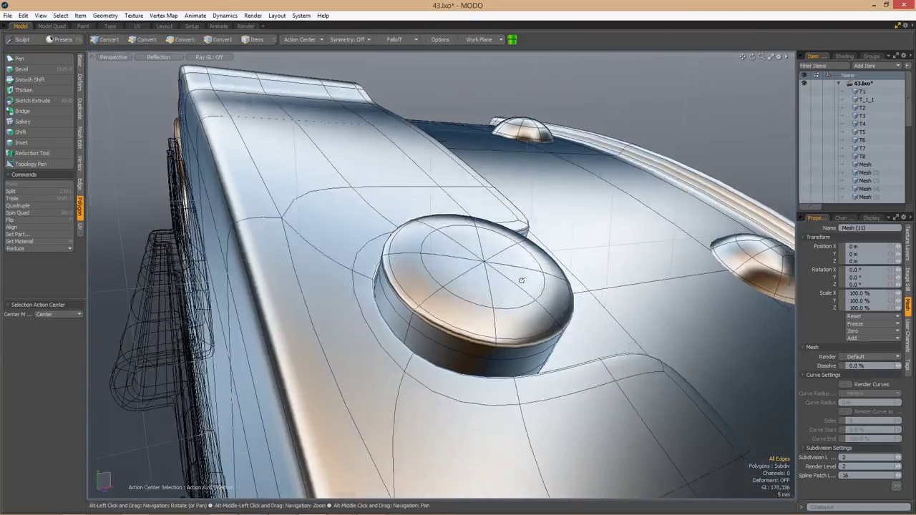
key(ctrl+z)
key(ctrl+z)
key(ctrl+z)
key(ctrl+z)
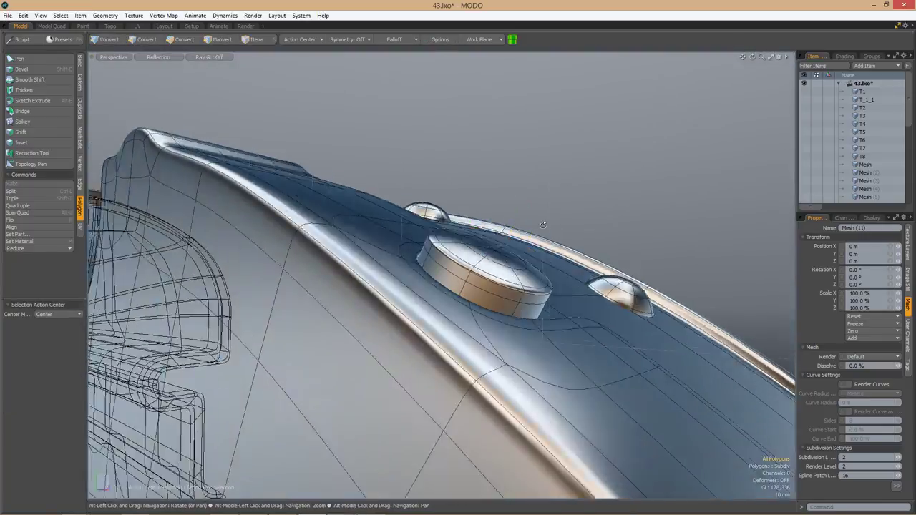
Inset the eight top polygons of the round cap 10.9 mm with Polygon Bevel.
key(ctrl+z)
key(ctrl+z)
key(ctrl+z)
key(ctrl+z)
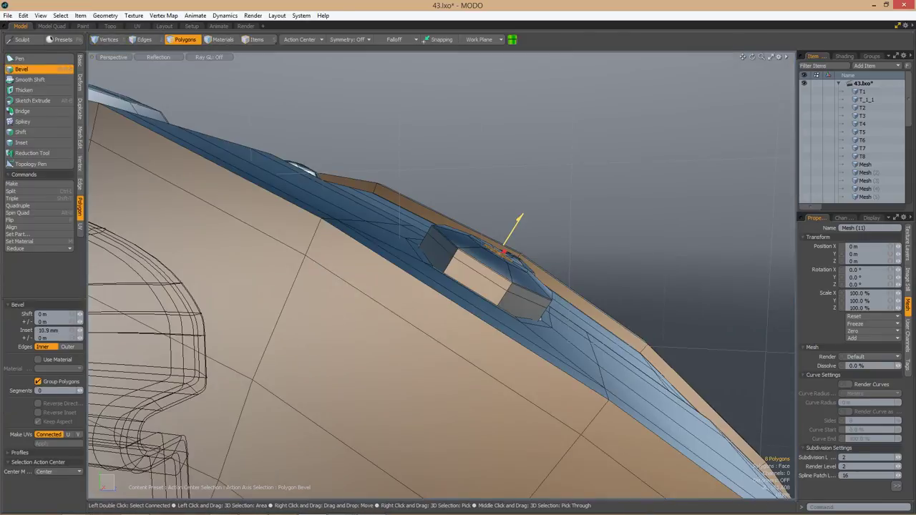
key(ctrl+z)
key(ctrl+z)
key(ctrl+z)
key(ctrl+z)
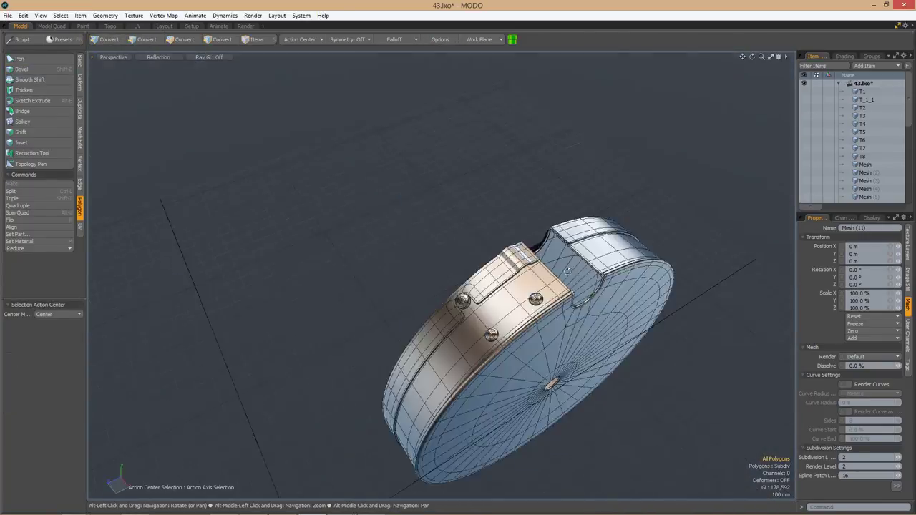
Check the magazine's underside and side in the render preview and save the scene.
key(ctrl+z)
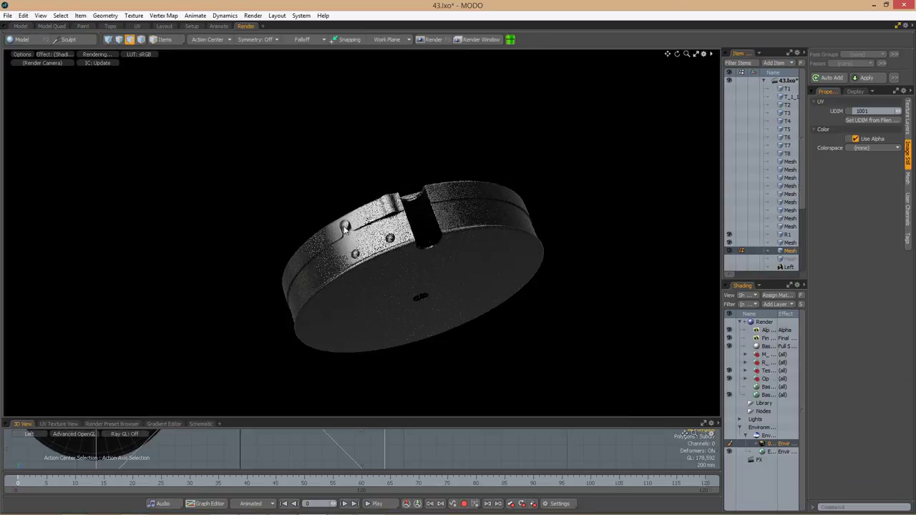
middle_drag(334, 232, 454, 181)
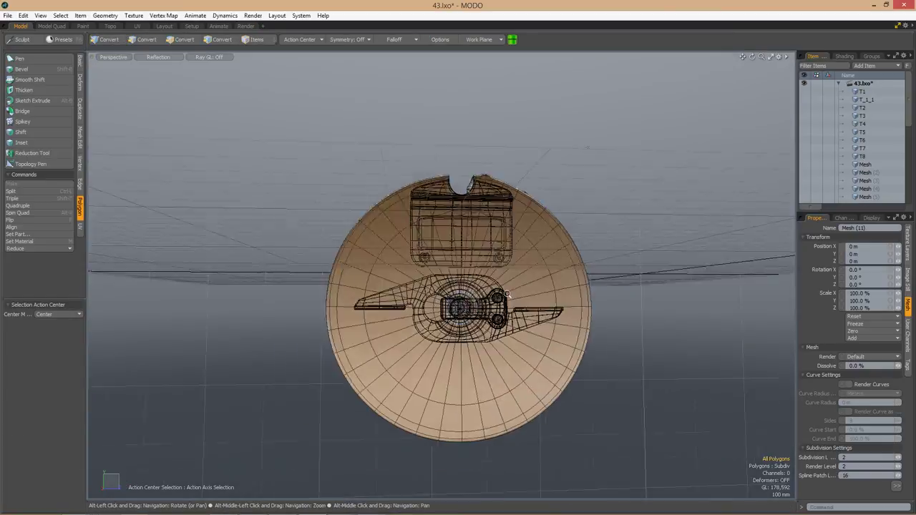
alt+drag(506, 295, 667, 308)
key(ctrl+s)
Activate lever mesh R1 and create a flat eight-sided cylinder with a 150 mm radius on the X axis below the magazine.
key(5)
click(455, 306)
click(455, 306)
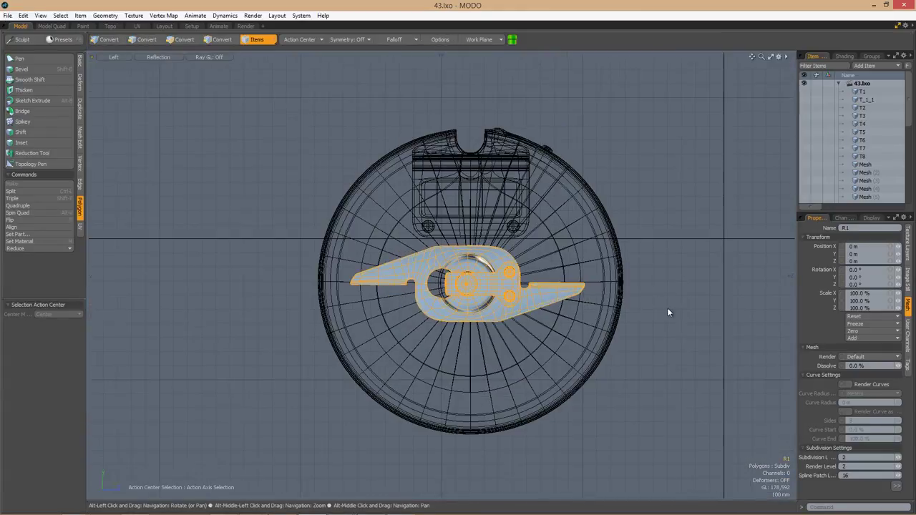
click(667, 308)
click(80, 66)
click(47, 61)
alt+shift+drag(361, 361, 361, 261)
click(419, 355)
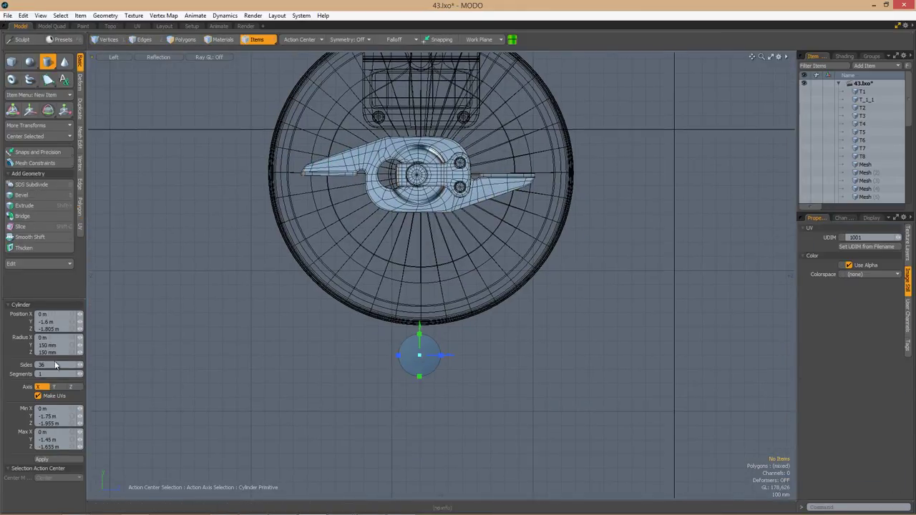
scroll(419, 355, up, 3)
scroll(419, 355, down, 2)
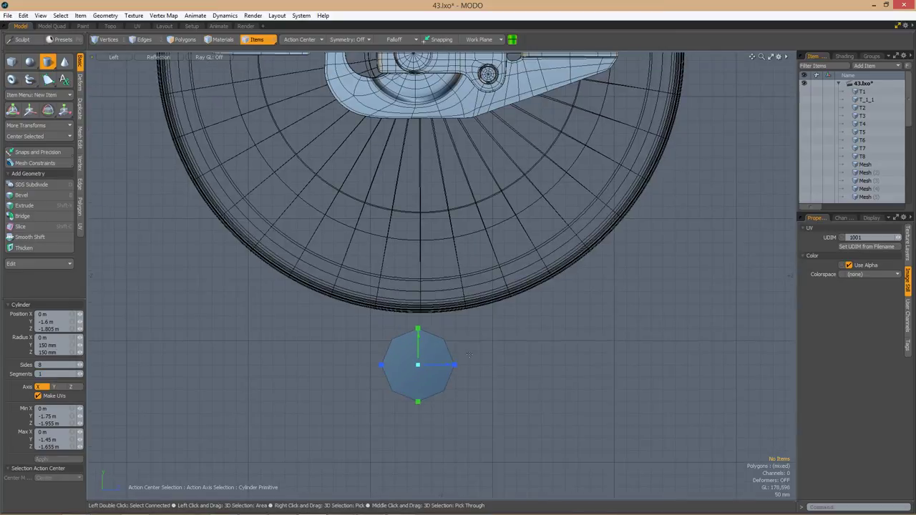
mouse_move(419, 355)
alt+mouse_down()
mouse_move(470, 371)
mouse_move(431, 362)
alt+mouse_up()
Select the octagonal disc and extend it into a solid.
key(3)
double_click(420, 371)
key(z)
key(ctrl+space)
key(3)
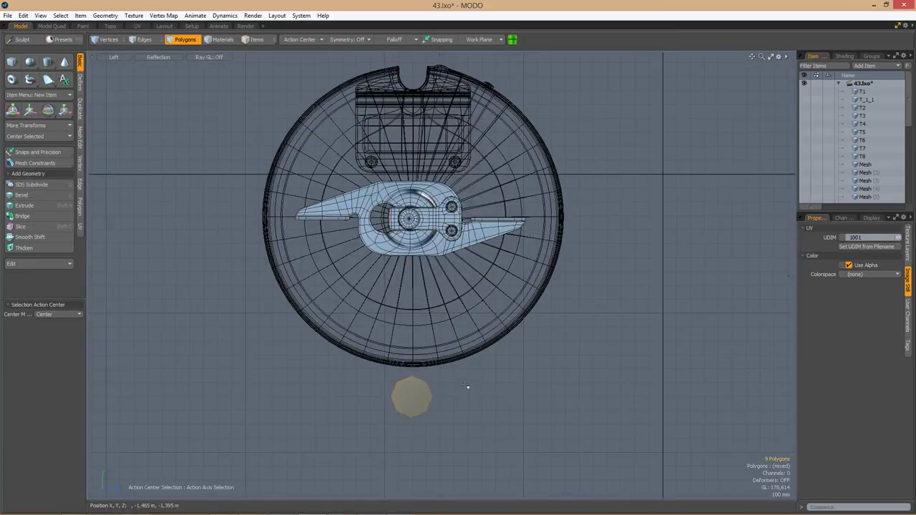
Inset the octagon's face with Bevel and split it into eight triangles with Spikey.
scroll(466, 387, up, 2)
key(b)
key(space)
scroll(399, 379, down, 2)
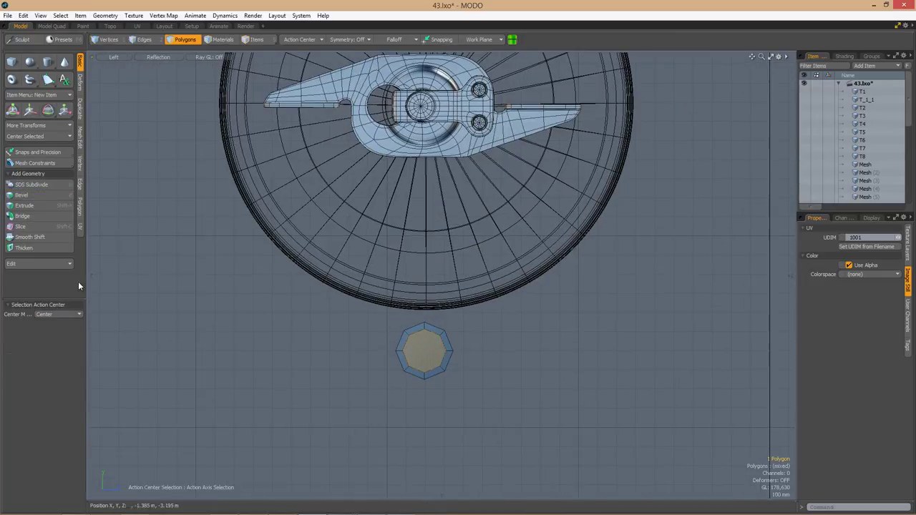
click(60, 91)
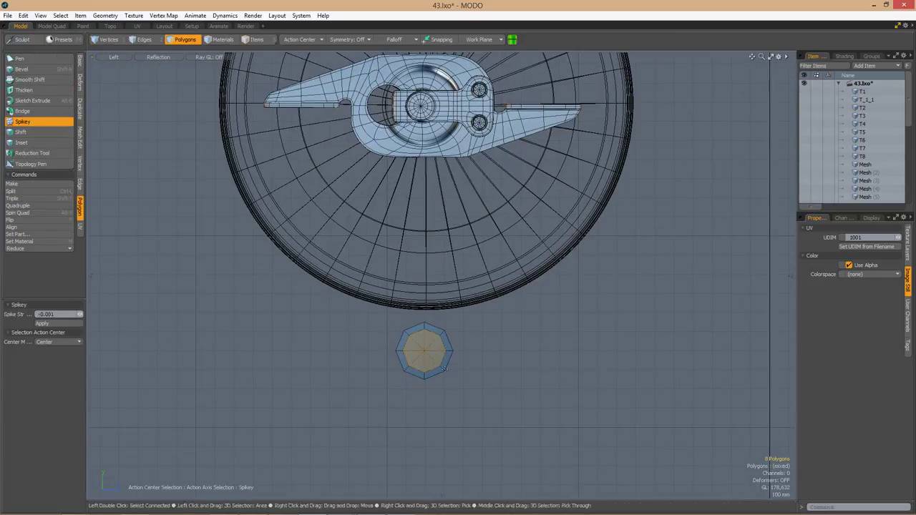
Move the eight-sided cylinder up onto the round hub at the centre of the lever.
drag(429, 397, 426, 184)
scroll(470, 284, up, 5)
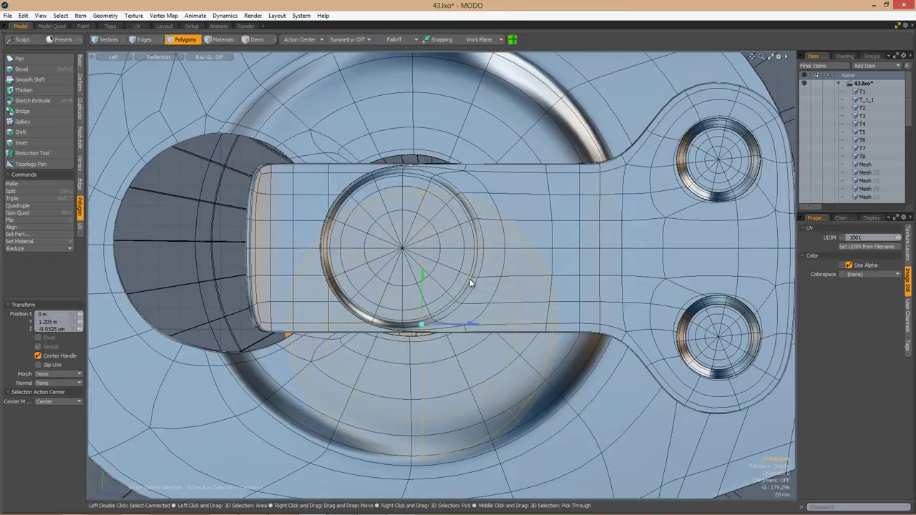
scroll(447, 205, up, 3)
key(a)
key(ctrl+space)
click(537, 190)
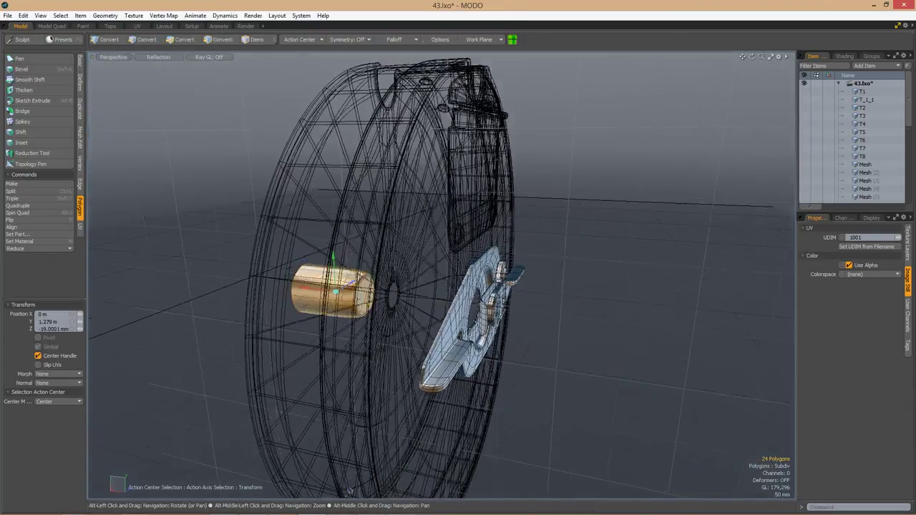
Scale the eight-sided cylinder to 66% and position it behind the lever's central hub.
key(space)
scroll(399, 274, up, 3)
key(w)
alt+drag(430, 286, 506, 334)
key(r)
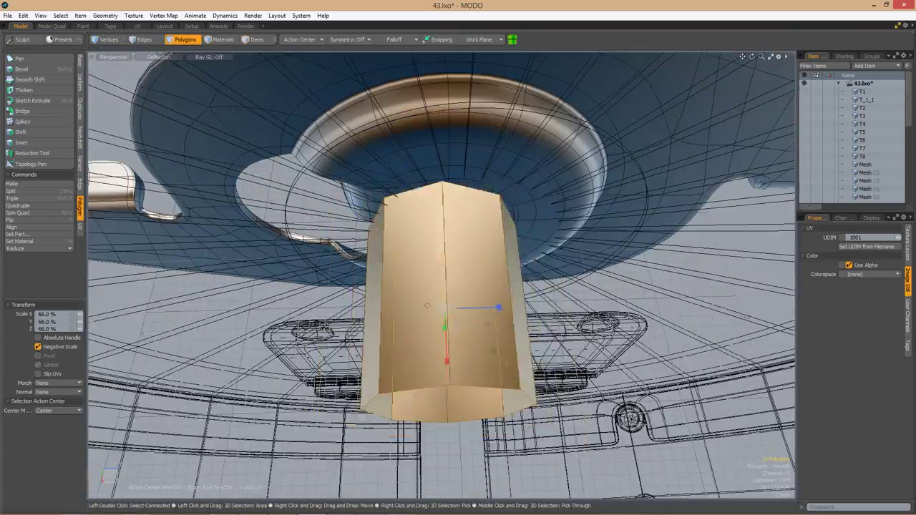
key(w)
alt+drag(426, 305, 485, 286)
Loop-slice the octagonal tube and hide the clip plate covering it.
key(q)
key(alt+c)
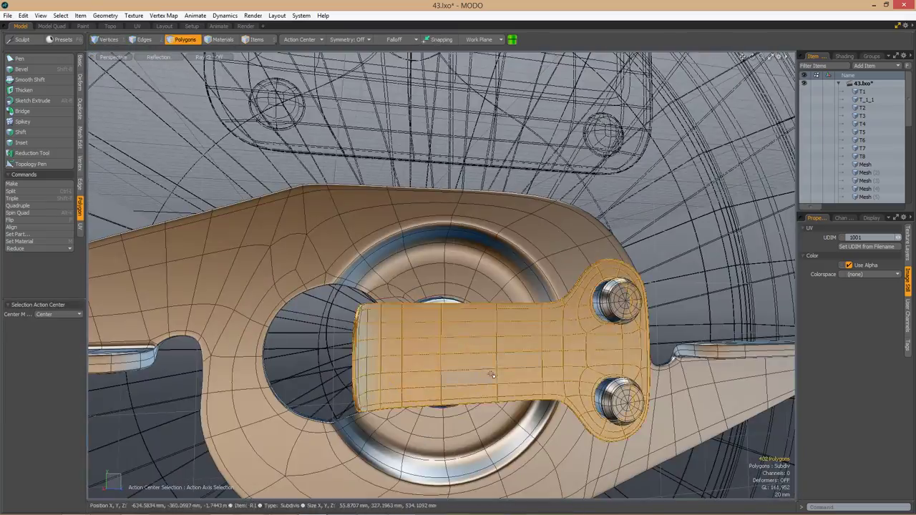
key(ctrl+space)
click(494, 345)
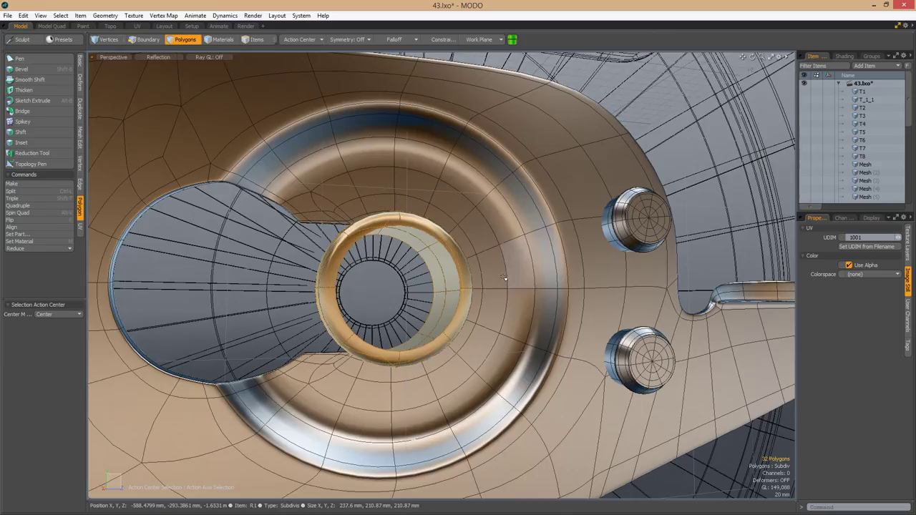
Fit the hollow tube to the lever's hub by moving and scaling it, and bevel the edges around its front rim.
mouse_move(429, 305)
alt+mouse_down()
mouse_move(473, 358)
mouse_move(440, 308)
mouse_move(441, 266)
mouse_move(415, 251)
mouse_move(460, 327)
mouse_move(440, 293)
mouse_move(452, 262)
mouse_move(465, 282)
mouse_move(412, 318)
alt+mouse_up()
key(w)
key(r)
key(space)
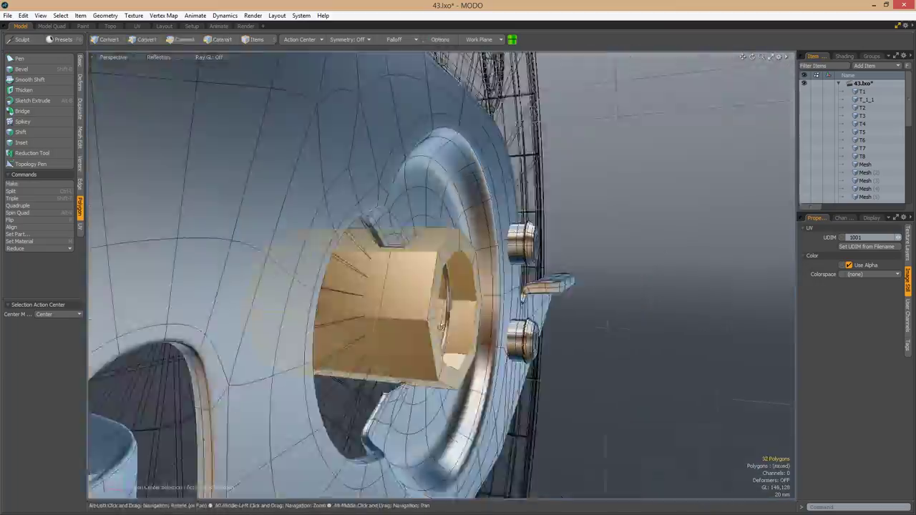
alt+drag(419, 286, 430, 269)
alt+drag(455, 298, 421, 289)
click(430, 294)
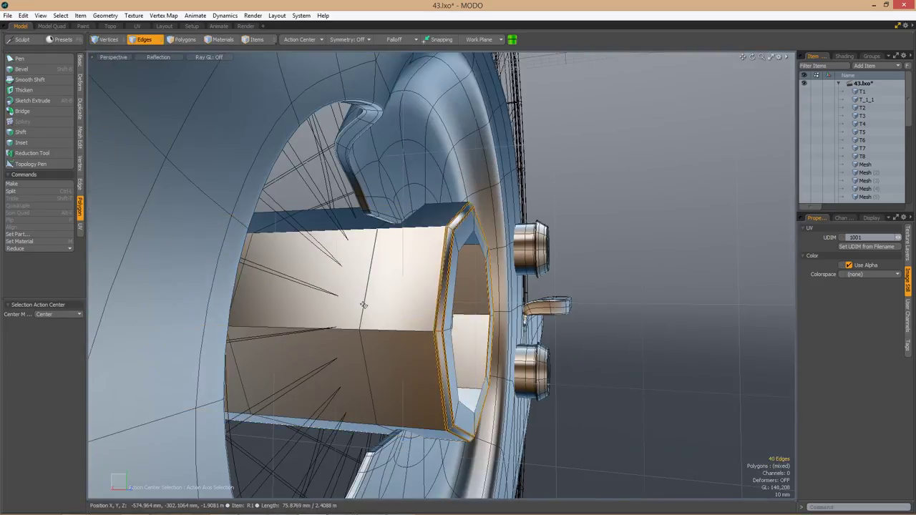
alt+drag(379, 324, 425, 313)
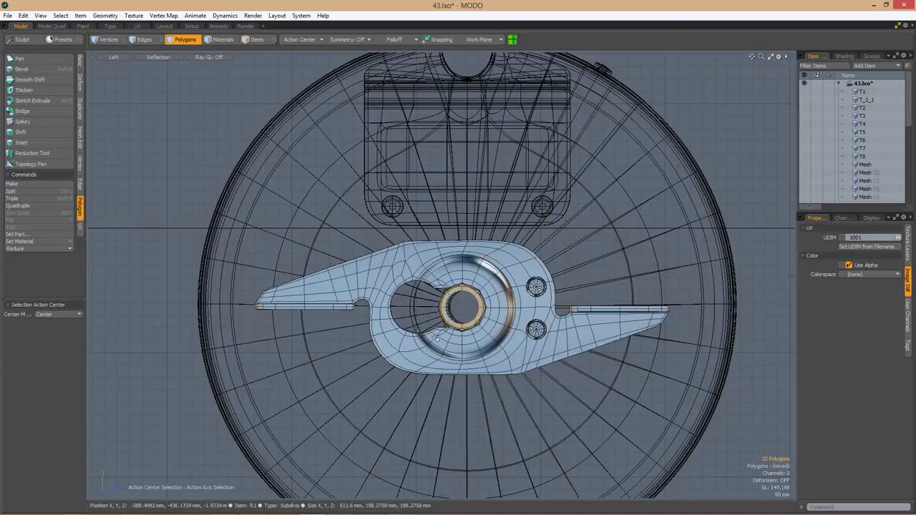
Reset the action centre and move the whole lever assembly along Z, starting with a 40 mm shift.
scroll(486, 300, up, 5)
scroll(502, 284, down, 6)
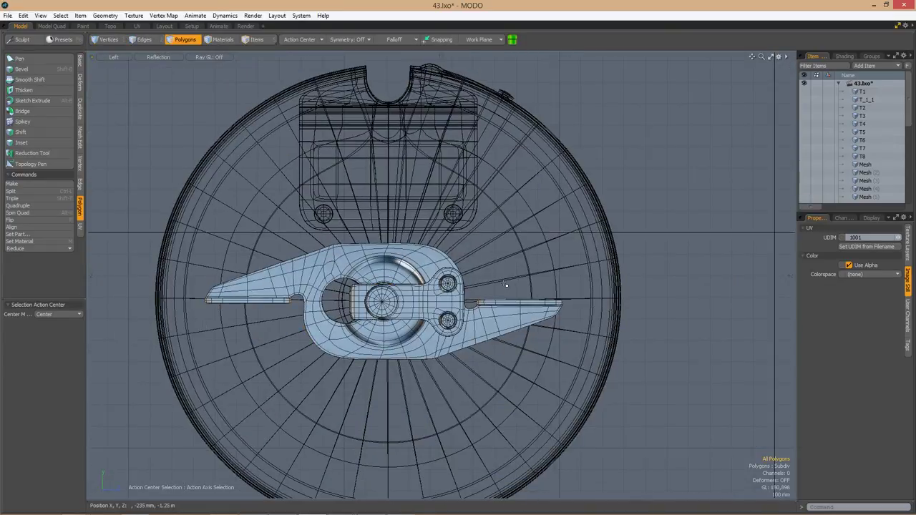
scroll(369, 325, up, 5)
scroll(358, 308, down, 3)
key(w)
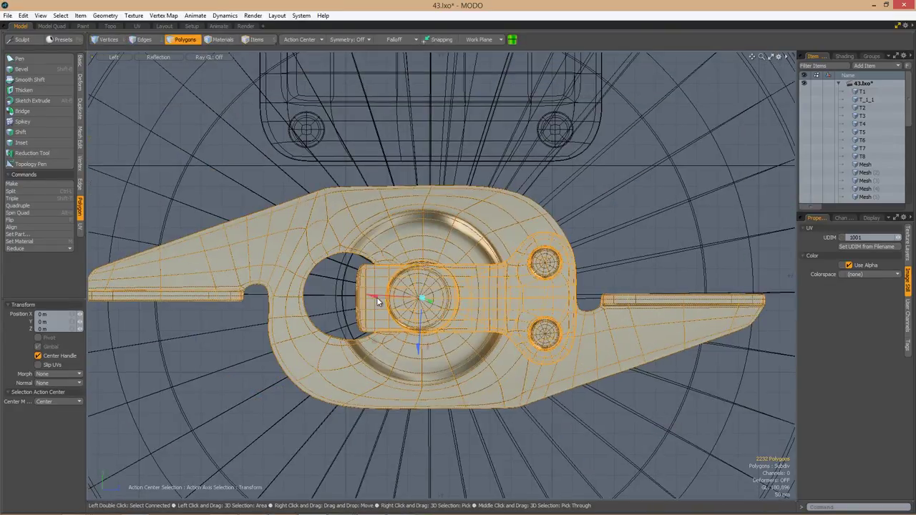
click(300, 40)
mouse_move(469, 297)
mouse_down()
mouse_move(492, 299)
mouse_move(476, 308)
mouse_up()
alt+scroll(476, 308, down, 1)
alt+scroll(476, 307, down, 1)
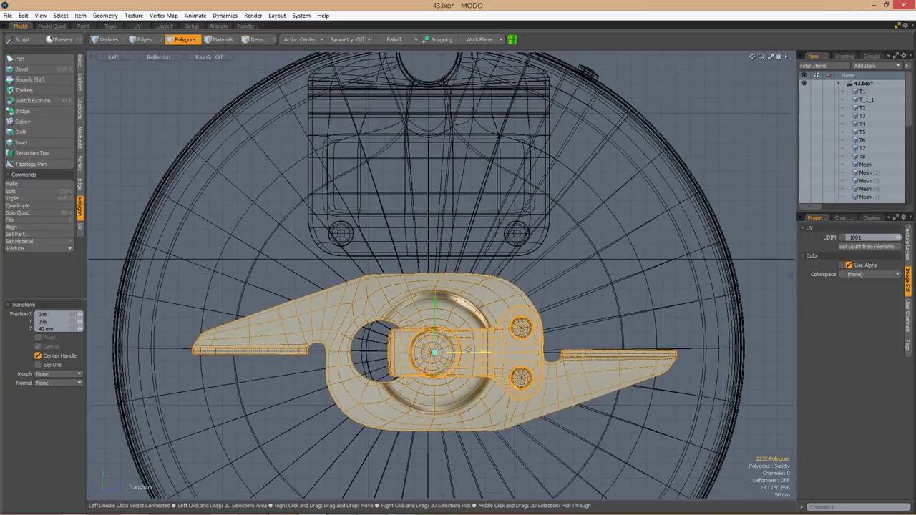
drag(468, 349, 536, 350)
Activate the cover together with the lever and shift the lever assembly -14 mm along Z to centre it on the cover's hole.
key(3)
key(5)
scroll(445, 299, up, 3)
click(446, 299)
key(3)
shift+click(433, 167)
alt+drag(434, 166, 430, 344)
key(w)
key(ctrl+space)
click(538, 380)
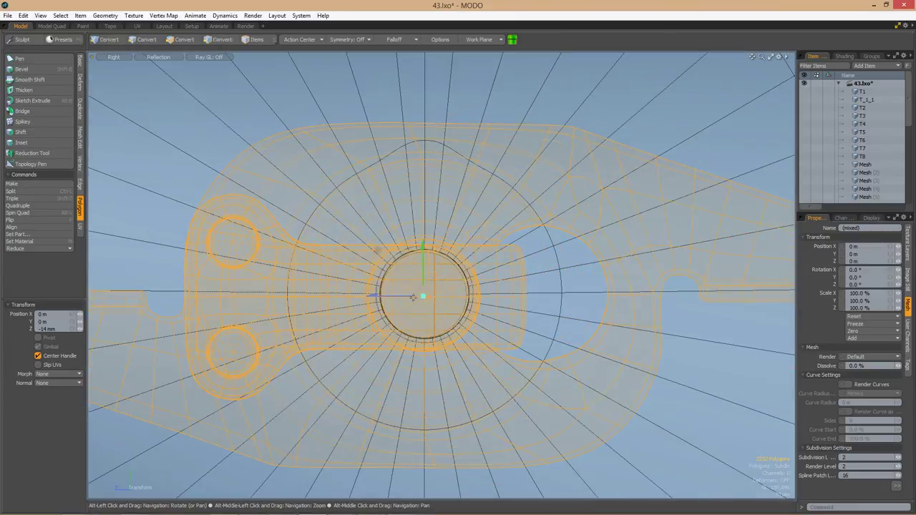
Examine the lever's alignment with the cover in wireframe shading, then restore Reflection shading.
click(161, 56)
key(ctrl+space)
click(490, 239)
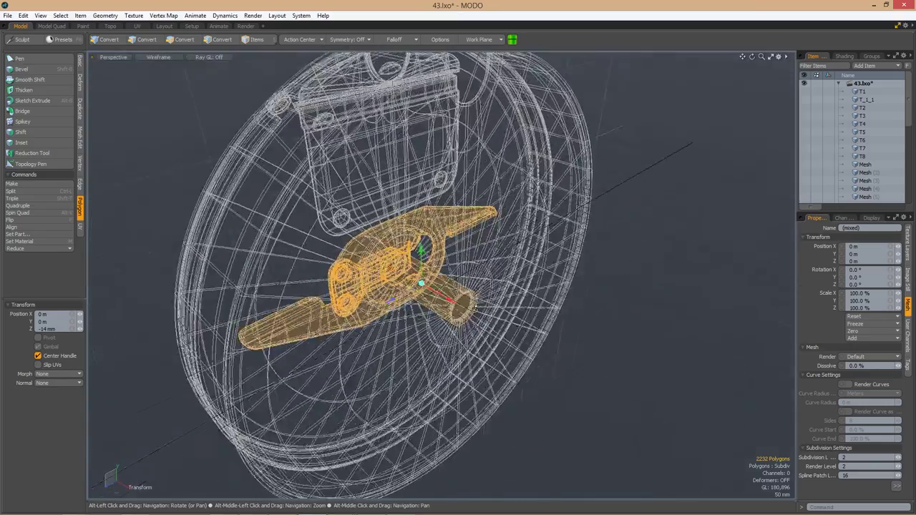
click(161, 56)
click(166, 105)
mouse_move(387, 286)
alt+mouse_down()
mouse_move(439, 211)
mouse_move(473, 286)
mouse_move(548, 348)
mouse_move(420, 233)
alt+mouse_up()
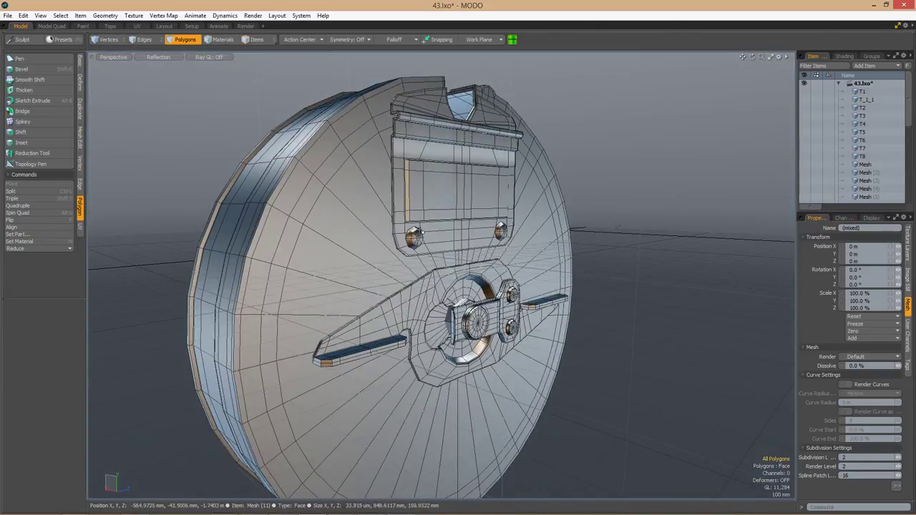
Isolate the cover and add a concentric Loop Slice to its disc face around the centre hole.
click(463, 304)
alt+drag(463, 304, 482, 313)
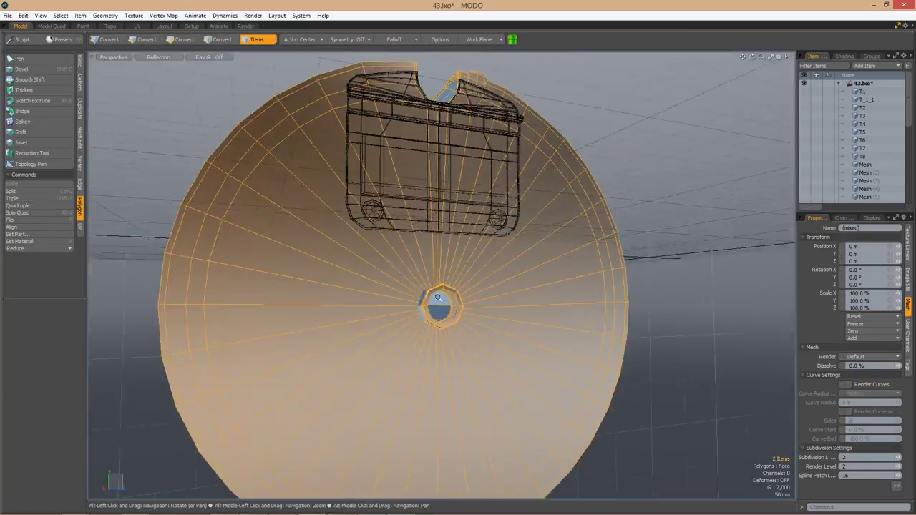
alt+drag(429, 301, 475, 273)
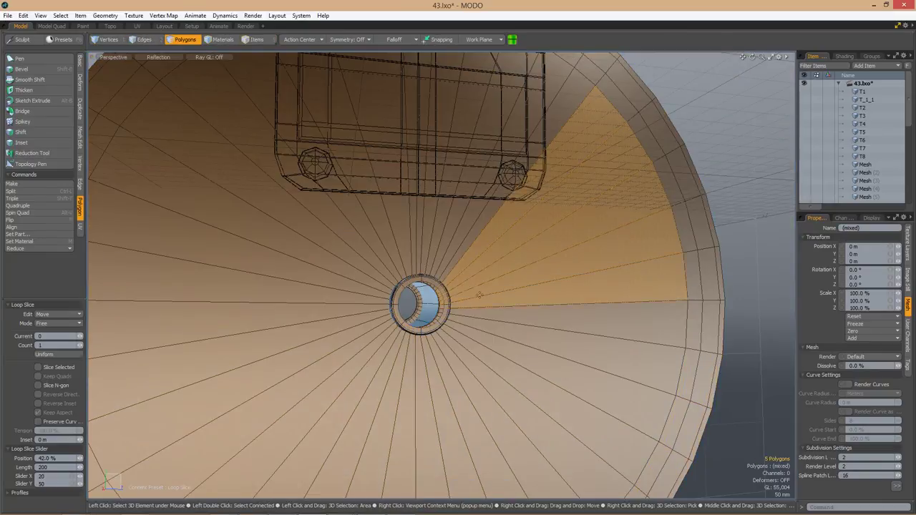
double_click(478, 294)
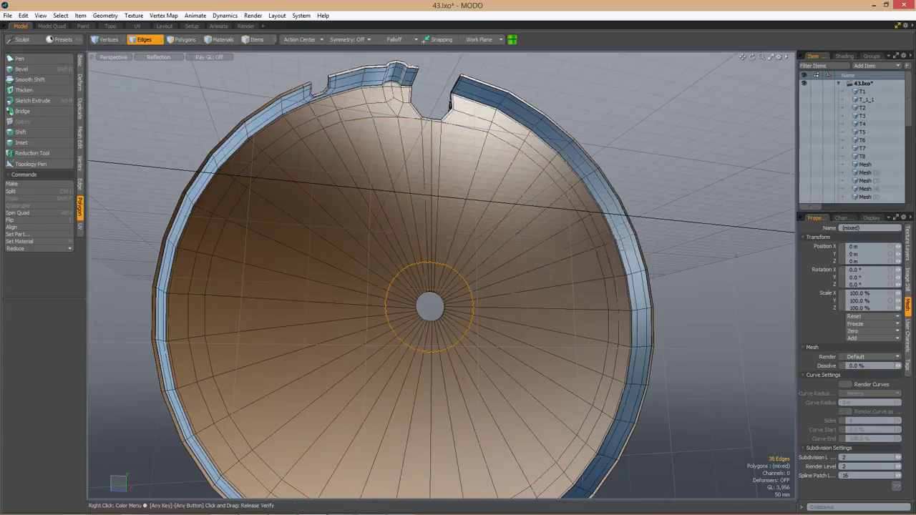
alt+drag(449, 106, 498, 323)
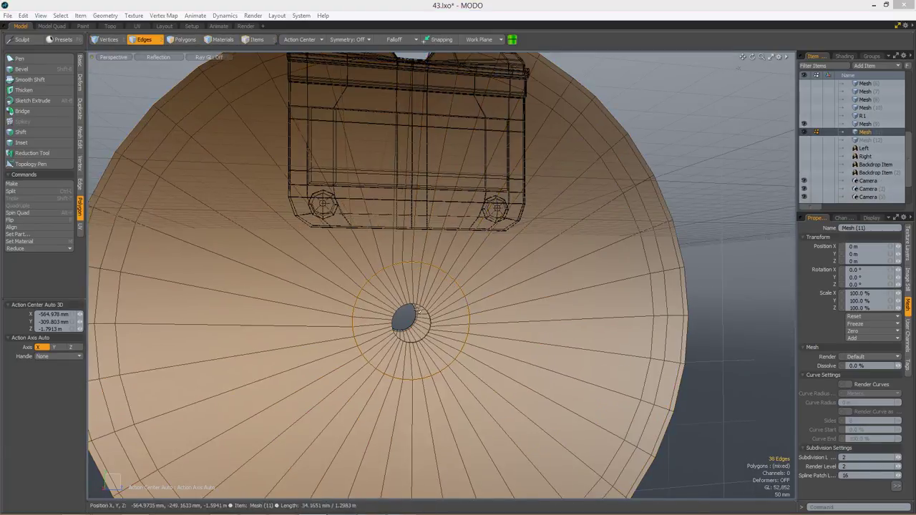
Rotate the 38-edge ring around the cover's centre hole 5° about the X axis.
key(ctrl+space)
click(333, 341)
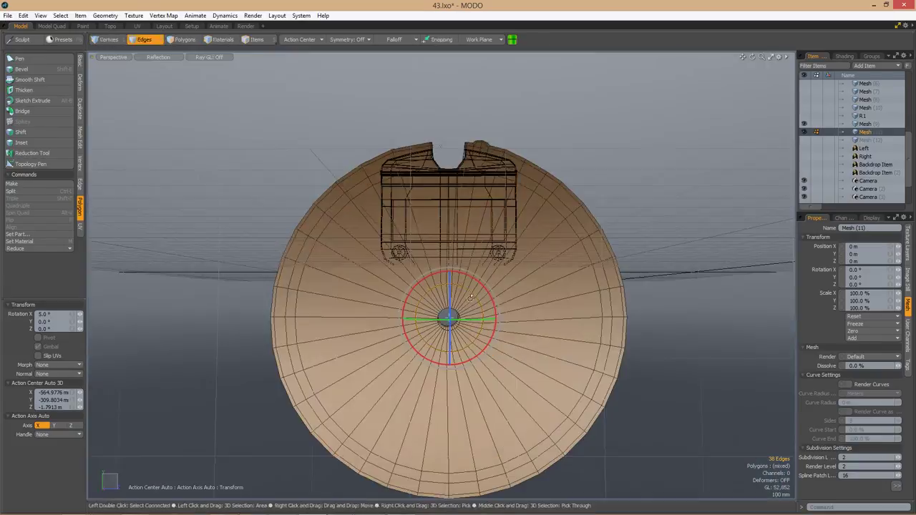
alt+drag(501, 304, 563, 287)
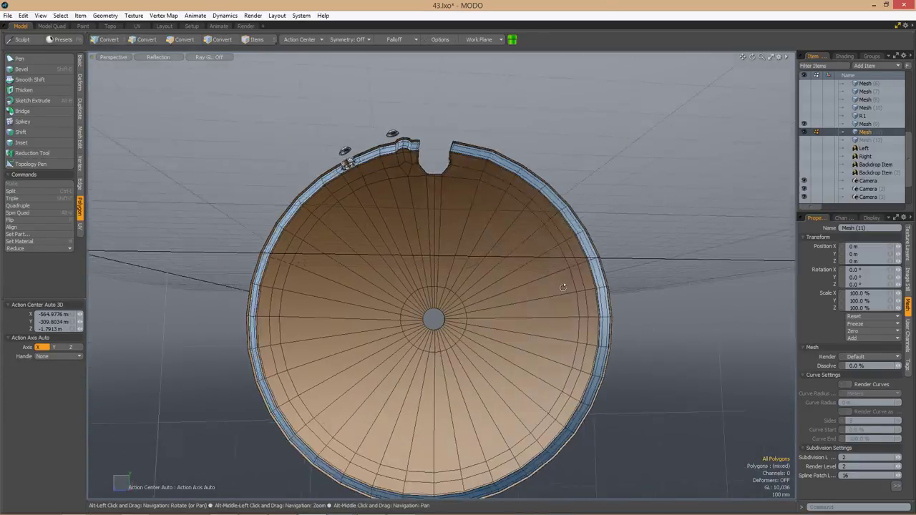
key(ctrl+space)
click(388, 327)
key(e)
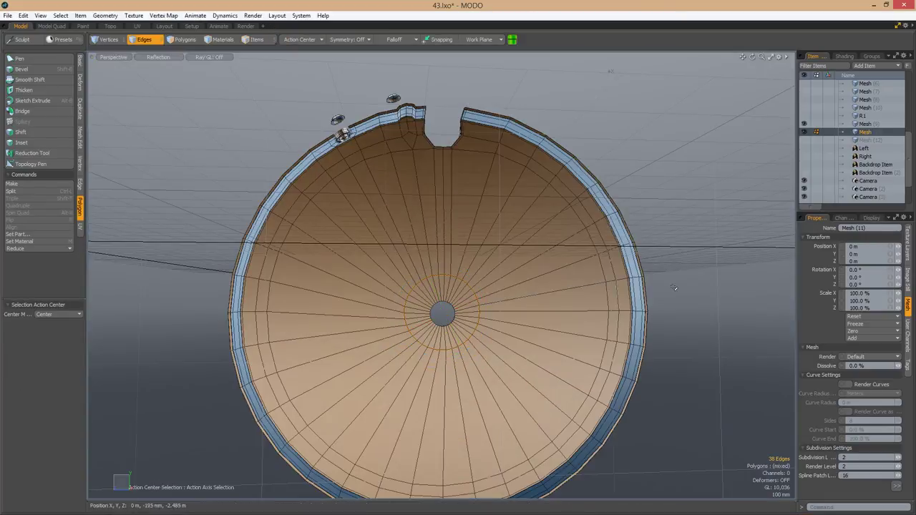
Add the hub tube from the lever mesh to the cover mesh at its centre hole.
alt+drag(458, 287, 509, 320)
scroll(439, 269, up, 5)
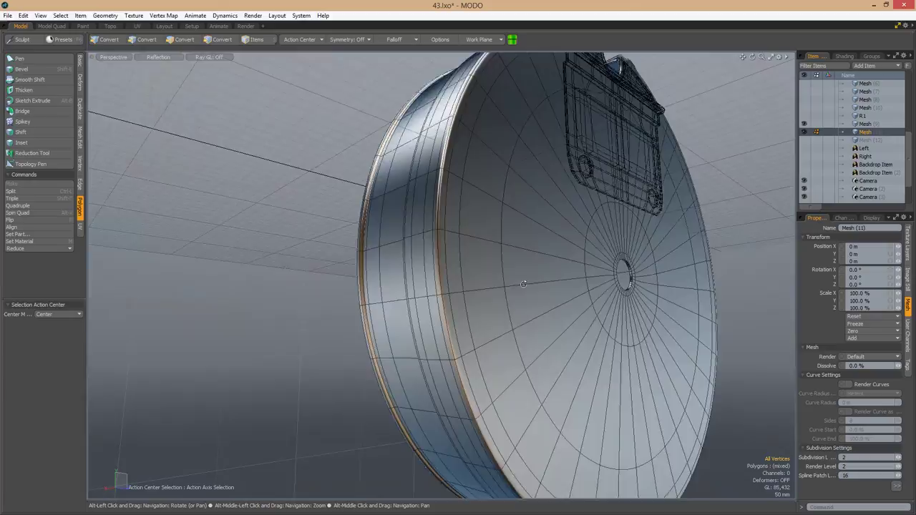
alt+drag(523, 284, 643, 215)
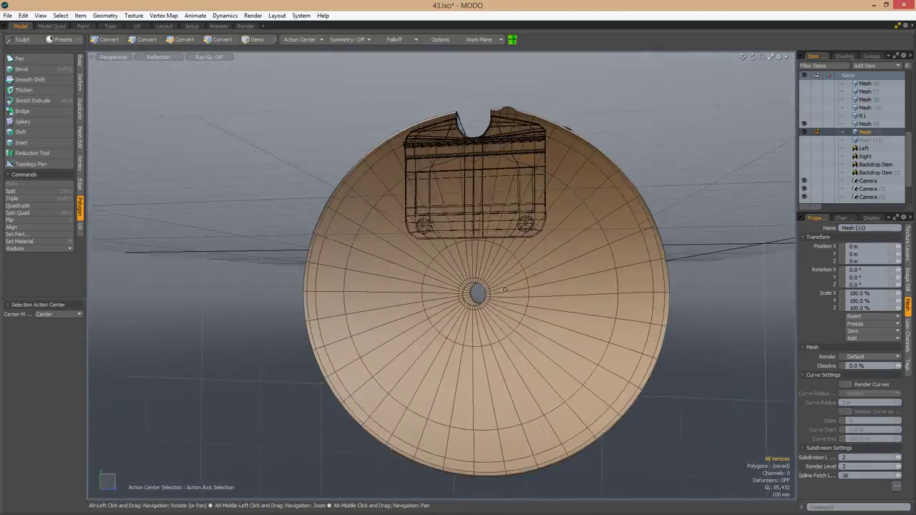
click(804, 116)
key(3)
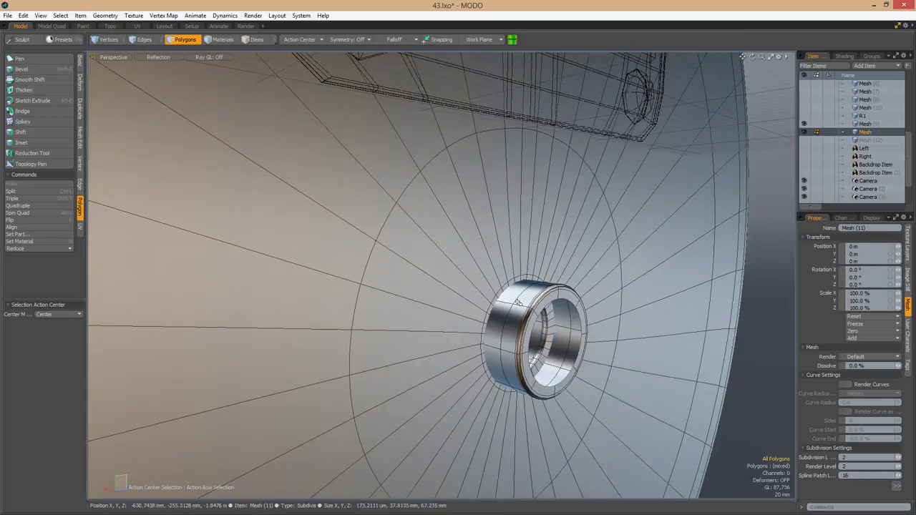
Scale the vertices around the cover's centre hole to 131% on Y and Z to fit the hub tube.
key(ctrl+space)
click(420, 324)
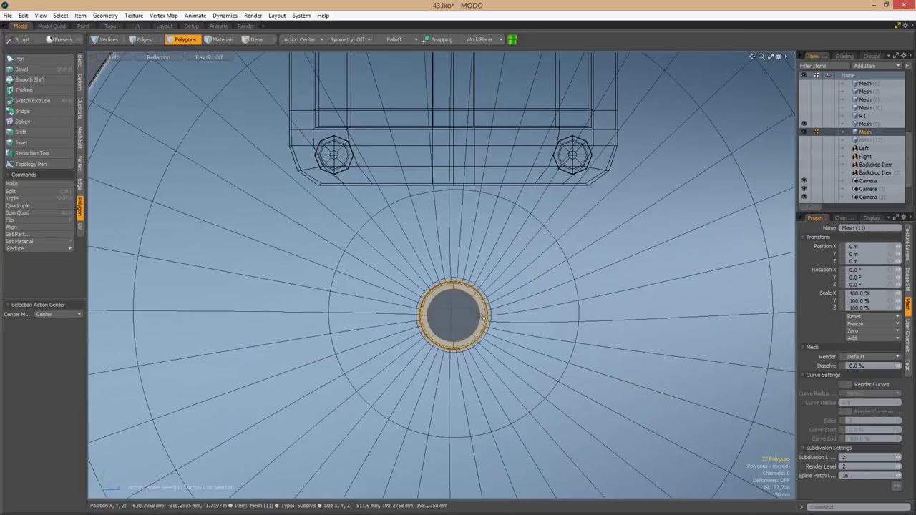
alt+drag(465, 316, 441, 280)
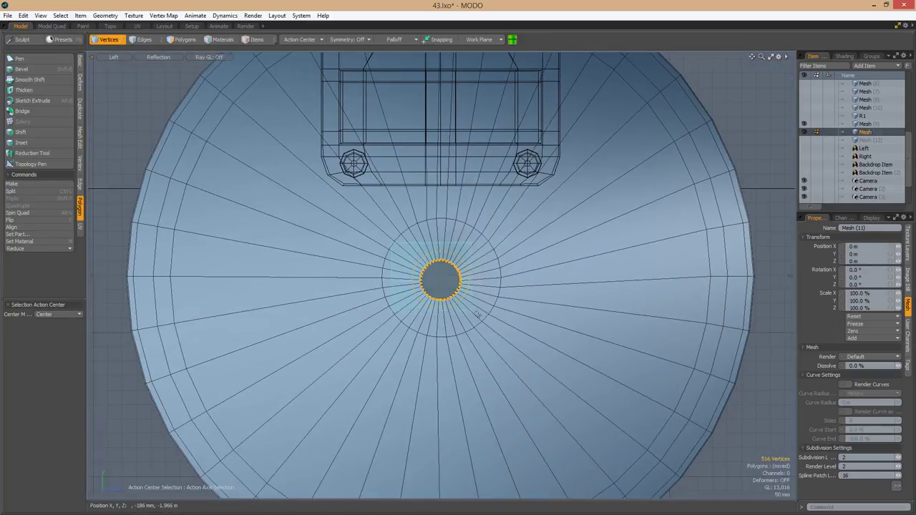
alt+drag(478, 315, 581, 297)
alt+drag(496, 280, 487, 225)
key(3)
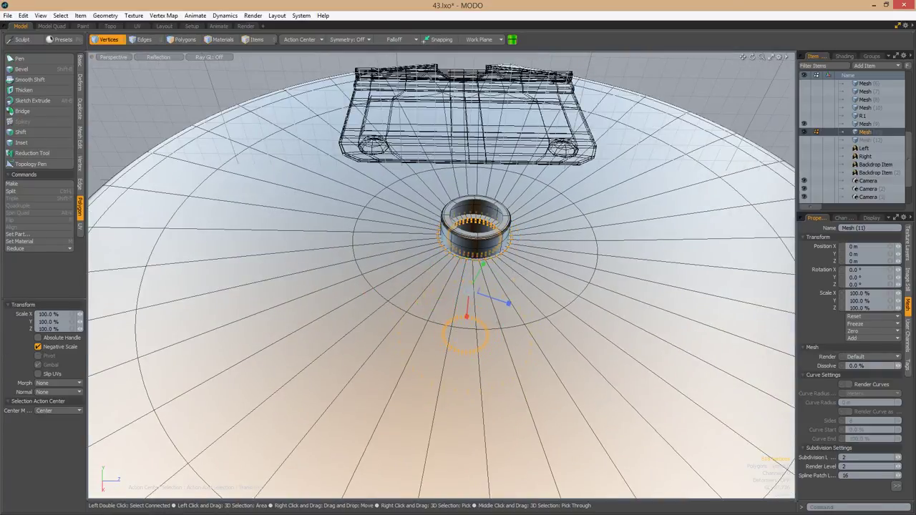
scroll(540, 271, up, 5)
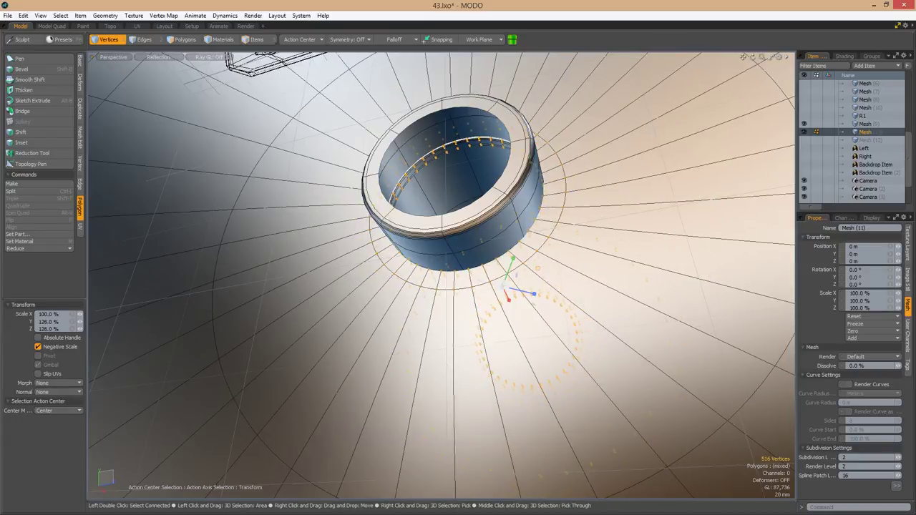
alt+drag(537, 268, 372, 343)
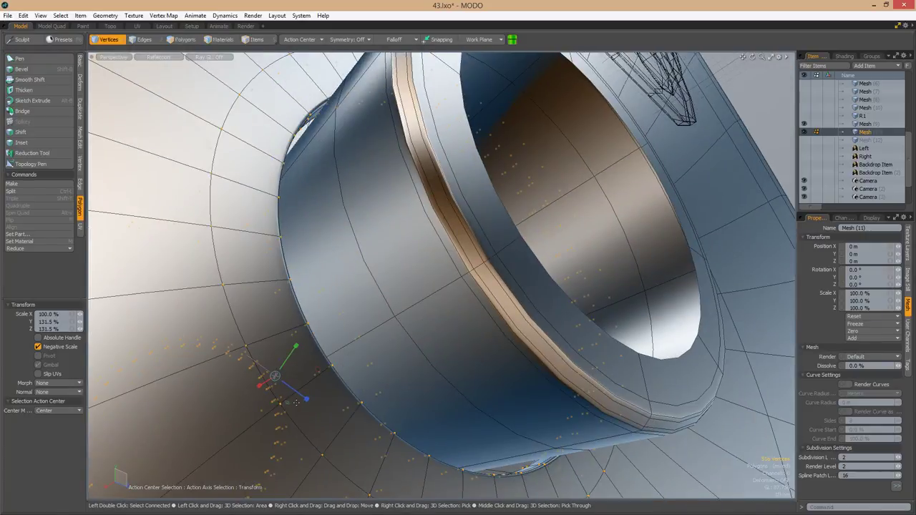
key(shift+a)
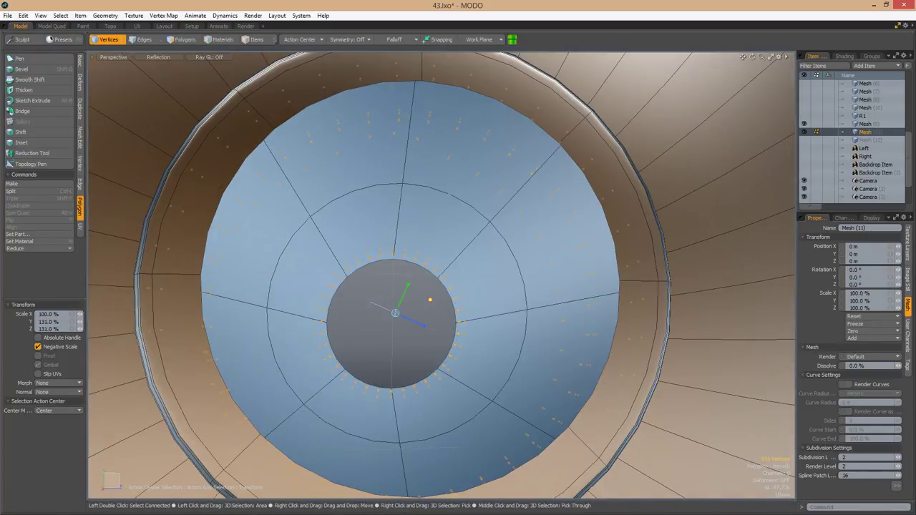
Move the hub tube's 8-edge end ring -10 mm along Z, extend it and scale it inward to 88.5%.
alt+drag(430, 299, 713, 359)
key(2)
key(w)
key(shift+a)
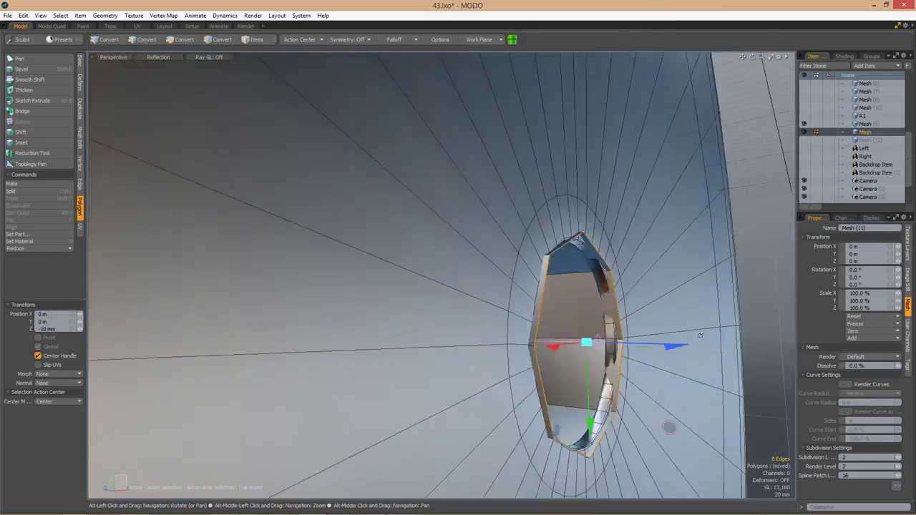
key(z)
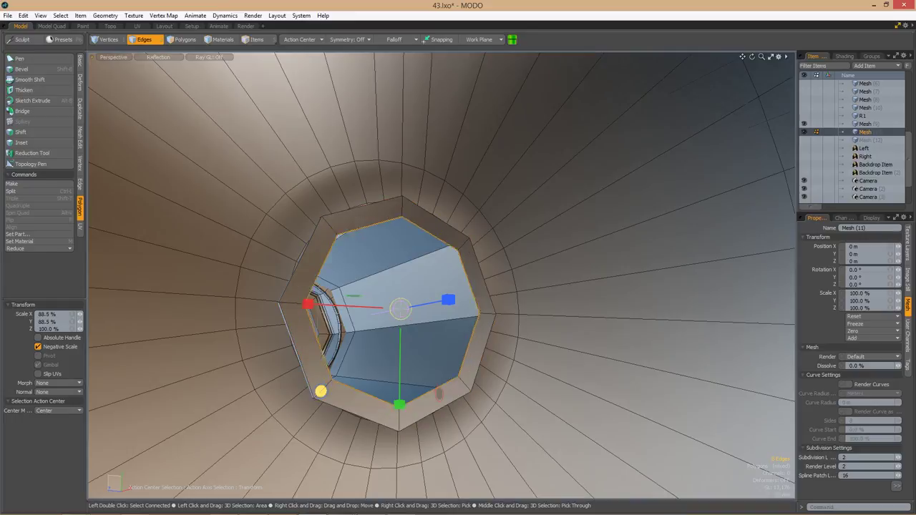
drag(501, 347, 457, 347)
alt+drag(458, 347, 511, 270)
Isolate the hub tube and add a loop slice across the long section of its outer wall.
key(space)
key(2)
alt+drag(422, 283, 549, 306)
key(shift+b)
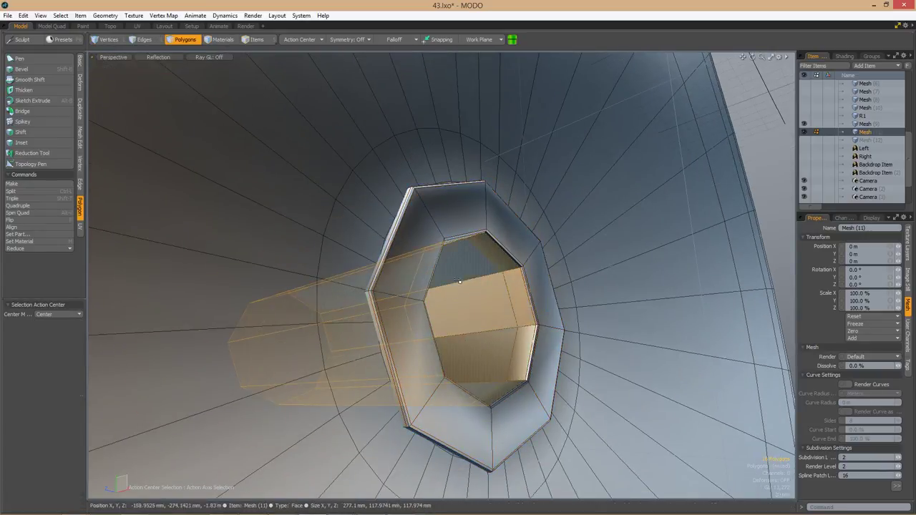
scroll(458, 287, down, 5)
alt+drag(458, 286, 435, 393)
key(c)
key(space)
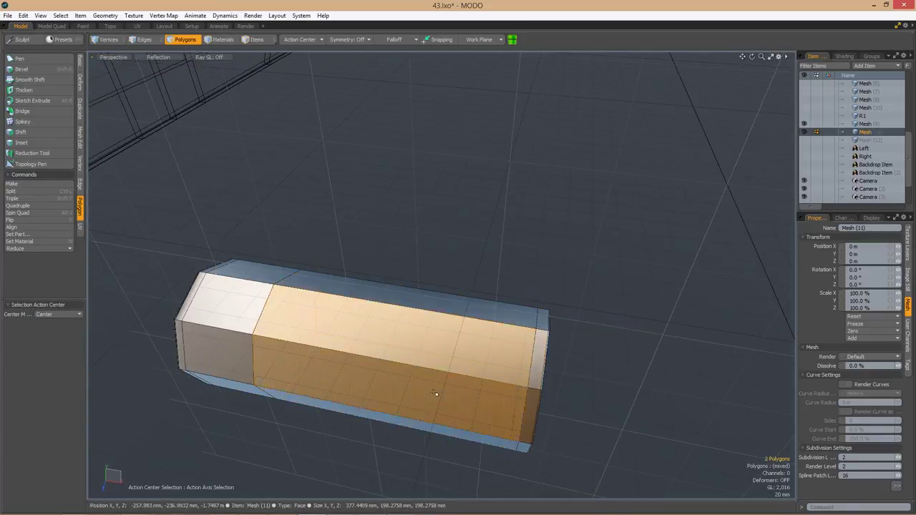
Scale the hub tube's 8-edge end ring inward to 64% on X and Y, and turn on subdivision for the tube.
key(space)
alt+drag(601, 386, 538, 275)
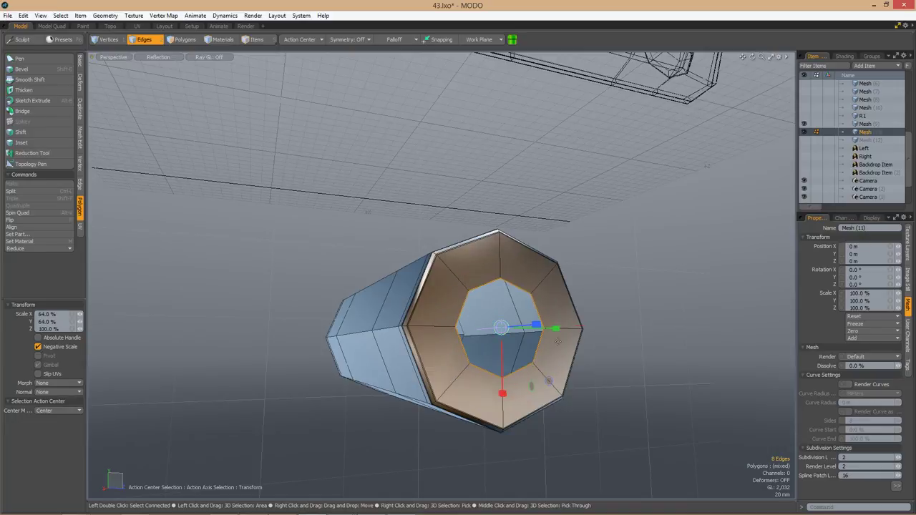
alt+drag(646, 304, 591, 322)
key(shift+x)
alt+drag(527, 321, 401, 304)
key(Tab)
key(space)
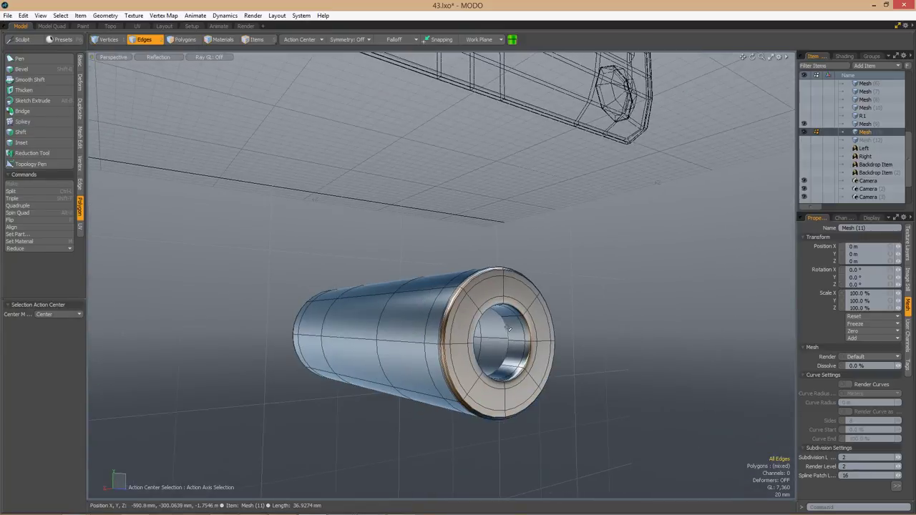
Bring the hidden cover back into view and inspect how the hub tube sits in its centre hole.
key(y)
key(space)
scroll(500, 322, down, 3)
alt+drag(501, 322, 500, 272)
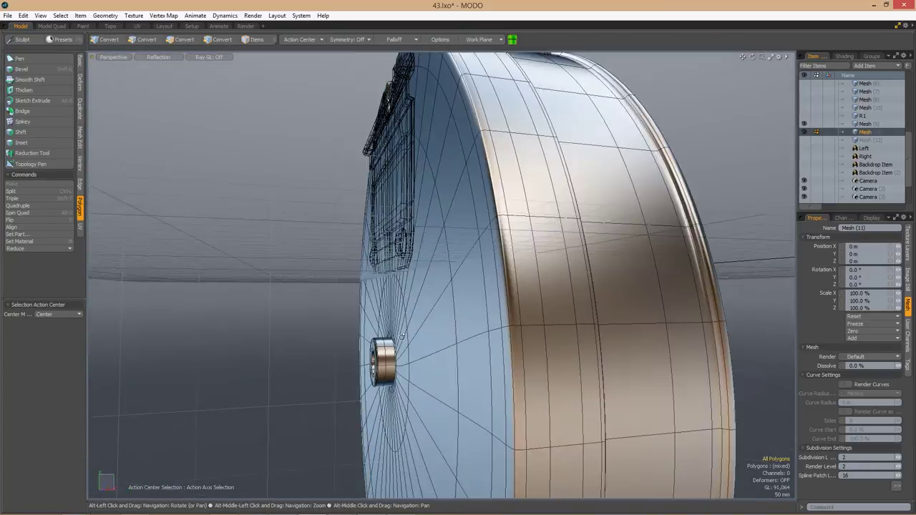
scroll(424, 245, up, 5)
alt+drag(424, 246, 458, 301)
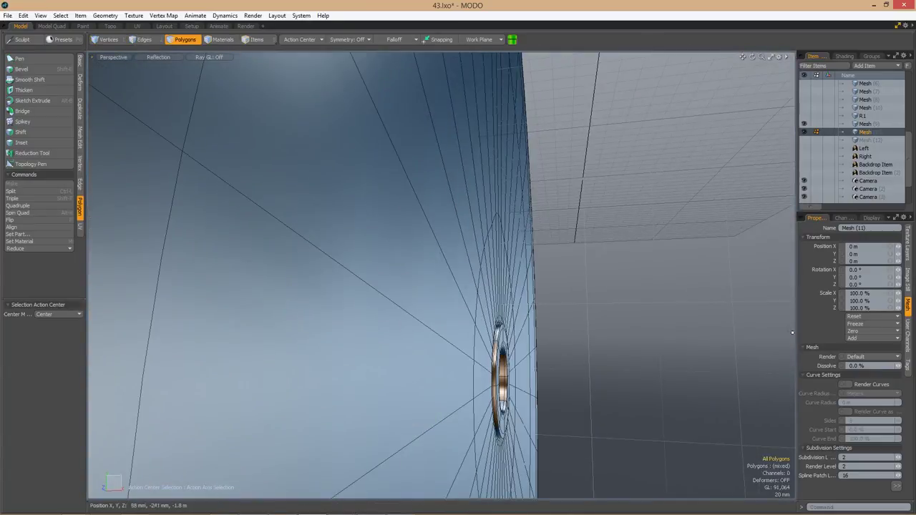
Move the 80 vertices at the hub tube's rear end 11 mm along Z in the Front view.
key(ctrl+space)
click(455, 347)
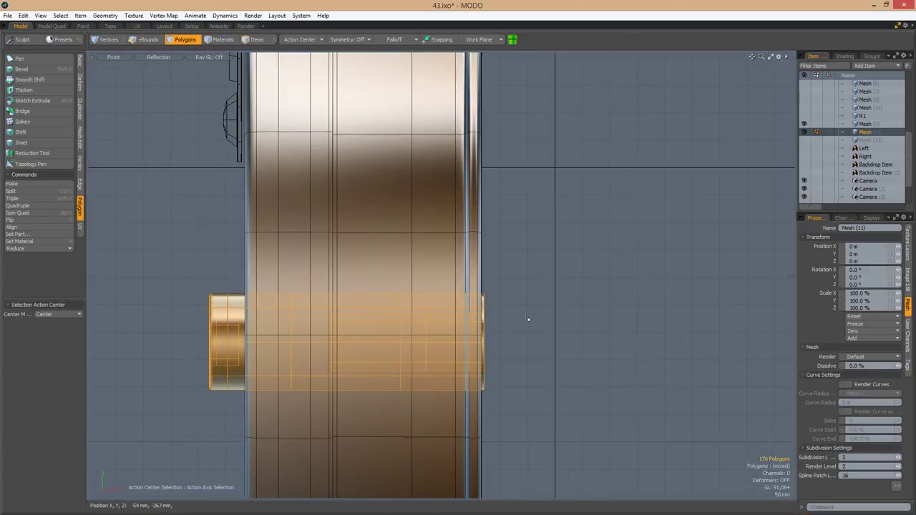
key(1)
scroll(470, 332, up, 3)
key(ctrl+space)
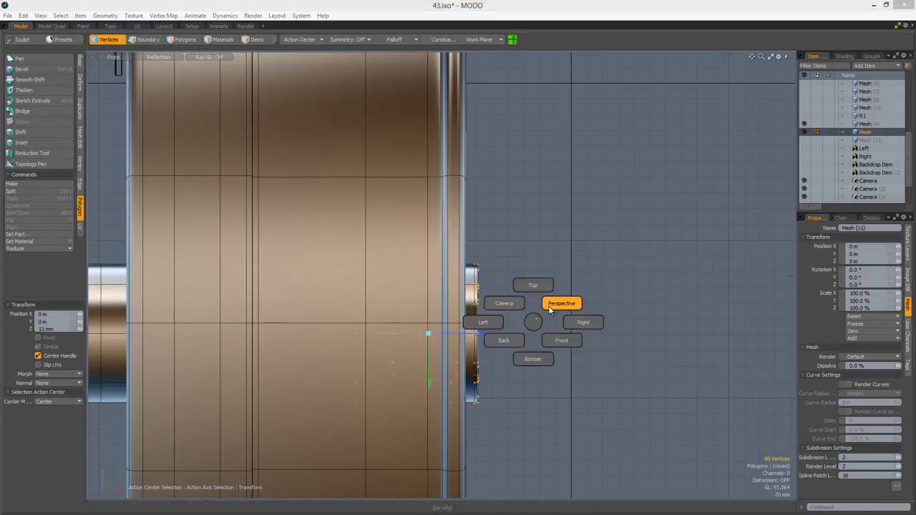
click(551, 301)
scroll(666, 346, down, 5)
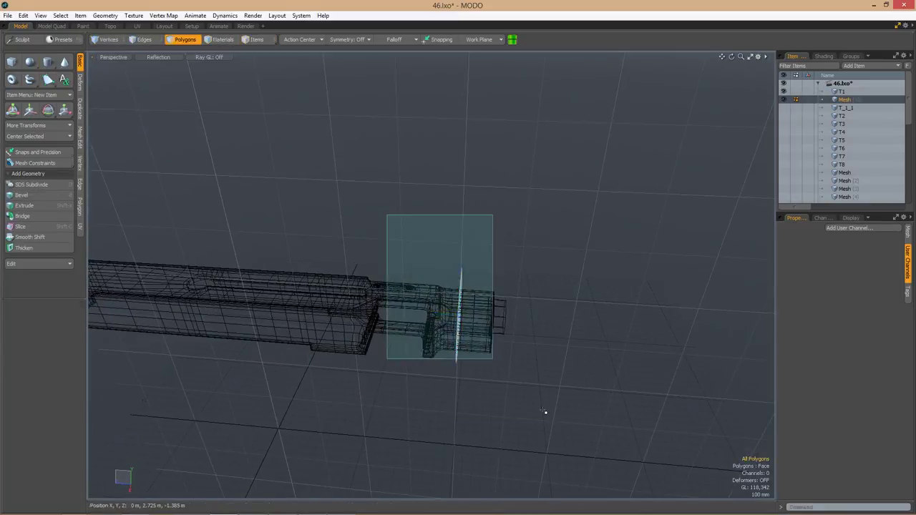
Extrude the round disc in front of the receiver into a cylinder and show the Right reference image.
drag(397, 288, 580, 345)
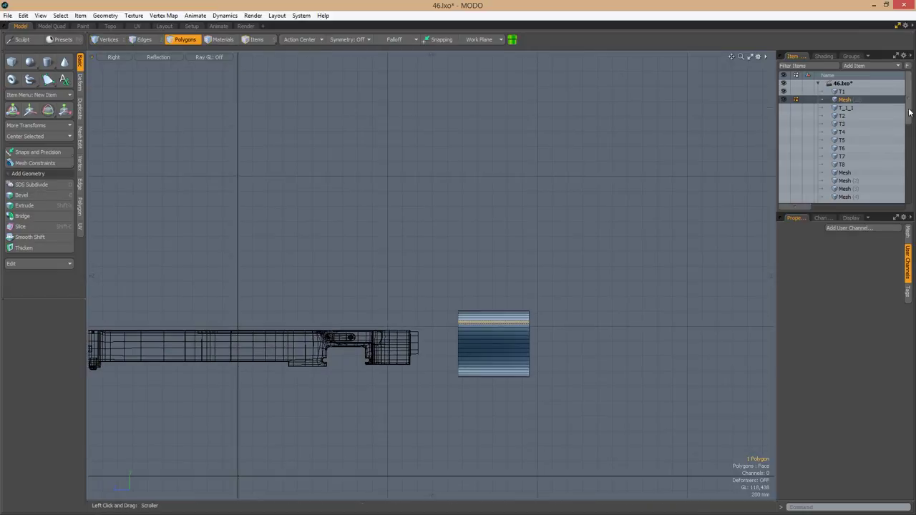
scroll(842, 165, down, 5)
click(783, 166)
Move the cylinder onto the barrel's muzzle in the reference image and scale it to 52% on Y and Z.
alt+shift+drag(472, 348, 324, 274)
double_click(323, 274)
key(w)
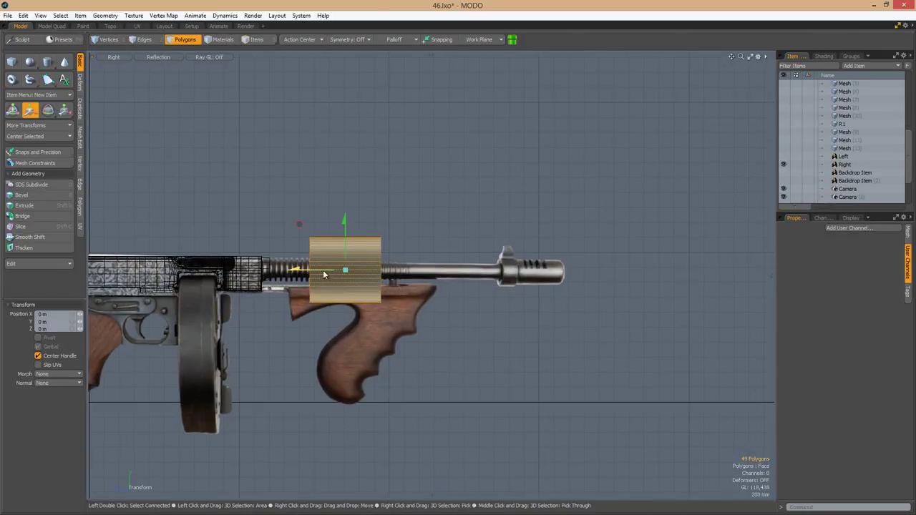
mouse_move(580, 289)
ctrl+alt+mouse_down()
mouse_move(506, 312)
mouse_move(573, 301)
ctrl+alt+mouse_up()
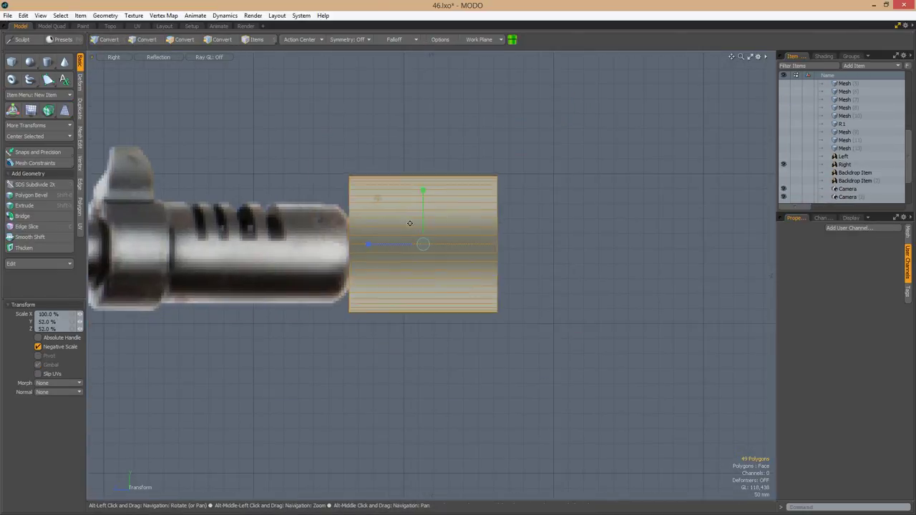
alt+shift+drag(386, 272, 526, 224)
key(w)
scroll(526, 224, down, 2)
Open the Set Material settings for the cylinder's polygons and review the materials in the Shader Tree.
key(m)
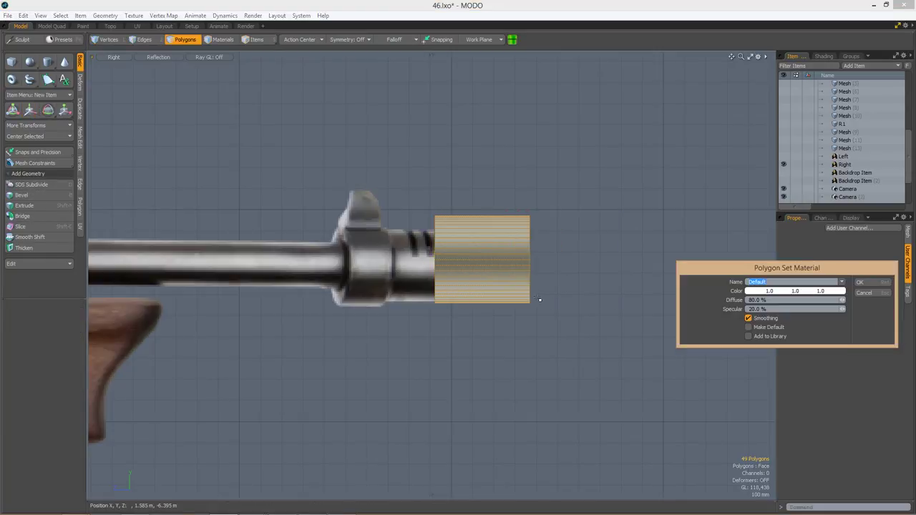
click(845, 286)
alt+shift+drag(578, 317, 608, 371)
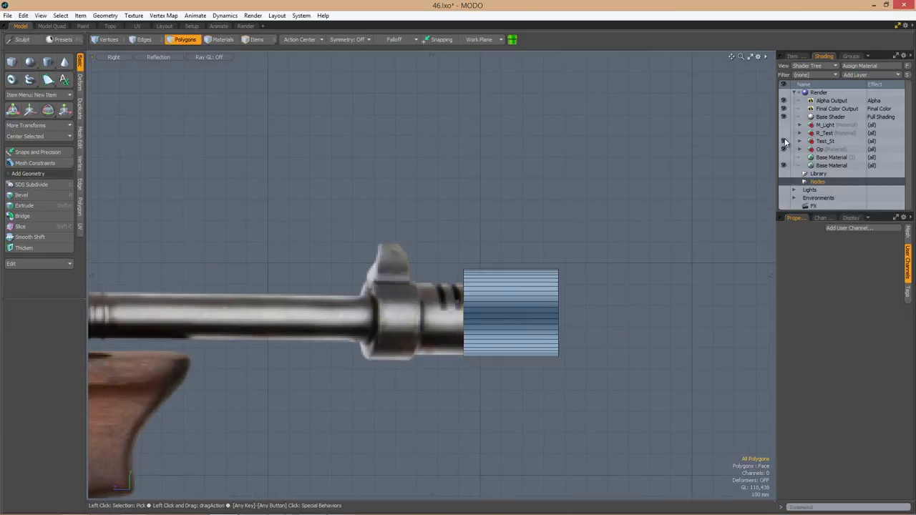
click(792, 56)
scroll(542, 282, up, 3)
scroll(537, 288, down, 1)
Scale the whole cylinder to match the muzzle's diameter in the reference image.
double_click(537, 288)
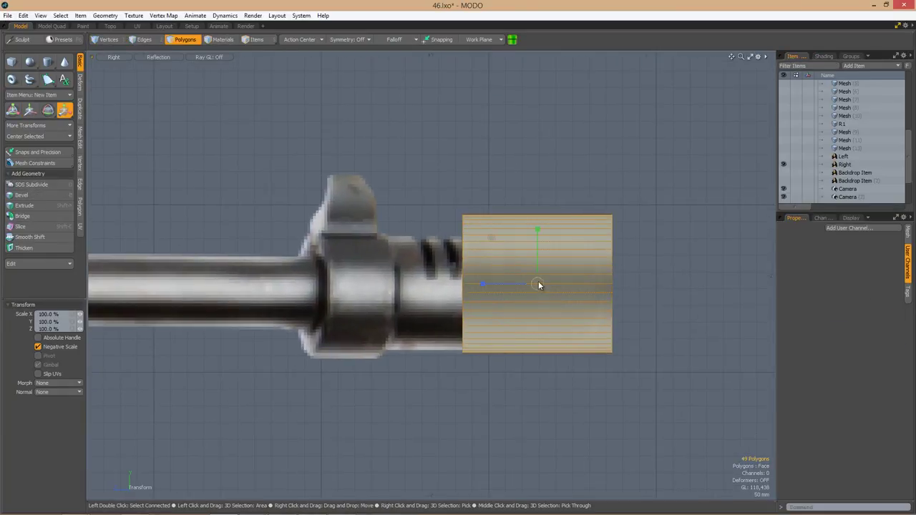
alt+drag(538, 286, 533, 341)
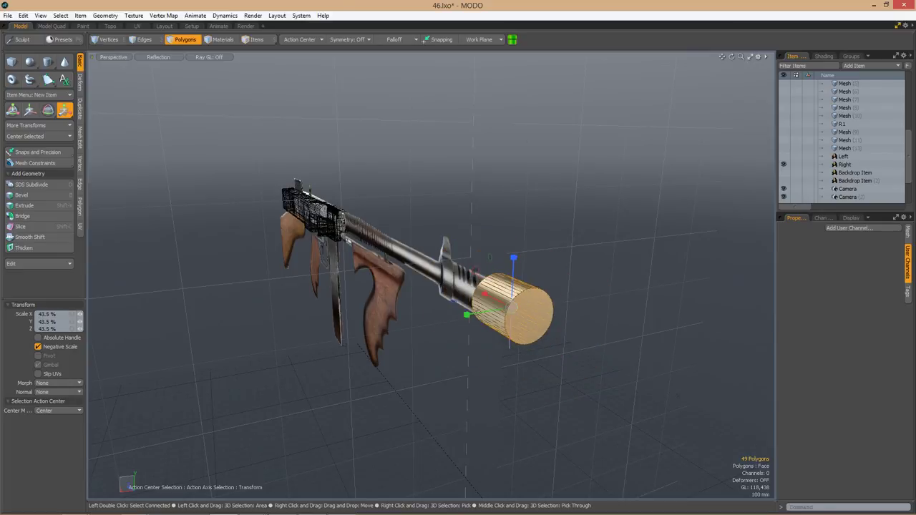
alt+drag(478, 313, 516, 327)
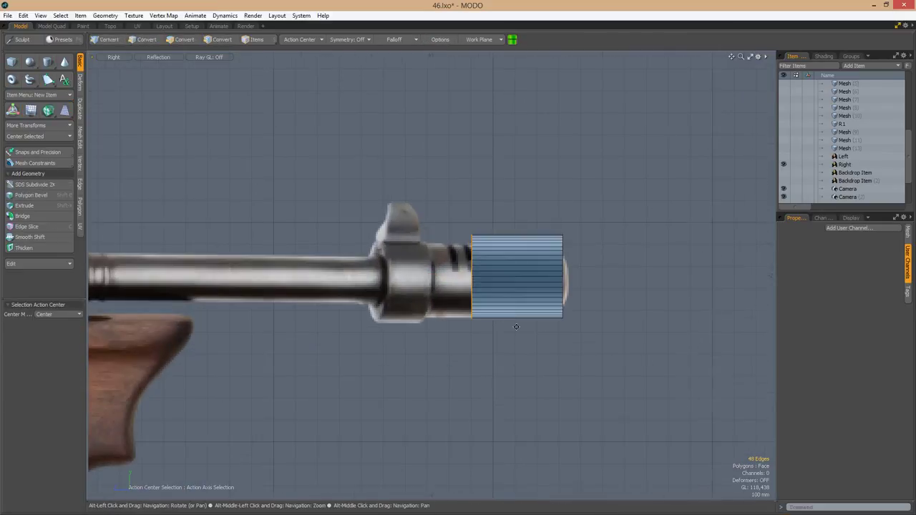
Lengthen the cylinder back towards the front sight and chamfer its front end.
ctrl+alt+drag(471, 277, 510, 277)
key(3)
click(468, 390)
key(space)
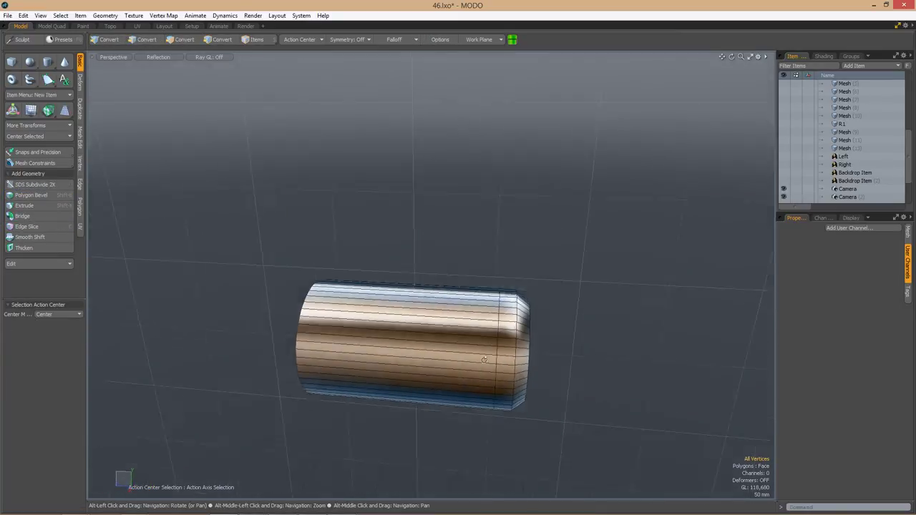
Show the Right reference image behind the cylinder and set the viewport shading to Advanced OpenGL.
key(ctrl+space)
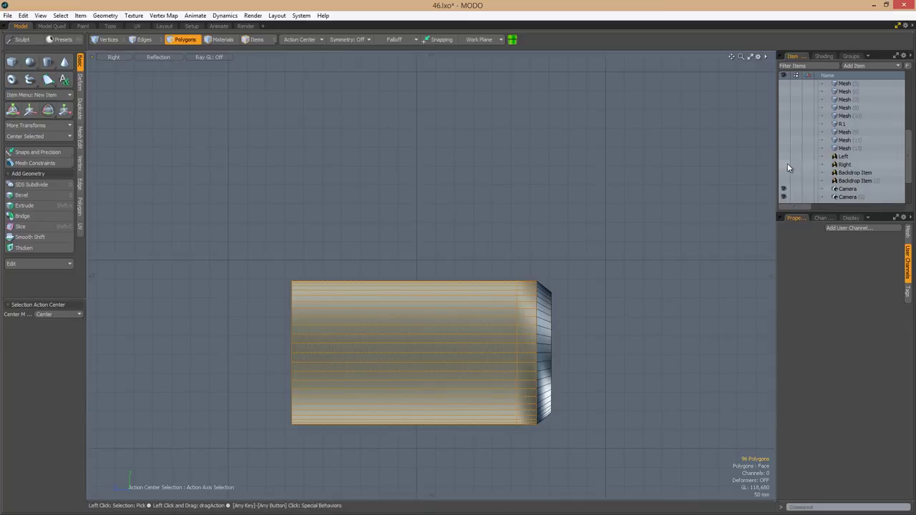
click(783, 164)
key(1)
click(158, 57)
alt+shift+drag(572, 308, 522, 281)
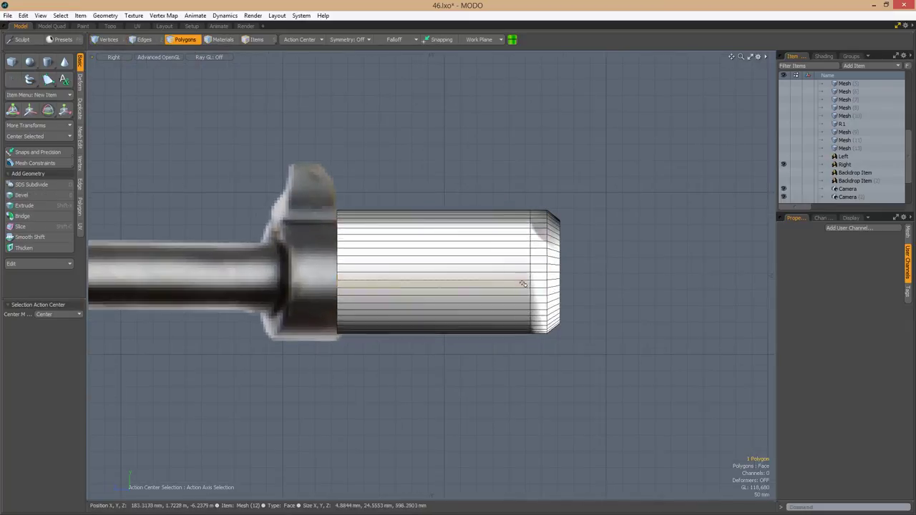
Move the cylinder down until the muzzle's slots in the reference image show above it.
key(3)
double_click(476, 240)
key(w)
scroll(437, 275, up, 3)
Add a Loop Slice towards the cylinder's front and move the 192 front-end vertices 26 mm along Z.
key(1)
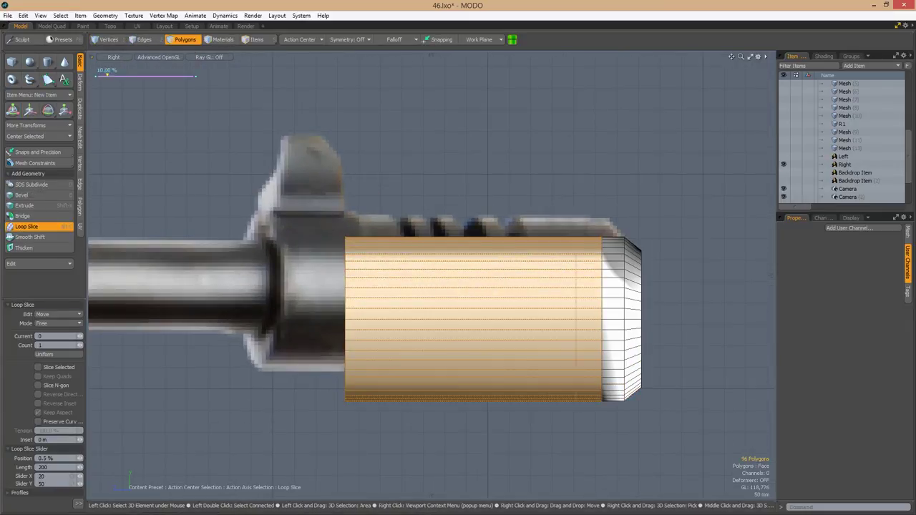
alt+shift+drag(659, 303, 573, 303)
scroll(522, 304, down, 1)
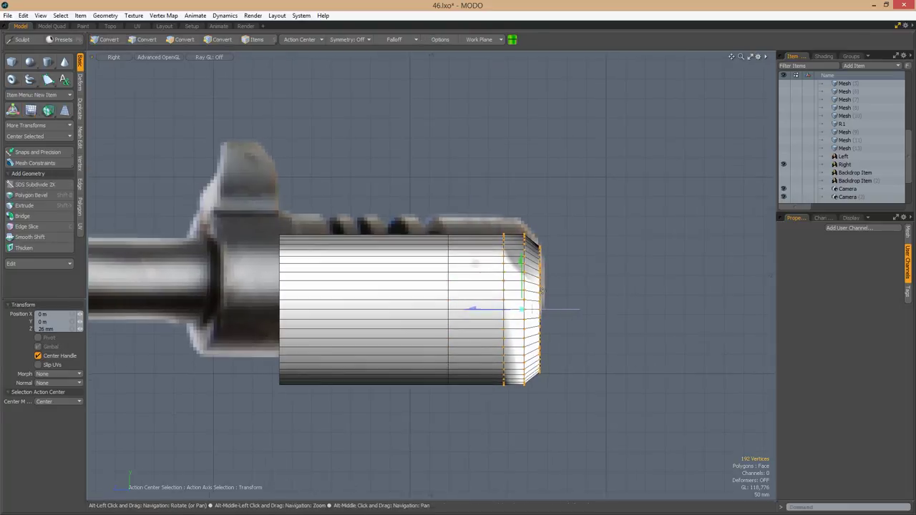
alt+shift+drag(485, 294, 582, 319)
Add successive Loop Slices along the cylinder's rear section at the edges of the muzzle slots in the reference image.
key(3)
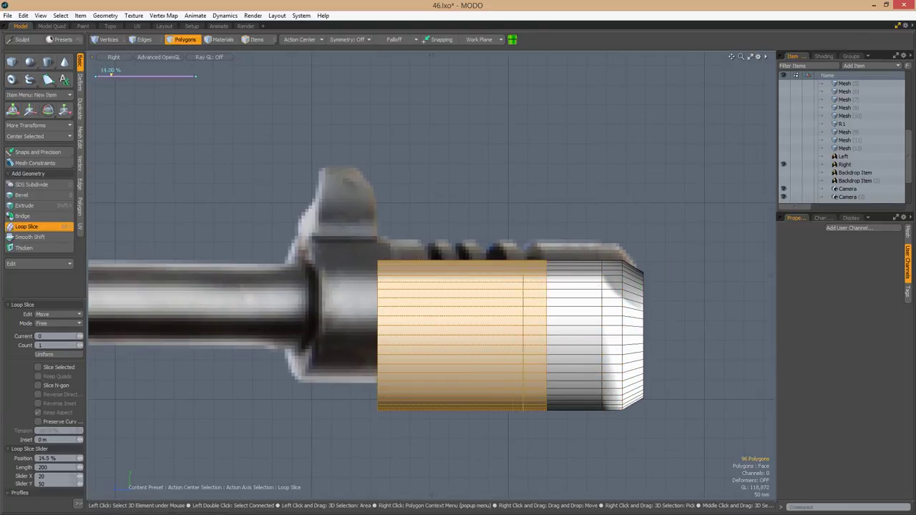
scroll(531, 288, up, 2)
drag(531, 289, 501, 301)
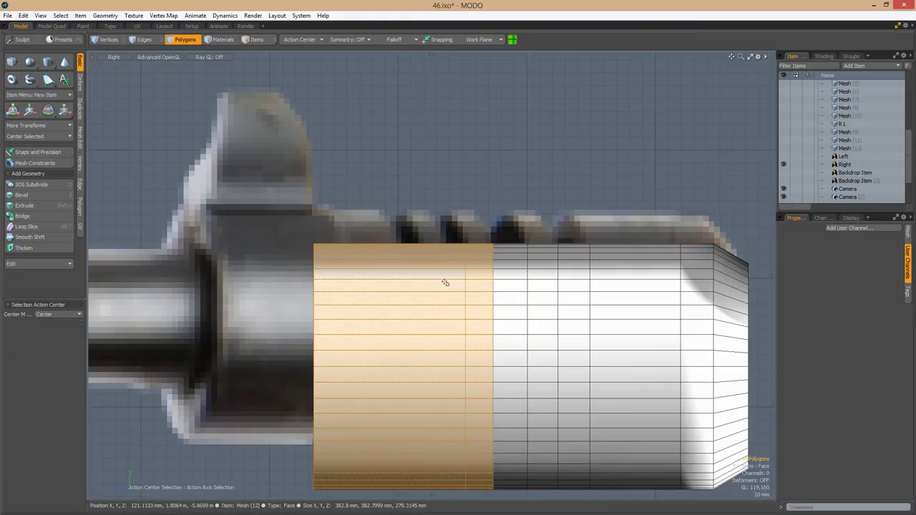
key(2)
key(3)
key(alt+c)
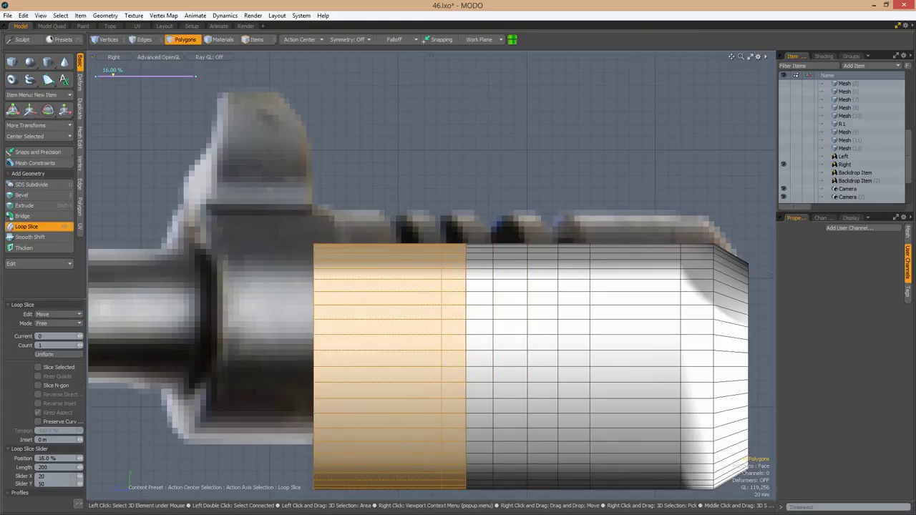
click(389, 348)
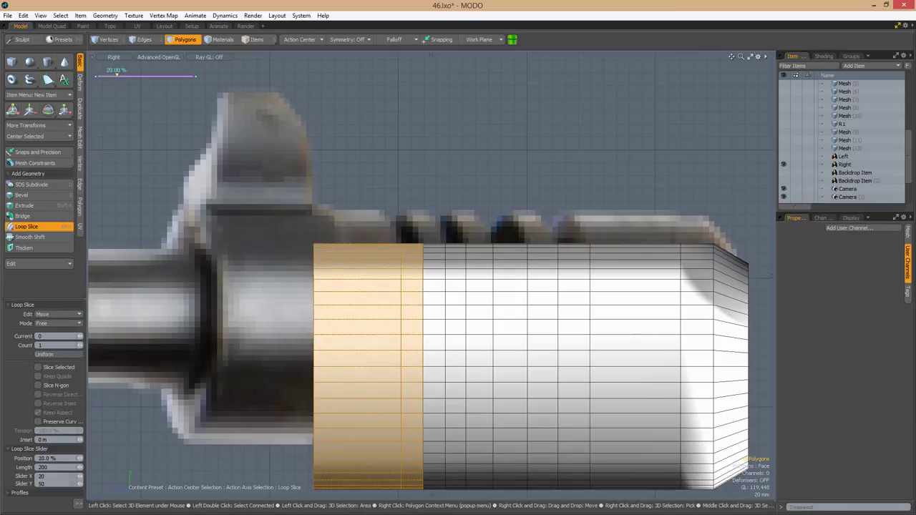
scroll(461, 295, down, 5)
key(ctrl+space)
click(566, 276)
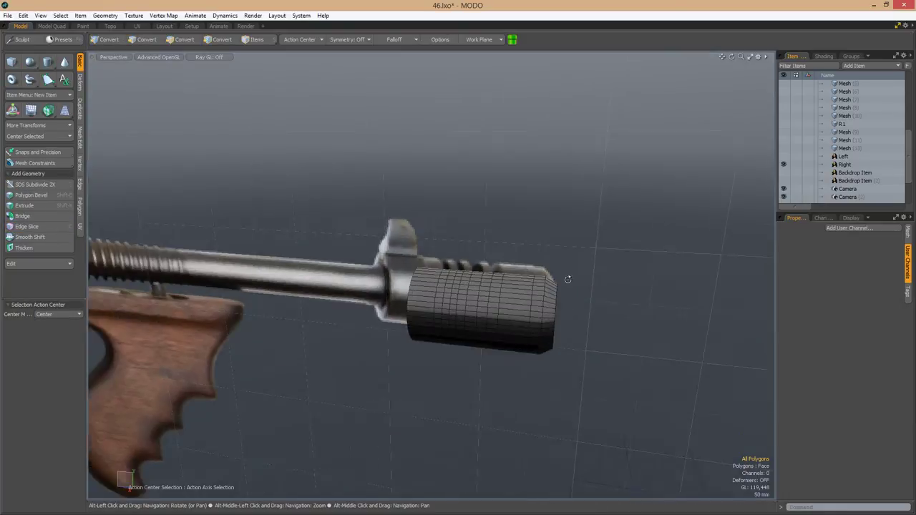
Hide the Right reference image and select the polygon strip of the frontmost slot over the cylinder's top.
click(785, 165)
alt+drag(618, 351, 501, 344)
double_click(429, 368)
key(ctrl+space)
click(451, 344)
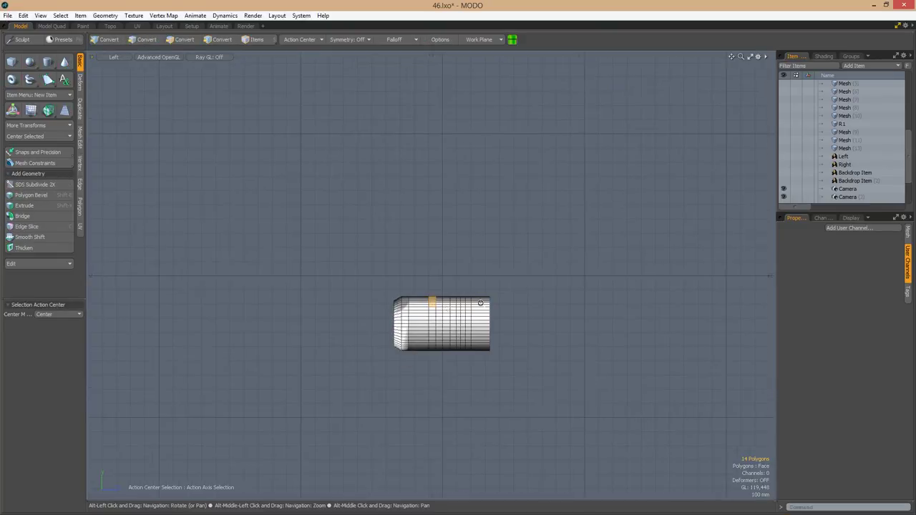
key(ctrl+space)
click(601, 287)
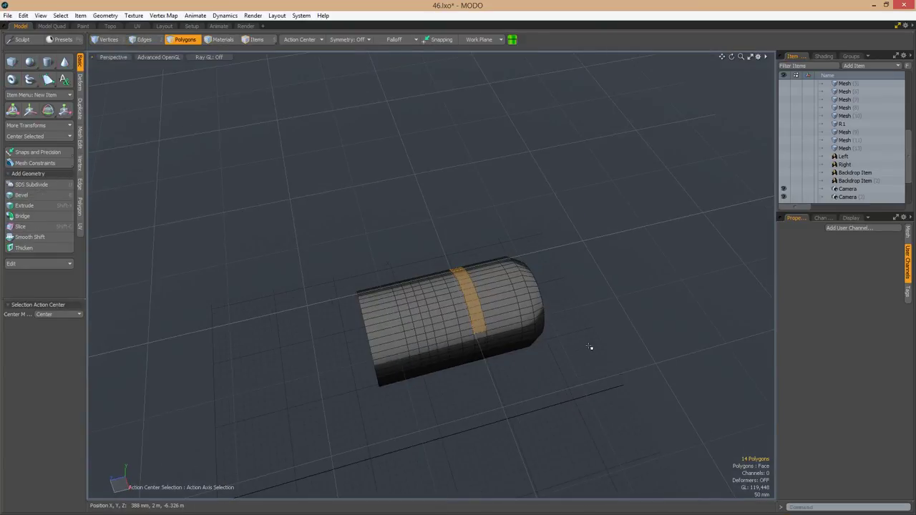
key(a)
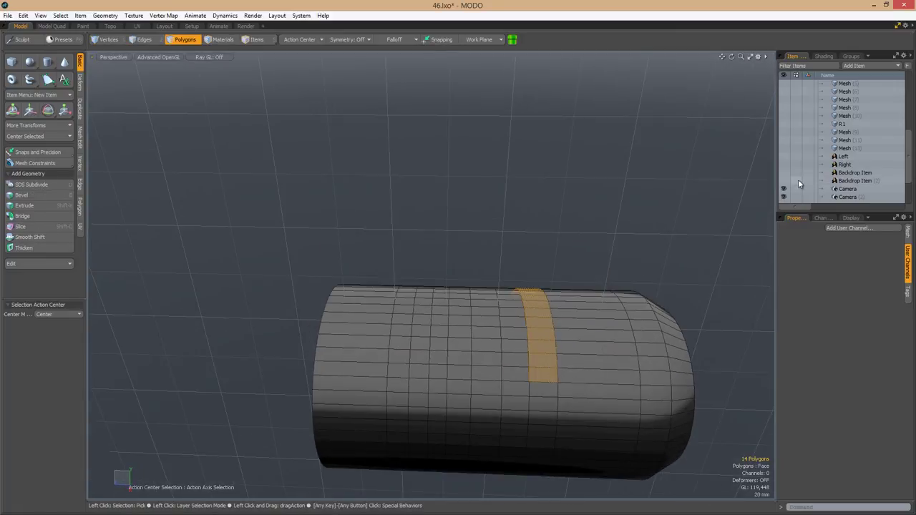
Add the polygon strips of the other three slots to the selection, using the Right reference image, and delete all four strips.
click(783, 164)
shift+drag(452, 299, 455, 368)
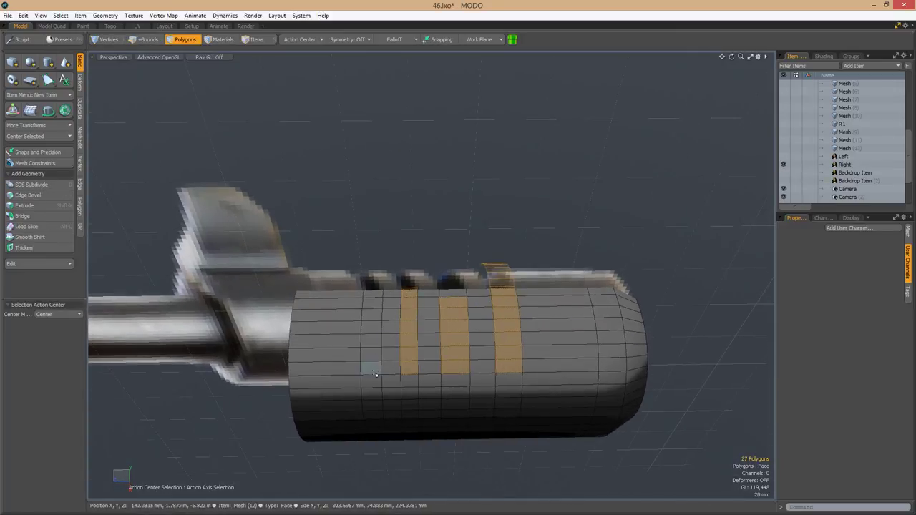
click(783, 164)
alt+drag(630, 236, 473, 307)
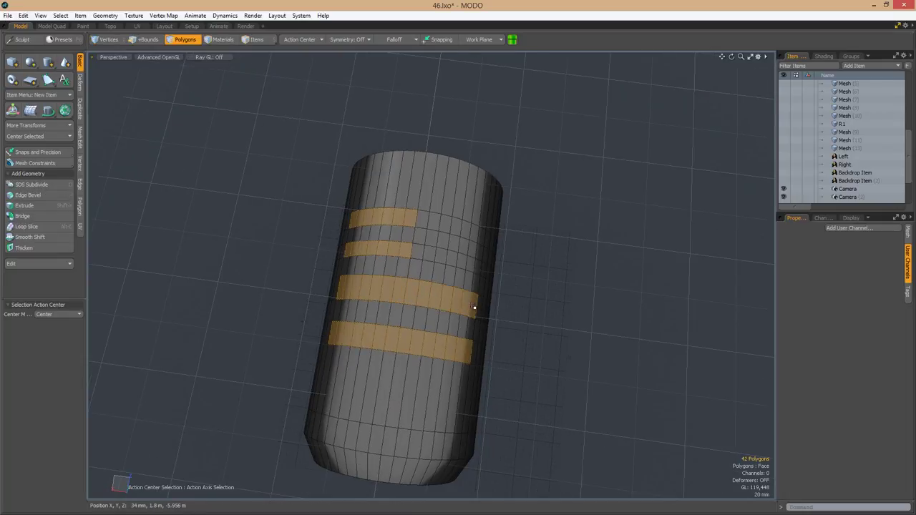
alt+drag(473, 237, 572, 265)
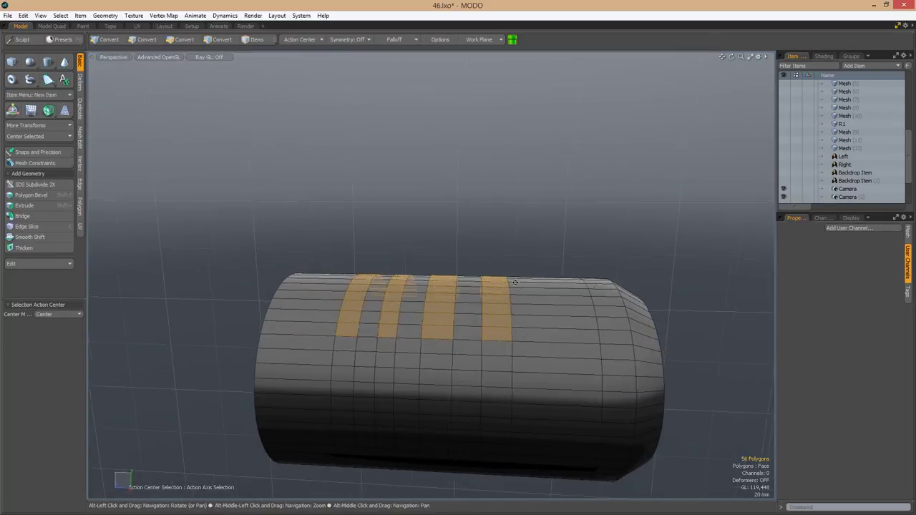
scroll(542, 317, up, 5)
alt+drag(542, 317, 662, 370)
scroll(517, 229, down, 5)
alt+drag(517, 229, 472, 286)
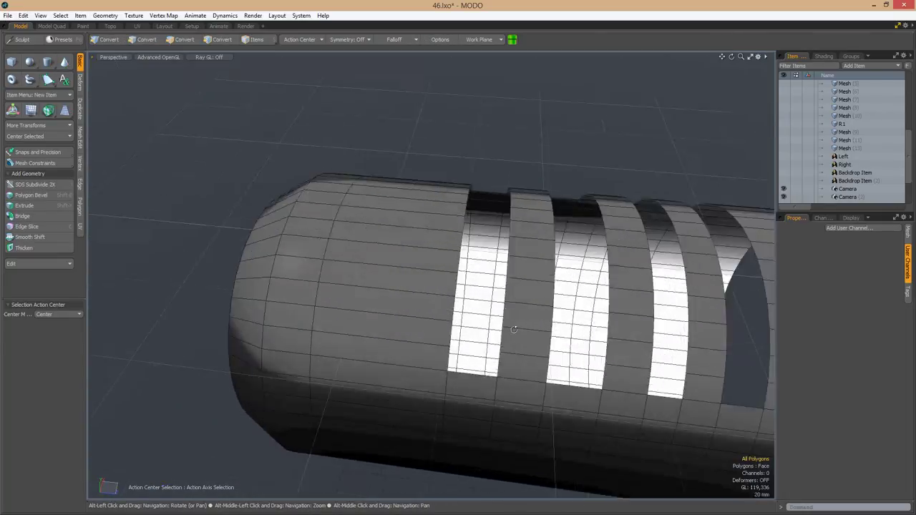
Select the two end edges of the frontmost slot opening and bridge them into a flat slot floor.
scroll(442, 347, up, 4)
alt+drag(442, 347, 457, 336)
scroll(473, 338, up, 4)
shift+click(472, 338)
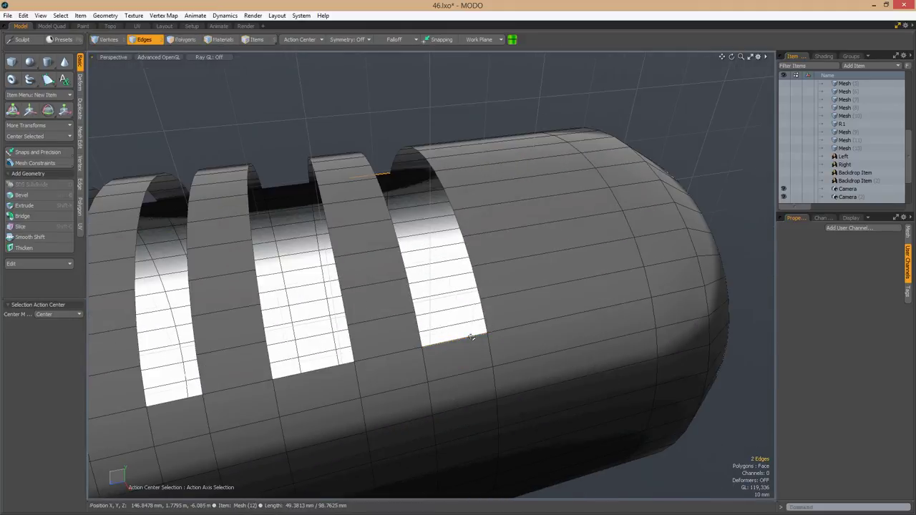
click(535, 365)
scroll(535, 365, down, 3)
alt+drag(535, 365, 433, 316)
Divide the front slot's bridged floor crosswise with Loop Slices, including one at 53% on its end polygons.
key(space)
key(3)
click(447, 336)
key(alt+c)
key(space)
key(space)
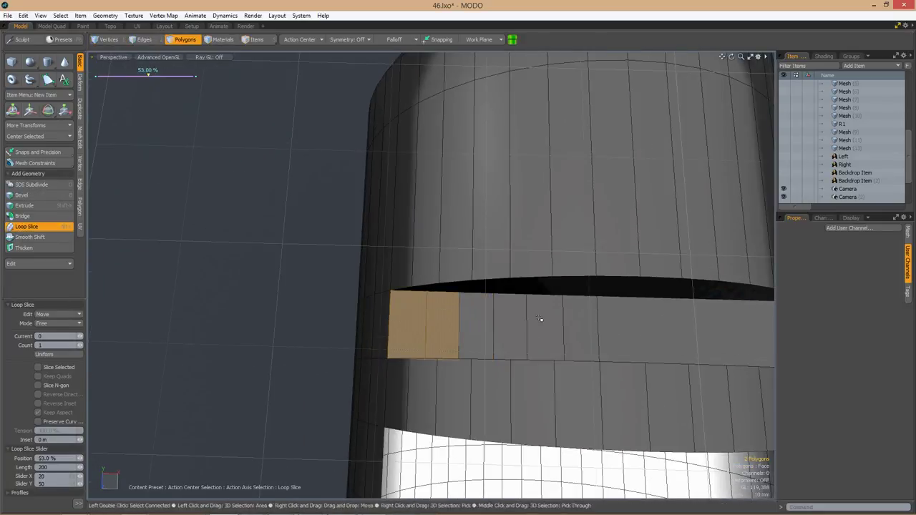
Hide the R_Test material and divide the front slot's forward side wall with Edge Slices between rim and floor vertices.
key(space)
key(2)
scroll(533, 321, down, 3)
mouse_move(527, 323)
alt+mouse_down()
mouse_move(516, 315)
mouse_move(544, 320)
mouse_move(445, 339)
mouse_move(454, 303)
mouse_move(421, 329)
alt+mouse_up()
click(823, 56)
click(783, 135)
scroll(501, 300, up, 3)
key(c)
key(space)
click(458, 270)
key(space)
alt+drag(364, 303, 407, 251)
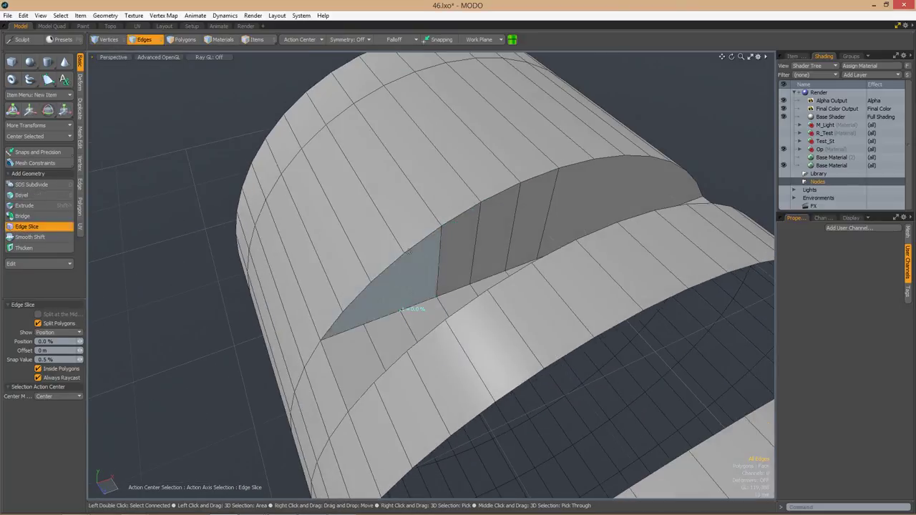
Divide the front slot's rear side wall with Edge Slices joining the curved rim's vertices to the floor vertices.
alt+drag(324, 346, 374, 322)
key(space)
key(2)
key(space)
mouse_move(429, 337)
alt+mouse_down()
mouse_move(408, 330)
mouse_move(429, 322)
alt+mouse_up()
key(alt+c)
alt+drag(447, 284, 398, 331)
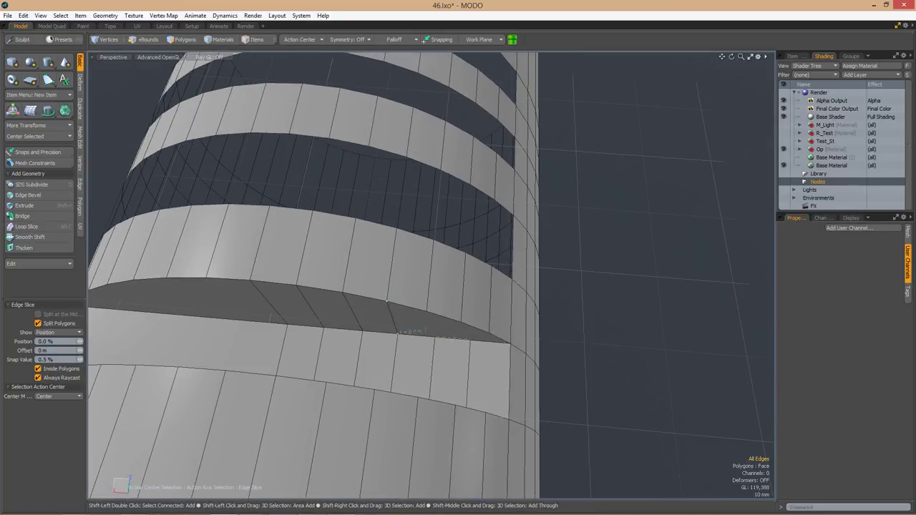
alt+drag(472, 347, 455, 330)
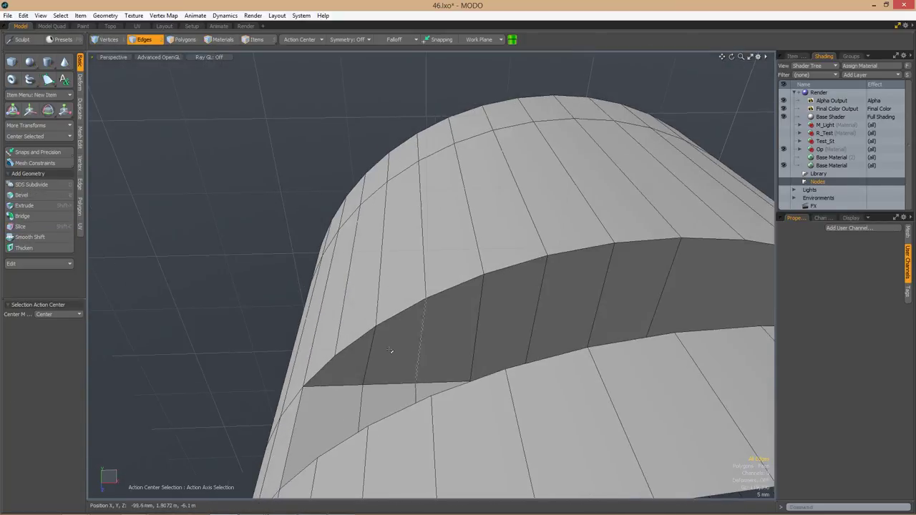
key(3)
click(455, 330)
key(alt+c)
key(ctrl+z)
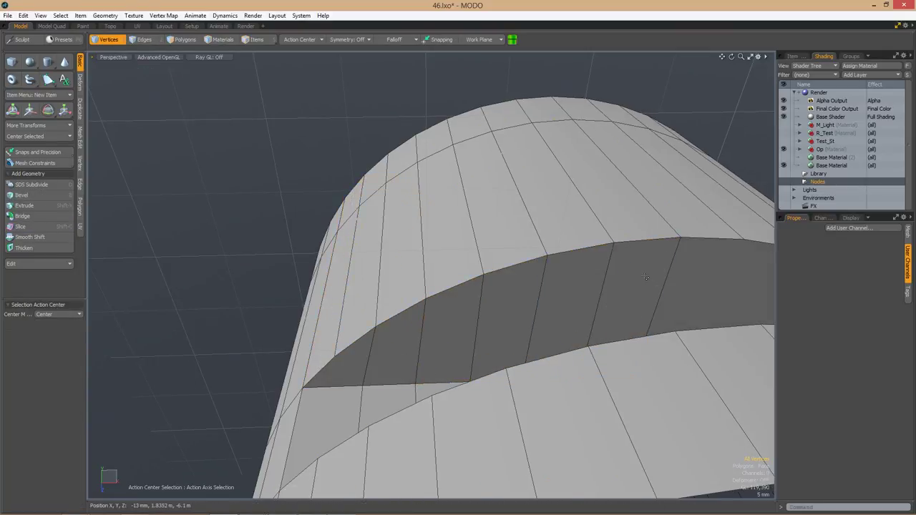
Edge-slice a thin support strip just below the curved rims of both front slot walls, cutting at about 2 to 3%.
alt+drag(582, 260, 555, 274)
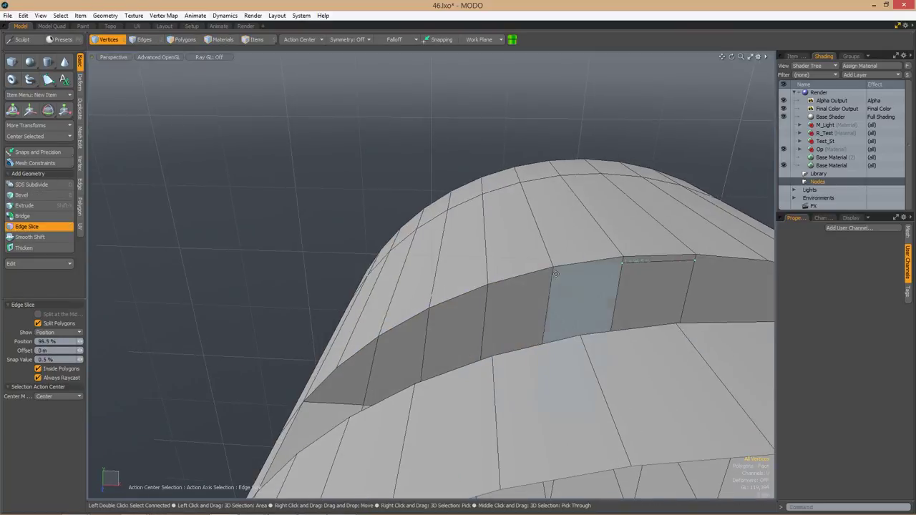
alt+drag(455, 308, 513, 278)
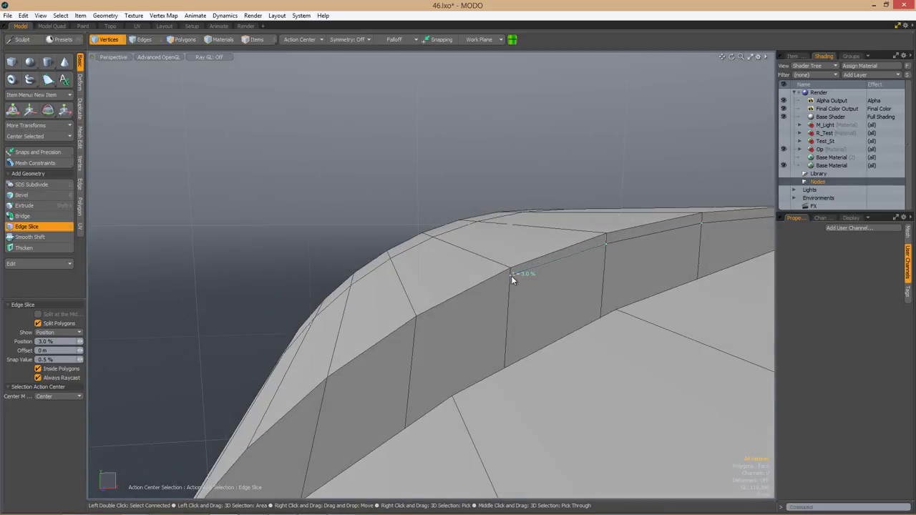
alt+drag(435, 284, 432, 331)
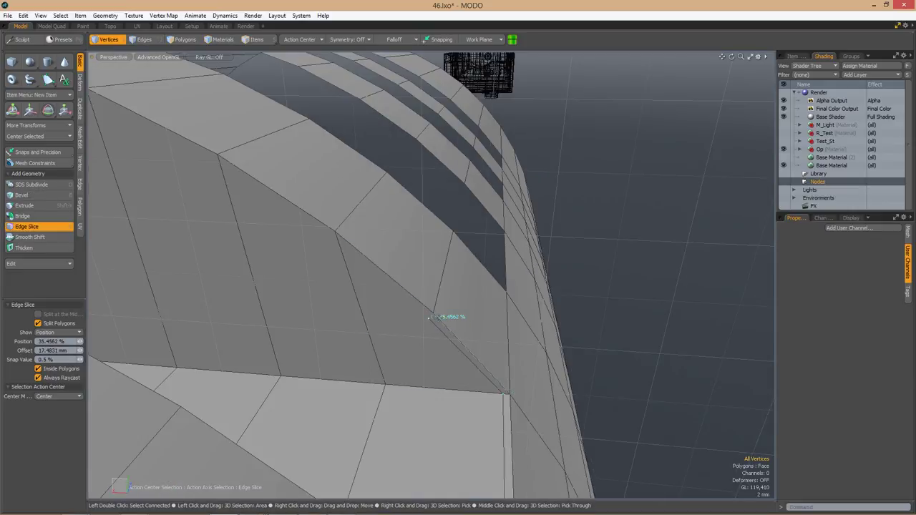
alt+drag(358, 279, 461, 246)
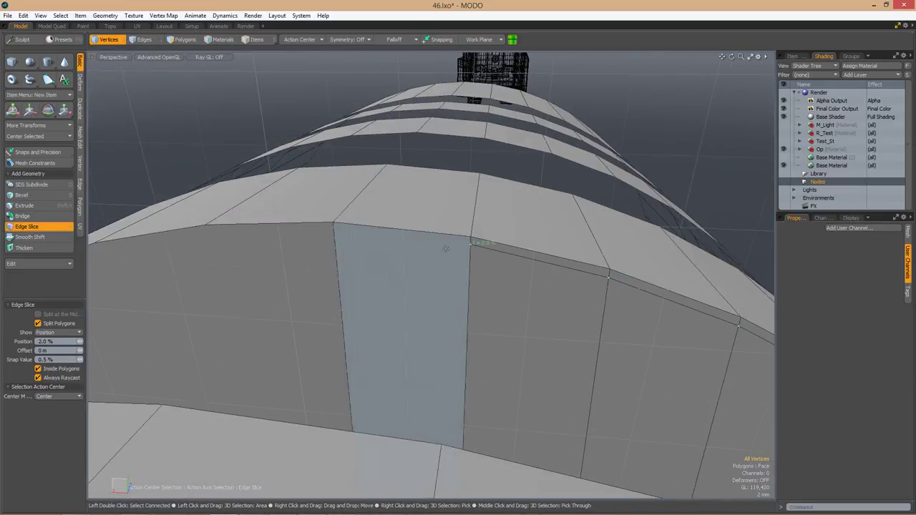
key(space)
Delete one lengthwise half of the compensator and mirror the remaining half across its centre plane.
alt+drag(335, 229, 442, 304)
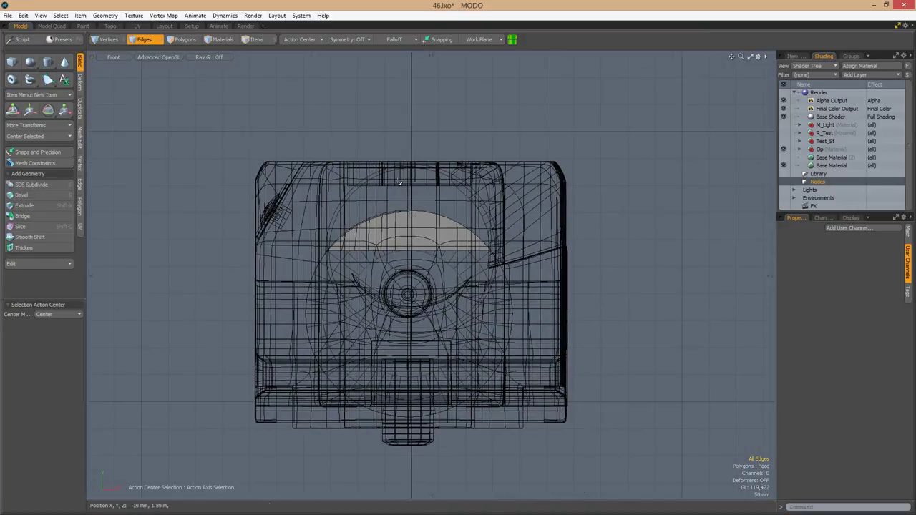
click(408, 212)
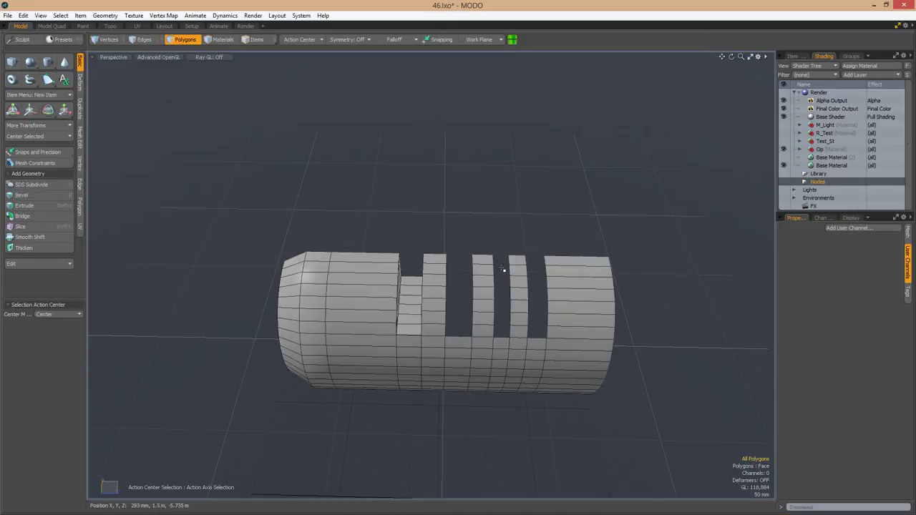
alt+drag(501, 265, 486, 261)
double_click(486, 261)
key(ctrl+2)
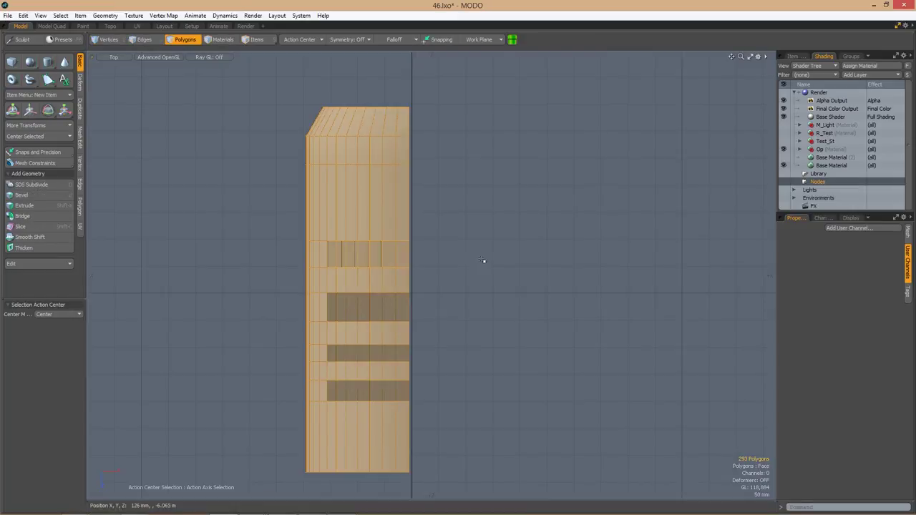
key(shift+v)
click(299, 40)
click(409, 192)
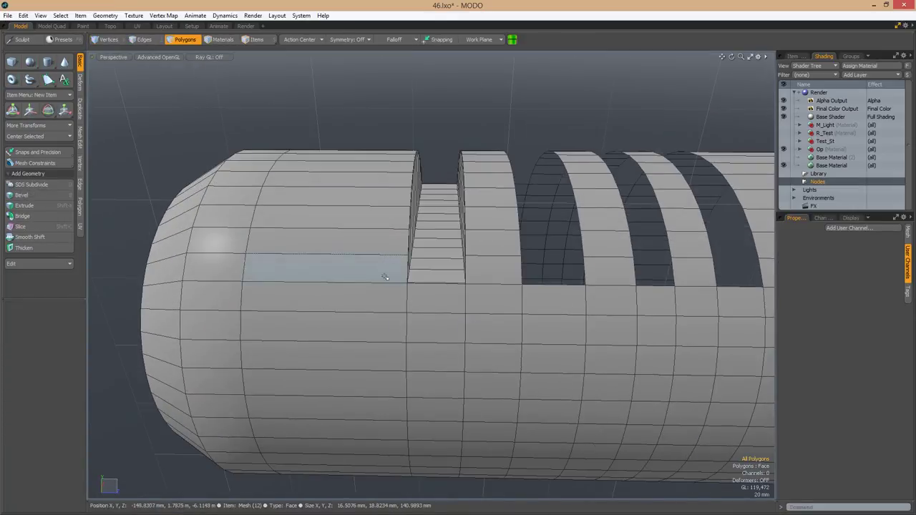
Add Loop Slice support edges close to the front slot's borders, including one at 99.5%.
double_click(385, 278)
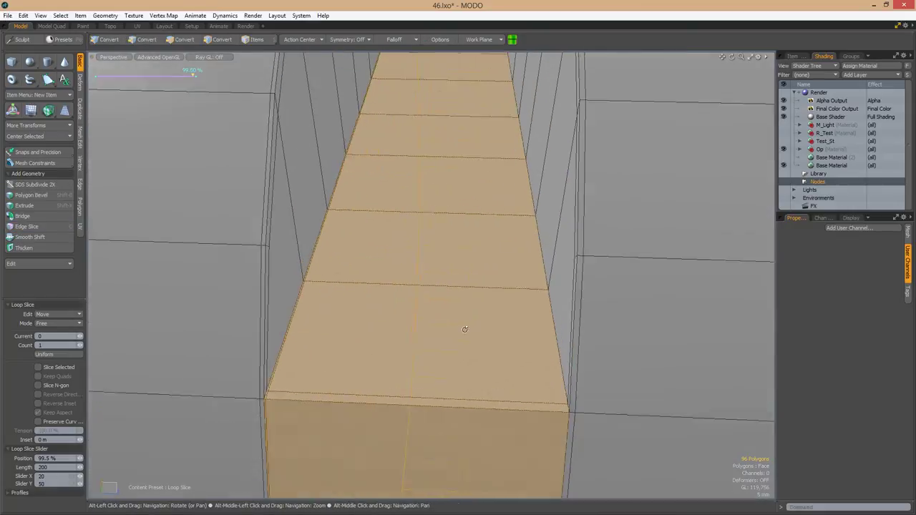
Add an edge loop at 99.5% to the groove's polygon band and check the smoothed part in the render preview.
click(458, 253)
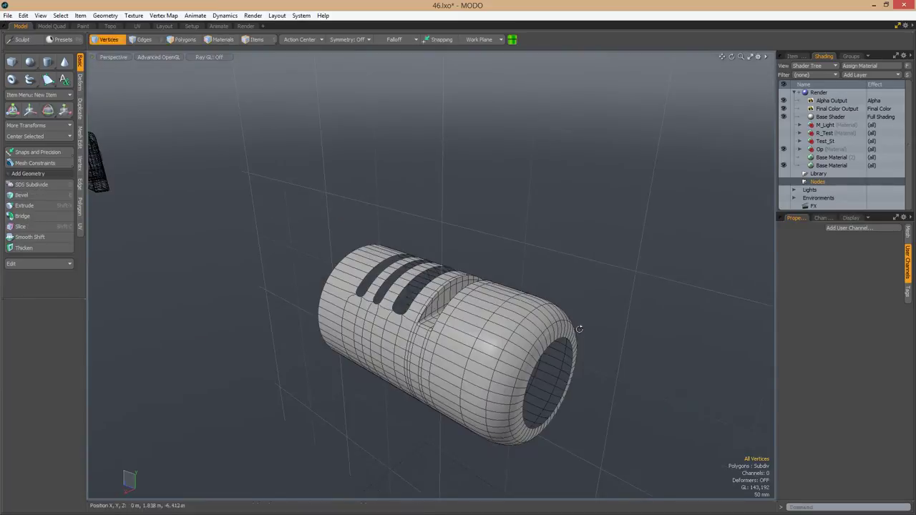
alt+drag(579, 329, 681, 204)
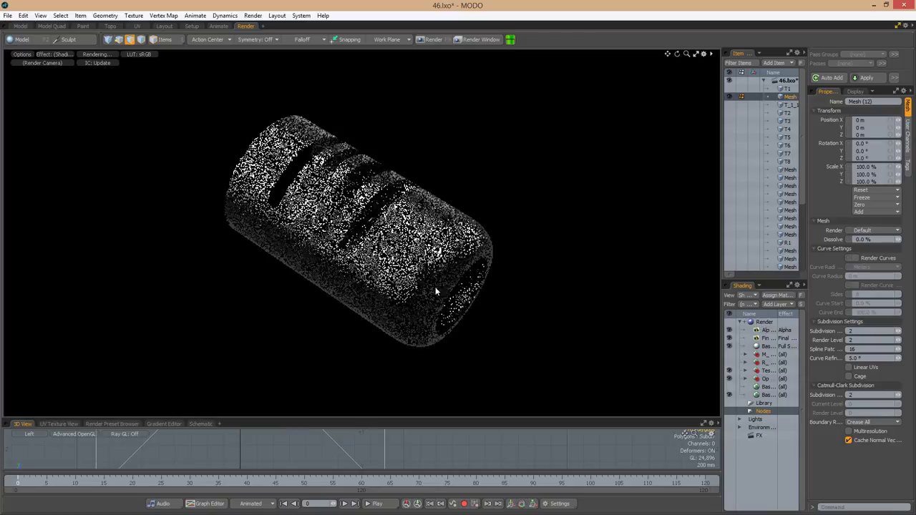
alt+drag(435, 291, 342, 258)
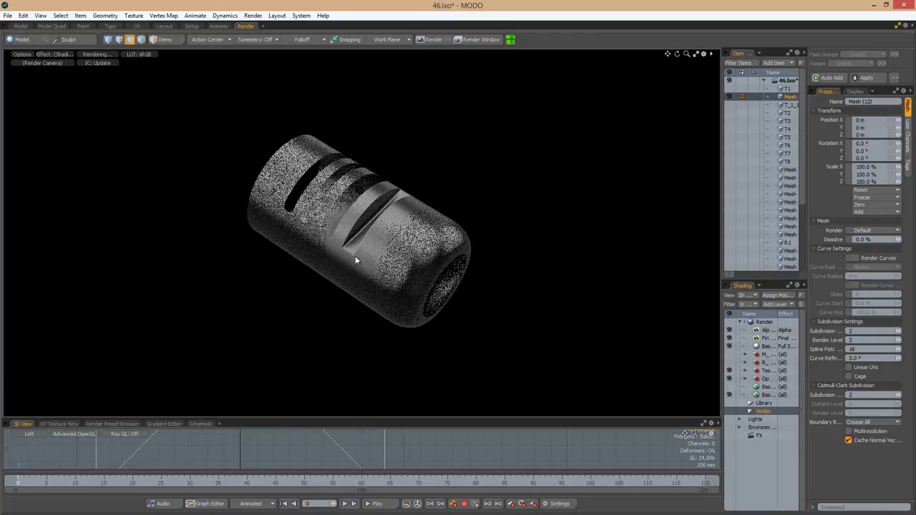
click(21, 26)
Inspect the part's end groove with subdivision on and compare it with reference photo 5606_7 in Windows Photo Viewer.
key(1)
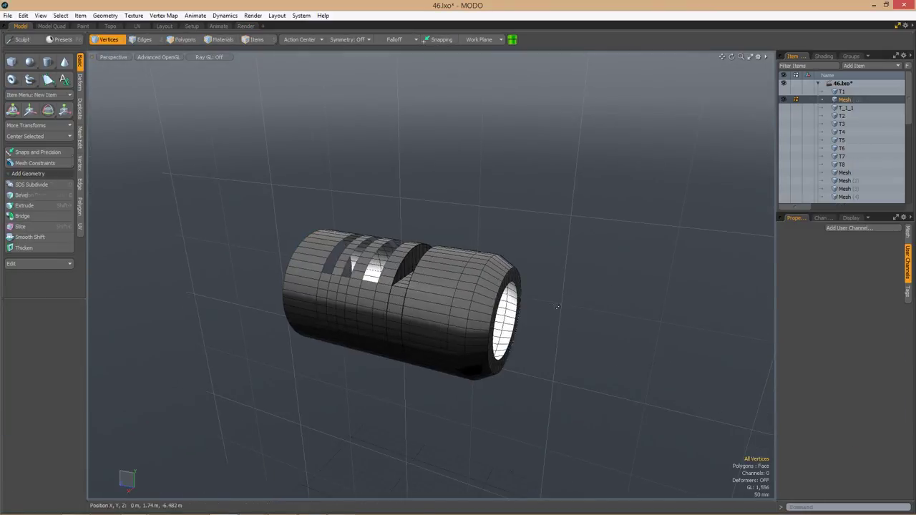
alt+drag(556, 307, 565, 322)
click(783, 149)
click(793, 56)
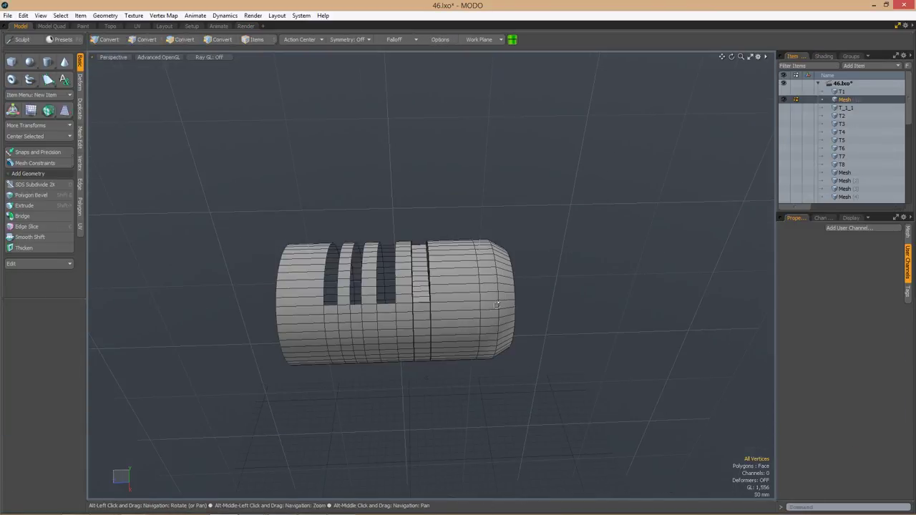
scroll(401, 301, up, 3)
alt+drag(401, 301, 214, 327)
key(2)
key(Tab)
alt+drag(485, 317, 482, 242)
key(alt+Tab)
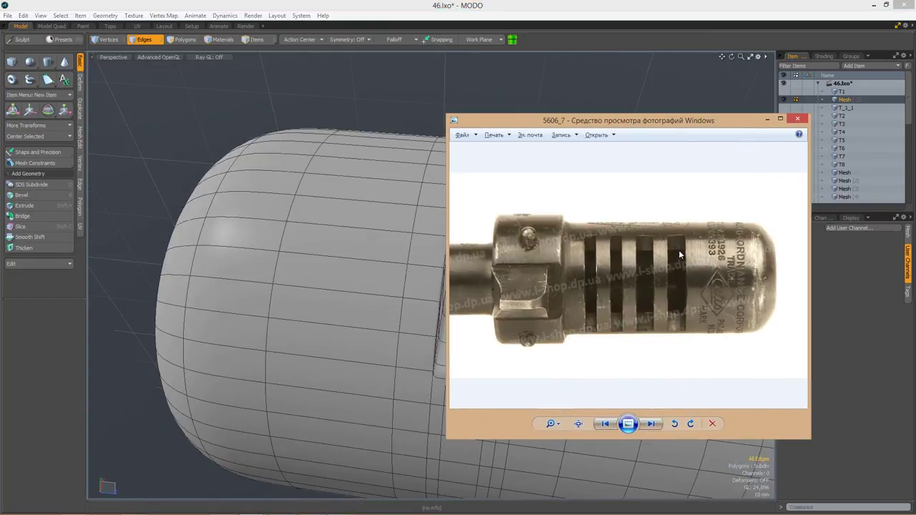
key(alt+Tab)
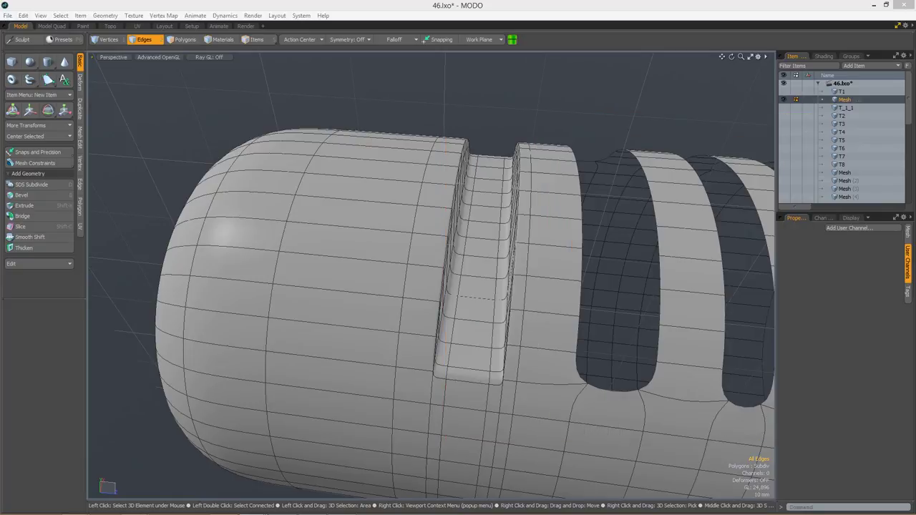
alt+drag(660, 127, 415, 295)
Scale the groove's floor polygons to 74% along X and delete them to open a slot through the wall.
key(3)
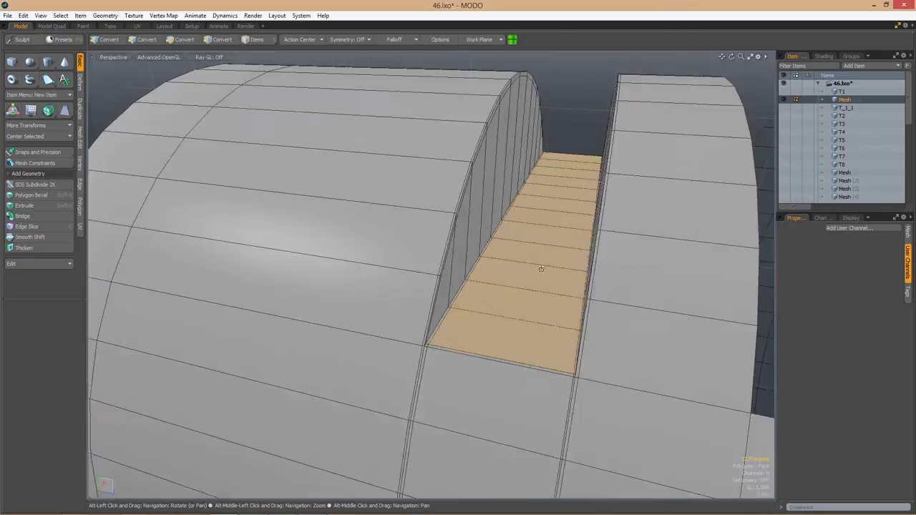
scroll(479, 323, up, 3)
scroll(333, 348, up, 3)
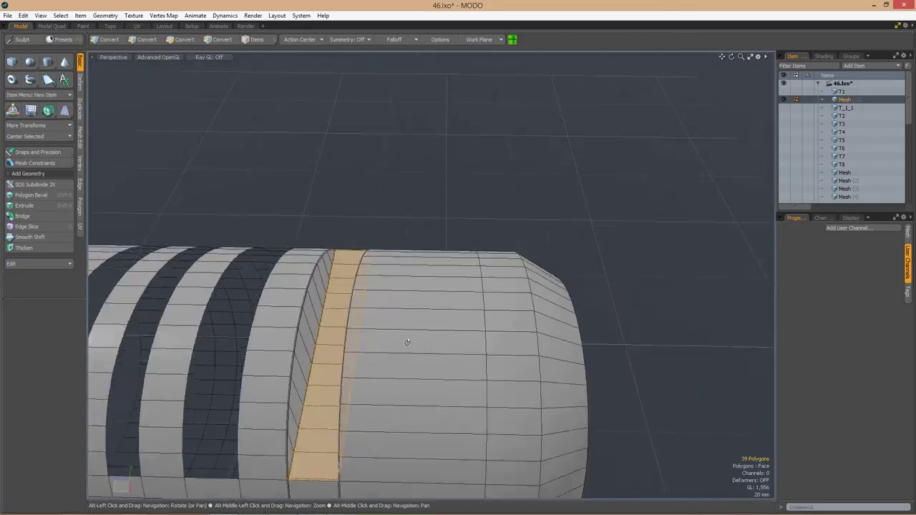
scroll(551, 334, up, 3)
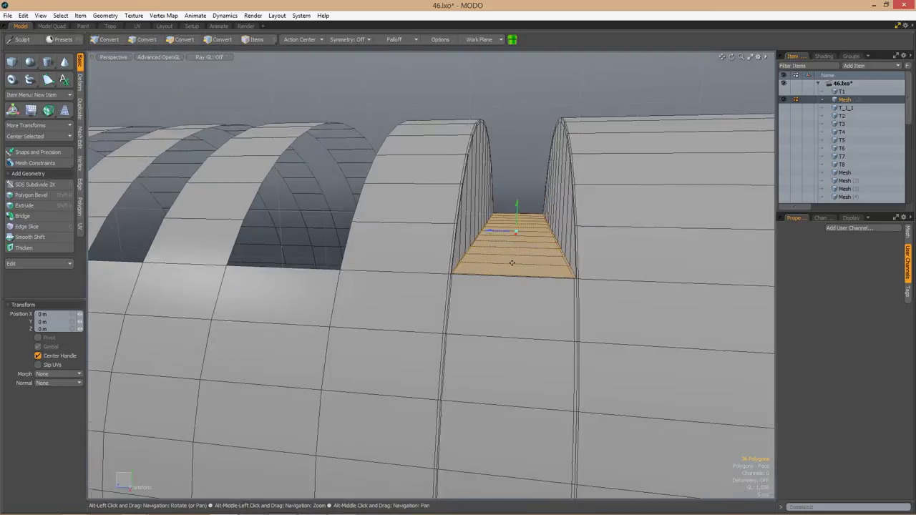
alt+drag(515, 207, 474, 348)
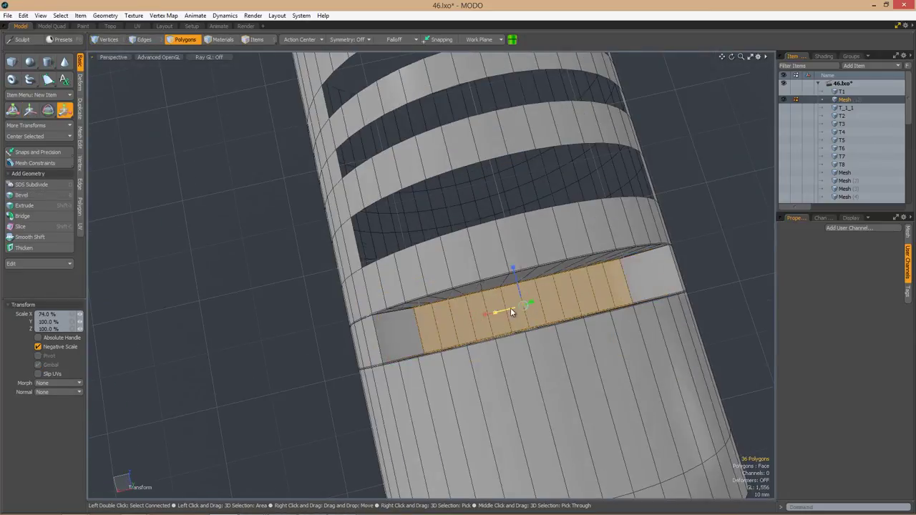
alt+drag(511, 313, 443, 382)
key(q)
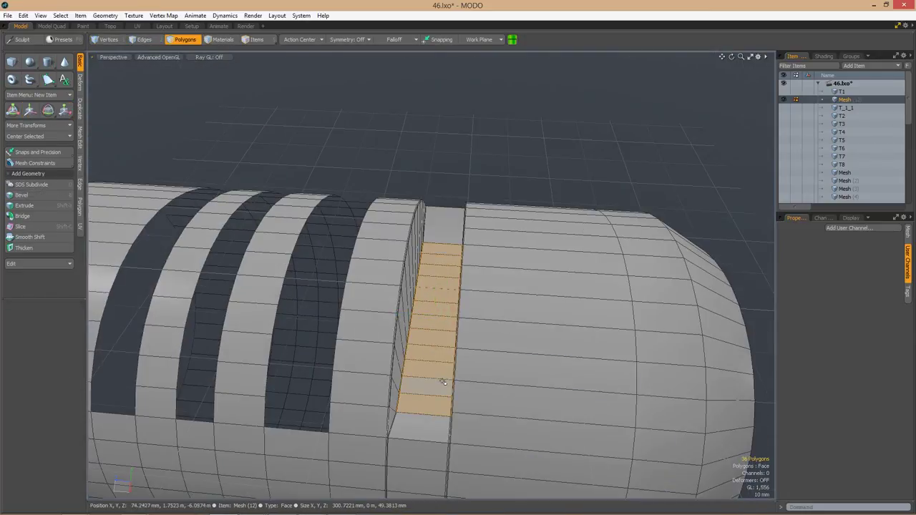
key(Delete)
Compare the opened slot with the reference photo and loop slice the floor face remaining at its end.
scroll(537, 174, down, 3)
alt+drag(537, 174, 493, 222)
scroll(493, 221, up, 2)
key(alt+Tab)
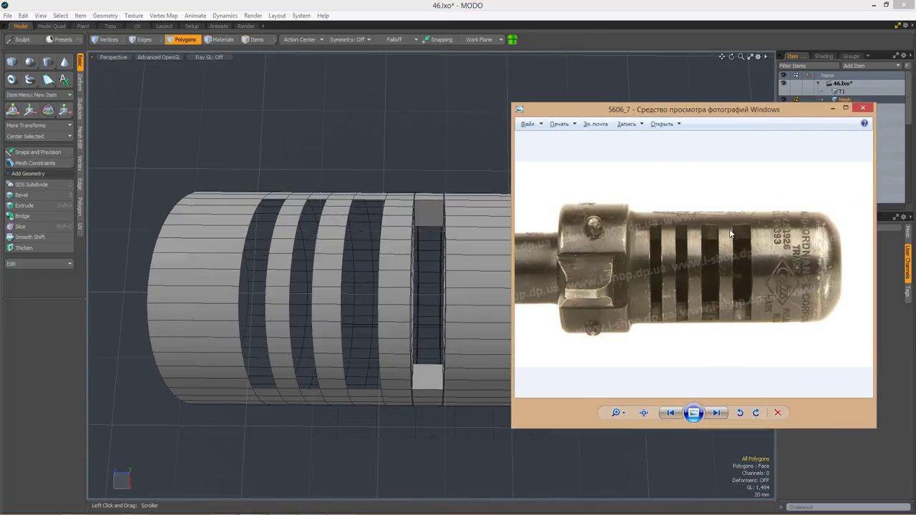
key(alt+Tab)
alt+drag(690, 108, 432, 315)
scroll(658, 225, up, 5)
key(alt+c)
alt+drag(440, 276, 423, 286)
Edge slice the slot's side wall between the rim loop and the corner of the floor opening.
key(2)
key(c)
key(c)
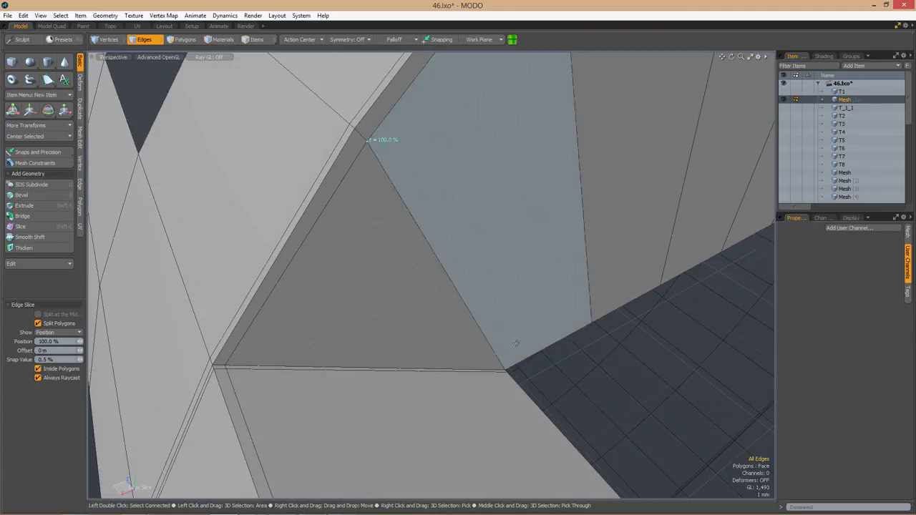
click(366, 142)
alt+drag(539, 369, 452, 451)
Delete one half of the cylinder along its centre line, keeping the other half.
key(3)
key(Delete)
key(ctrl+space)
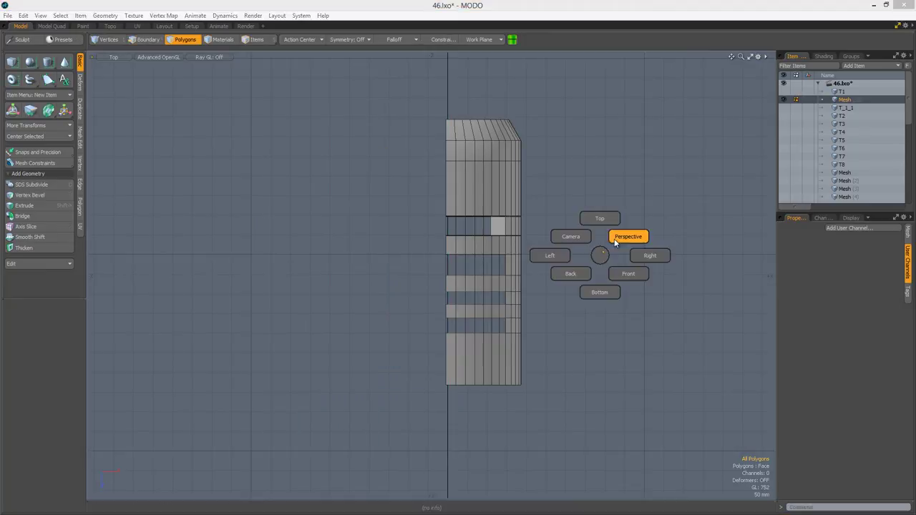
click(628, 235)
alt+drag(627, 236, 674, 327)
Loop slice the inner wall polygons of the slot nearest the rounded end.
click(629, 327)
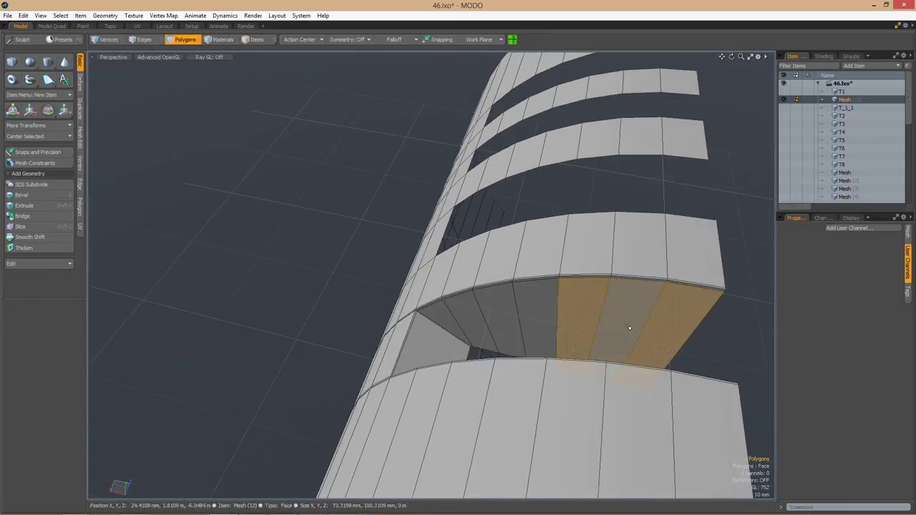
key(alt+c)
key(space)
alt+drag(544, 300, 621, 265)
Copy the first slot's inner walls and move the copy about 97.3 mm along Z into the neighbouring slot.
ctrl+alt+drag(547, 284, 546, 318)
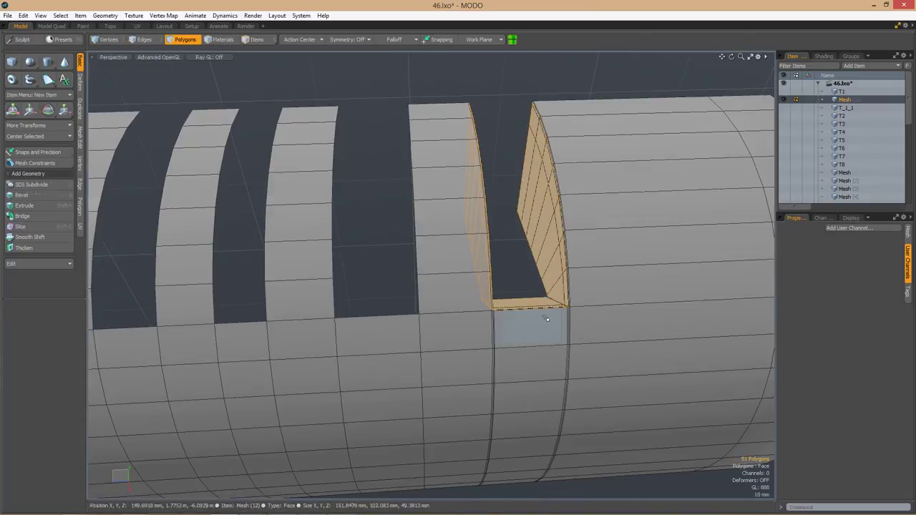
key(shift+h)
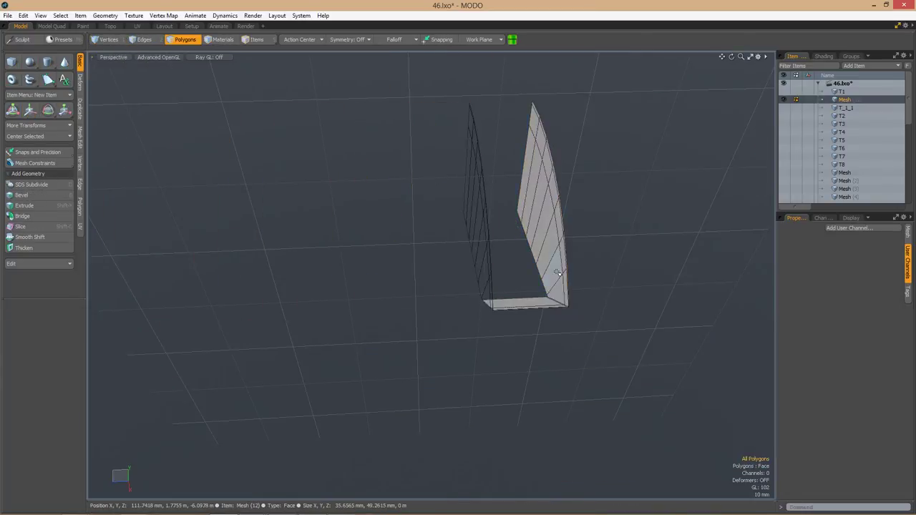
key(u)
key(w)
drag(389, 214, 345, 213)
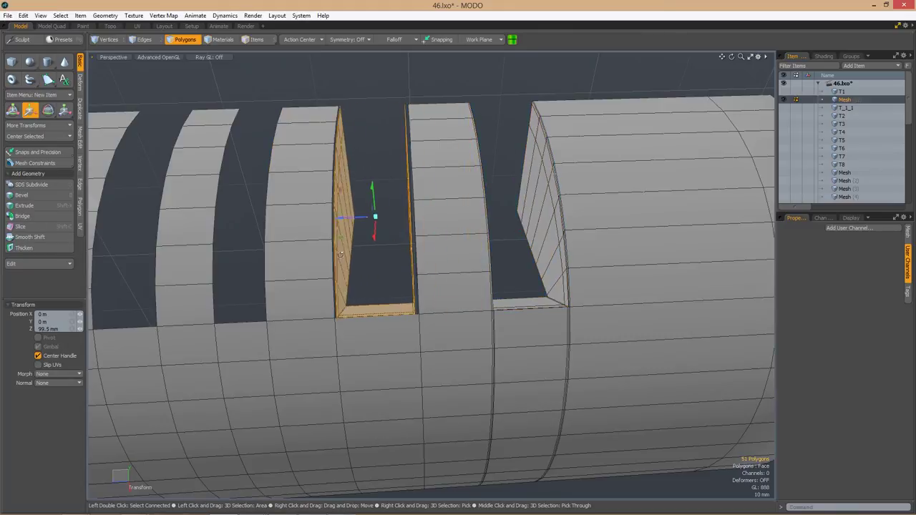
scroll(399, 268, up, 5)
key(ctrl+space)
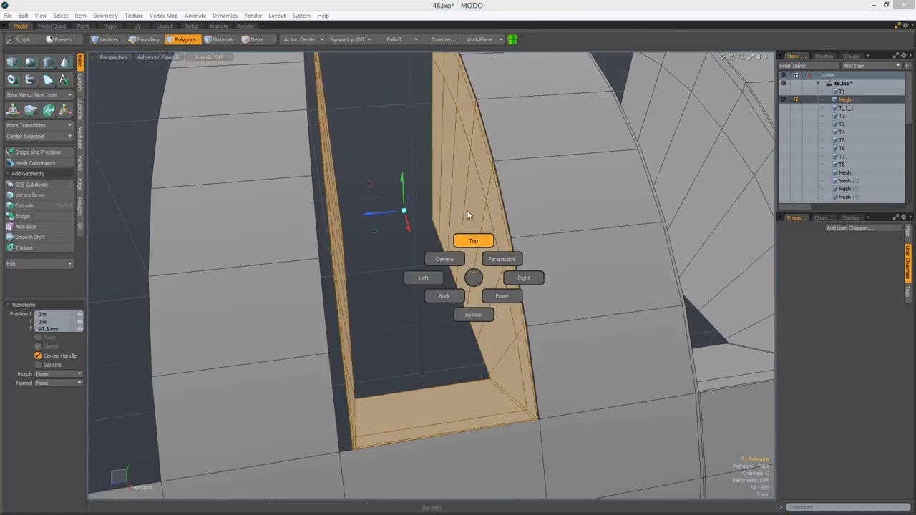
click(474, 241)
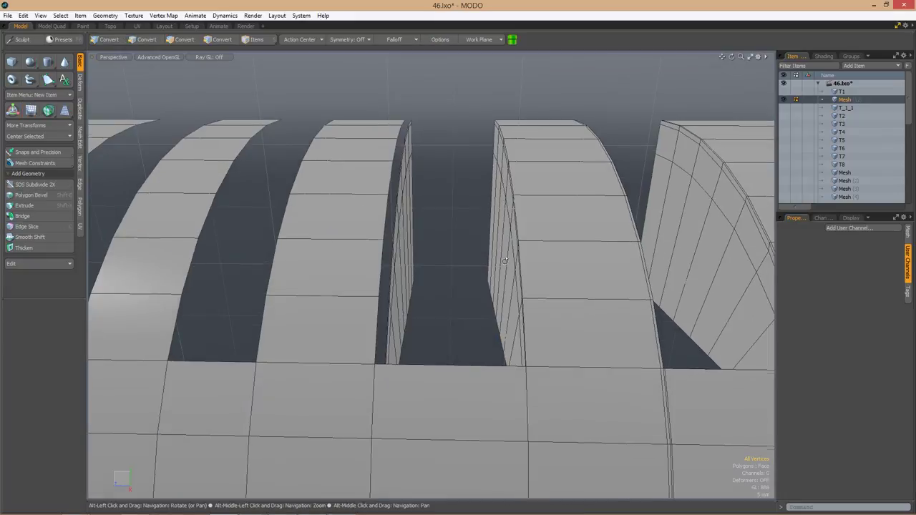
Loop slice the polygon band below the second slot at 99.5% and shift the new loop -180 um along Z.
key(ctrl+space)
click(450, 327)
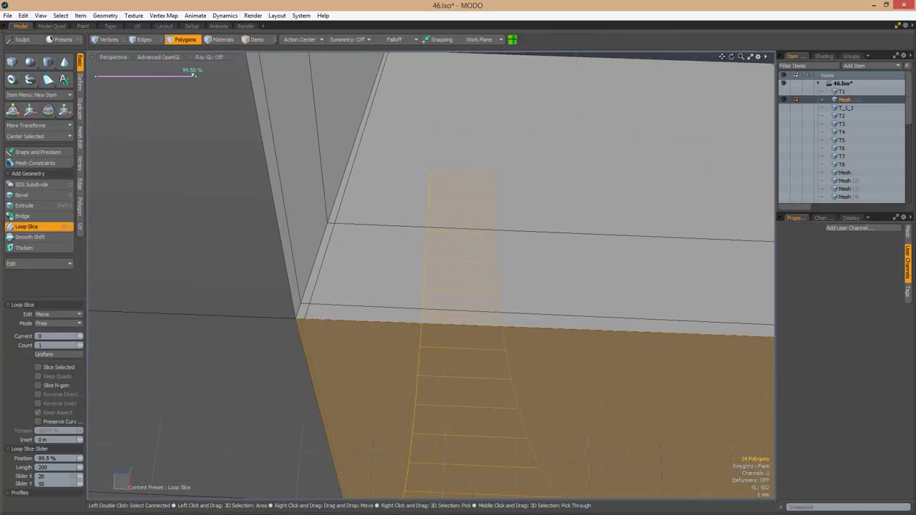
alt+drag(430, 322, 378, 362)
key(2)
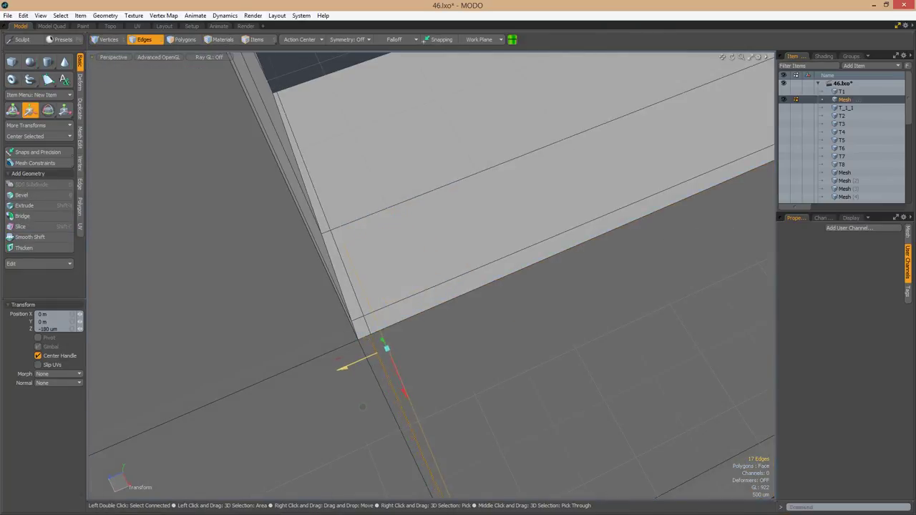
Loop slice the same band at 0.5% and shift that loop 750 um along Z.
key(3)
key(alt+c)
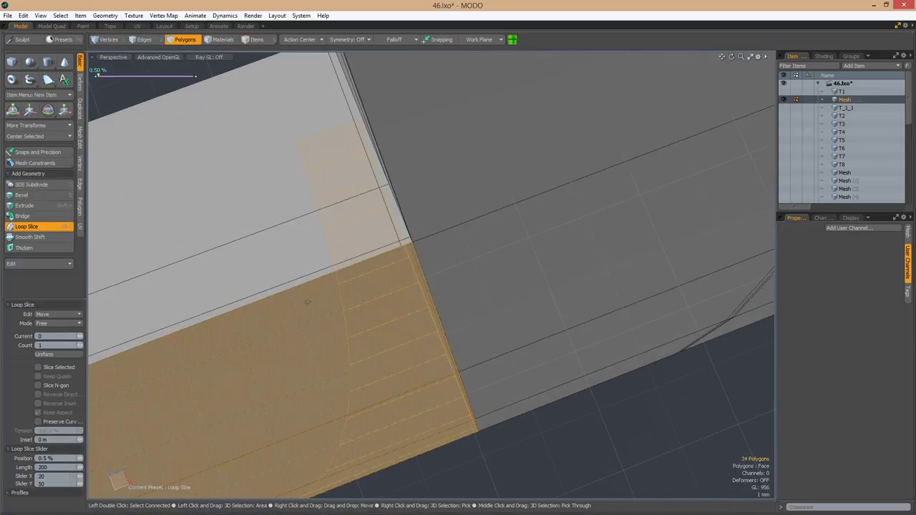
key(2)
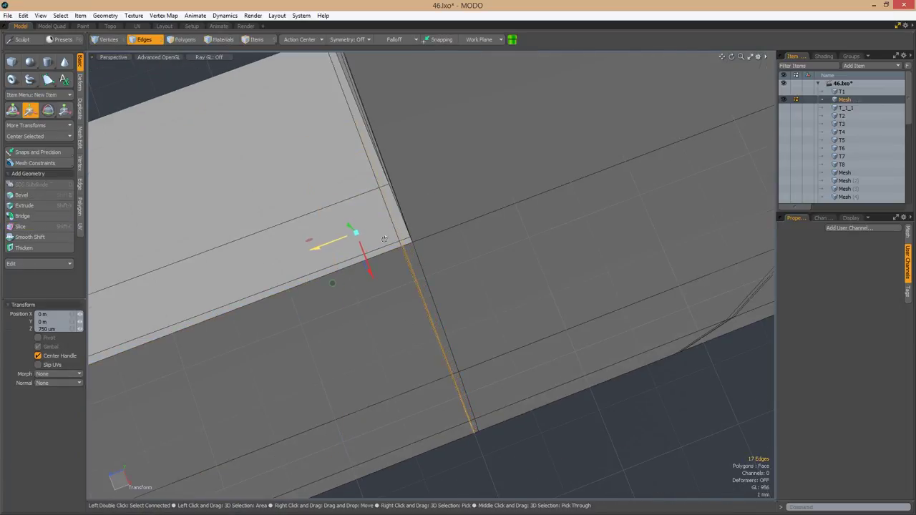
Merge the second slot's wall vertices with the outer shell at a 1 mm distance and check the subdivided result.
alt+drag(384, 238, 375, 170)
key(1)
alt+drag(422, 314, 390, 276)
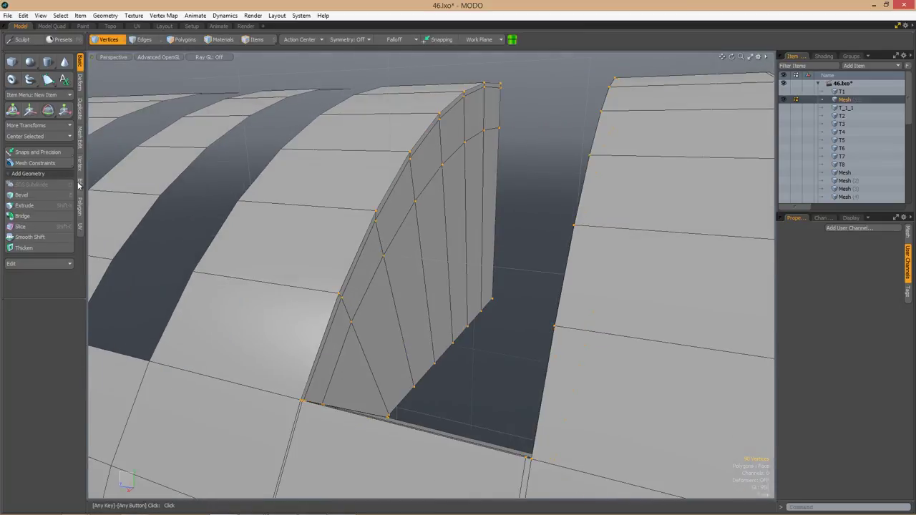
click(79, 163)
alt+drag(382, 336, 372, 272)
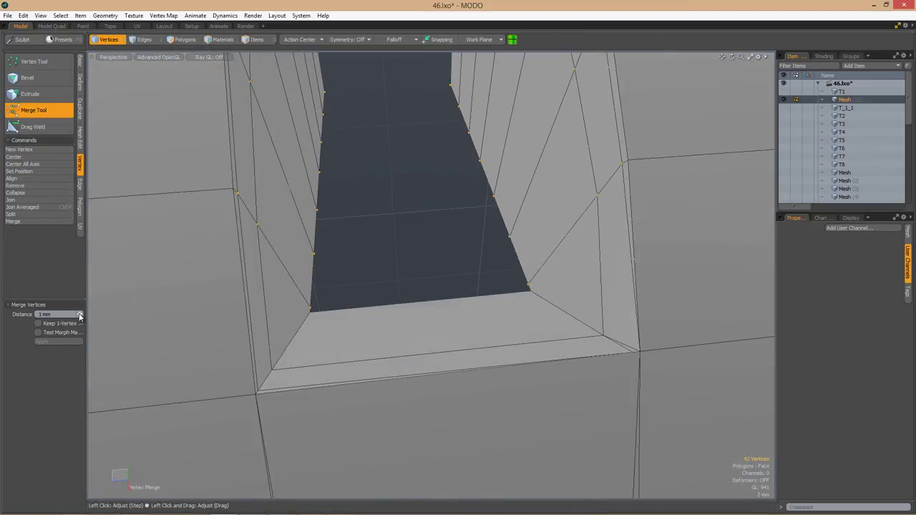
key(Tab)
alt+drag(429, 300, 591, 230)
key(Tab)
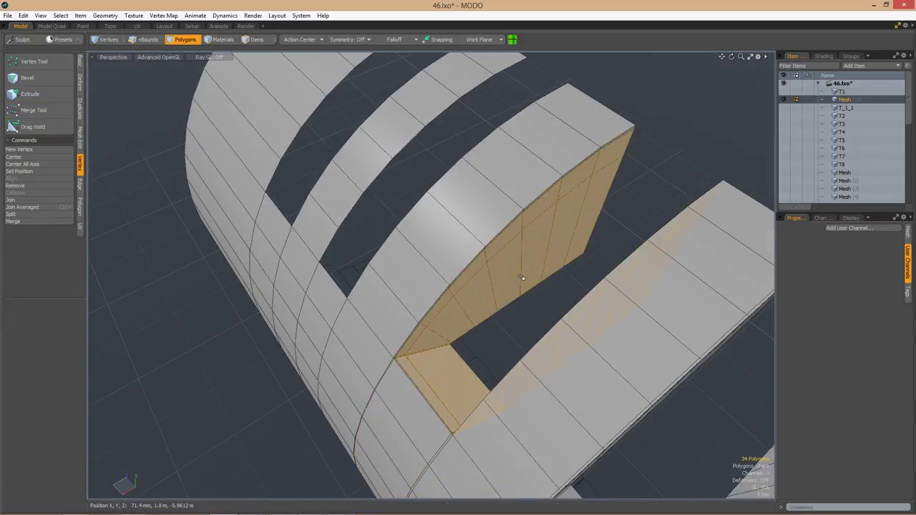
Copy the second slot's inner walls and move the copy along Z to the edge of the third slot.
alt+drag(440, 327, 471, 358)
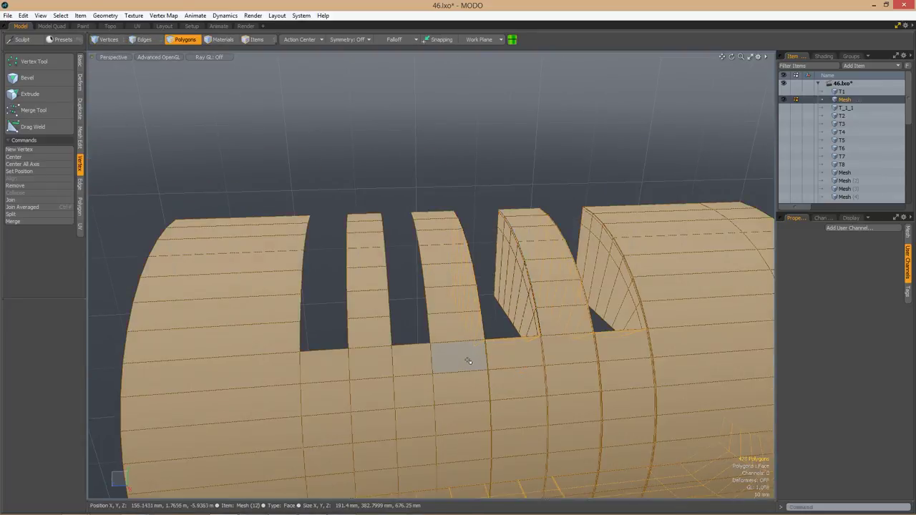
key(shift+h)
key(u)
key(w)
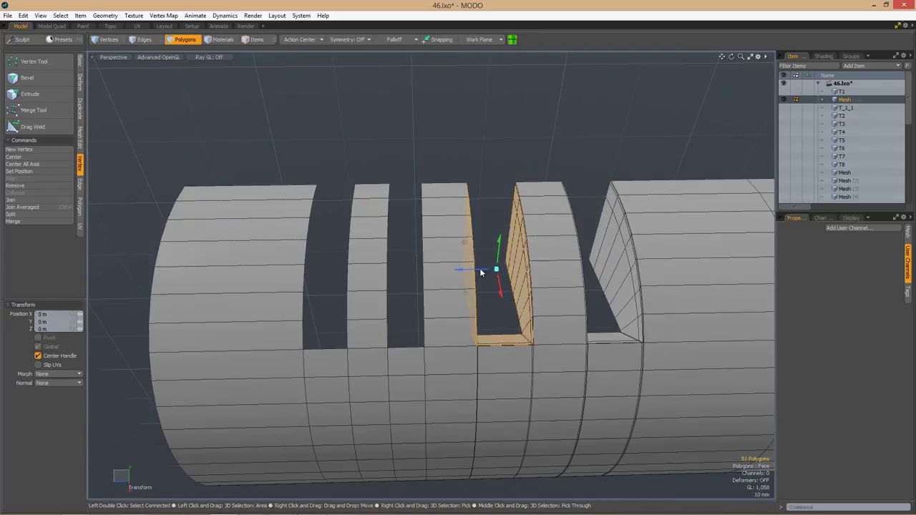
scroll(469, 338, up, 5)
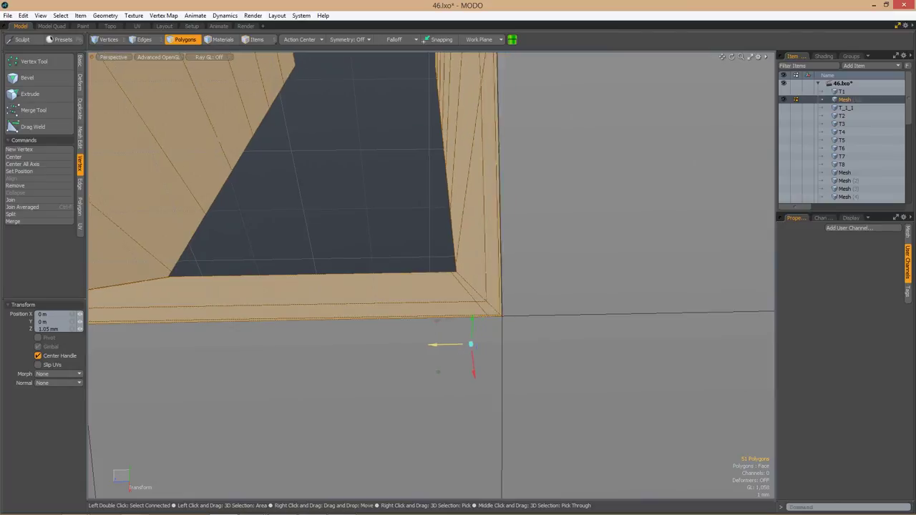
scroll(496, 325, down, 5)
Move the copied far wall's vertices -17.3 mm along Z to fit the narrower third slot.
key(3)
key(ctrl+space)
click(403, 353)
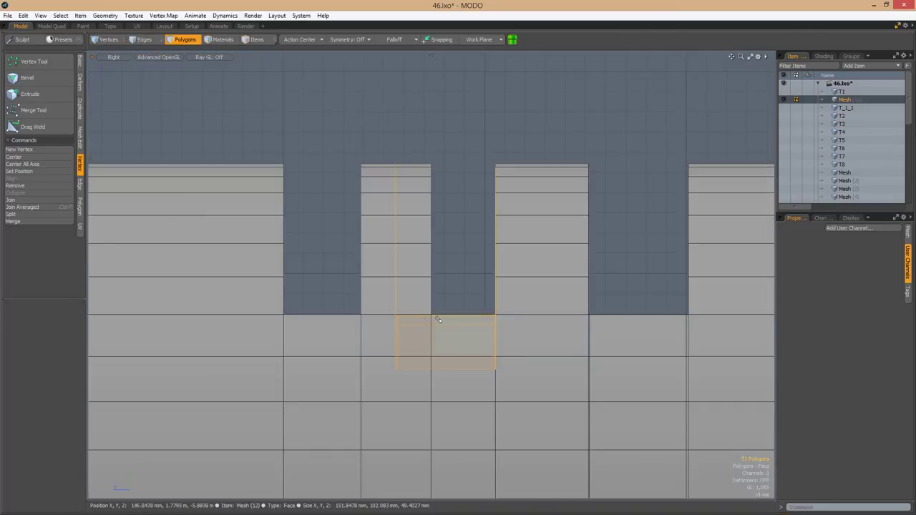
drag(416, 410, 415, 410)
key(w)
scroll(416, 410, up, 5)
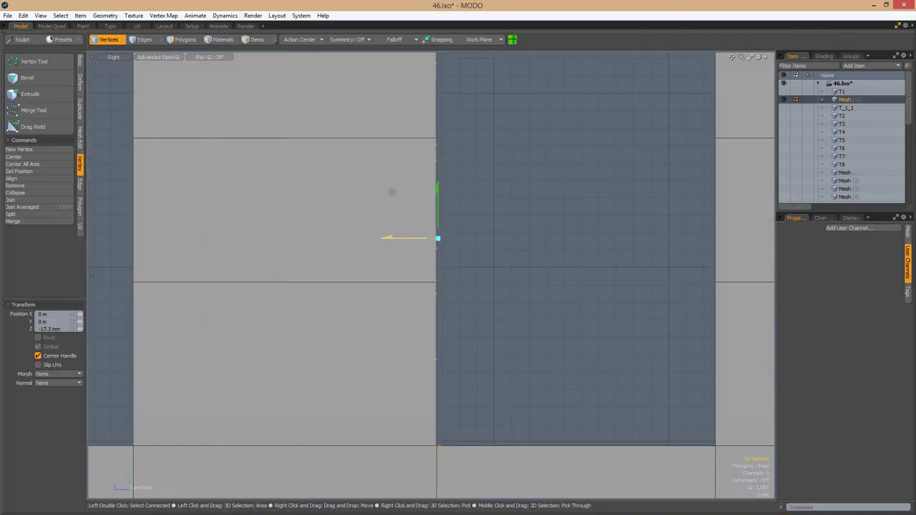
Loop slice the polygon band below the third slot at 0.5%.
key(ctrl+space)
click(484, 241)
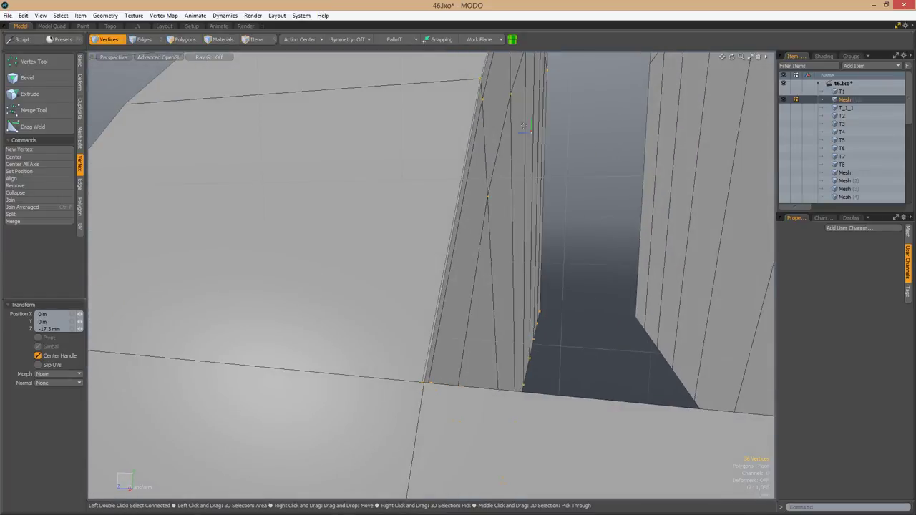
alt+drag(514, 141, 443, 390)
scroll(458, 255, down, 3)
key(3)
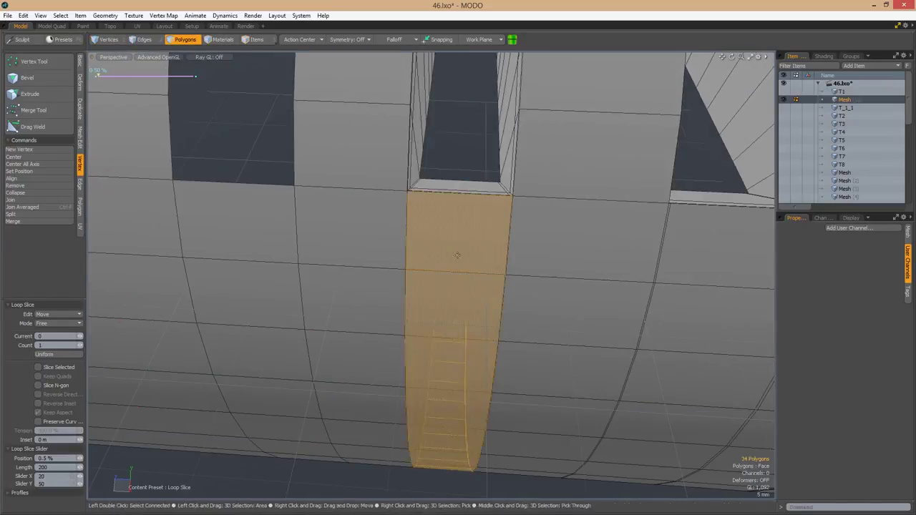
Move the new support loop below the third slot about 780 um along Z to line up with the slot's inner edges.
key(2)
scroll(453, 327, up, 3)
scroll(473, 244, up, 3)
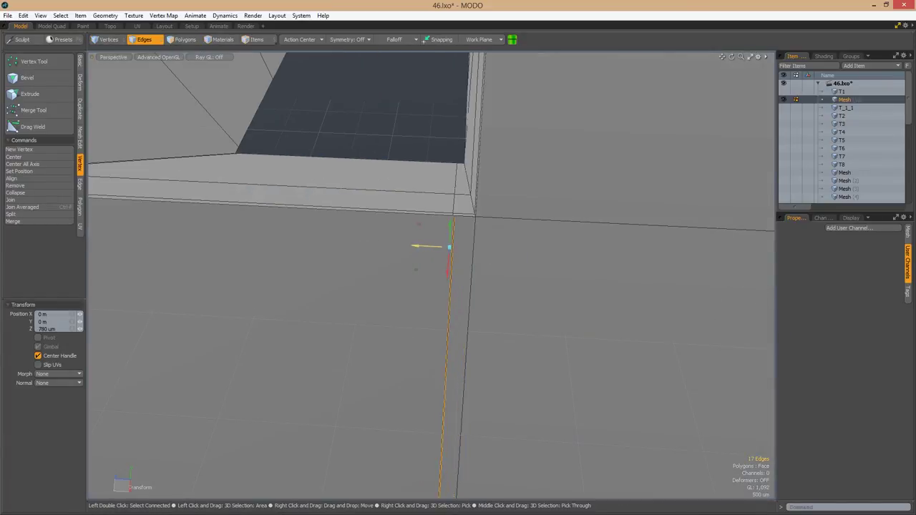
scroll(465, 248, down, 3)
Add a second edge loop below the third slot and move it along Z beside the slot's opposite edge.
alt+drag(466, 248, 509, 295)
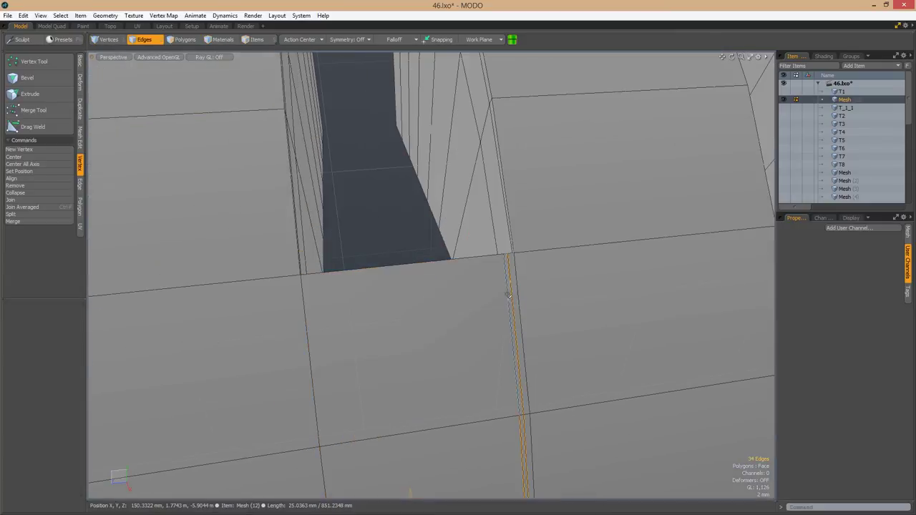
scroll(499, 317, down, 3)
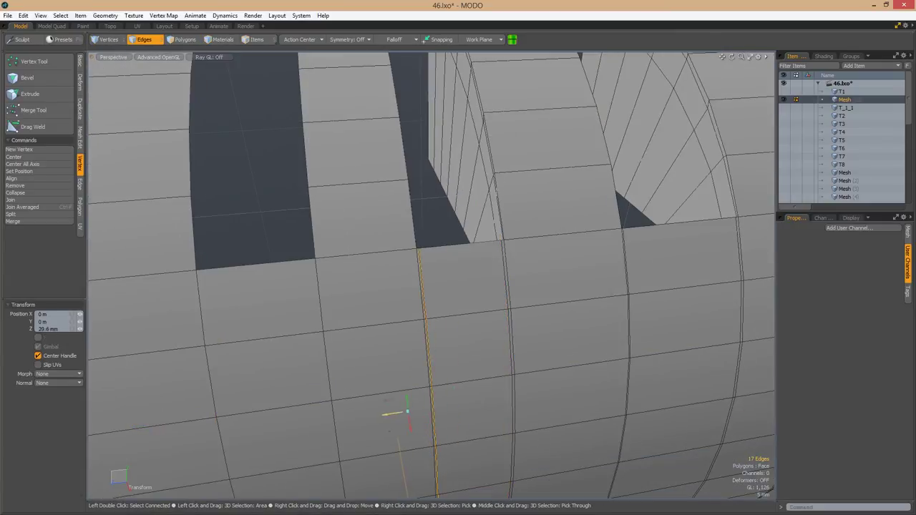
scroll(415, 325, up, 3)
scroll(410, 321, down, 3)
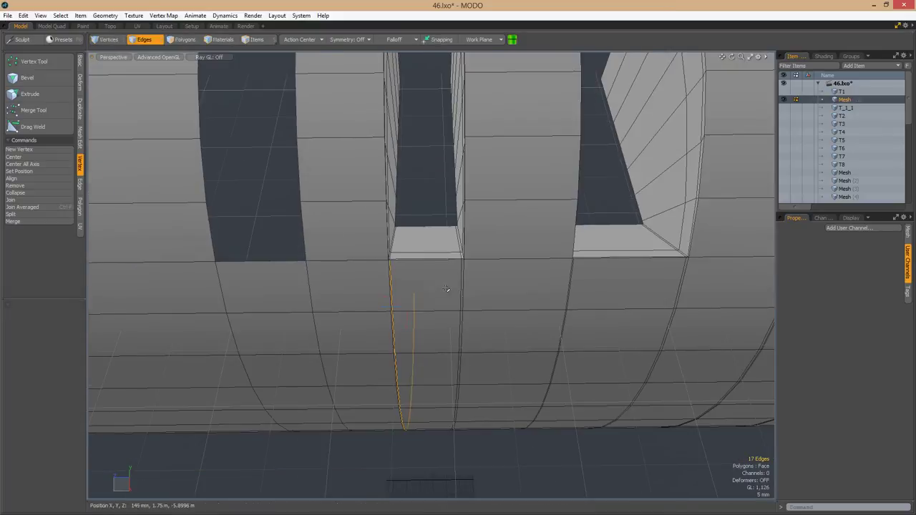
alt+drag(410, 321, 386, 307)
Move the three end edges of the third slot's floor -150 um along Z to line up with the support loop.
scroll(377, 306, up, 3)
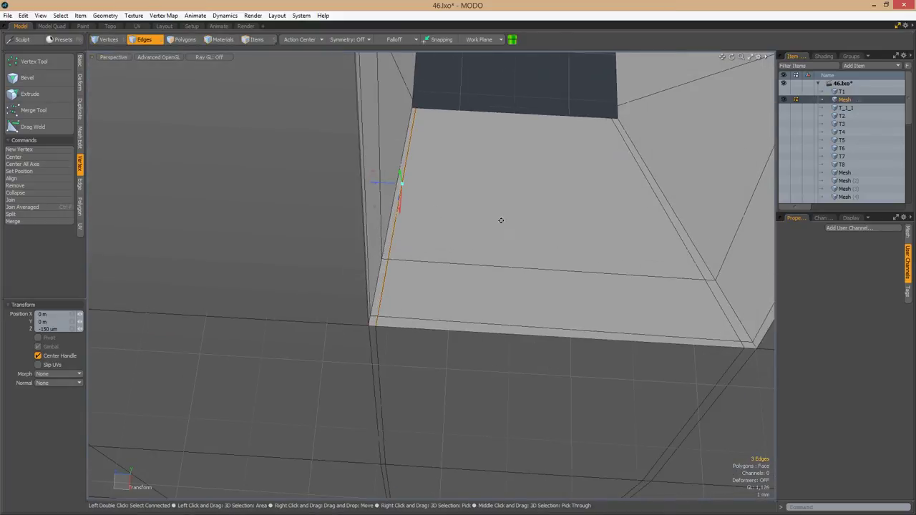
scroll(501, 221, down, 3)
alt+drag(500, 221, 444, 262)
Merge the third slot's wall vertices with the outer shell and check the subdivided result.
scroll(444, 262, up, 3)
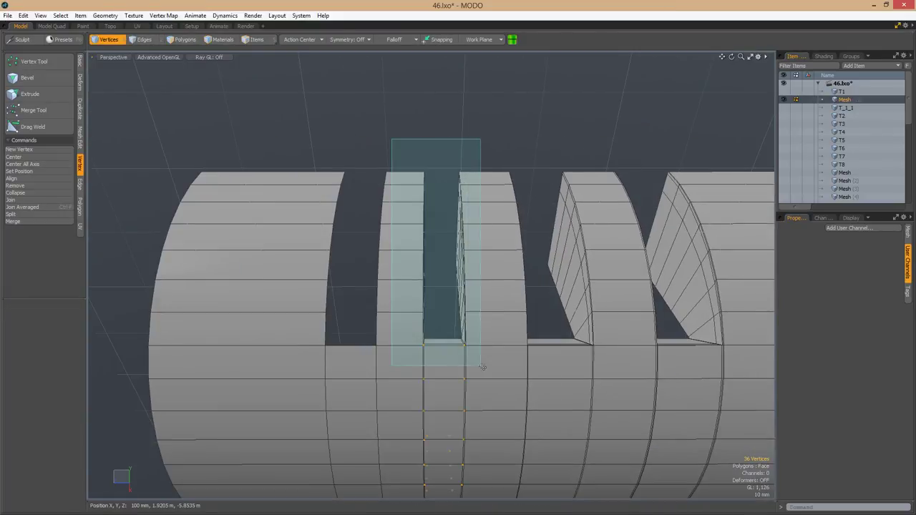
drag(482, 367, 482, 367)
alt+drag(483, 367, 430, 301)
click(33, 111)
alt+drag(491, 307, 430, 308)
click(81, 315)
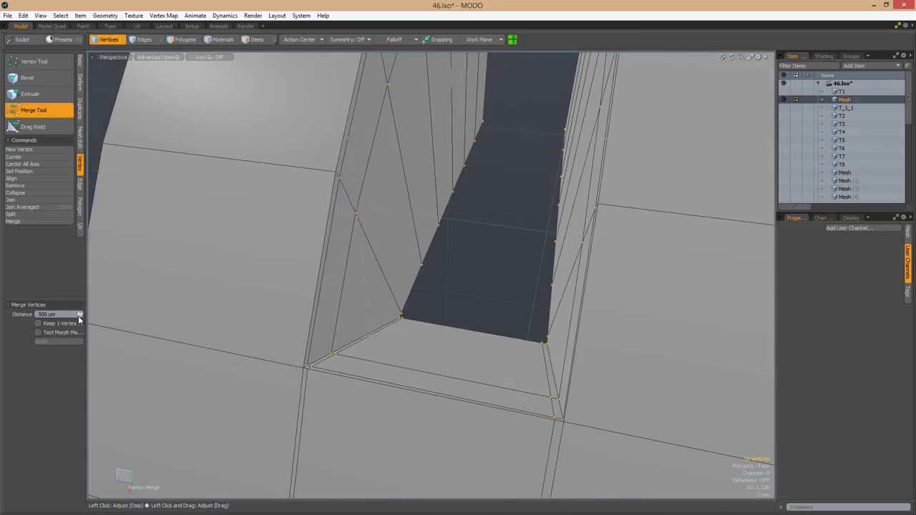
key(space)
scroll(437, 284, down, 3)
key(Tab)
alt+drag(437, 284, 505, 226)
key(Tab)
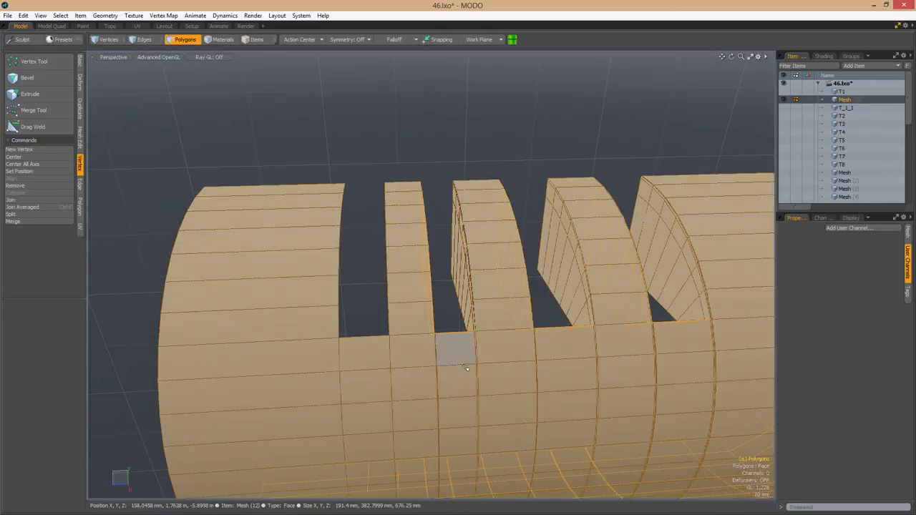
Isolate the third slot's inner walls, copy them, and bring the rest of the shell back into view.
key(h)
key(3)
alt+drag(469, 357, 547, 284)
scroll(520, 287, down, 5)
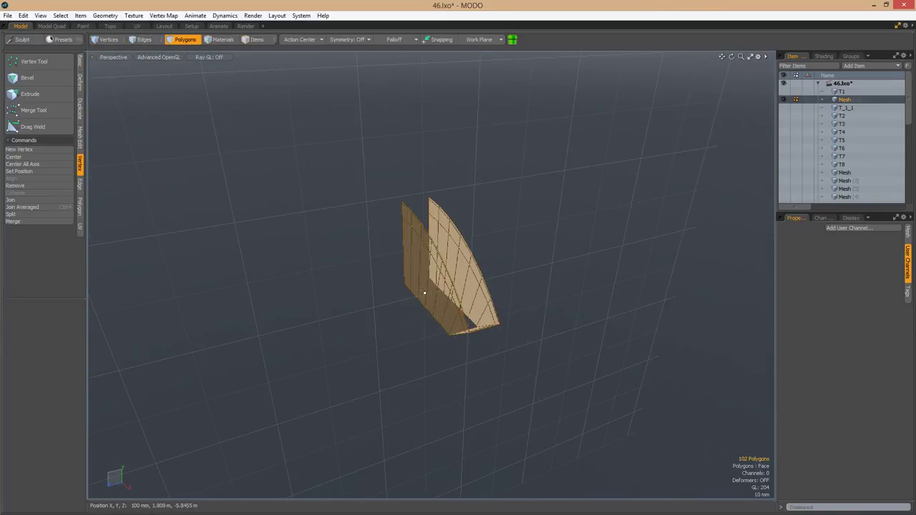
alt+drag(423, 293, 372, 279)
key(u)
scroll(379, 270, up, 5)
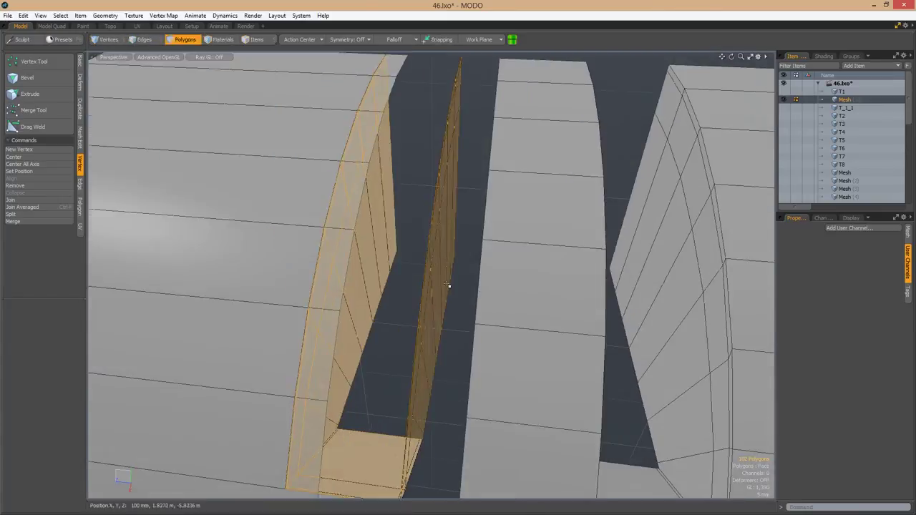
Move the copied inner walls -15.8 mm along Z to line up with the edge of the fourth slot.
scroll(387, 278, down, 3)
key(w)
alt+drag(429, 286, 429, 315)
key(ctrl+space)
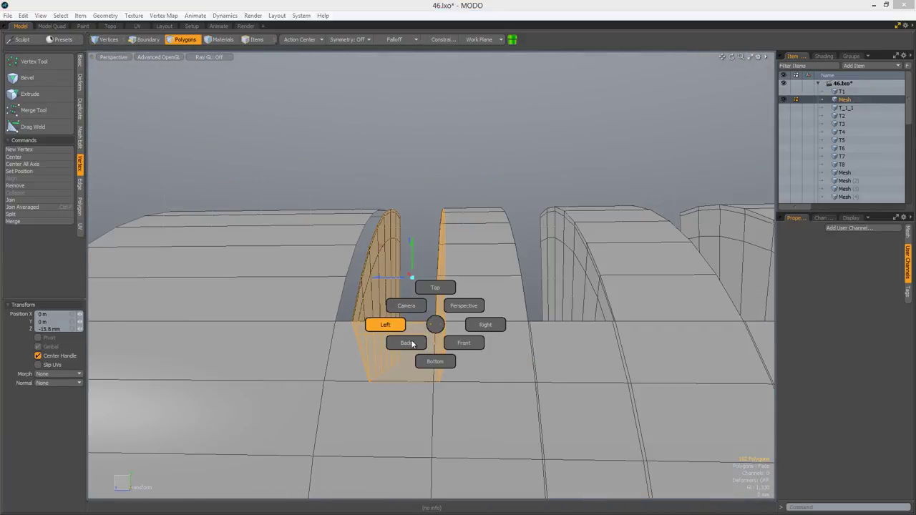
click(380, 323)
Select one wall's vertices at the fourth slot in the side view and move them along Z to fit the slot's width.
key(1)
right_drag(347, 109, 393, 437)
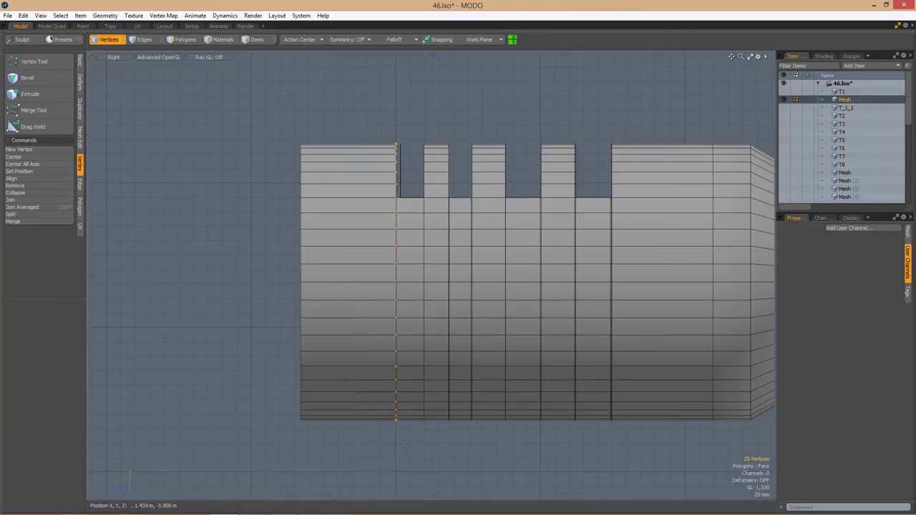
scroll(379, 173, up, 8)
key(w)
alt+shift+drag(440, 227, 509, 317)
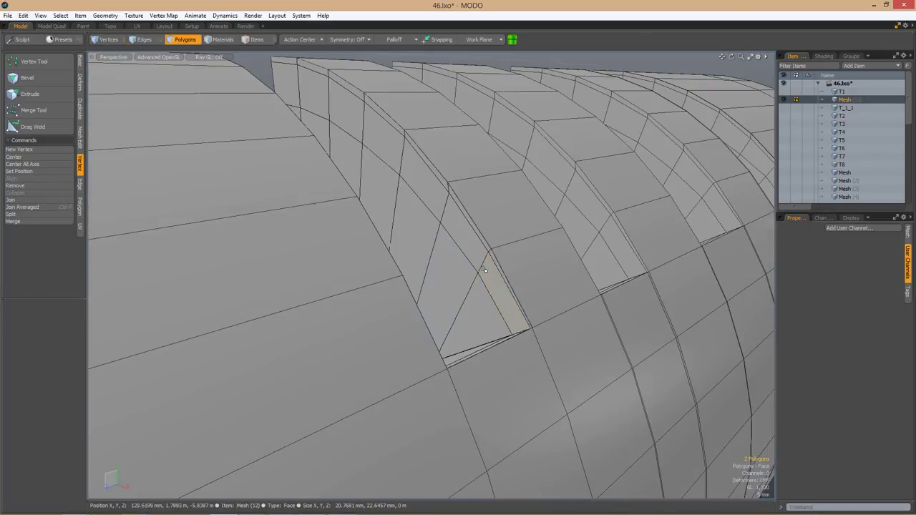
Remove the duplicate polygons from the fourth slot's copied inner walls.
scroll(484, 344, down, 5)
alt+drag(425, 311, 347, 210)
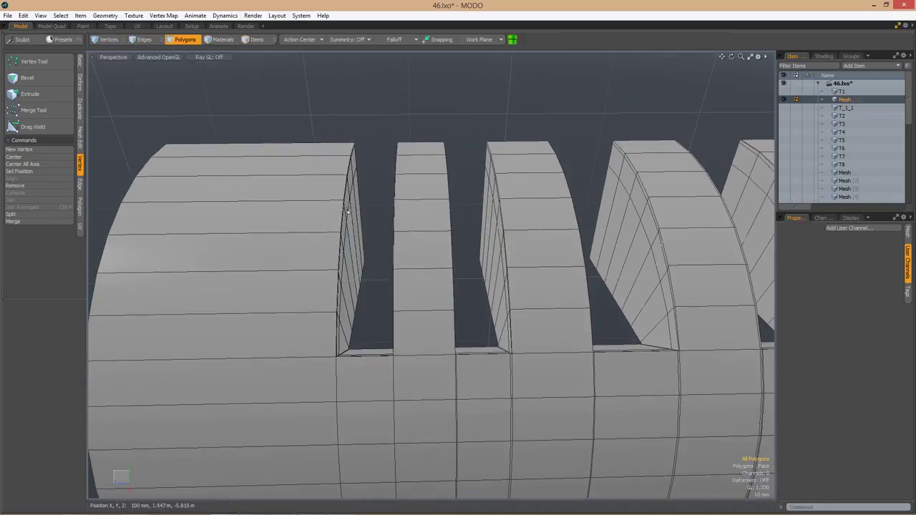
alt+drag(357, 242, 415, 323)
scroll(466, 368, up, 6)
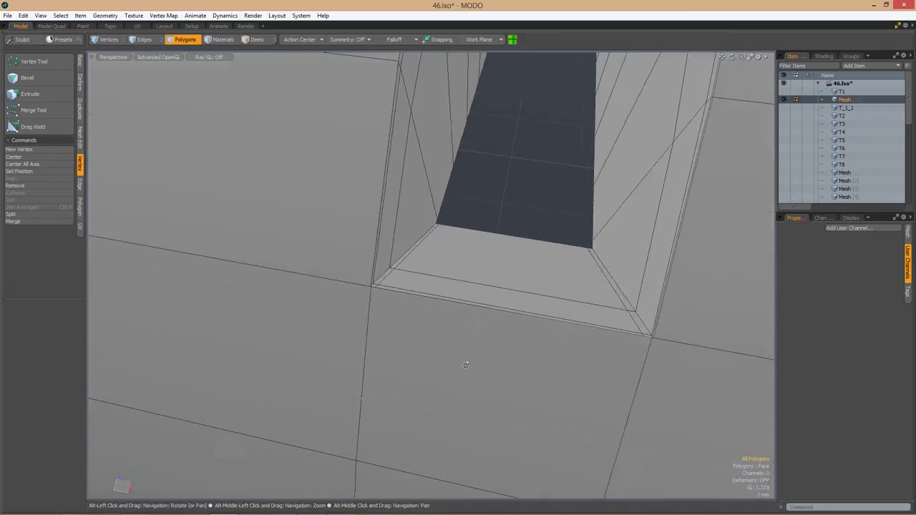
Loop slice the polygon band below the fourth slot to add support loops for both slot edges.
key(alt+c)
key(space)
alt+drag(540, 378, 501, 315)
key(2)
key(3)
key(2)
Move the fourth slot's support loops and floor end edges along Z to line up with the wall loops.
double_click(551, 316)
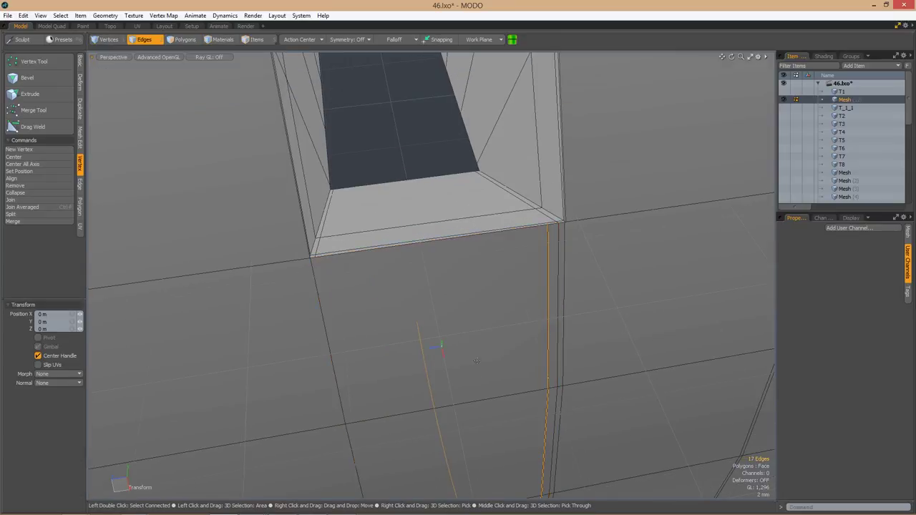
key(space)
alt+drag(283, 257, 350, 242)
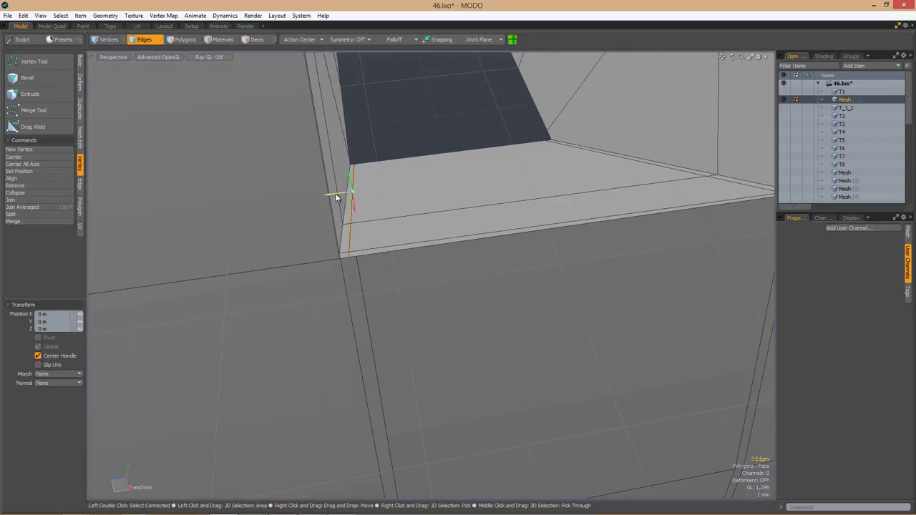
alt+drag(356, 199, 559, 307)
Merge the fourth slot's wall vertices with the outer shell and check the subdivided result.
key(1)
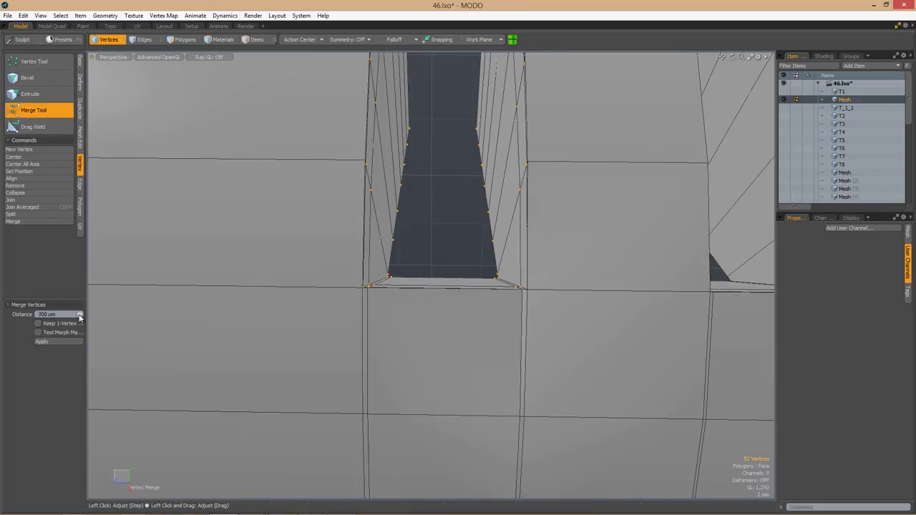
alt+drag(404, 278, 458, 300)
key(space)
key(a)
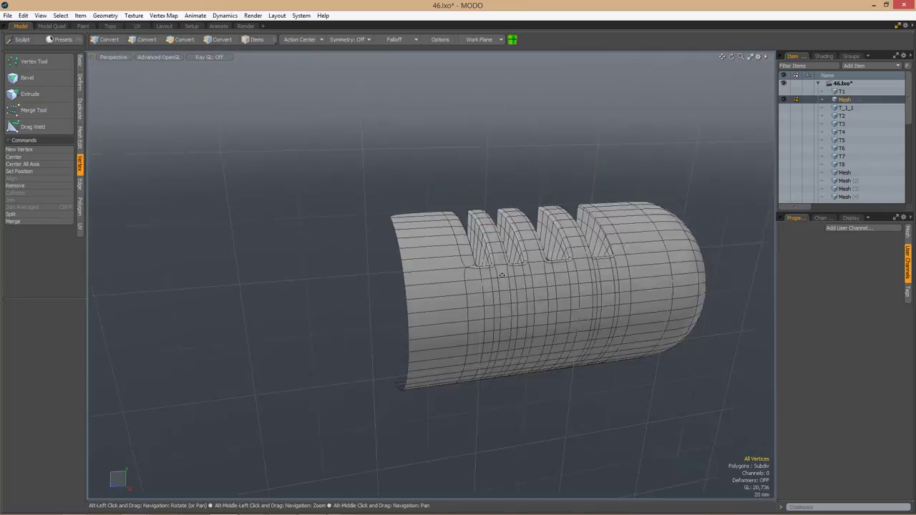
key(Tab)
Loop slice the solid shell sections on both sides of the slot row to add support loops near the outermost slots.
scroll(504, 321, up, 5)
alt+drag(504, 322, 543, 301)
key(2)
click(422, 293)
alt+drag(423, 335, 429, 308)
key(3)
key(alt+c)
scroll(643, 293, down, 5)
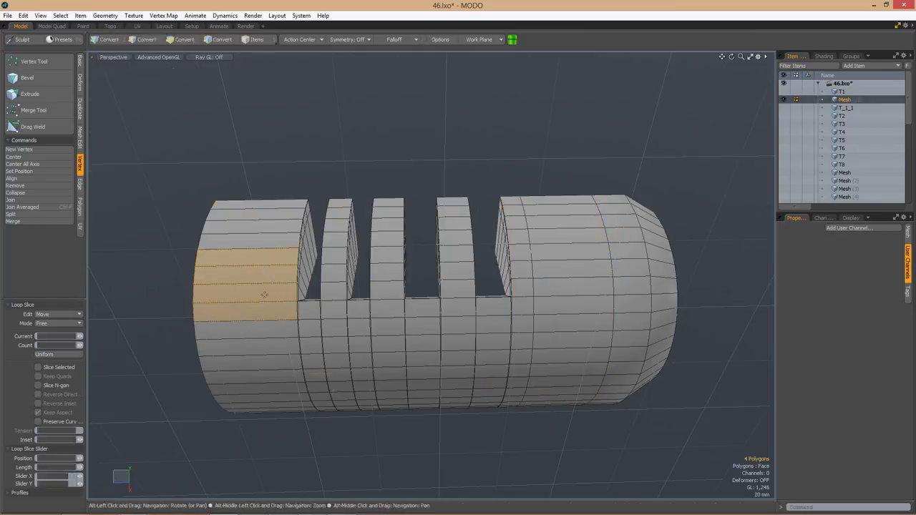
click(236, 315)
key(space)
Mirror the entire half shell across the X axis using the Element action center, merging vertices at a 1 mm distance.
alt+drag(513, 383, 462, 372)
click(462, 371)
double_click(461, 371)
key(KP_7)
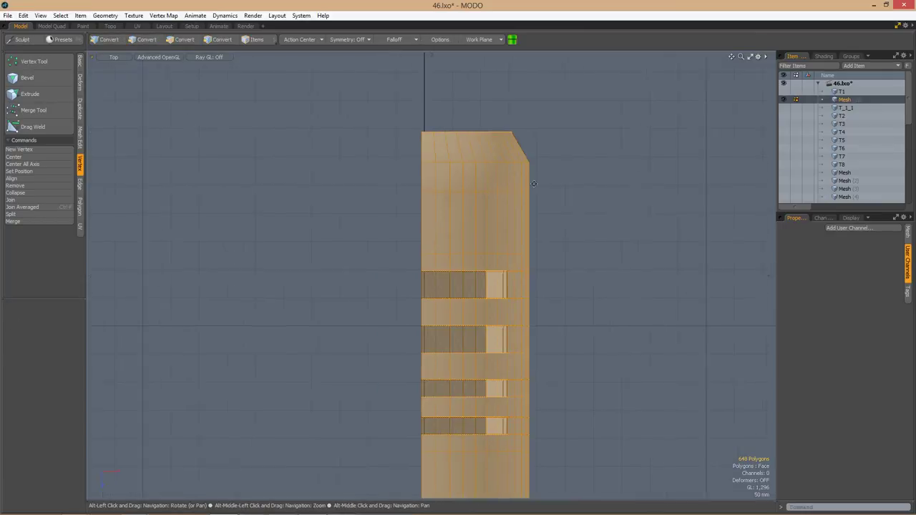
key(shift+v)
click(428, 212)
click(299, 40)
click(301, 67)
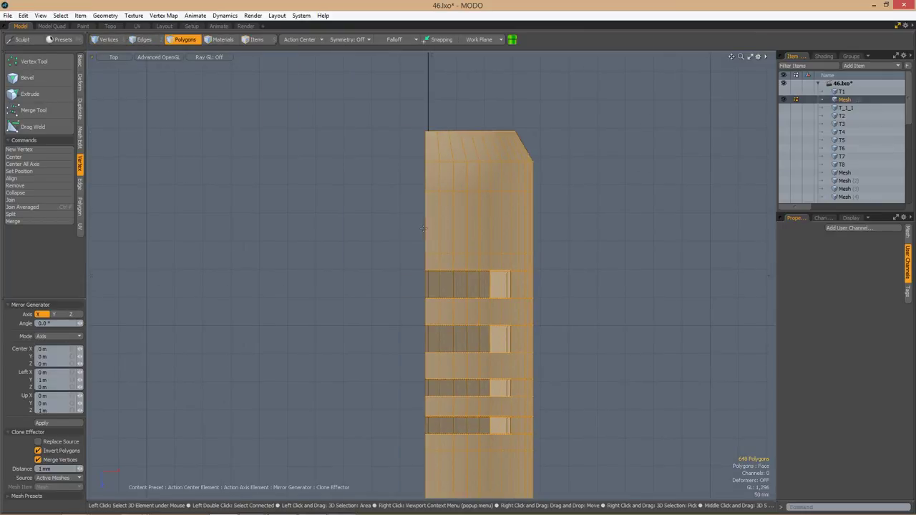
key(shift+v)
click(425, 221)
key(space)
key(KP_0)
Preview the full compensator in the render view and compare it with the reference photo.
alt+drag(565, 333, 556, 258)
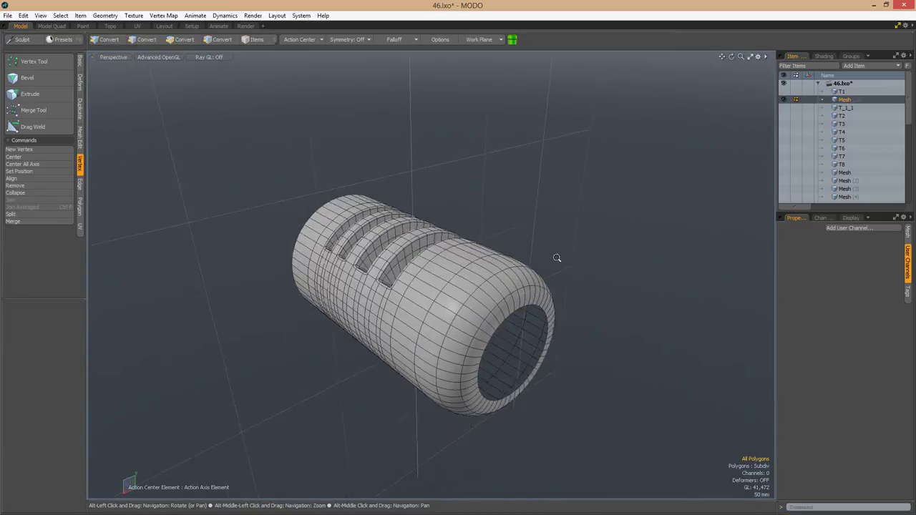
click(824, 56)
click(246, 25)
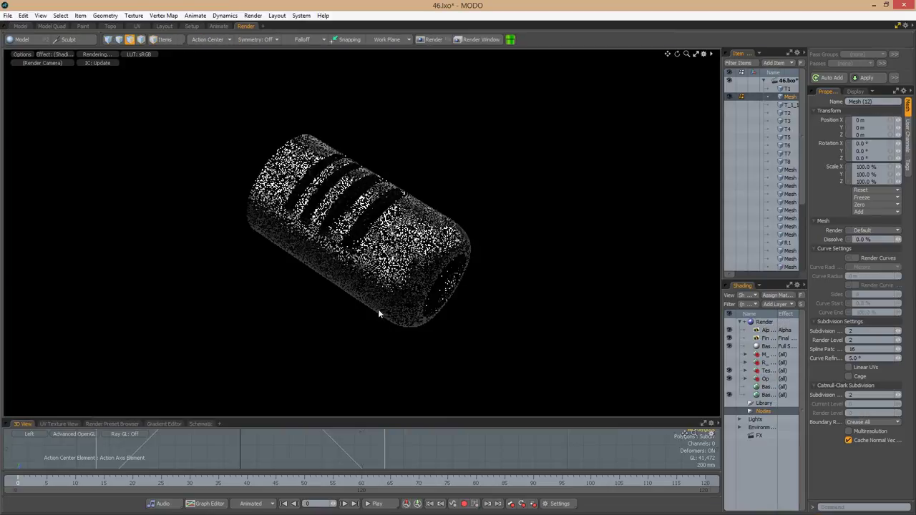
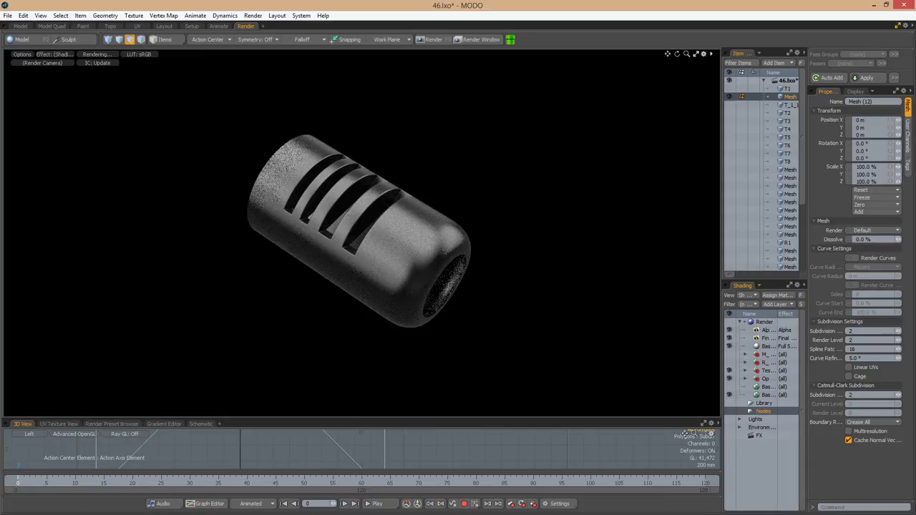
key(alt+Tab)
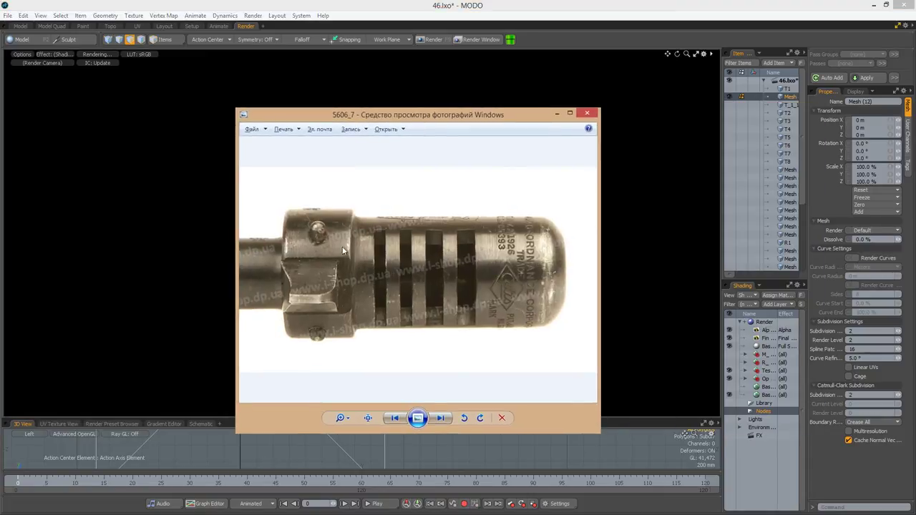
key(alt+Tab)
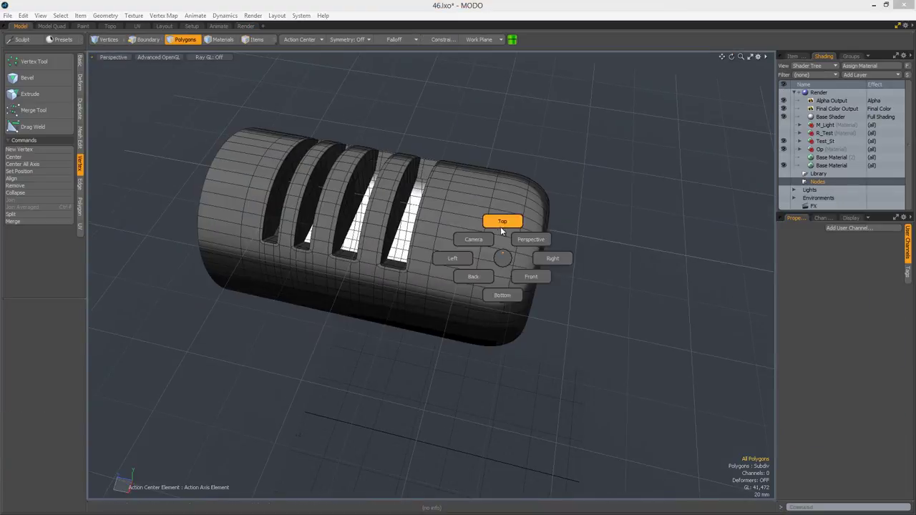
Hide the Test_St material and examine the compensator's end from above with subdivision on and off.
click(499, 221)
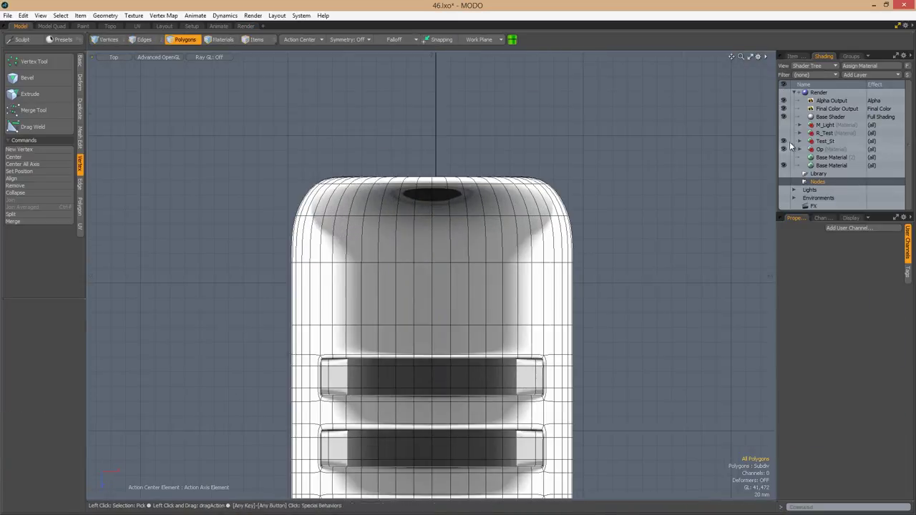
click(783, 141)
scroll(621, 257, down, 2)
key(Tab)
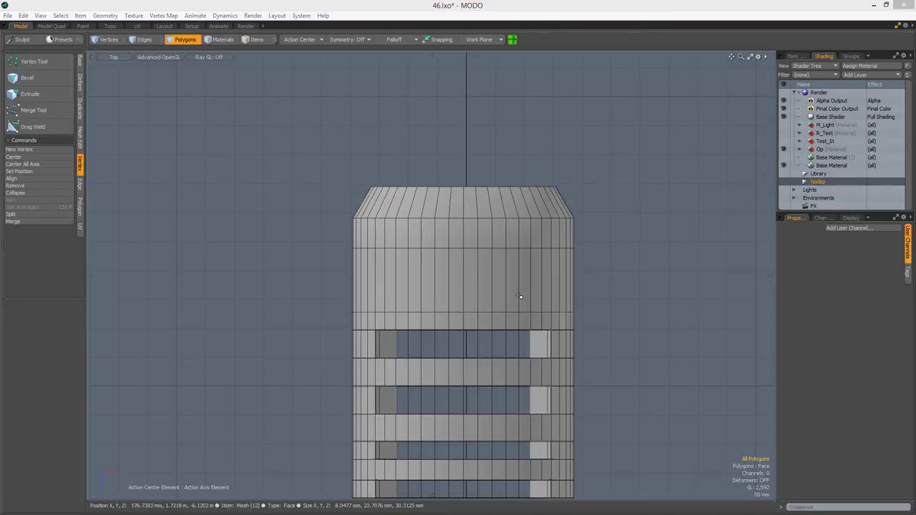
key(Tab)
mouse_move(520, 303)
alt+shift+mouse_down()
mouse_move(547, 256)
mouse_move(516, 269)
alt+shift+mouse_up()
key(Tab)
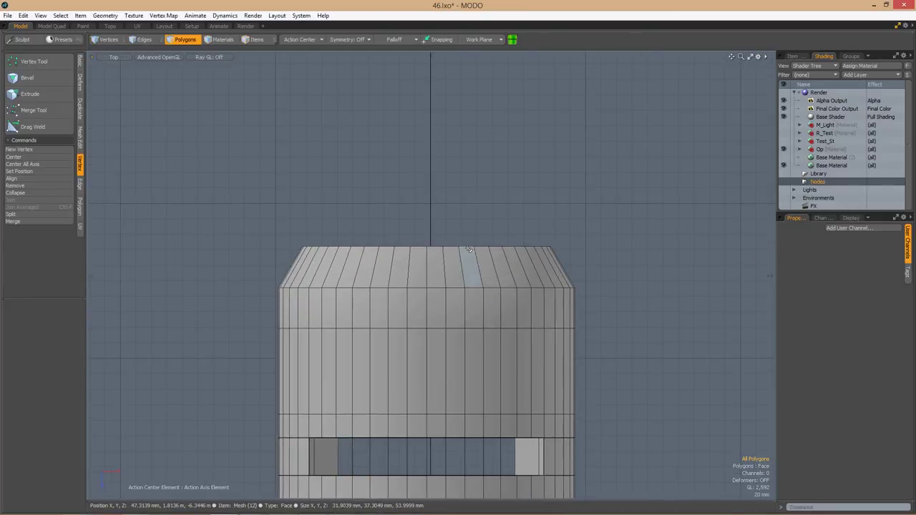
Scale the edge ring at the compensator's tapered end inward and check the end's subdivided shape.
key(2)
key(y)
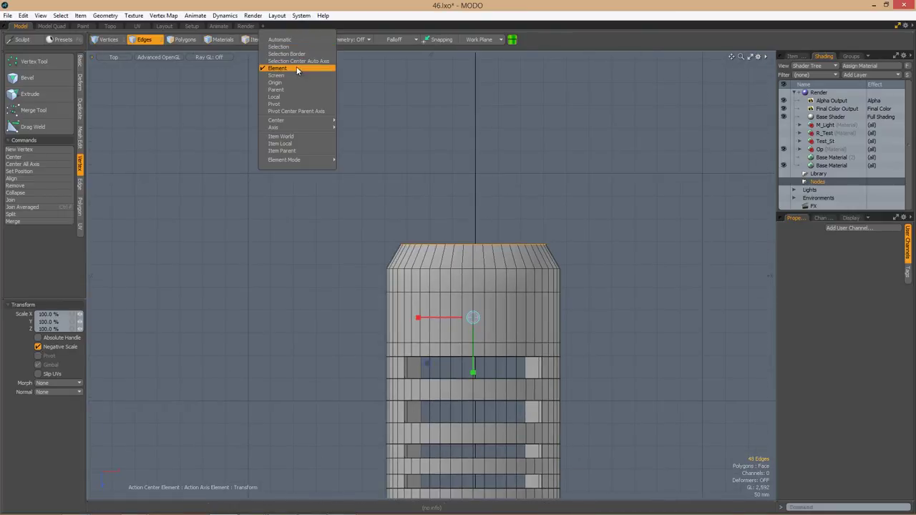
click(295, 68)
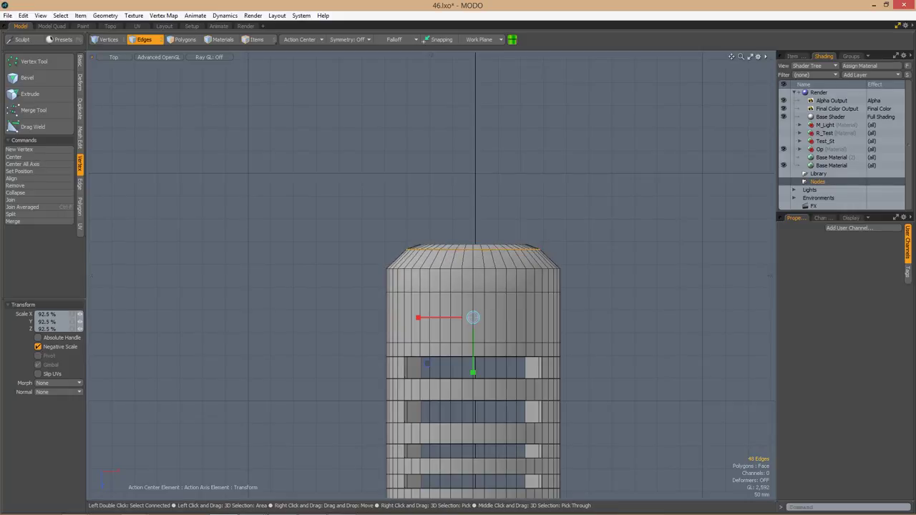
key(Tab)
alt+drag(477, 316, 473, 235)
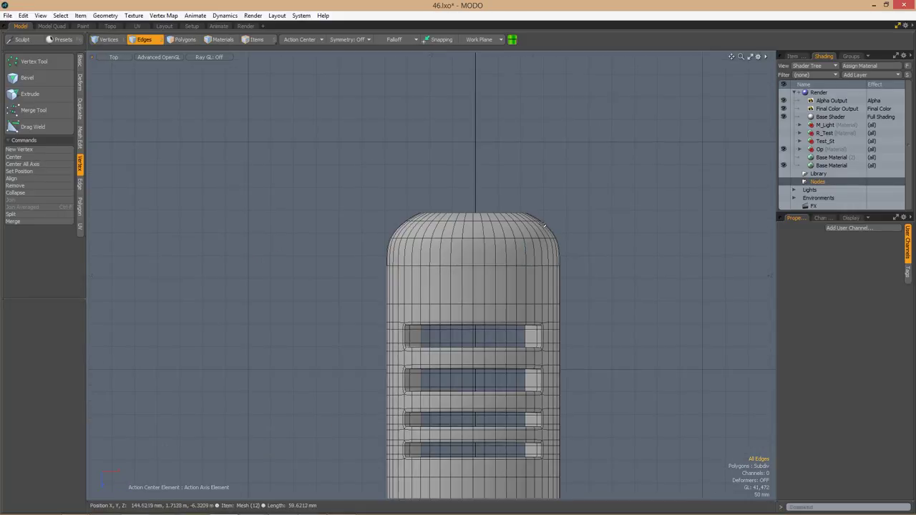
Loop slice the straight polygon band behind the tapered end to add a support loop near the bevel's shoulder.
scroll(544, 226, up, 3)
key(Tab)
scroll(503, 262, up, 5)
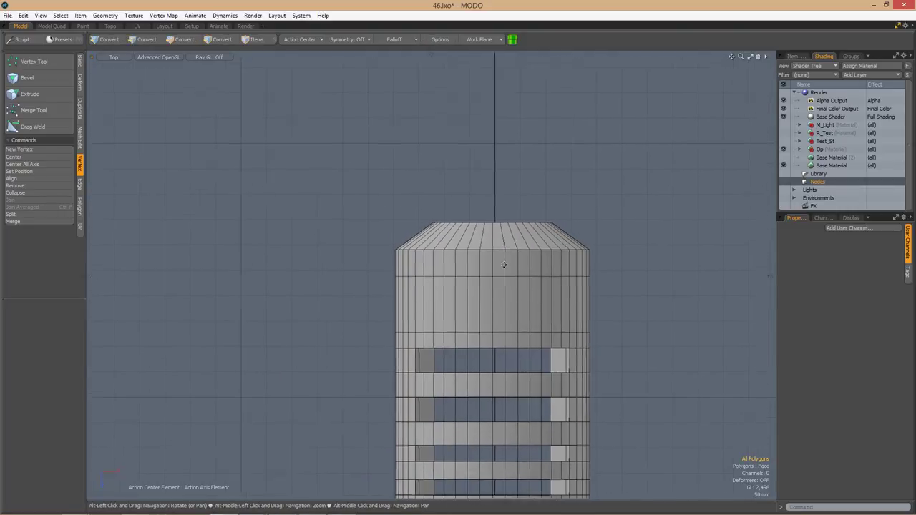
key(3)
key(alt+c)
click(486, 264)
scroll(530, 301, down, 4)
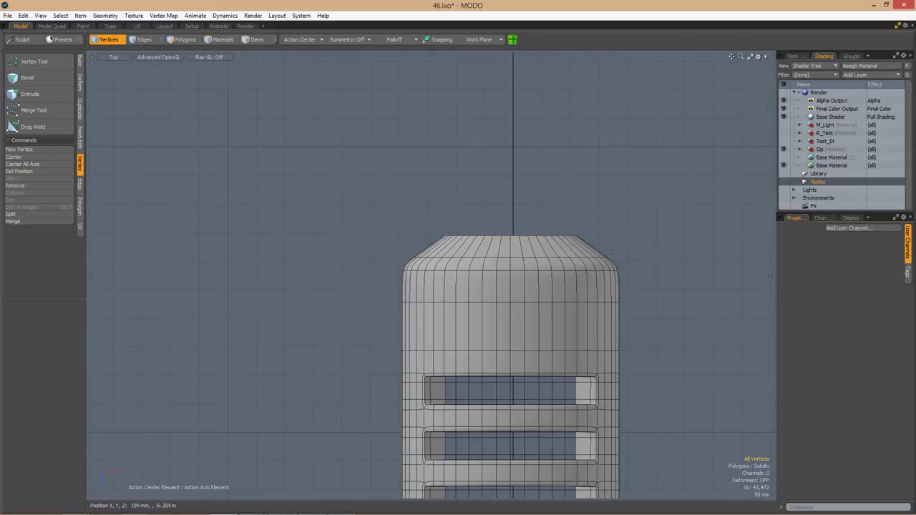
Loop slice the band behind the tapered end's shoulder once more and turn subdivision on.
click(563, 282)
key(l)
key(Tab)
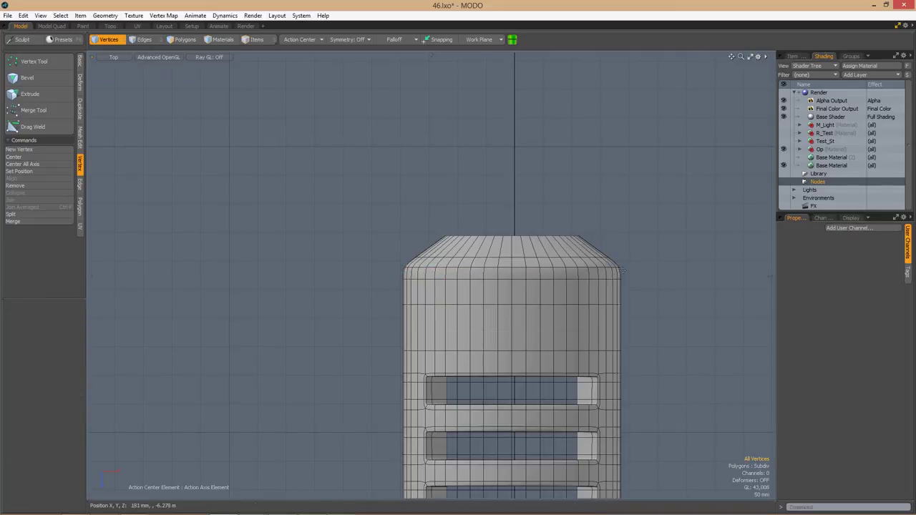
Adjust the scale of the edge ring midway along the taper and move the end's open rim -8 mm along the body's axis.
scroll(554, 252, up, 3)
key(2)
double_click(555, 247)
key(r)
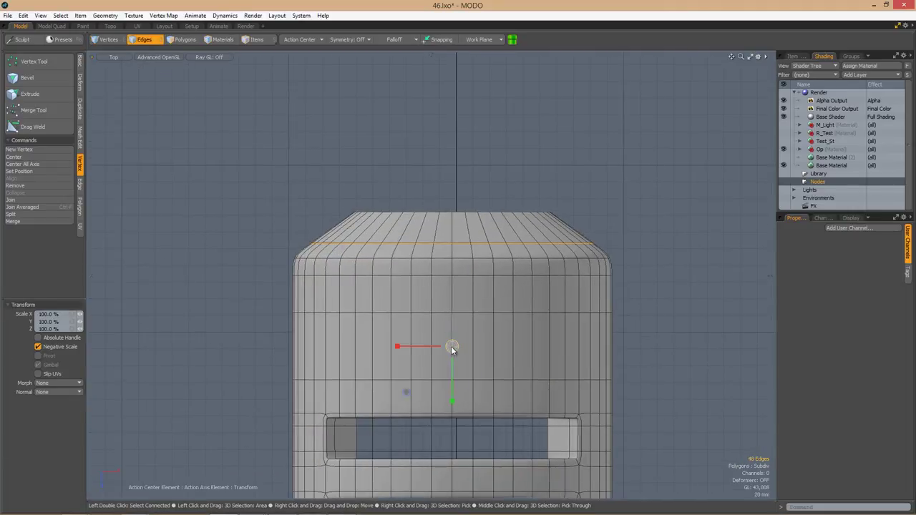
key(space)
scroll(479, 203, down, 4)
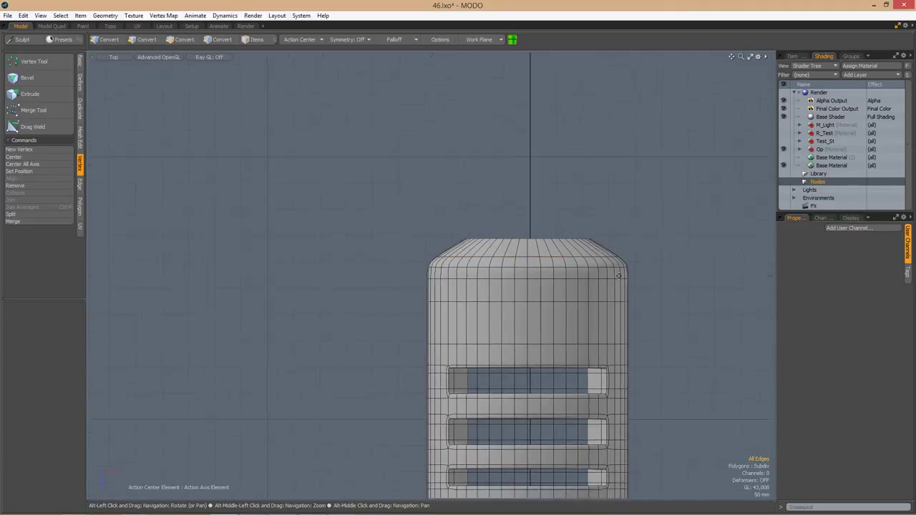
double_click(478, 202)
key(w)
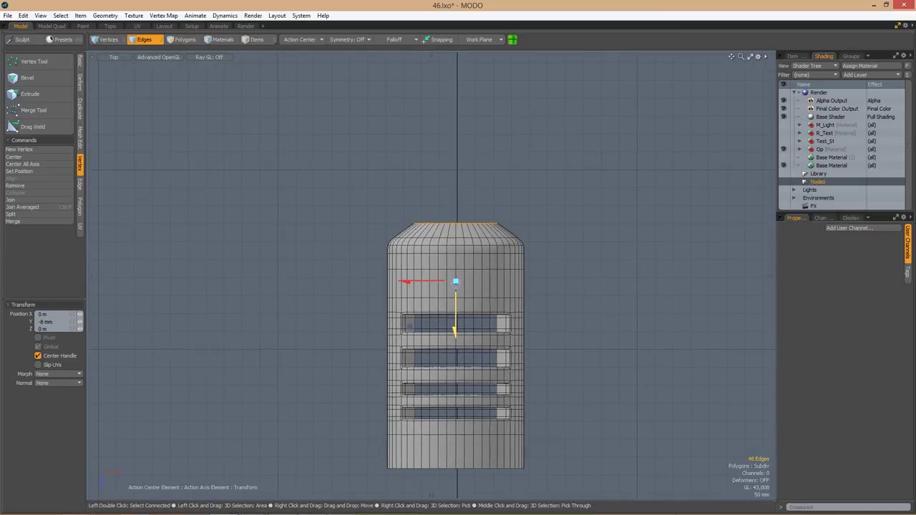
Extend the tapered end's rim edges and scale them inward to 81.5%, using the Selection action center.
key(ctrl+space)
click(570, 219)
key(shift+x)
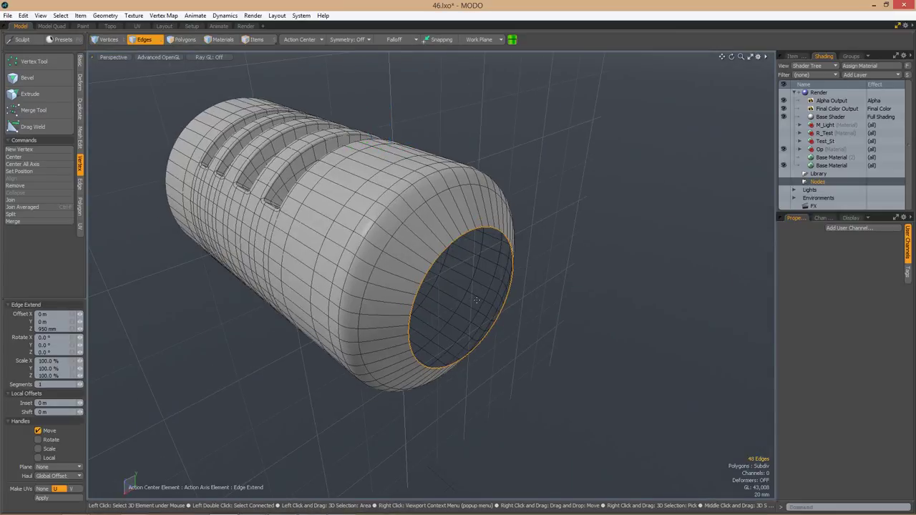
alt+drag(429, 279, 344, 301)
click(315, 40)
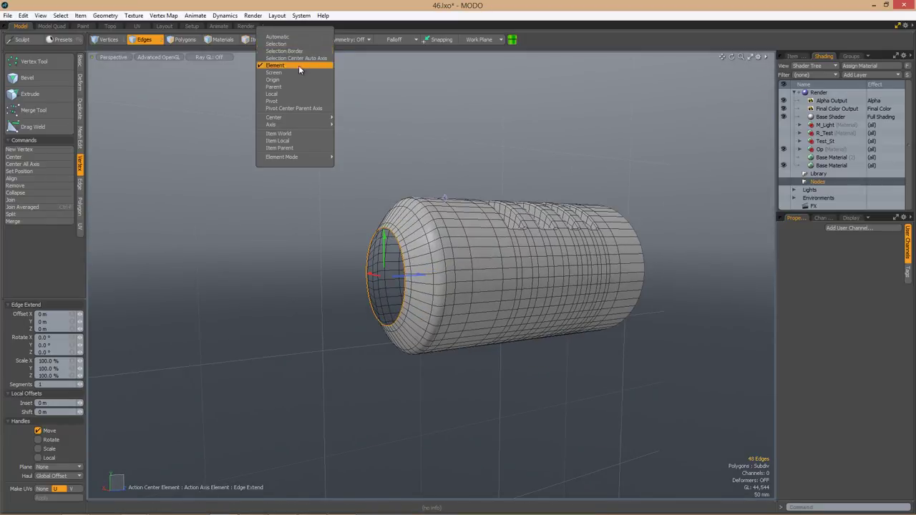
click(317, 40)
key(r)
drag(429, 279, 401, 279)
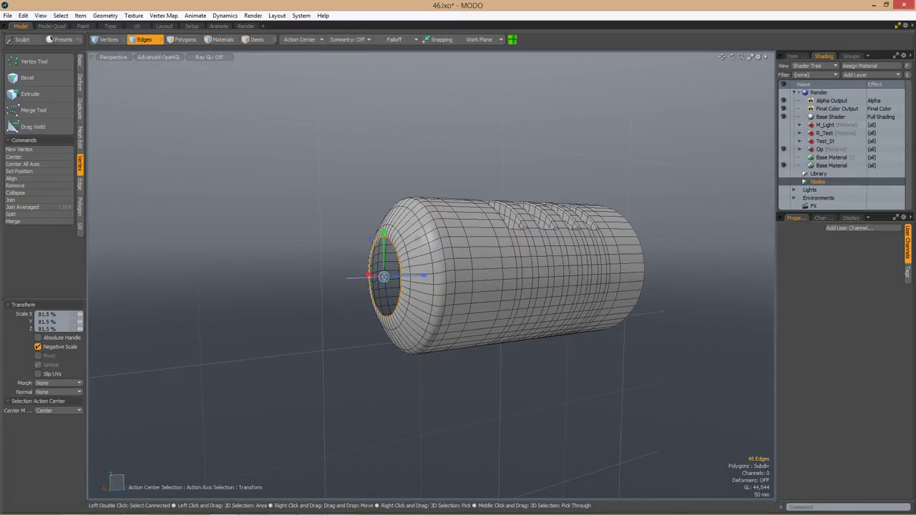
Extend the end opening's edge ring back into the body to form the bore's inner wall.
key(shift+x)
scroll(354, 283, up, 2)
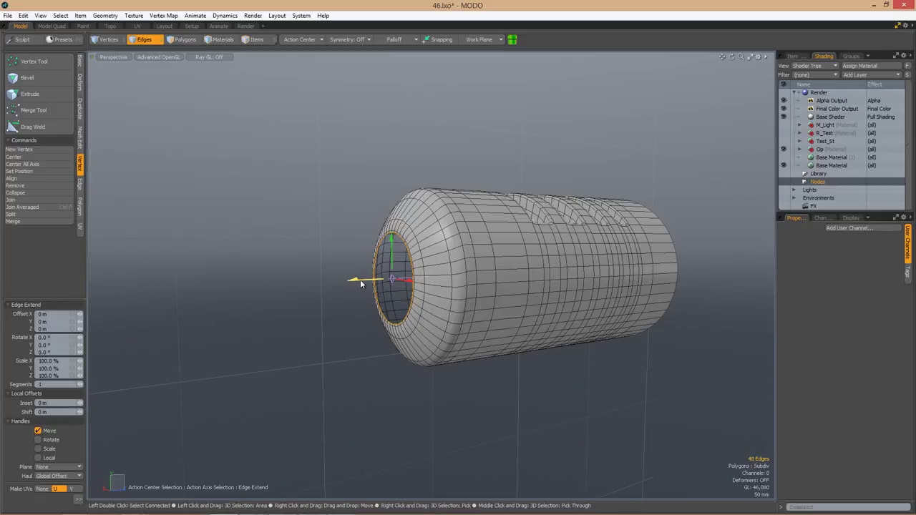
click(494, 306)
alt+drag(494, 306, 403, 276)
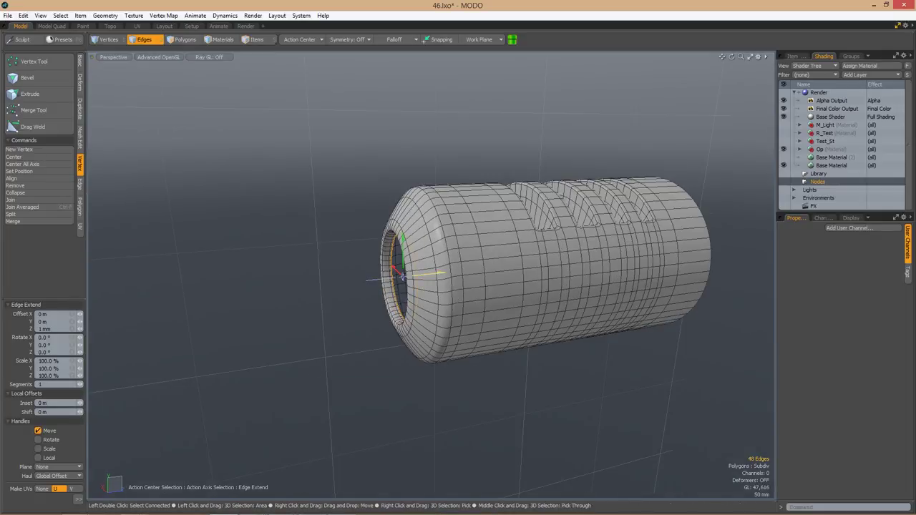
key(space)
click(572, 382)
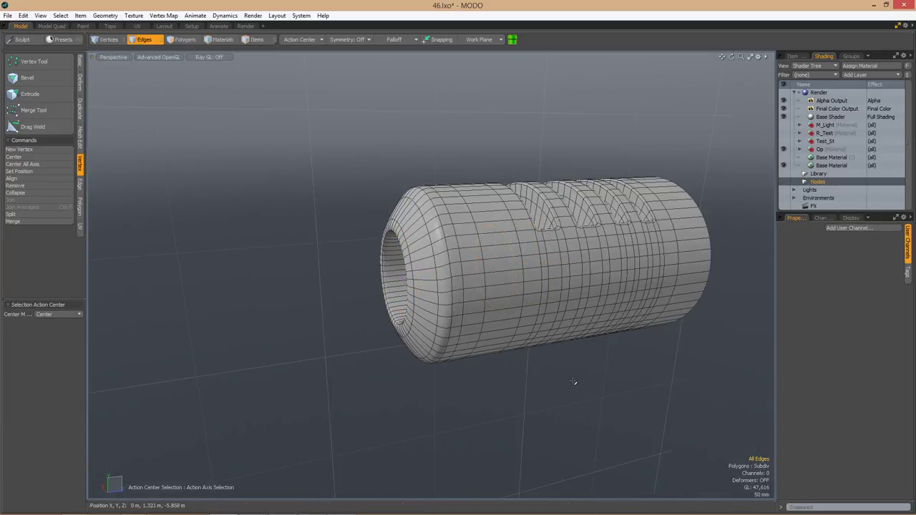
Position the bore's inner edge ring along the axis and bevel the edge rings at its mouth with a 2.8 mm inset.
alt+drag(572, 382, 489, 303)
double_click(429, 272)
key(w)
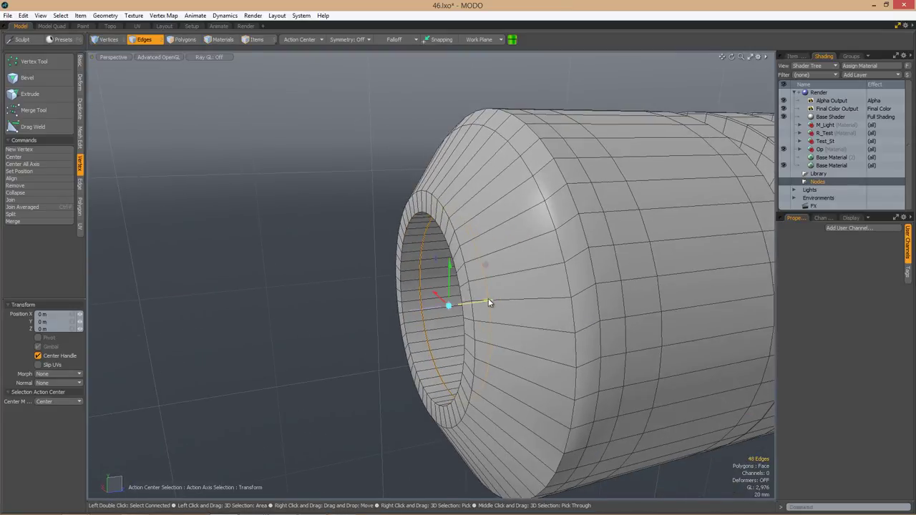
key(shift+a)
key(b)
drag(481, 270, 495, 272)
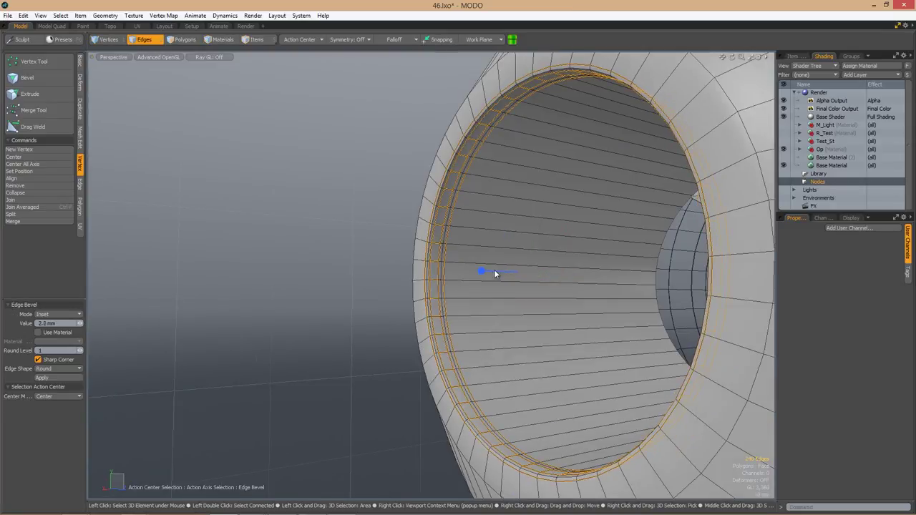
Loop slice the bore's inner wall at about 73% and preview the compensator in the render view with the Test_St material shown.
key(Tab)
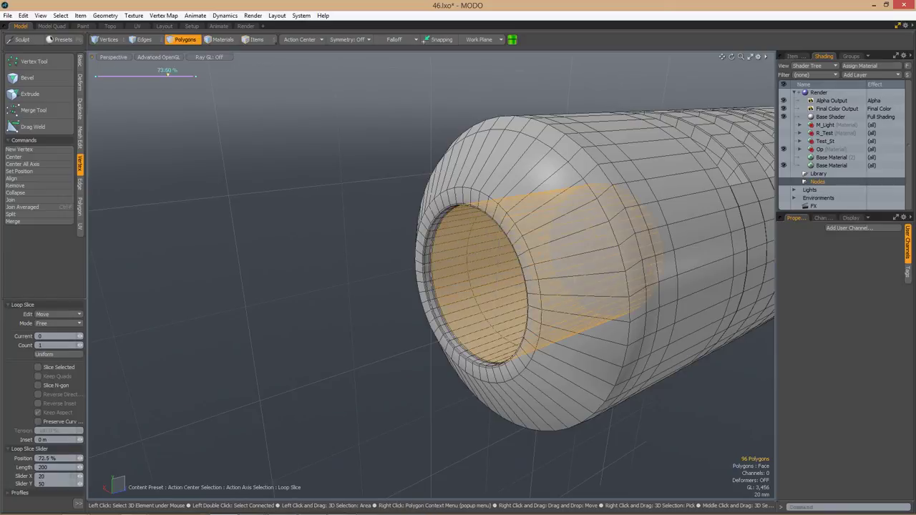
alt+drag(372, 315, 350, 335)
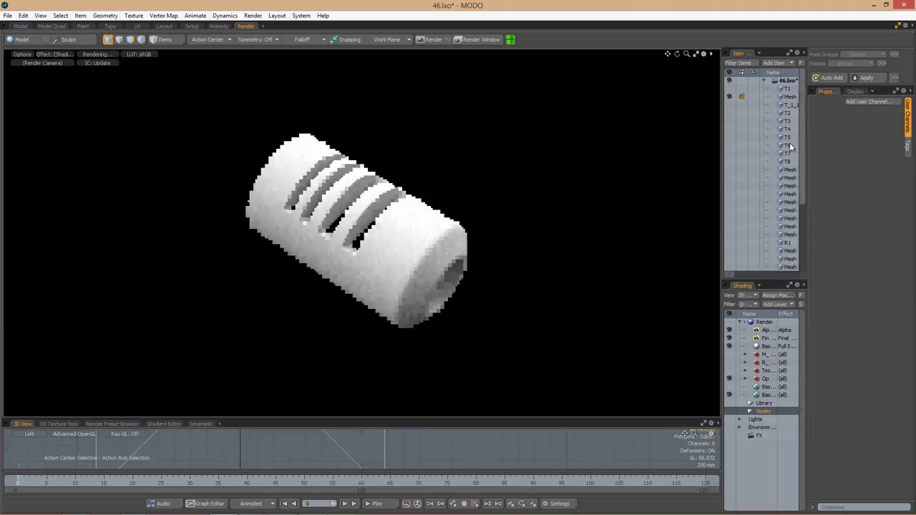
alt+drag(539, 398, 315, 257)
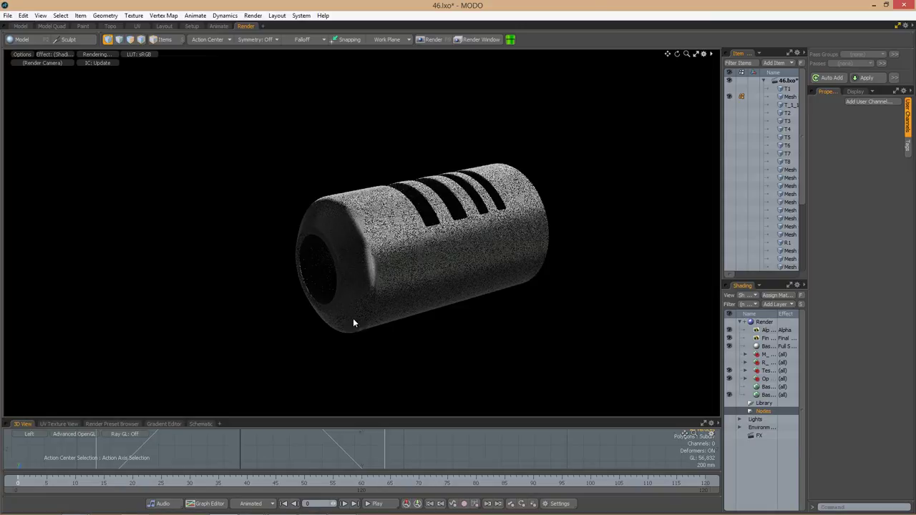
Slide the taper's edge ring around the bore's mouth by 31.4%.
click(21, 26)
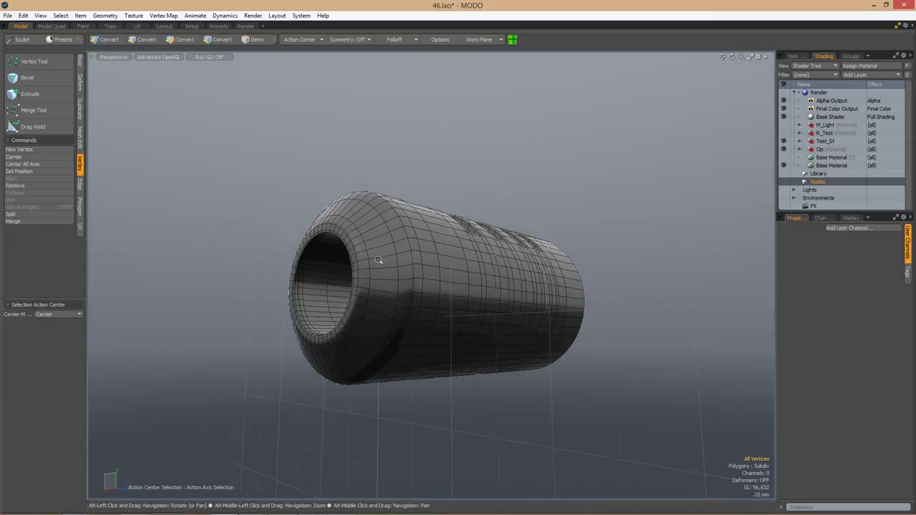
key(alt+c)
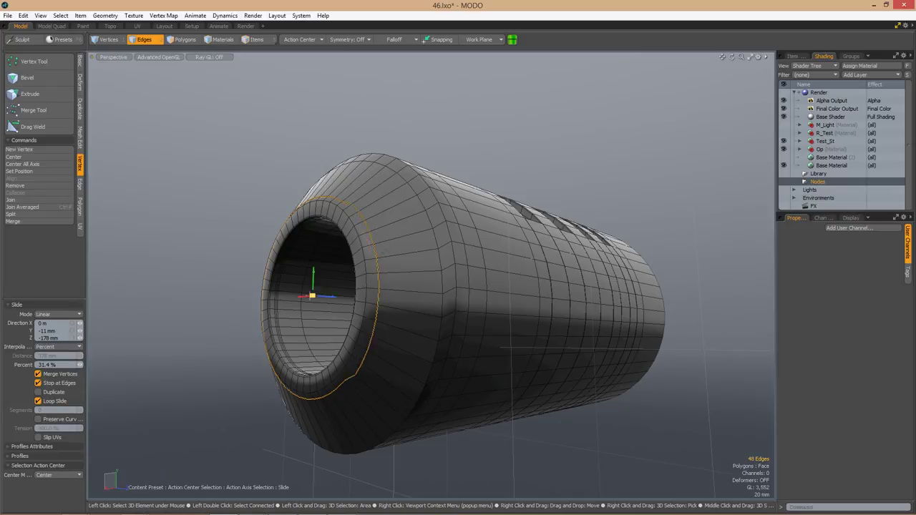
key(3)
key(Tab)
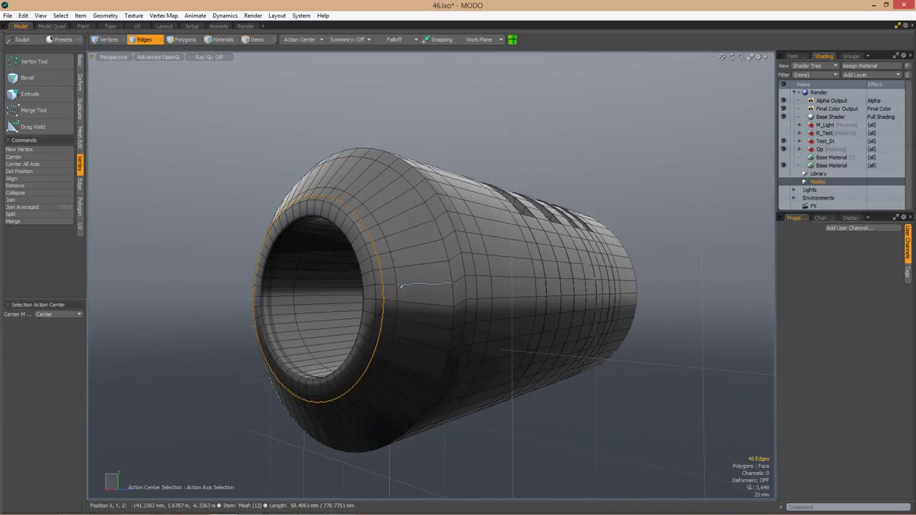
Preview the compensator in the render view and save the scene as 47.lxo.
click(245, 26)
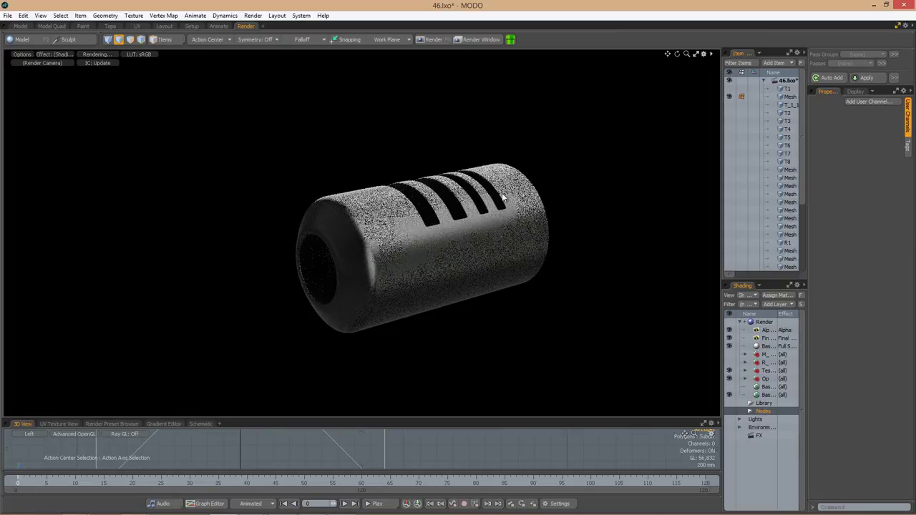
click(20, 26)
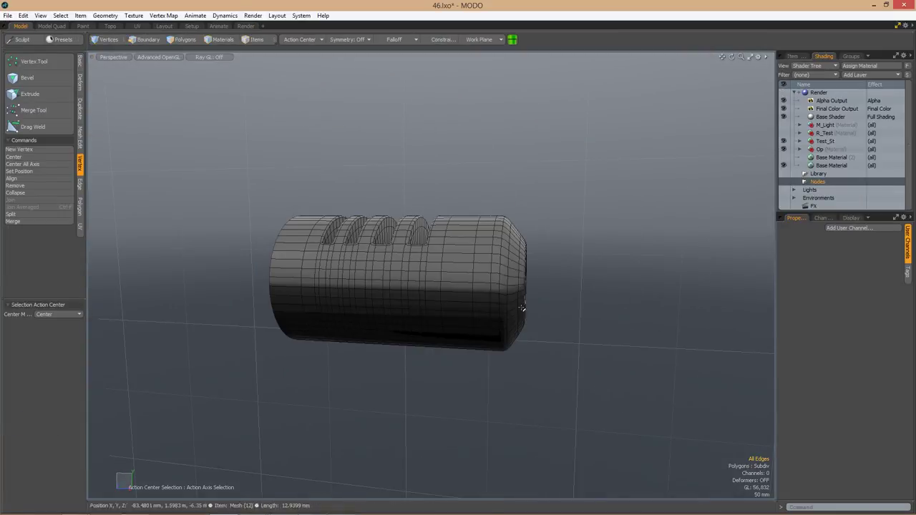
key(KP_0)
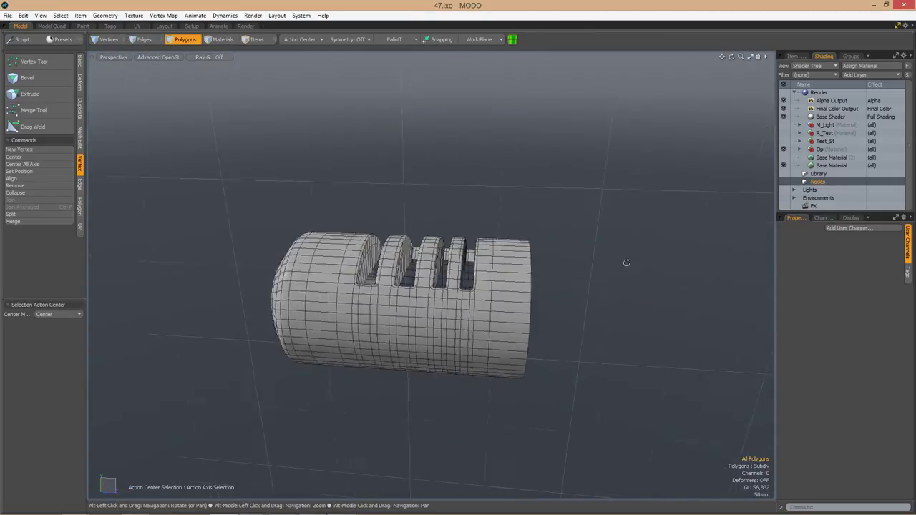
Extend the open rear edge ring outward and backward to form a wider collar behind the slots.
alt+drag(541, 301, 556, 279)
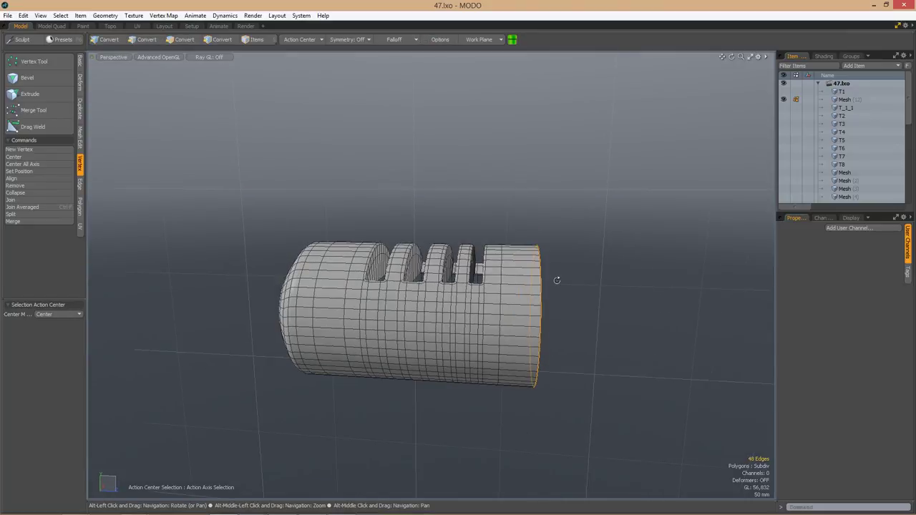
key(l)
key(w)
key(Tab)
alt+drag(533, 311, 383, 343)
key(r)
key(z)
key(r)
Flatten the eight polygons on top of the collar with a 0% Z scale and adjust the flat's height.
key(3)
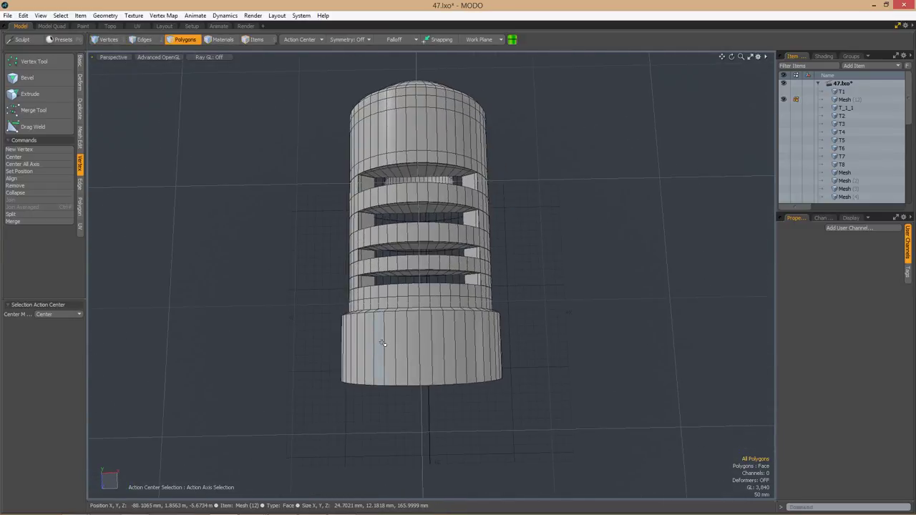
alt+drag(469, 341, 213, 334)
key(r)
scroll(476, 233, up, 2)
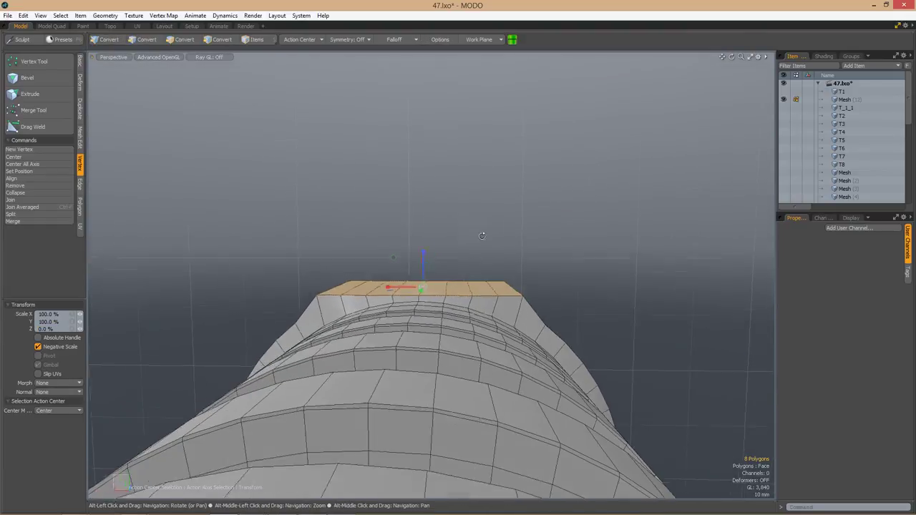
key(w)
alt+drag(395, 262, 571, 319)
Select the collar's side and underside polygons and move them to adjust its outline around the flat.
key(space)
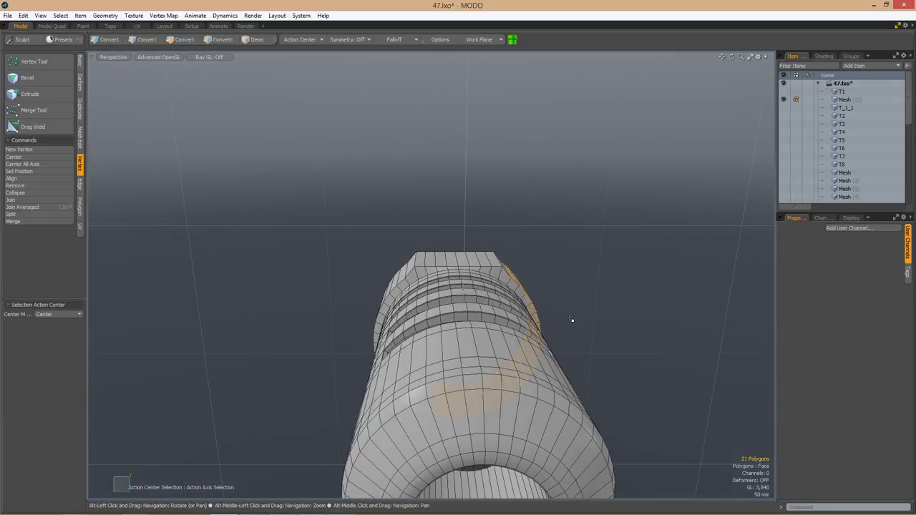
key(w)
alt+drag(422, 246, 524, 315)
key(space)
Bevel the edge ring at the collar's front shoulder with a 3.2 mm inset.
double_click(465, 324)
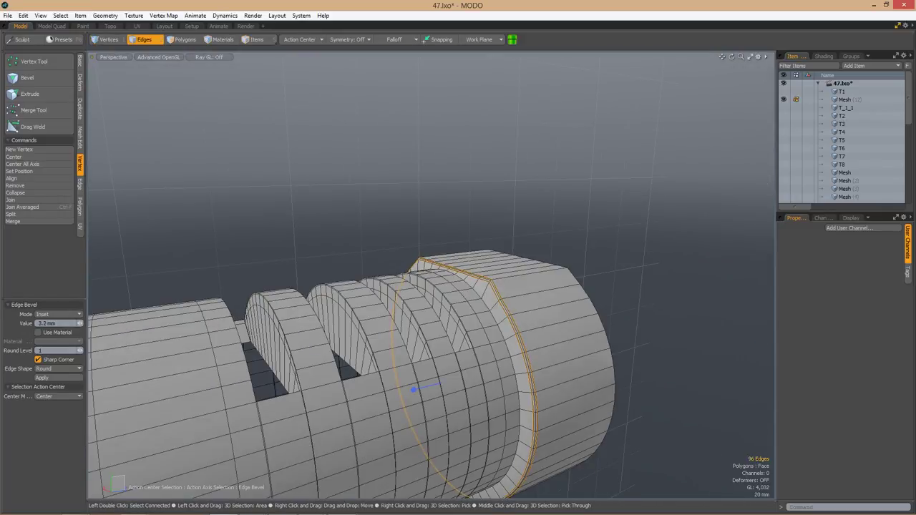
key(ctrl+z)
alt+drag(414, 390, 425, 372)
key(w)
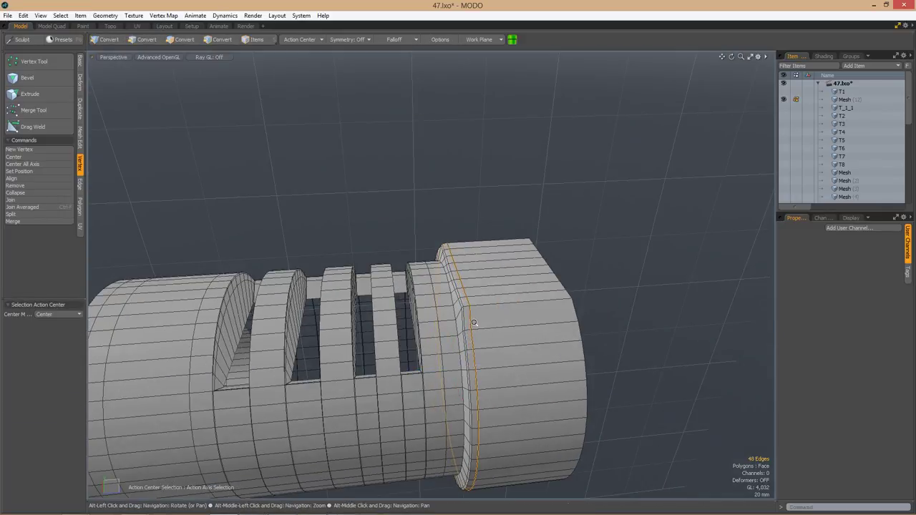
Extend the collar's rear rim inward to form an end face and bevel its outer edge ring with a 6.4 mm inset.
alt+drag(473, 322, 448, 337)
key(Tab)
scroll(593, 286, down, 5)
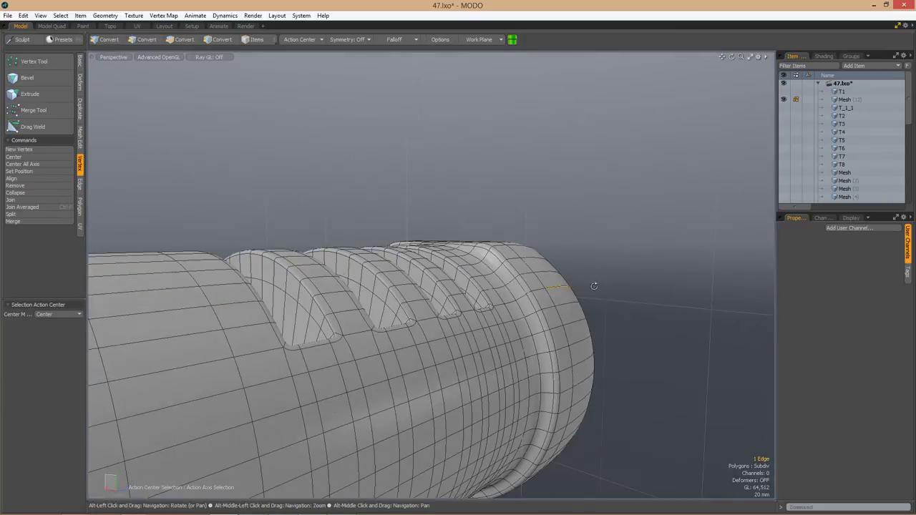
alt+drag(593, 286, 533, 322)
key(Tab)
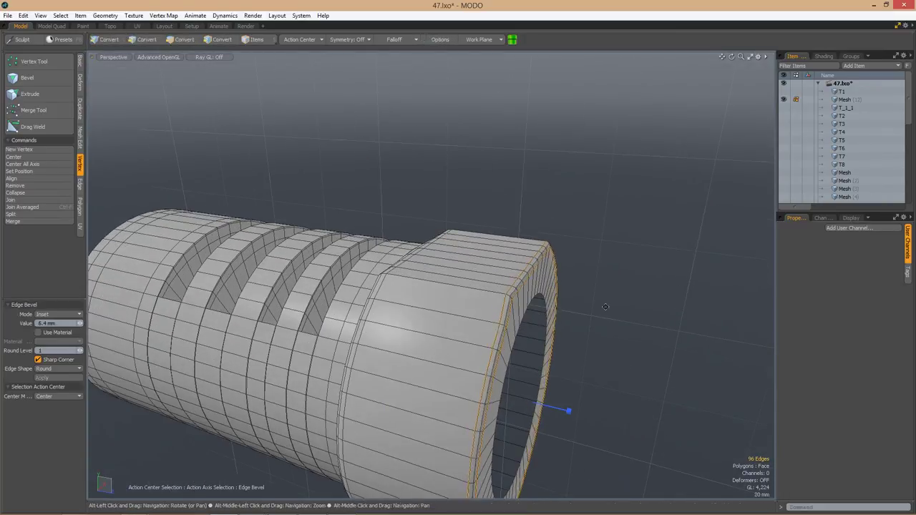
Check the collar with subdivision on and adjust the scale of the rear opening's inner edge ring.
key(ctrl+z)
key(Tab)
alt+drag(605, 306, 479, 367)
alt+drag(584, 348, 492, 317)
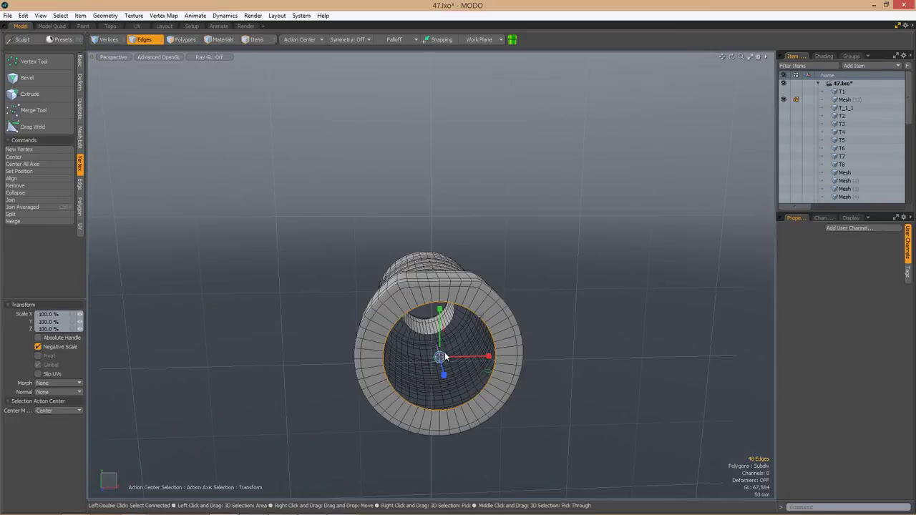
alt+drag(444, 356, 501, 316)
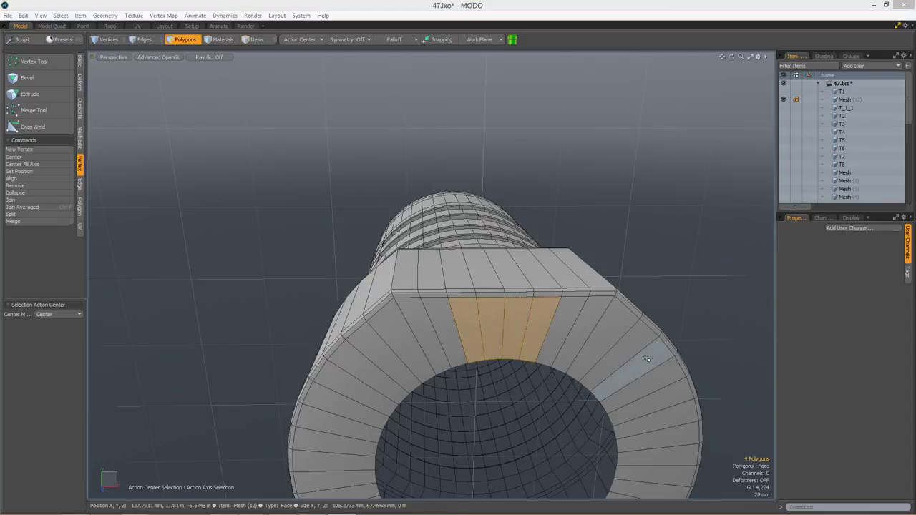
Loop slice the collar's rear face near the opening and cut a notch by insetting and deleting the 16 central polygons across face and flat.
click(526, 339)
shift+click(542, 317)
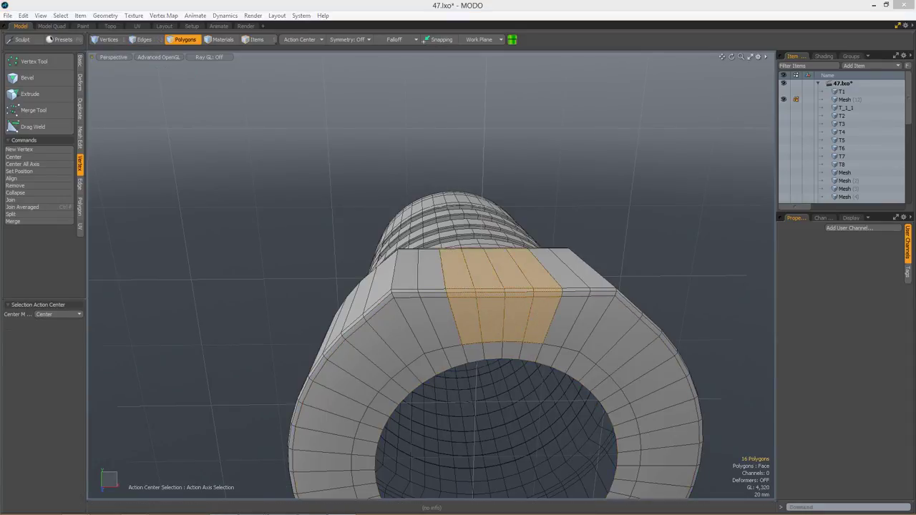
alt+drag(520, 291, 482, 311)
key(b)
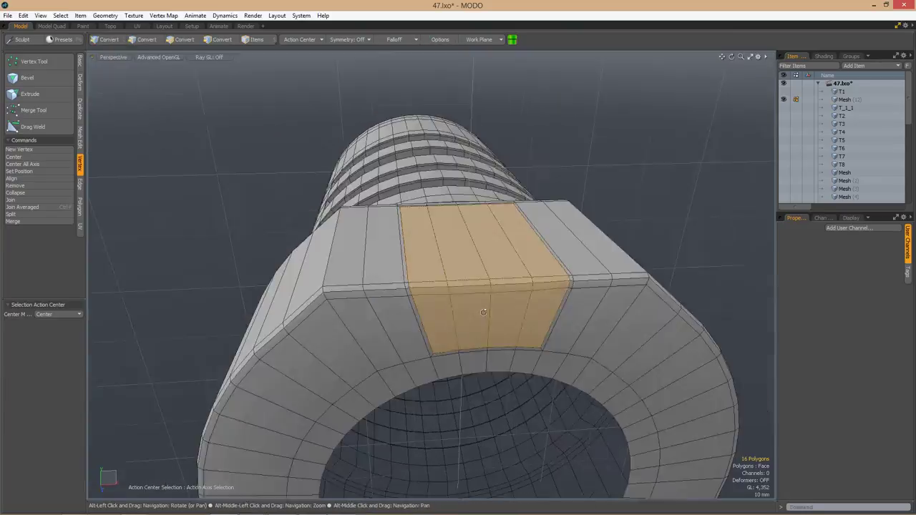
key(Delete)
Extend the four edges at the notch's lower rim by -113.5 mm along Z to form the notch's floor.
alt+drag(482, 276, 497, 209)
key(2)
key(z)
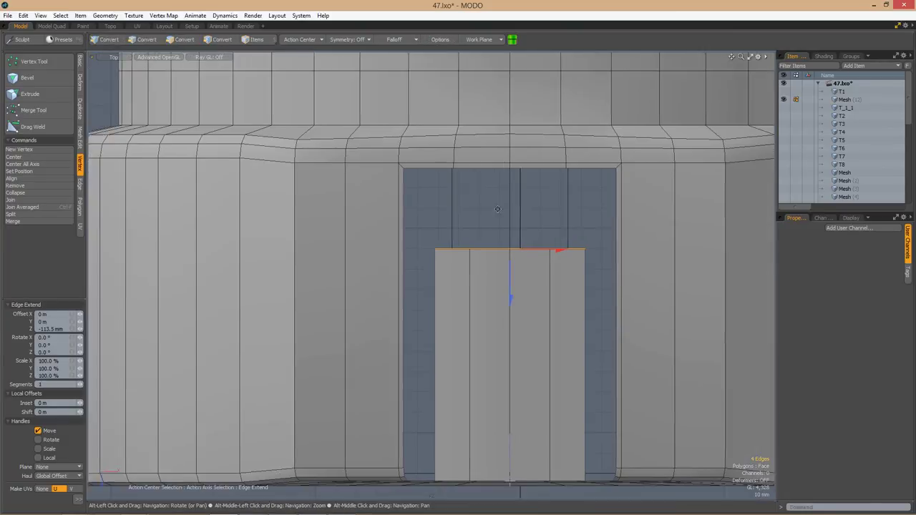
key(space)
key(ctrl+space)
click(582, 147)
alt+drag(583, 147, 439, 249)
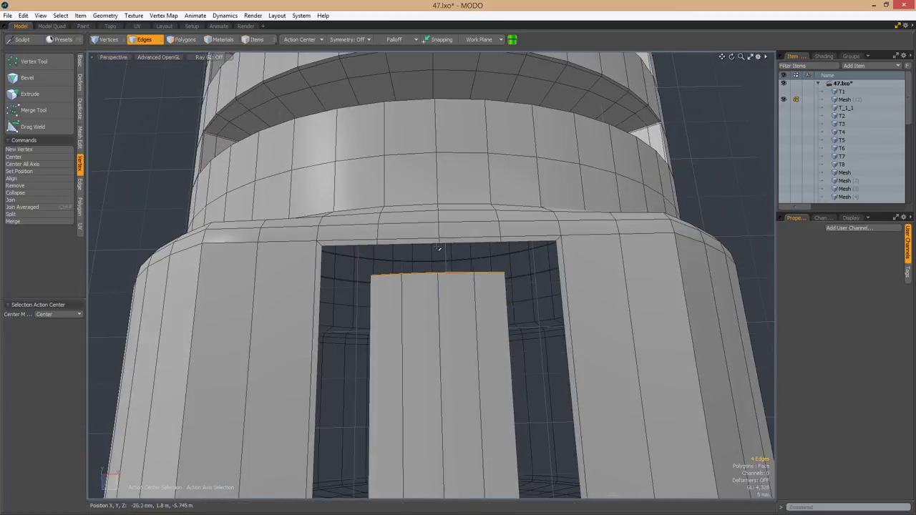
Bridge the notch floor's four inner edges to the four rim edges above them to form the notch's end wall.
alt+drag(391, 275, 357, 246)
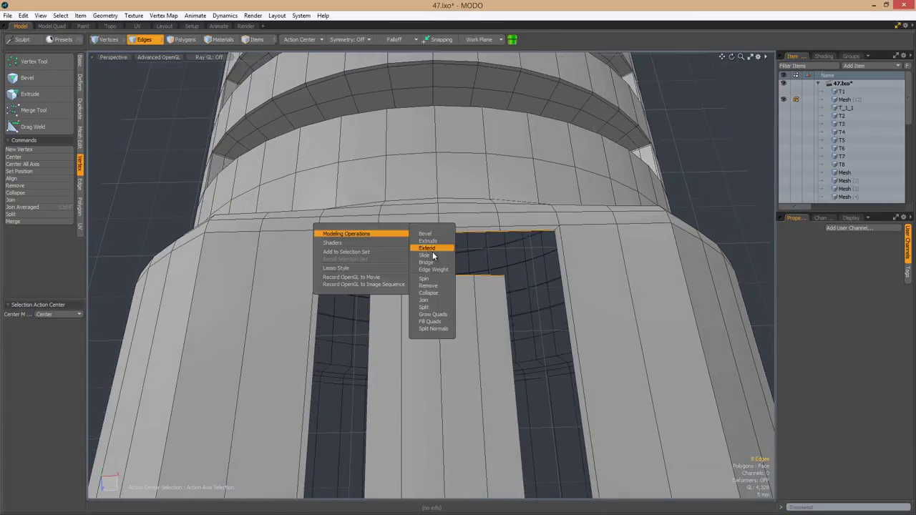
alt+drag(433, 256, 476, 333)
mouse_move(487, 349)
mouse_down()
mouse_move(495, 361)
mouse_move(476, 321)
mouse_move(398, 261)
mouse_up()
key(2)
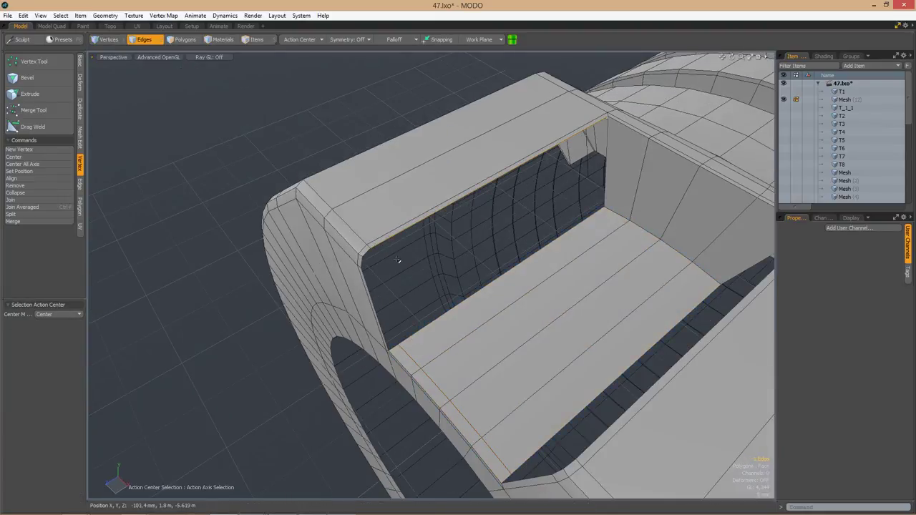
alt+drag(449, 324, 427, 215)
key(b)
key(ctrl+z)
key(ctrl+z)
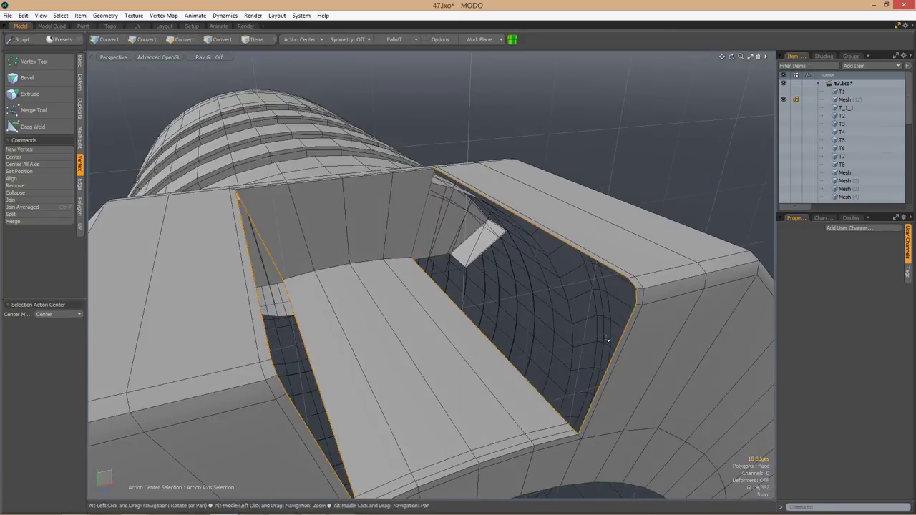
Bridge the open edges along both sides of the notch to form its side walls, using one segment.
alt+drag(607, 340, 396, 281)
right_click(396, 282)
click(499, 289)
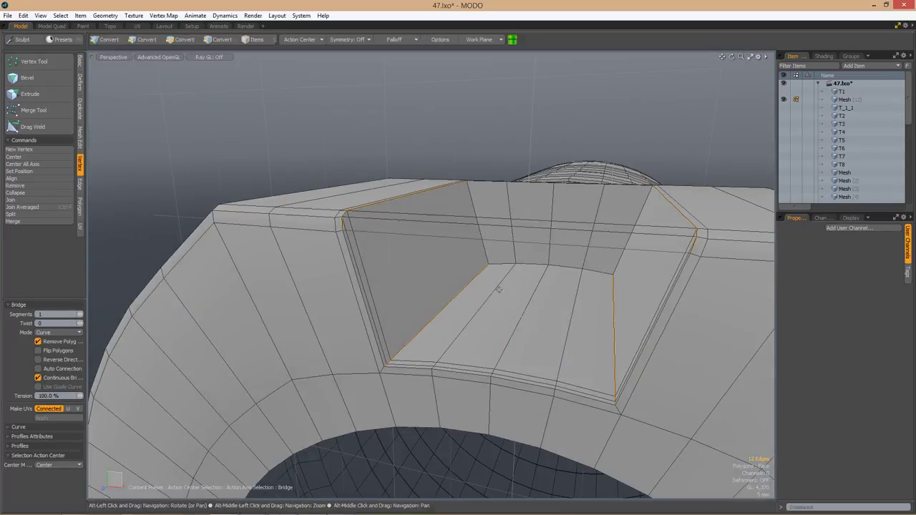
Loop slice the polygon band running around the collar and through the notch, placing a support loop at 1%.
alt+drag(498, 290, 566, 231)
key(3)
click(566, 231)
key(l)
key(alt+c)
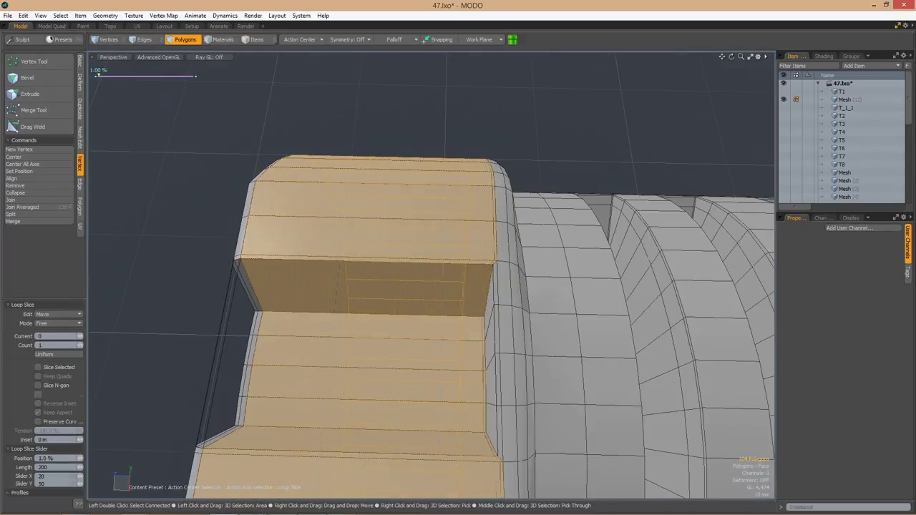
key(space)
click(442, 253)
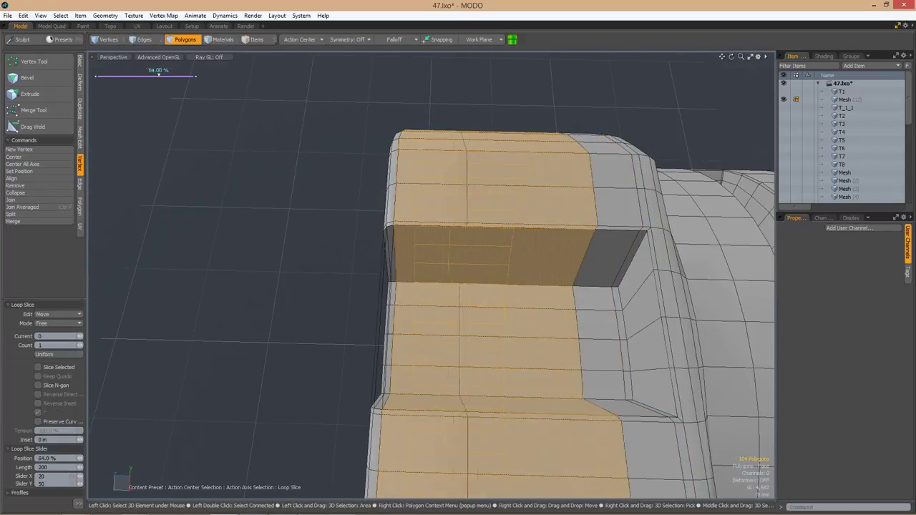
key(space)
Check the notch with subdivision on and add another support loop slice through its polygons.
alt+drag(429, 286, 411, 236)
key(Tab)
key(Tab)
key(3)
click(505, 233)
key(Tab)
key(Tab)
key(alt+c)
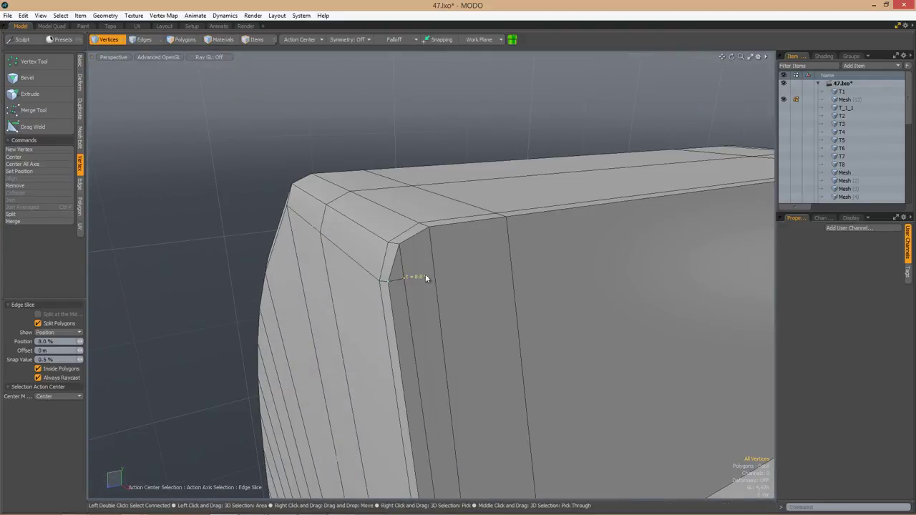
Edge slice support cuts below the notch's upper rim, at about 8% on the side wall and 9% on the end wall.
alt+drag(511, 259, 408, 260)
alt+drag(520, 234, 458, 250)
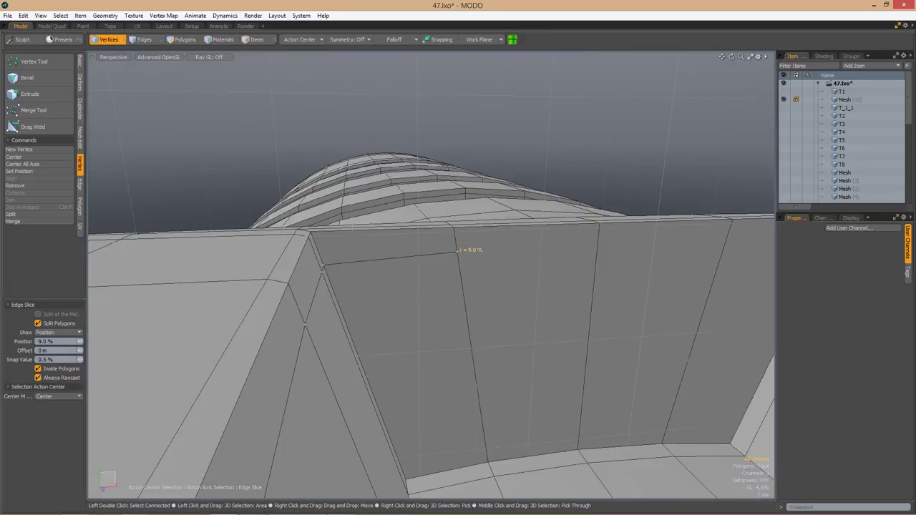
alt+drag(594, 256, 510, 243)
Slide the edge row under the notch's upper rim 63.7% and the vertices at the notch floor's rear lip 38.8%.
key(space)
key(space)
double_click(511, 243)
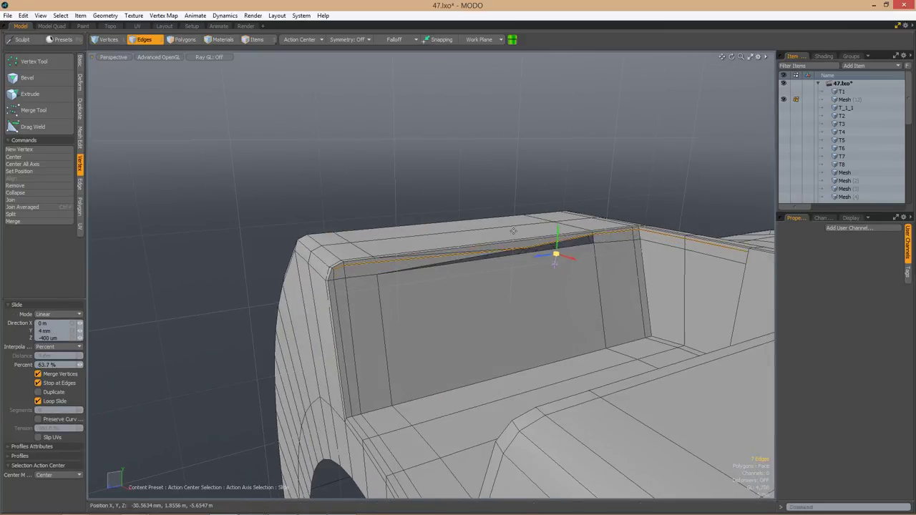
alt+drag(635, 235, 501, 343)
key(1)
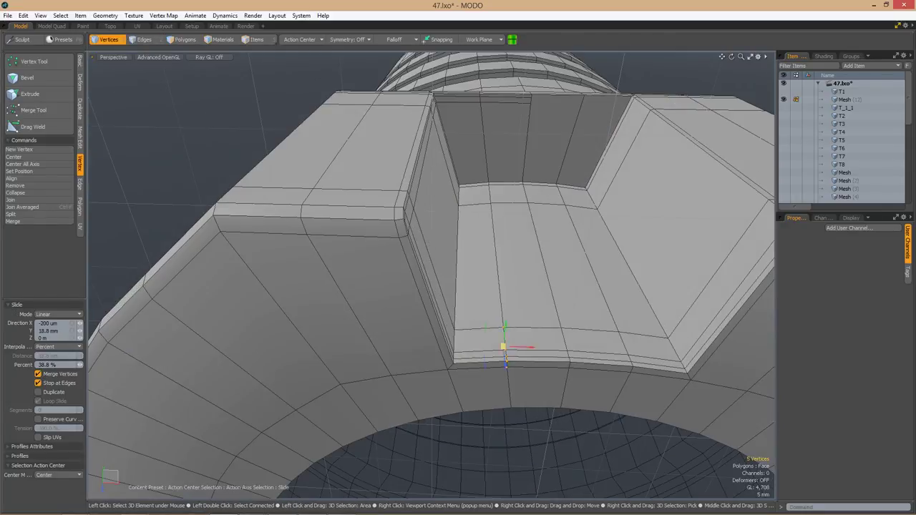
Mirror the finished half of the compensator across the X axis with merged vertices and check it with subdivision on.
alt+drag(523, 311, 598, 409)
key(3)
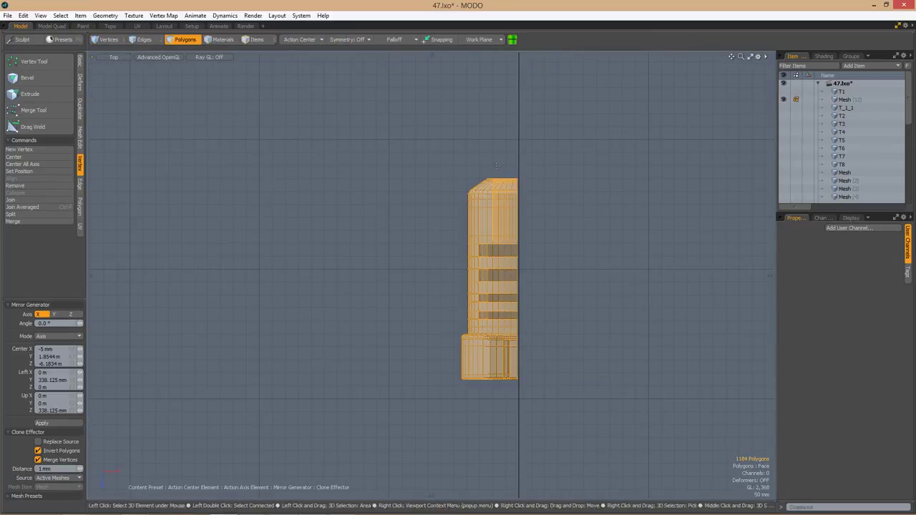
alt+drag(493, 209, 638, 289)
key(Tab)
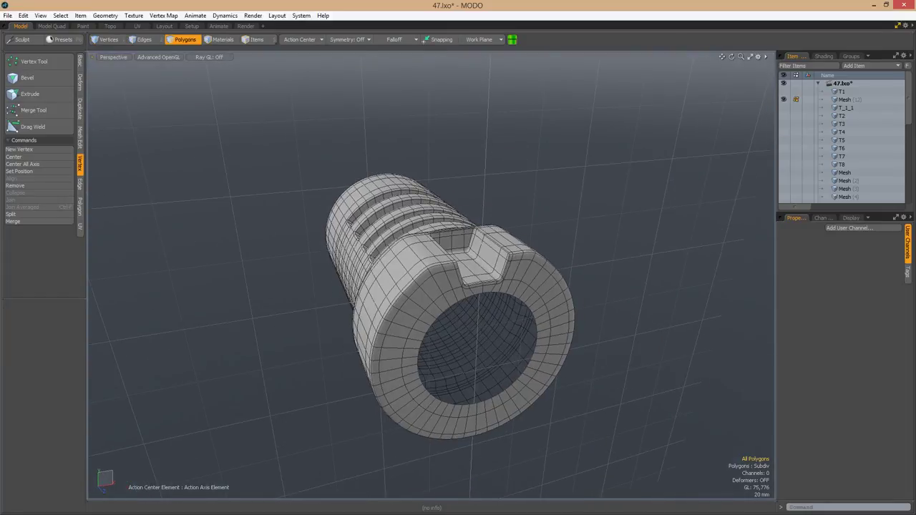
key(Tab)
Select the inner polygons of one half of the notch and isolate a copy of them.
alt+drag(520, 330, 345, 288)
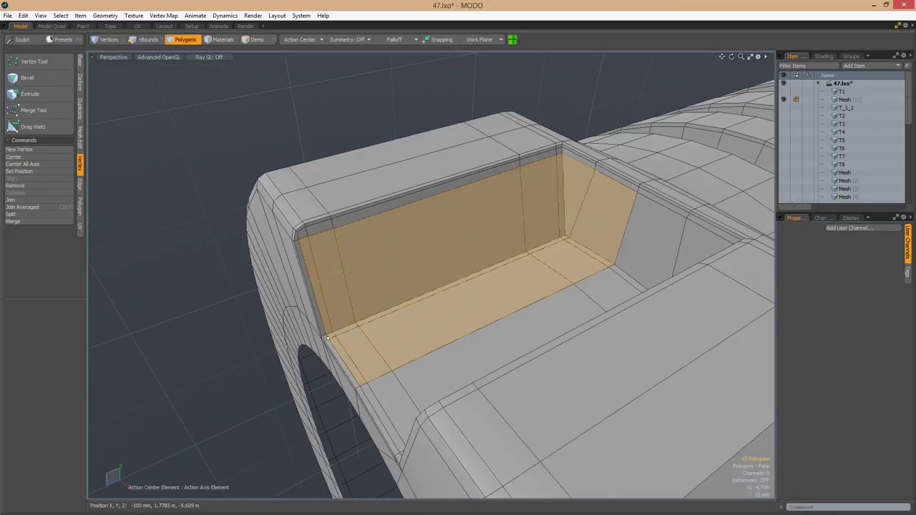
alt+drag(326, 336, 509, 270)
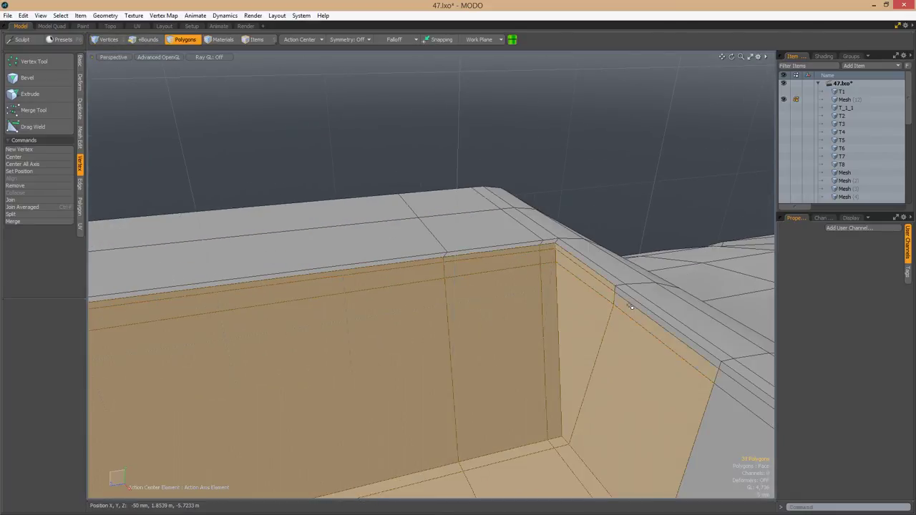
alt+drag(631, 308, 523, 354)
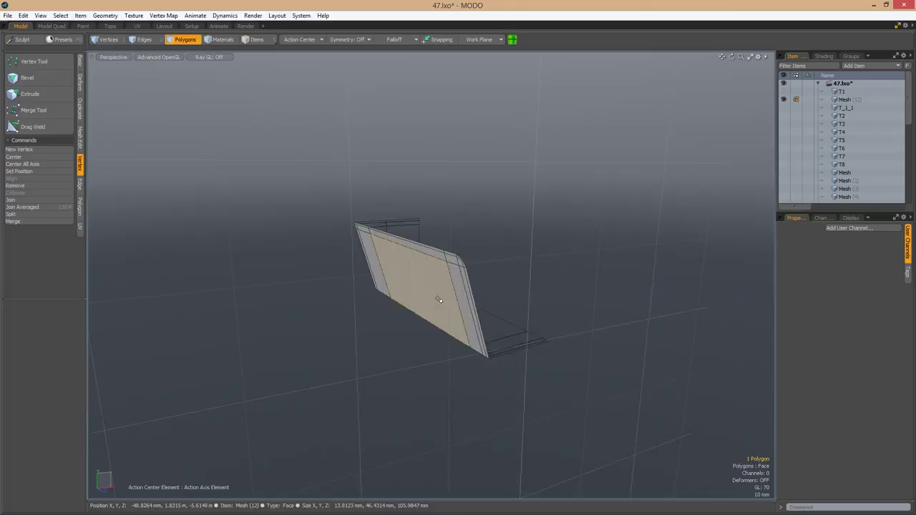
Extend the five upper edges of the copied side wall upward and set the action center to None.
alt+drag(438, 299, 501, 304)
key(w)
click(299, 40)
click(294, 61)
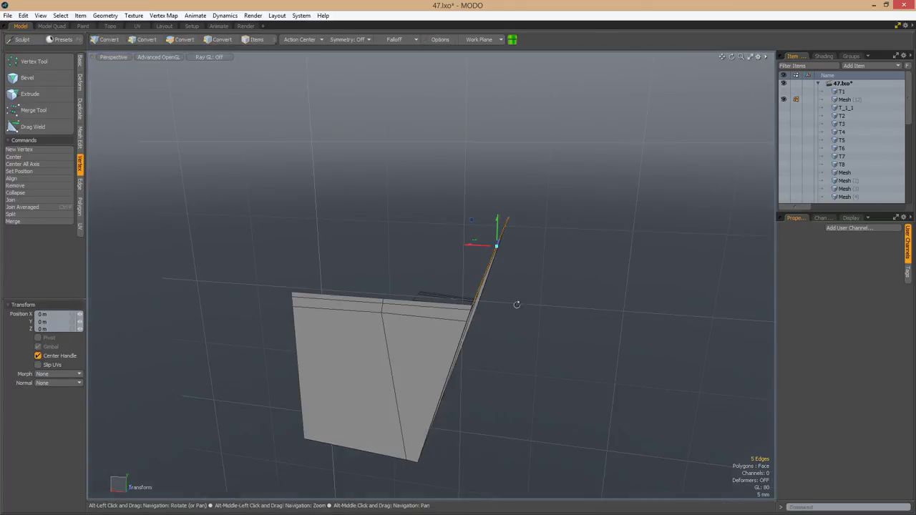
Extend the copied walls' upper edges outward and up to form an overhanging rim on the insert.
alt+drag(563, 248, 501, 291)
key(3)
key(shift+h)
key(2)
key(z)
key(ctrl+space)
click(454, 302)
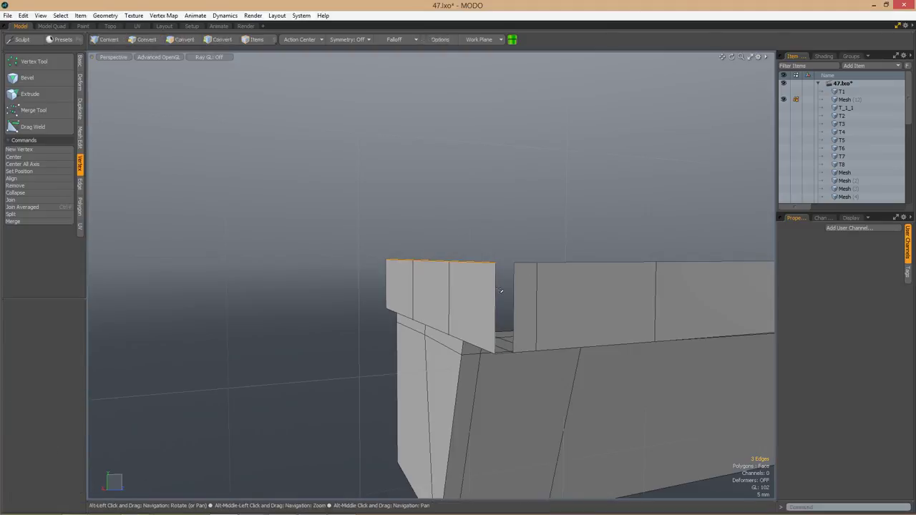
Bridge the gap at the rim's corner and extend the rim's nine upper edges 74 mm along Y.
click(568, 312)
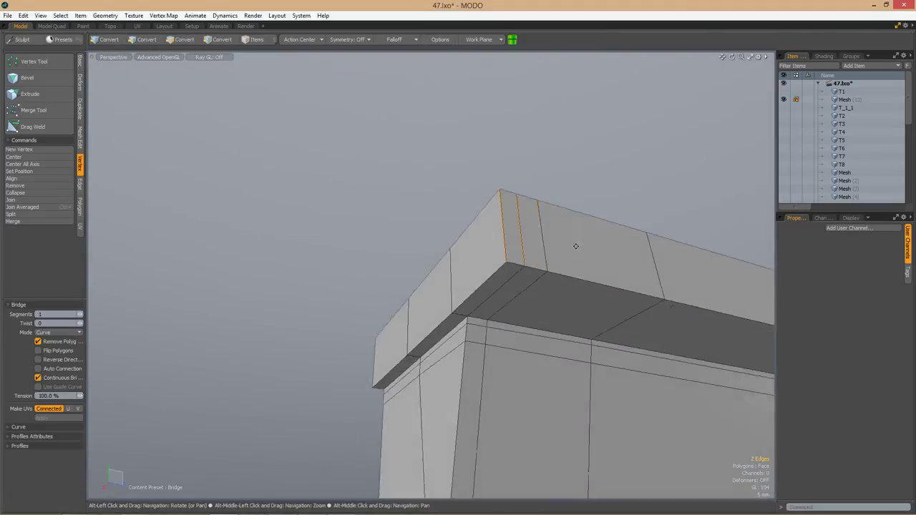
alt+drag(573, 245, 591, 274)
key(2)
key(ctrl+space)
click(556, 355)
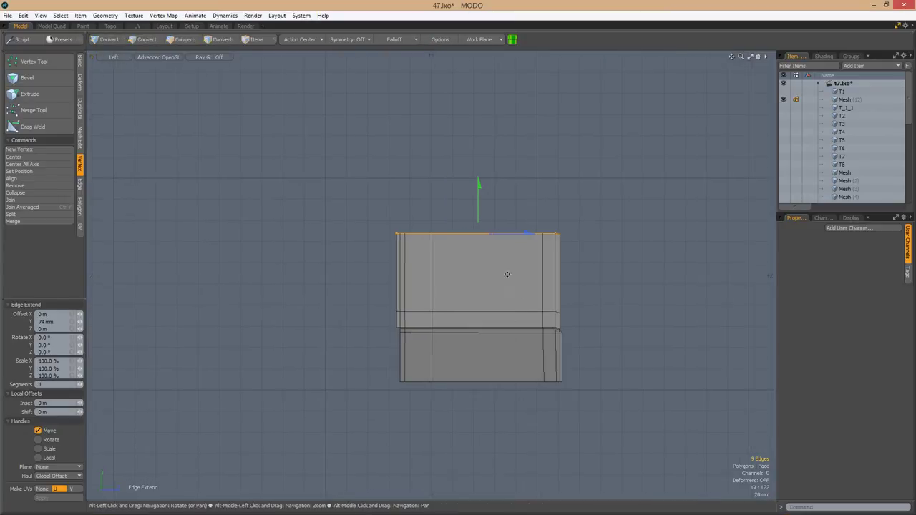
Move the insert's upper outer vertices inward along X in the back view to taper its side.
key(ctrl+space)
click(539, 324)
key(ctrl+space)
click(482, 337)
key(1)
key(w)
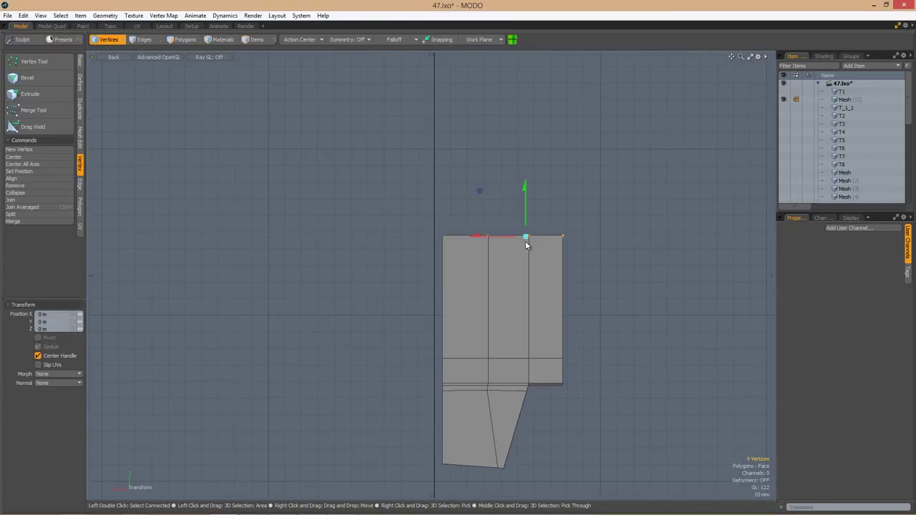
ctrl+click(443, 236)
scroll(542, 280, up, 3)
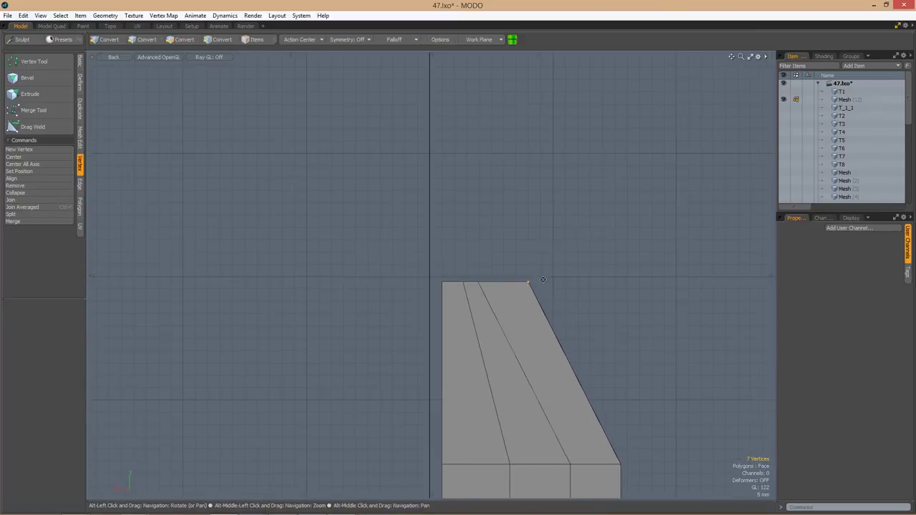
Loop slice around the insert's tapered section and unhide the rest of the compensator.
key(ctrl+space)
click(574, 231)
alt+drag(575, 231, 542, 297)
key(3)
key(alt+c)
alt+drag(486, 307, 578, 320)
key(ctrl+space)
click(583, 308)
key(ctrl+space)
click(532, 310)
key(1)
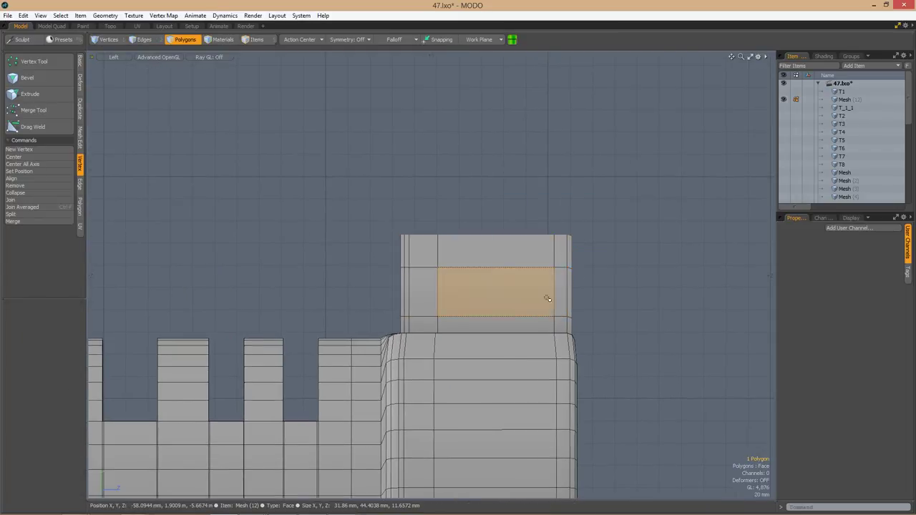
Move the insert's upper rear vertices forward along Z to slope its rear side and turn subdivision on.
key(1)
drag(521, 212, 609, 277)
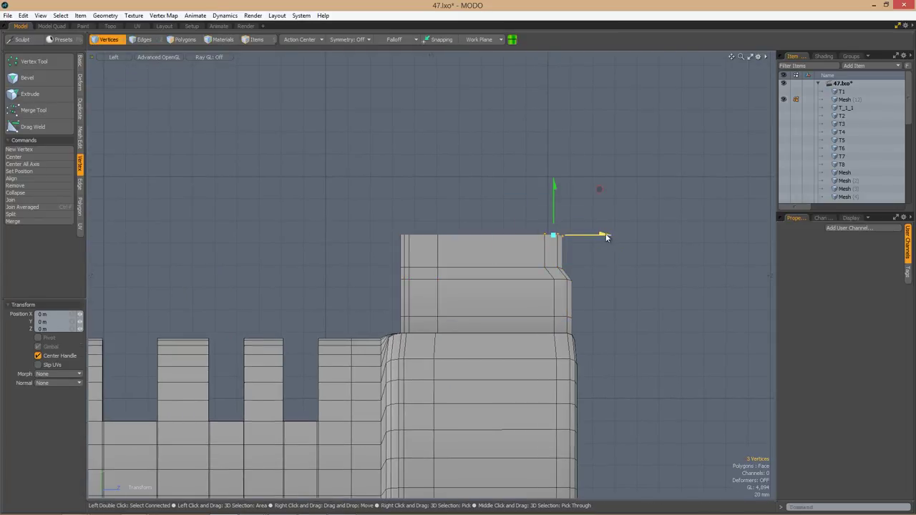
key(Tab)
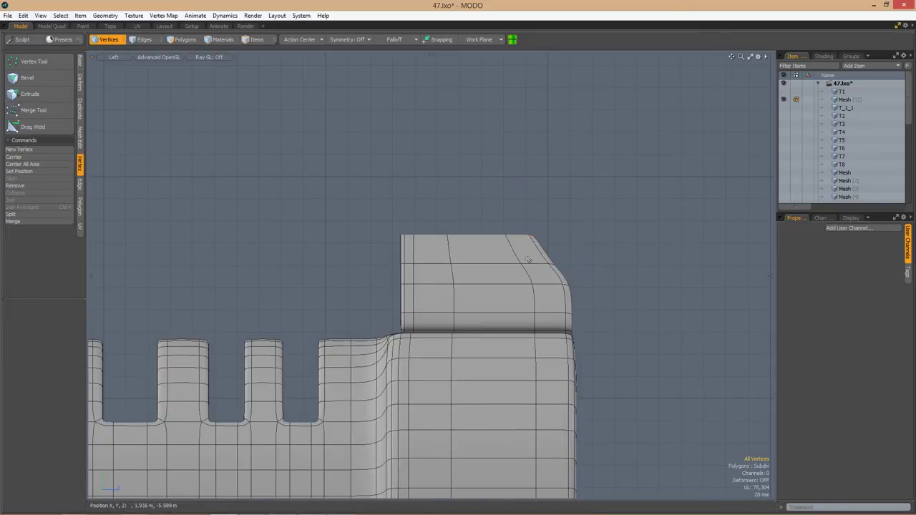
Extend the insert's nine top edges upward and narrow the post by moving its upper front vertices about 28 mm along Z.
alt+shift+drag(598, 269, 623, 311)
key(2)
drag(387, 238, 598, 284)
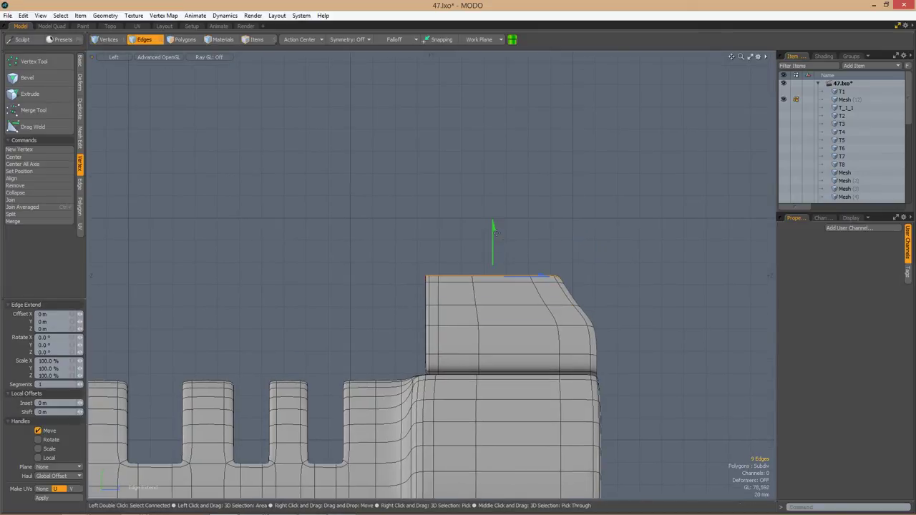
key(1)
key(w)
click(438, 225)
scroll(501, 286, down, 3)
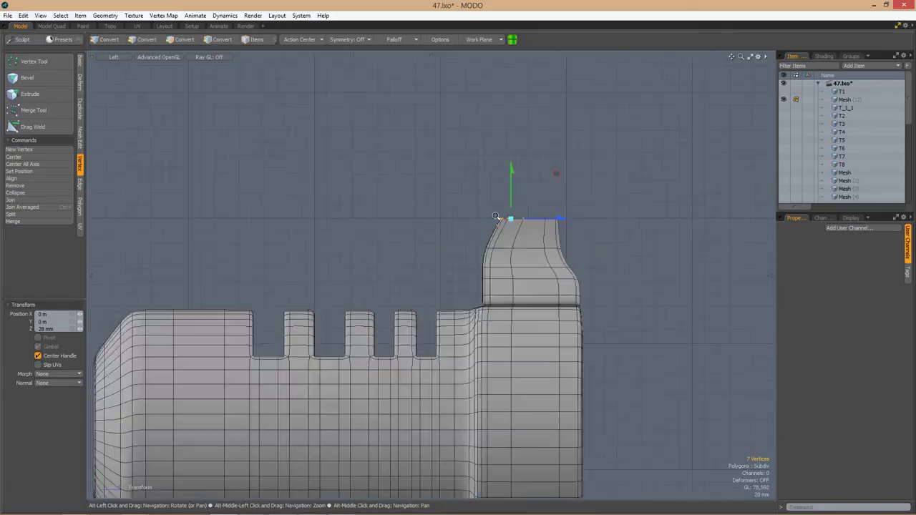
drag(509, 183, 491, 147)
Add support edges around the post's lower bend and vertical corner, checking the shape with subdivision.
alt+drag(586, 236, 630, 279)
key(2)
key(Tab)
scroll(630, 279, up, 3)
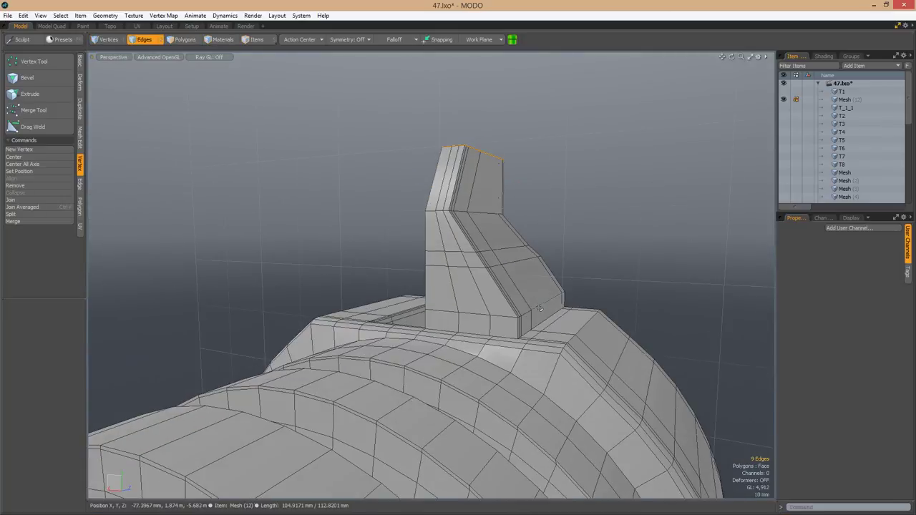
scroll(608, 279, up, 2)
double_click(587, 279)
key(Tab)
key(Tab)
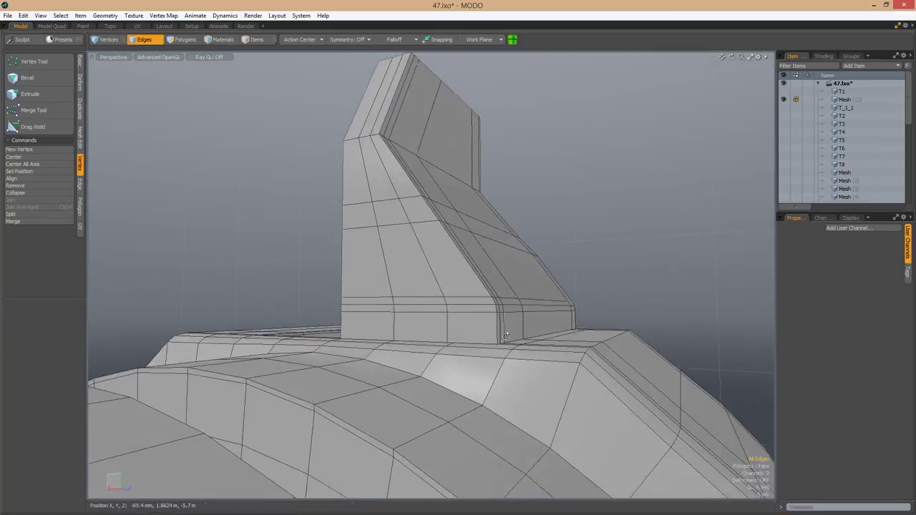
Loop slice the polygon band around the post's base near its lower edge.
key(3)
scroll(587, 275, up, 3)
key(alt+c)
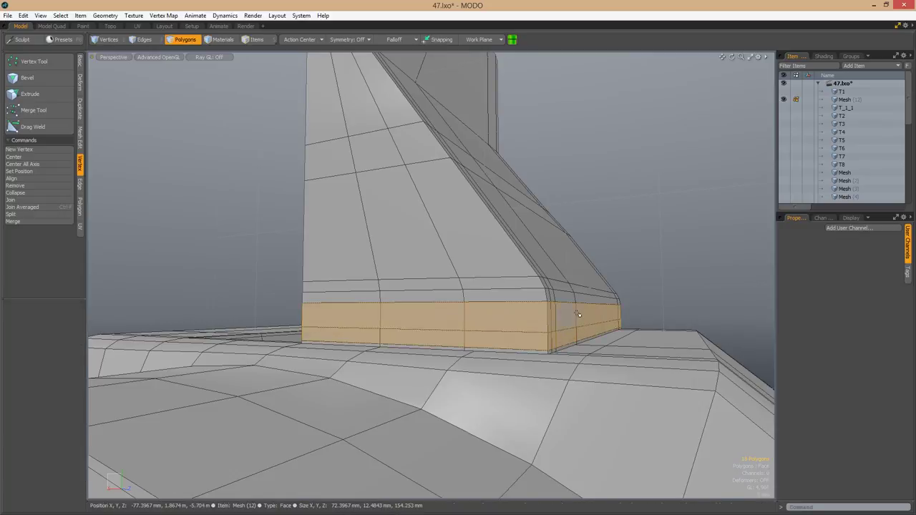
key(space)
Isolate the insert, edge slice a support cut along its underside at the corner, and slide the corner vertex 0.8%.
alt+drag(616, 315, 483, 233)
key(c)
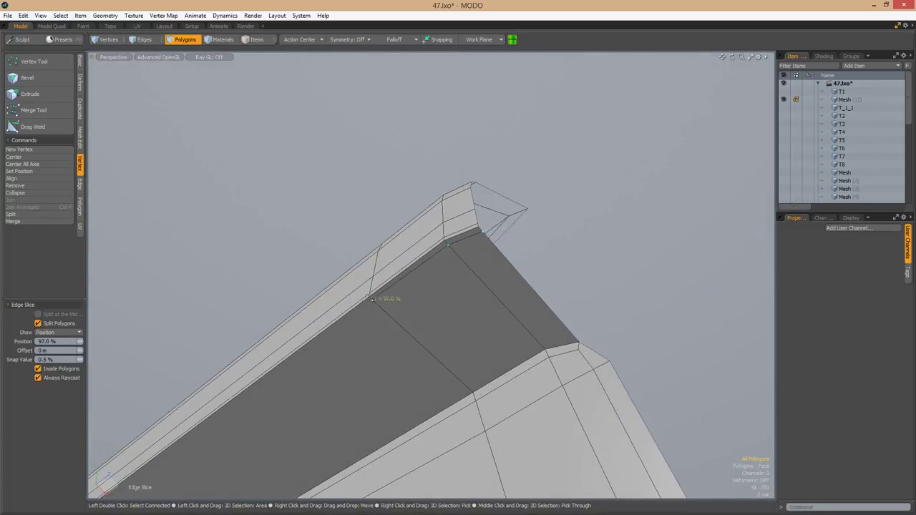
alt+drag(371, 299, 465, 275)
alt+drag(433, 287, 462, 346)
scroll(462, 346, up, 10)
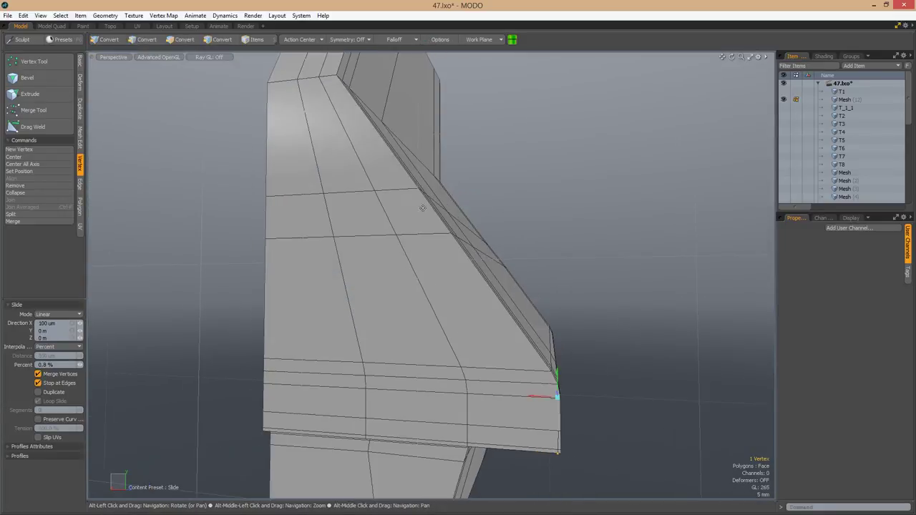
Loop slice the polygon loop along the post's sloped corner at 3.5% and check it with subdivision on.
key(3)
key(alt+c)
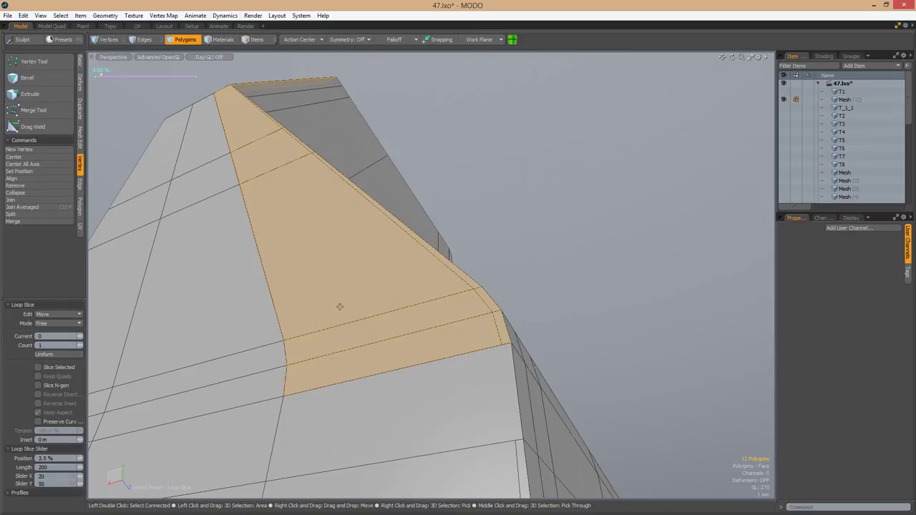
key(1)
alt+drag(340, 306, 472, 318)
scroll(493, 384, down, 6)
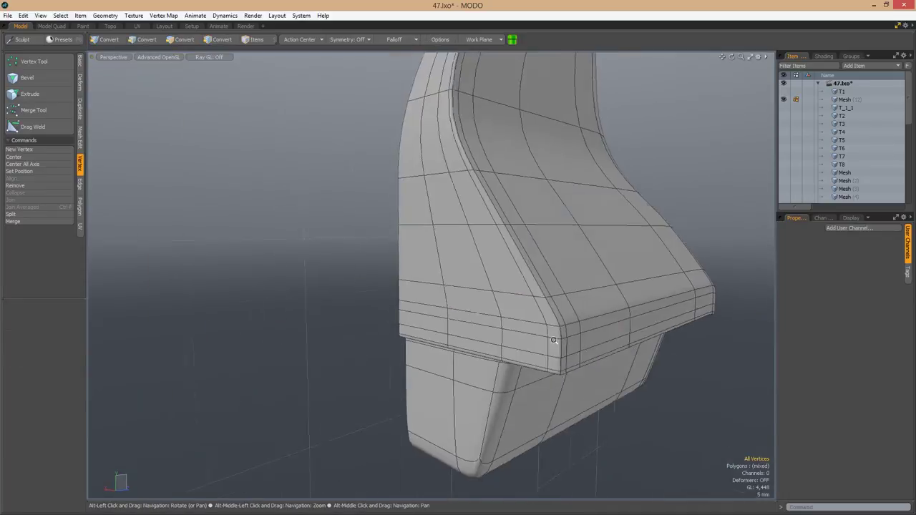
Edge slice a support cut at 2.5% across the post's underside near the insert's corner and check it with subdivision.
alt+drag(494, 385, 566, 327)
scroll(479, 256, up, 8)
alt+drag(480, 256, 483, 303)
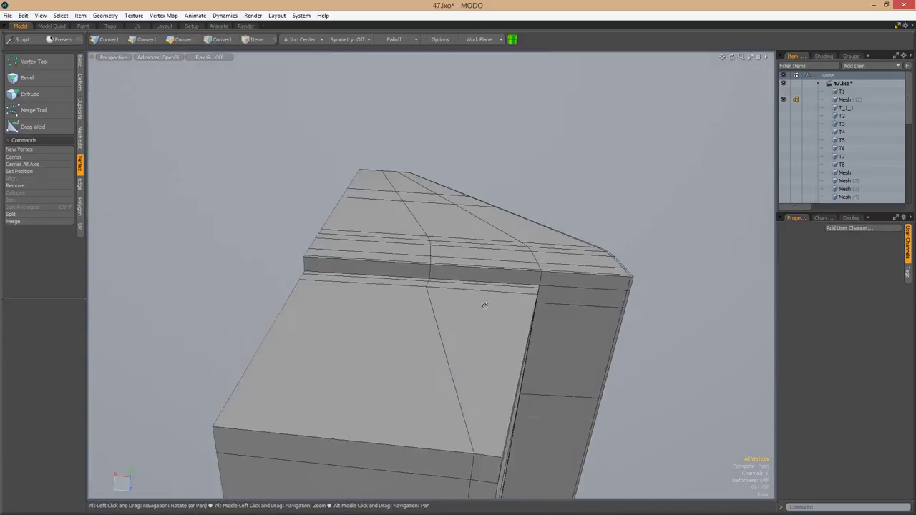
key(c)
scroll(380, 260, up, 3)
alt+drag(380, 259, 472, 240)
scroll(523, 272, up, 5)
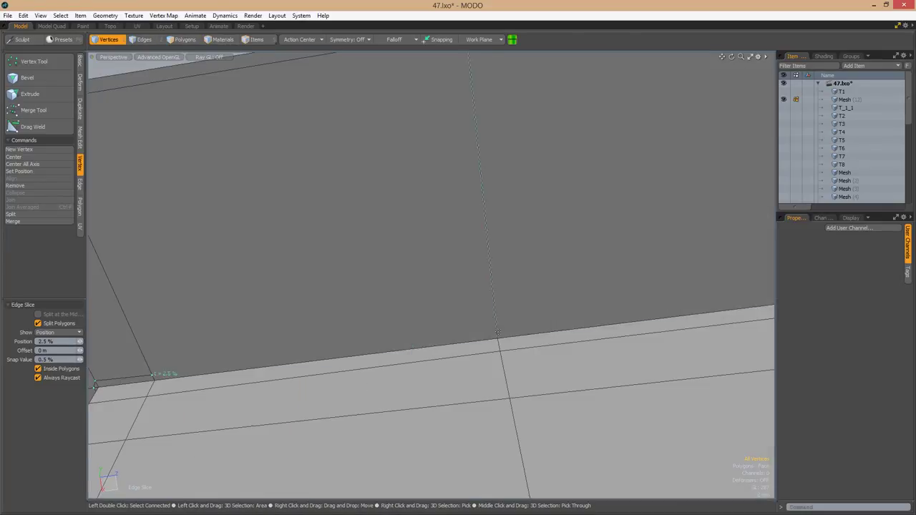
alt+drag(523, 273, 486, 257)
scroll(443, 286, down, 5)
scroll(488, 250, up, 5)
key(Tab)
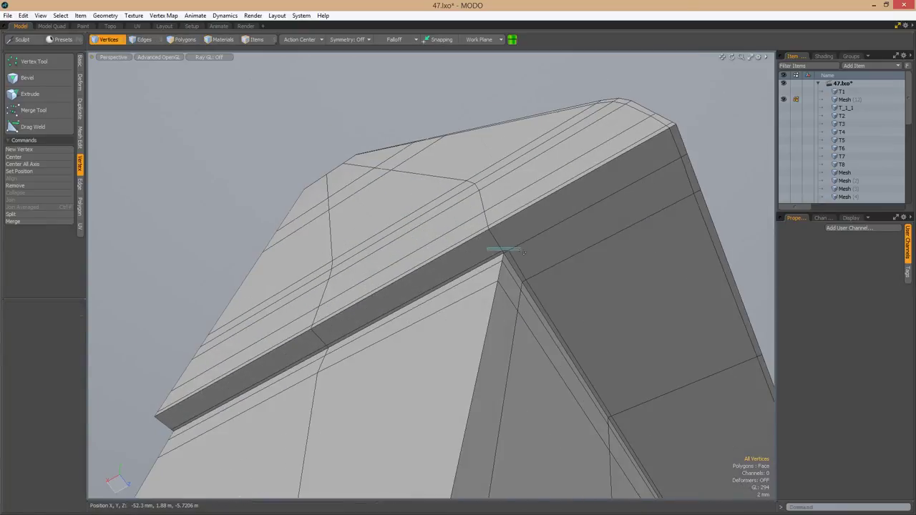
alt+drag(553, 260, 415, 271)
key(3)
click(410, 274)
key(alt+c)
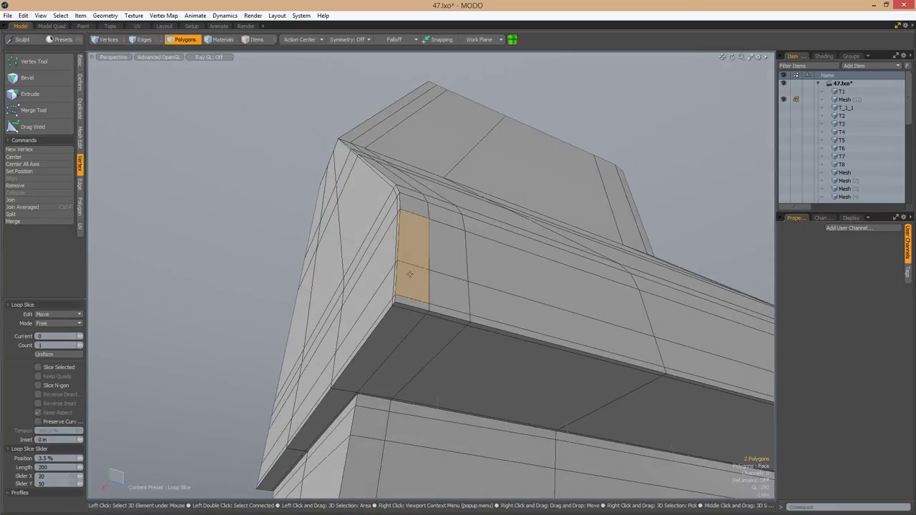
key(ctrl+z)
scroll(518, 260, up, 3)
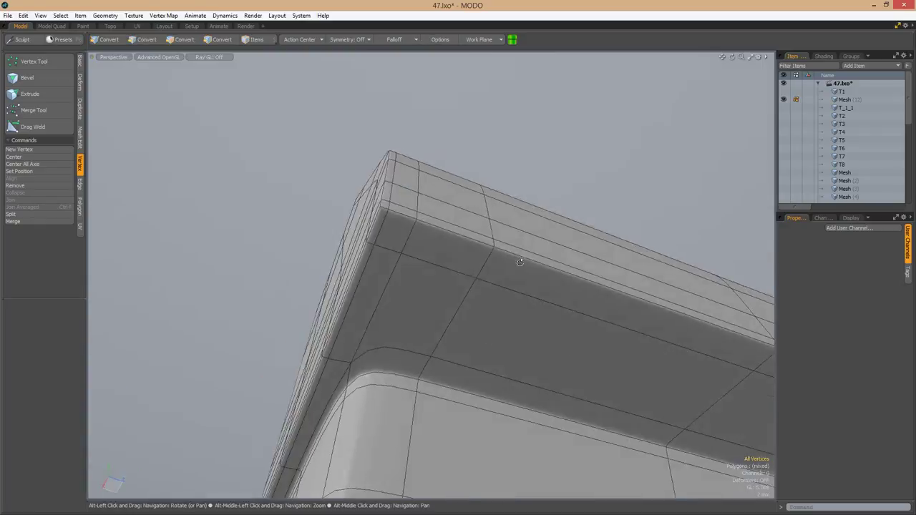
Isolate the half post from the rest of the model and mirror it across the X axis with merged vertices.
scroll(517, 260, down, 6)
key(1)
key(3)
key(u)
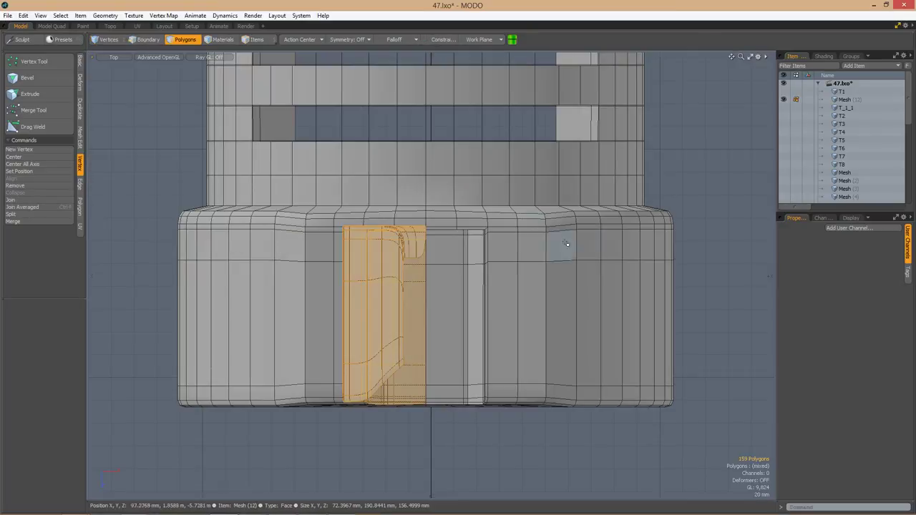
key(shift+h)
key(shift+v)
scroll(429, 337, up, 5)
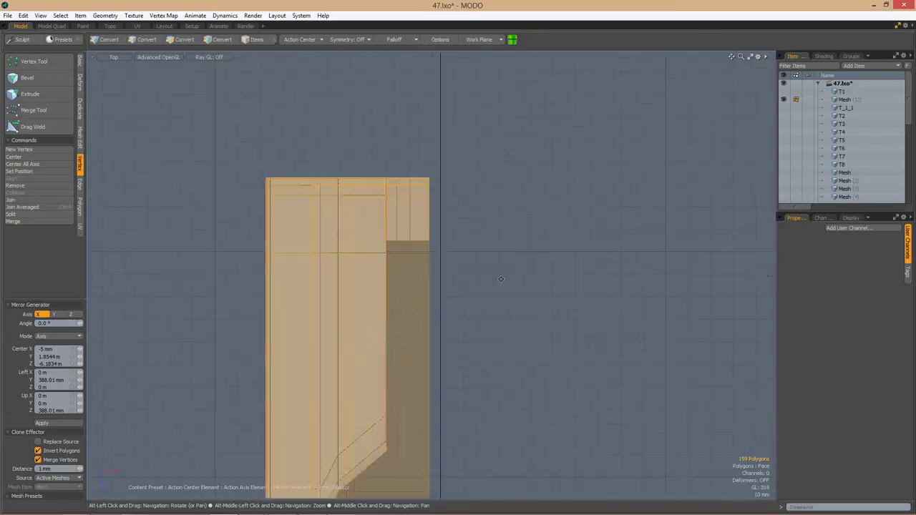
click(499, 409)
scroll(499, 409, down, 3)
key(space)
Close the open top of the mirrored post with a strip of polygons and loop slice it lengthwise at 50%.
alt+drag(422, 403, 561, 272)
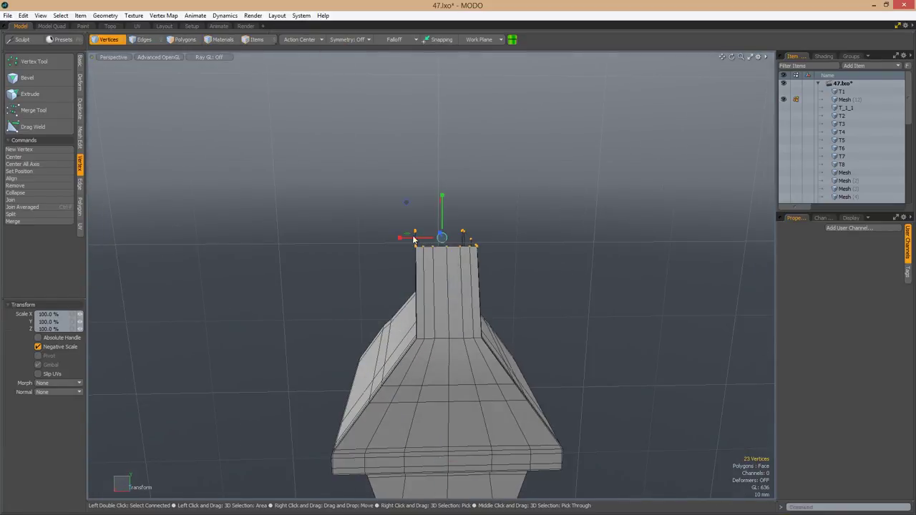
alt+drag(443, 286, 405, 347)
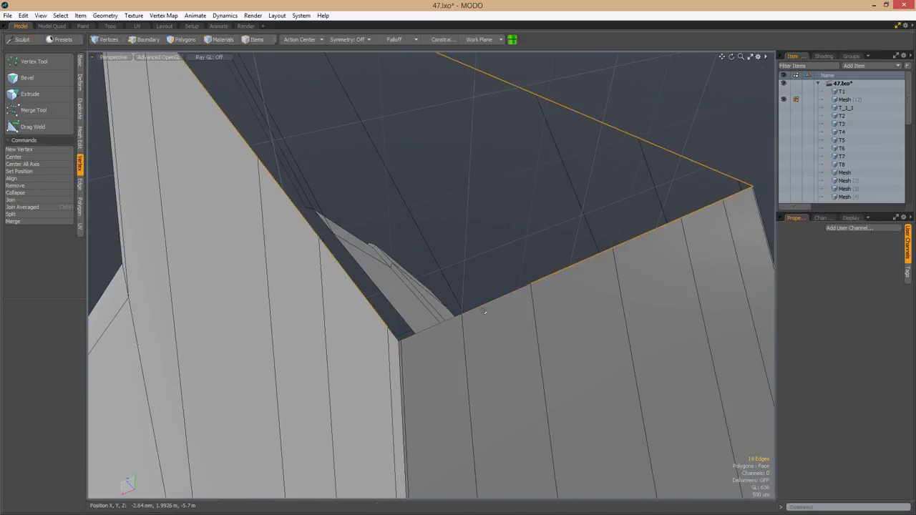
alt+drag(483, 311, 374, 327)
key(3)
click(480, 226)
key(alt+c)
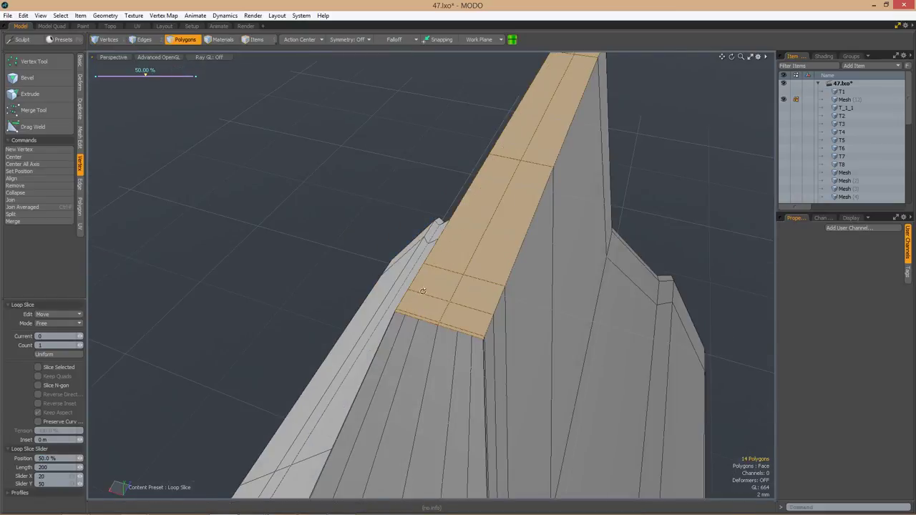
Loop slice half of the top cap lengthwise at 46.5% and once more, lining its rows up with the end wall's edges.
alt+drag(422, 290, 440, 272)
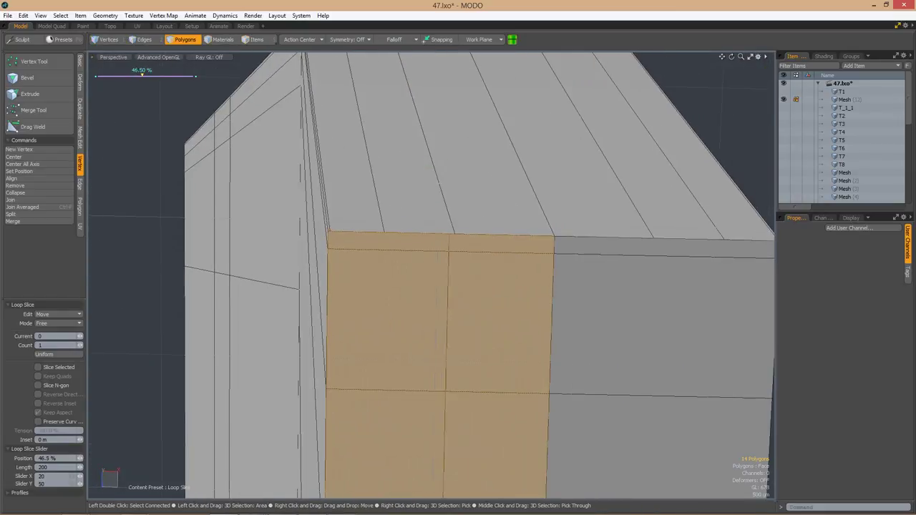
click(423, 300)
alt+drag(501, 301, 456, 318)
key(1)
alt+drag(332, 232, 493, 213)
key(3)
key(alt+c)
key(1)
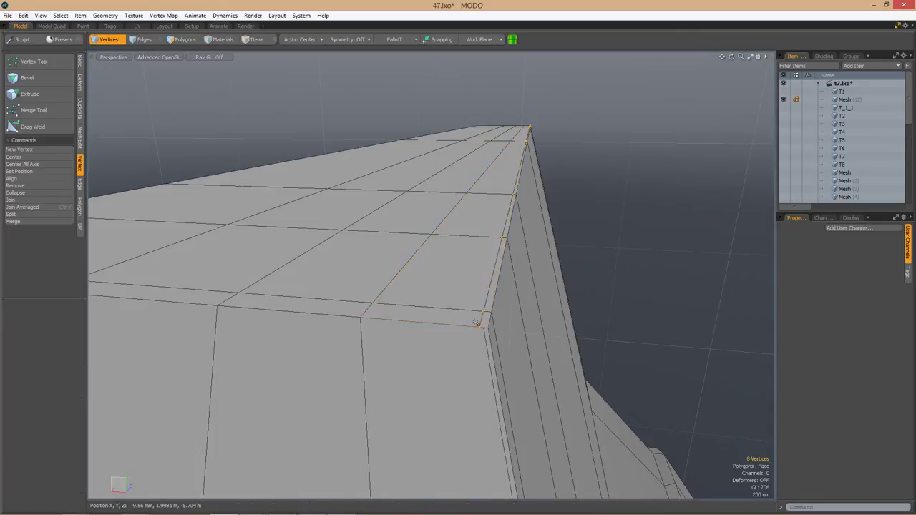
Delete one half of the post and mirror the remaining half across the X axis.
alt+drag(502, 365, 503, 246)
key(3)
drag(458, 137, 558, 327)
key(Delete)
drag(265, 280, 572, 409)
key(shift+v)
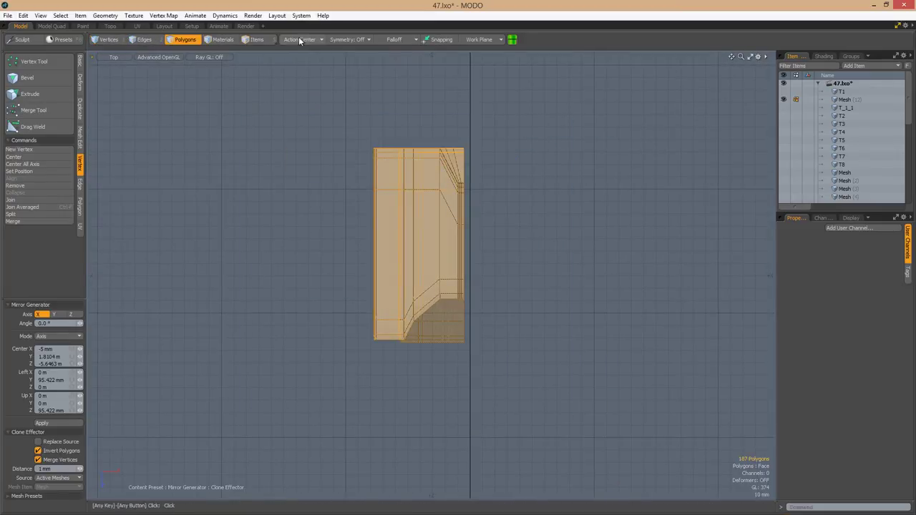
scroll(659, 116, up, 5)
alt+drag(646, 148, 430, 246)
key(space)
Loop slice the band around the post's upper section close to the top edge, and slice the part below it at 45.5%.
key(3)
double_click(429, 245)
key(alt+c)
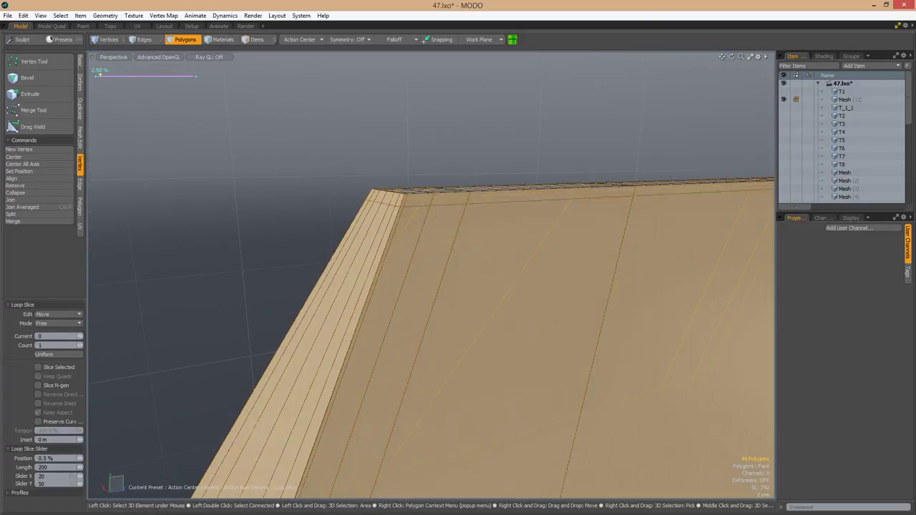
scroll(429, 272, down, 5)
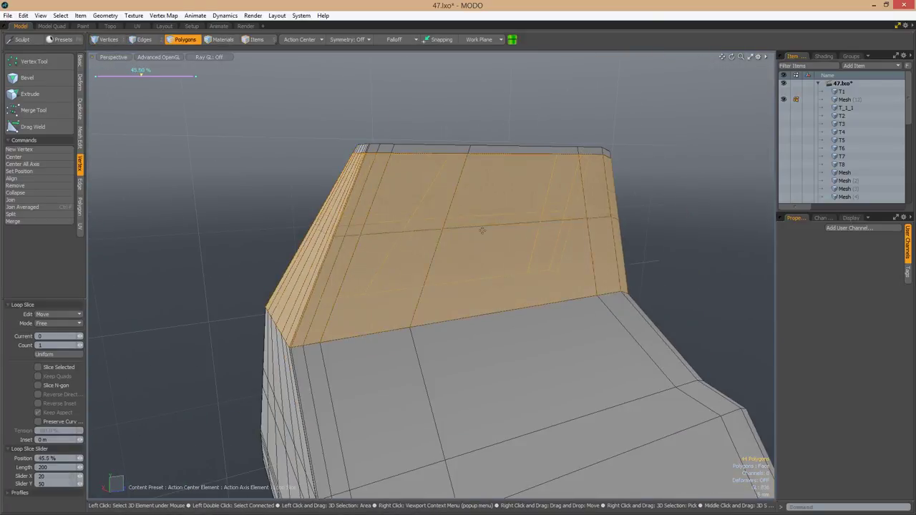
Move the vertices at the sloped end of the post's top in the Right view and check the profile from the opposite side.
key(ctrl+space)
click(474, 272)
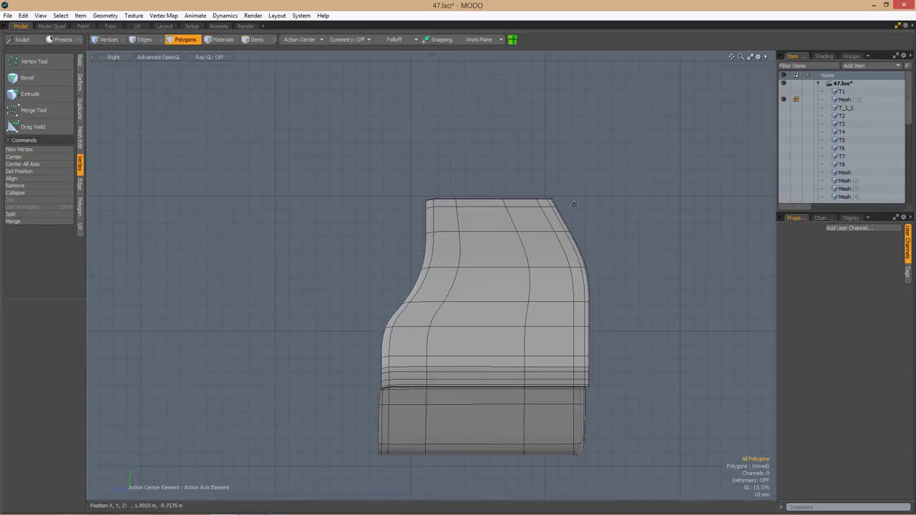
scroll(565, 201, up, 2)
click(317, 73)
scroll(506, 197, down, 2)
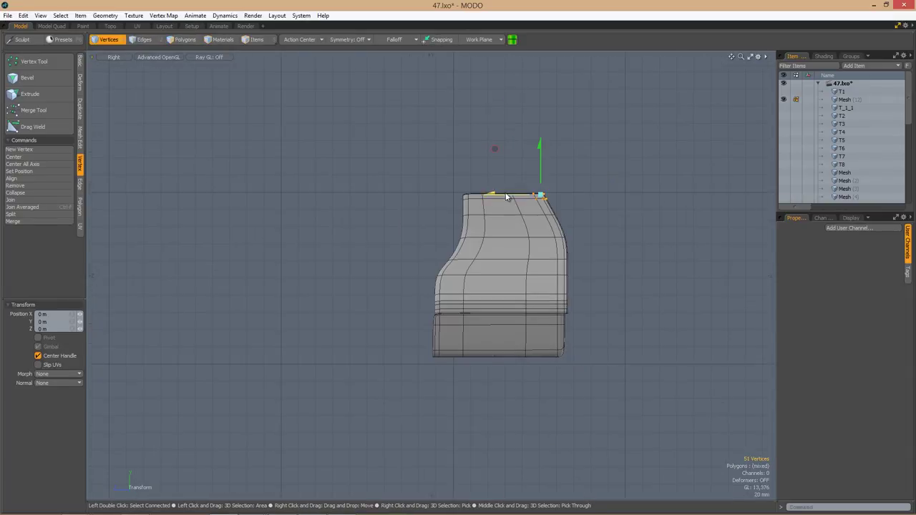
key(ctrl+space)
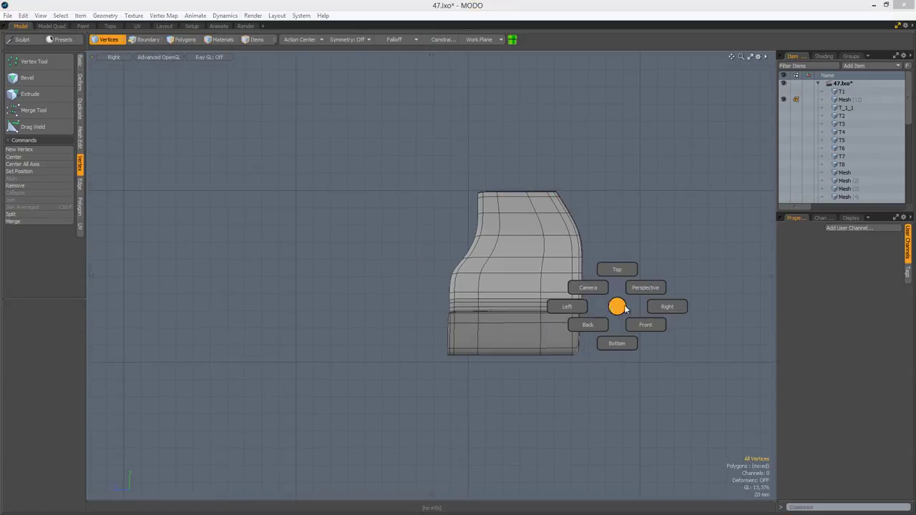
click(568, 304)
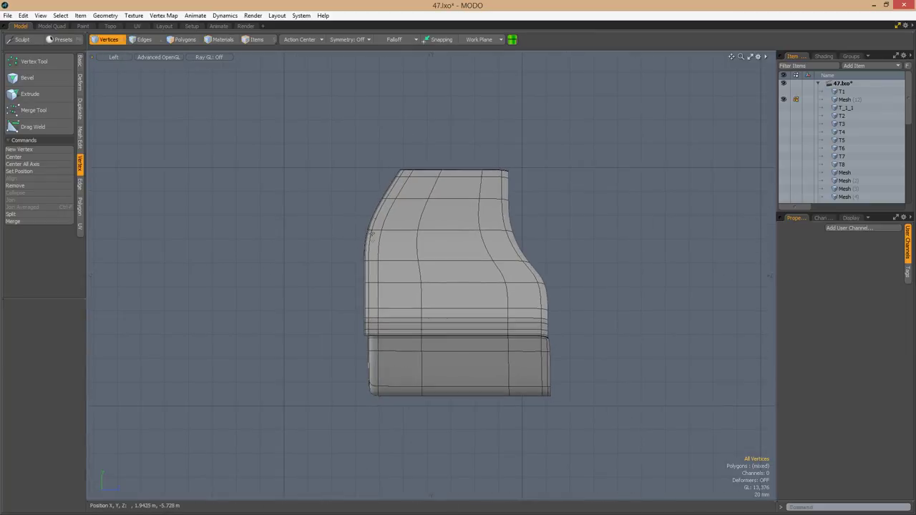
key(ctrl+space)
click(628, 255)
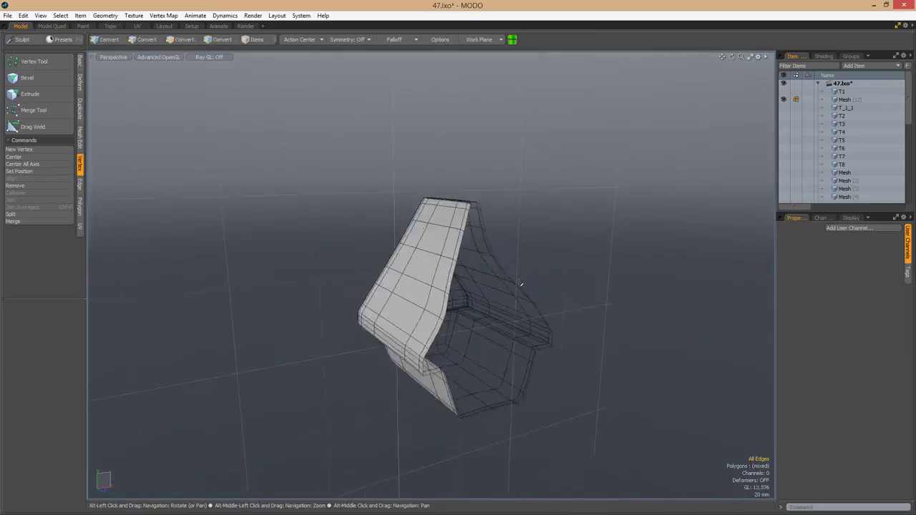
Bridge the upper boundary edges across the post's open face.
alt+drag(517, 286, 448, 196)
click(482, 257)
shift+click(484, 256)
shift+click(449, 280)
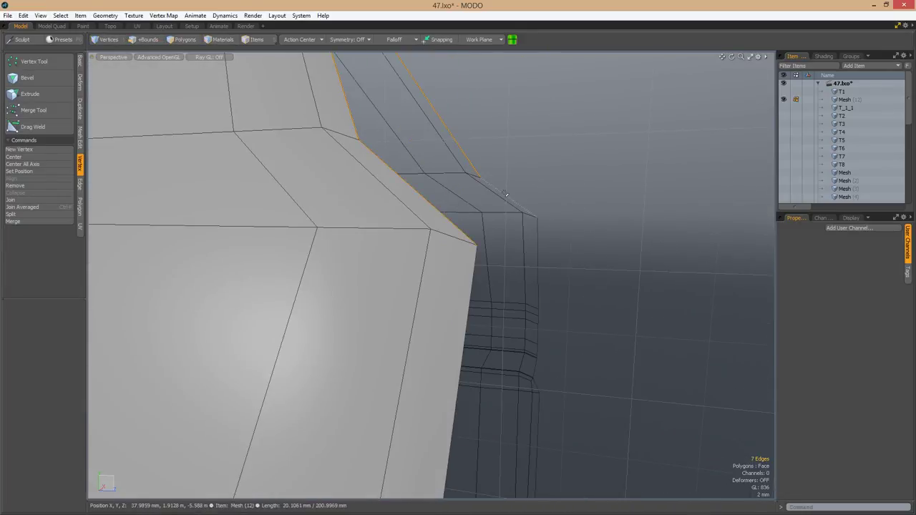
Select the six lower boundary edges on one side of the post's open face and extend them along X toward the centre.
alt+drag(588, 226, 443, 348)
scroll(458, 340, up, 3)
shift+click(504, 327)
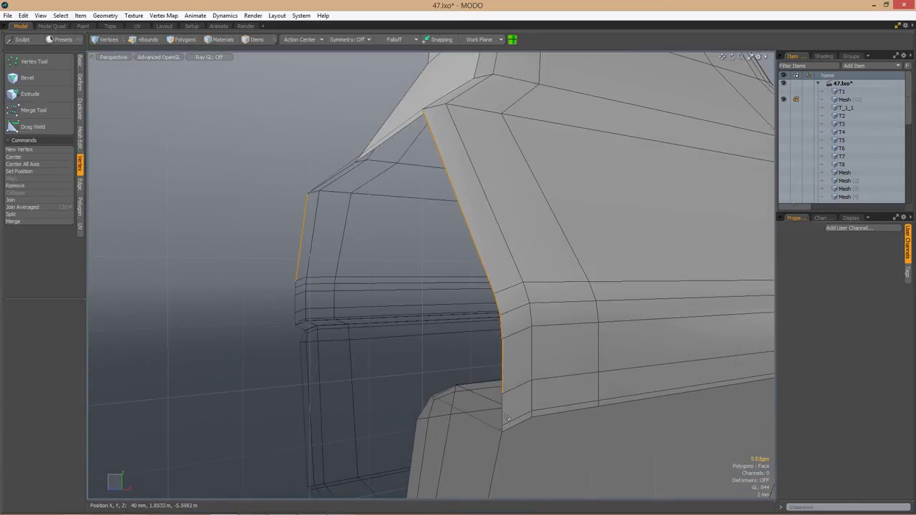
shift+click(507, 420)
alt+drag(506, 421, 530, 270)
shift+click(530, 270)
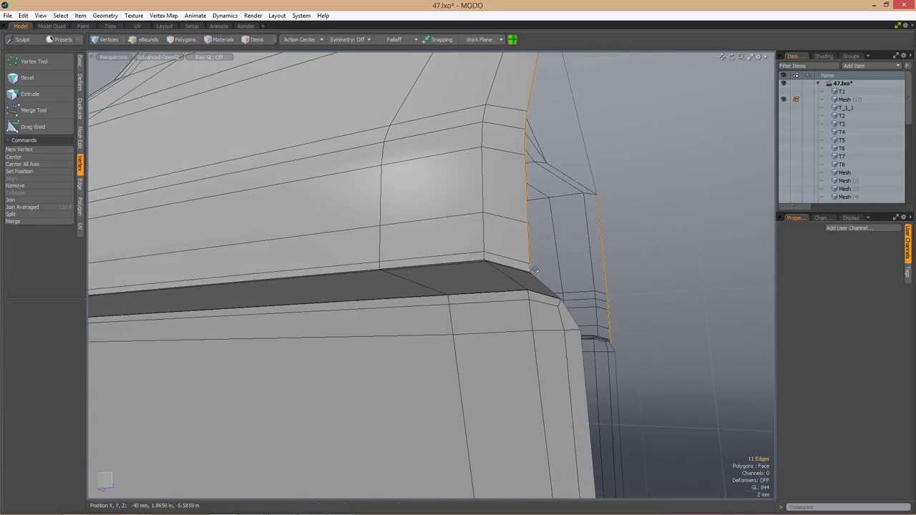
click(591, 281)
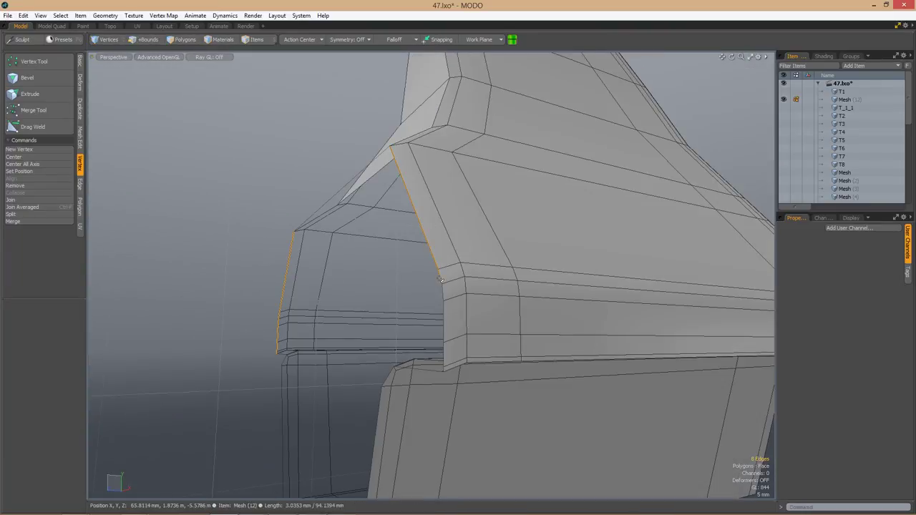
alt+drag(453, 348, 501, 261)
right_click(478, 255)
mouse_move(528, 261)
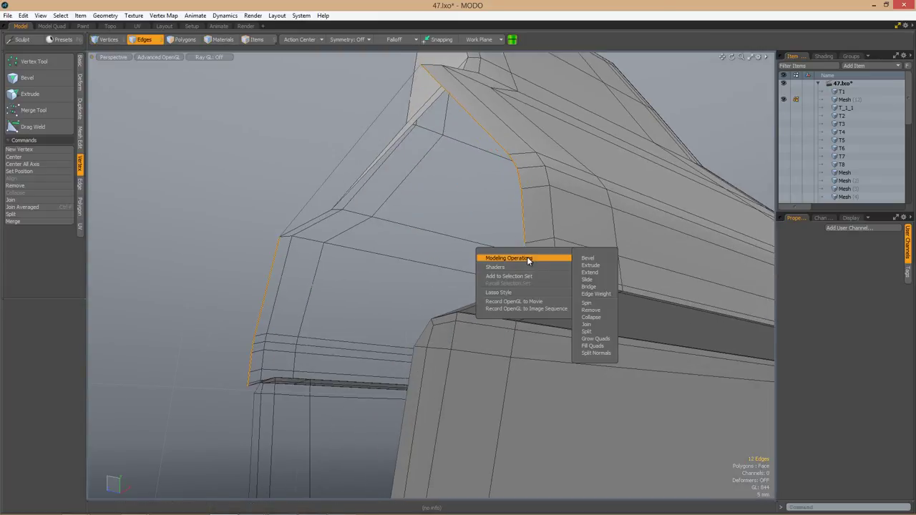
alt+drag(581, 279, 325, 265)
key(shift+x)
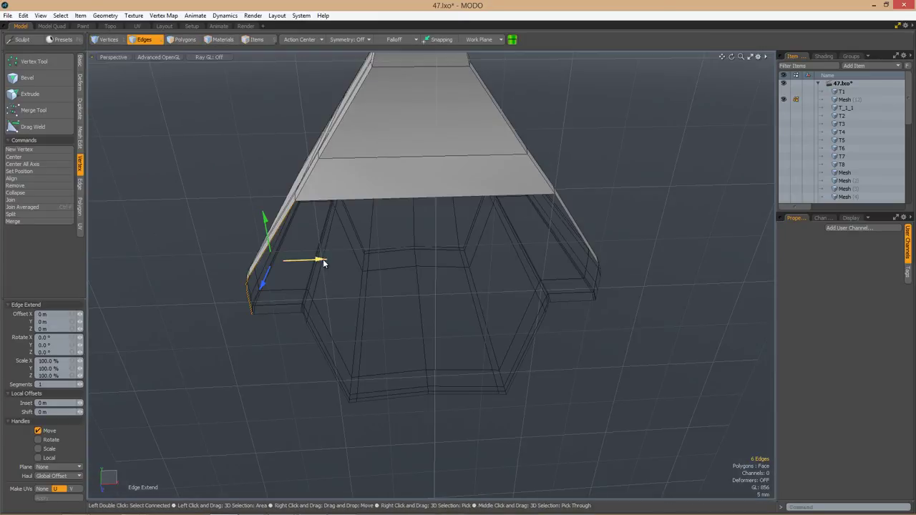
Loop slice the bridged upper faces down the middle so they line up with the extended lower half.
alt+drag(430, 287, 386, 257)
key(3)
key(alt+c)
alt+drag(214, 357, 431, 309)
key(2)
key(q)
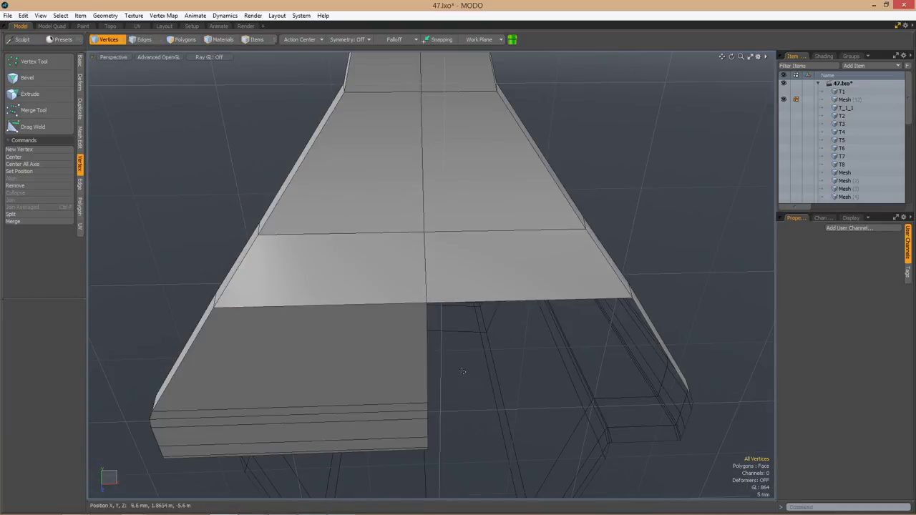
Extend the lower insert's two boundary edges toward the centre and flatten them by scaling X to 0%.
alt+drag(463, 371, 558, 338)
key(shift+x)
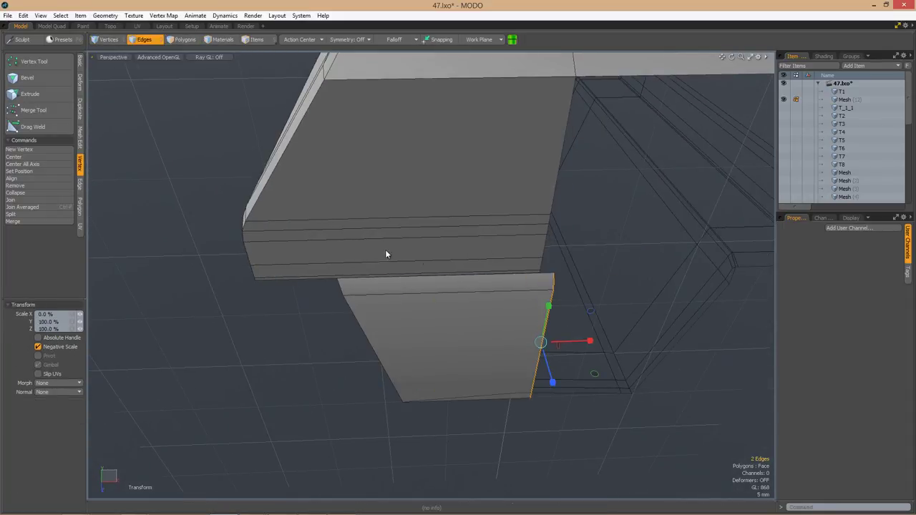
key(w)
Edge slice a short vertical support cut at 3.5% beside the corner of the post's lower band.
alt+drag(385, 254, 445, 282)
key(alt+c)
alt+drag(499, 239, 431, 337)
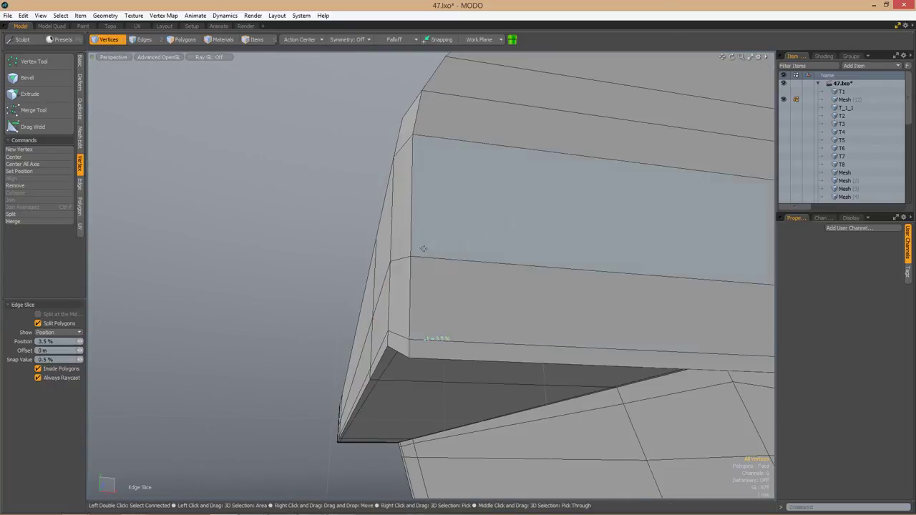
alt+drag(463, 256, 429, 370)
Loop slice the polygon strip on the half-closed face close to its side edge at 99.5%.
key(3)
double_click(491, 241)
key(alt+c)
alt+drag(491, 241, 501, 251)
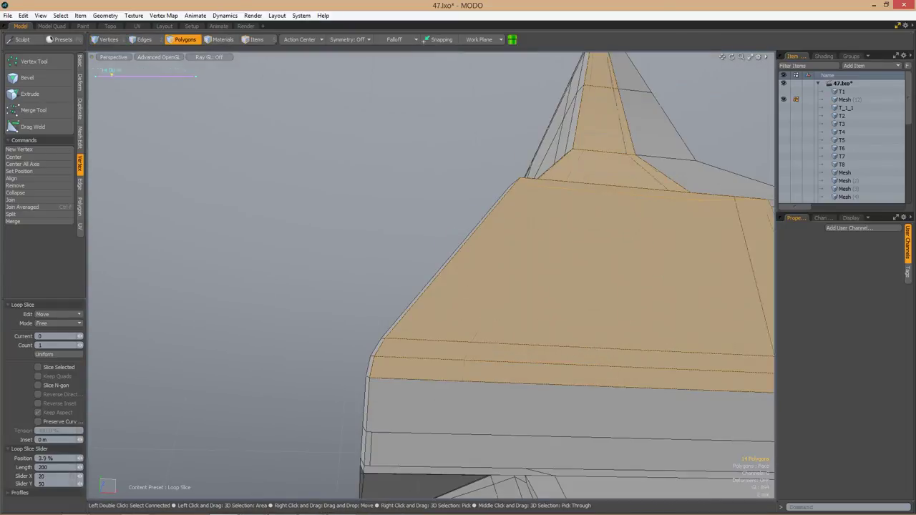
alt+drag(440, 352, 544, 300)
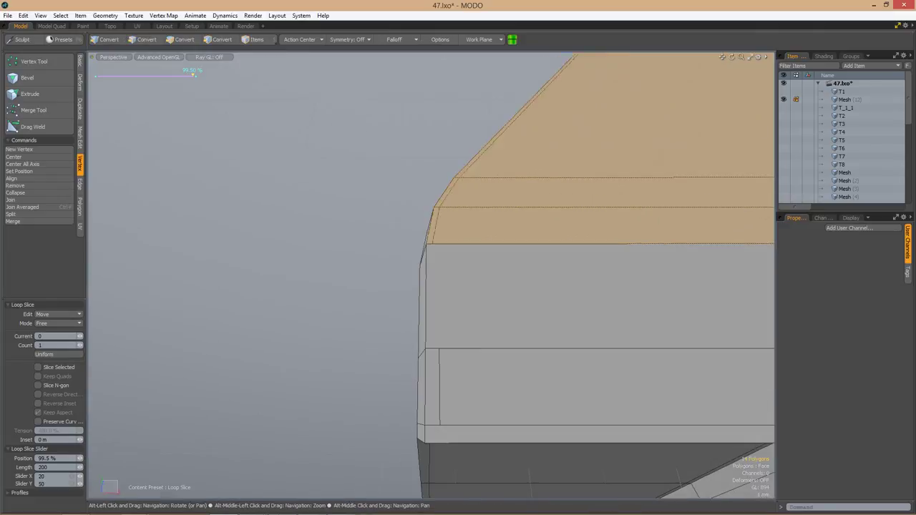
Bridge the open gap between the post's top cap and the new face on one side of the centre line.
key(1)
alt+drag(461, 343, 378, 333)
key(alt+s)
alt+drag(431, 295, 444, 315)
key(q)
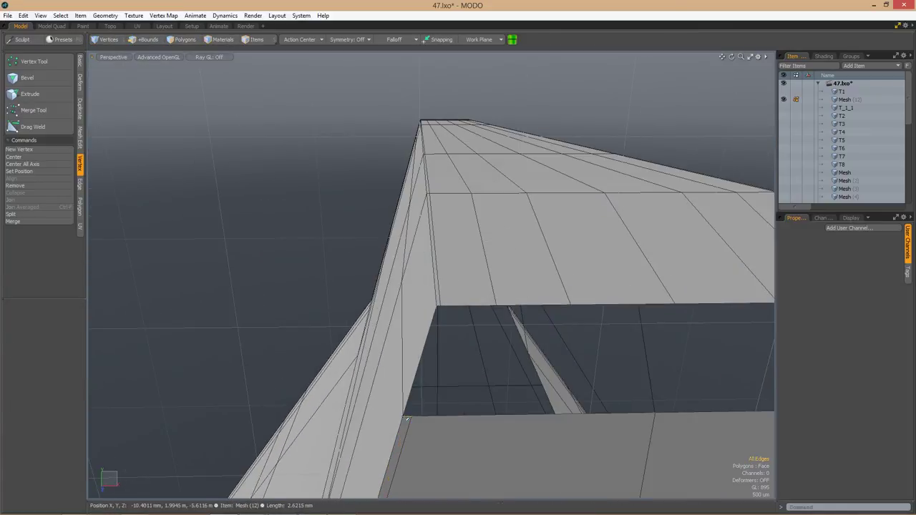
click(499, 320)
alt+drag(499, 319, 449, 271)
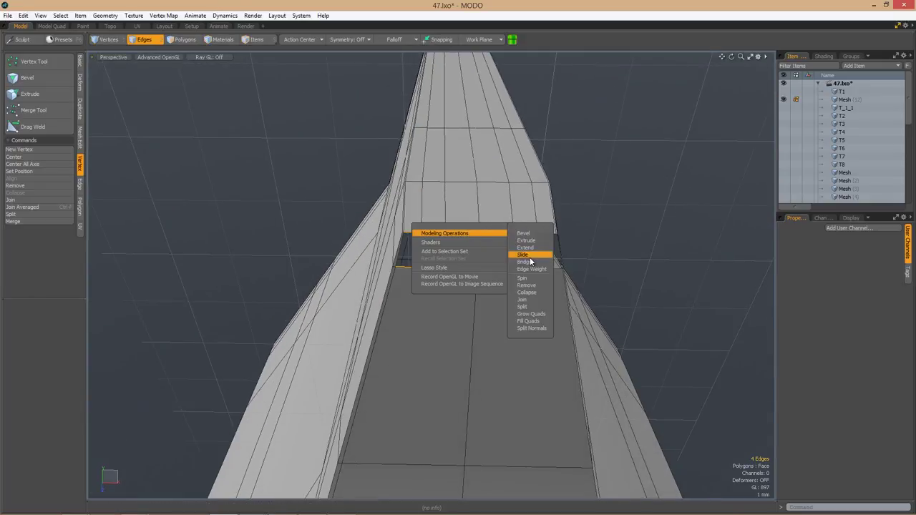
alt+drag(456, 329, 431, 214)
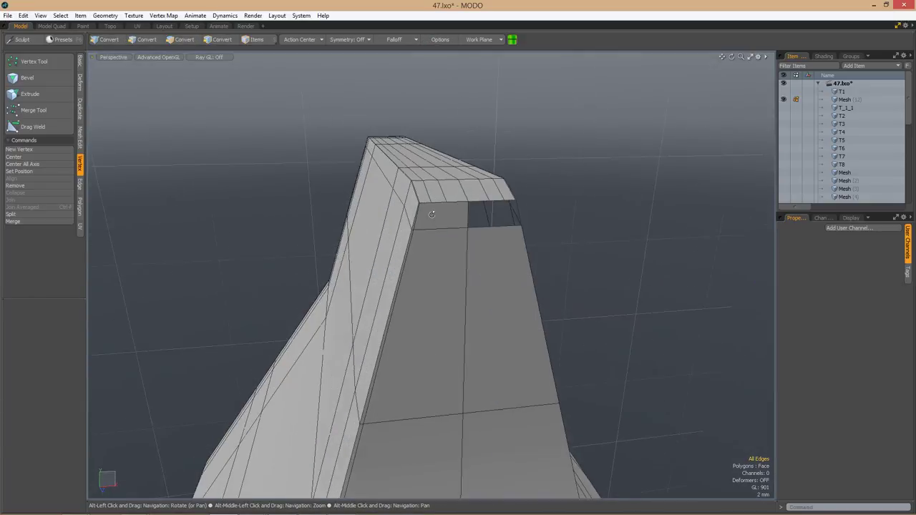
Loop slice the extended polygon strip from the top cap down to the lower band at 98%.
alt+drag(458, 288, 499, 197)
key(1)
key(alt+c)
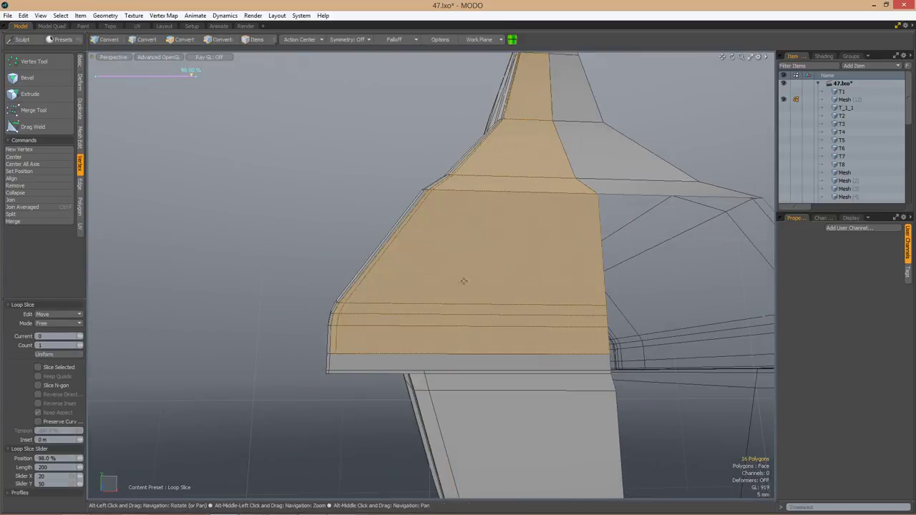
Select the vertices along the post's lower front edge and adjust them in side view against the collar's front face.
key(space)
alt+drag(421, 313, 577, 305)
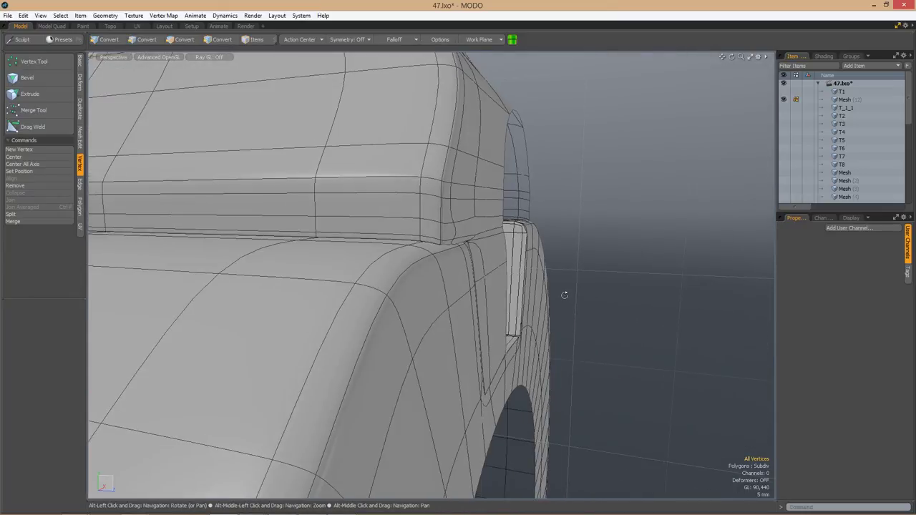
alt+shift+drag(488, 294, 517, 309)
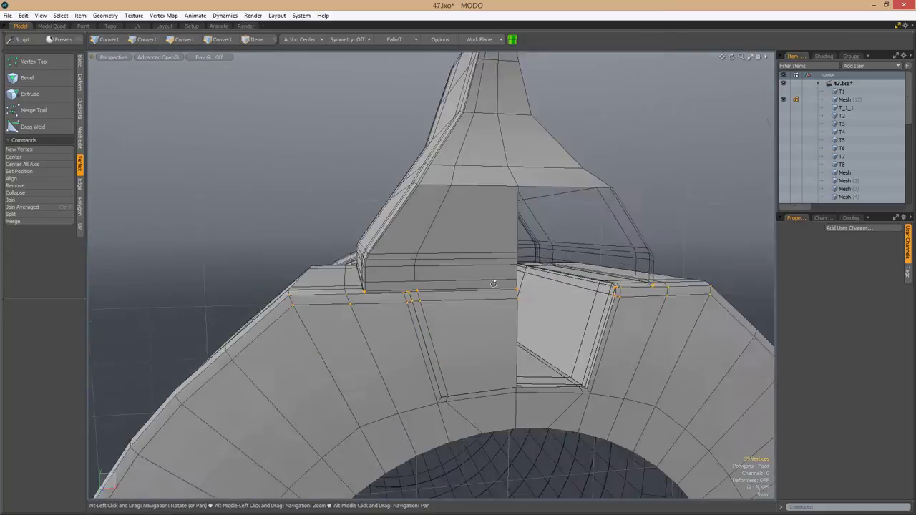
key(ctrl+space)
click(511, 310)
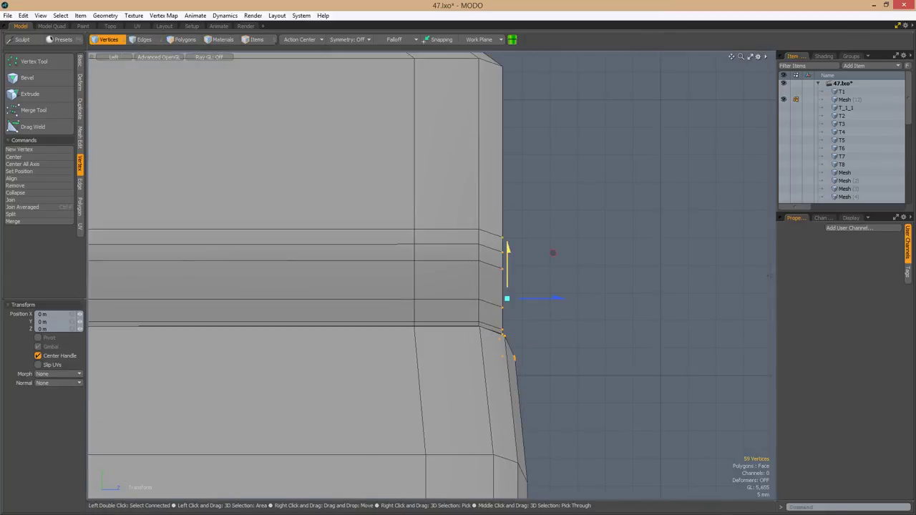
alt+drag(614, 262, 582, 287)
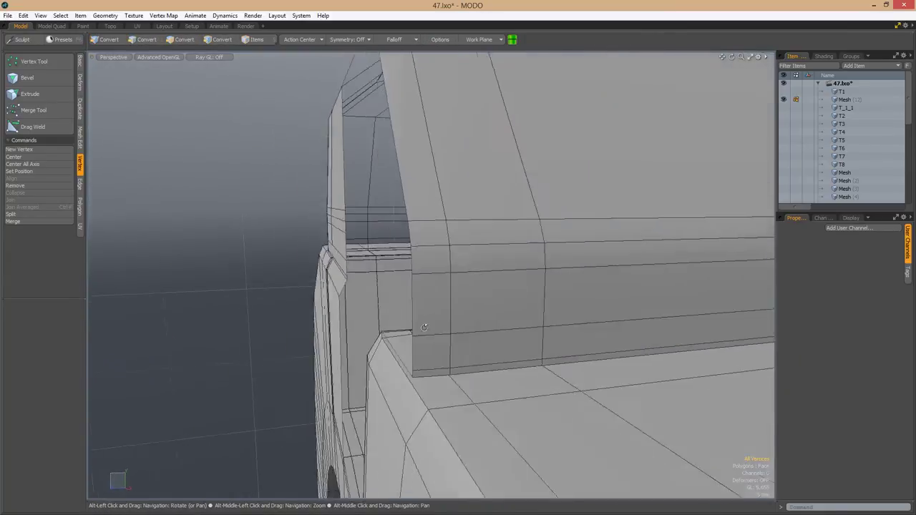
Split the tapered post, with its front face completed on both sides, off from the compensator body into its own mesh item.
alt+drag(425, 327, 619, 260)
key(3)
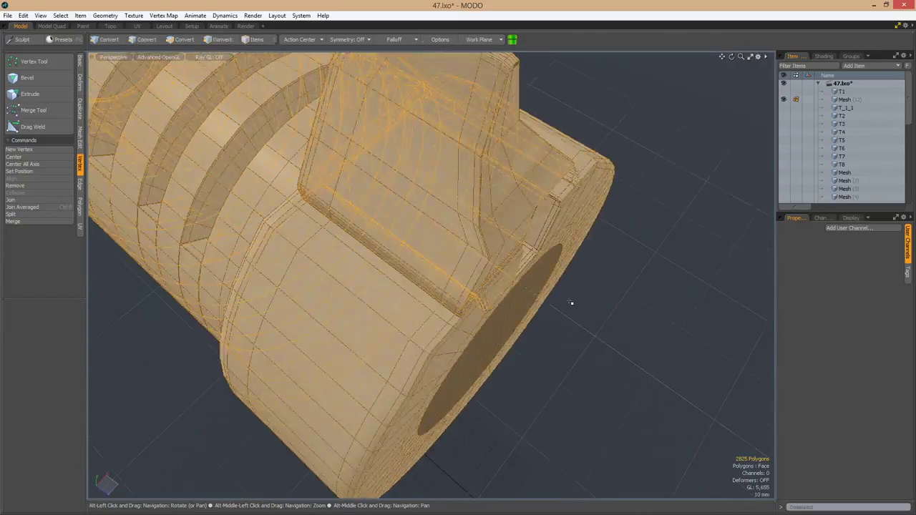
click(570, 303)
alt+drag(571, 303, 357, 274)
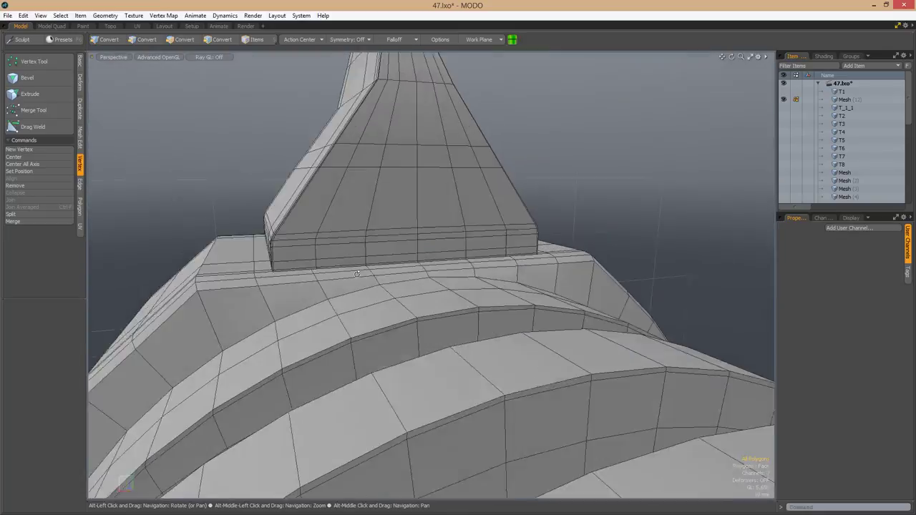
key(5)
key(Tab)
alt+drag(501, 272, 543, 241)
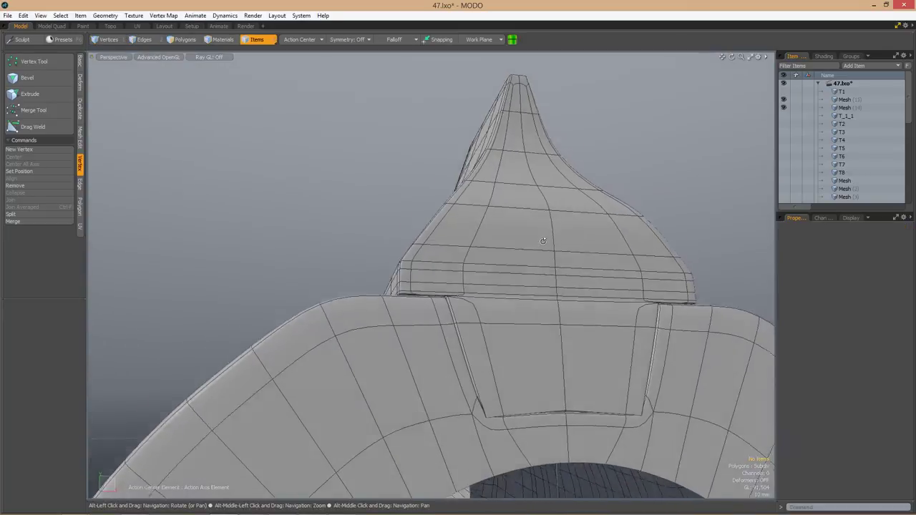
Isolate the post's mesh and delete all polygons on one side of the centre line.
key(3)
click(501, 324)
alt+drag(501, 324, 484, 261)
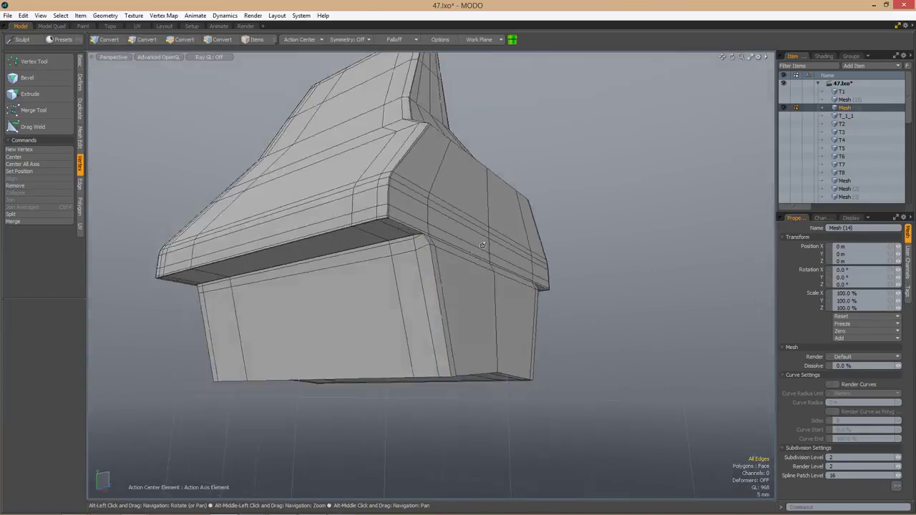
scroll(482, 245, up, 5)
key(ctrl+space)
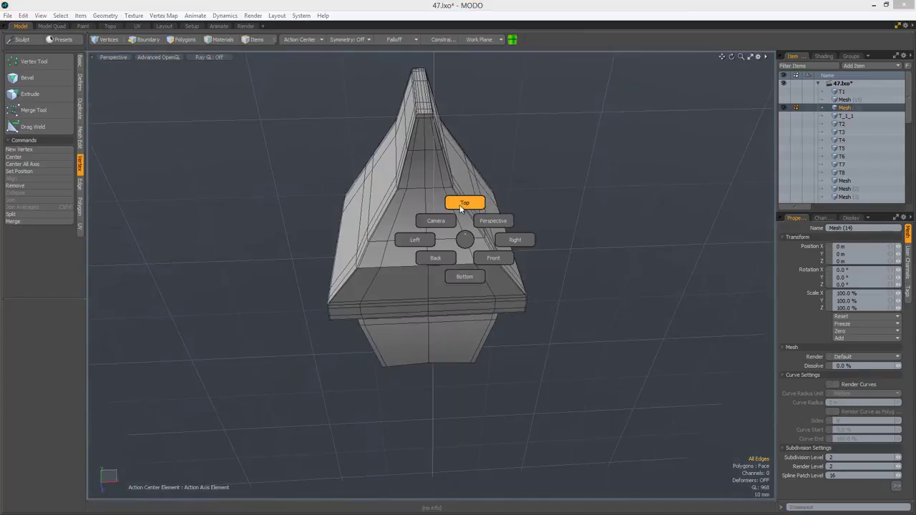
click(463, 202)
key(3)
right_drag(447, 107, 629, 422)
right_drag(445, 457, 445, 456)
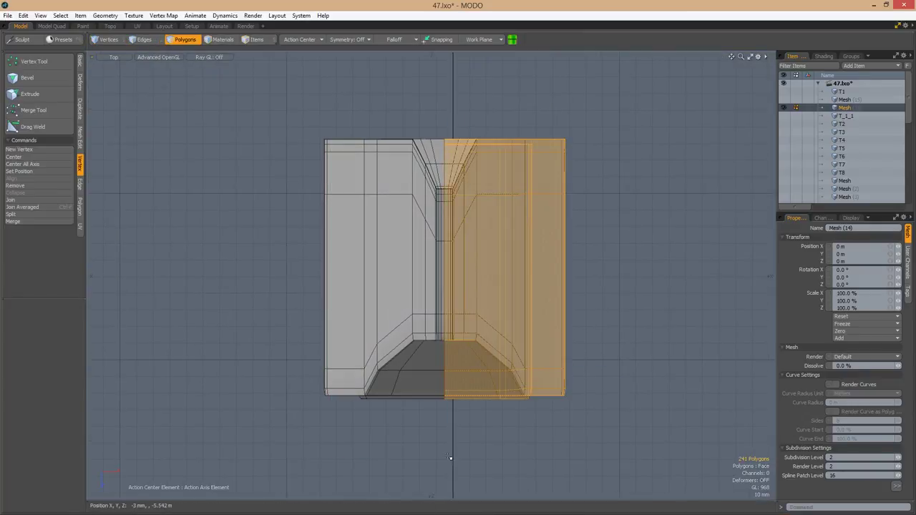
key(0)
Edge slice short support cuts at 18% around the underside corner where the post's lower band meets the plug.
mouse_move(565, 315)
alt+mouse_down()
mouse_move(493, 274)
mouse_move(429, 287)
mouse_move(372, 321)
alt+mouse_up()
key(1)
key(c)
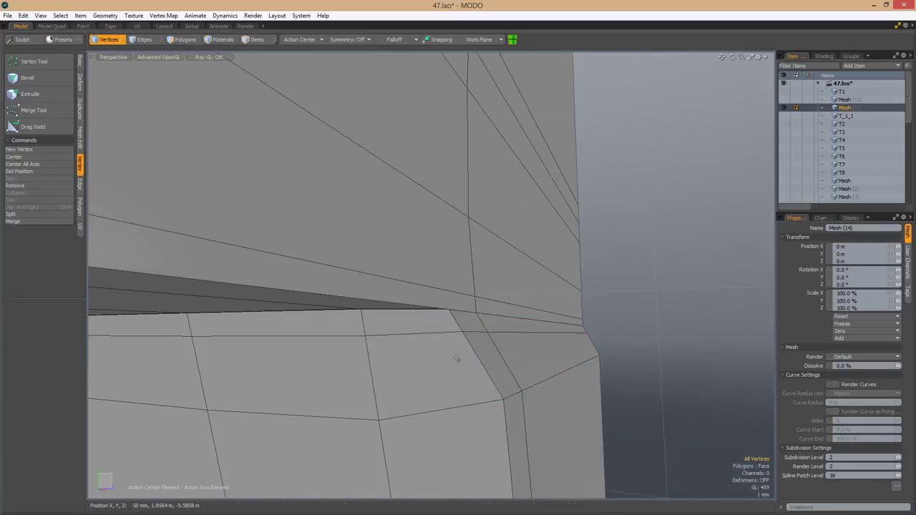
alt+drag(457, 358, 500, 328)
key(c)
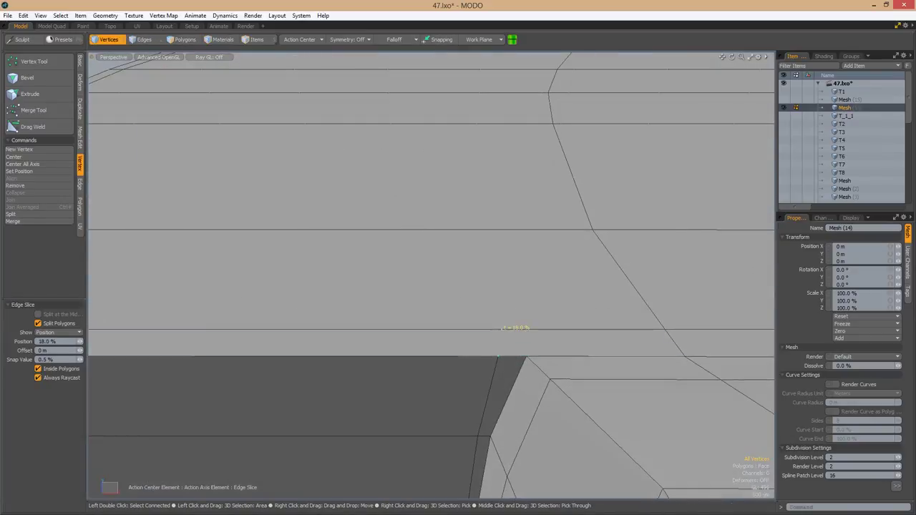
alt+drag(513, 364, 454, 300)
key(c)
key(space)
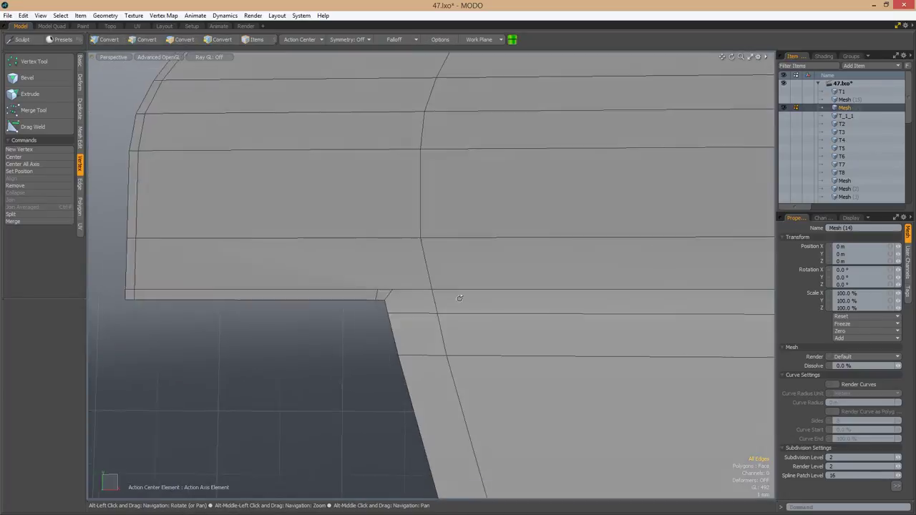
Rework the vertices at the band's underside corner so the vertical support line runs into it, and check the smoothing in subdivision.
key(1)
drag(199, 271, 293, 267)
shift+click(470, 306)
alt+drag(470, 305, 401, 318)
key(Tab)
key(Tab)
Loop slice the front face vertically beside the post's sloped side edge, down to the lower band.
key(alt+c)
click(499, 280)
key(space)
key(1)
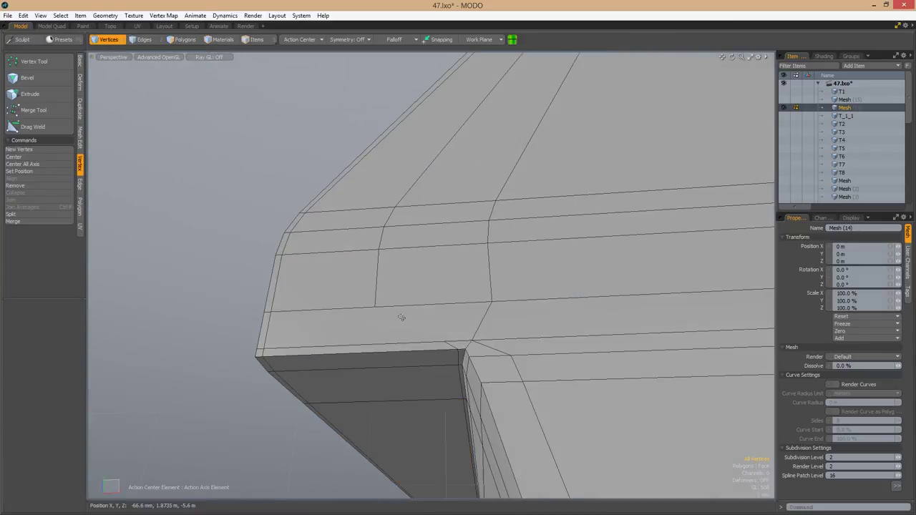
key(space)
alt+drag(455, 342, 423, 335)
Loop slice the polygon strip beside the centre line vertically along the post's front face.
key(3)
key(alt+c)
key(space)
alt+drag(484, 295, 484, 232)
click(428, 289)
key(space)
Slide one edge of the vertical loop on the post by 14%.
alt+drag(481, 281, 408, 359)
key(2)
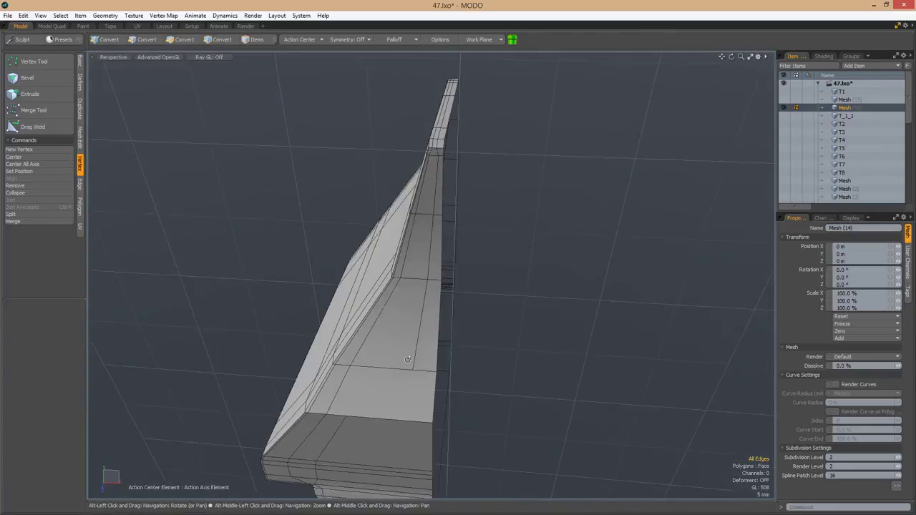
alt+drag(423, 192, 432, 227)
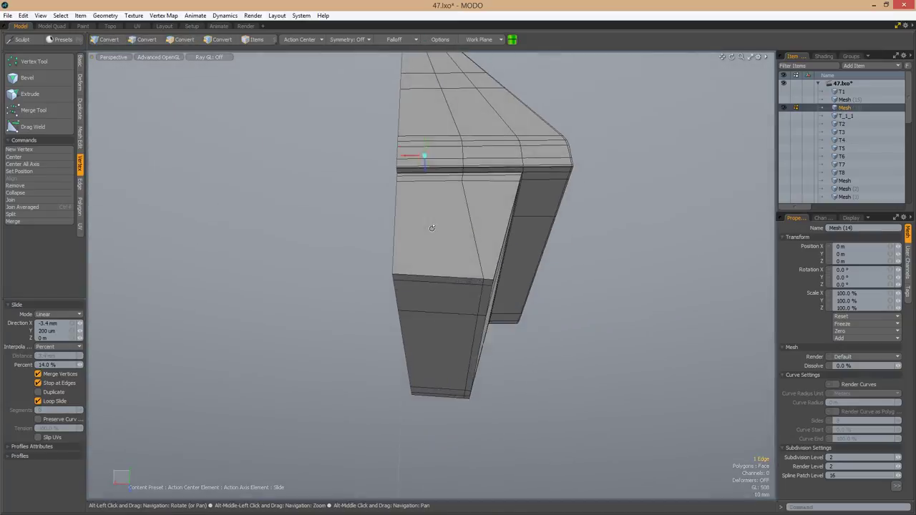
Continue the vertical support line through the post's face and lower plug with slices, and check the smoothing in subdivision.
alt+drag(511, 265, 421, 186)
key(3)
key(alt+c)
key(c)
key(space)
alt+drag(424, 269, 391, 302)
key(space)
key(Tab)
scroll(386, 265, up, 3)
scroll(430, 279, up, 3)
key(Tab)
key(2)
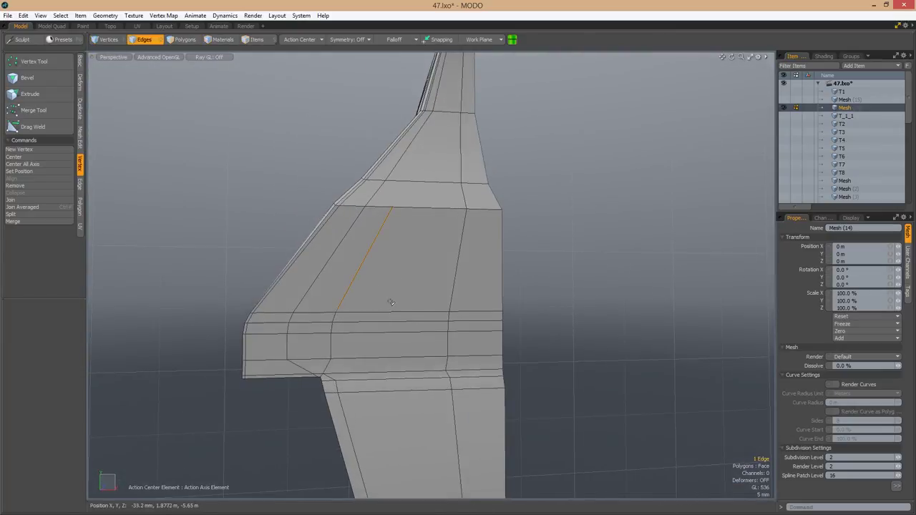
Loop slice the wide polygon strip running from the front face over the lower band at 33%.
alt+drag(350, 326, 386, 307)
double_click(466, 269)
key(3)
key(alt+c)
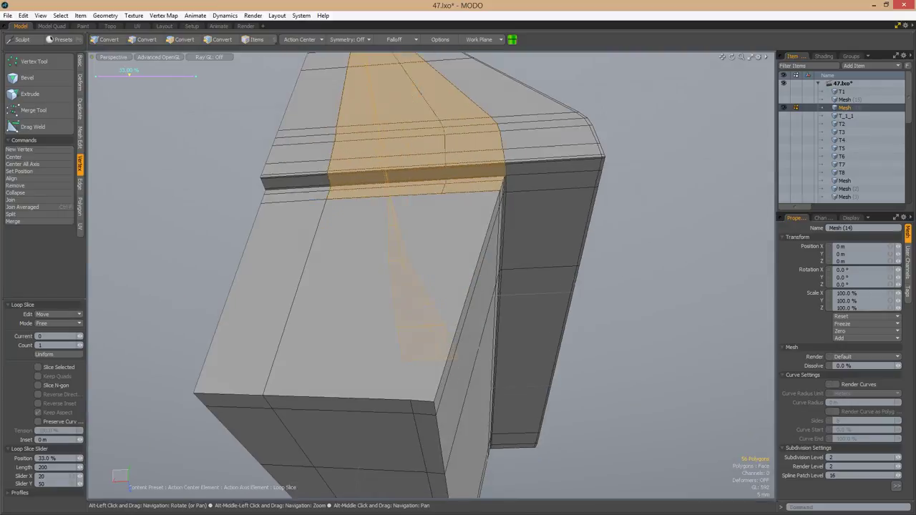
alt+drag(427, 401, 432, 332)
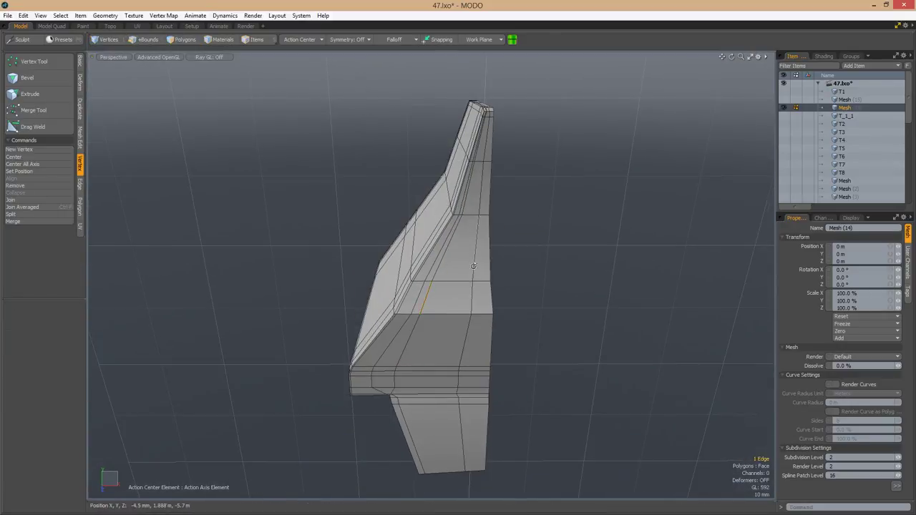
Adjust the new vertical loop up the taper and over the post's top, moving one of its vertices -2 mm in X.
alt+drag(473, 266, 489, 234)
key(Up)
key(1)
alt+drag(524, 303, 372, 241)
key(2)
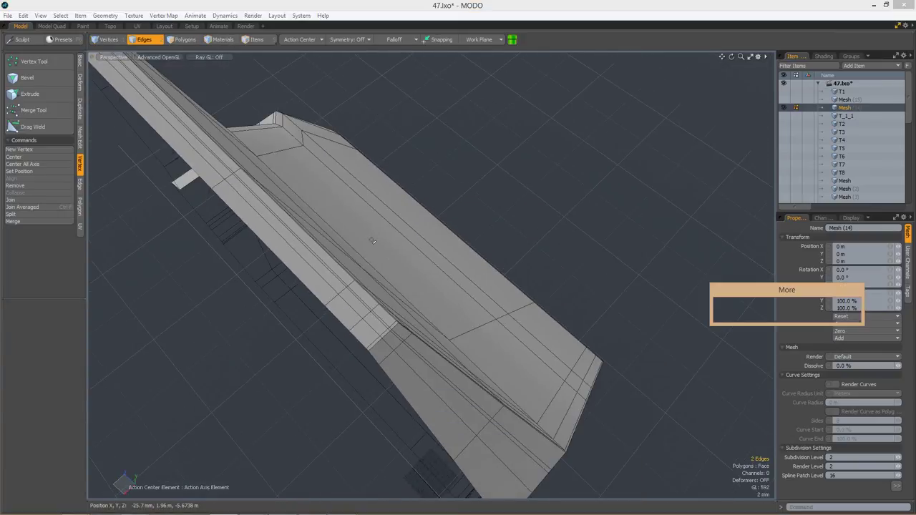
alt+drag(501, 272, 322, 256)
key(Up)
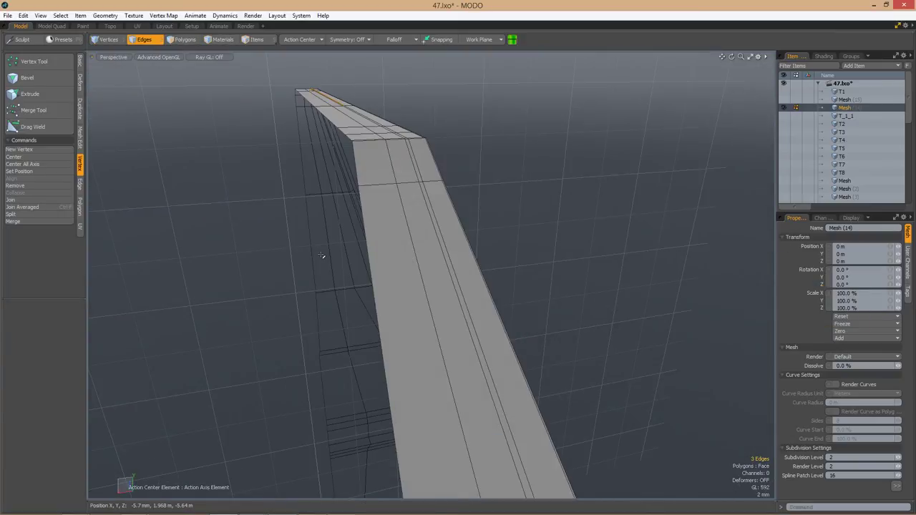
key(alt+s)
alt+drag(417, 221, 483, 322)
key(2)
key(1)
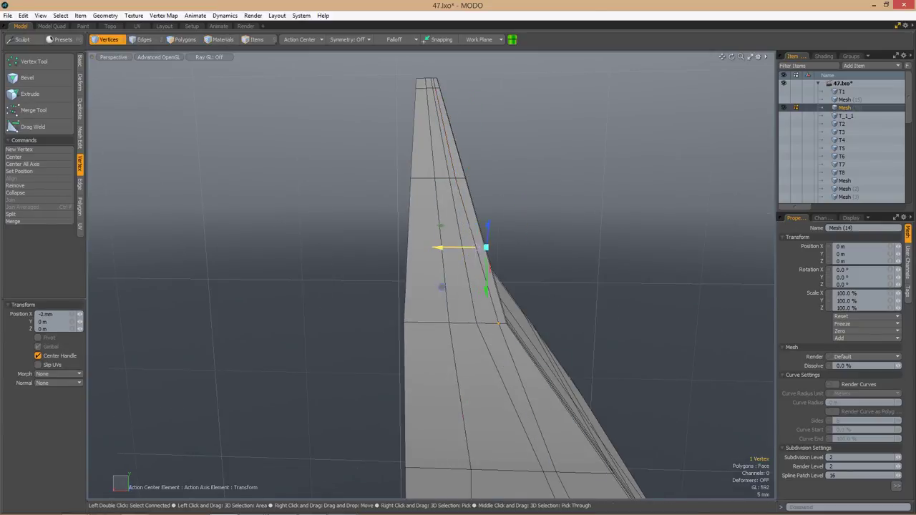
Select the remaining vertices of the vertical loop, down to its bend at the lower band, to even out the line.
alt+drag(486, 247, 533, 238)
shift+click(500, 285)
key(space)
drag(535, 239, 565, 292)
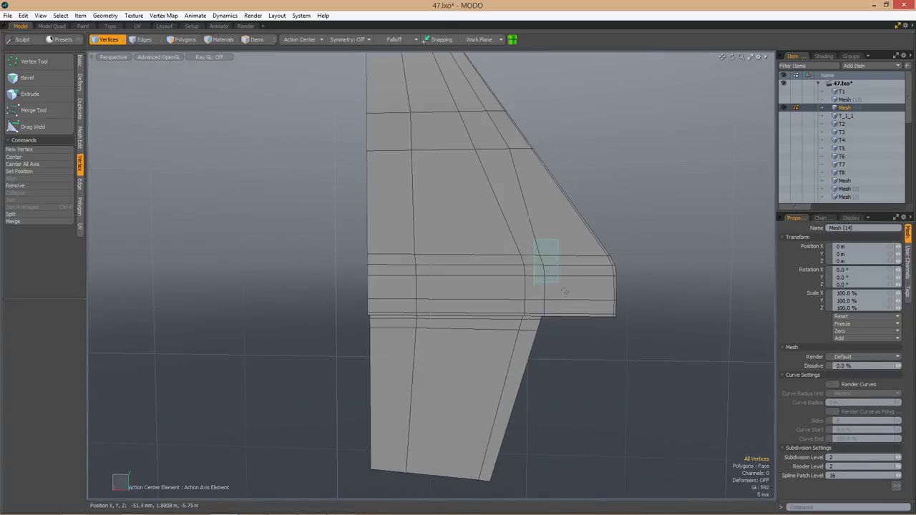
Loop slice the lower plug horizontally slightly below the middle of its height and check the half post in subdivision.
alt+drag(501, 286, 484, 314)
key(3)
double_click(477, 334)
key(alt+c)
key(space)
click(483, 315)
key(1)
key(a)
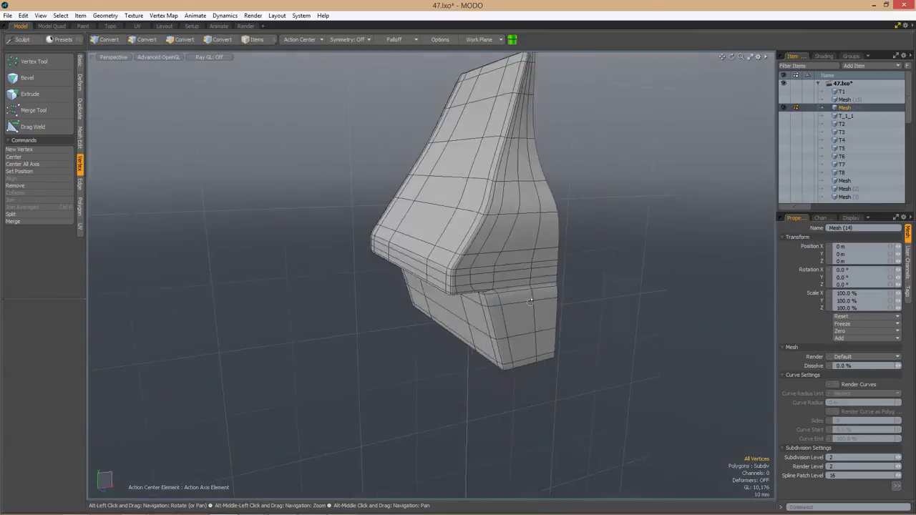
alt+drag(587, 357, 595, 284)
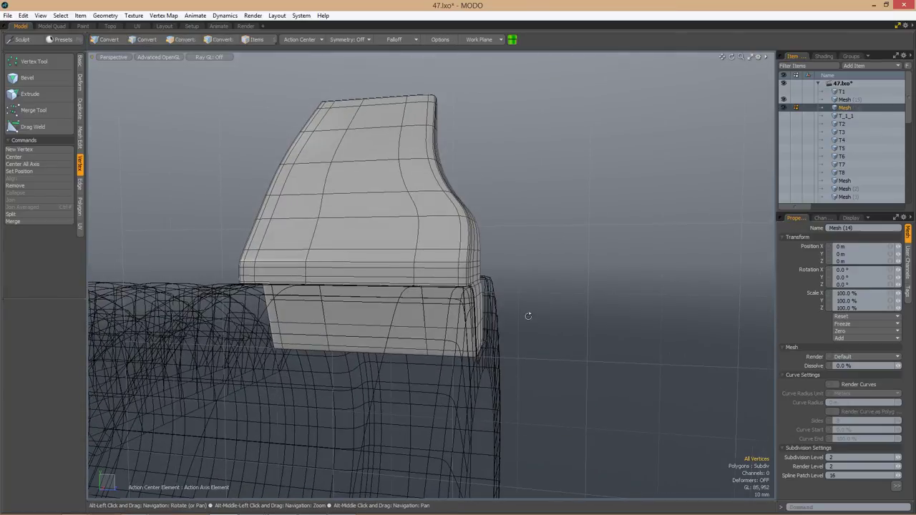
Select the front faces of the plug and post with the body shown behind, and align their vertices in depth with the collar's front.
alt+drag(528, 316, 507, 418)
key(3)
click(506, 423)
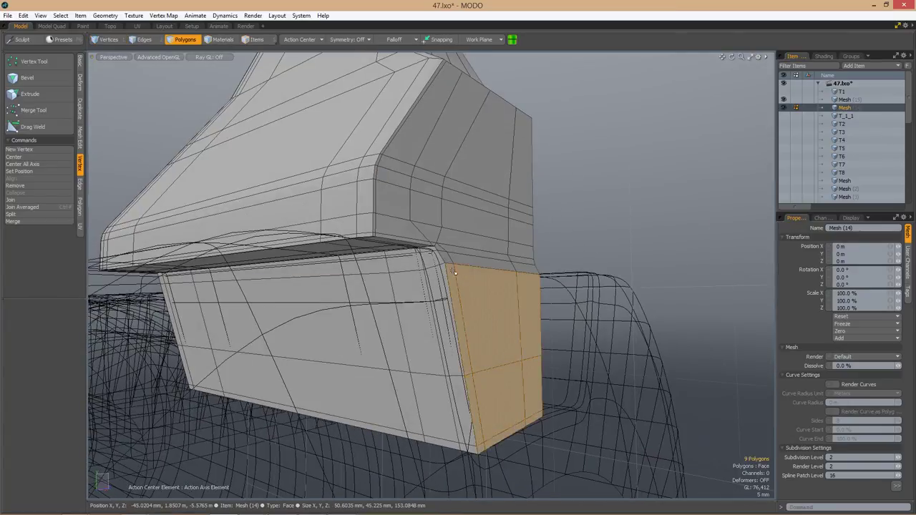
alt+drag(525, 266, 436, 286)
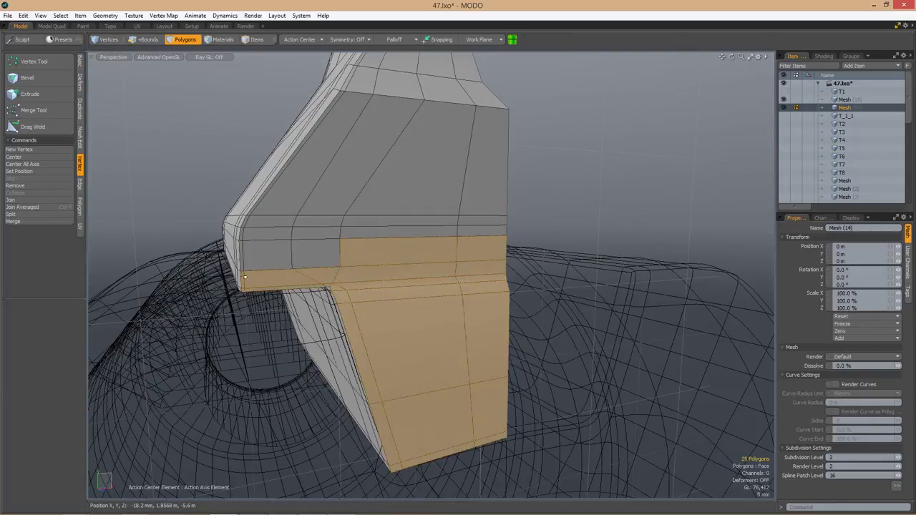
alt+drag(326, 242, 505, 187)
key(y)
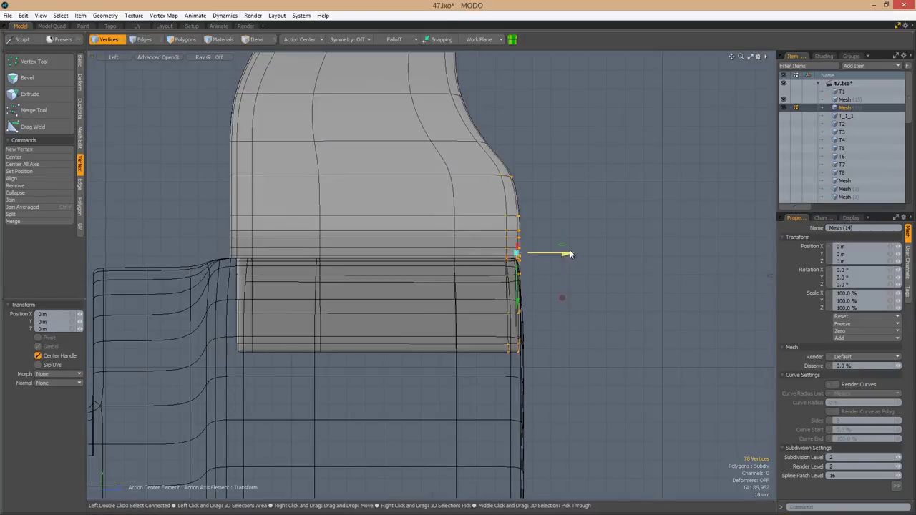
Mirror all polygons of the half post across the centre line.
key(ctrl+space)
click(638, 237)
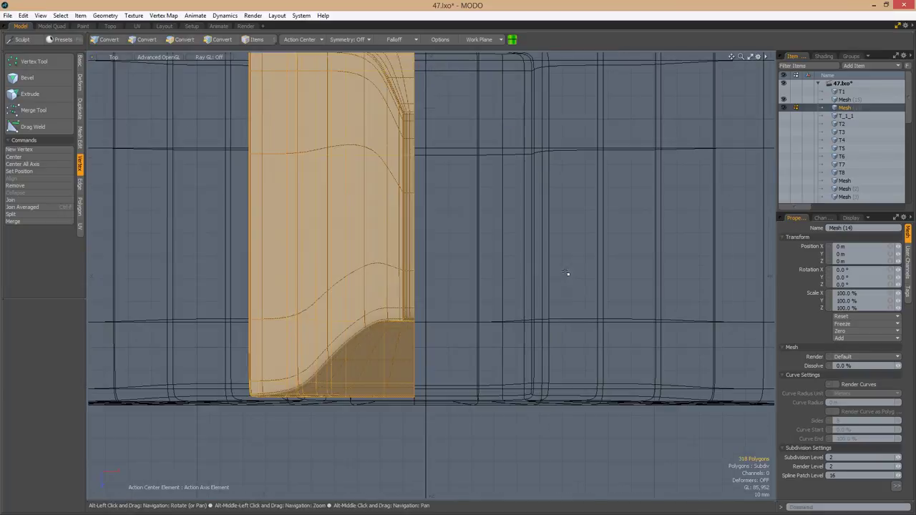
alt+drag(344, 215, 448, 297)
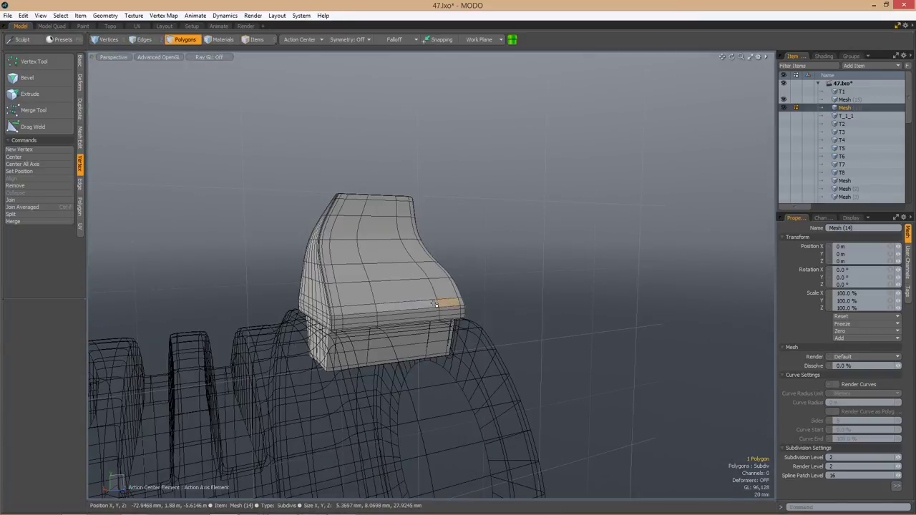
Select and clean up the support edges around the corner of the post's top cap.
scroll(435, 304, up, 8)
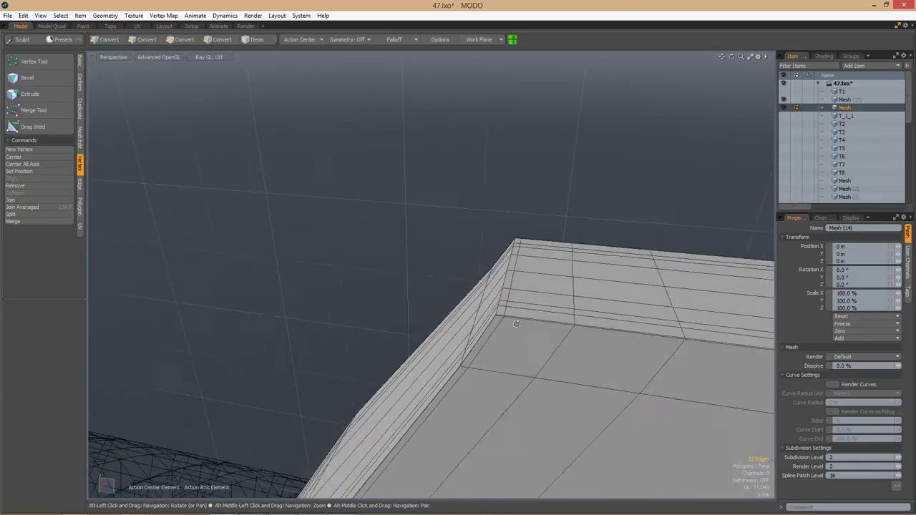
scroll(515, 323, up, 4)
alt+drag(576, 345, 434, 266)
alt+drag(458, 322, 573, 301)
key(alt+c)
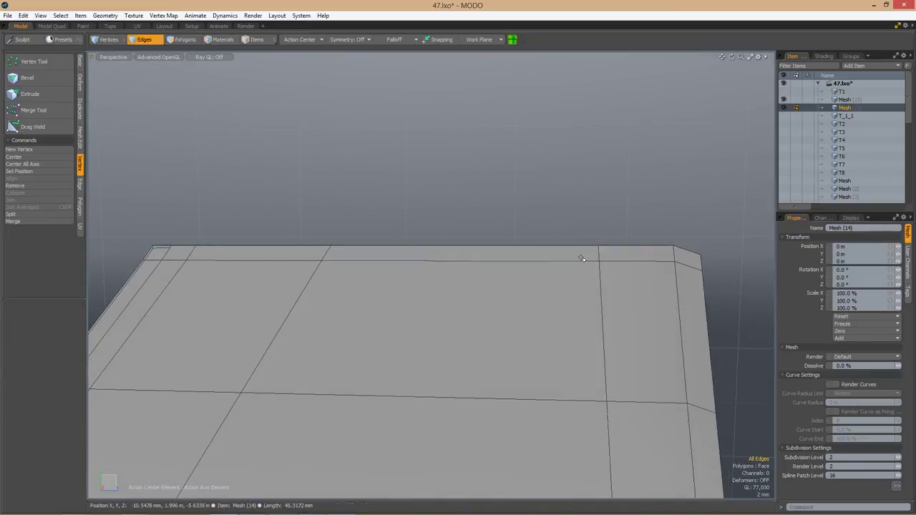
Level the post's upper front vertices with their rows in side view, raising the third row 1.6 mm in Y.
key(ctrl+space)
click(501, 281)
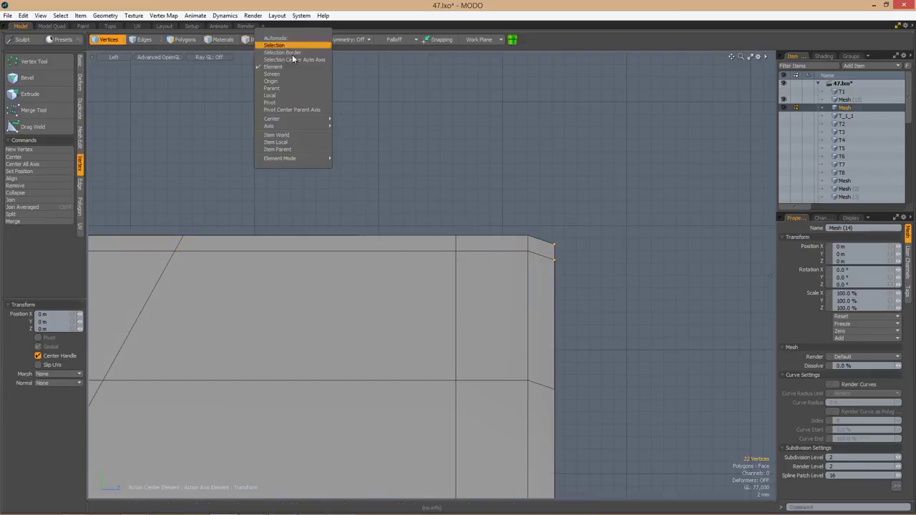
key(ctrl+z)
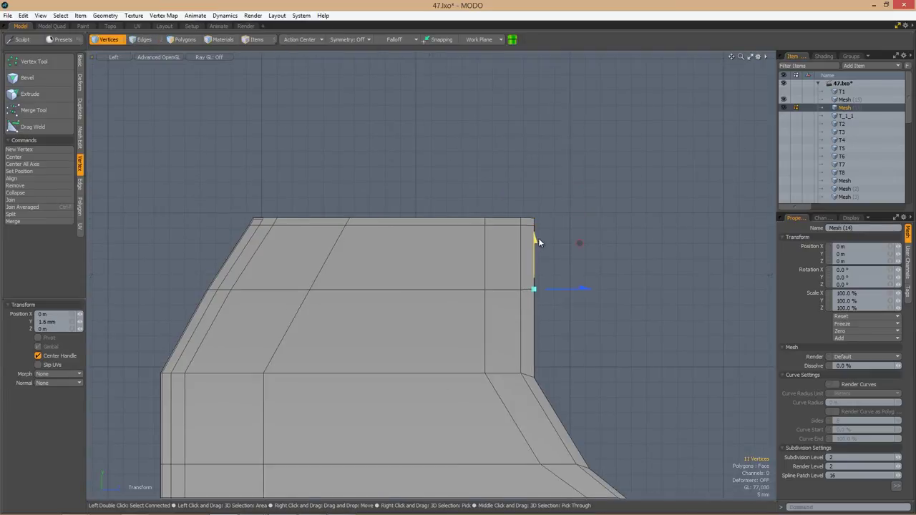
Add a loop slice around the post just below its top edge, at about 23.5 %.
scroll(538, 242, up, 2)
key(3)
scroll(435, 287, up, 4)
key(alt+c)
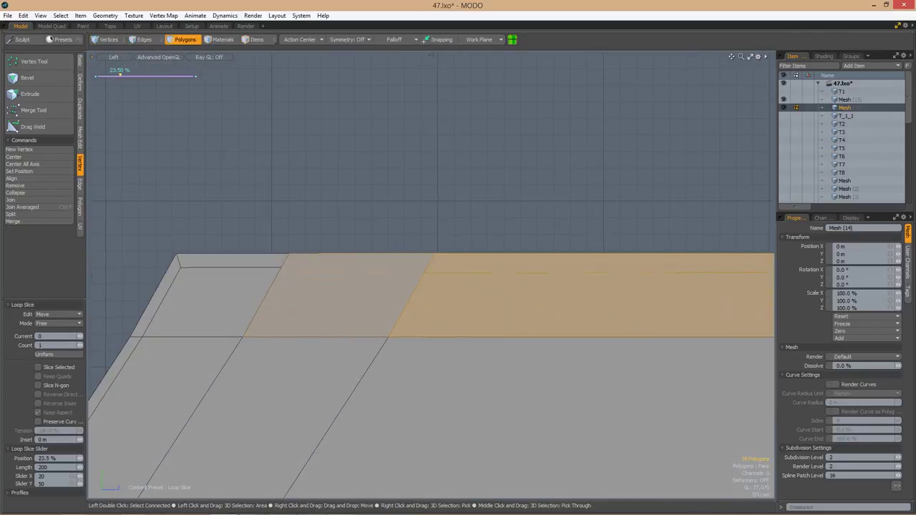
key(1)
scroll(284, 261, down, 3)
key(space)
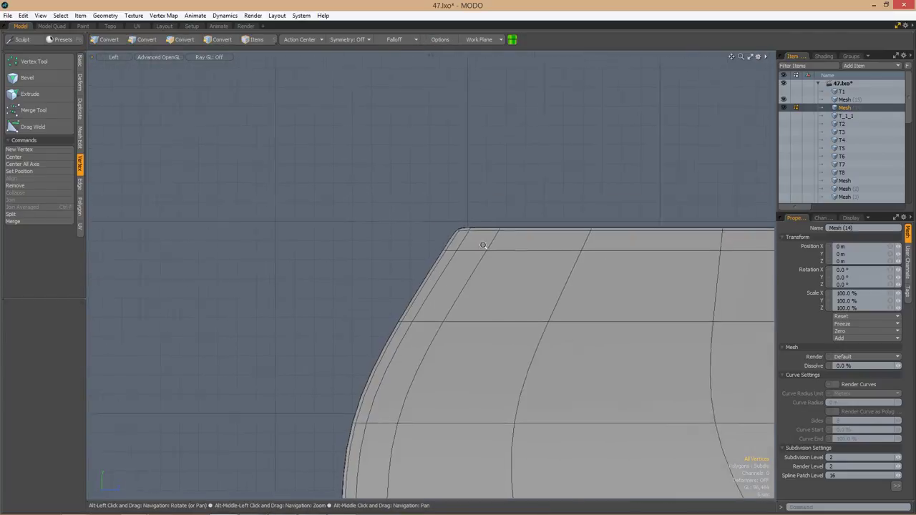
Slide the horizontal edge loop below the post's top edge by 18.2 % in Linear mode.
scroll(485, 244, up, 3)
key(2)
click(568, 256)
scroll(568, 256, down, 2)
scroll(480, 256, up, 2)
drag(480, 255, 477, 246)
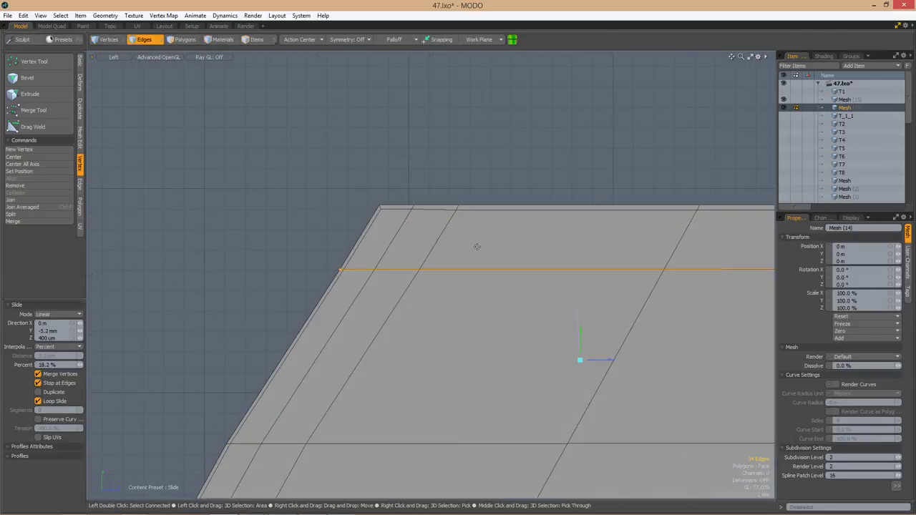
key(b)
Move the vertices at the post's upper front corner in side view to round off its profile.
scroll(429, 186, down, 2)
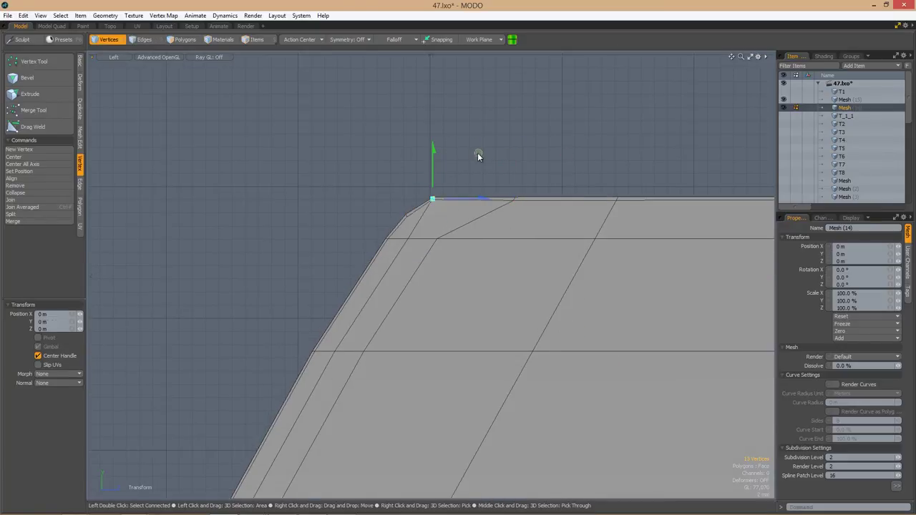
drag(478, 156, 477, 155)
alt+middle_drag(476, 155, 573, 130)
click(550, 135)
scroll(548, 162, down, 3)
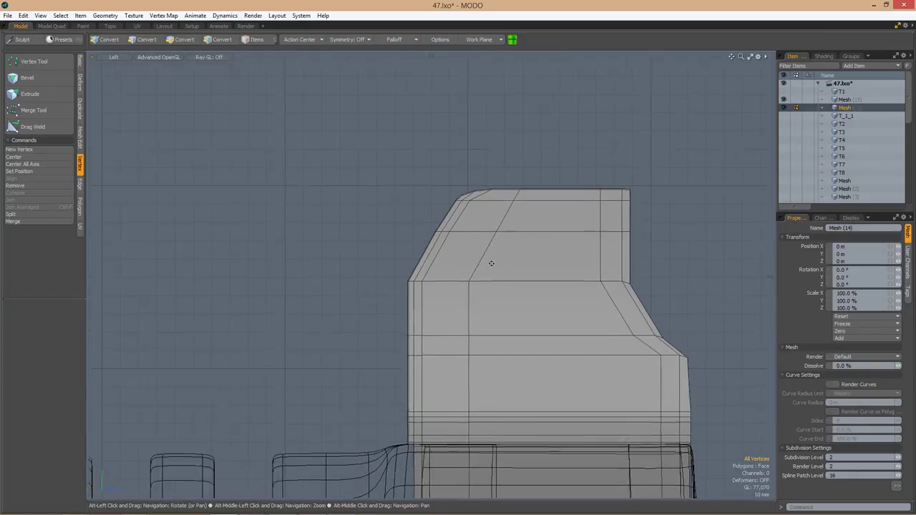
scroll(490, 262, up, 3)
scroll(429, 144, down, 3)
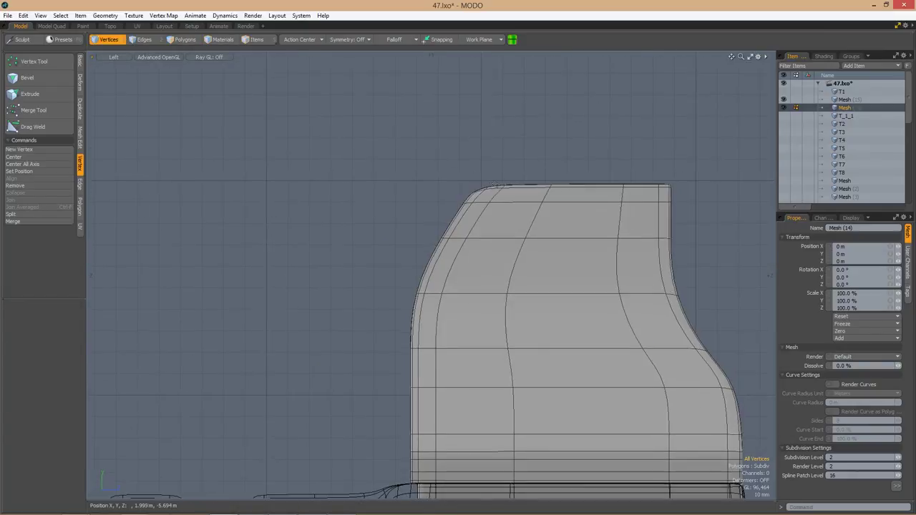
Refine the vertices and edges around the post's rounded upper front corner, checking the shape with subdivision on.
scroll(400, 179, up, 3)
drag(374, 195, 548, 242)
key(2)
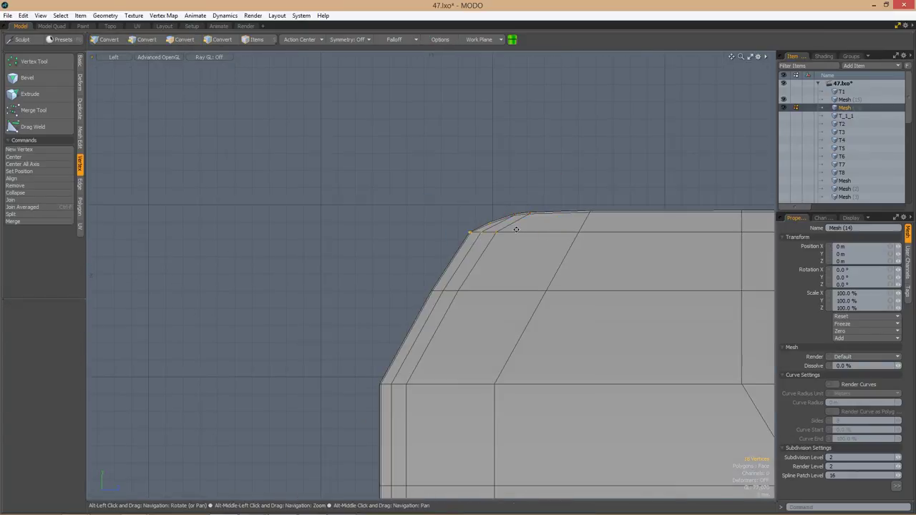
scroll(458, 287, down, 2)
double_click(515, 231)
key(Tab)
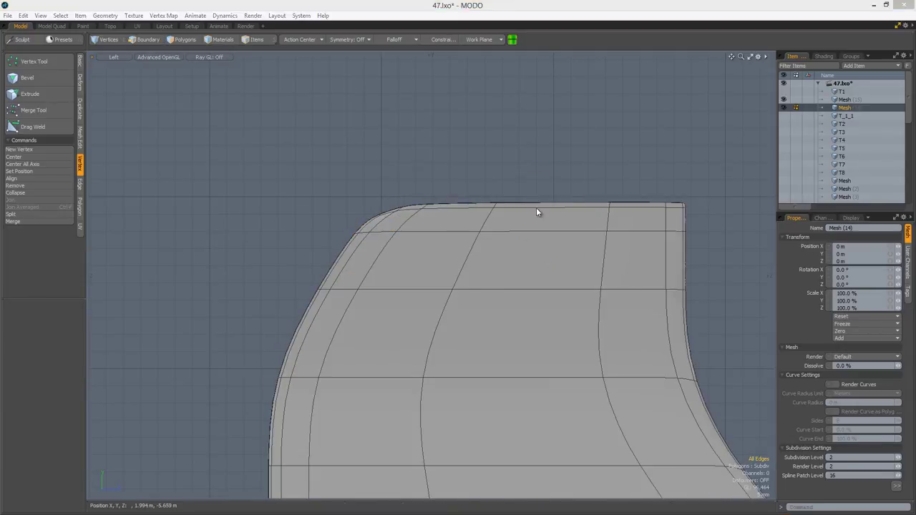
alt+drag(536, 209, 462, 178)
key(Tab)
key(1)
click(456, 260)
key(w)
key(Tab)
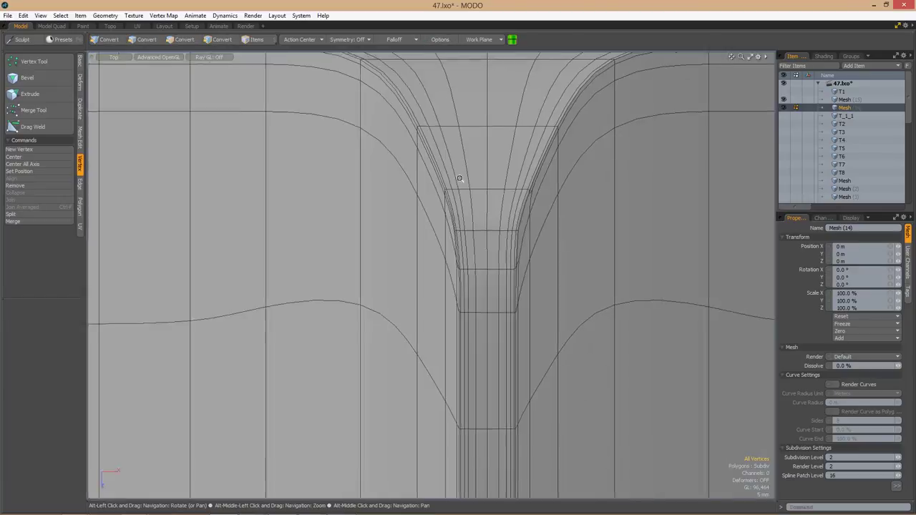
Delete one half of the post in top view and mirror the remaining half across the centre line.
key(3)
right_drag(450, 115, 656, 457)
key(Delete)
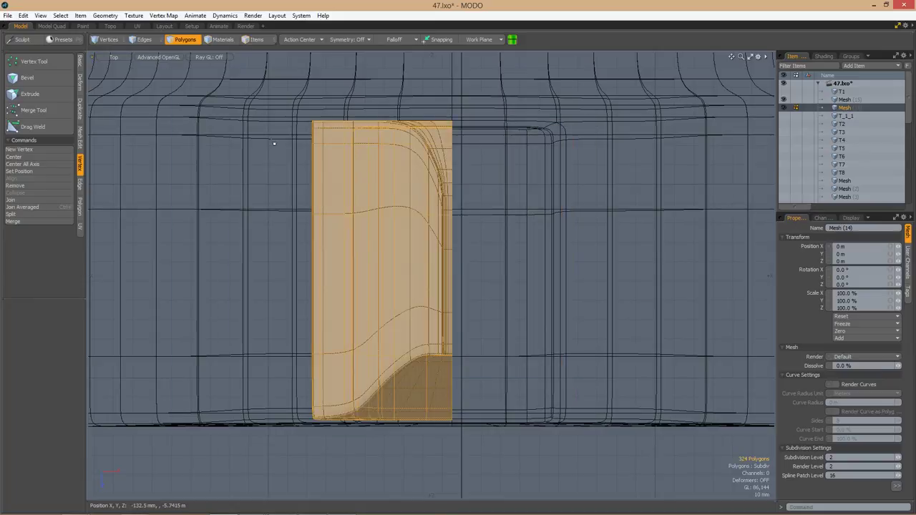
key(shift+v)
click(300, 39)
click(452, 140)
alt+drag(452, 139, 594, 227)
Show the compensator in the preview render with the Test material group made visible.
key(ctrl+Tab)
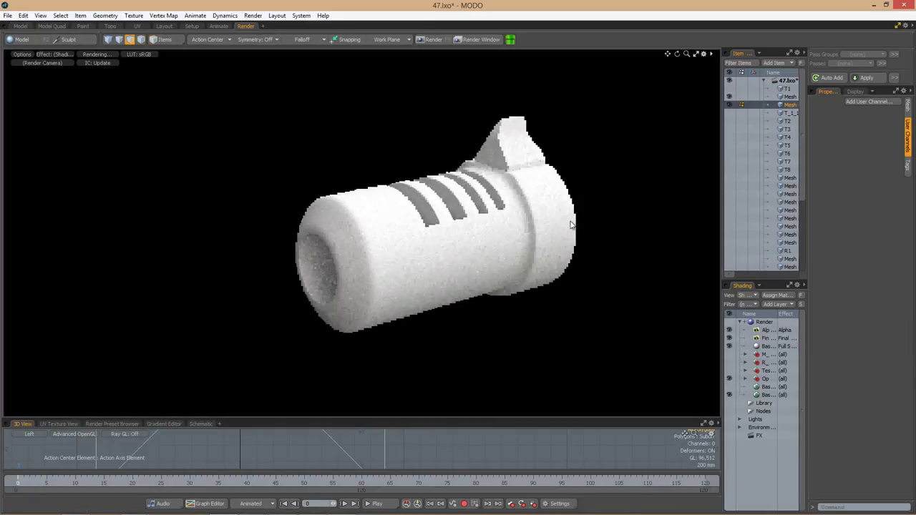
click(728, 369)
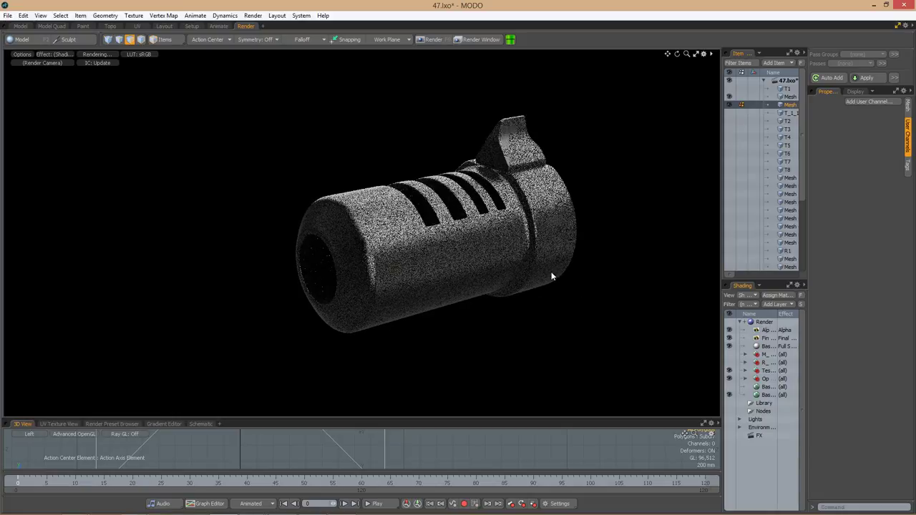
alt+drag(535, 230, 527, 172)
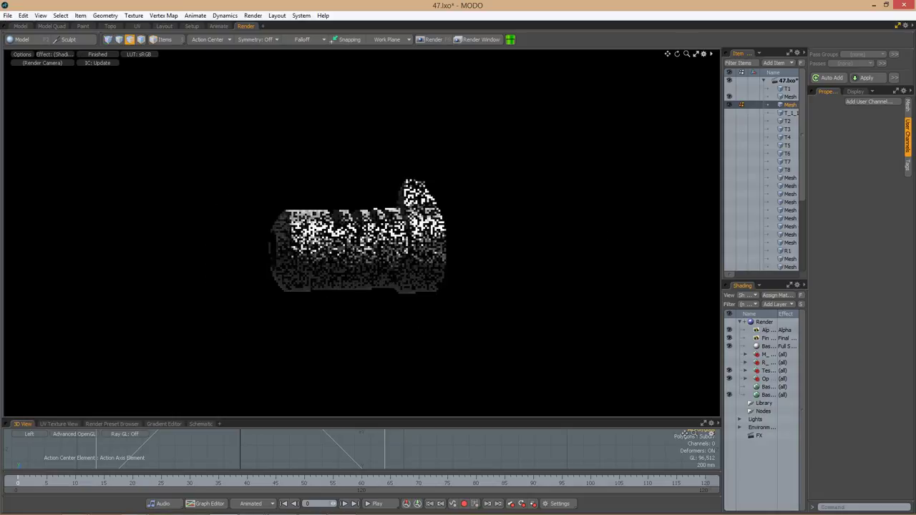
Compare the rendered compensator and post with the reference photos, including thompson_1928_9, and return to modelling.
key(alt+Tab)
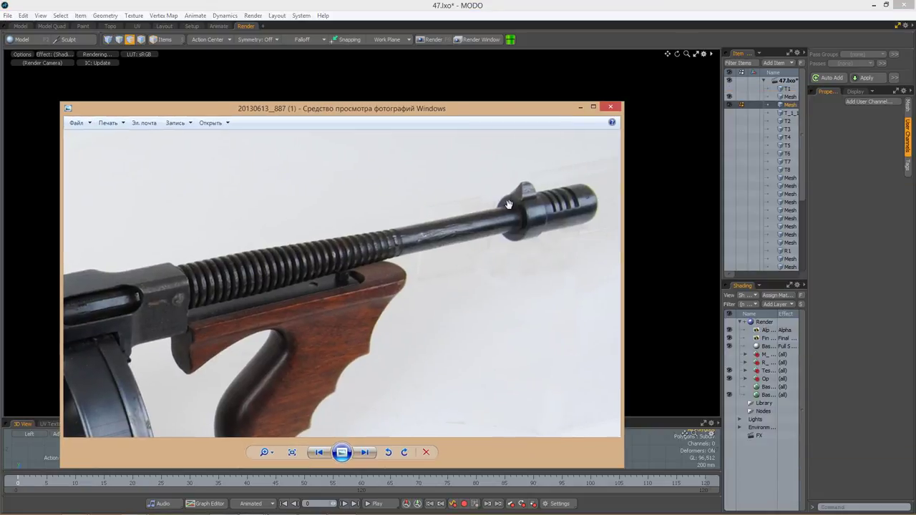
click(580, 106)
key(alt+Tab)
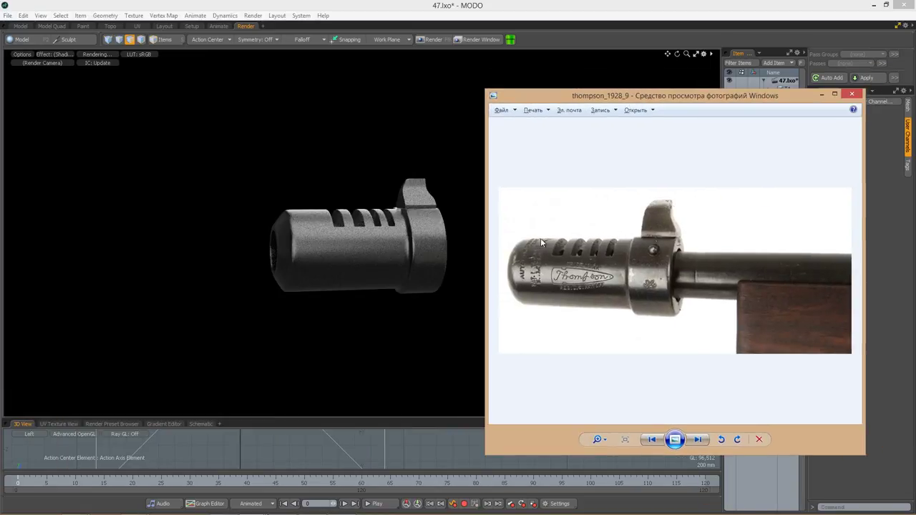
key(alt+Tab)
key(ctrl+Tab)
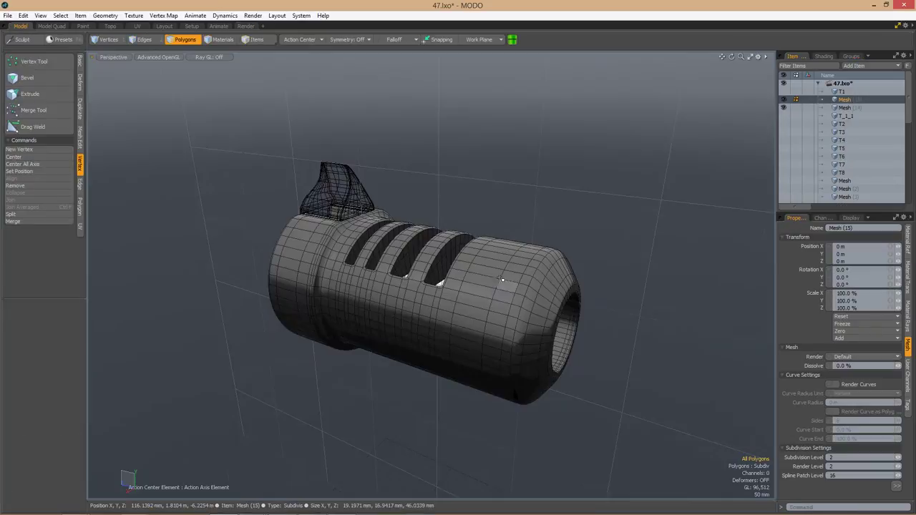
Remove one support edge loop above the post's base and start Slide on the neighbouring loop.
alt+drag(446, 218, 583, 222)
click(583, 222)
key(shift+a)
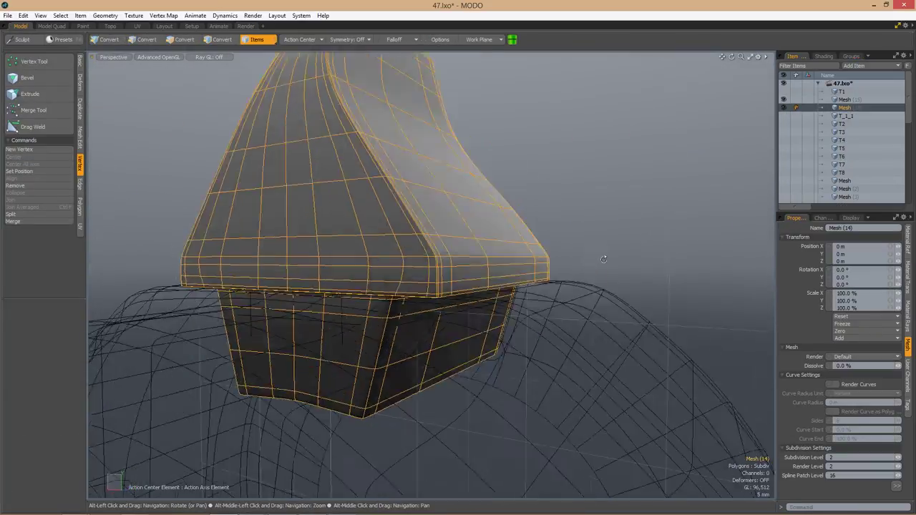
key(2)
double_click(464, 257)
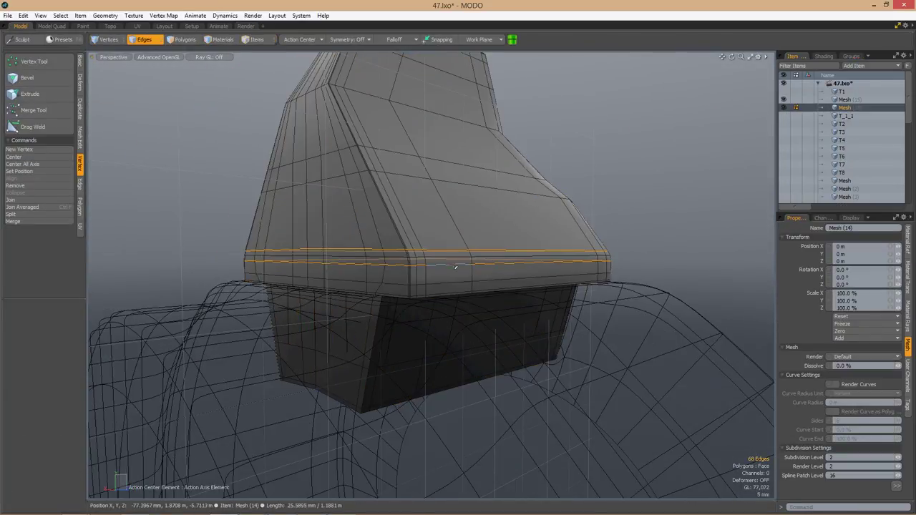
key(Tab)
alt+drag(455, 266, 480, 249)
key(alt+x)
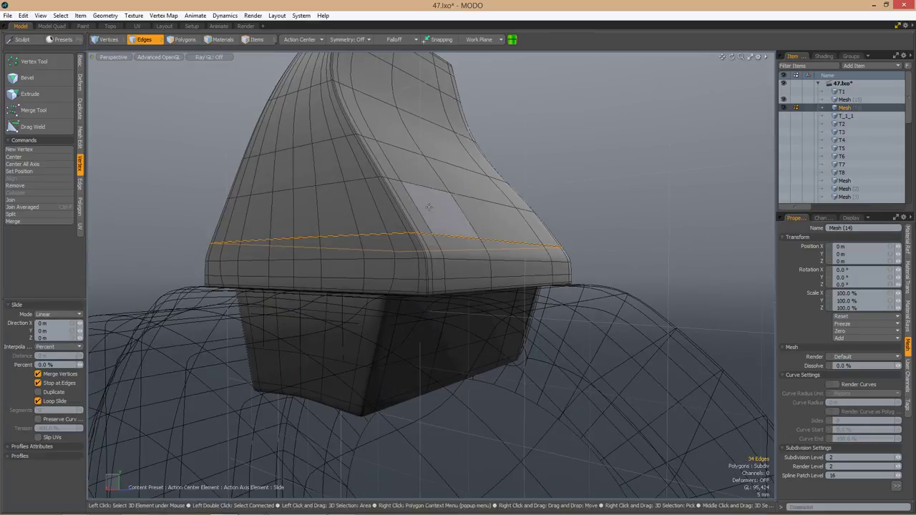
Examine the post's lower transition in the preview render from several angles.
alt+drag(439, 220, 638, 296)
click(246, 26)
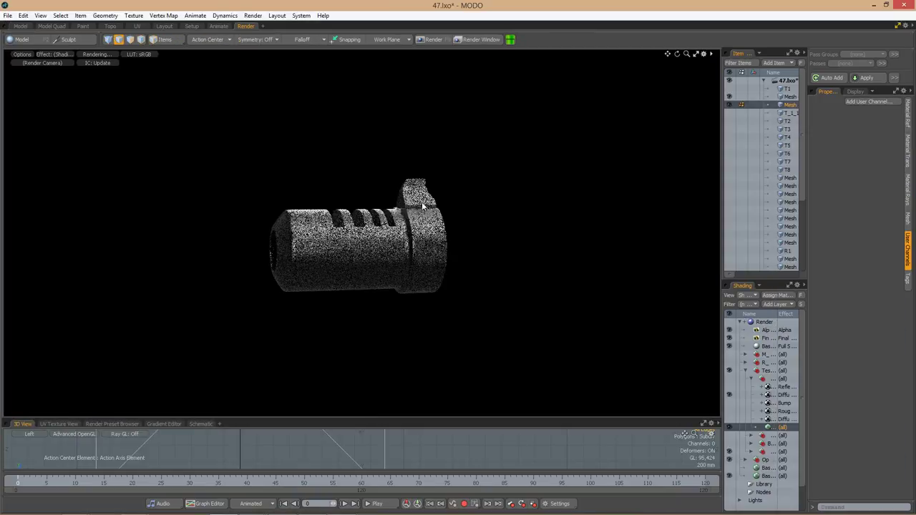
alt+drag(426, 245, 488, 232)
click(20, 26)
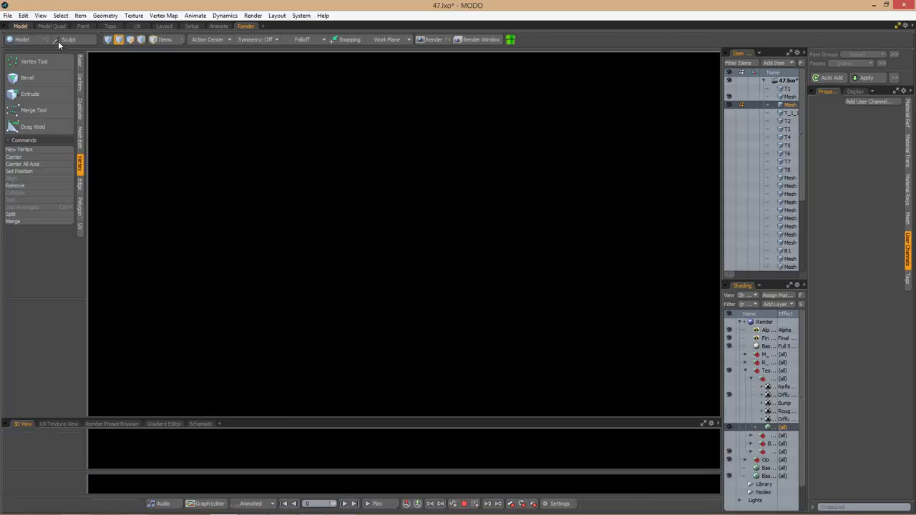
click(245, 26)
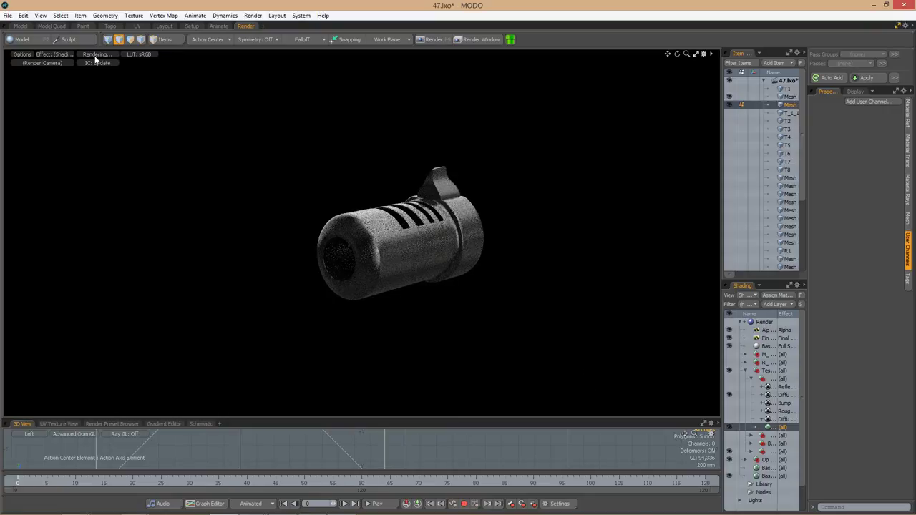
Select the horizontal edge loop above the post's base, set the action centre to Selection, and show the plug in front view.
click(20, 26)
key(2)
alt+drag(400, 237, 461, 240)
double_click(462, 239)
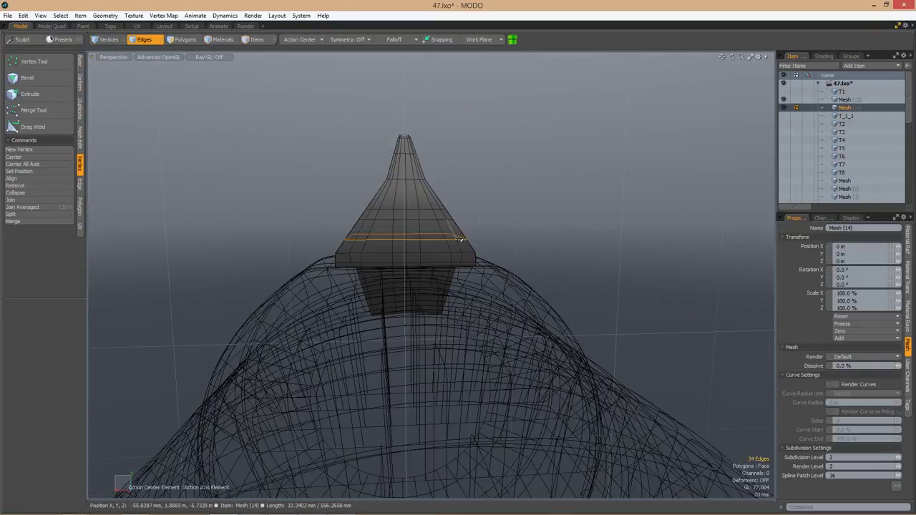
click(293, 51)
alt+drag(366, 239, 429, 228)
alt+drag(619, 208, 501, 322)
key(KP_1)
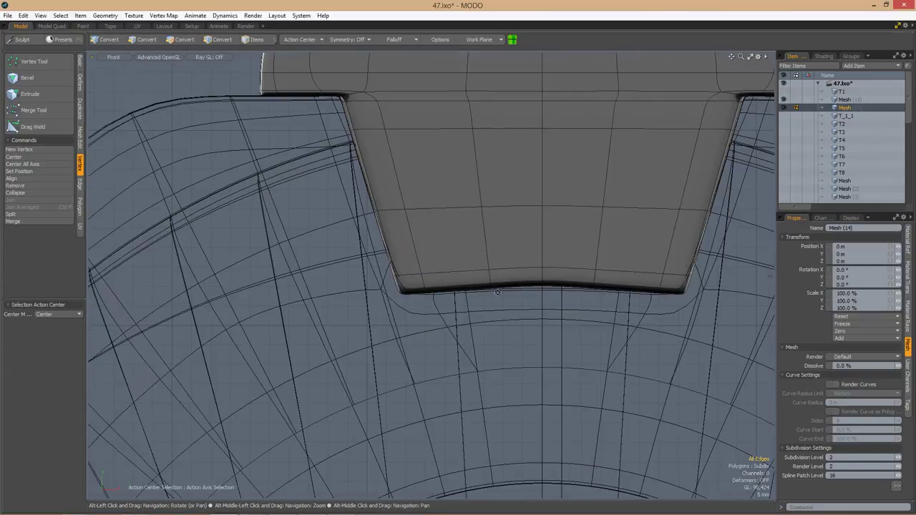
Select the body and post meshes together and isolate the post's polygons for edge editing.
key(w)
key(space)
alt+drag(505, 264, 444, 309)
shift+click(437, 307)
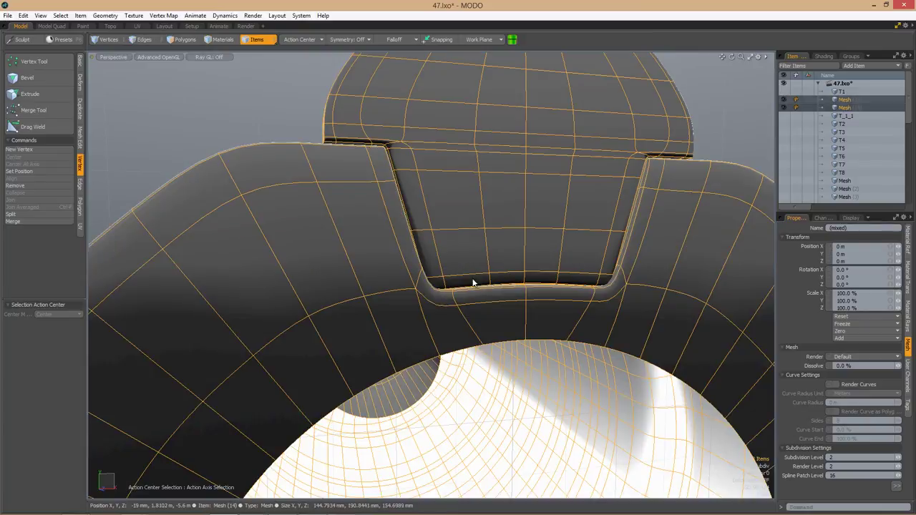
alt+drag(472, 282, 506, 278)
key(3)
key(c)
key(2)
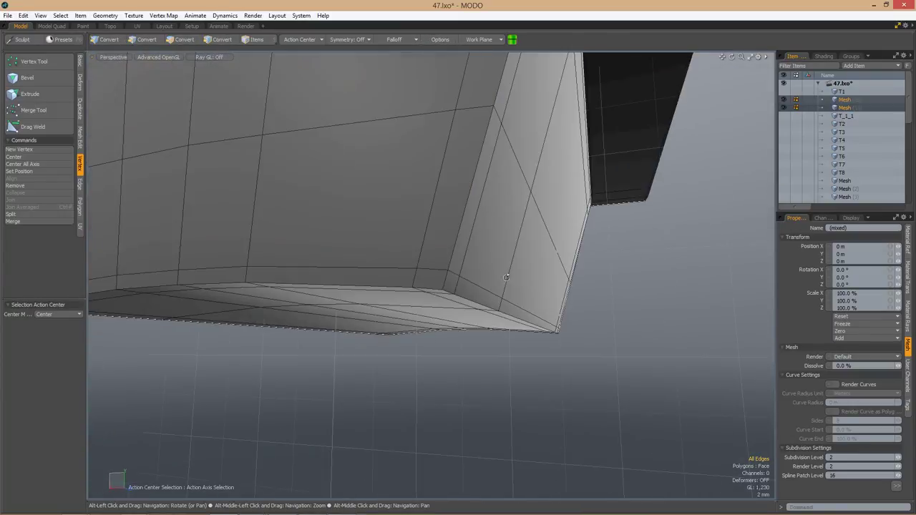
Cut one half of the plug's end face with Edge Slice, adding a diagonal to the lower corner and a short central cross edge.
key(space)
alt+drag(445, 280, 392, 252)
key(alt+c)
key(space)
key(alt+c)
click(471, 269)
click(528, 266)
key(alt+c)
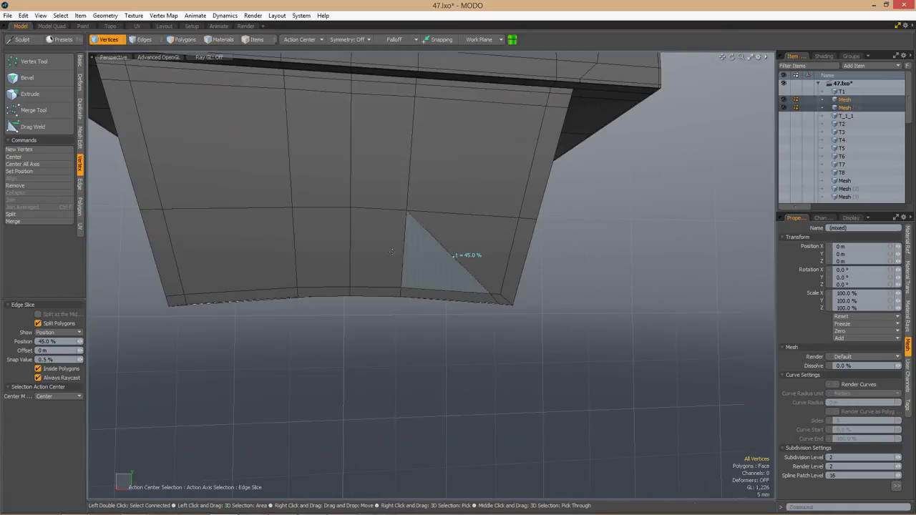
alt+drag(452, 256, 527, 279)
key(2)
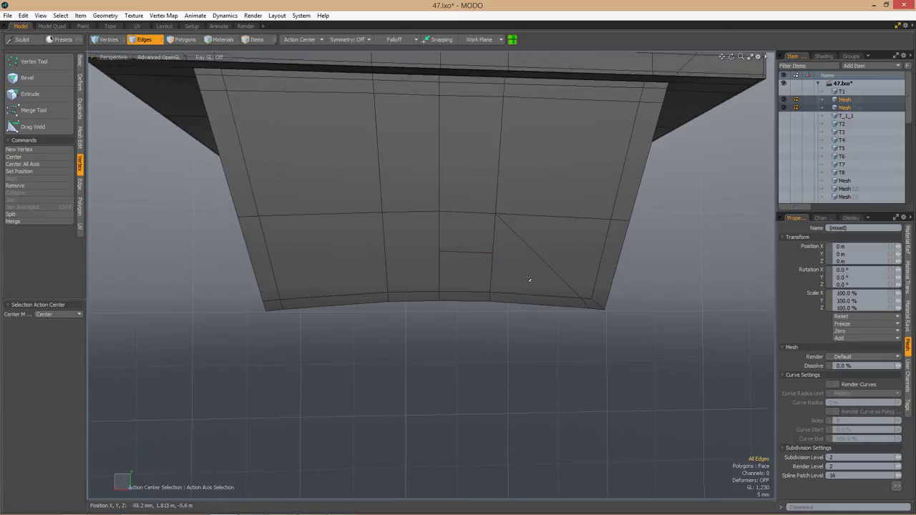
alt+drag(493, 251, 481, 221)
Delete the uncut half of the post and mirror the cut half on the X axis, merging vertices at 1 mm.
key(3)
scroll(527, 229, down, 2)
scroll(608, 322, up, 2)
right_drag(665, 407, 469, 53)
key(Delete)
key(shift+v)
click(299, 39)
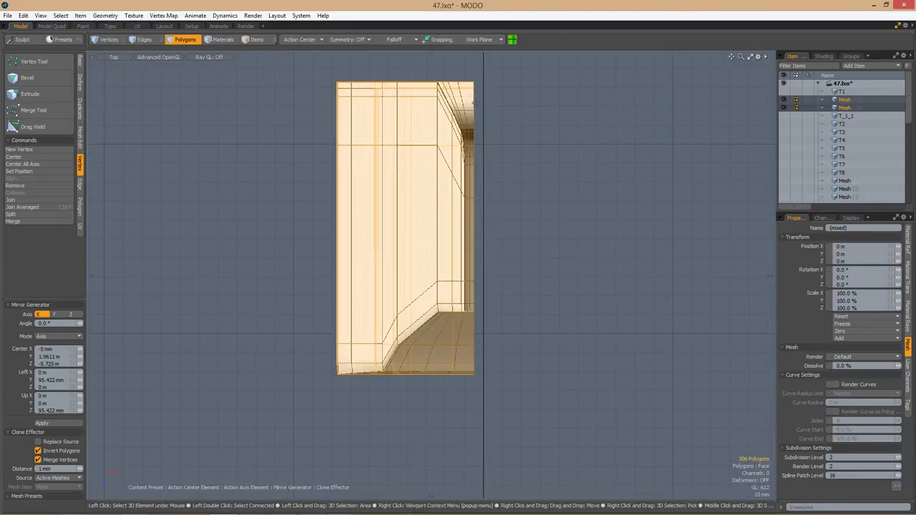
click(475, 102)
key(space)
Inspect the plug's fit in the collar notch in the preview render from the rear and above.
alt+drag(475, 103, 501, 215)
click(245, 26)
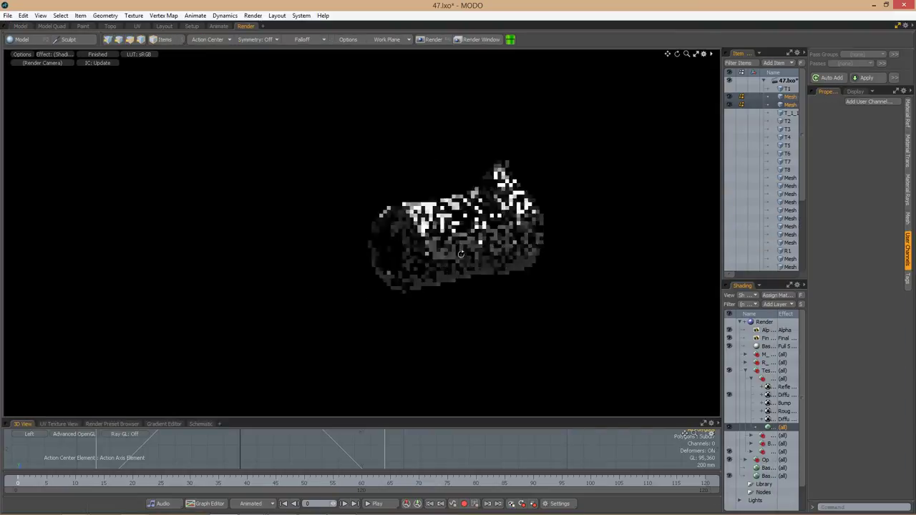
alt+drag(461, 254, 530, 186)
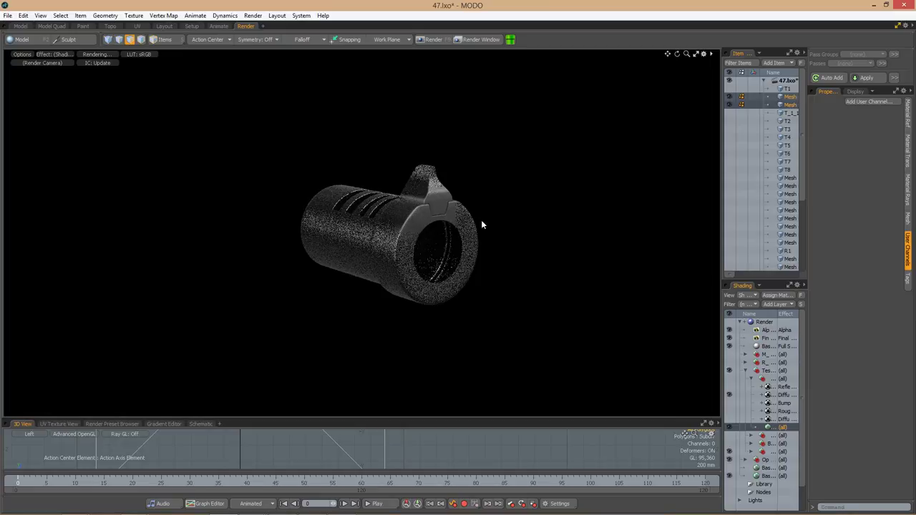
alt+drag(481, 224, 437, 229)
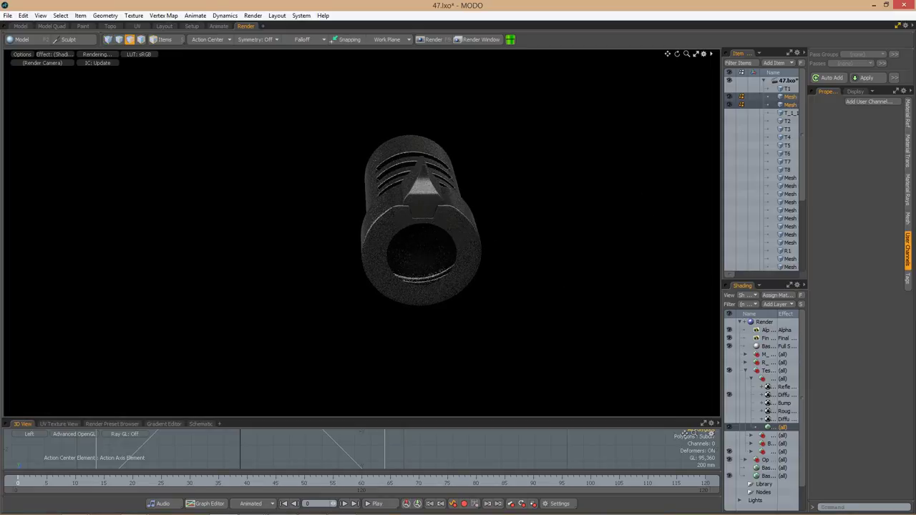
Select the slotted barrel polygons in side view and remove them from view, leaving the collar and post.
click(21, 26)
alt+drag(501, 272, 633, 231)
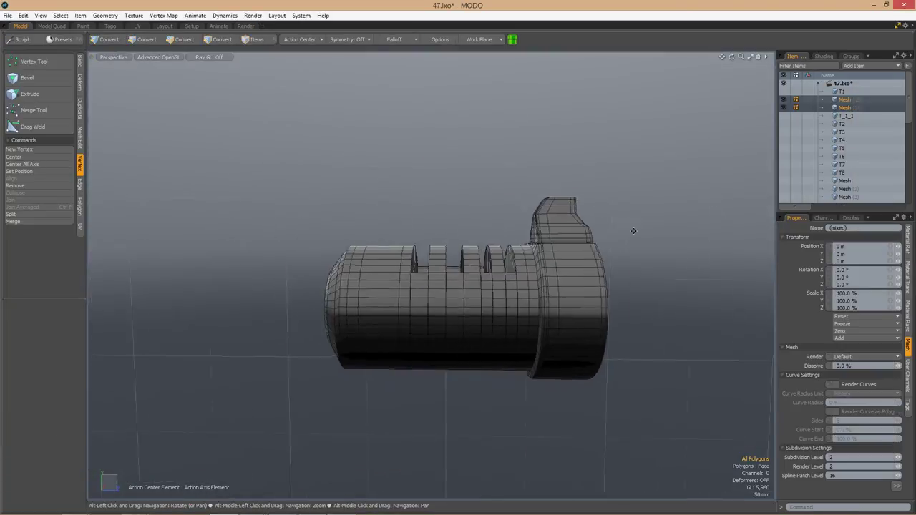
key(ctrl+space)
click(476, 280)
right_drag(593, 388, 343, 167)
key(Delete)
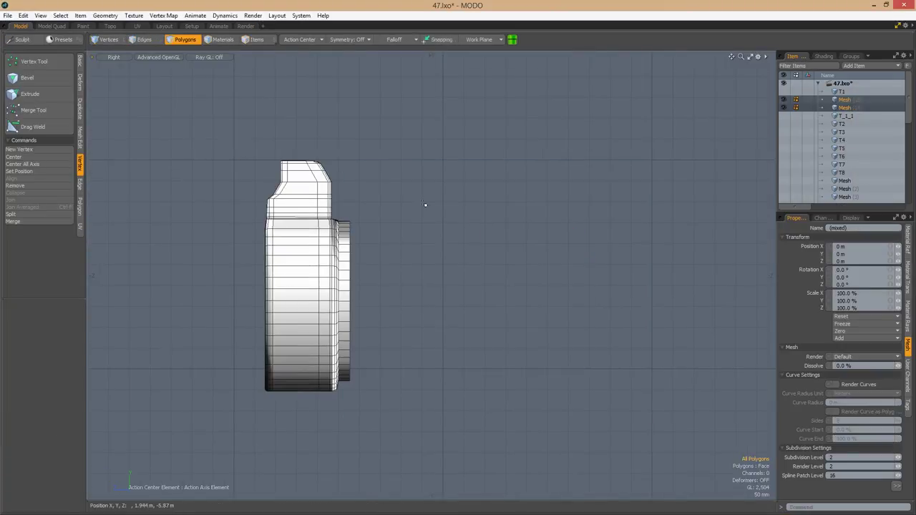
In front view, scale the lower corner vertices of the collar notch and plug outward on X so the notch sides stand vertical.
key(ctrl+space)
click(496, 272)
key(1)
scroll(465, 258, up, 3)
drag(442, 235, 466, 276)
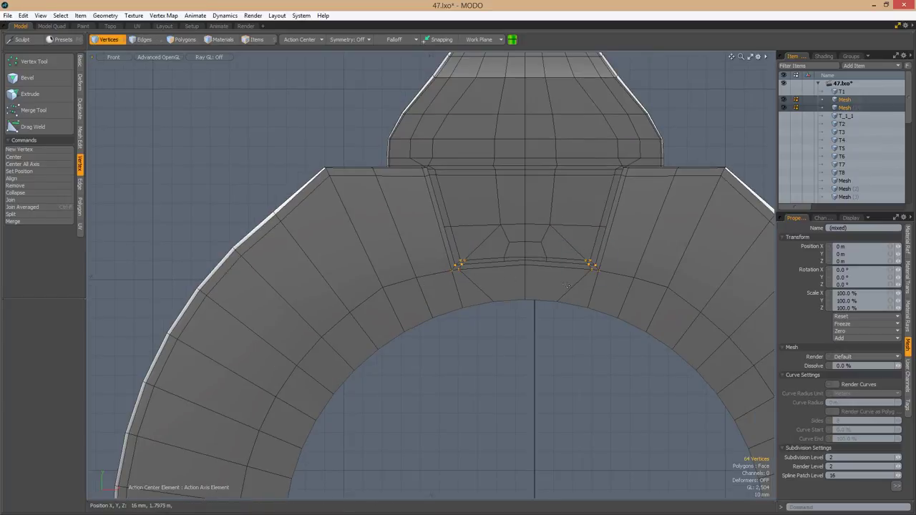
scroll(501, 271, down, 2)
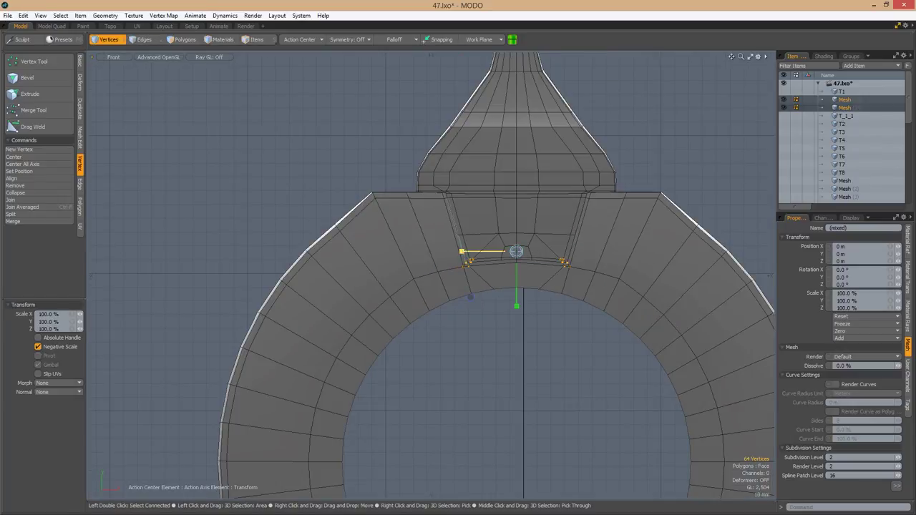
Add a loop slice at 50% around the collar's front face, and select the mid-height notch-side vertices for scaling on X.
key(3)
key(alt+c)
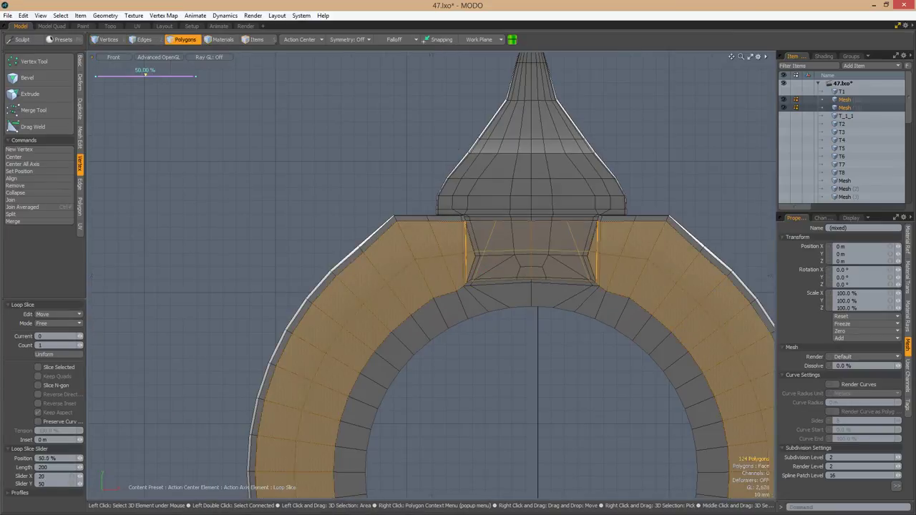
key(1)
scroll(452, 260, up, 2)
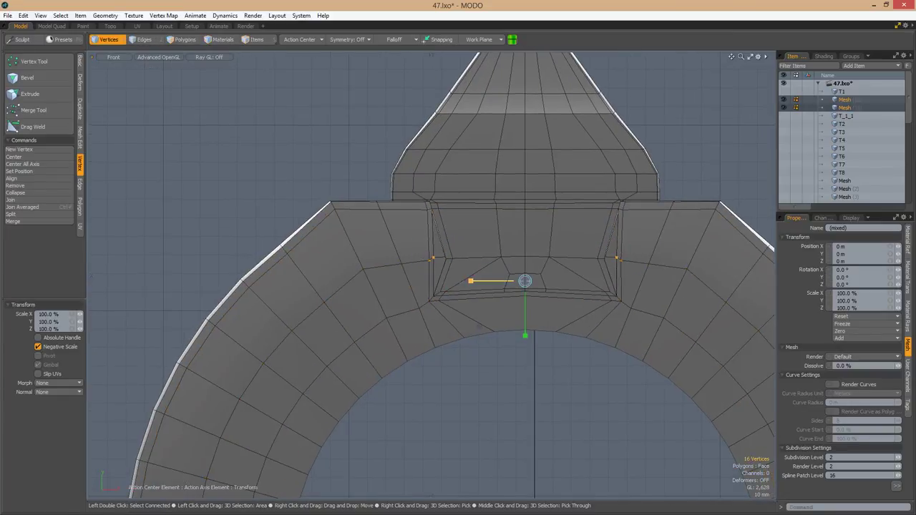
key(space)
scroll(461, 264, up, 2)
Isolate the post to check its plug, and scale the mid-height side vertices on X to follow the notch walls.
key(3)
double_click(527, 266)
key(shift+h)
scroll(527, 265, down, 3)
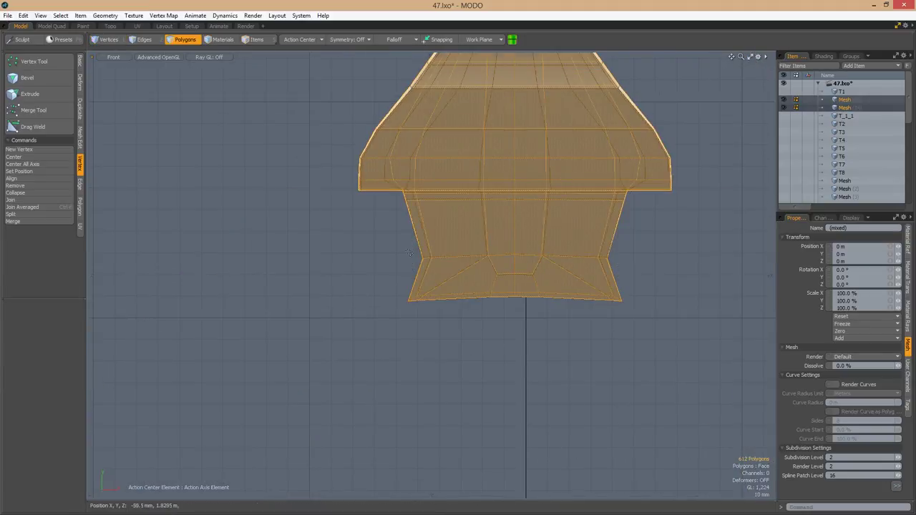
key(1)
scroll(551, 281, up, 3)
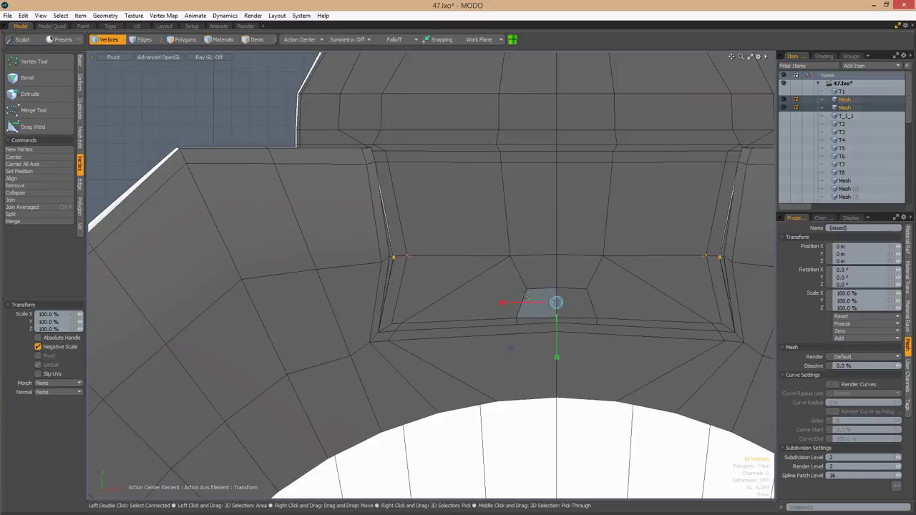
alt+drag(547, 284, 480, 263)
right_drag(344, 171, 566, 312)
key(h)
alt+drag(566, 312, 622, 309)
scroll(481, 215, up, 5)
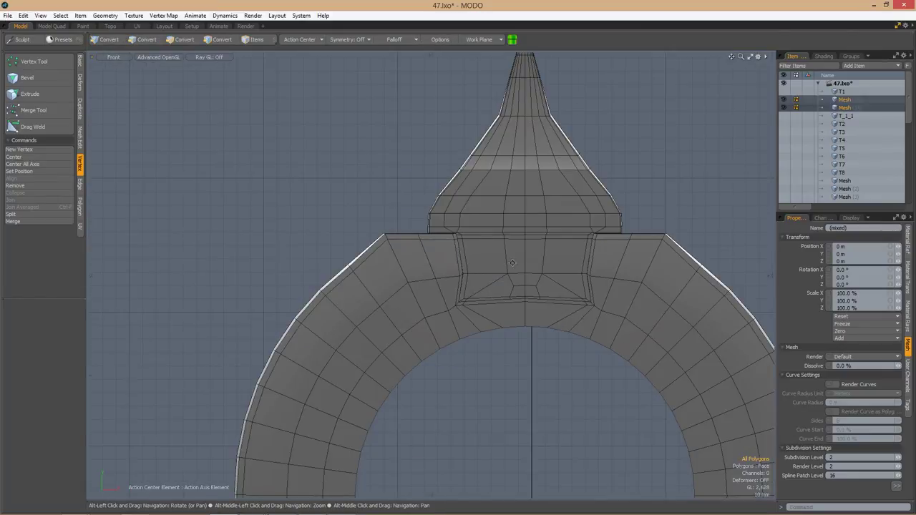
Scale the upper corner vertices of the notch and plug inward to 77% on X.
key(1)
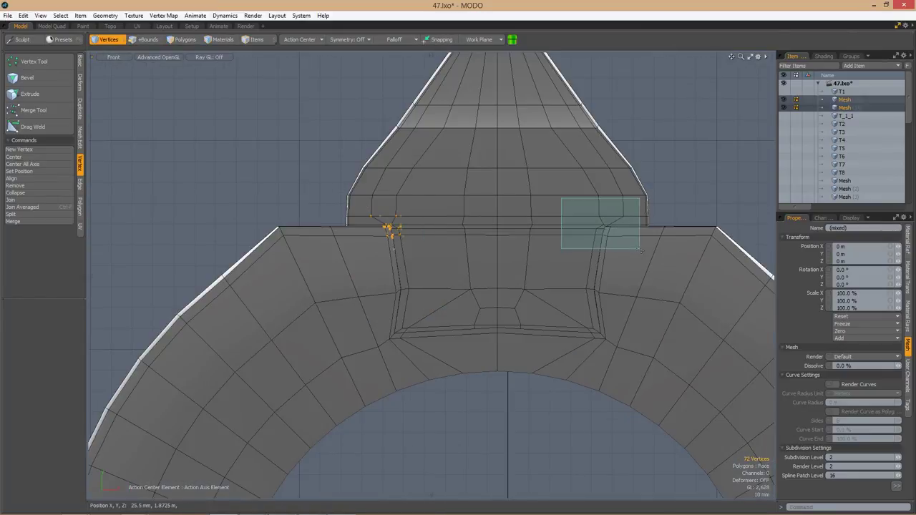
key(ctrl+space)
click(646, 229)
alt+drag(646, 229, 402, 259)
alt+drag(573, 329, 497, 282)
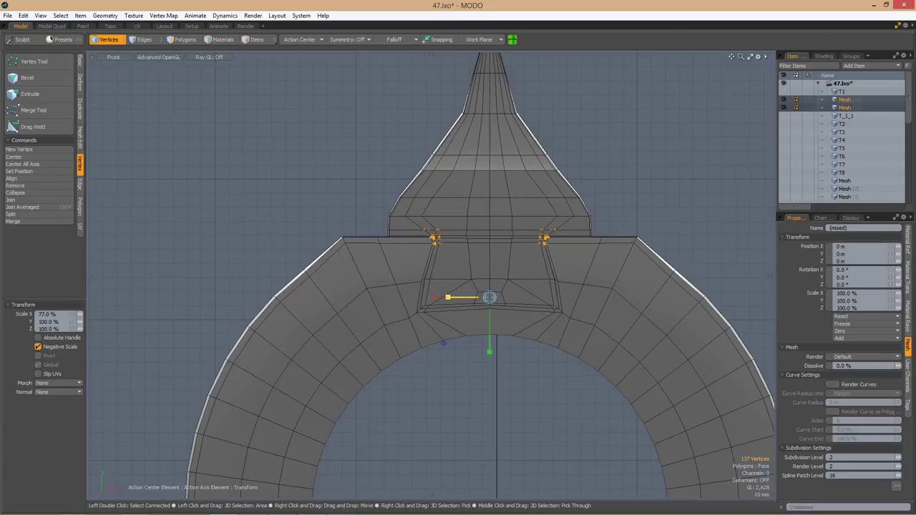
alt+drag(477, 290, 480, 245)
Scale the outer corner vertices of the collar's flat top inward on X and lower them slightly.
key(ctrl+space)
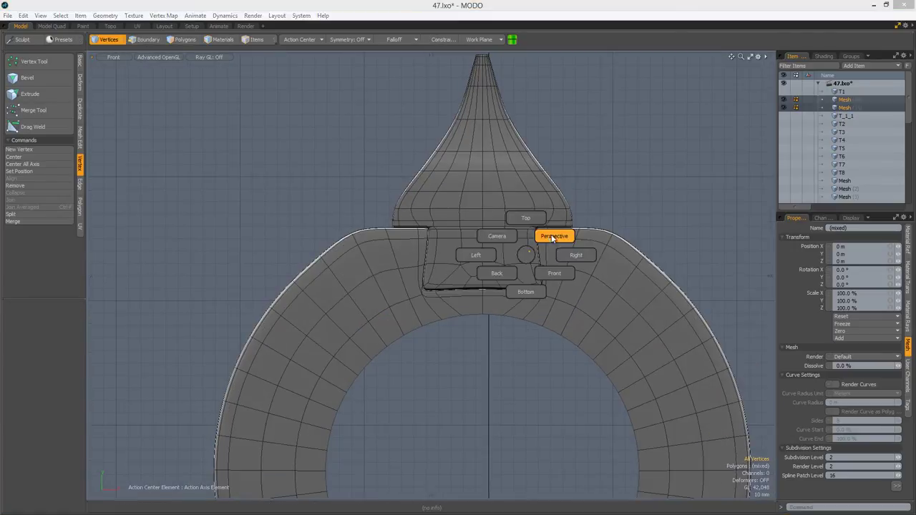
click(552, 235)
alt+drag(552, 236, 541, 267)
key(ctrl+space)
click(569, 285)
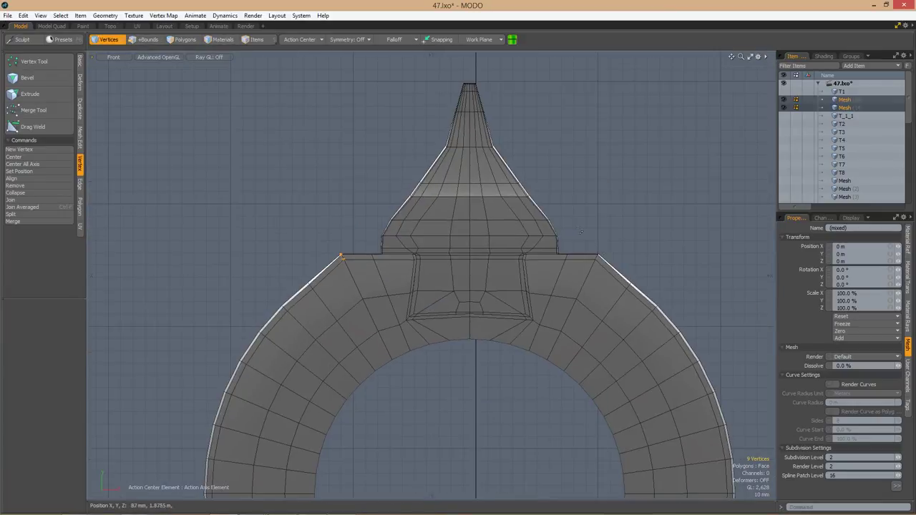
alt+shift+drag(423, 309, 451, 273)
key(w)
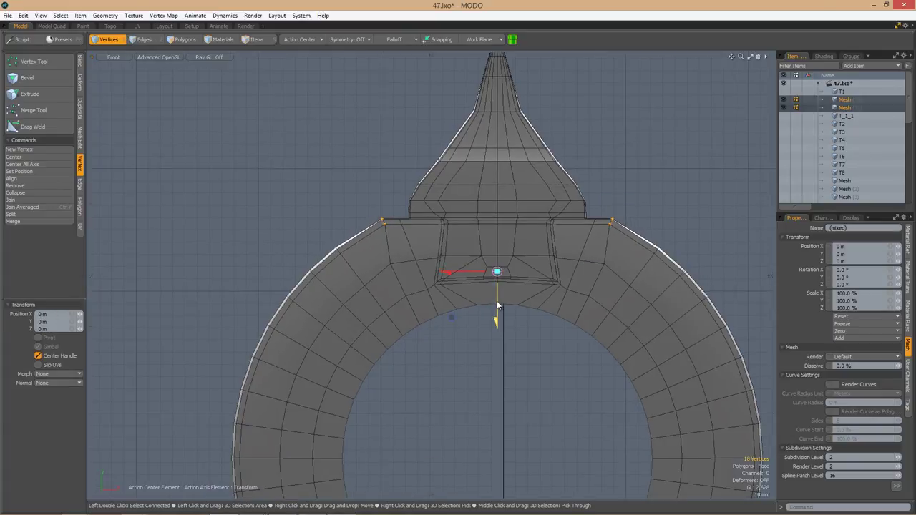
drag(399, 245, 520, 250)
Delete one half of the compensator body in top view and mirror the other half on X, merging vertices at 1 mm.
key(ctrl+space)
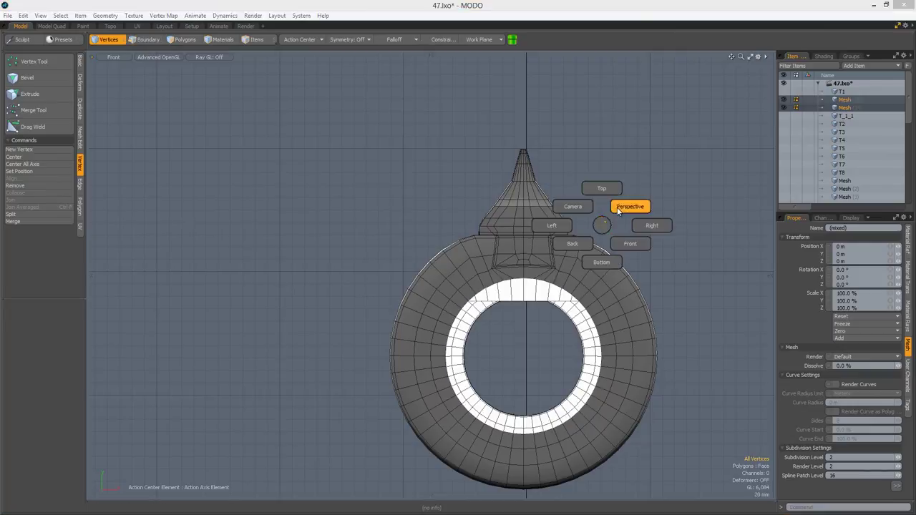
click(623, 204)
key(2)
key(3)
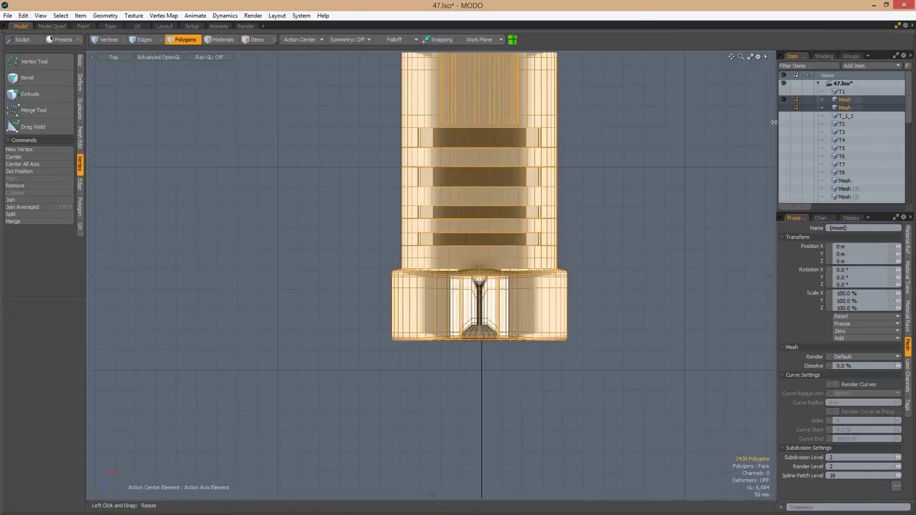
key(a)
right_drag(478, 85, 634, 433)
key(Delete)
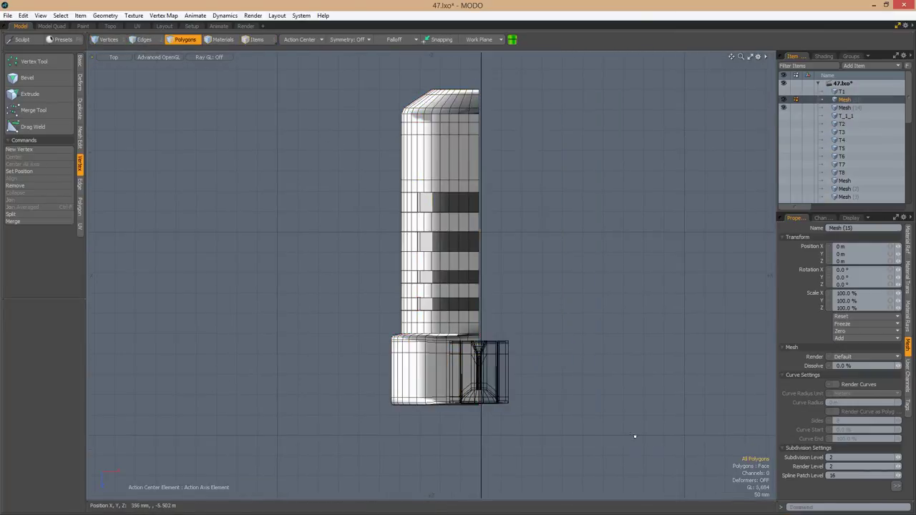
key(shift+v)
click(301, 39)
click(478, 156)
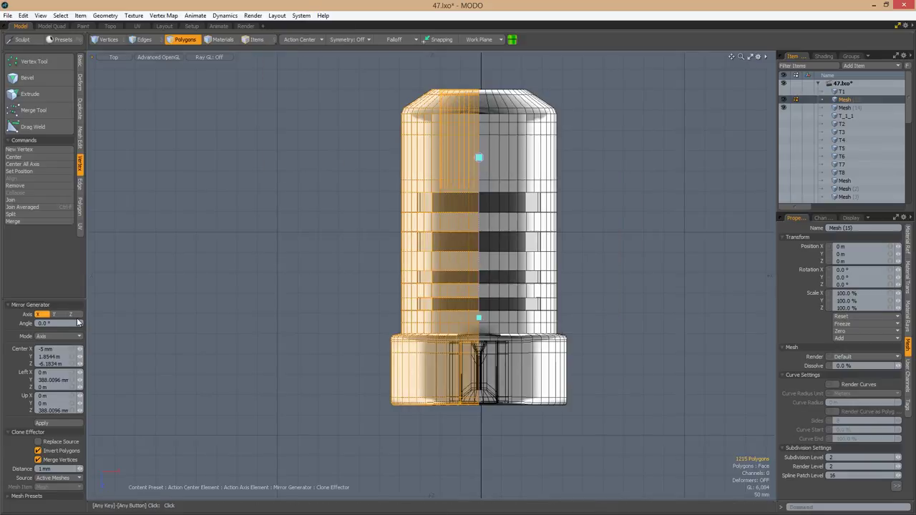
alt+drag(479, 156, 319, 72)
Inspect the post and collar from several angles in the preview render.
key(5)
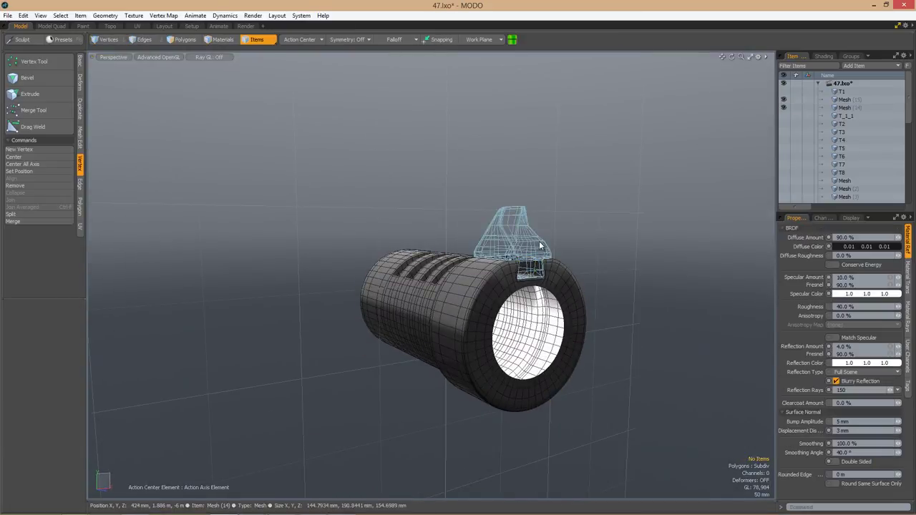
click(512, 230)
click(245, 26)
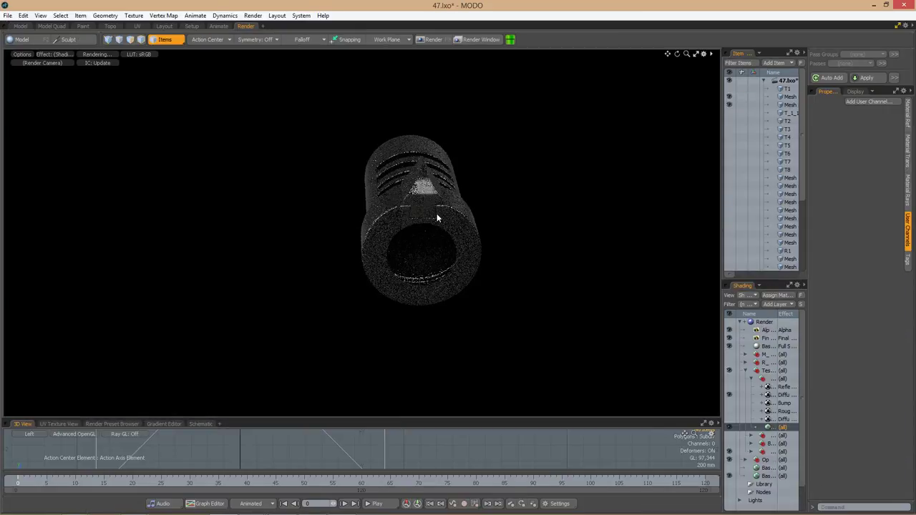
alt+drag(415, 190, 394, 193)
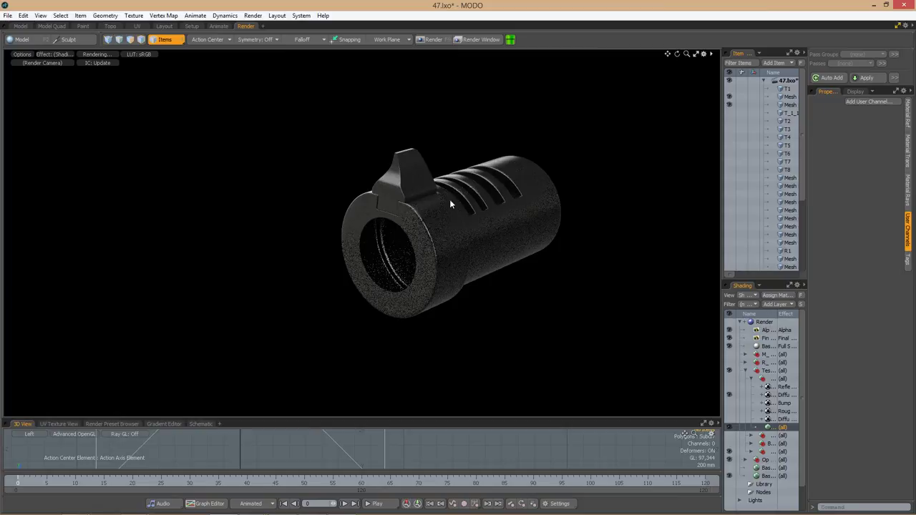
click(21, 26)
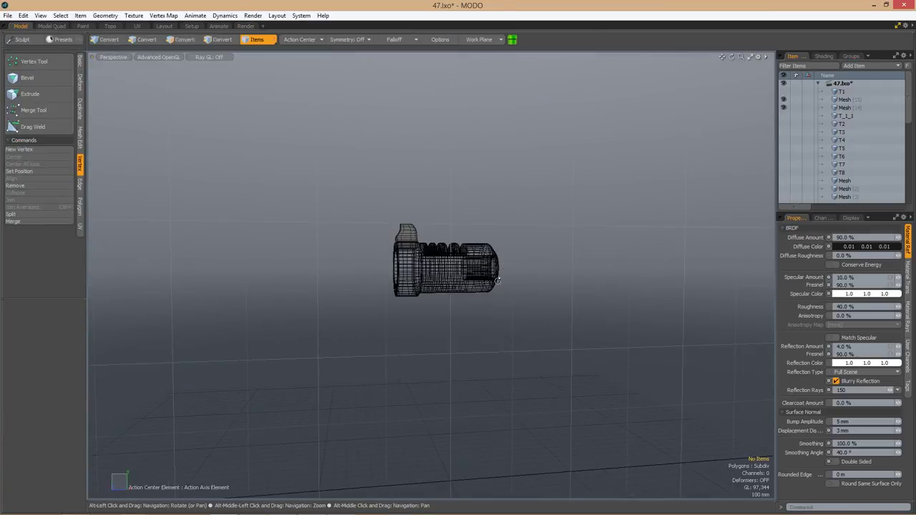
Compare the compensator's proportions with the Right reference image, showing the image for the check and hiding it again.
scroll(511, 218, down, 5)
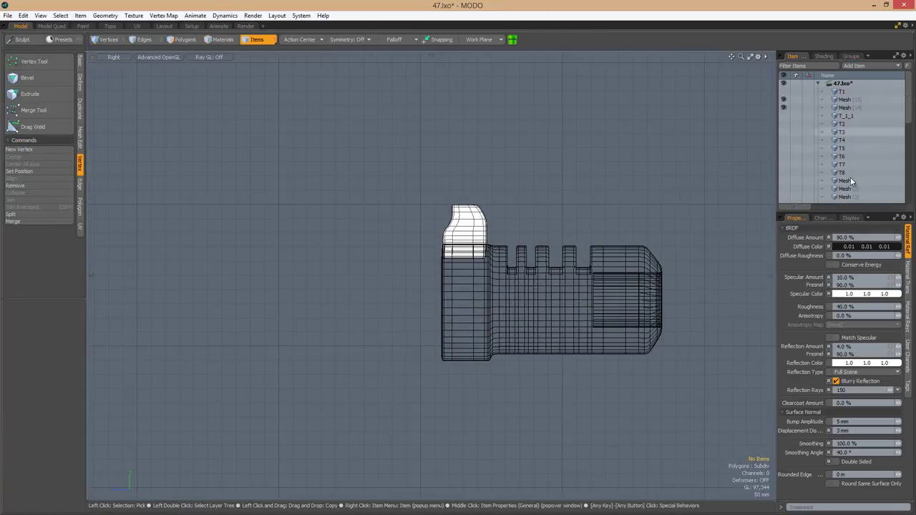
key(3)
alt+drag(573, 285, 444, 219)
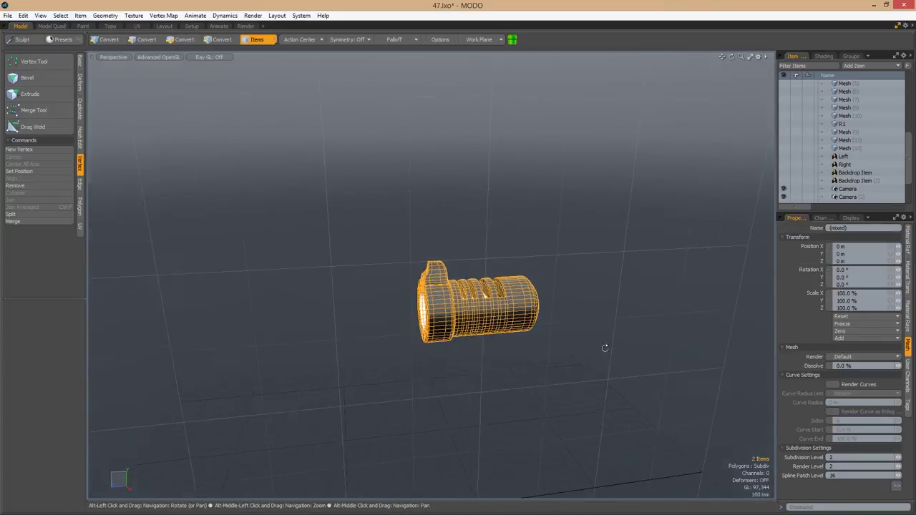
click(783, 164)
scroll(584, 267, up, 3)
scroll(584, 267, down, 5)
scroll(429, 298, up, 5)
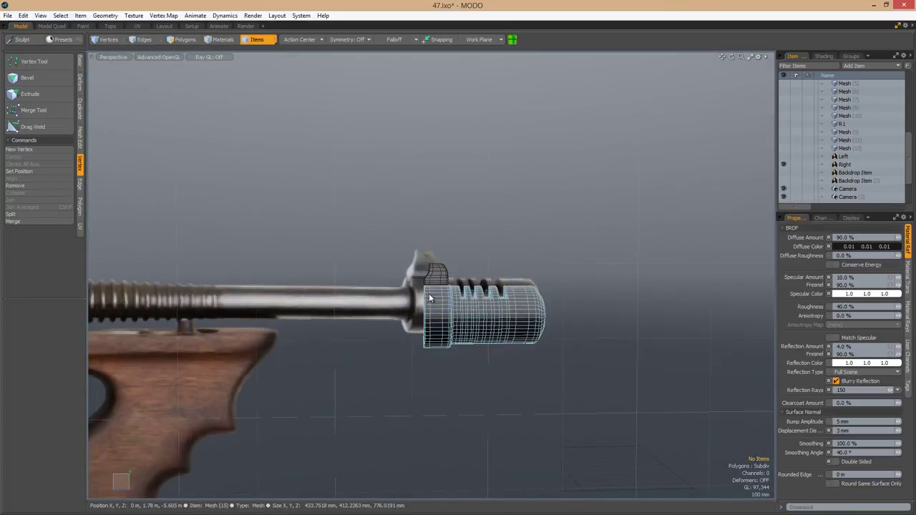
scroll(513, 361, down, 5)
scroll(507, 348, up, 5)
key(1)
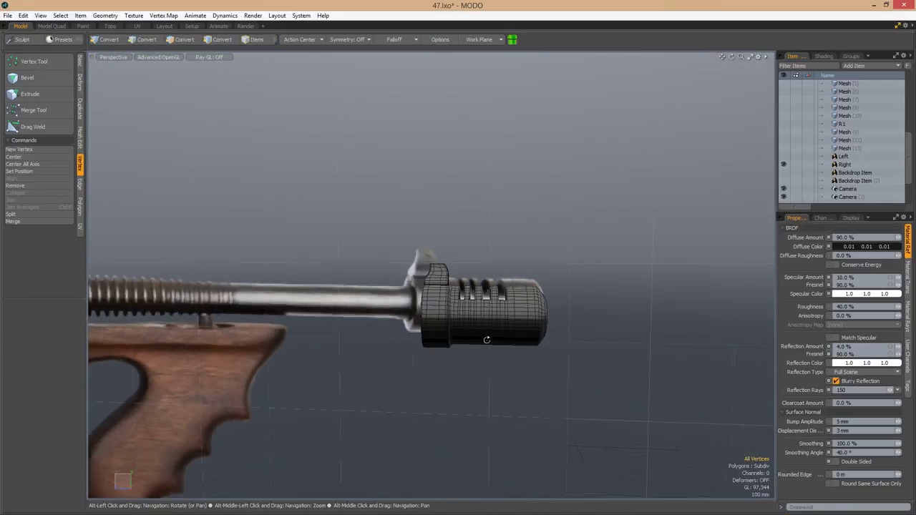
alt+drag(507, 348, 298, 332)
scroll(298, 333, down, 5)
click(783, 164)
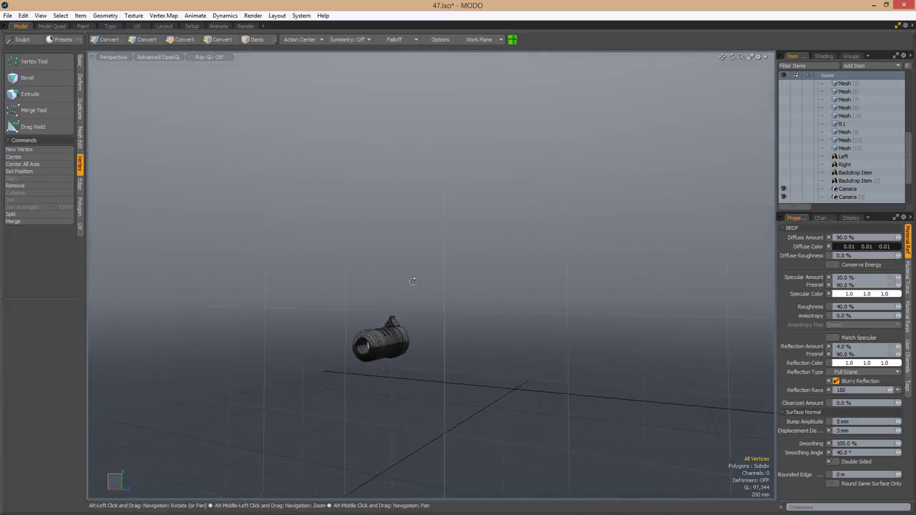
Turn off the dark test material in the shader tree and return to the item list.
alt+drag(413, 282, 621, 289)
click(823, 57)
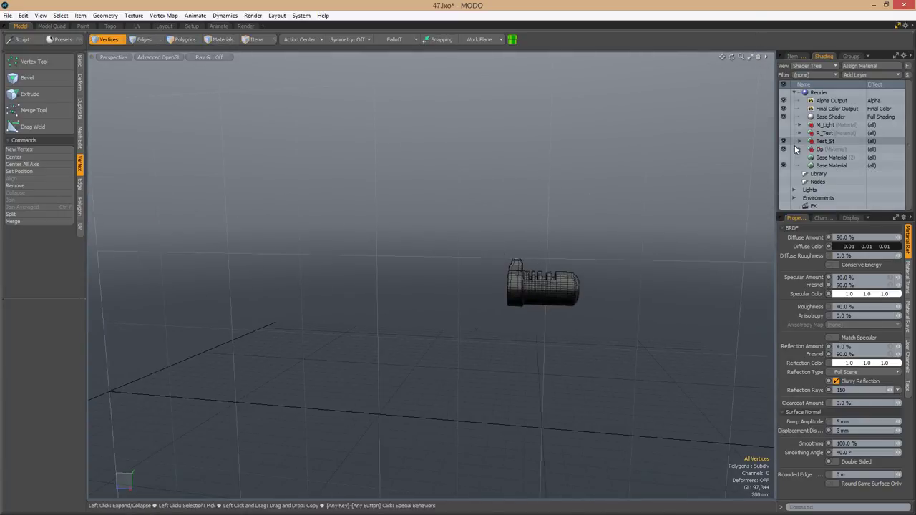
alt+drag(630, 303, 473, 352)
key(2)
click(793, 56)
scroll(430, 301, up, 10)
Add a loop slice around the middle of the rear collar's outer side wall.
key(3)
key(l)
key(alt+c)
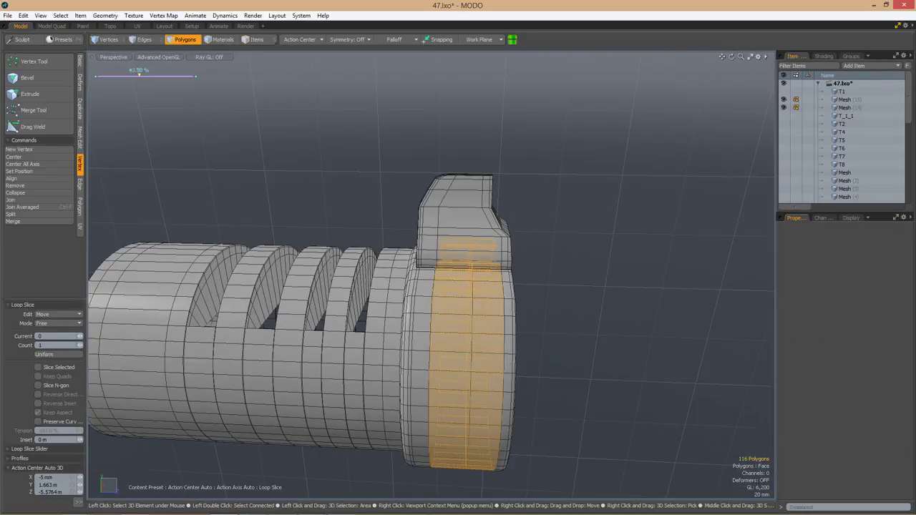
key(ctrl+z)
alt+drag(551, 334, 473, 330)
key(ctrl+z)
Cut an eight-sided hole into the collar's side beside the post, centred on the middle loop.
key(2)
mouse_move(491, 293)
alt+mouse_down()
mouse_move(484, 330)
mouse_move(546, 303)
mouse_move(510, 335)
mouse_move(455, 300)
mouse_move(430, 308)
mouse_move(487, 308)
alt+mouse_up()
key(shift+c)
key(e)
key(Return)
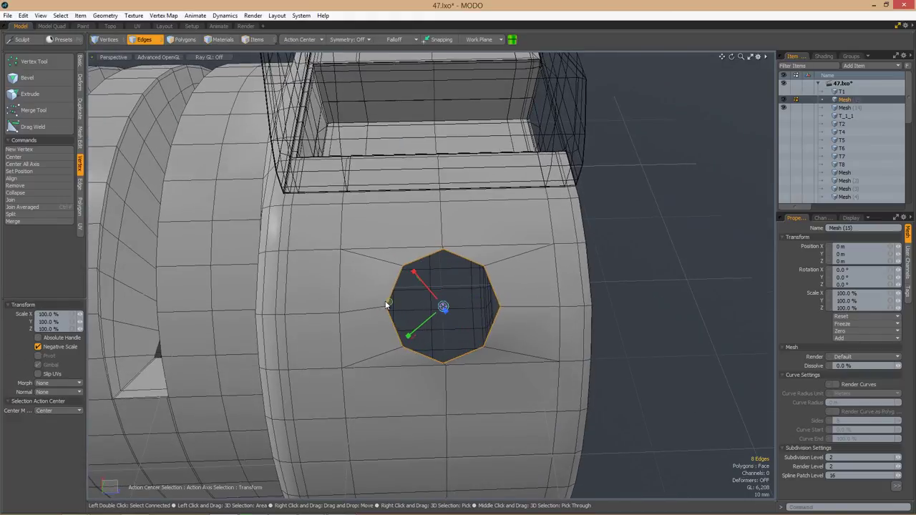
Extrude the hole's border edges inward and flatten the extruded loop by scaling it to 34% on X.
alt+drag(379, 333, 371, 224)
double_click(440, 277)
key(z)
click(315, 39)
click(308, 72)
key(r)
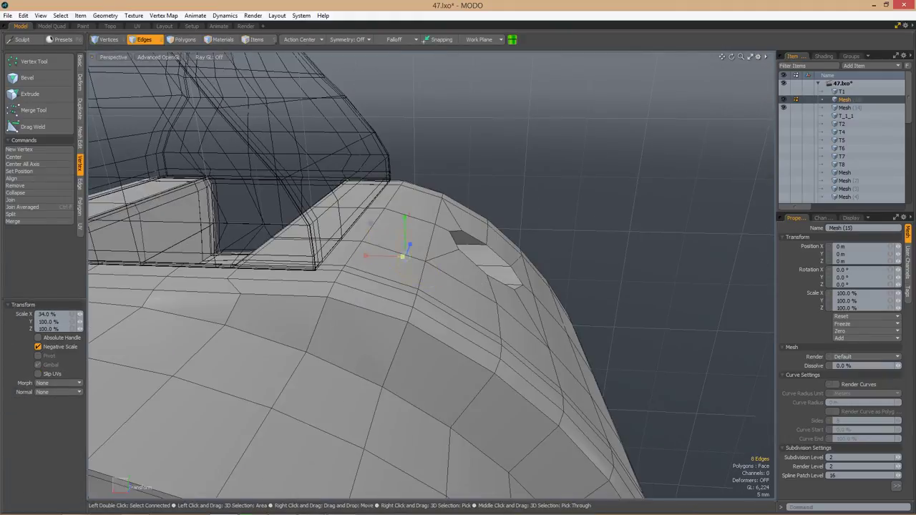
Extrude the hole's inner edge loop once more and select the resulting ring of wall polygons.
alt+drag(458, 301, 553, 267)
alt+drag(501, 300, 448, 267)
scroll(447, 268, up, 3)
key(3)
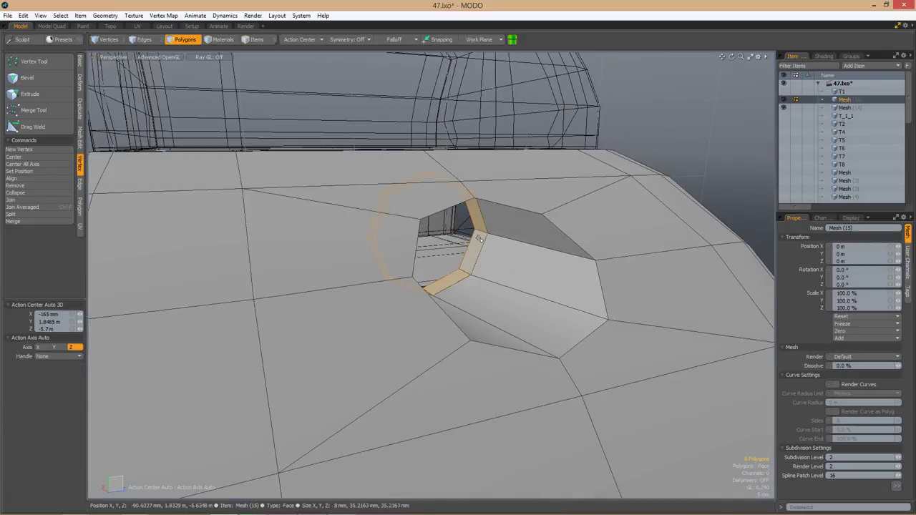
alt+drag(468, 256, 401, 236)
double_click(428, 235)
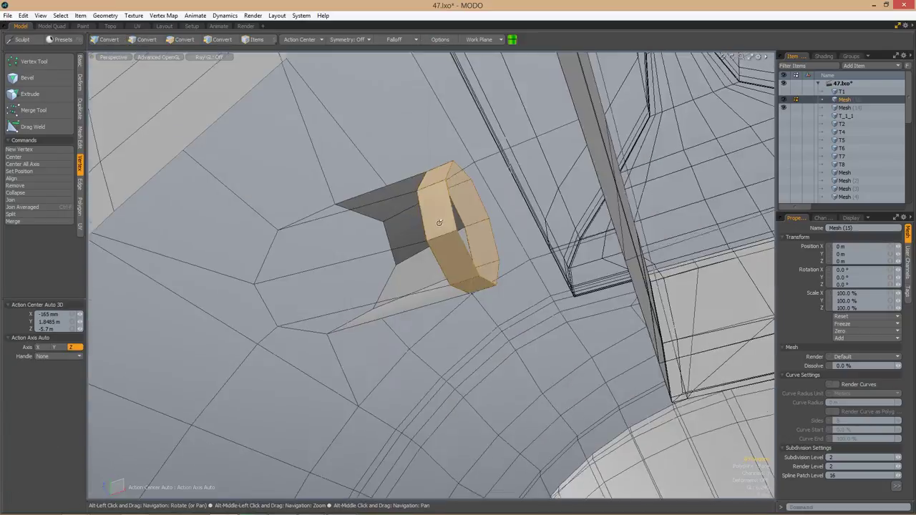
Isolate the inner ring, select its open edge loop, and move it outward through the hole to form a tube.
key(shift+h)
key(2)
scroll(411, 278, down, 5)
key(u)
scroll(539, 297, up, 3)
key(w)
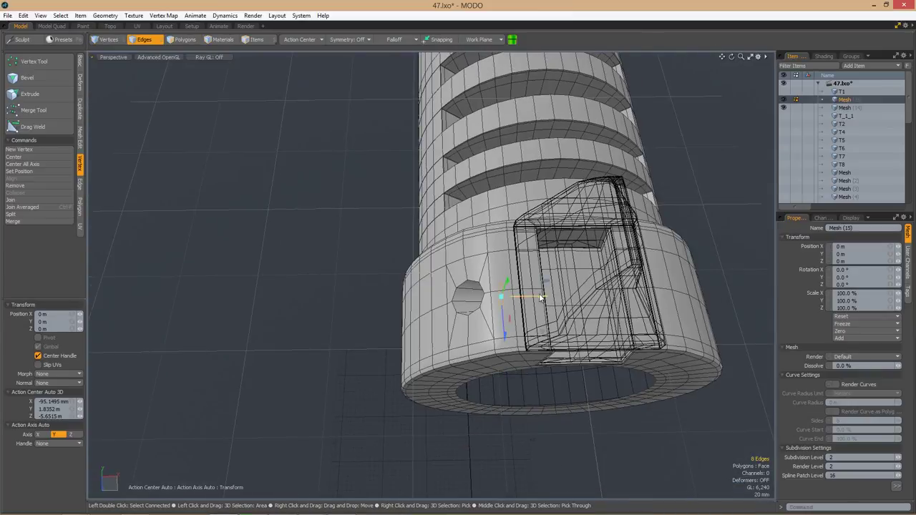
alt+drag(426, 327, 605, 268)
Preview the collar hole with subdivision, delete the protruding tube, and return the mesh to plain polygons.
key(3)
key(Tab)
scroll(605, 268, up, 3)
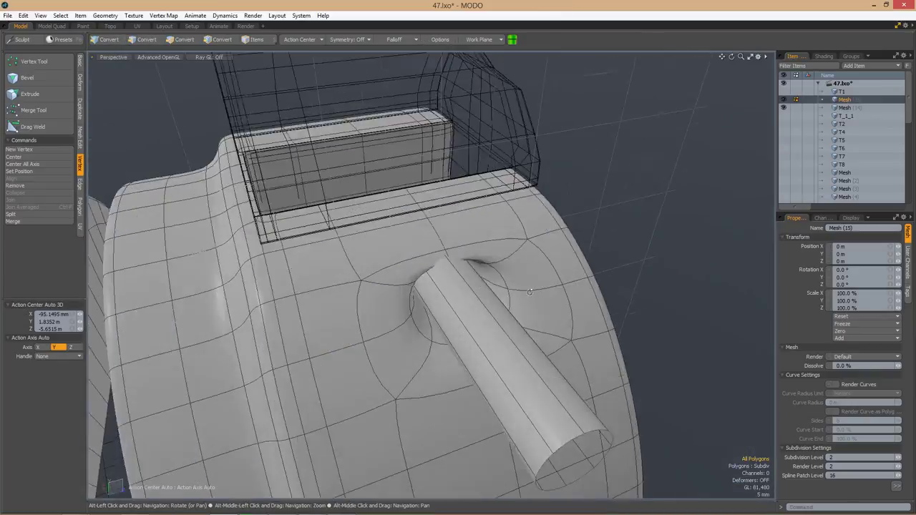
alt+drag(656, 323, 501, 300)
key(Delete)
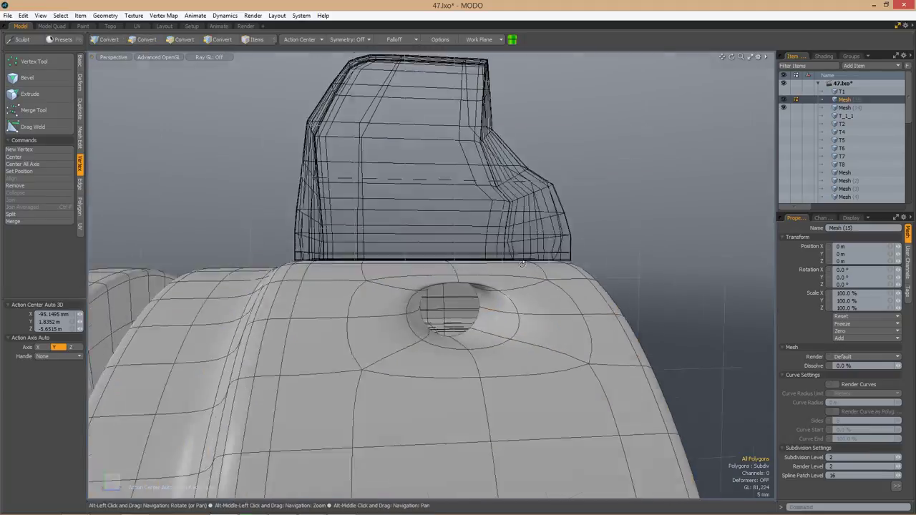
key(Tab)
key(ctrl+space)
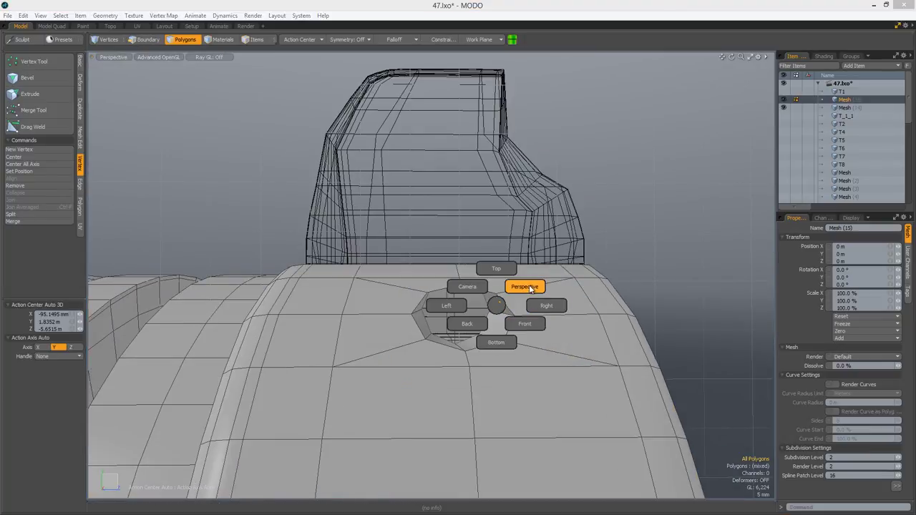
Delete the ring of wall polygons inside the collar's side hole, keeping the separate tube.
click(530, 289)
alt+drag(530, 289, 582, 296)
key(2)
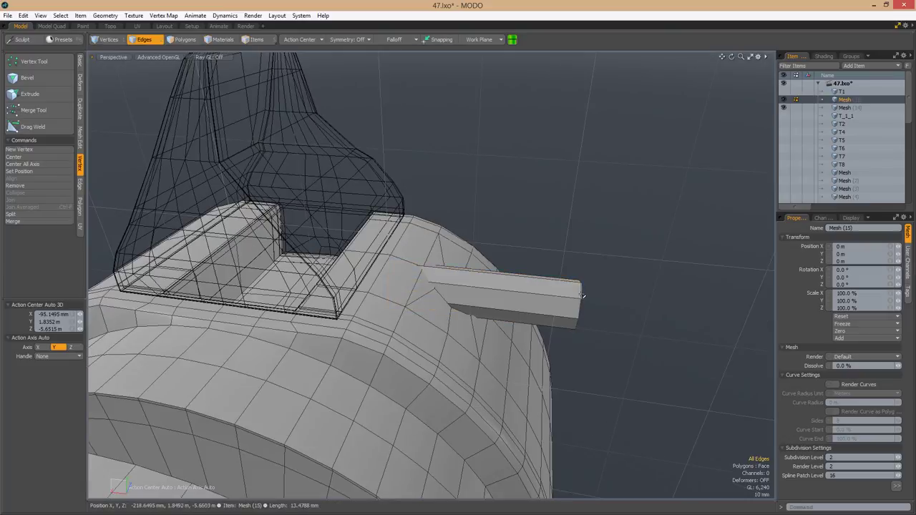
alt+drag(441, 291, 494, 312)
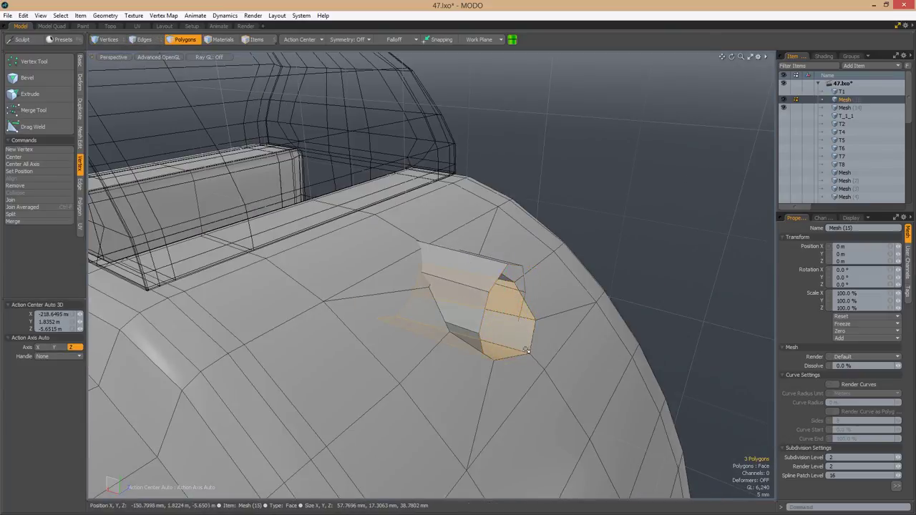
alt+drag(526, 350, 557, 335)
key(l)
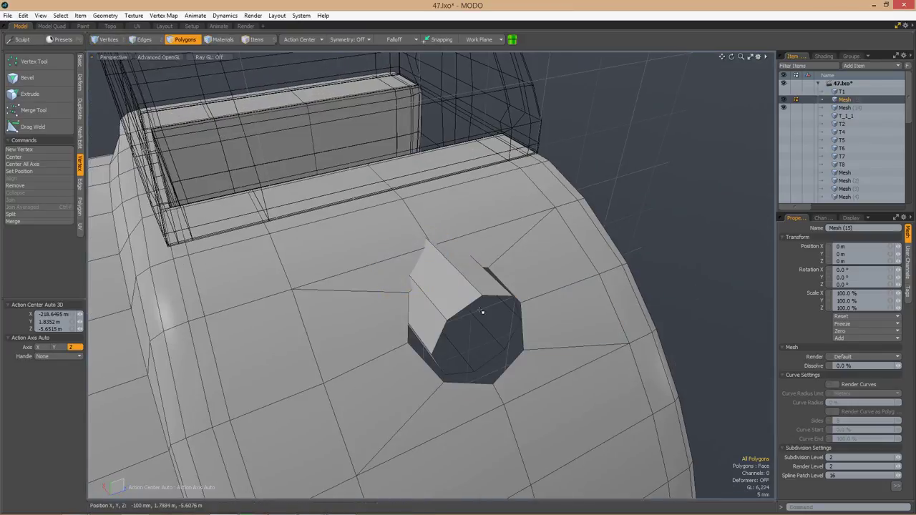
alt+drag(482, 312, 453, 285)
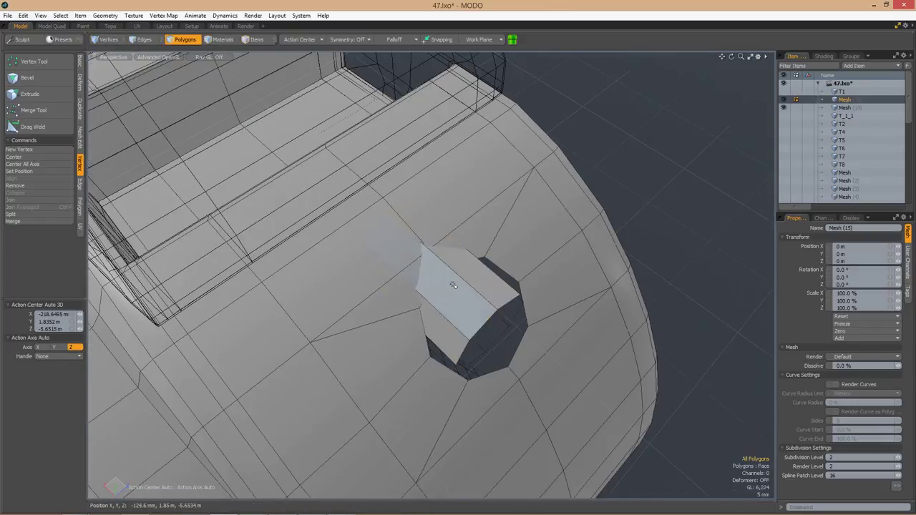
Select the eight polygons of the tube in the hole and set the action center to Automatic.
key(1)
drag(429, 250, 447, 259)
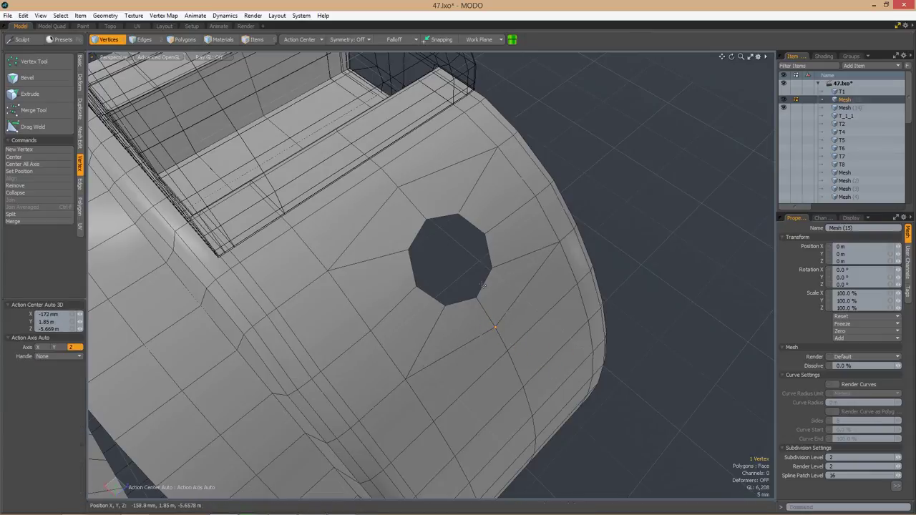
key(2)
alt+drag(483, 286, 401, 236)
key(y)
key(3)
click(294, 39)
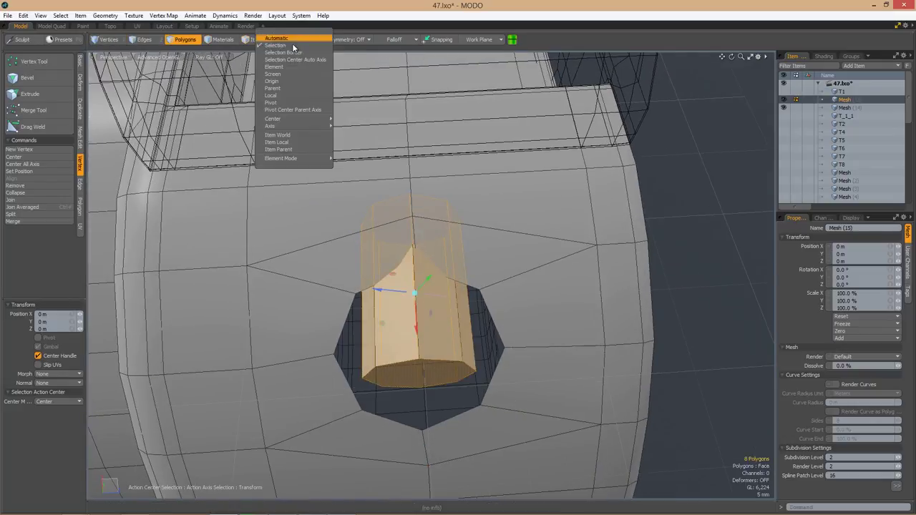
click(292, 41)
Slide a vertex on the hole's border by about 43.3% toward the tube.
scroll(485, 276, up, 5)
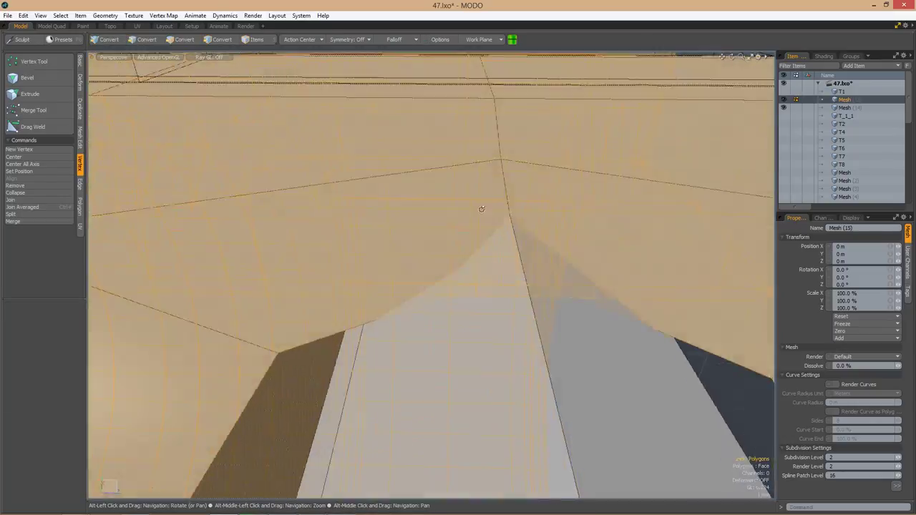
alt+drag(480, 207, 429, 236)
key(1)
scroll(489, 237, down, 5)
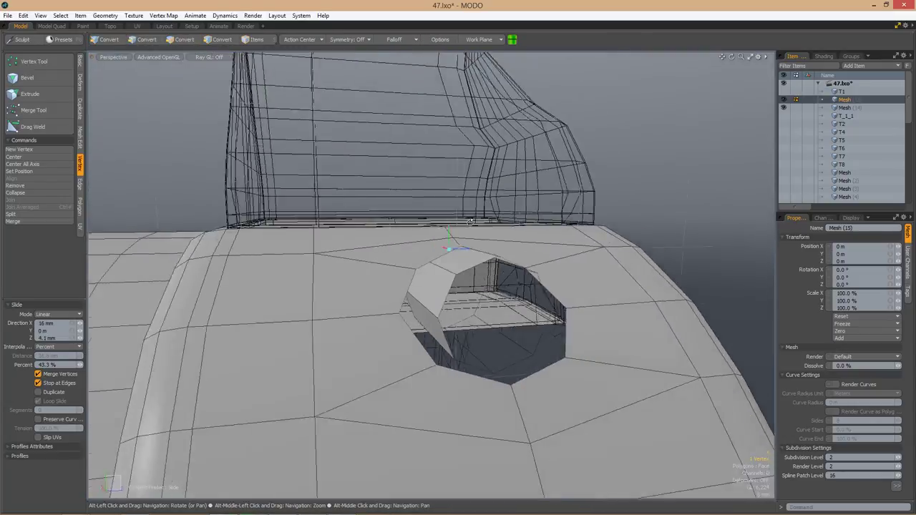
alt+drag(489, 236, 364, 242)
Narrow the hole by scaling its opposite pair of side vertices to about 63% on Z.
key(space)
mouse_move(440, 246)
alt+mouse_down()
mouse_move(463, 286)
mouse_move(502, 238)
mouse_move(458, 243)
mouse_move(438, 259)
alt+mouse_up()
key(space)
key(space)
alt+drag(370, 248, 522, 259)
key(space)
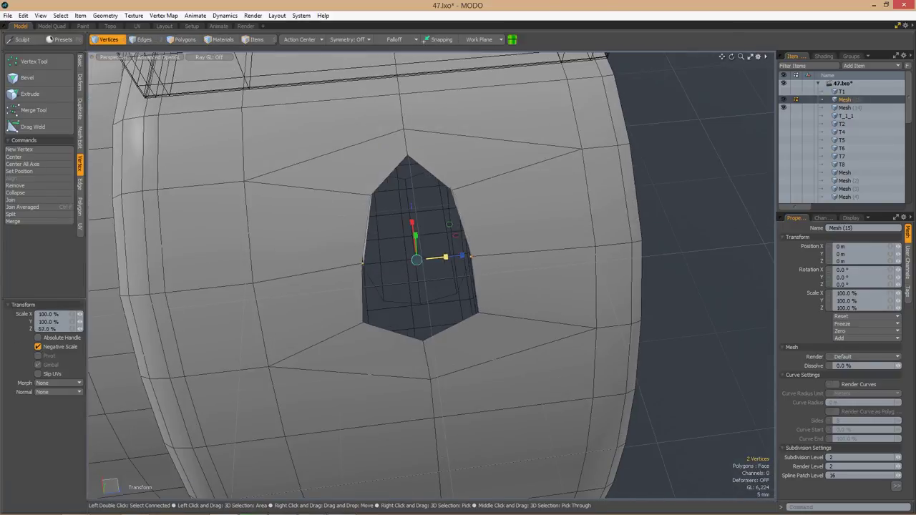
alt+drag(449, 266, 496, 284)
key(space)
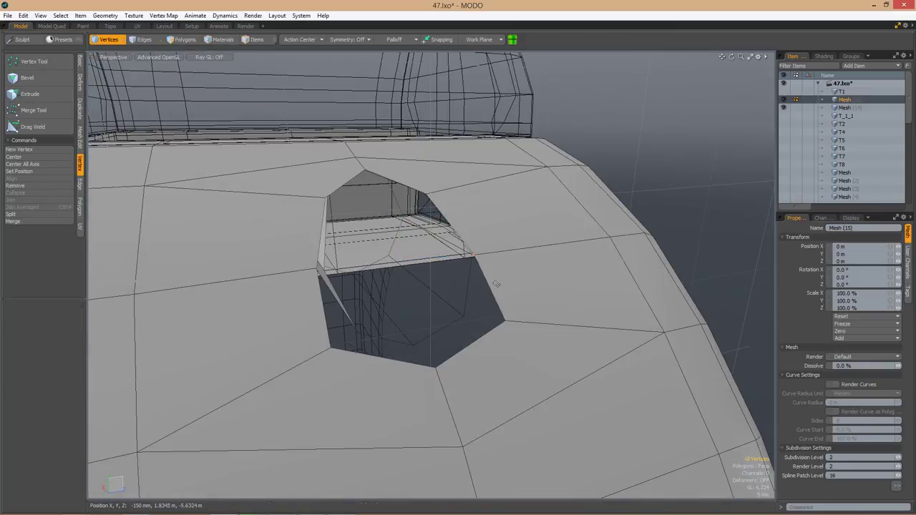
Adjust the hole's border vertices with the Drag Weld tool so they meet the tube's corners.
click(33, 126)
alt+drag(315, 286, 363, 327)
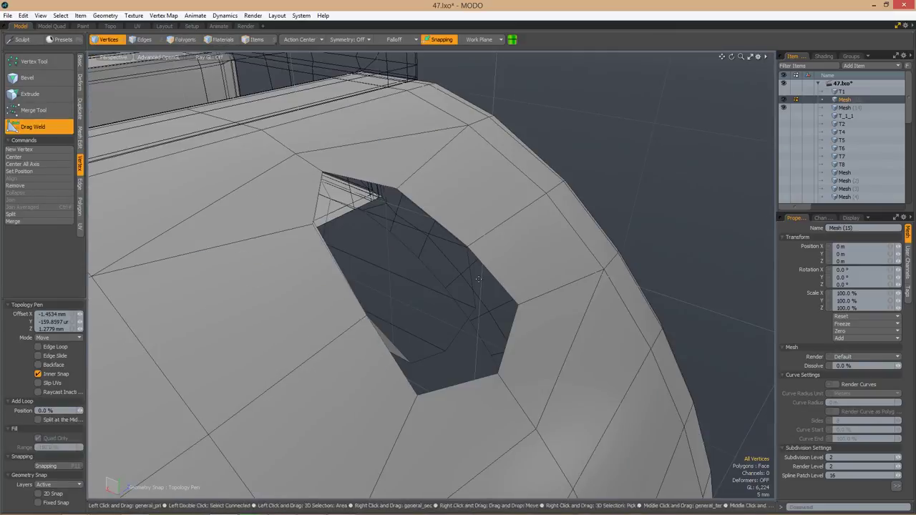
alt+drag(478, 278, 456, 271)
key(space)
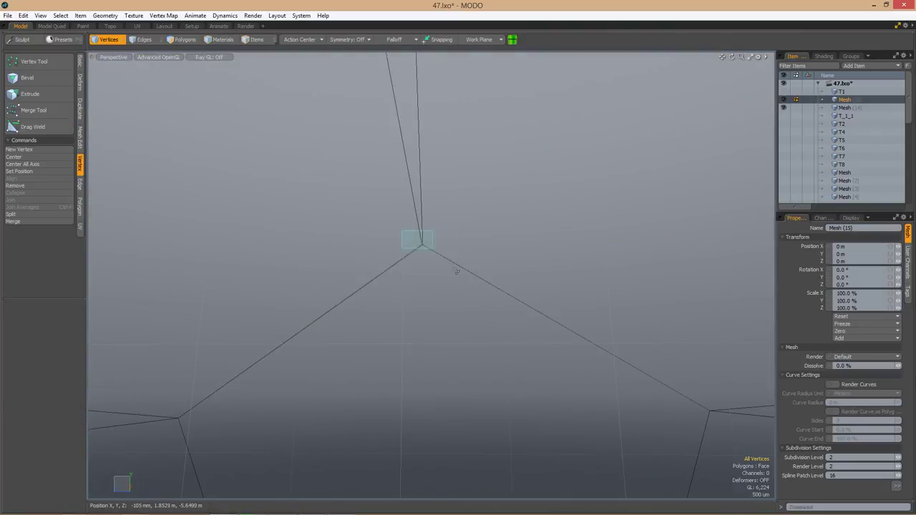
alt+drag(504, 233, 456, 314)
alt+drag(398, 343, 419, 337)
shift+click(420, 337)
Move the hole and tube vertices to line up with each other and frame the tube for welding.
key(w)
alt+drag(482, 338, 488, 272)
click(472, 317)
key(ctrl+w)
scroll(485, 336, up, 5)
scroll(453, 329, down, 5)
key(3)
key(shift+a)
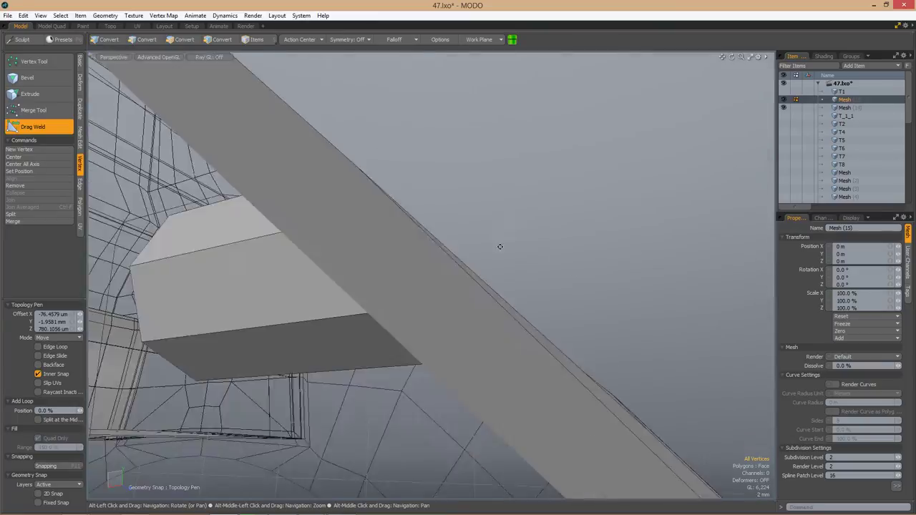
Join the remaining hole and tube vertex pairs and select the hole's eight-edge border loop.
alt+drag(447, 284, 593, 326)
key(2)
key(l)
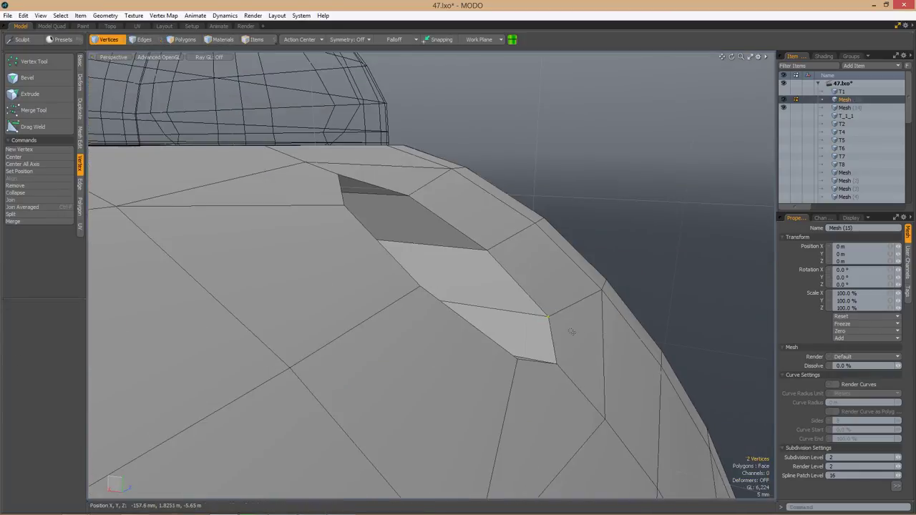
alt+drag(570, 327, 328, 356)
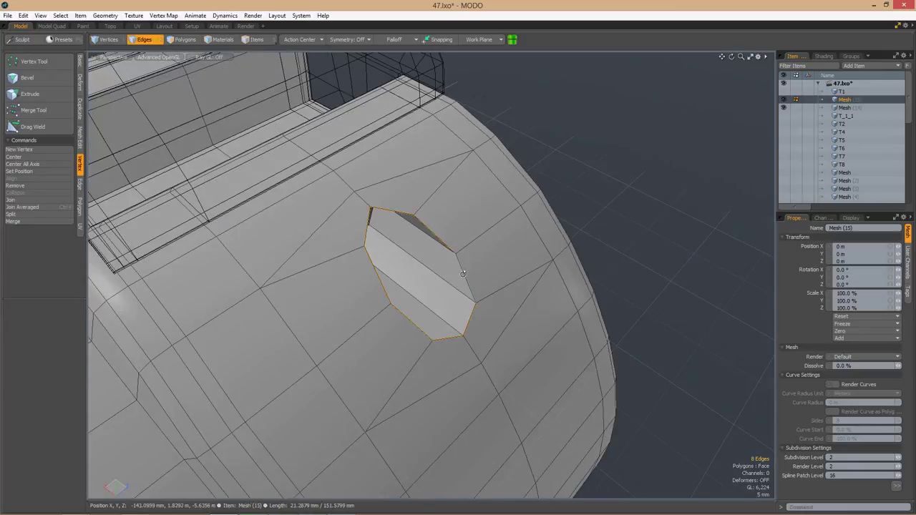
Add a narrow supporting loop around the hole's rim and adjust the positions of two rim vertices.
alt+drag(463, 274, 465, 245)
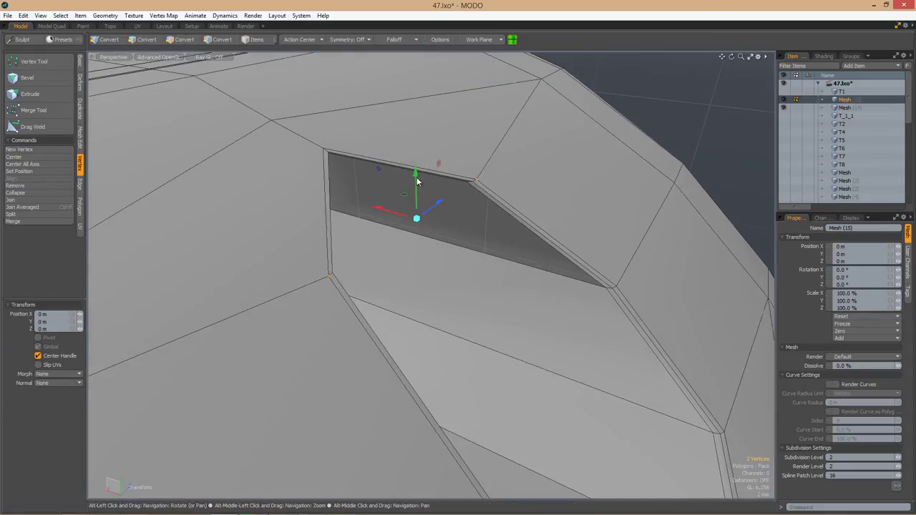
click(299, 39)
click(321, 139)
Isolate the tube, flatten its inner eight-edge loop, and move the loop 26.2 mm along X.
click(299, 39)
click(321, 136)
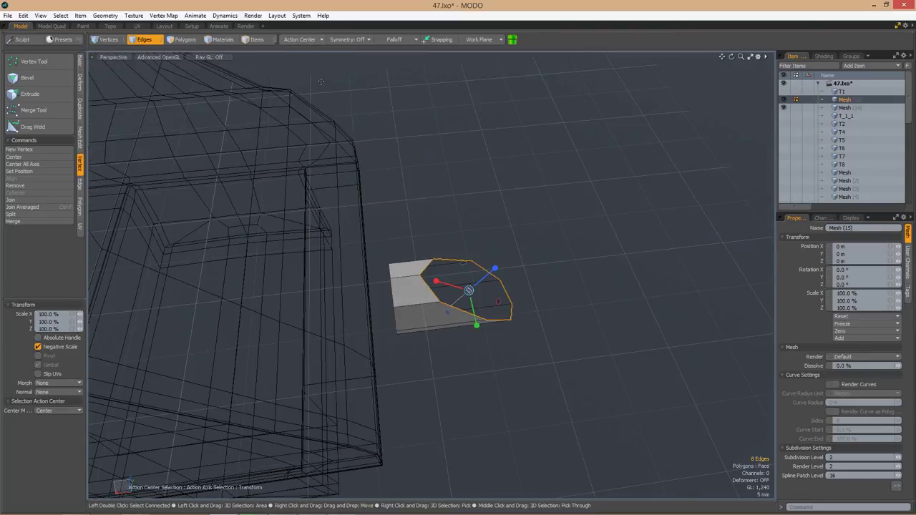
click(299, 39)
click(305, 52)
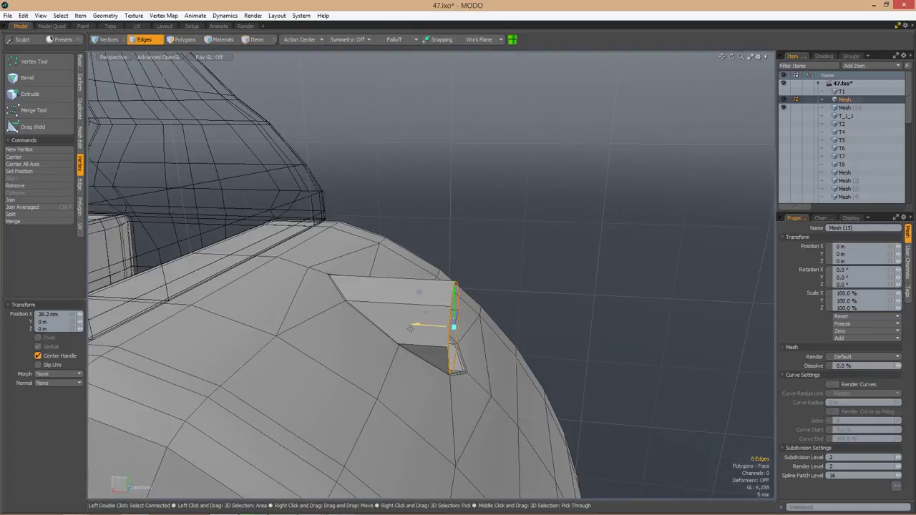
Add supporting edge loops along the hole's tube wall with Loop Slice and a bevel.
alt+drag(410, 328, 516, 331)
key(alt+c)
click(419, 332)
key(b)
key(2)
alt+drag(462, 331, 438, 317)
key(2)
key(c)
key(2)
key(space)
Select the edge loop at the open end of the tube inside the hole and move it.
alt+drag(388, 260, 466, 372)
key(3)
click(428, 216)
key(2)
double_click(474, 315)
key(w)
key(space)
Isolate the pin, extend its end edge loop 82.6 mm along X, and unhide the remaining geometry.
key(shift+h)
key(shift+x)
scroll(436, 257, up, 3)
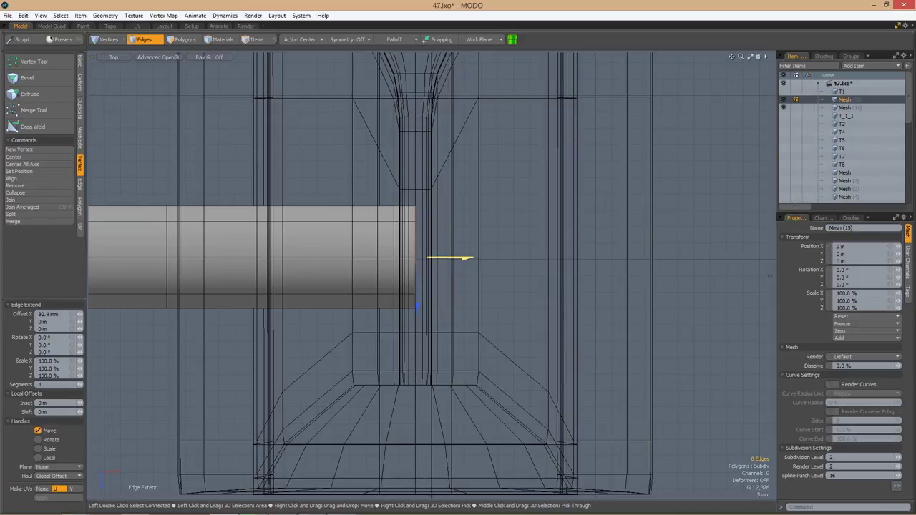
scroll(436, 257, down, 5)
alt+drag(436, 258, 472, 286)
key(u)
scroll(472, 286, up, 4)
Keep only the mesh half containing the hole and pin, and mirror it across X with merged vertices.
key(ctrl+space)
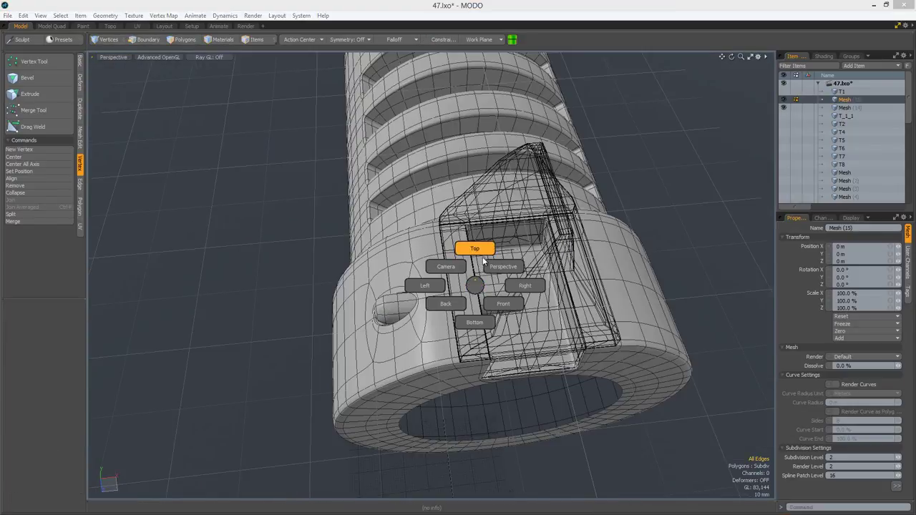
click(484, 263)
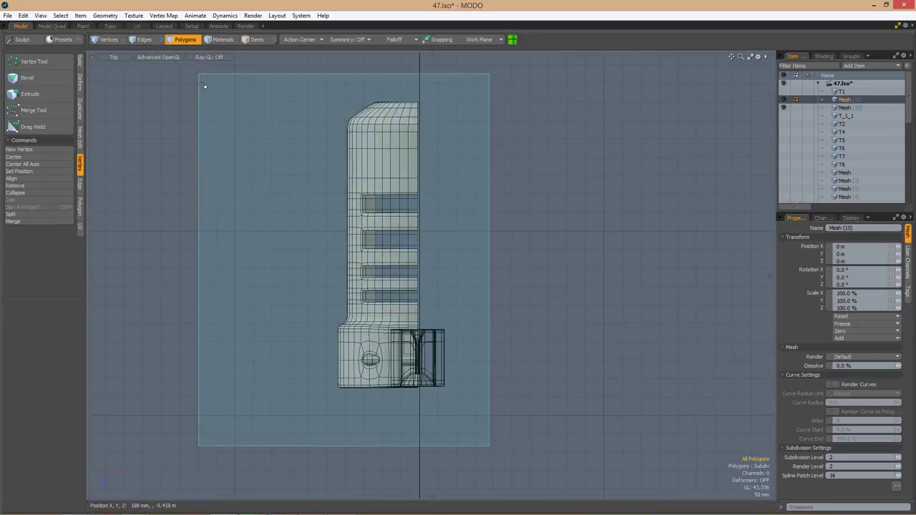
right_drag(203, 85, 202, 84)
key(shift+v)
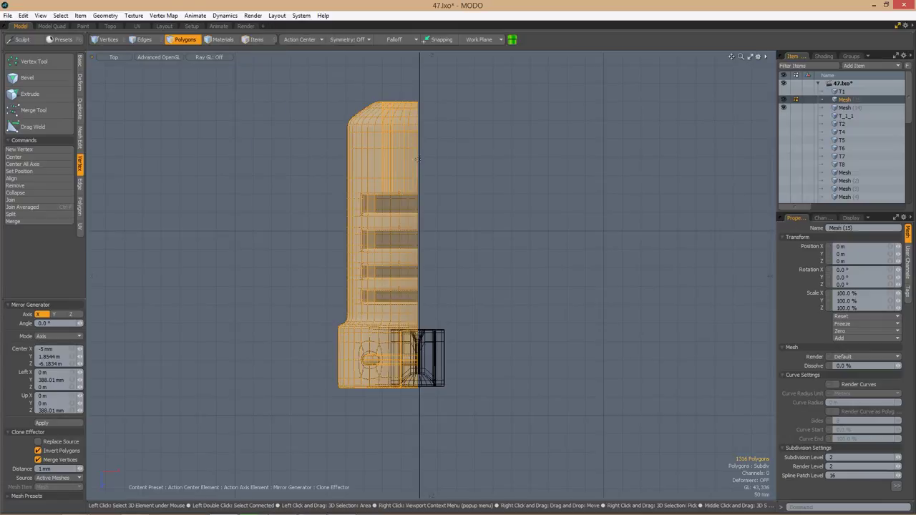
key(space)
scroll(562, 311, up, 5)
alt+drag(562, 311, 629, 306)
scroll(581, 318, up, 3)
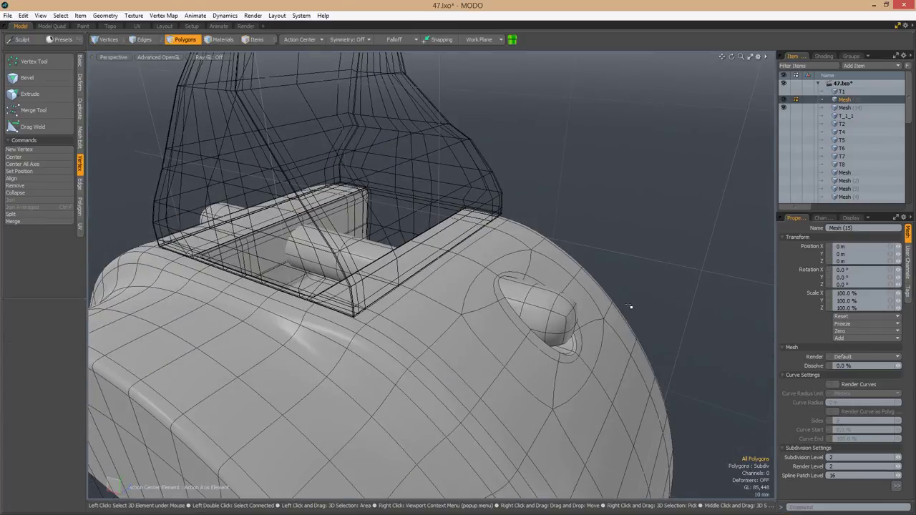
Select the pin in the side hole and scale it to 102% on Y and 101% on Z.
alt+drag(506, 326, 506, 299)
double_click(506, 299)
key(r)
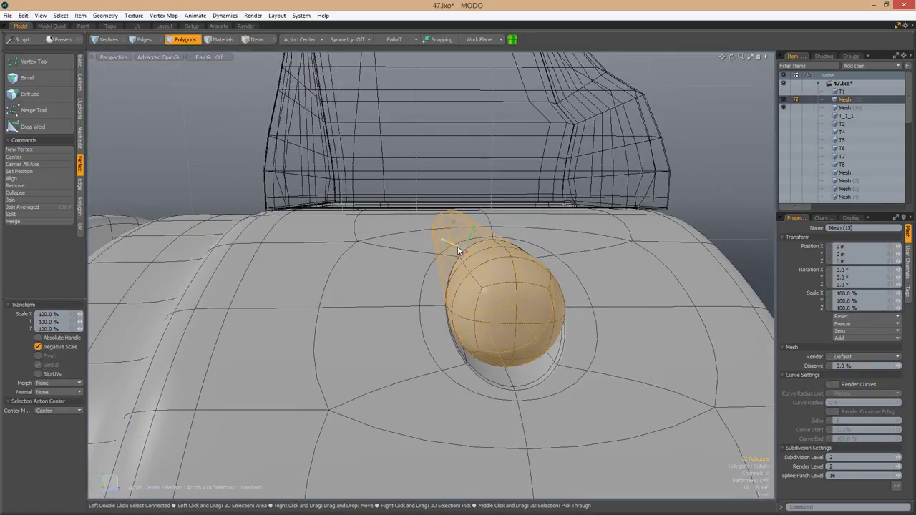
alt+drag(494, 213, 584, 229)
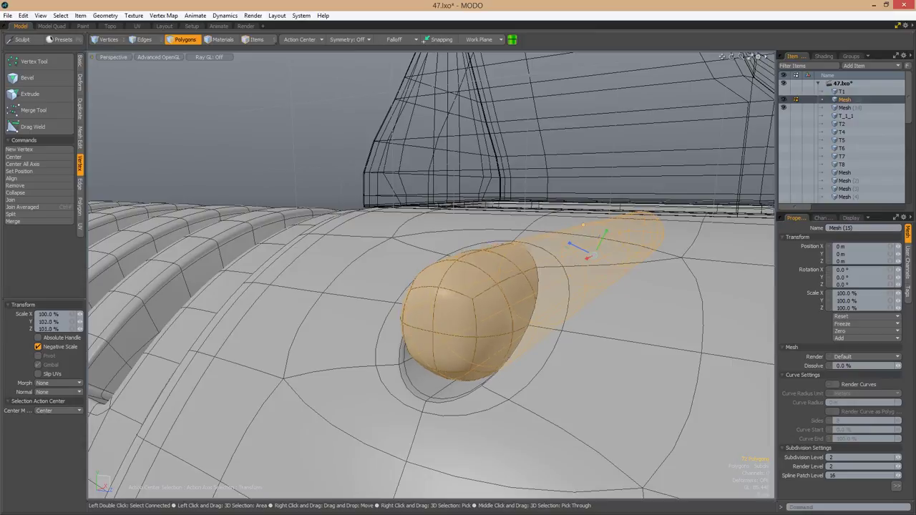
scroll(583, 226, down, 5)
key(Escape)
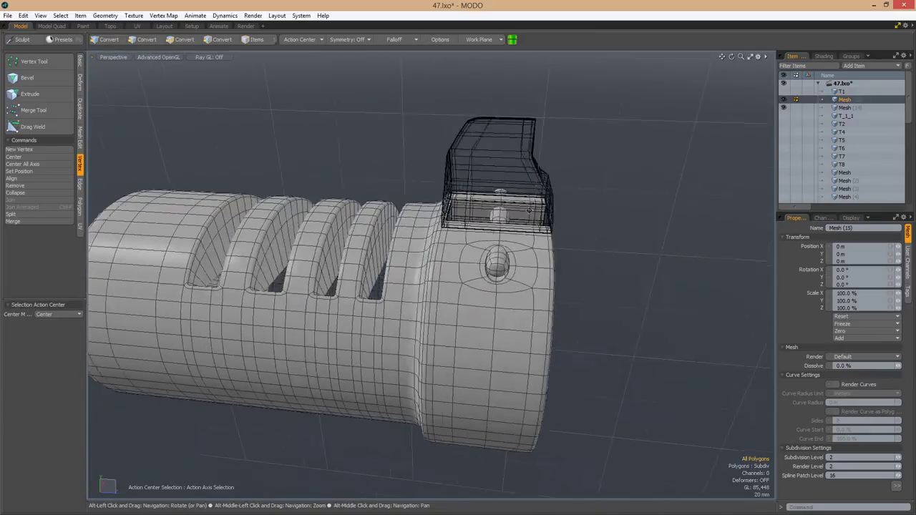
Move three vertices at the hole's lower rim by 200 um on X and 3.4 mm on Y, then restore subdivision.
alt+drag(583, 226, 500, 300)
scroll(553, 244, up, 5)
key(1)
key(Tab)
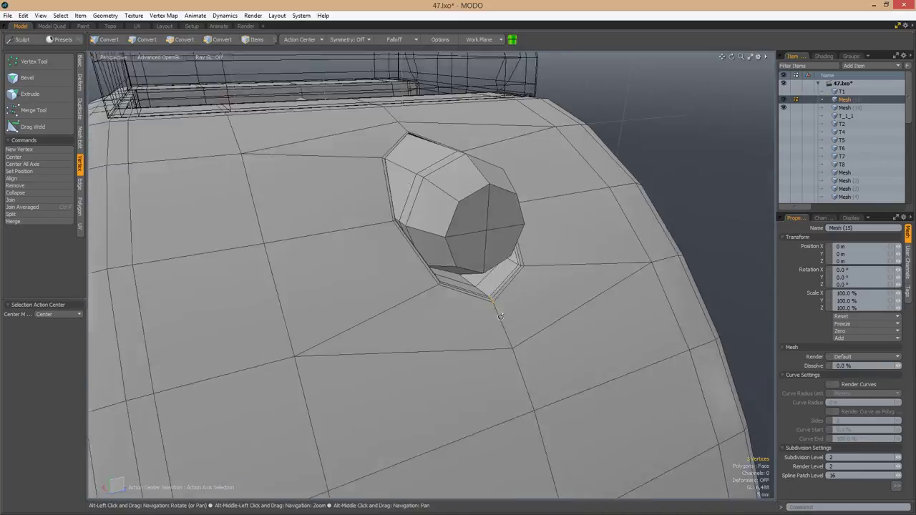
click(501, 306)
key(y)
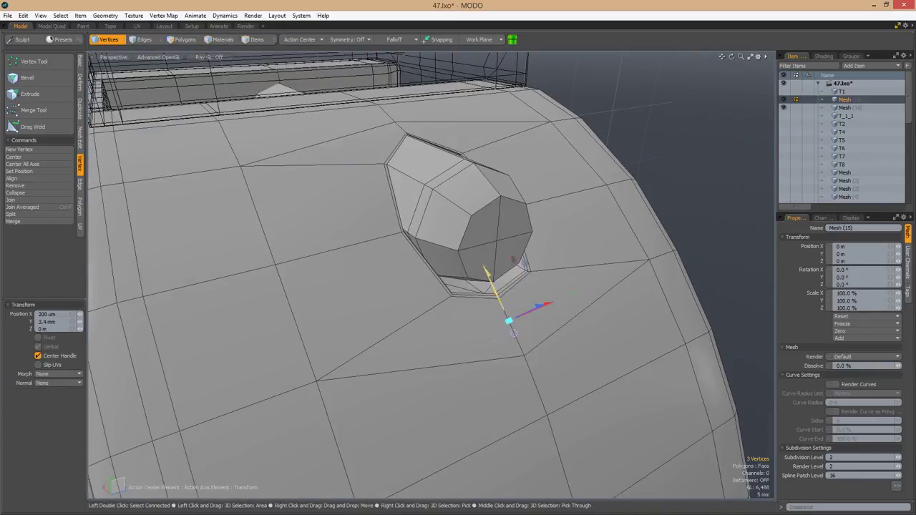
alt+drag(512, 331, 492, 259)
key(Tab)
key(Tab)
key(Tab)
key(a)
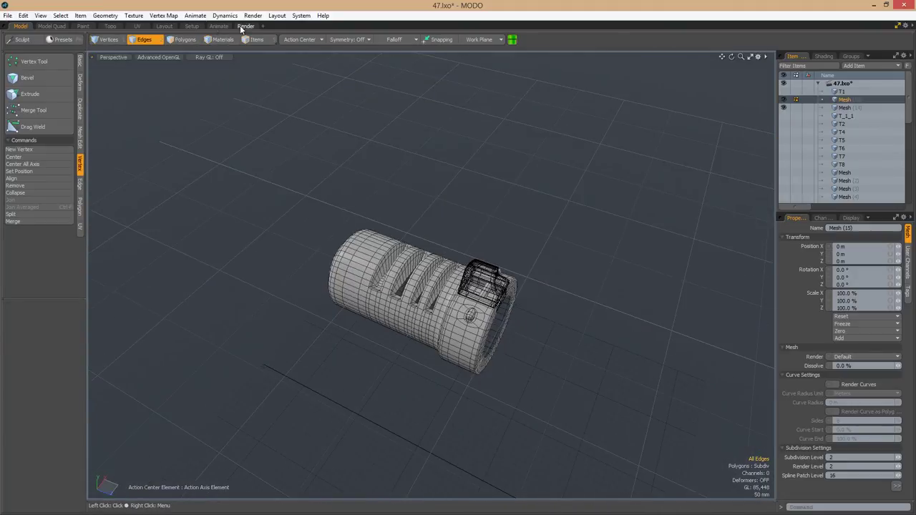
Examine the compensator's slots, post, side hole, and pin from several angles in the render preview.
click(245, 26)
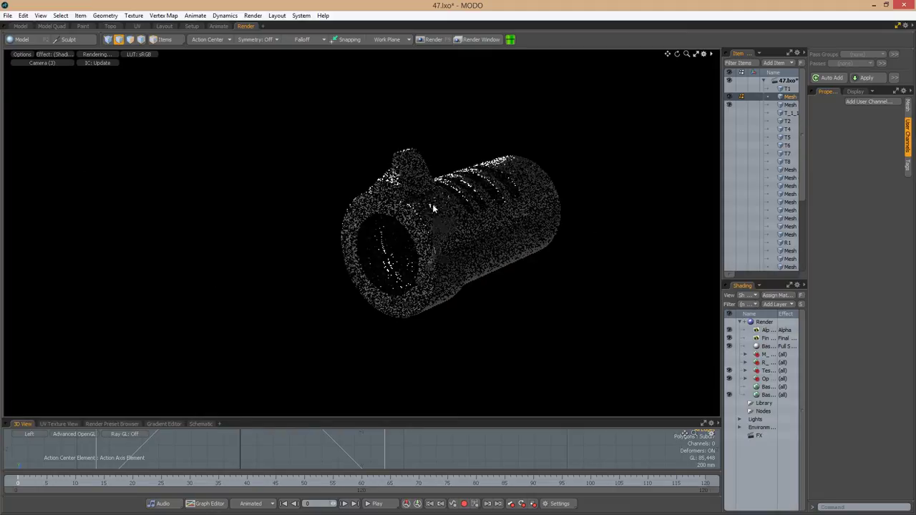
alt+drag(432, 204, 473, 236)
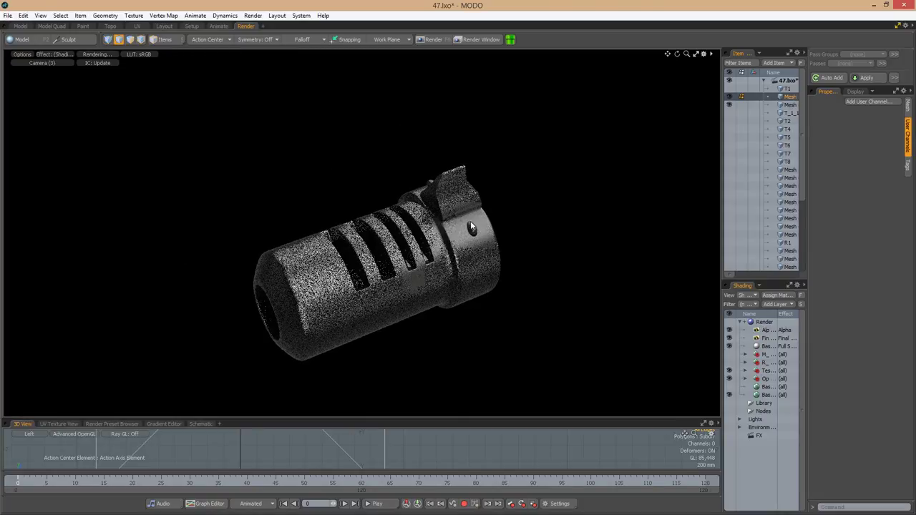
alt+drag(473, 232, 446, 289)
key(2)
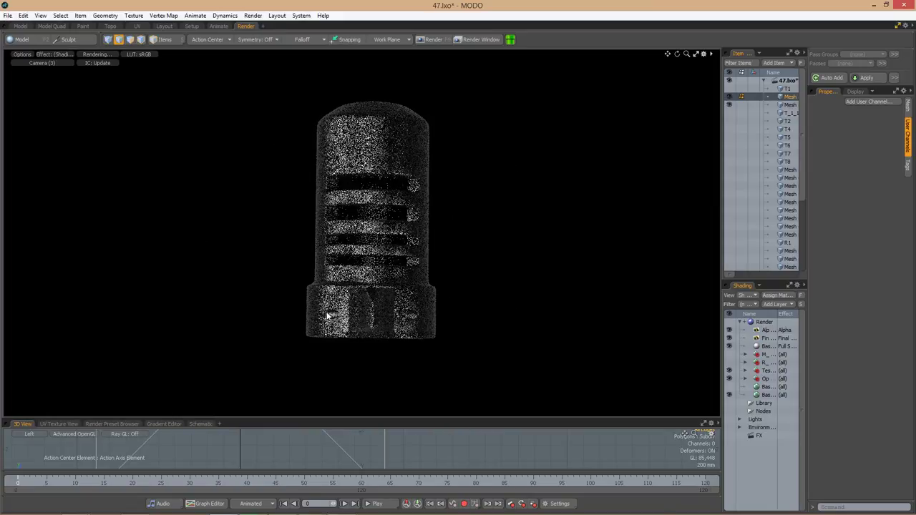
alt+drag(362, 326, 458, 312)
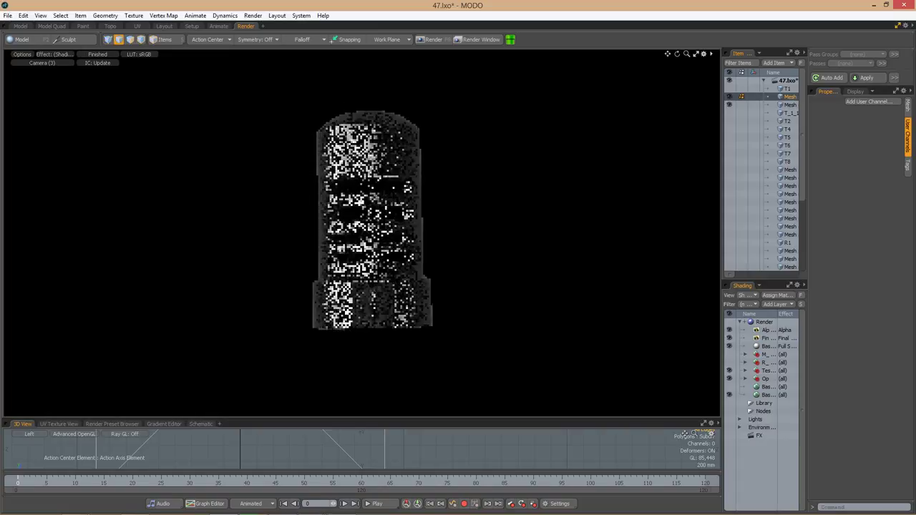
key(2)
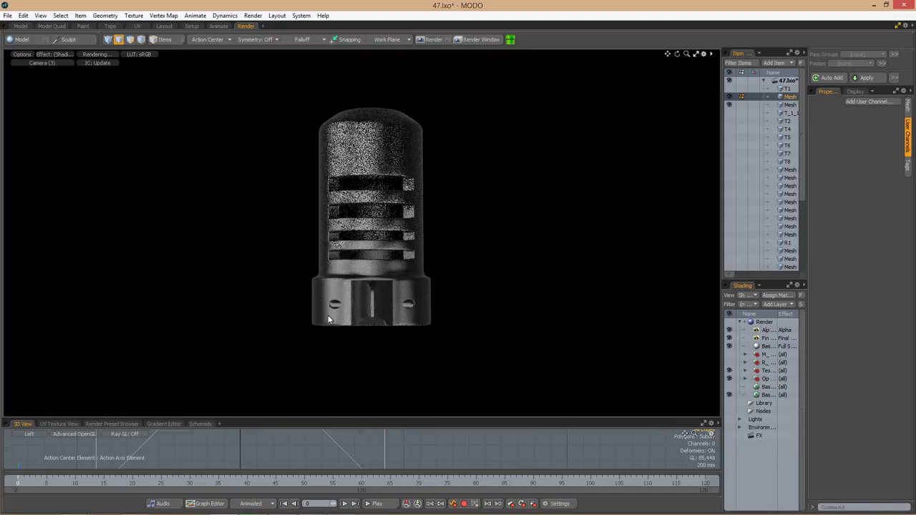
Return to the modelling layout, select the pin in the side hole, and hide it.
click(20, 26)
key(3)
double_click(462, 292)
key(shift+a)
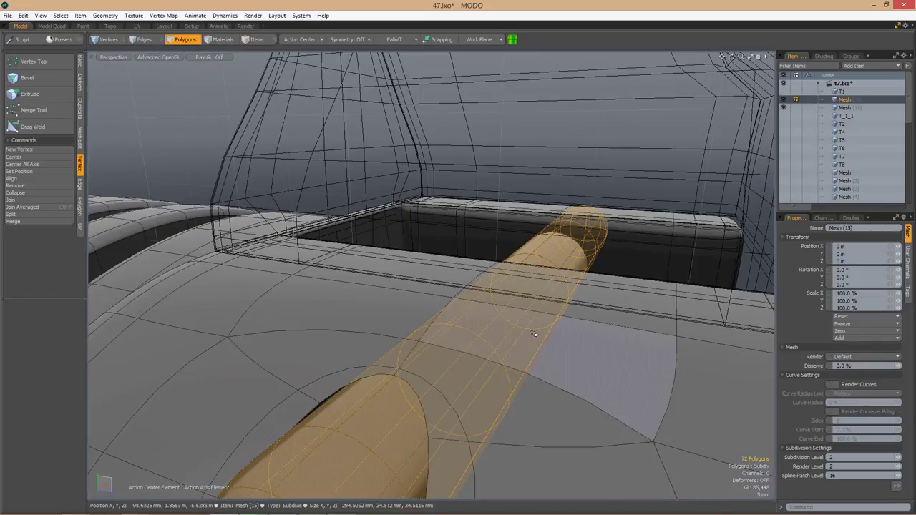
key(h)
Rescale the side hole's geometry and delete the unwanted polygons inside the hole.
alt+drag(534, 334, 552, 291)
alt+drag(486, 325, 429, 208)
key(r)
click(299, 40)
click(285, 50)
drag(336, 430, 358, 415)
alt+drag(429, 208, 387, 230)
key(space)
key(3)
click(486, 290)
key(Delete)
key(Tab)
Move the two vertices at the side hole's lower rim by -500 um on X.
key(ctrl+space)
click(552, 327)
key(1)
click(437, 280)
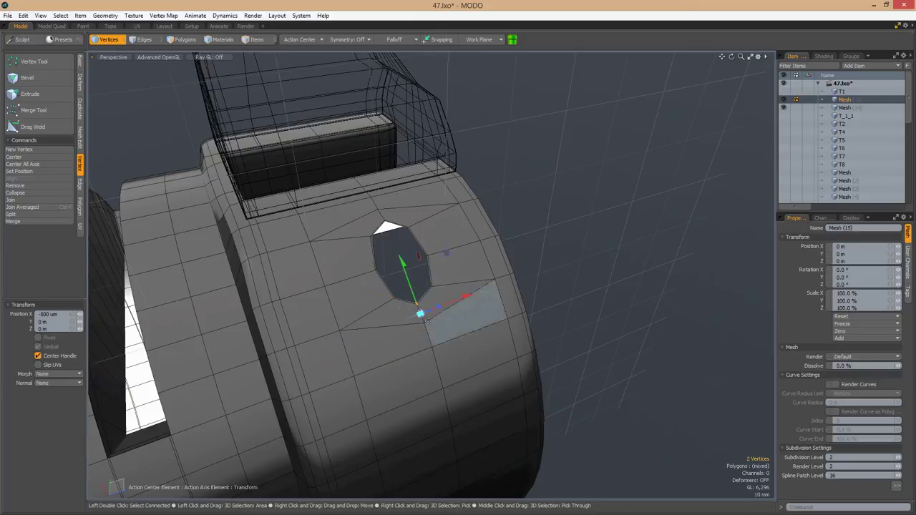
alt+drag(427, 320, 525, 244)
key(space)
Scale two edges of the side hole's surrounding loop to 103% on X with subdivision on.
alt+drag(499, 313, 494, 368)
key(2)
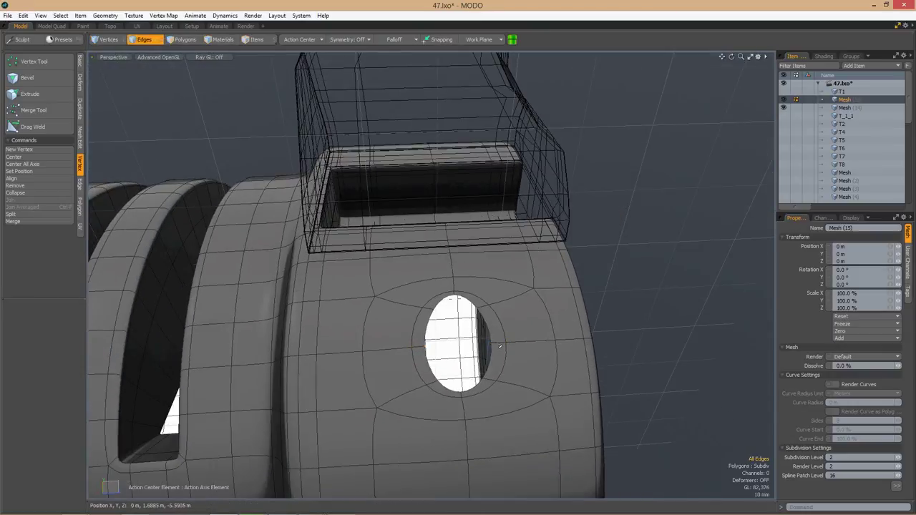
key(ctrl+space)
key(r)
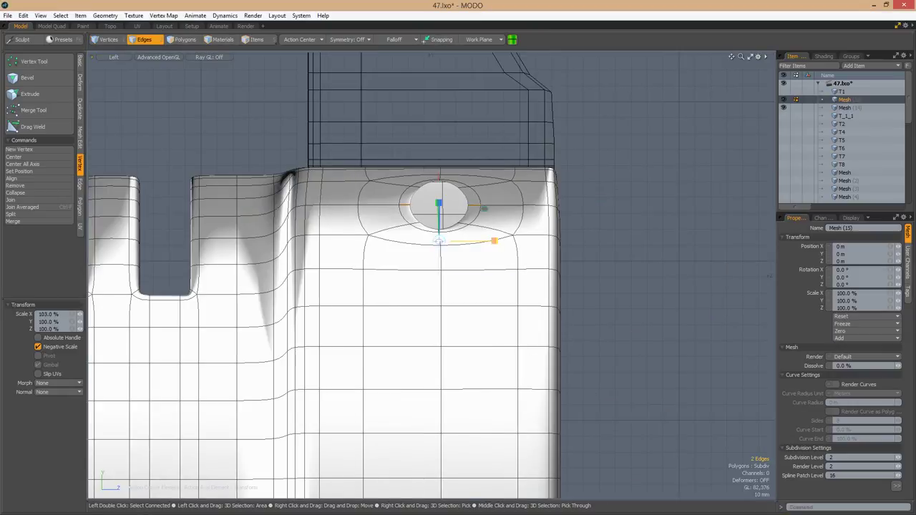
alt+drag(458, 301, 429, 264)
key(shift+Up)
scroll(507, 276, down, 5)
scroll(591, 303, up, 5)
Select the ring of eight polygons around the side hole and set up scaling about the selection center.
key(3)
key(r)
click(299, 39)
click(295, 57)
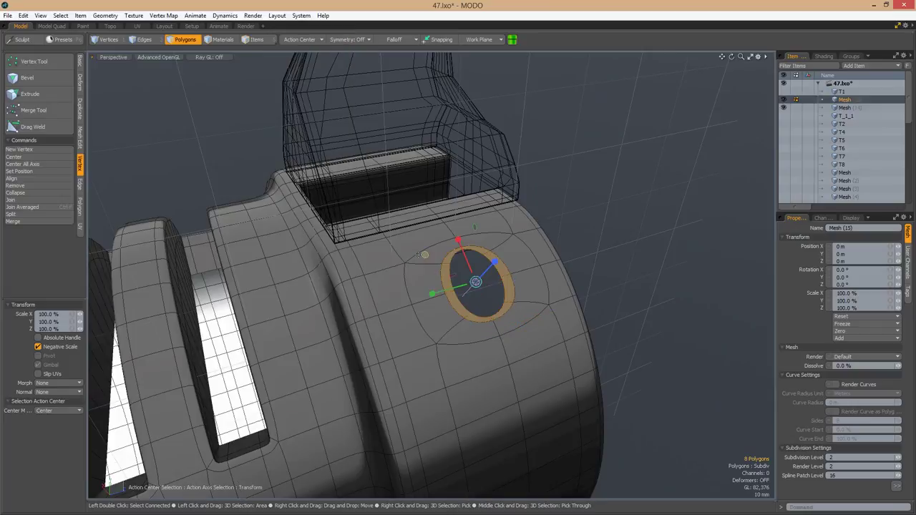
alt+drag(544, 344, 593, 342)
key(q)
Select the side hole's edge loop, extend it inward, and scale the extended edges to form the hole's inner wall.
key(ctrl+space)
click(591, 342)
alt+drag(501, 313, 400, 236)
key(2)
double_click(429, 308)
key(z)
click(306, 40)
key(w)
key(r)
drag(411, 290, 485, 314)
click(37, 315)
key(Return)
Check the pin's fit in the side hole, hide the pin, and select the hole's eight inner edges.
key(3)
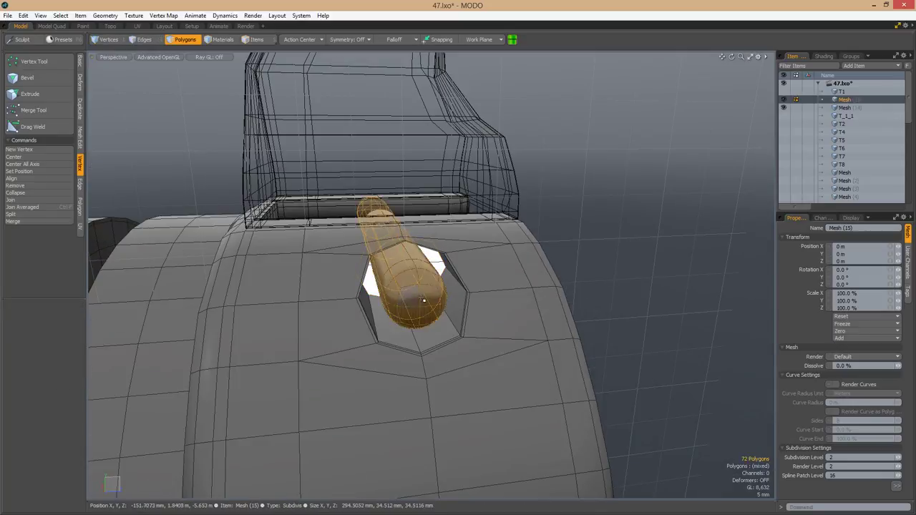
double_click(485, 314)
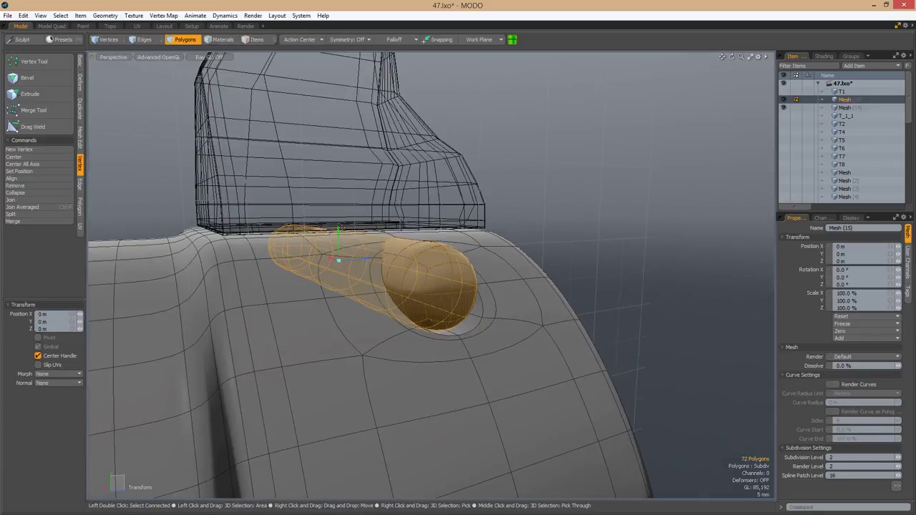
alt+drag(429, 301, 462, 309)
key(space)
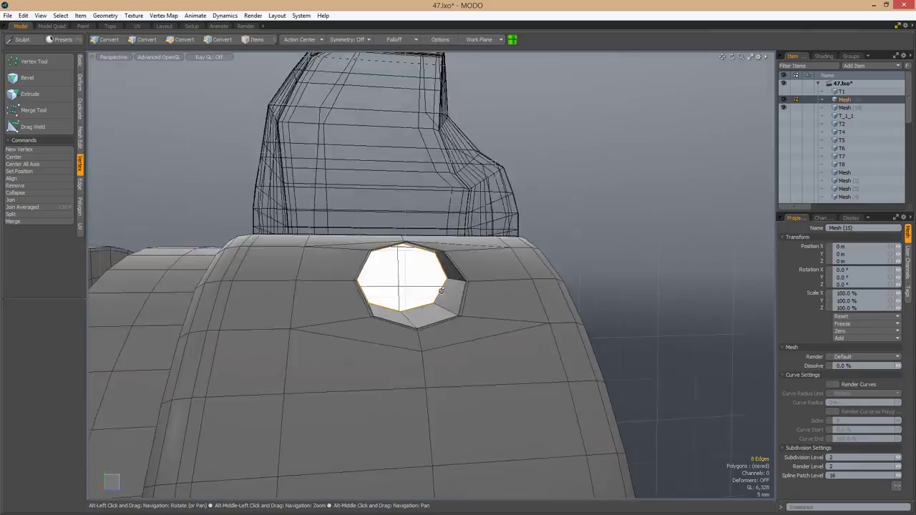
click(144, 39)
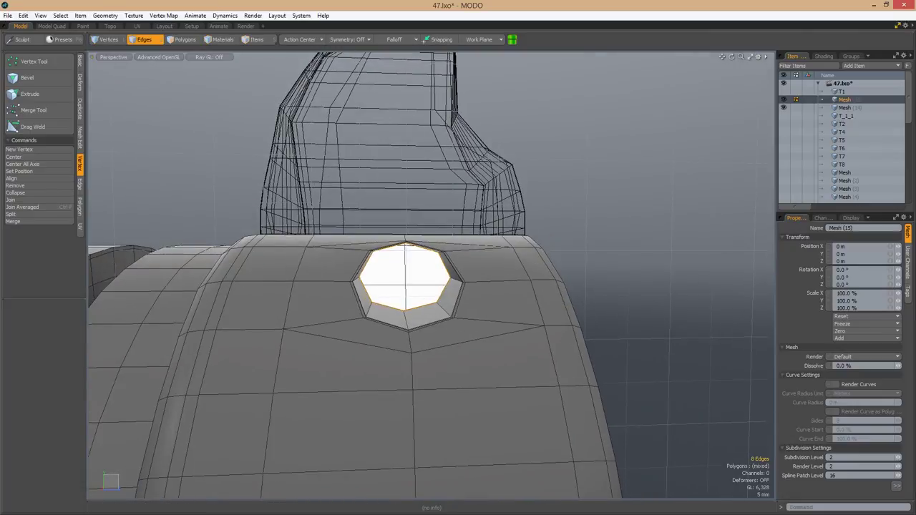
Move the four vertices at the side hole's lower rim by 10.3 mm on Y, using the Element action center.
alt+drag(400, 265, 544, 250)
key(w)
scroll(466, 216, up, 2)
key(r)
key(w)
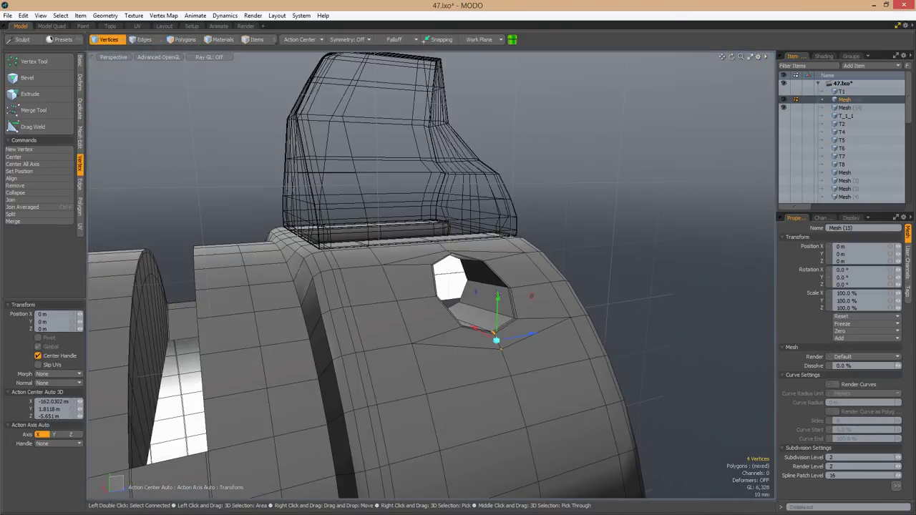
click(300, 39)
click(308, 61)
alt+drag(527, 421, 484, 359)
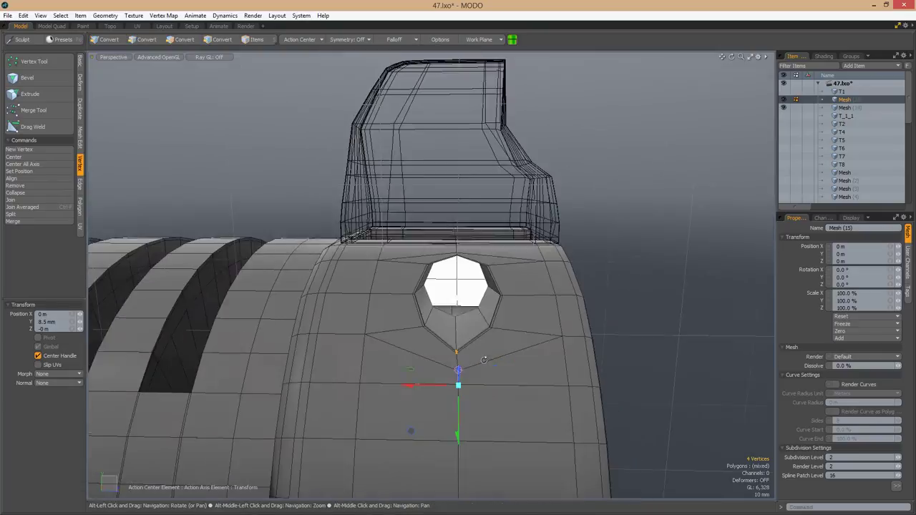
key(ctrl+space)
click(415, 360)
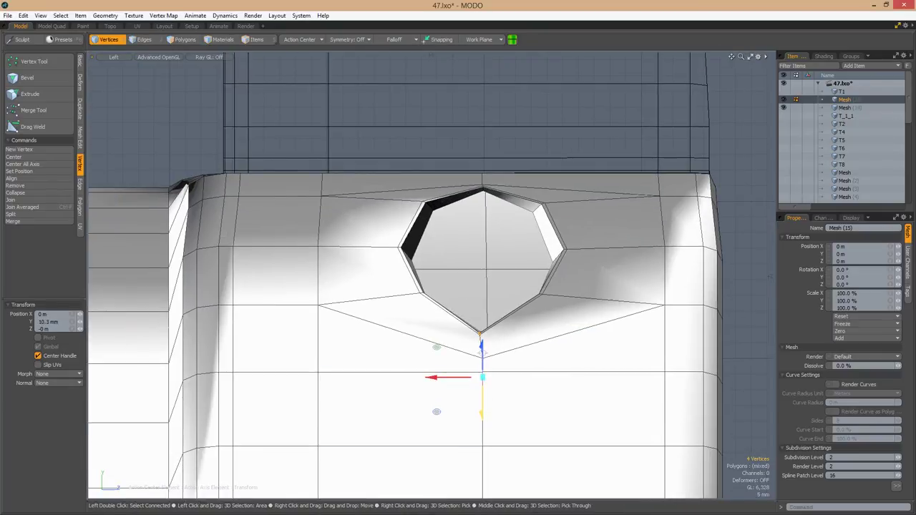
Move the vertices on both sides of the hole's upper rim, using -2.4 mm on Y, and check the shape with subdivision.
alt+drag(501, 300, 544, 245)
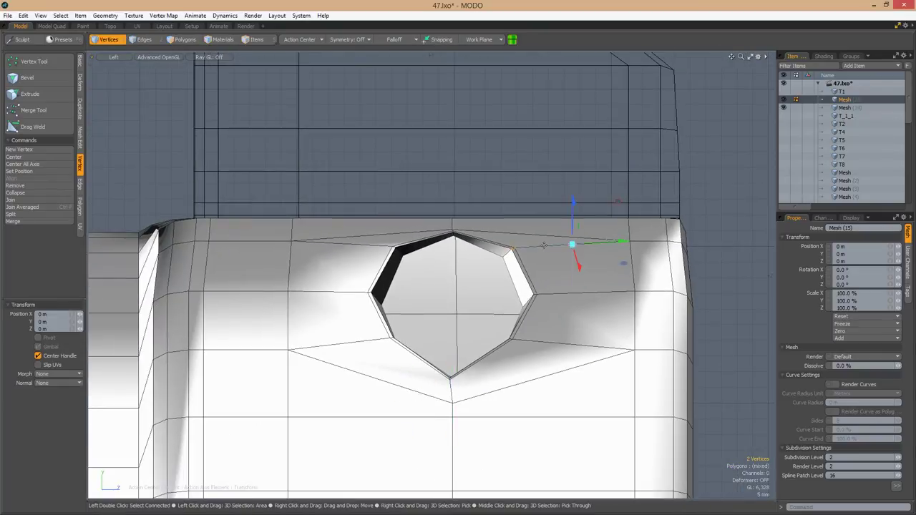
click(315, 222)
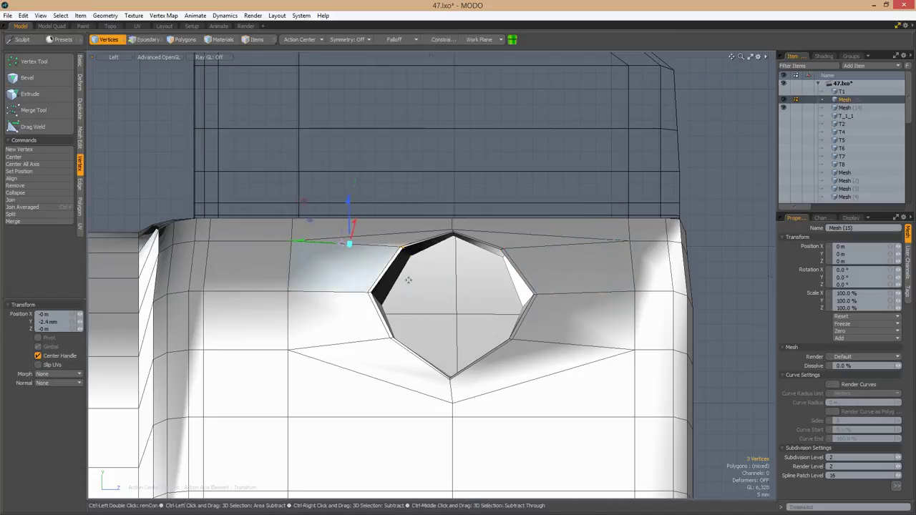
click(365, 254)
key(Tab)
mouse_move(458, 286)
alt+mouse_down()
mouse_move(437, 307)
mouse_move(372, 312)
mouse_move(596, 308)
alt+mouse_up()
key(Tab)
key(r)
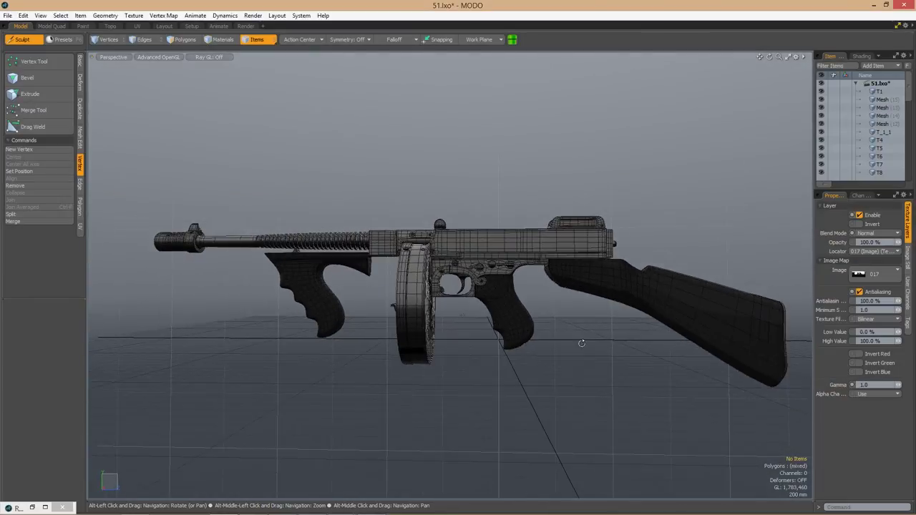
Examine the complete submachine gun, its rear sight and top from several angles, and in the render preview.
alt+drag(581, 343, 507, 325)
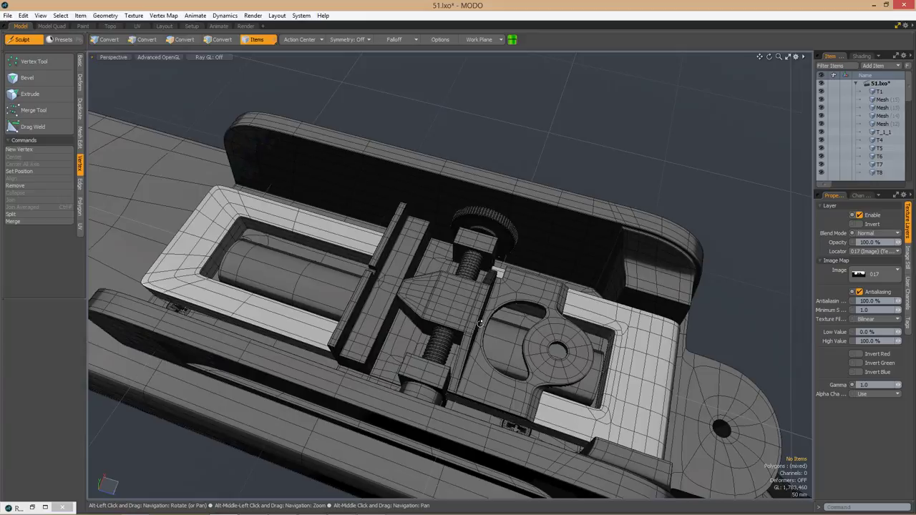
alt+drag(480, 323, 525, 352)
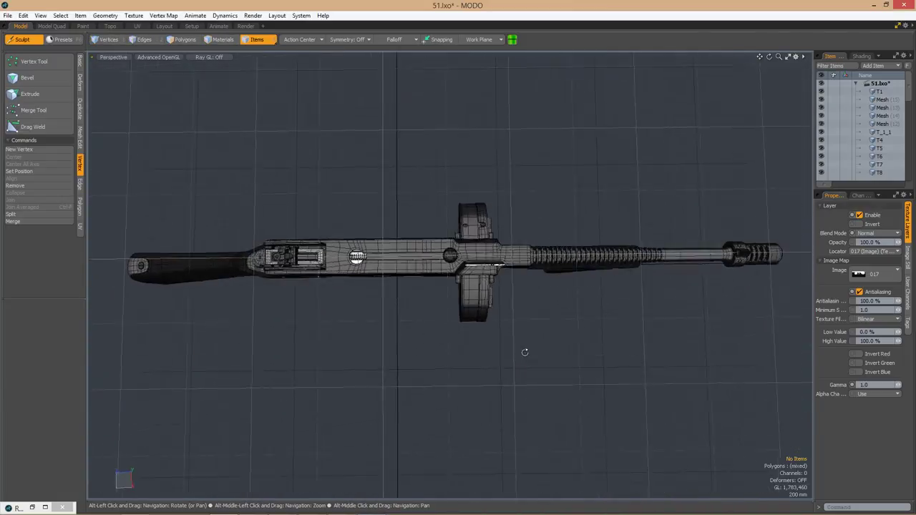
alt+drag(554, 380, 299, 127)
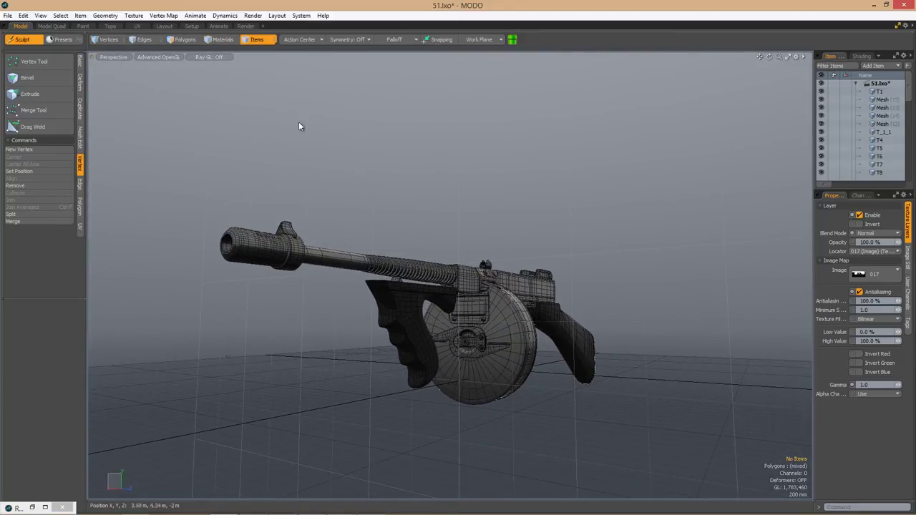
click(246, 25)
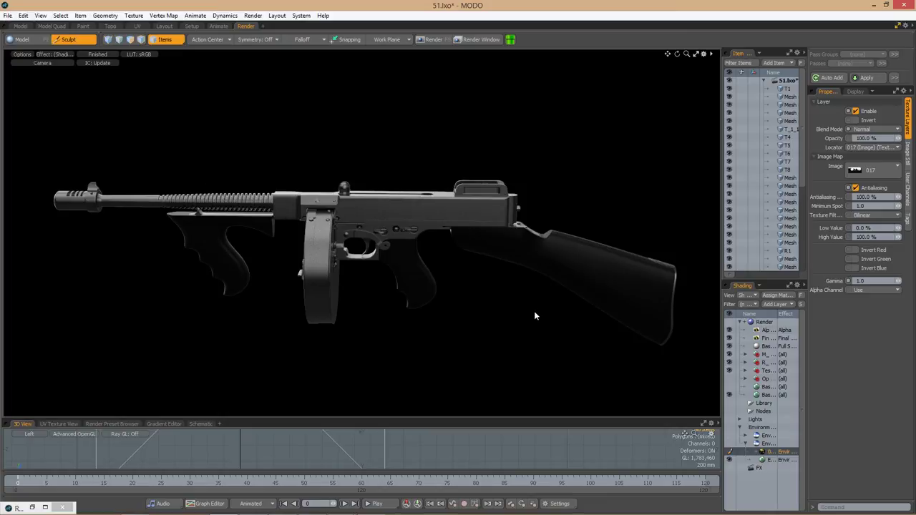
Hide the M_Light, R_Test and Test_St material groups and view the gun's wireframe from the opposite side.
click(20, 26)
mouse_move(400, 286)
alt+mouse_down()
mouse_move(309, 298)
mouse_move(282, 400)
mouse_move(466, 399)
mouse_move(701, 273)
mouse_move(544, 287)
alt+mouse_up()
click(862, 55)
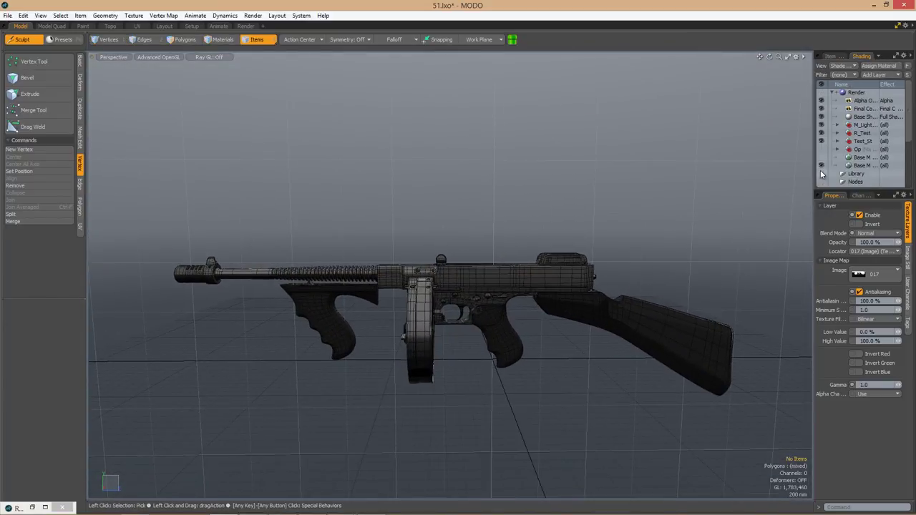
drag(822, 141, 821, 135)
mouse_move(533, 348)
alt+mouse_down()
mouse_move(649, 343)
mouse_move(504, 386)
mouse_move(498, 306)
mouse_move(249, 349)
mouse_move(586, 302)
mouse_move(603, 368)
mouse_move(622, 344)
alt+mouse_up()
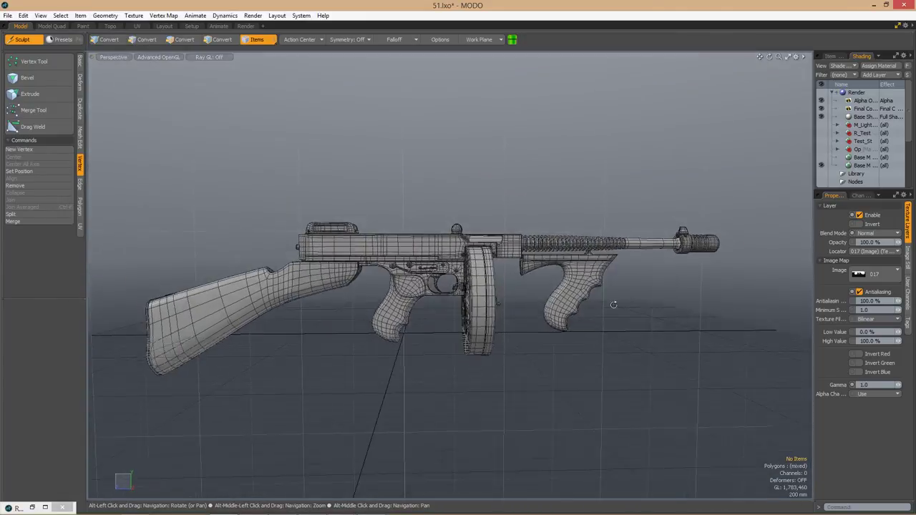
click(830, 56)
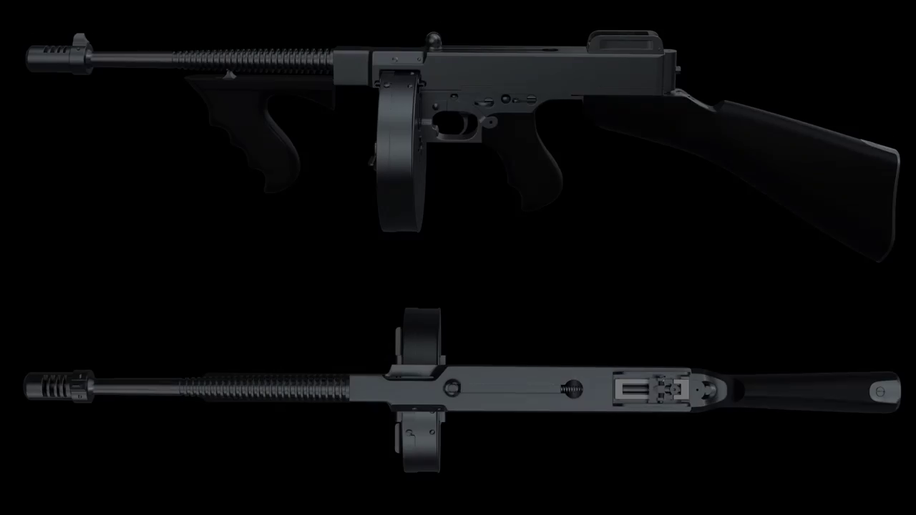